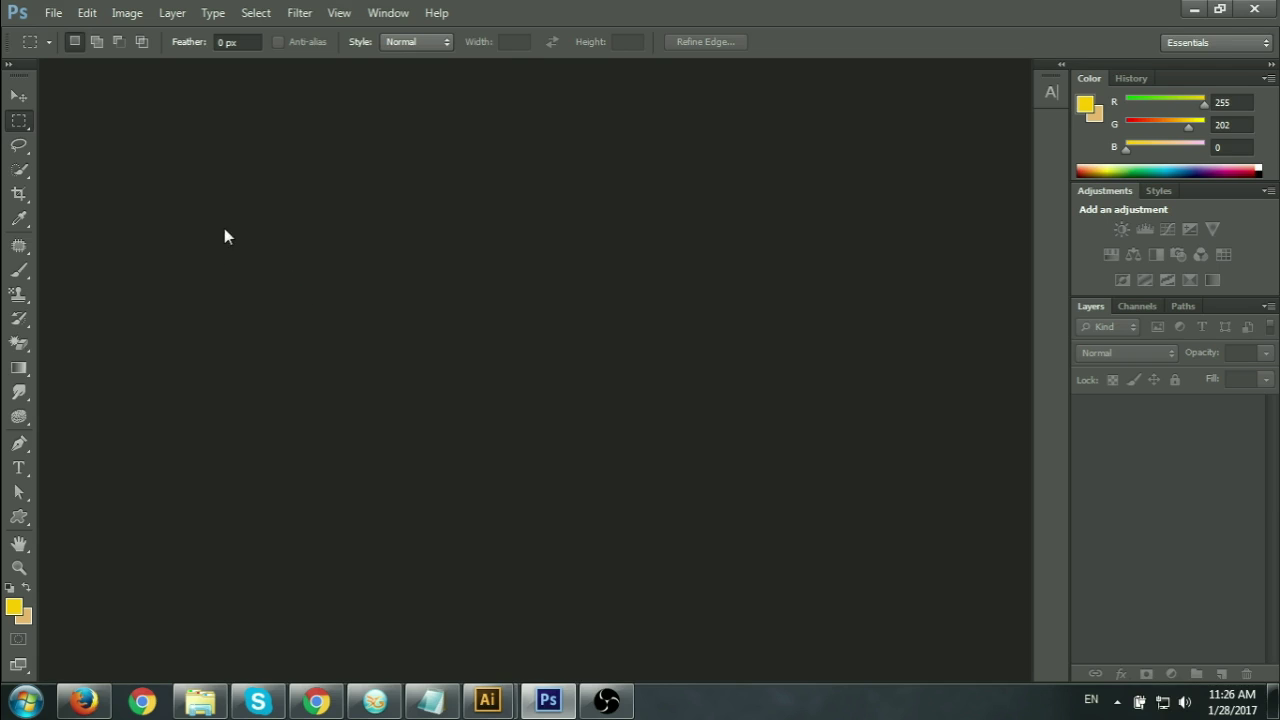
Open the New document dialog, cancel it, and bring up the File menu again.
left_click(53, 13)
left_click(67, 35)
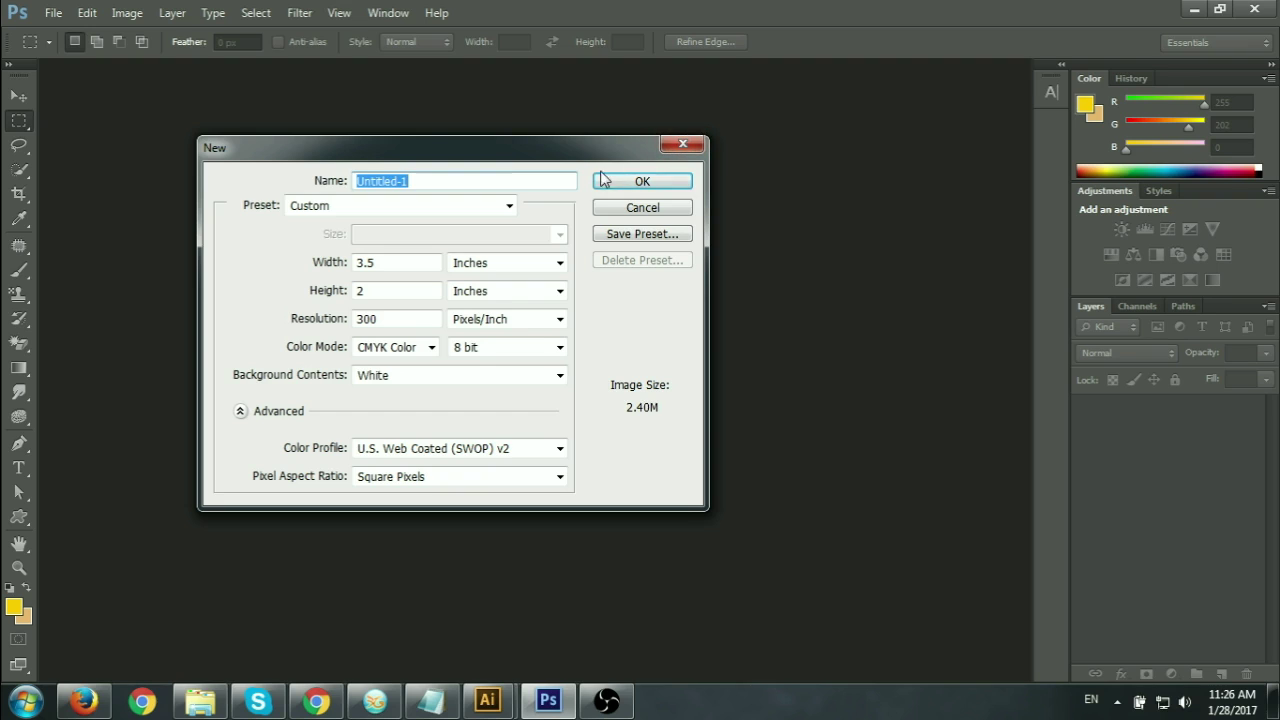
left_click(679, 147)
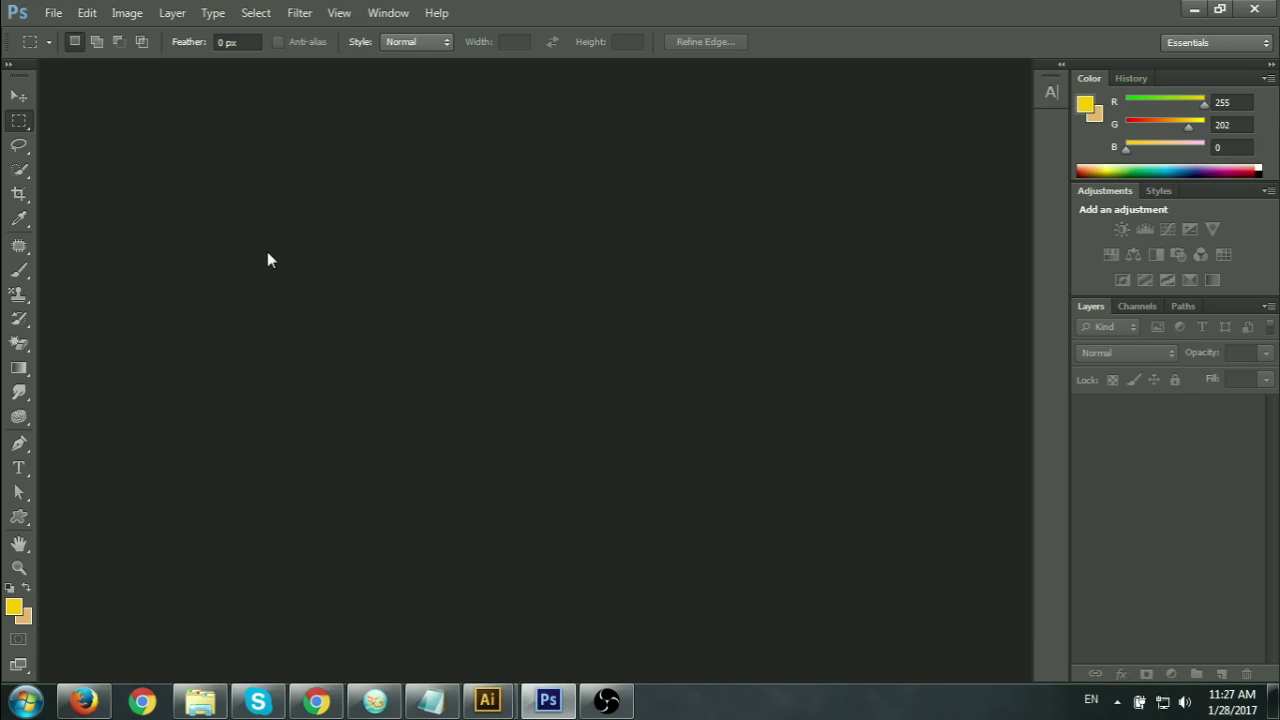
left_click(54, 13)
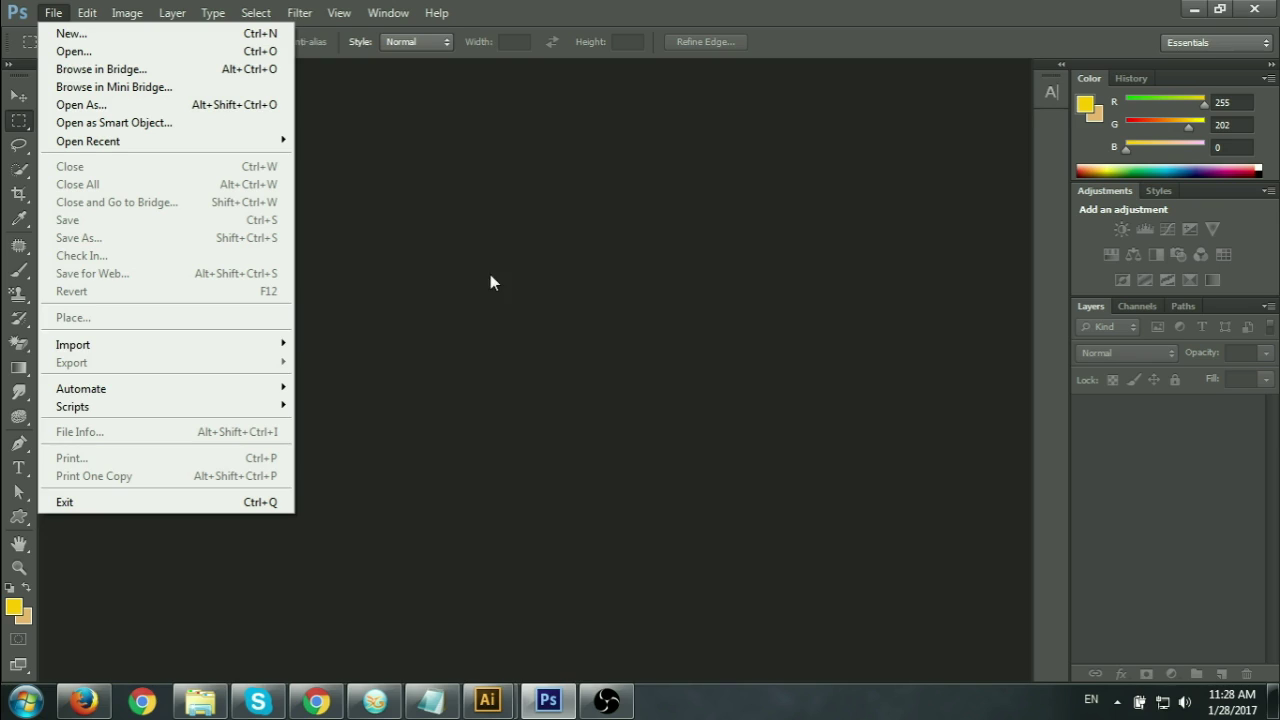
Open File > New, move the dialog up, and keep the size units in inches.
left_click(445, 200)
left_click(53, 13)
left_click(70, 33)
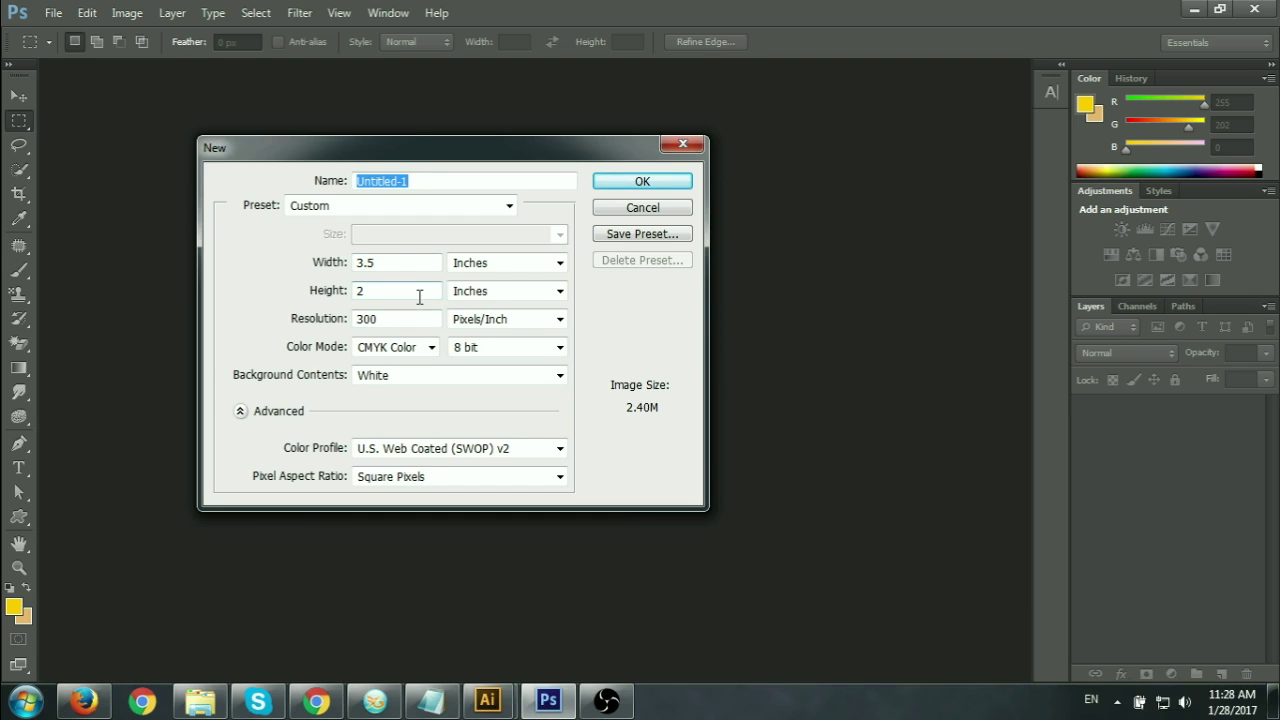
left_click_drag(552, 151, 563, 131)
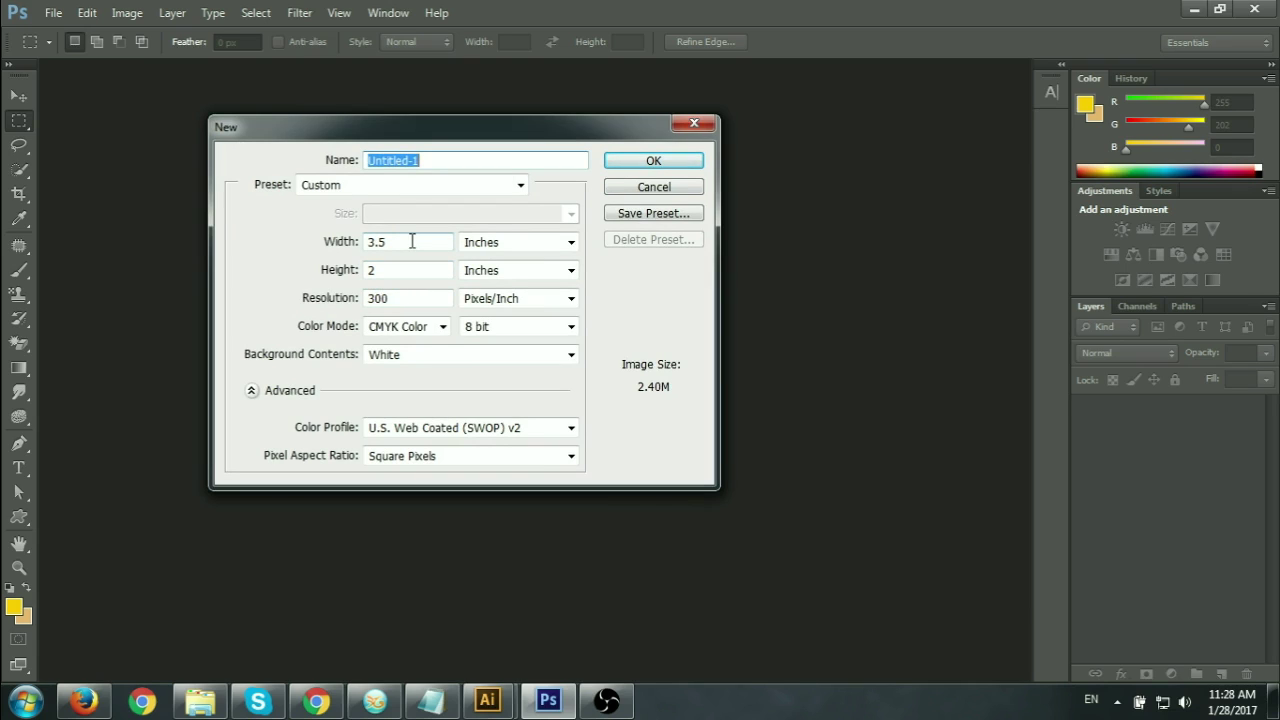
left_click(516, 245)
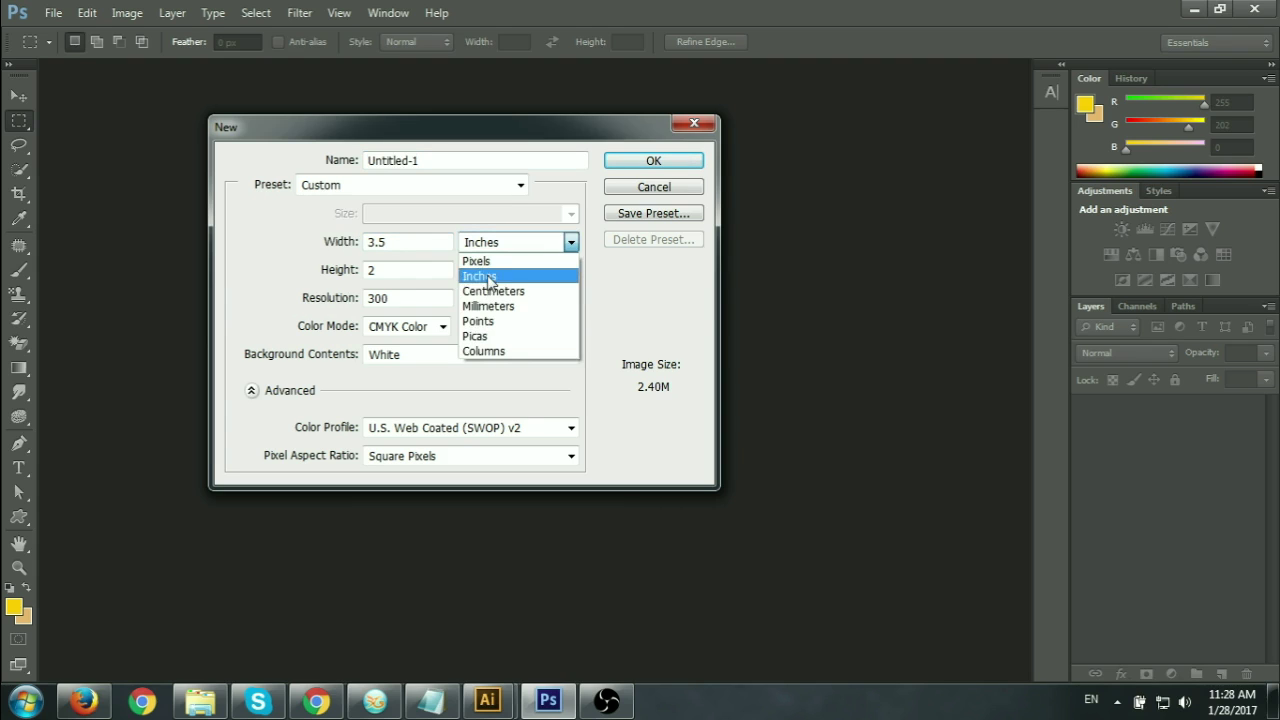
left_click(492, 261)
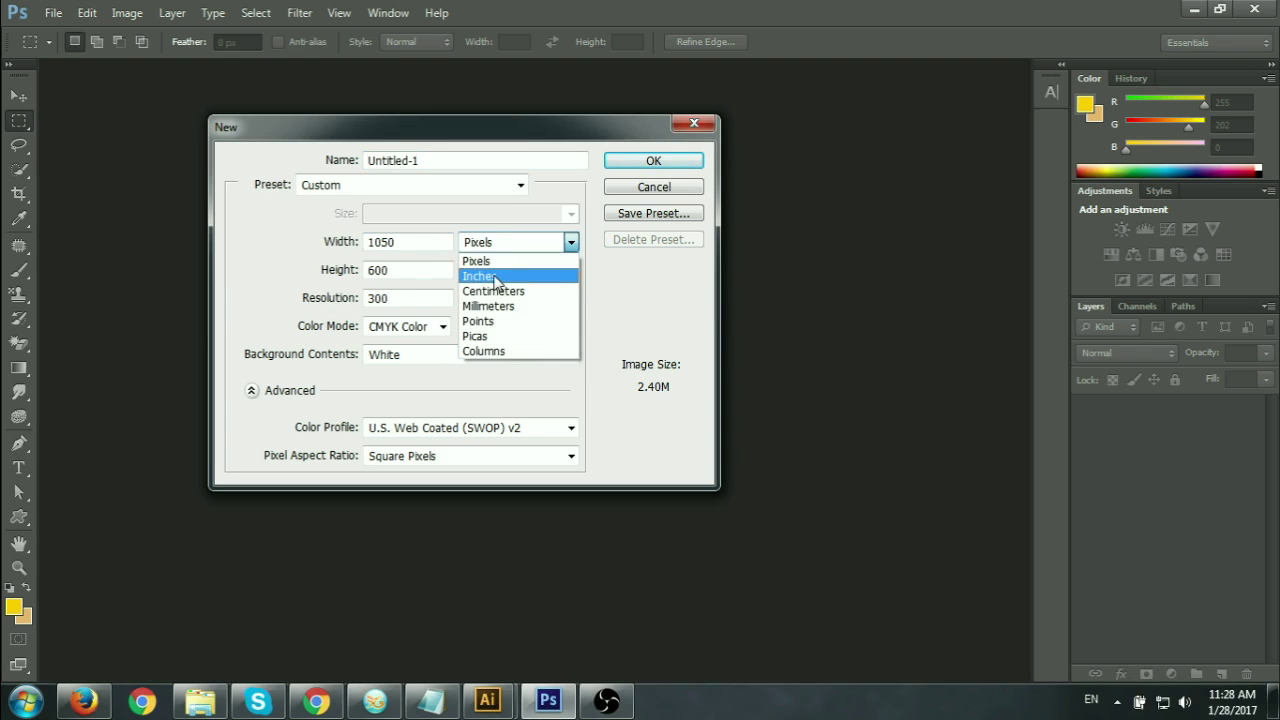
left_click(508, 276)
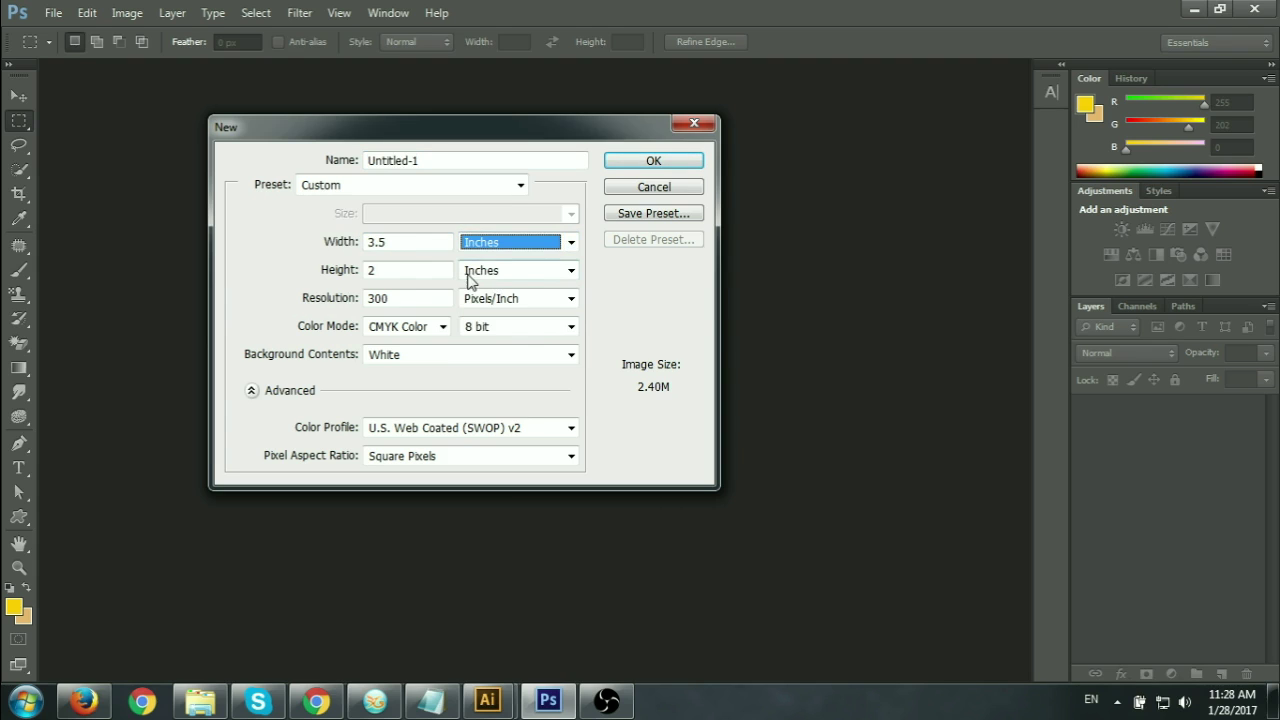
Create the 3.5 × 2 in, 300 ppi CMYK Color document and drag out a vertical guide.
double_click(385, 243)
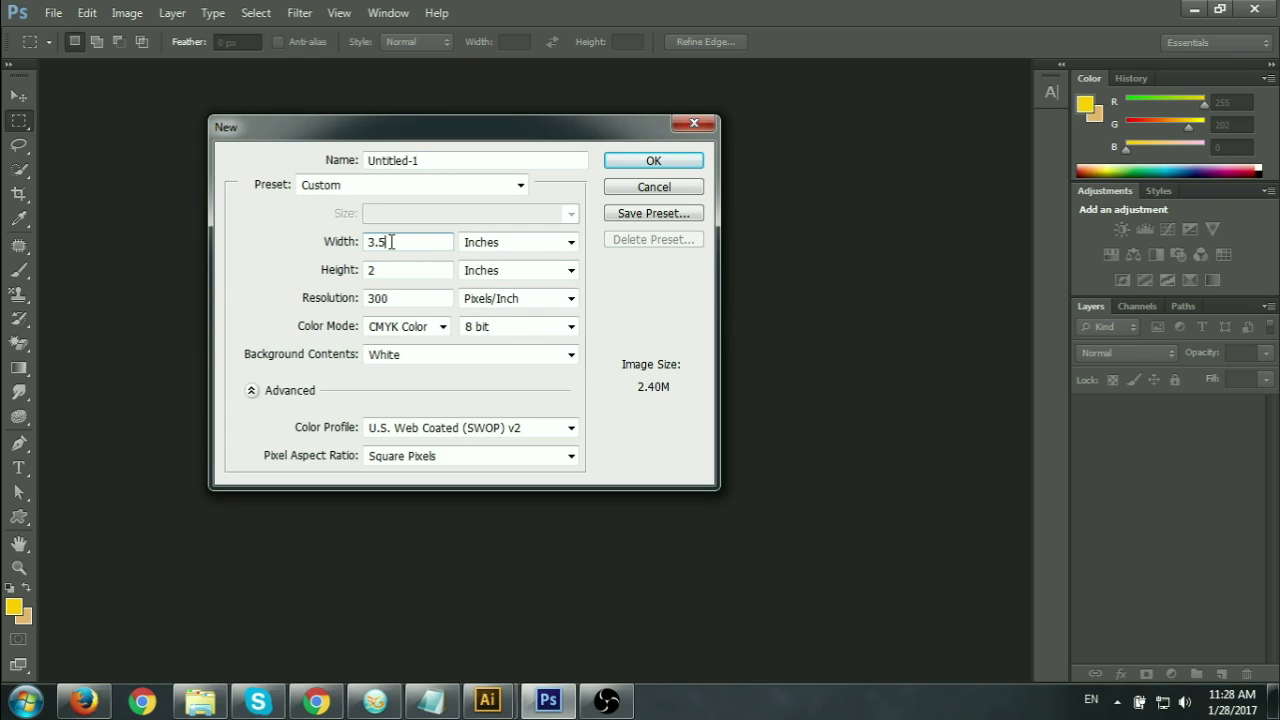
double_click(396, 272)
left_click(398, 298)
double_click(398, 298)
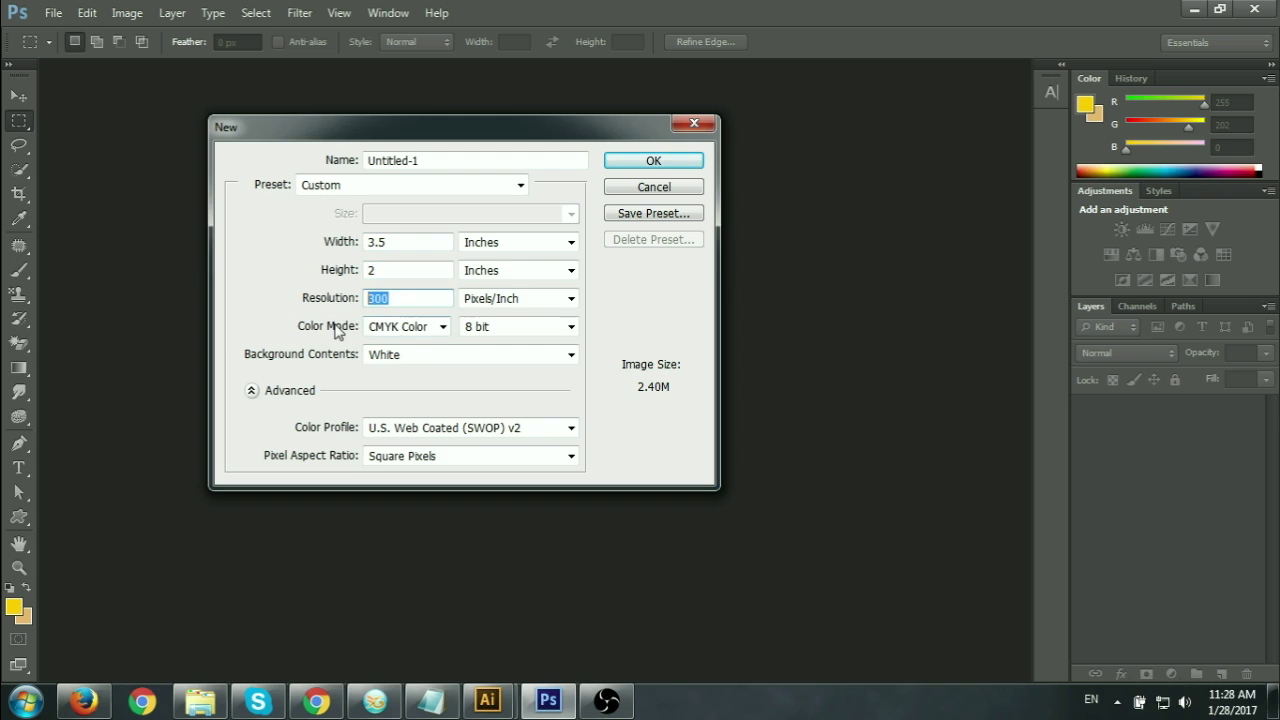
left_click(412, 332)
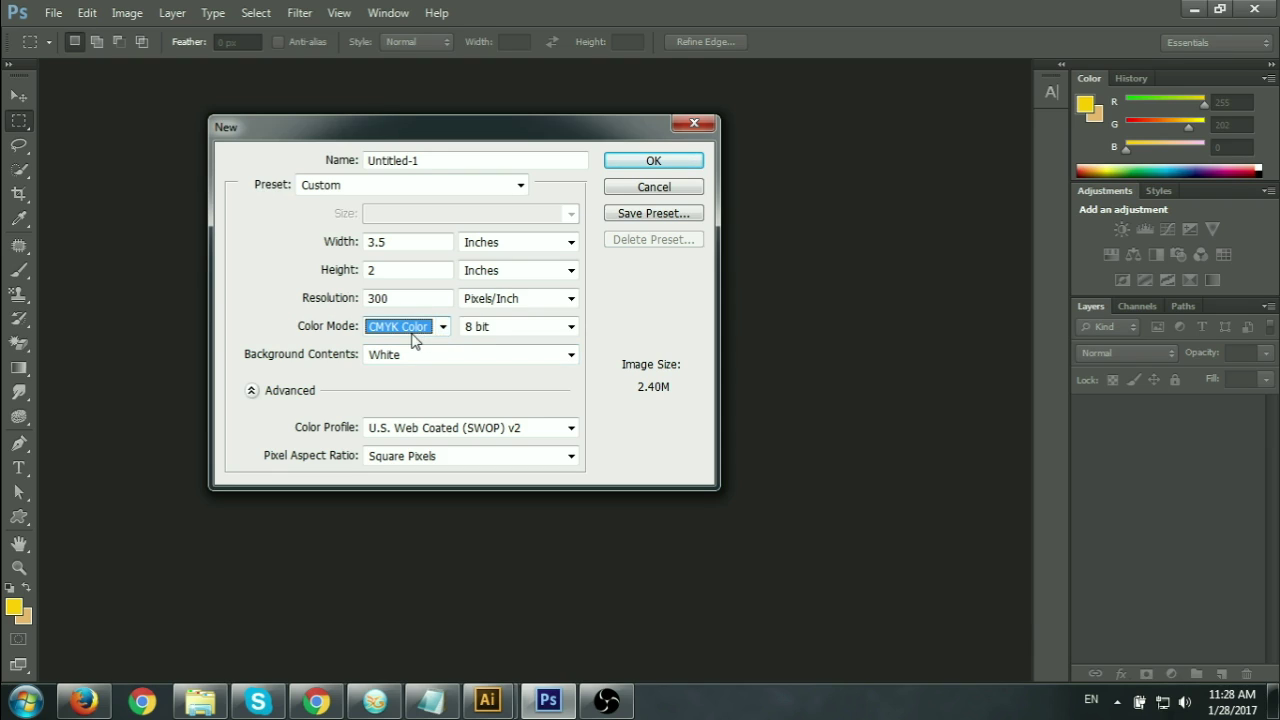
left_click(407, 297)
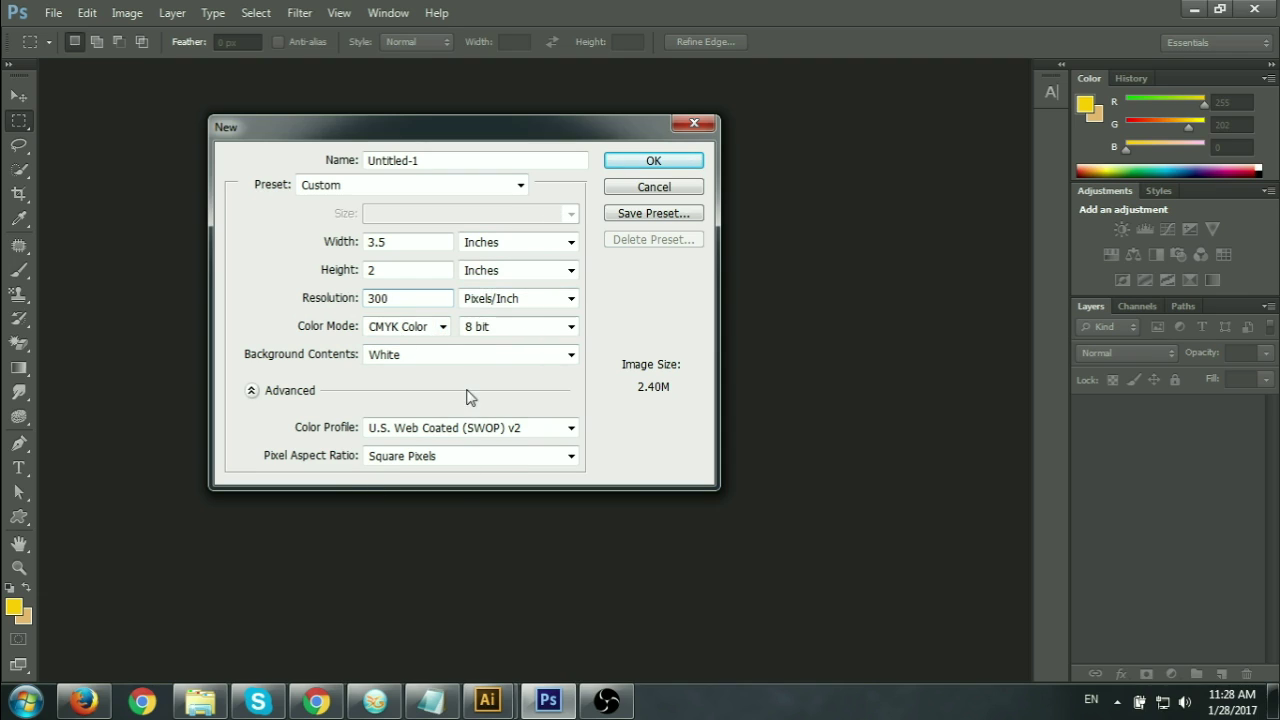
left_click(630, 161)
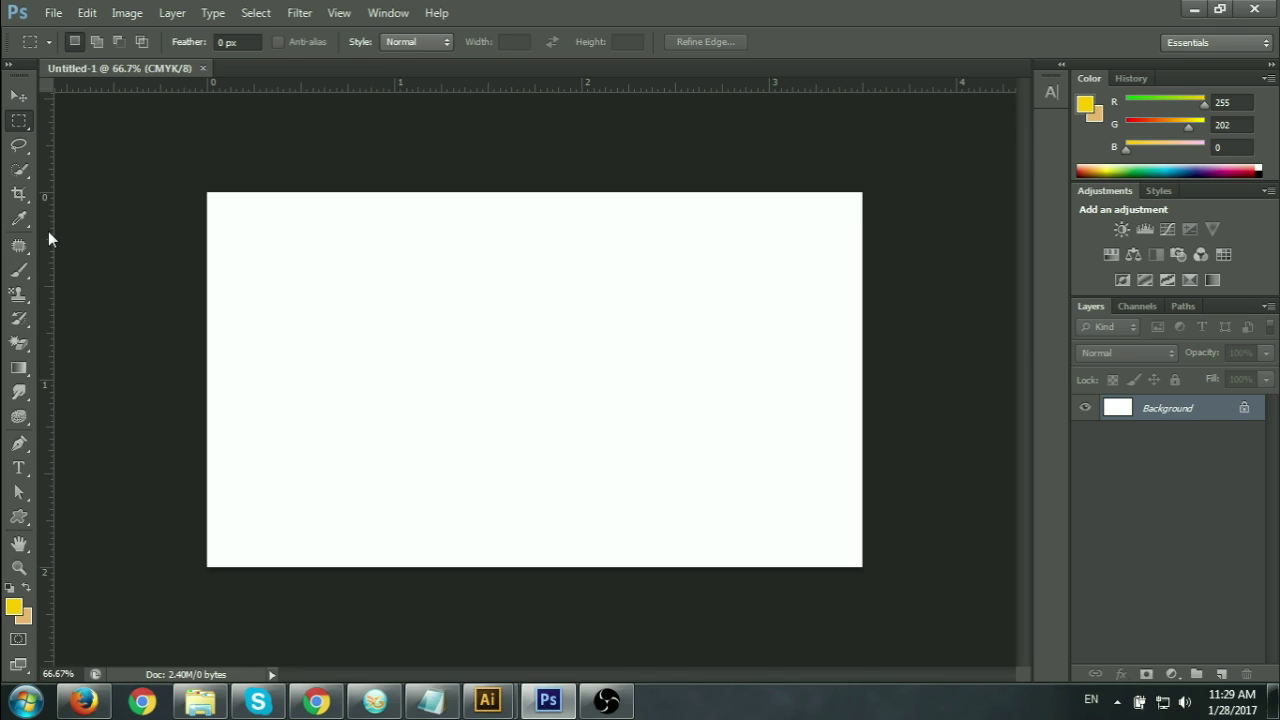
left_click_drag(48, 232, 206, 345)
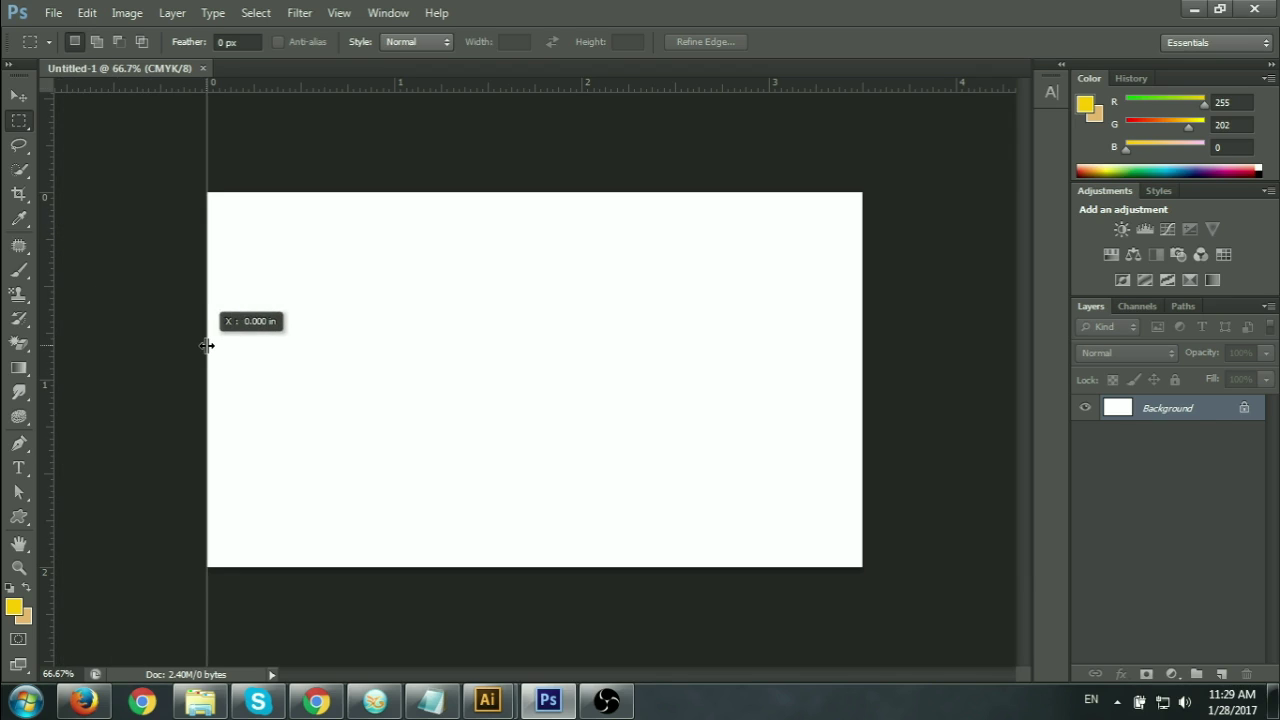
Place a vertical guide 0.125 in inside the card's left edge.
left_click_drag(207, 345, 231, 363)
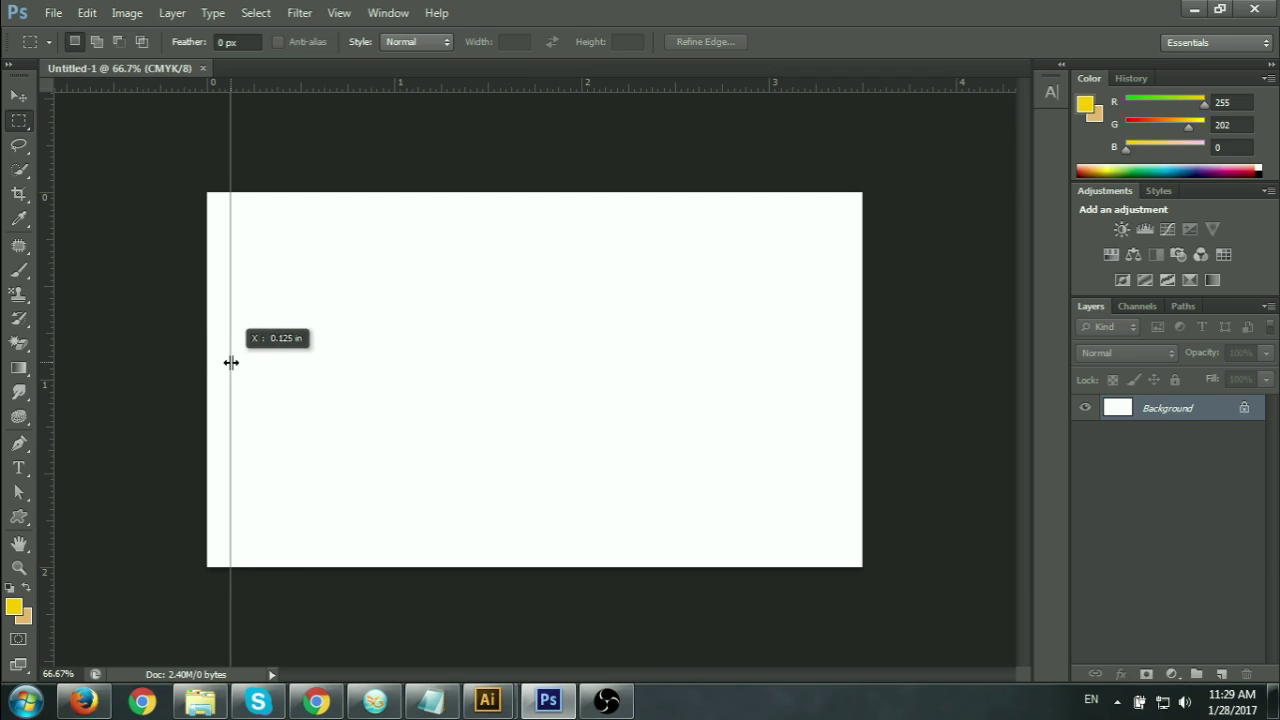
left_click_drag(231, 362, 229, 362)
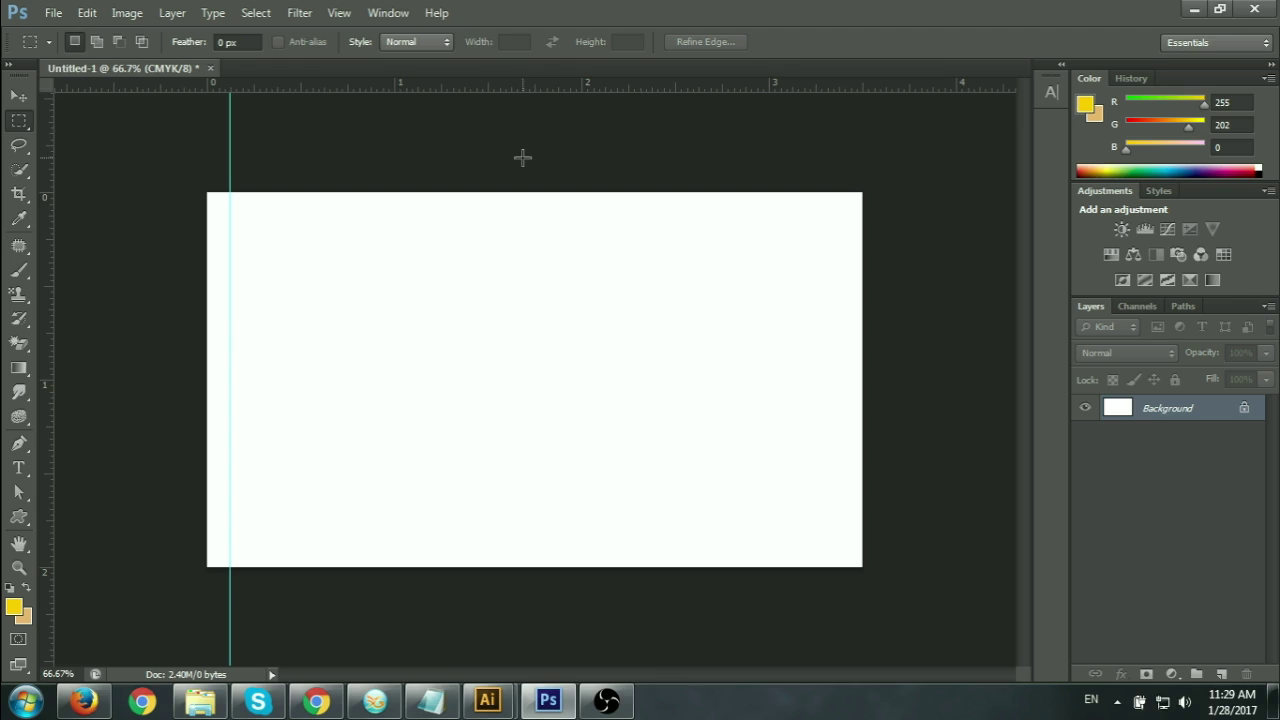
key("ctrl+r")
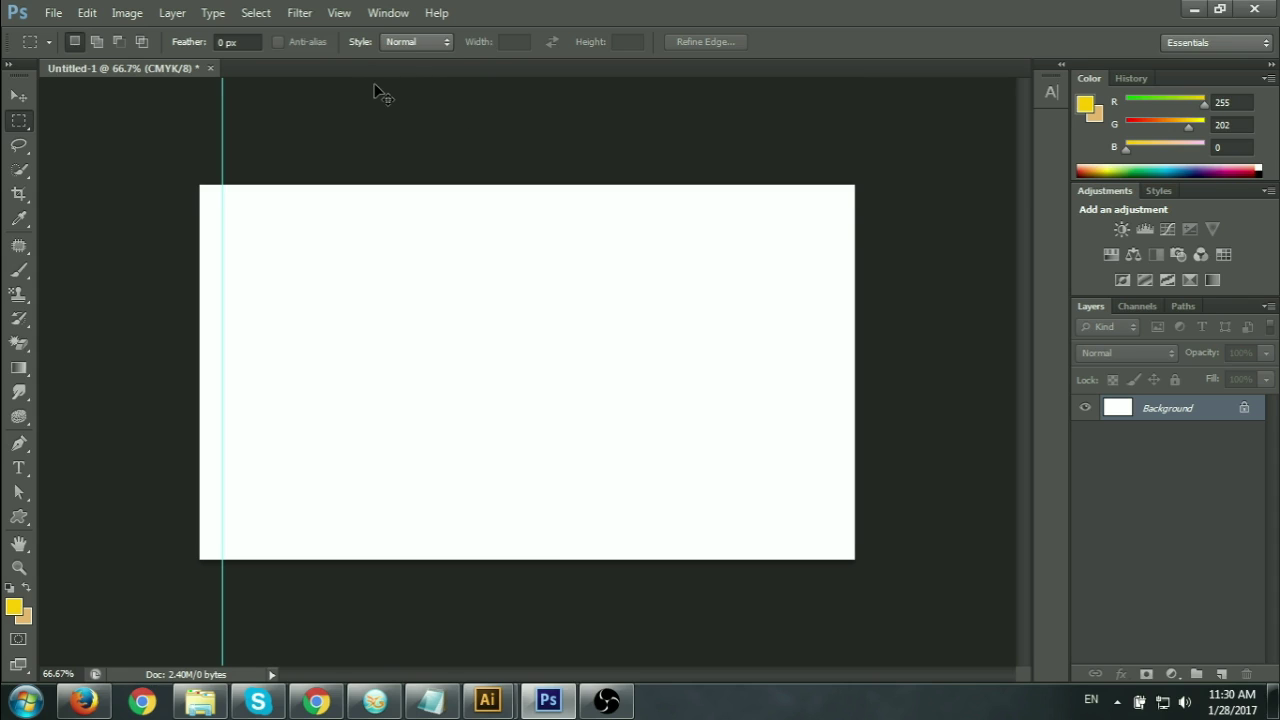
key("ctrl+r")
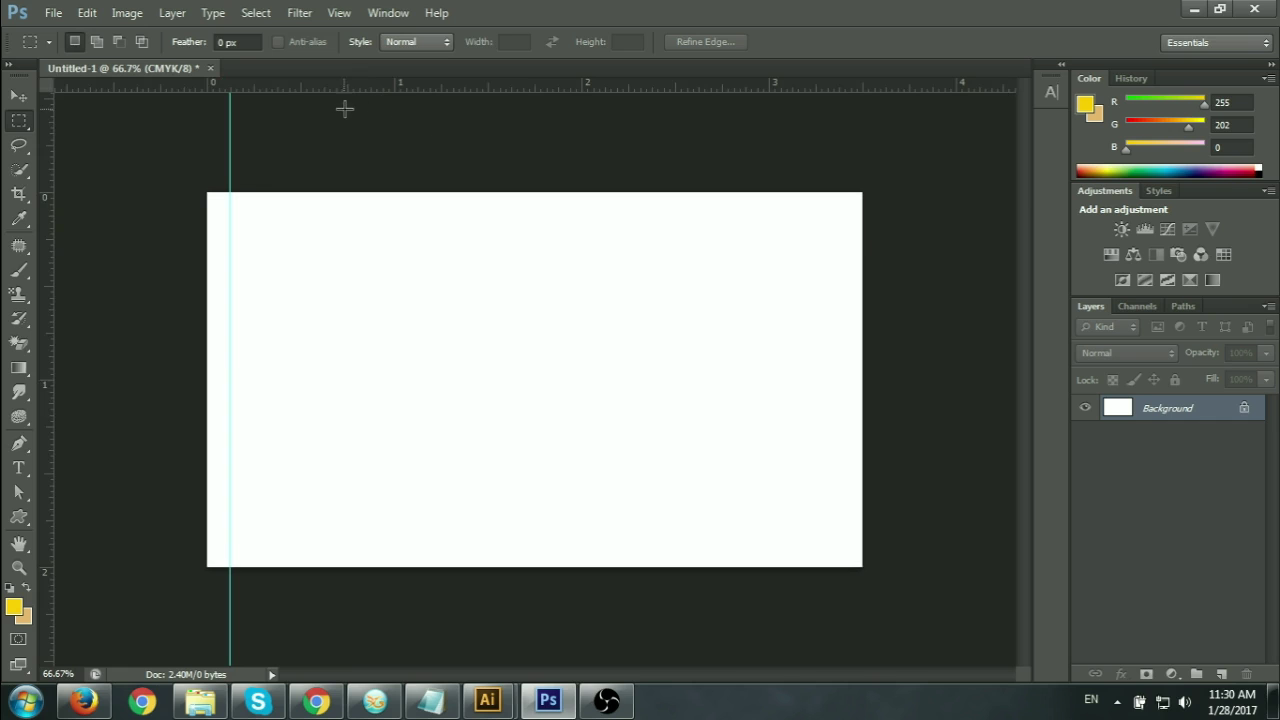
left_click(385, 12)
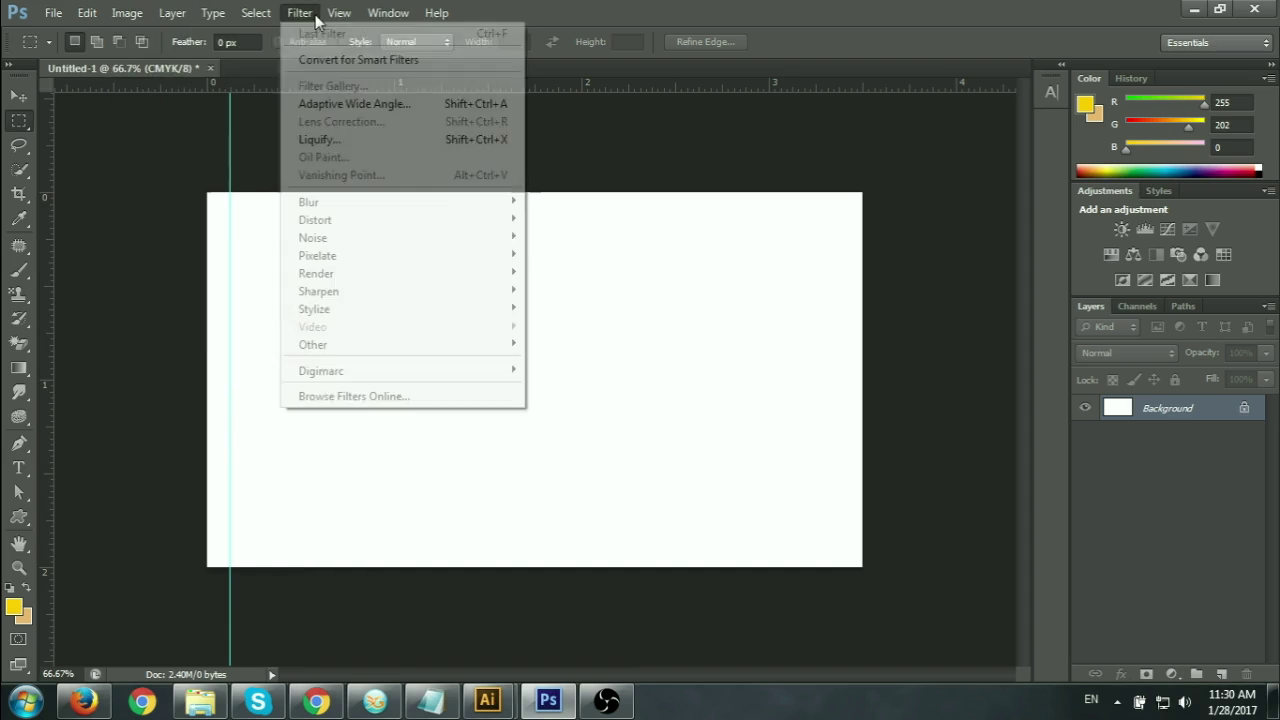
left_click(161, 121)
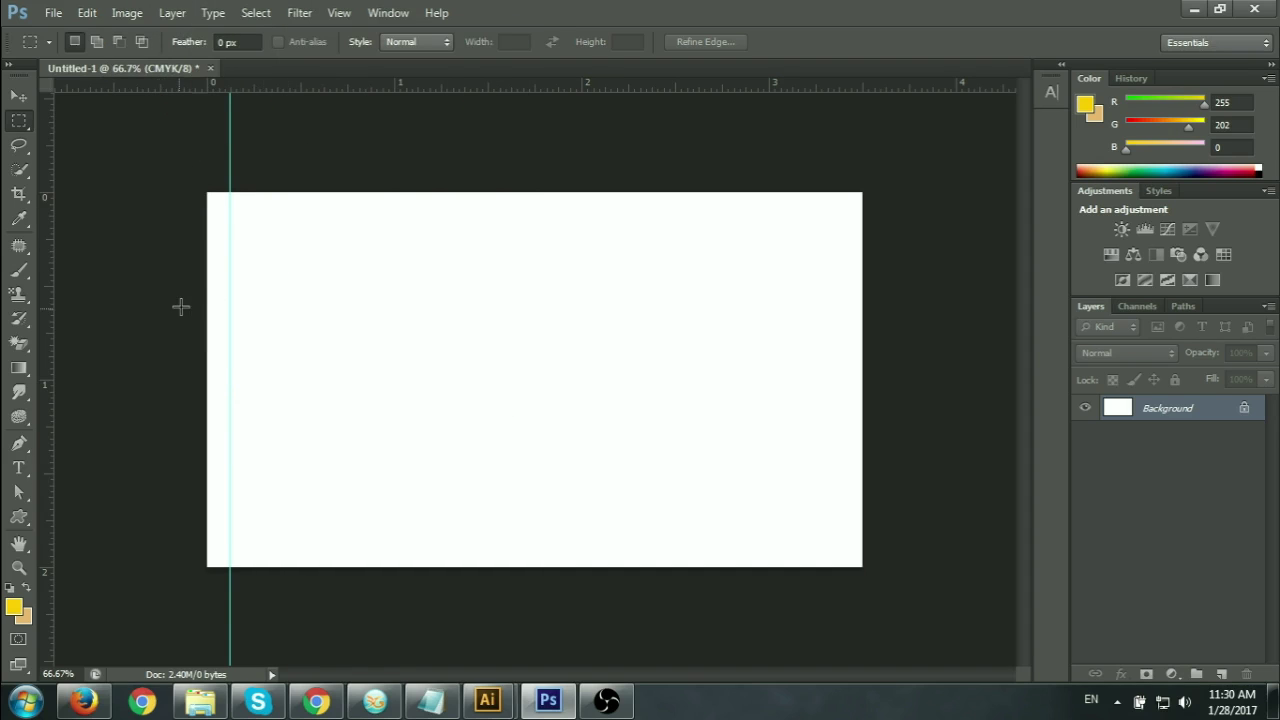
Add guides just inside the right, top and bottom edges of the card.
left_click_drag(50, 352, 861, 544)
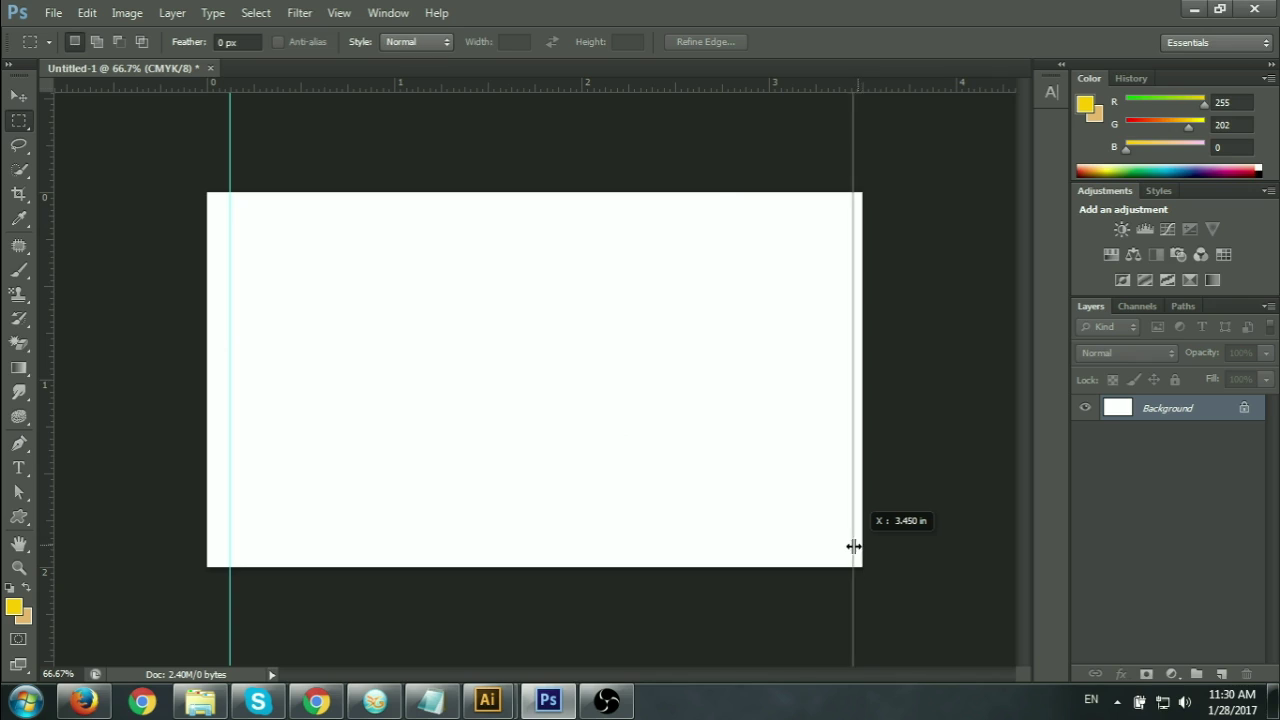
left_click_drag(861, 544, 840, 552)
mouse_move(446, 85)
left_mouse_down()
mouse_move(483, 229)
mouse_move(483, 215)
left_mouse_up()
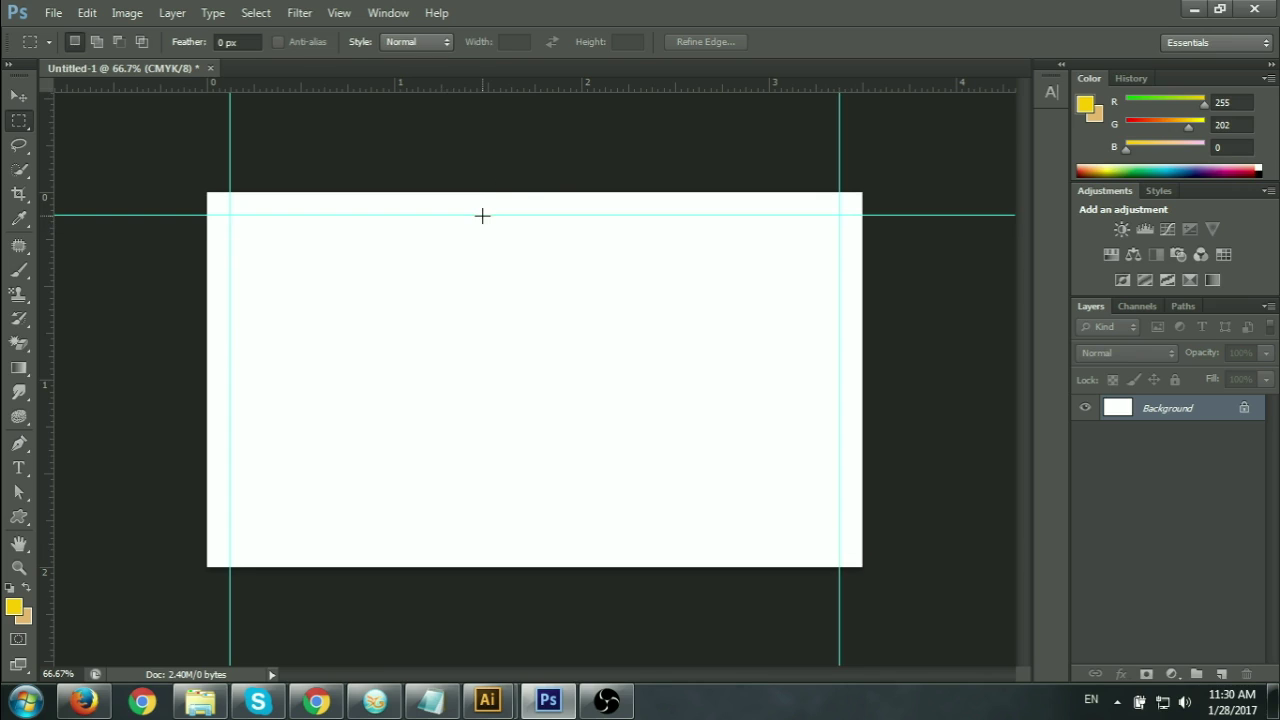
left_click_drag(549, 86, 566, 545)
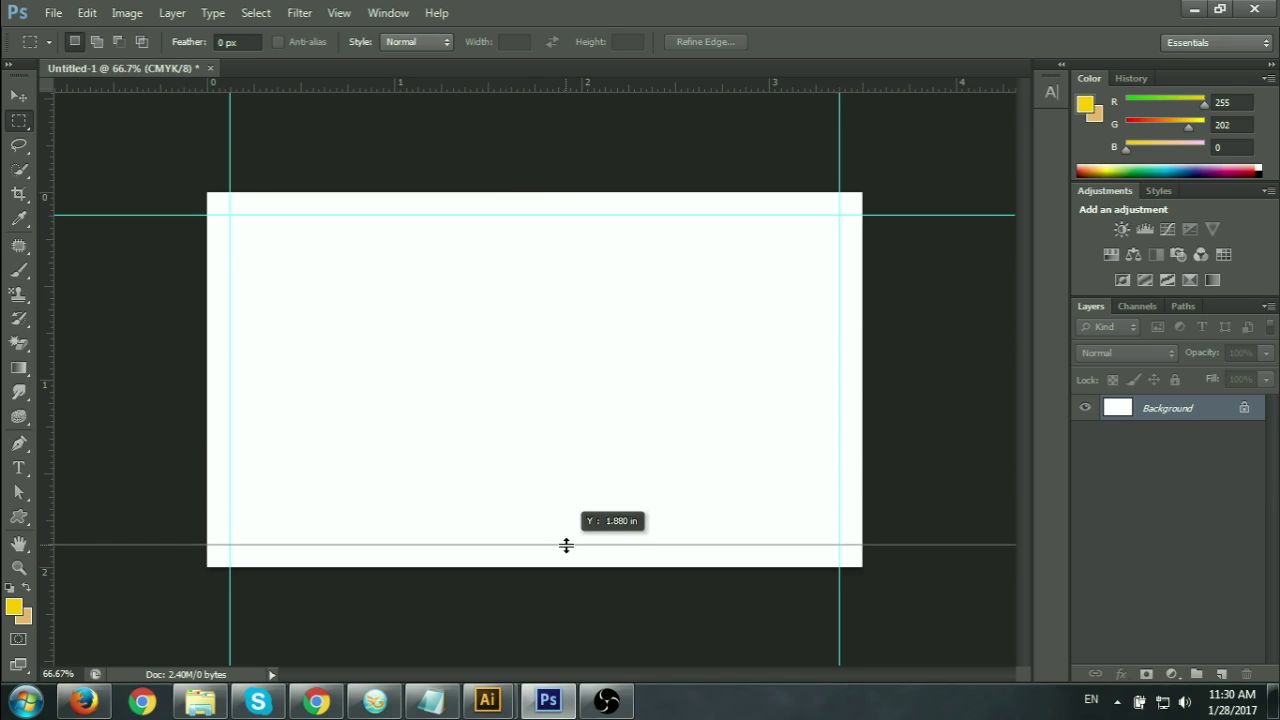
left_click_drag(566, 545, 566, 545)
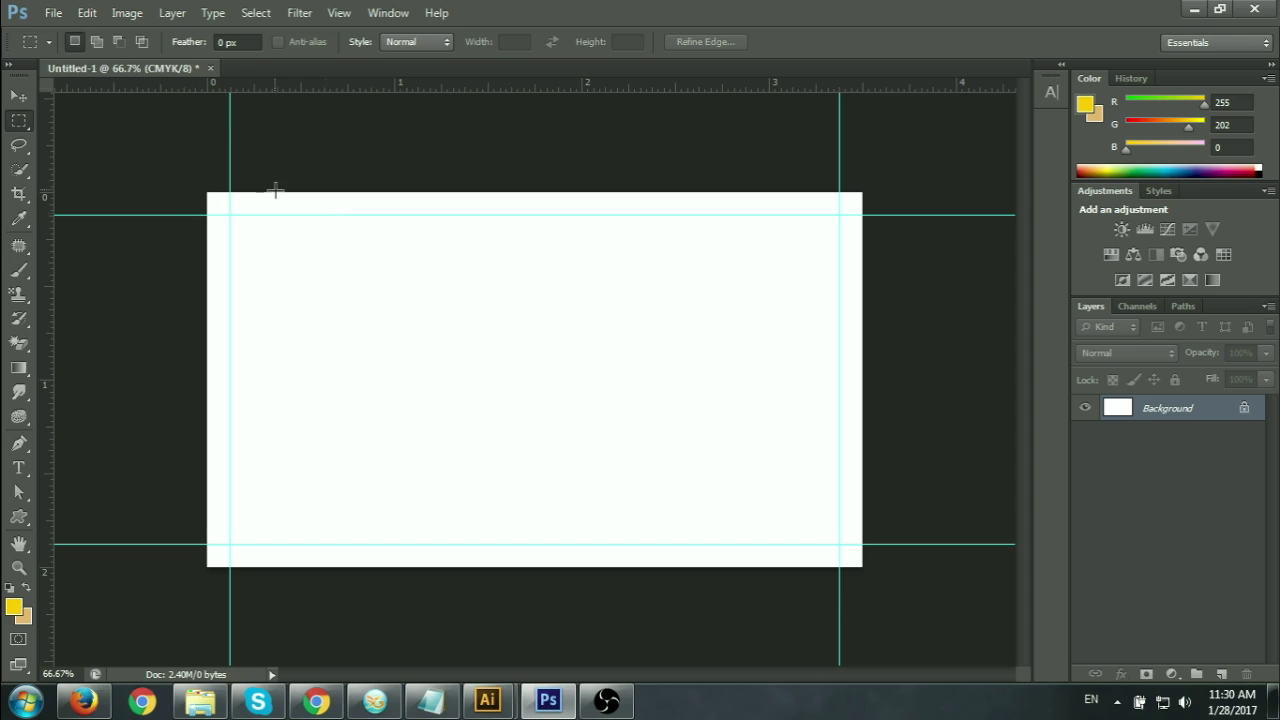
left_click_drag(48, 354, 245, 379)
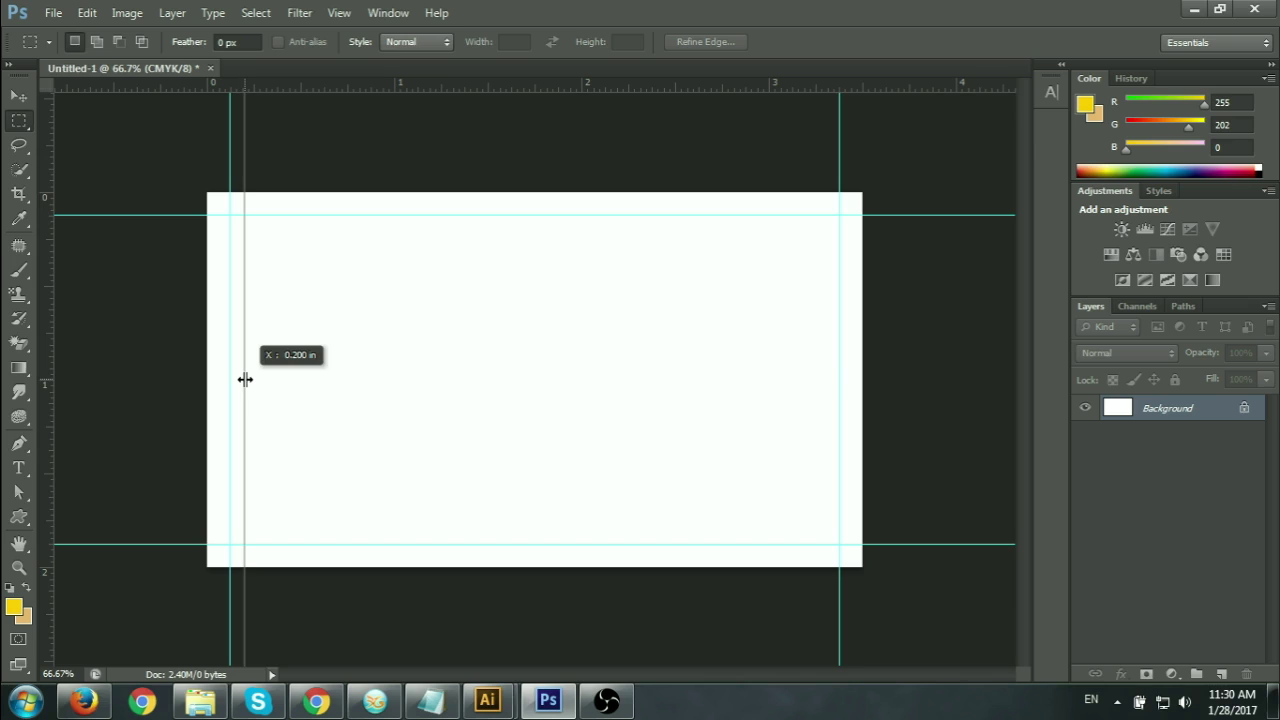
Add inner guides about 0.2 in inside each edge, then add a new empty layer.
left_click_drag(245, 379, 244, 384)
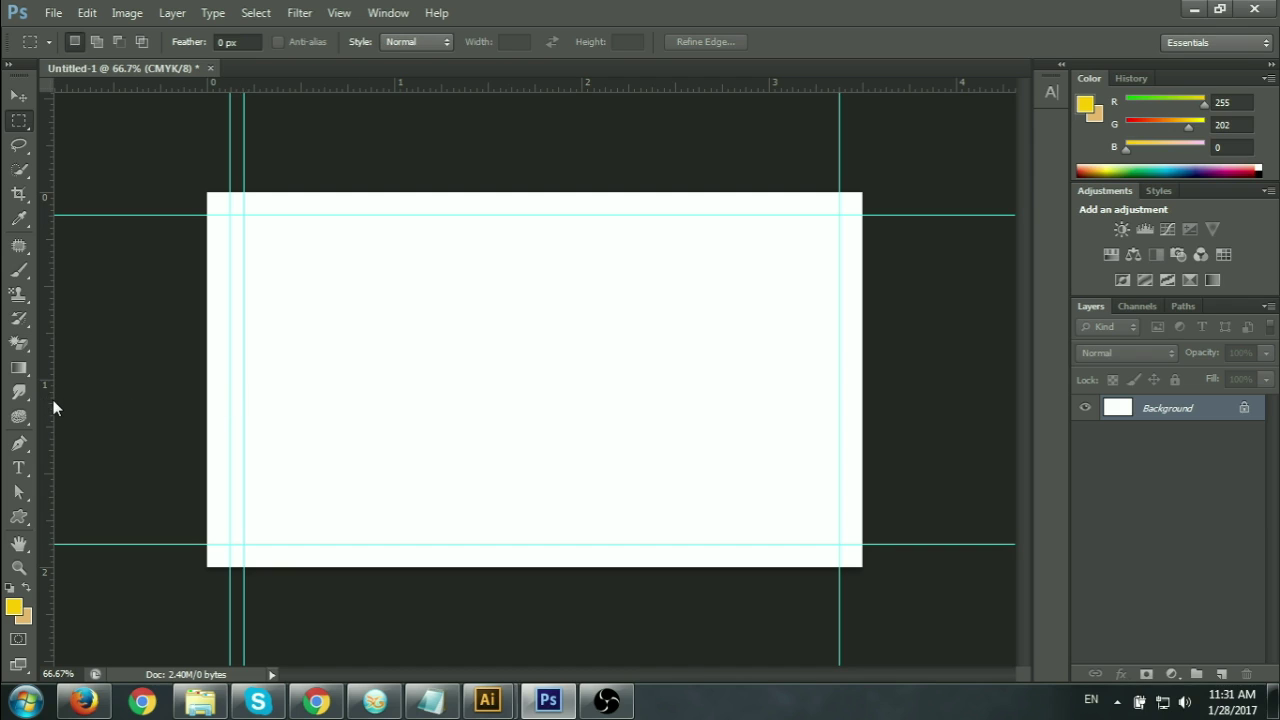
left_click_drag(54, 404, 821, 507)
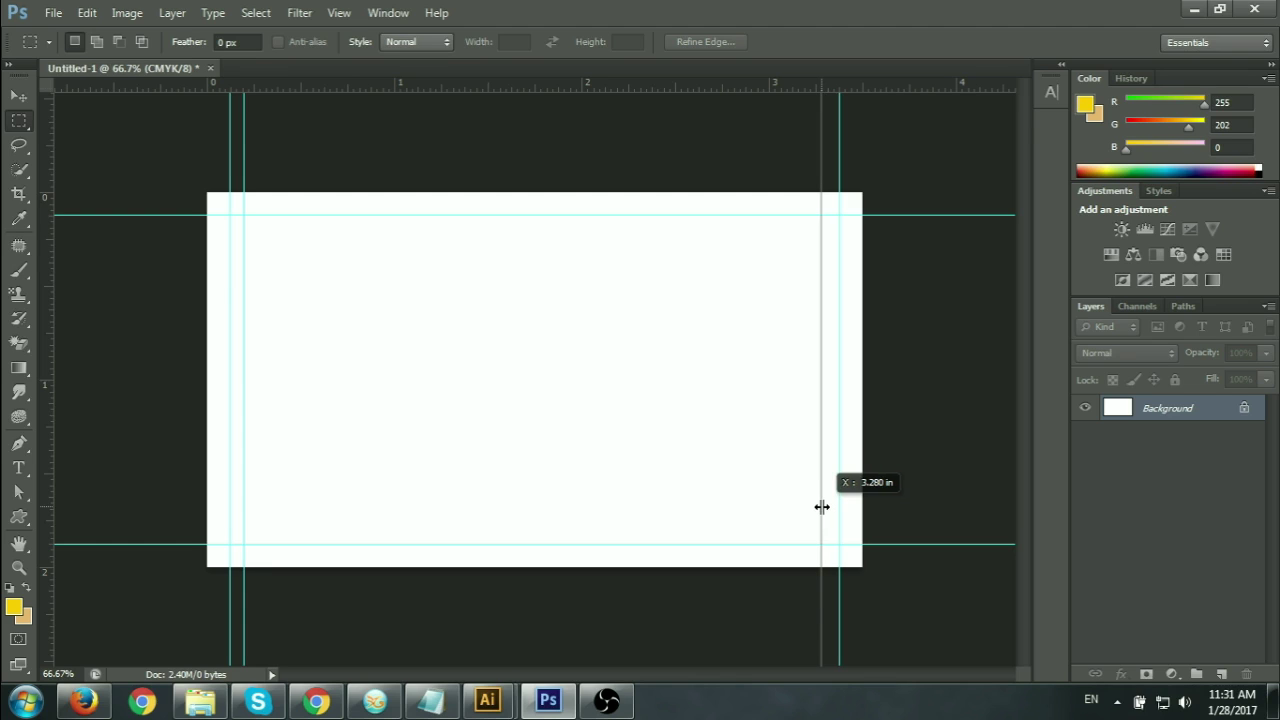
left_click_drag(823, 507, 824, 507)
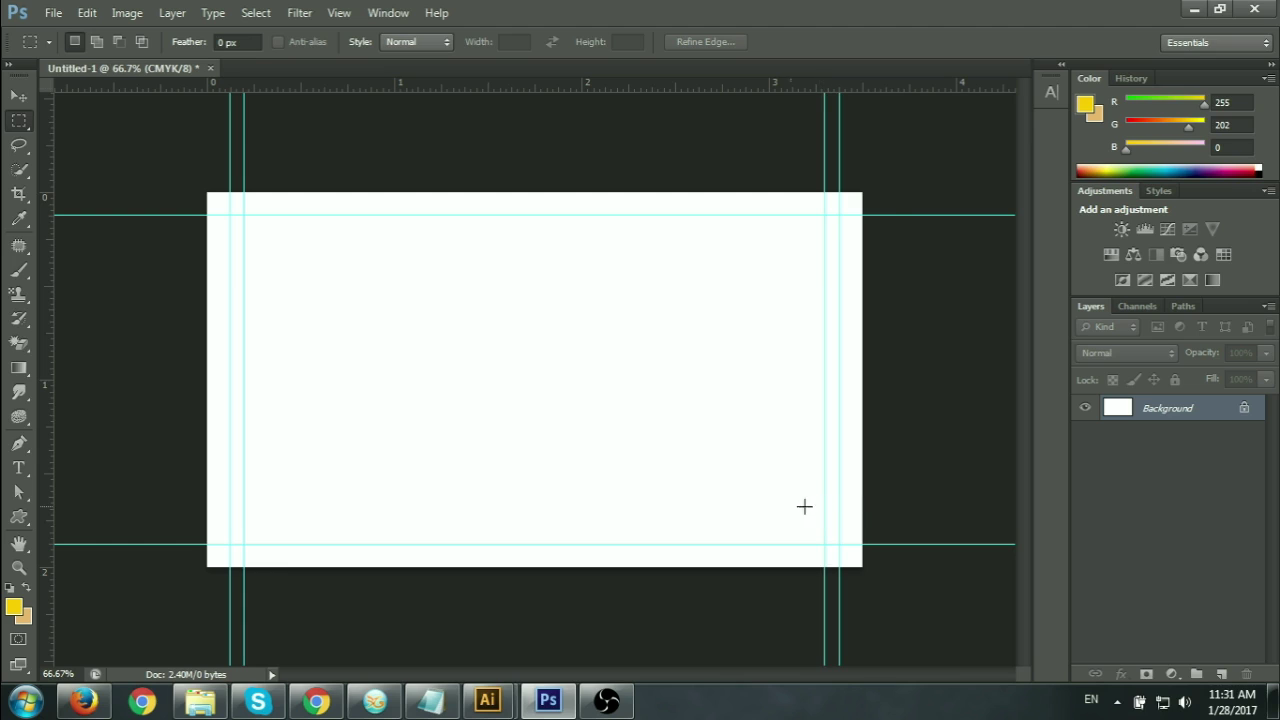
mouse_move(490, 90)
left_mouse_down()
mouse_move(539, 262)
mouse_move(529, 227)
left_mouse_up()
left_click_drag(569, 90, 614, 532)
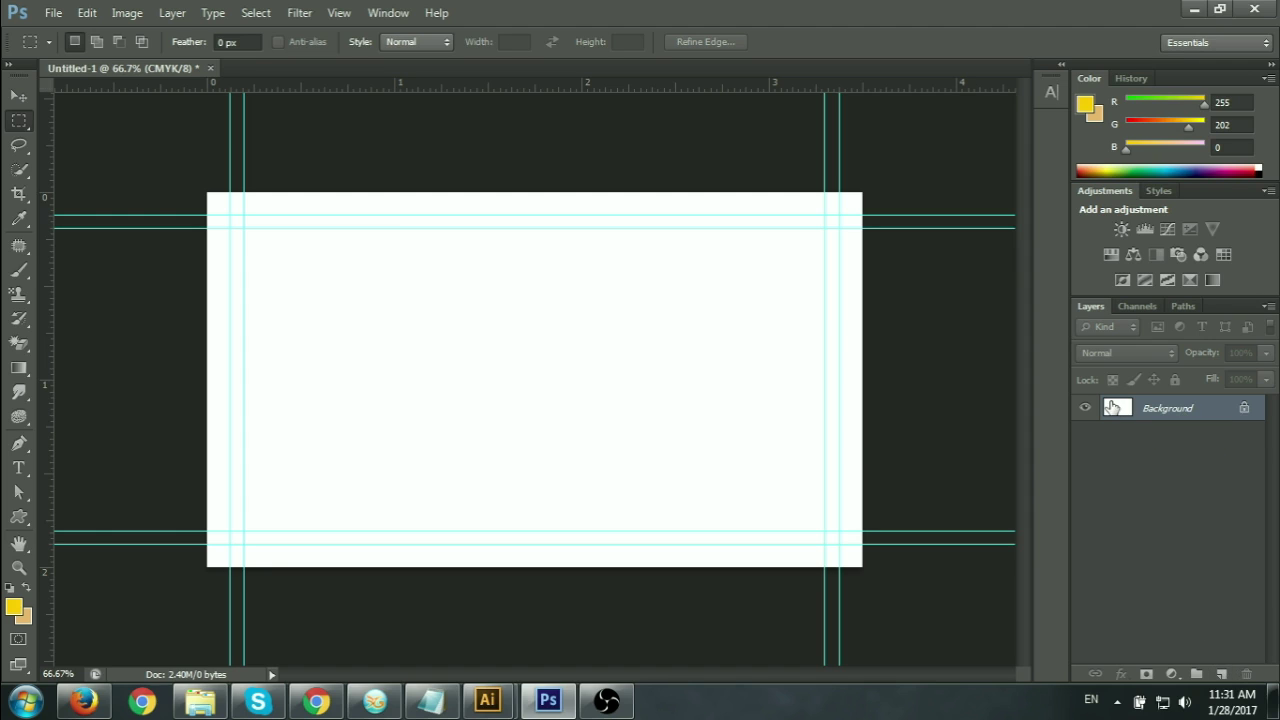
left_click(1221, 674)
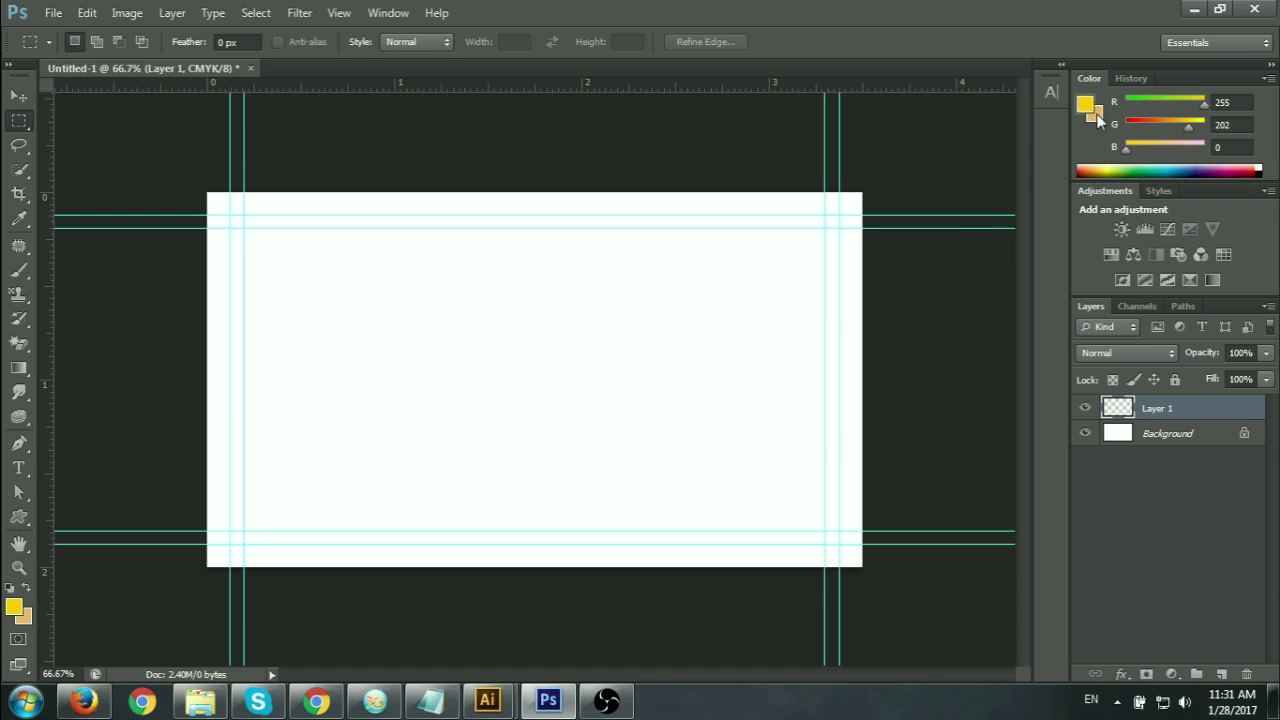
Set a dark grey foreground colour and fill Layer 1 with the tan background colour.
left_click(12, 607)
mouse_move(852, 486)
left_mouse_down()
mouse_move(742, 482)
mouse_move(752, 478)
left_mouse_up()
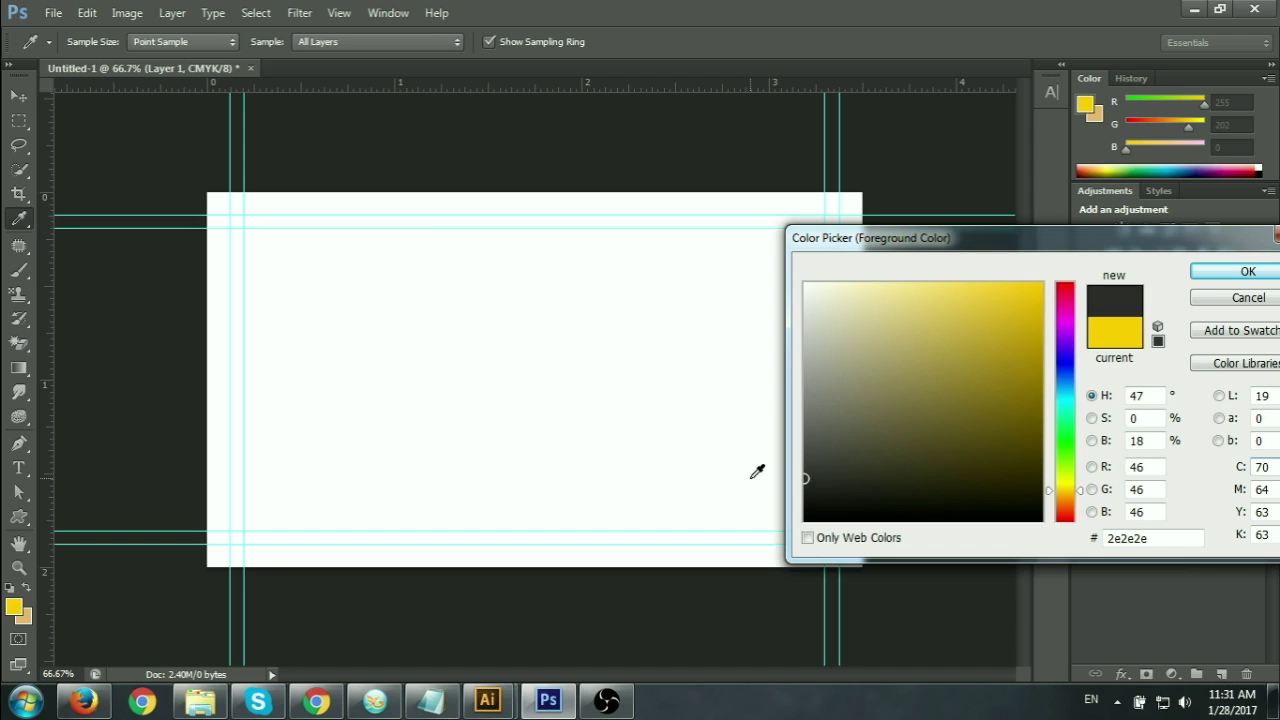
left_click(1240, 281)
key("m")
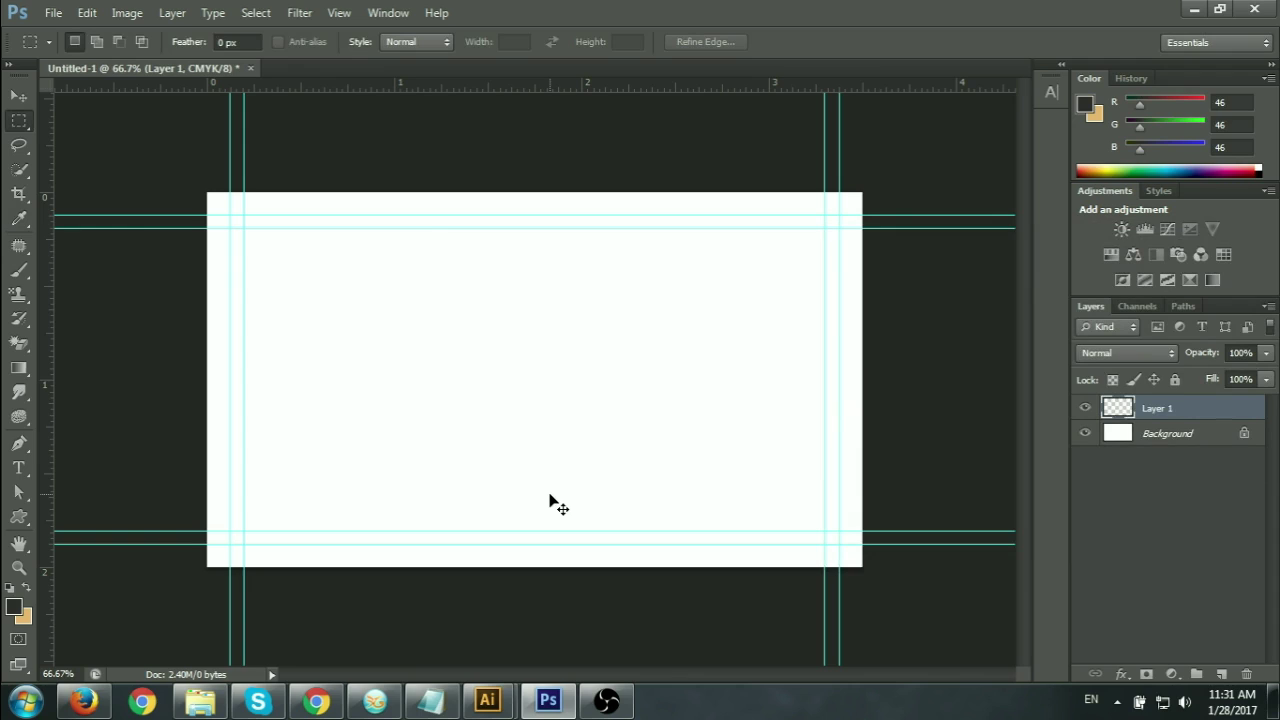
key("ctrl+BackSpace")
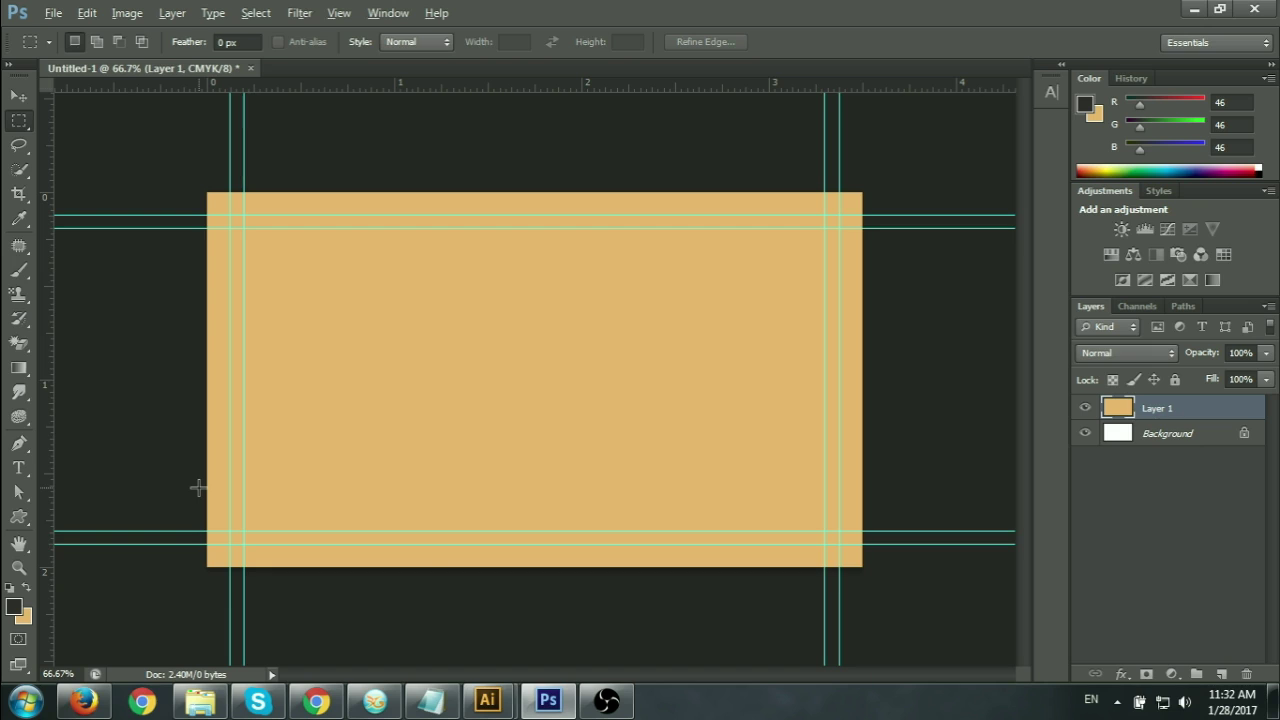
key("alt+BackSpace")
key("ctrl+BackSpace")
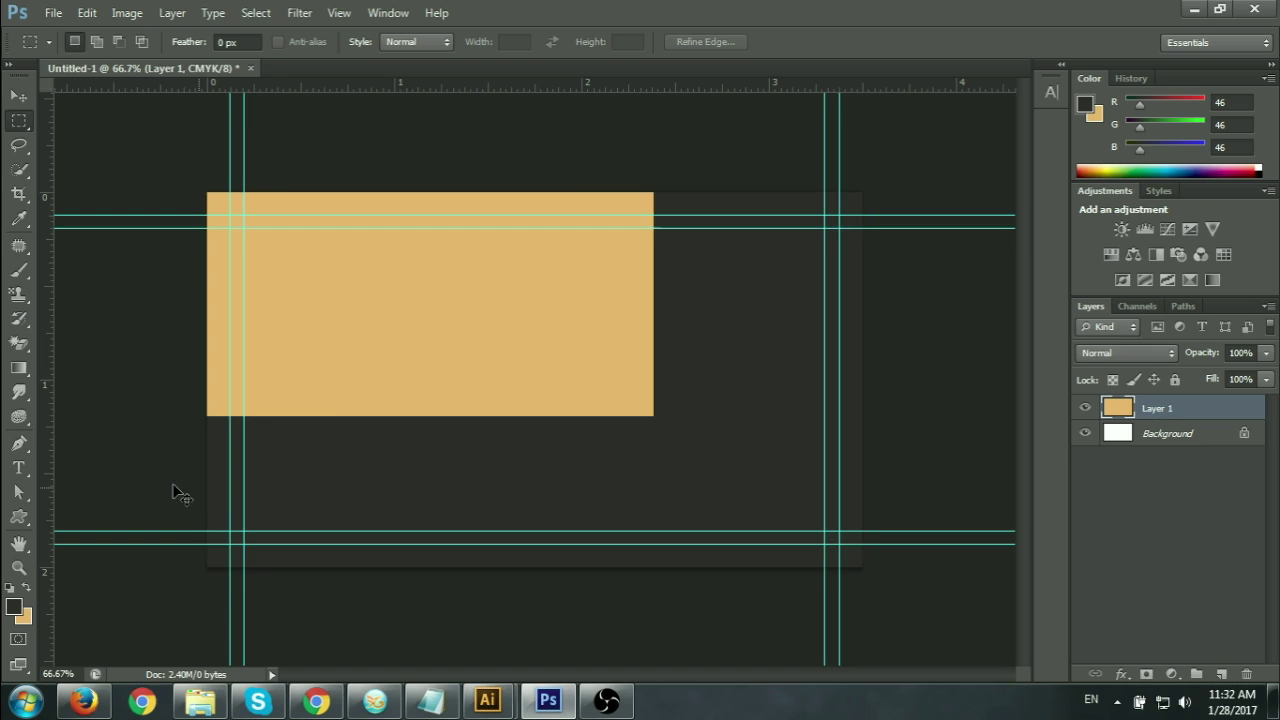
Fill Layer 1 with the dark grey foreground using the Paint Bucket Tool.
left_click(19, 368)
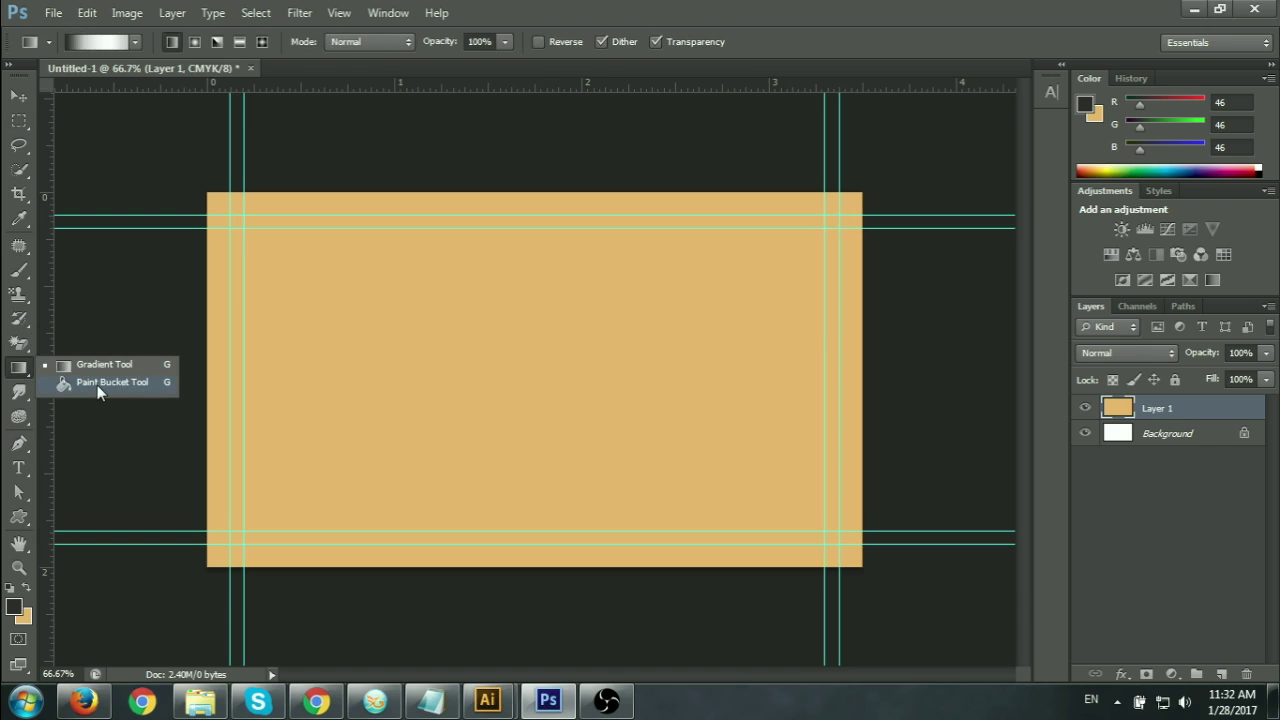
left_click(93, 385)
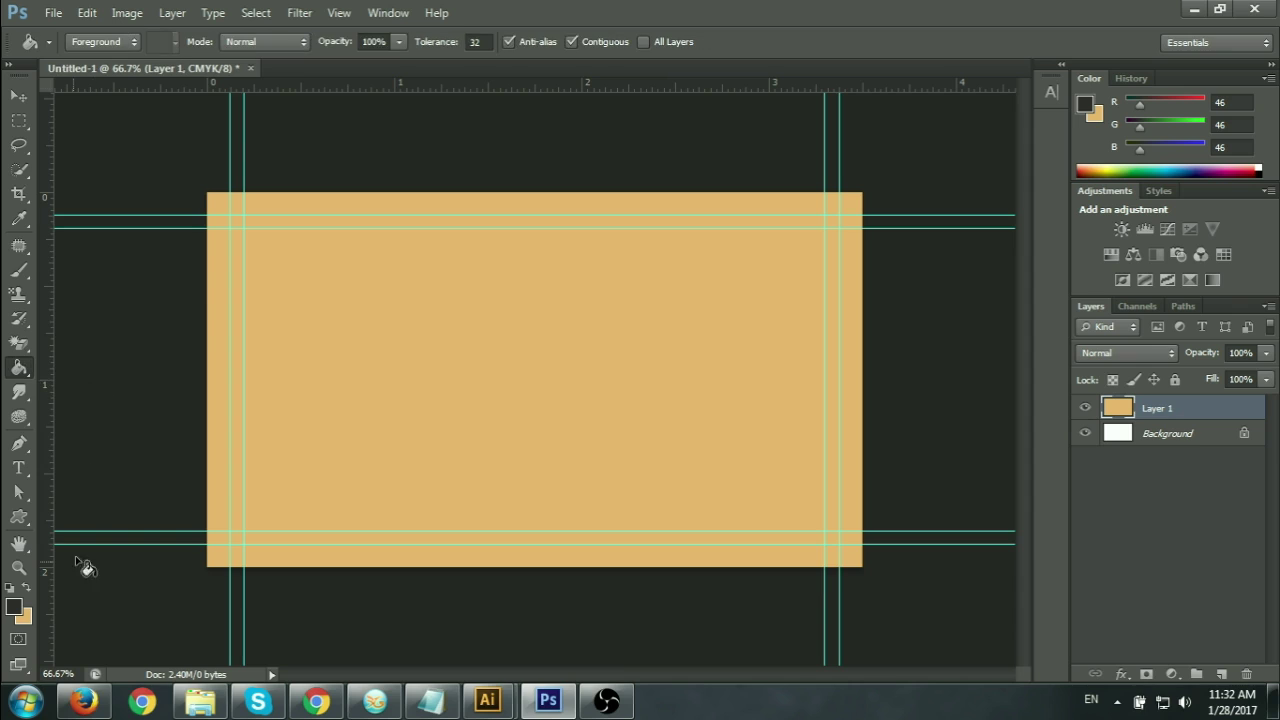
left_click(338, 370)
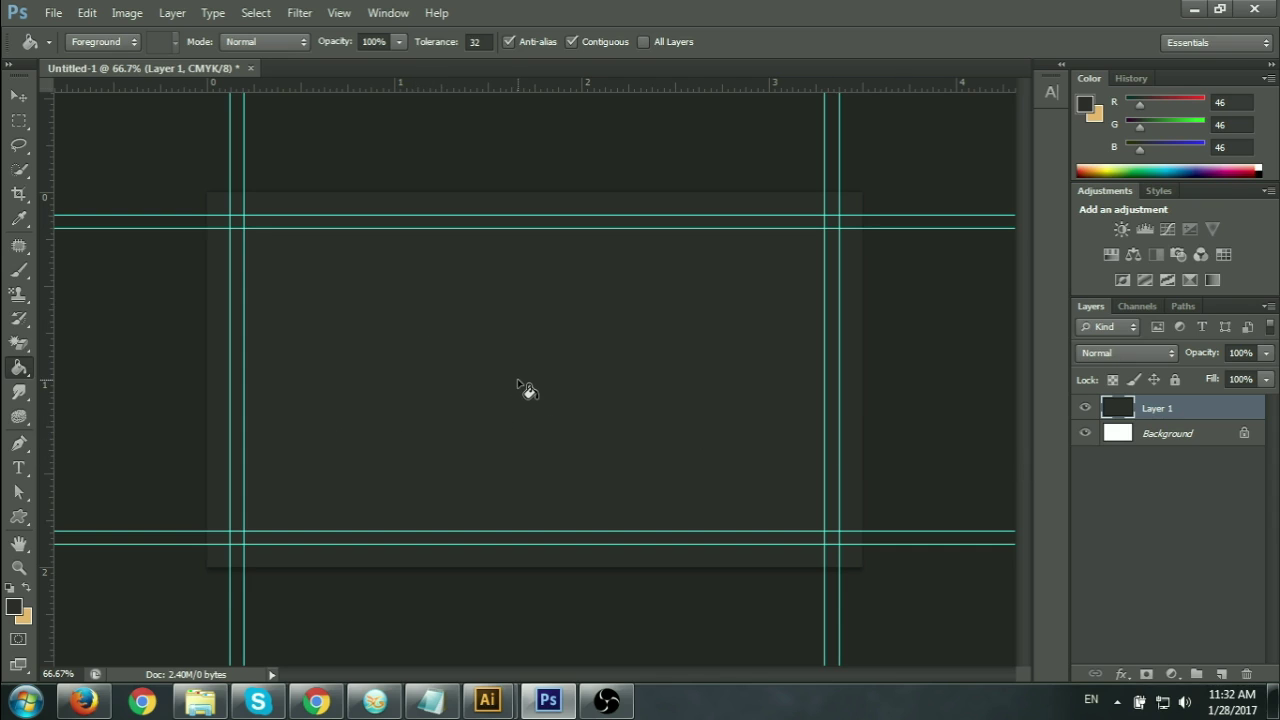
left_click(18, 96)
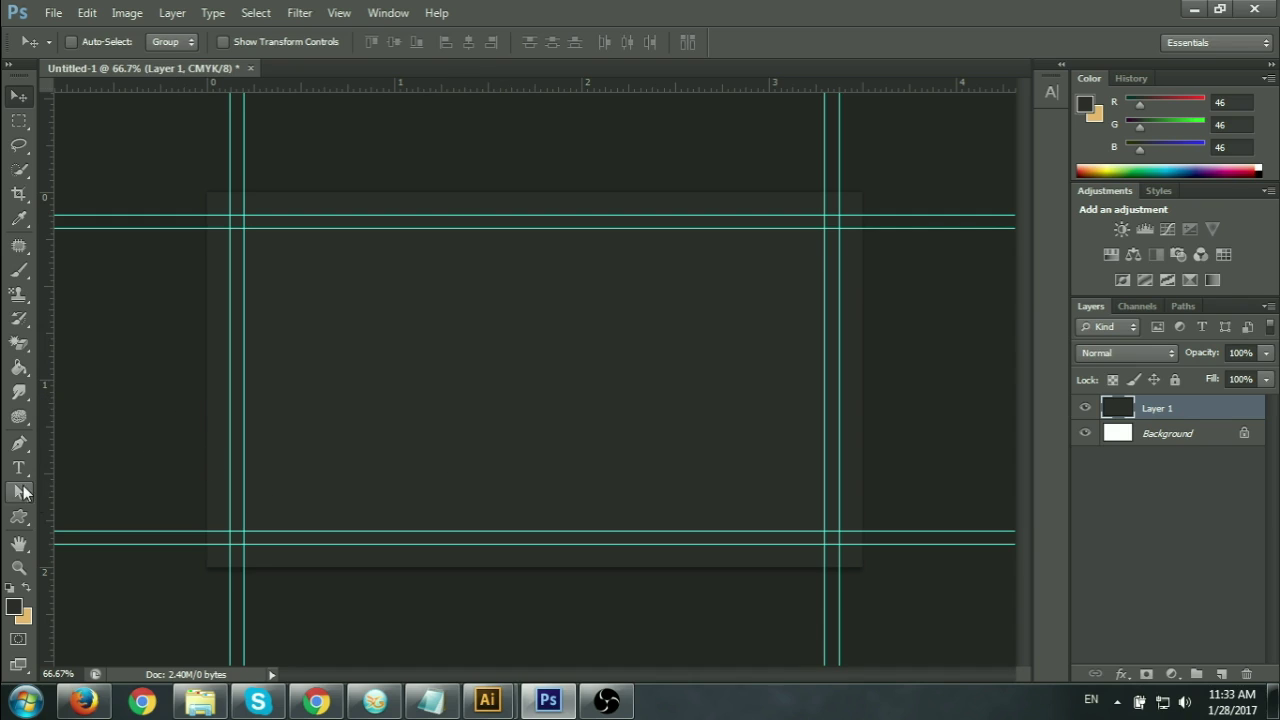
left_click(18, 443)
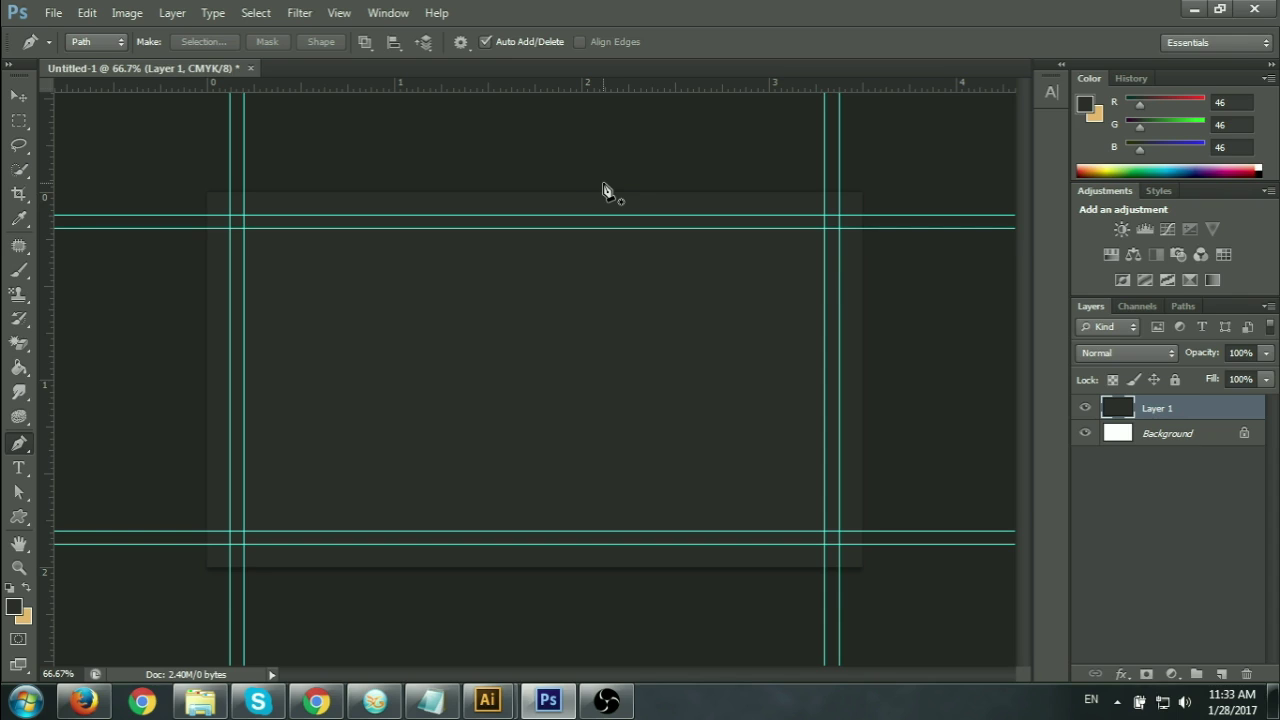
Draw a closed Pen path with a curved left edge over the card's right side and load it as a selection.
left_click(606, 184)
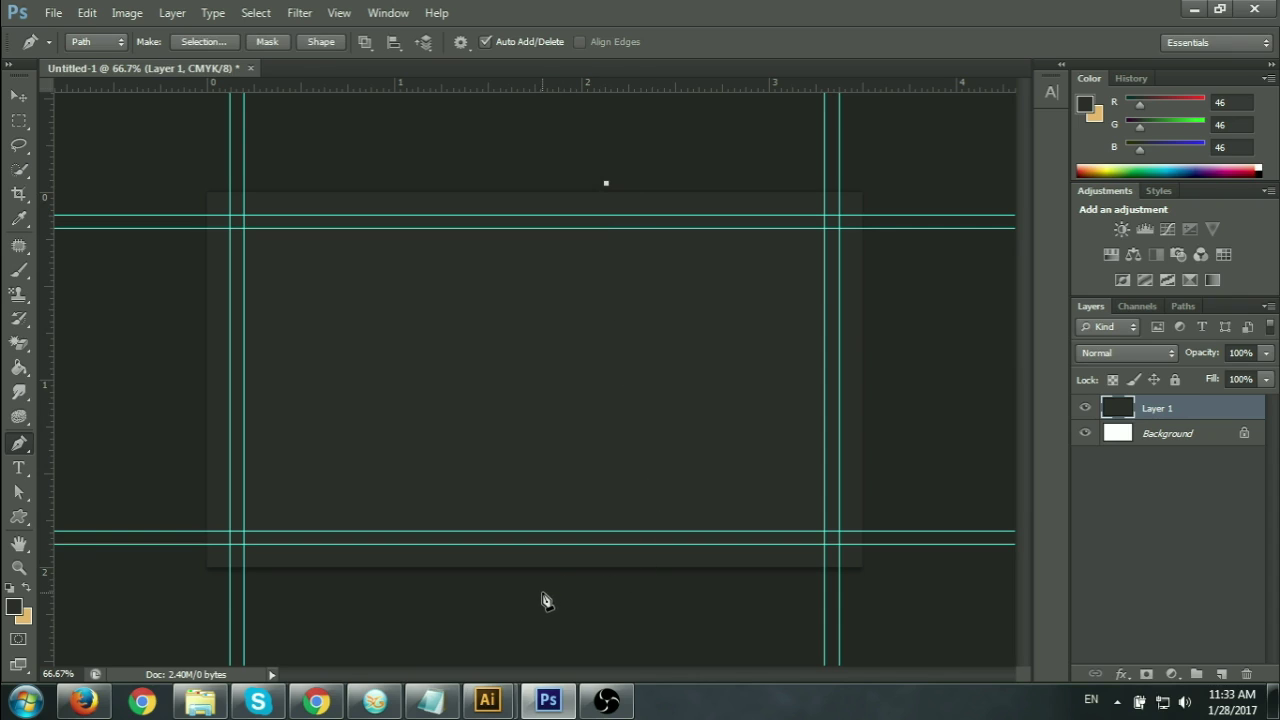
mouse_move(541, 594)
left_mouse_down()
mouse_move(481, 606)
mouse_move(359, 697)
left_mouse_up()
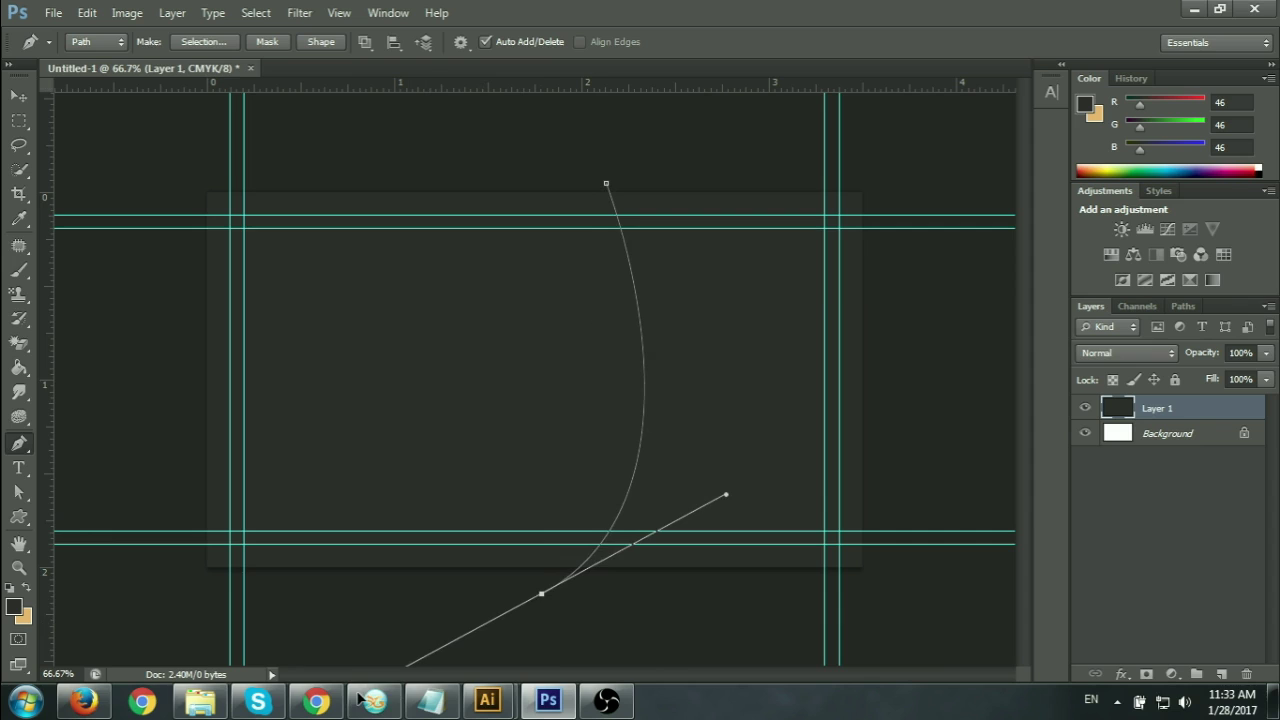
key("ctrl+z")
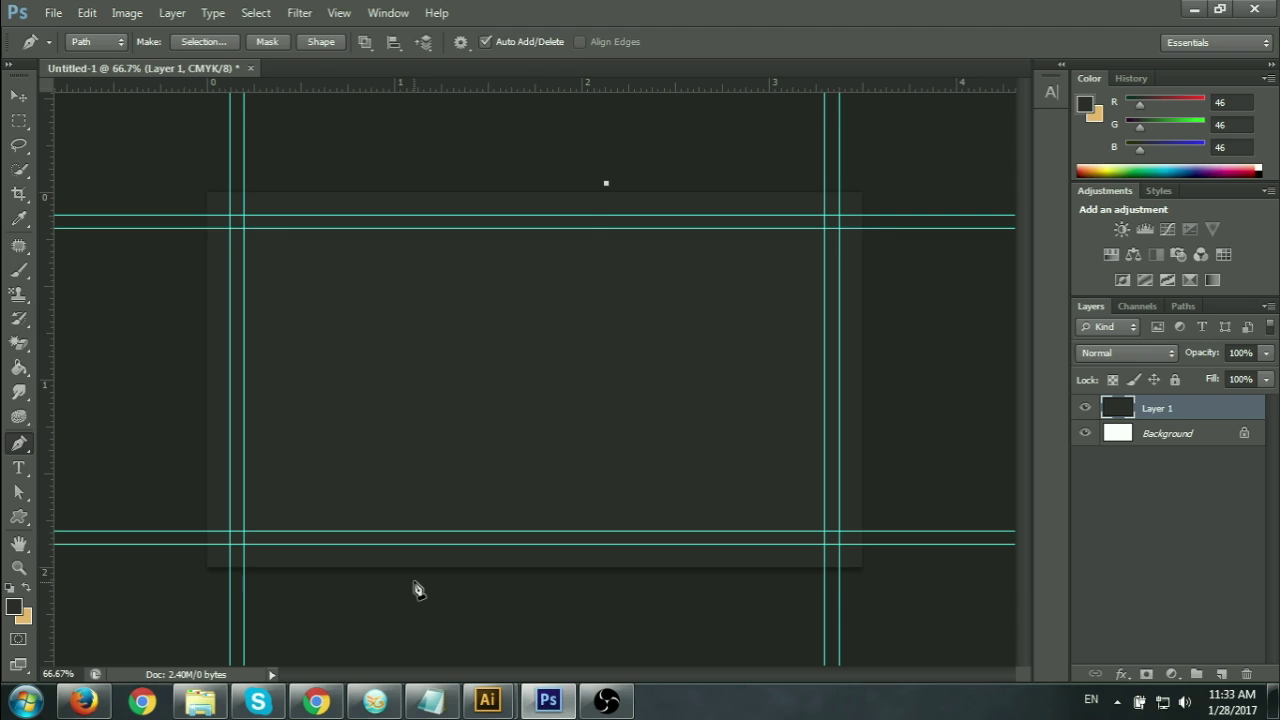
mouse_move(411, 584)
left_mouse_down()
mouse_move(142, 691)
mouse_move(148, 700)
left_mouse_up()
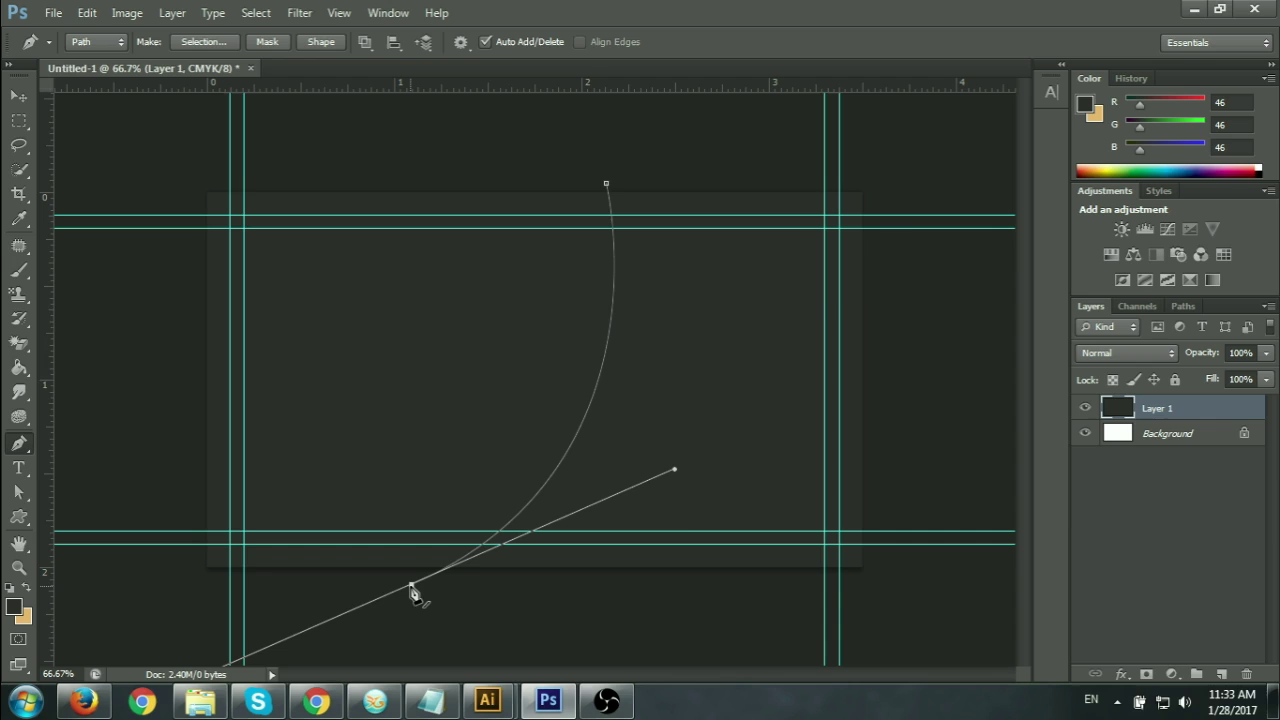
left_click_drag(411, 584, 587, 621)
left_click(941, 606)
left_click(907, 146)
left_click(607, 186)
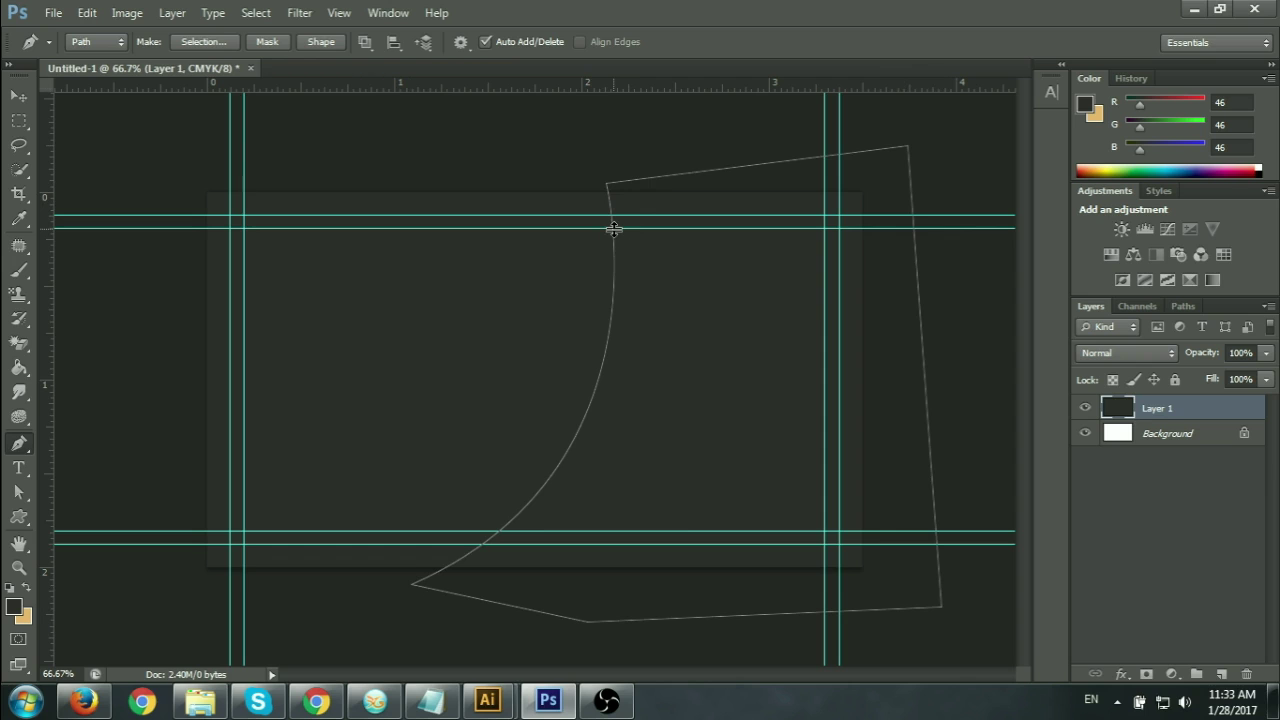
key("ctrl+Return")
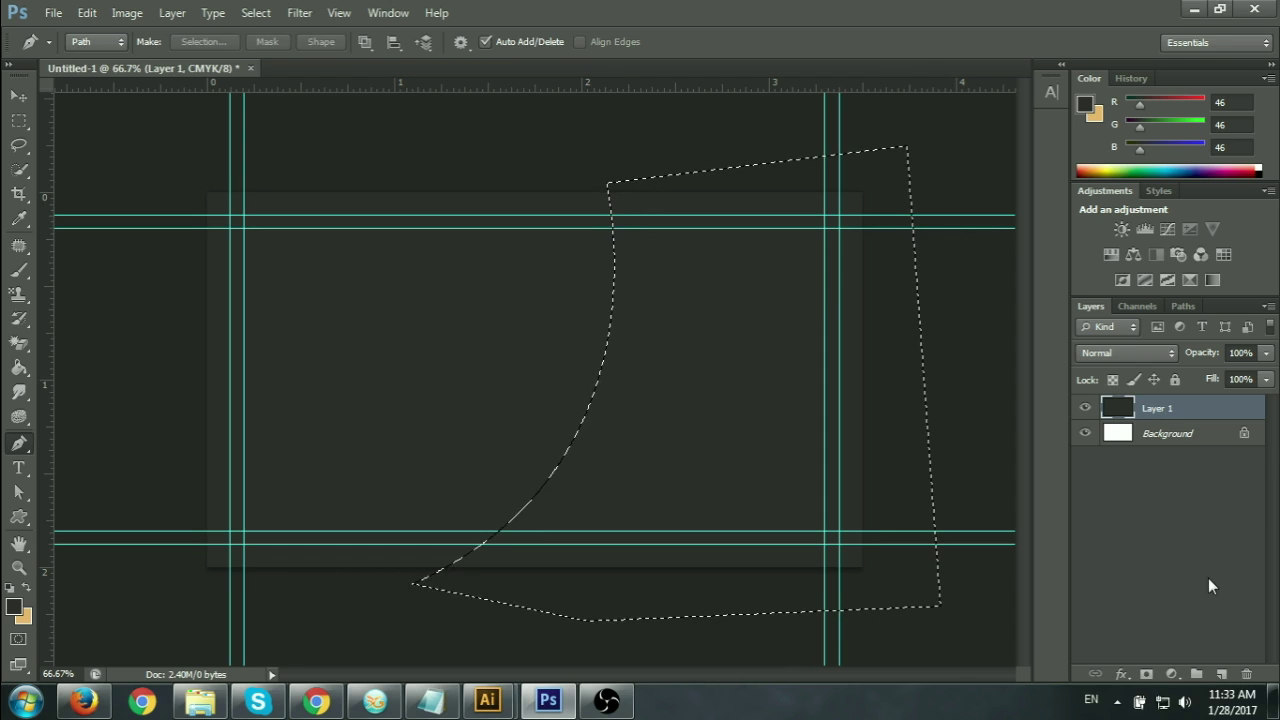
Fill the curved selection with tan on new Layer 2, deselect, and duplicate the layer.
left_click(1223, 674)
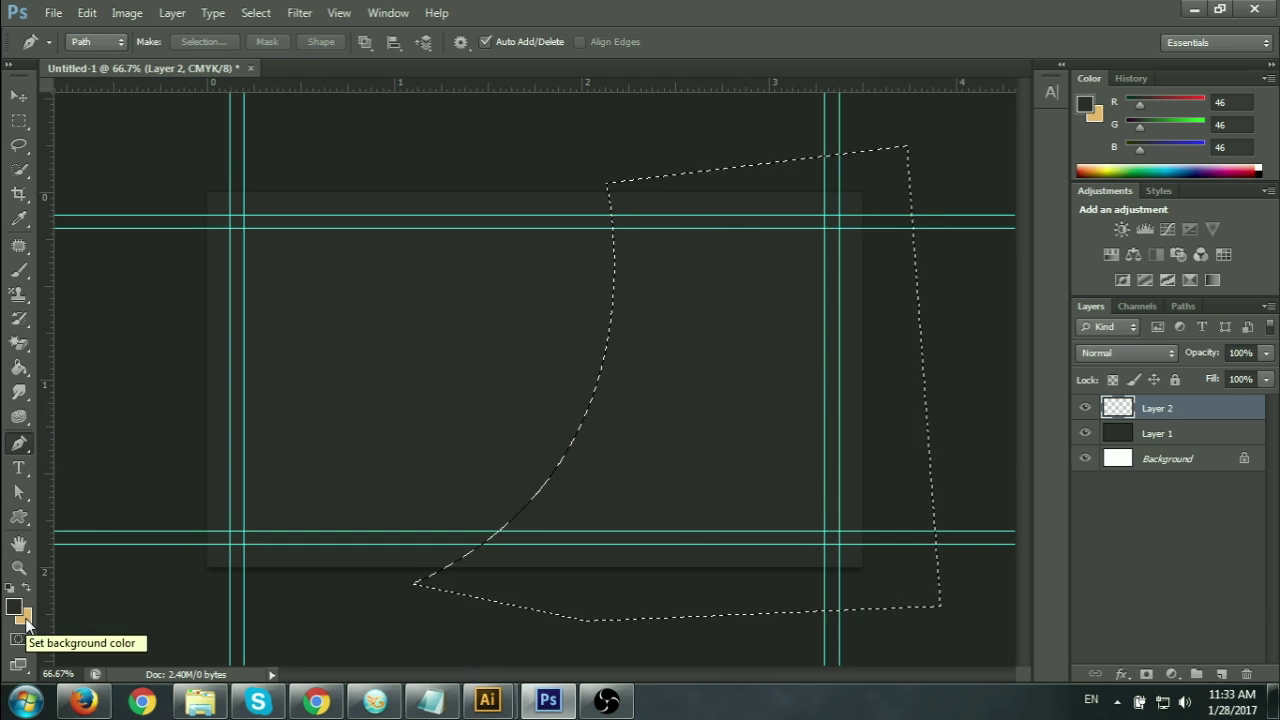
left_click(26, 588)
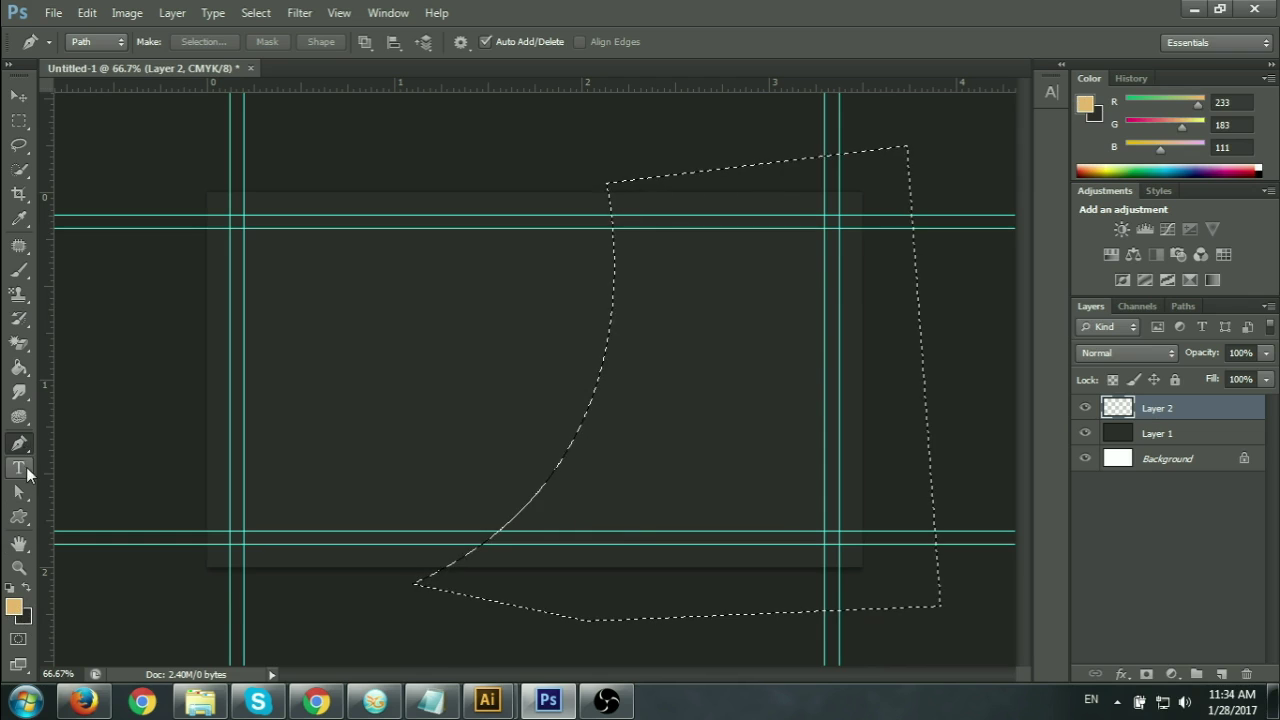
left_click(22, 369)
left_click(678, 395)
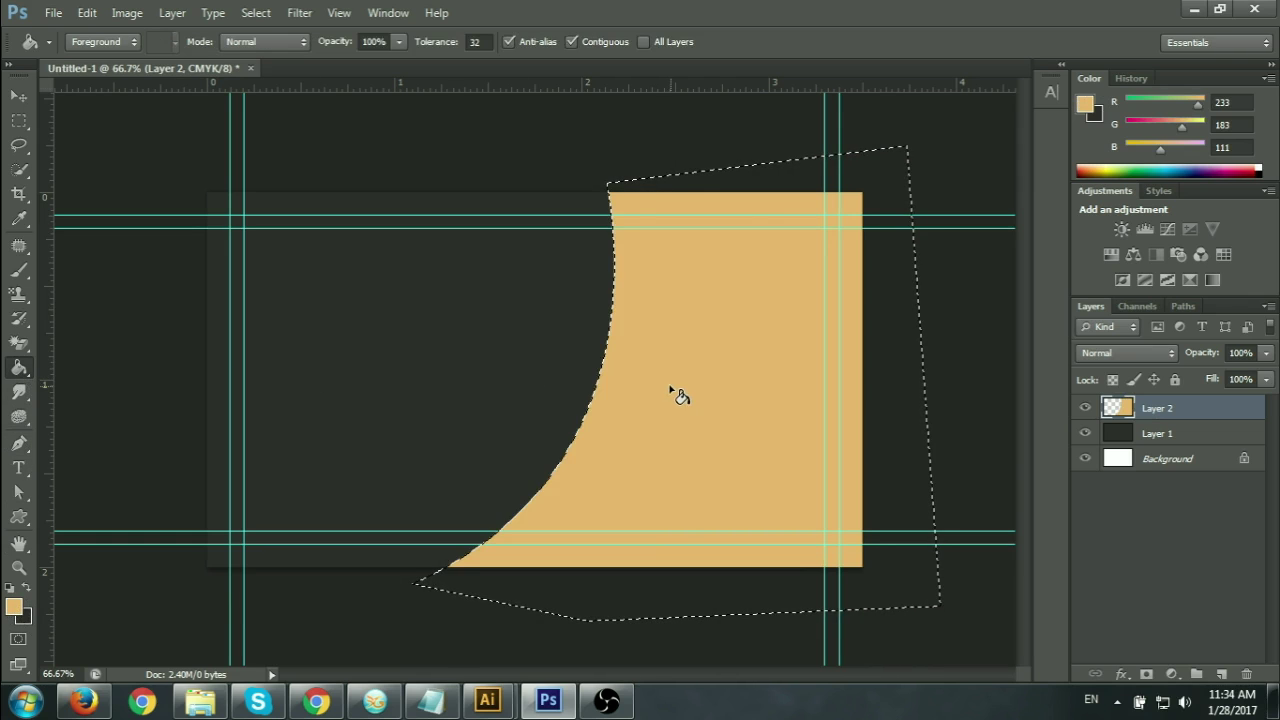
key("ctrl+d")
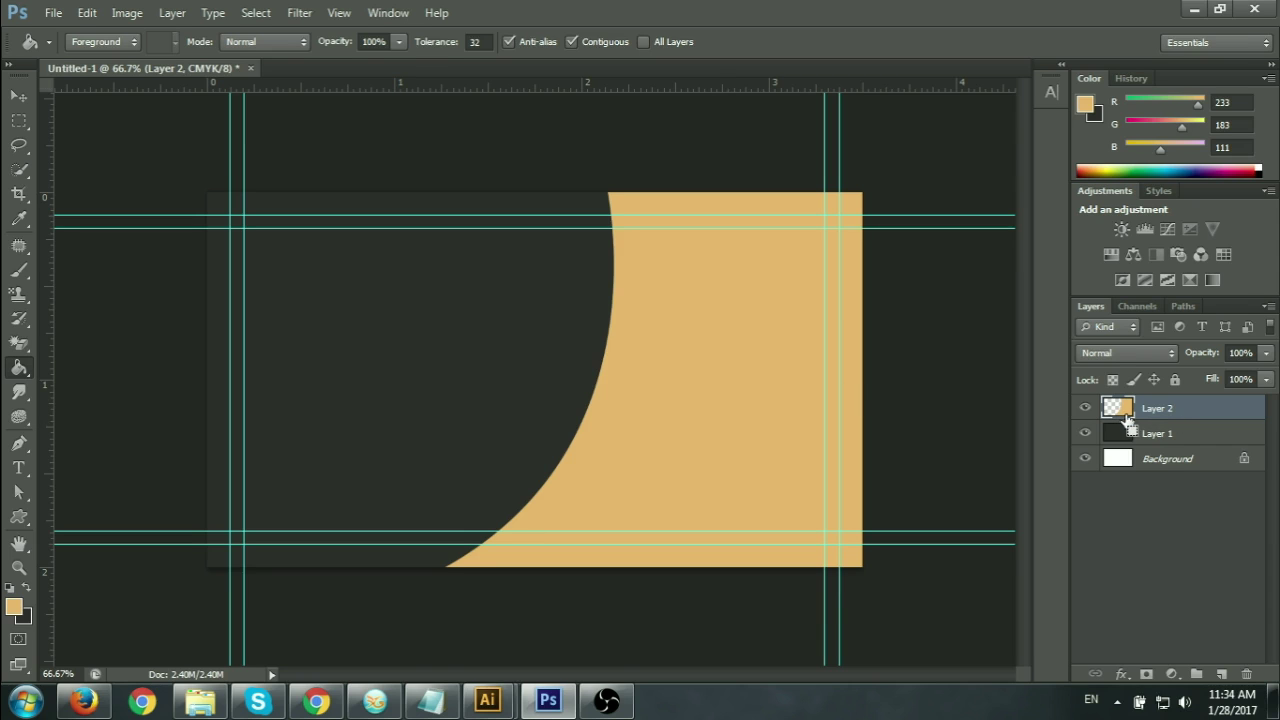
left_click_drag(1128, 420, 1122, 425)
Give Layer 2 a magenta Color Overlay layer effect.
key("ctrl+u")
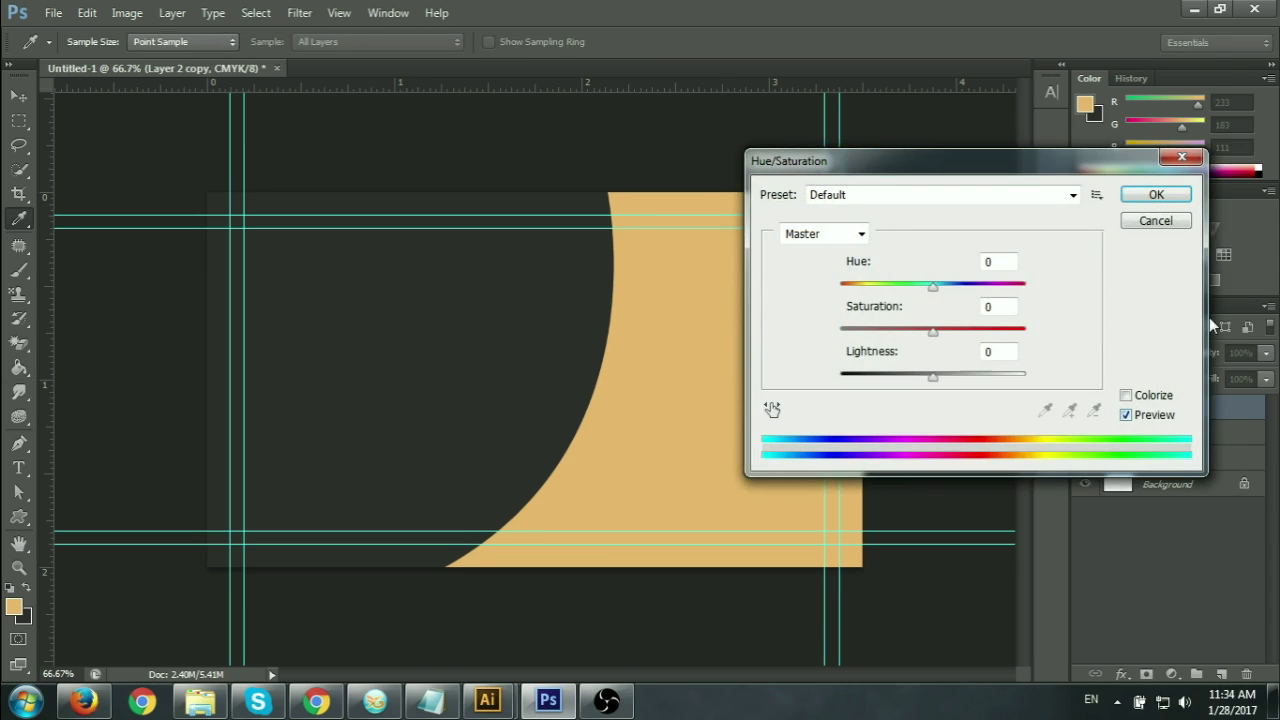
left_click(1182, 157)
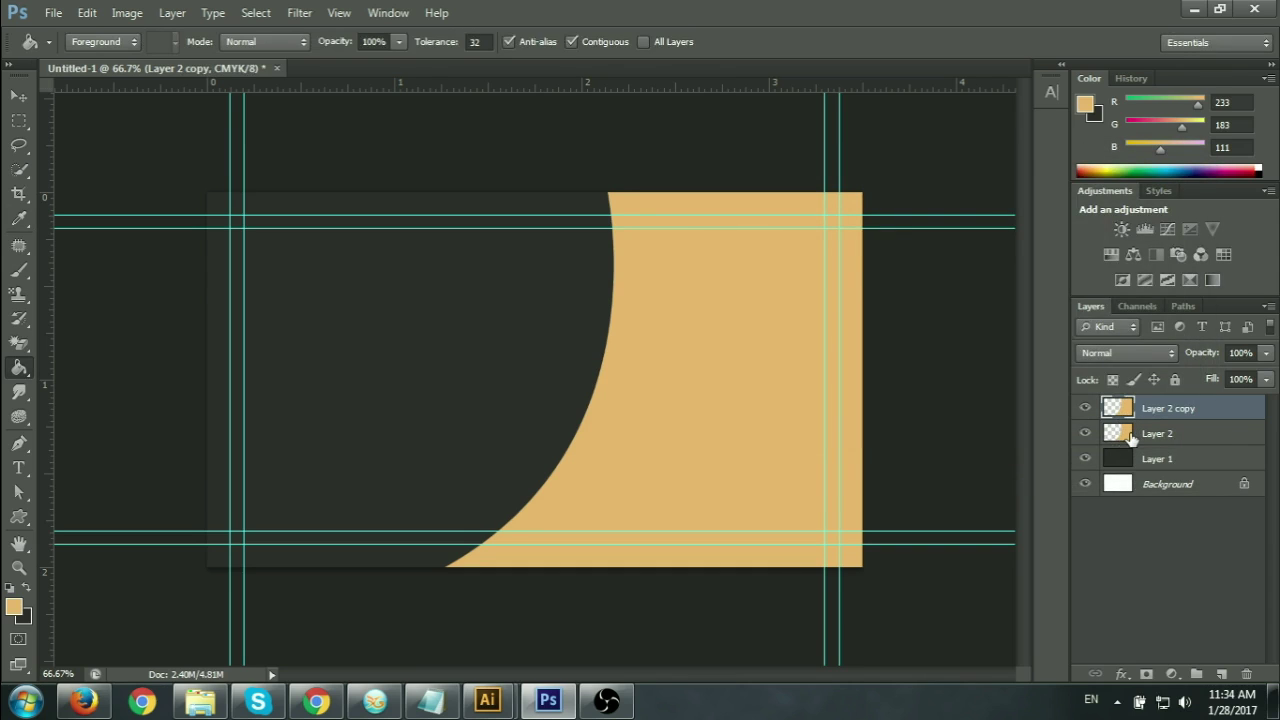
left_click(1122, 436)
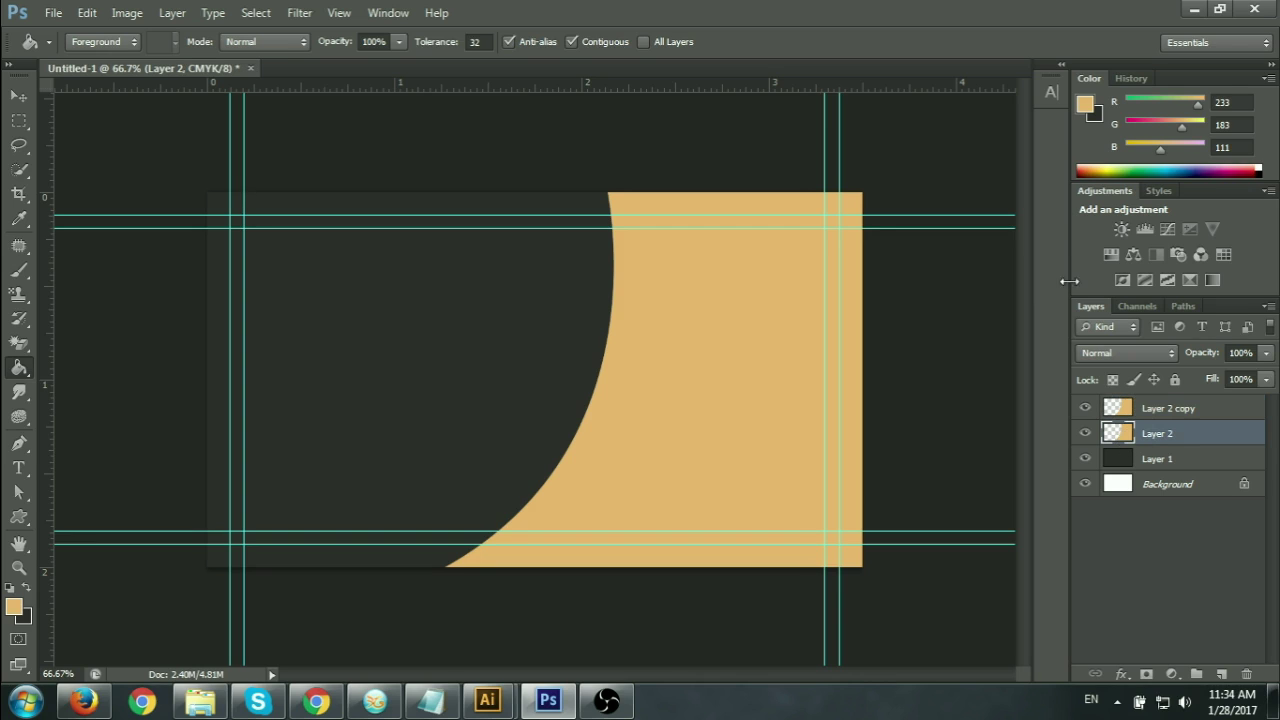
left_click(1150, 122)
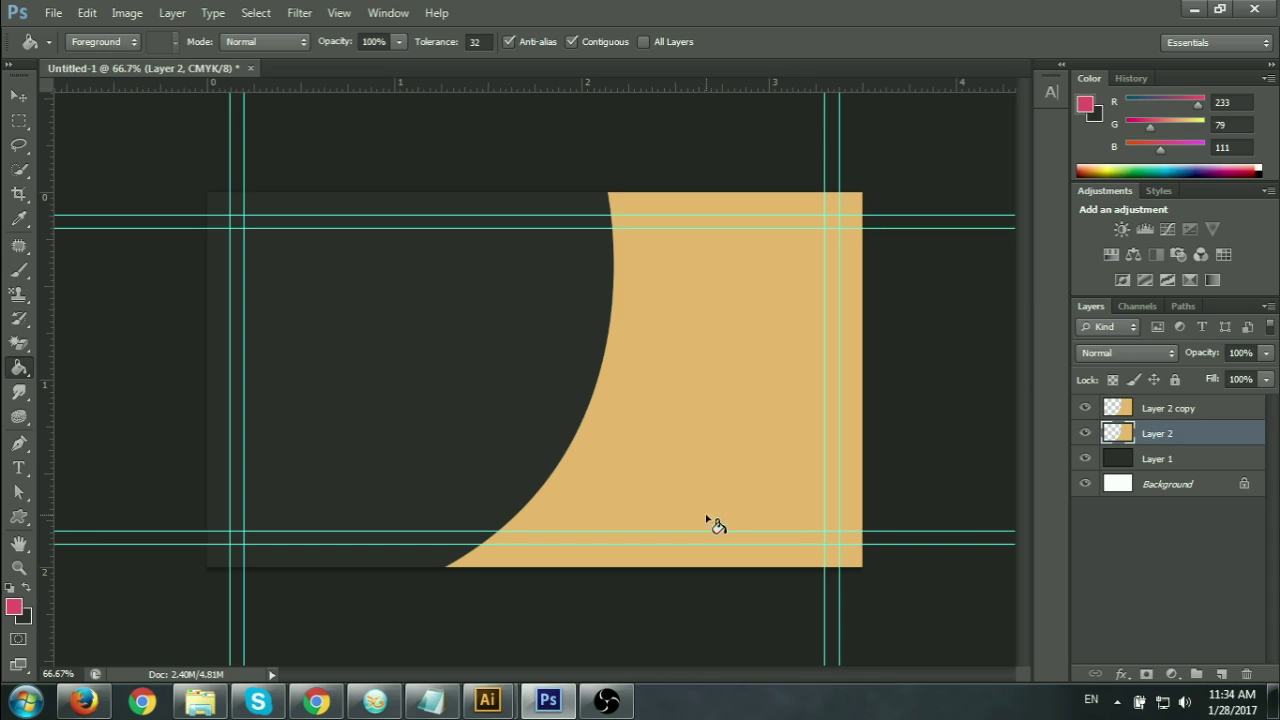
left_click(1121, 674)
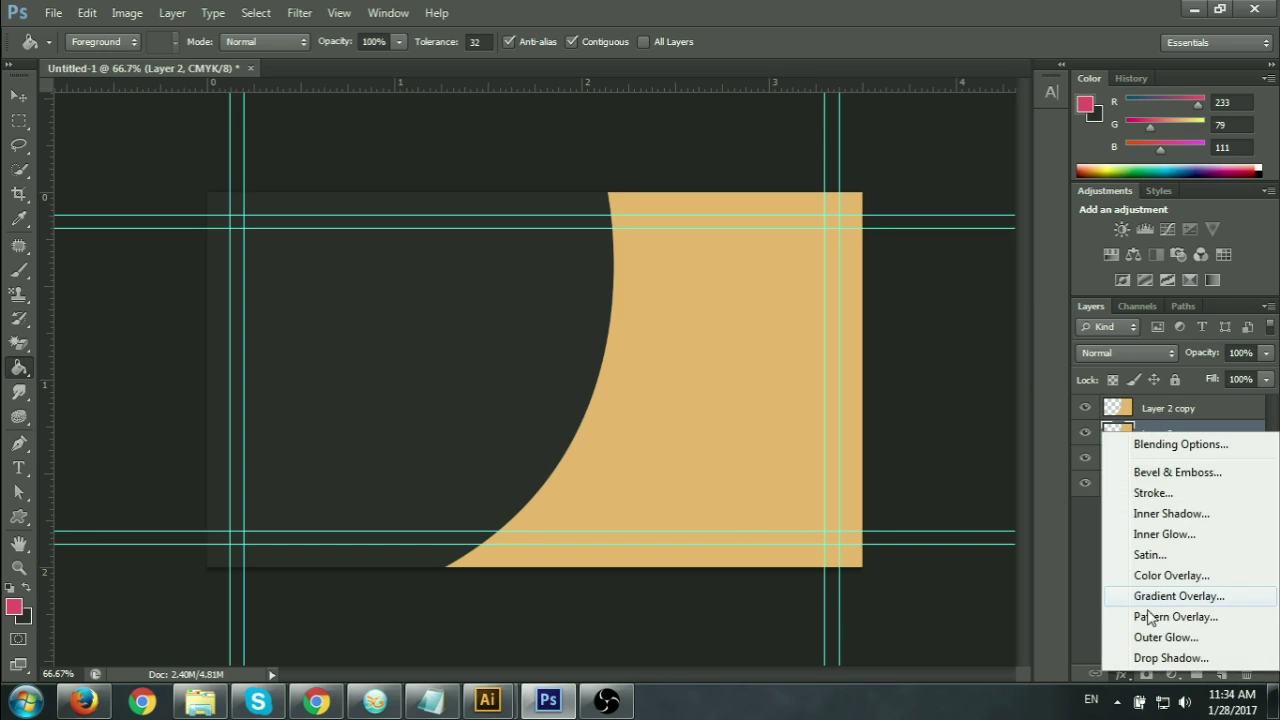
left_click(1159, 576)
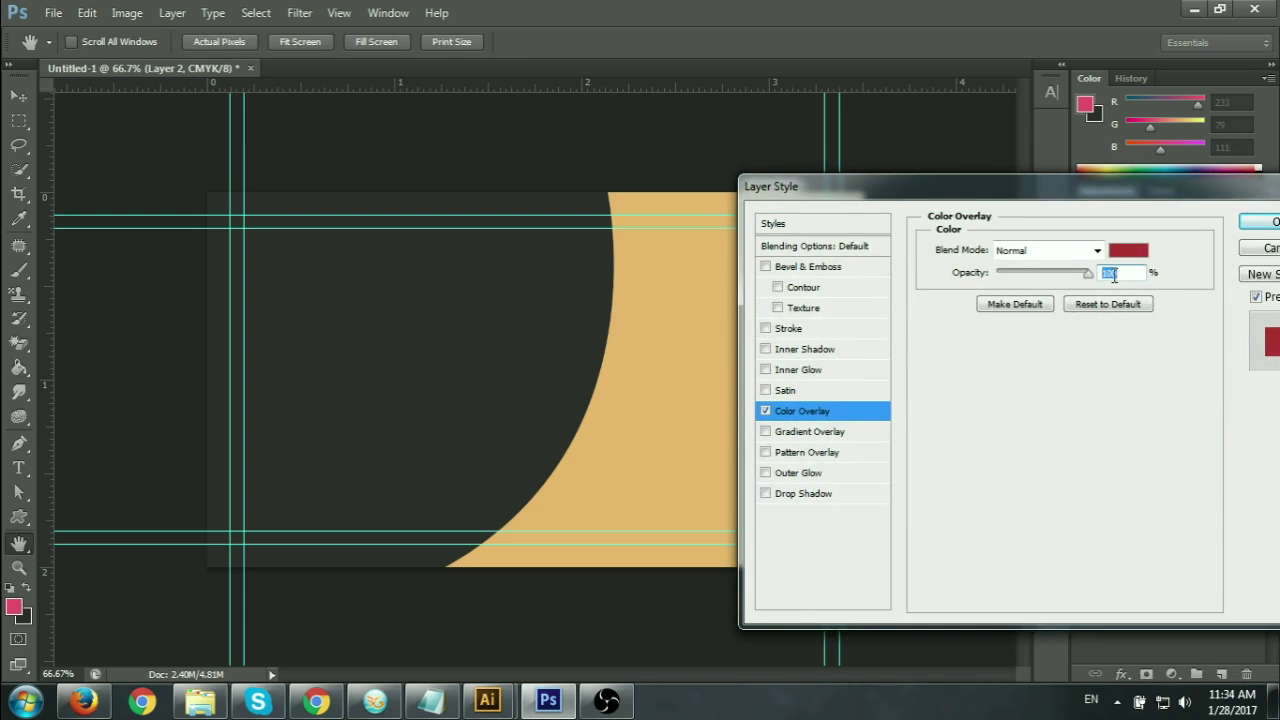
left_click(1142, 257)
left_click_drag(980, 322, 971, 284)
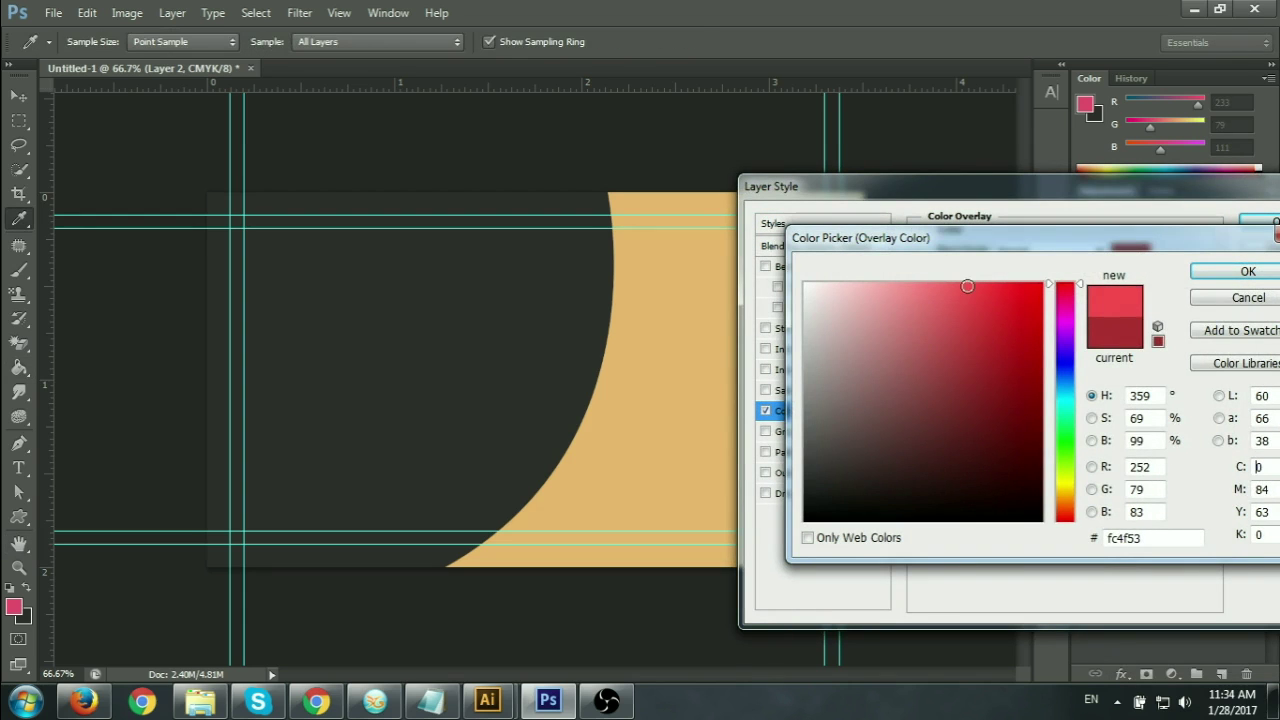
left_click_drag(1066, 338, 1036, 286)
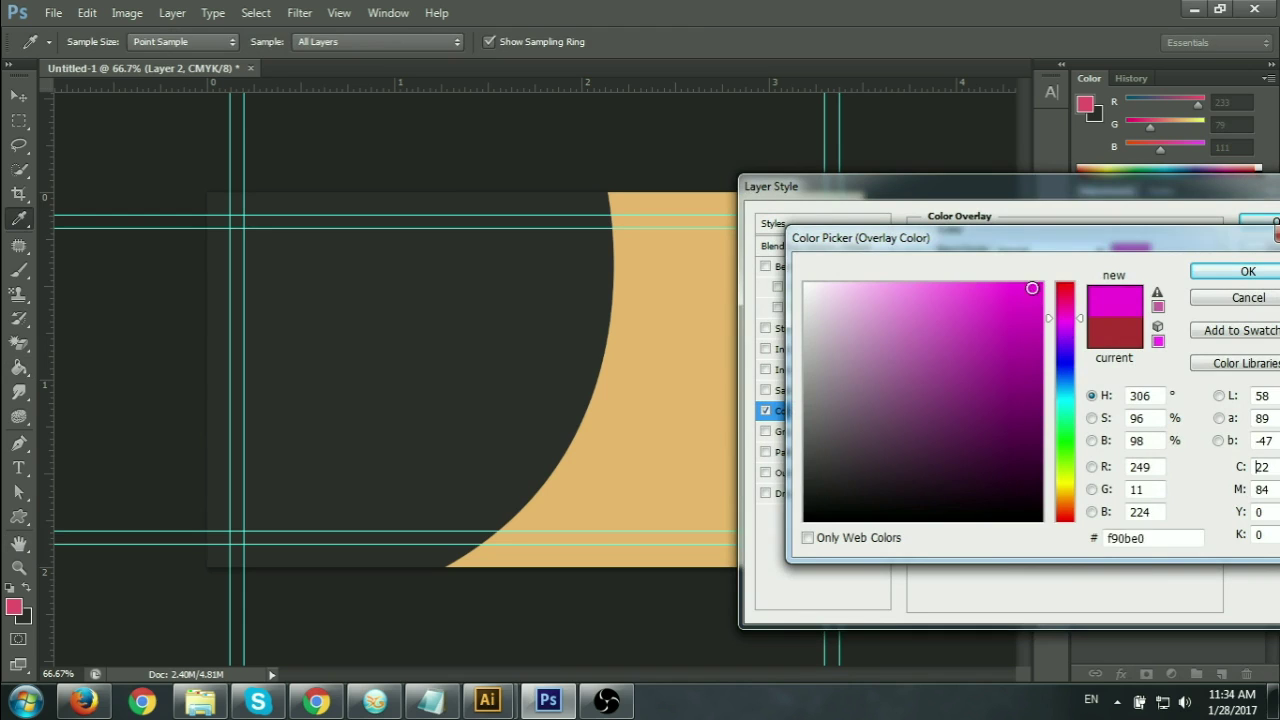
left_click(1203, 273)
left_click(1258, 222)
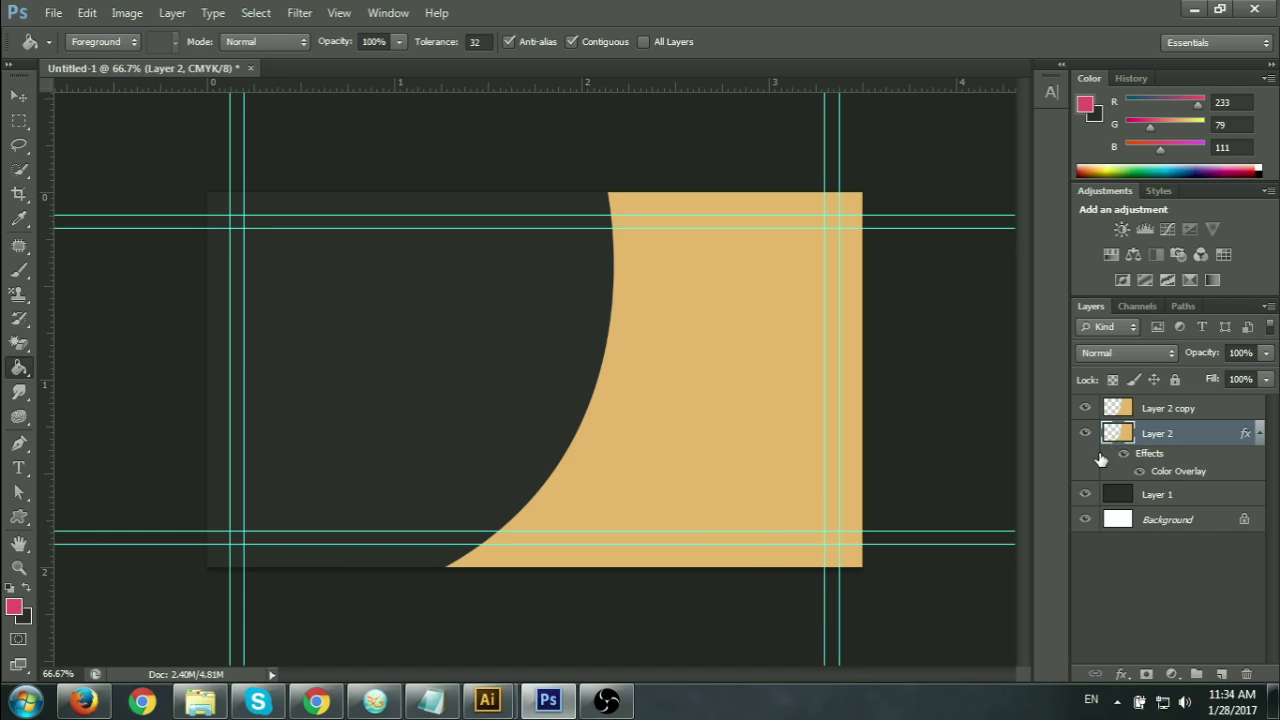
Nudge Layer 2 left by 0.12 in, then turn its colour overlay off.
left_click(20, 97)
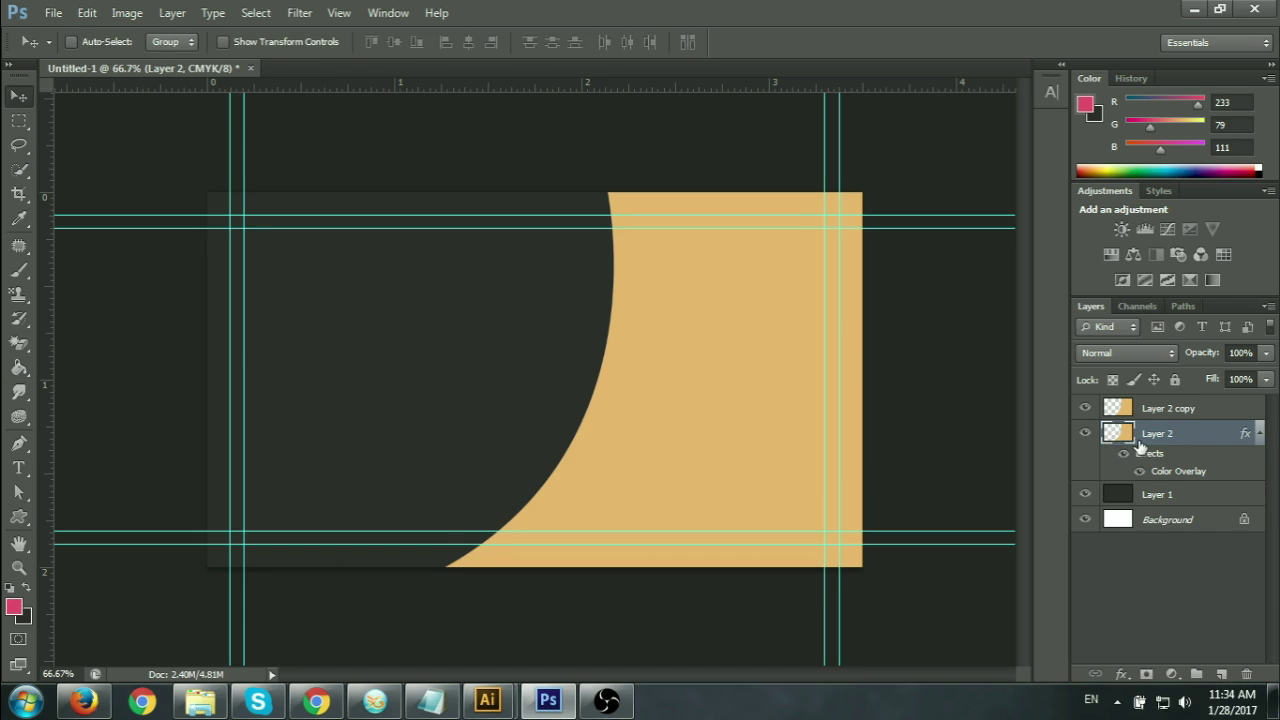
left_click_drag(779, 398, 659, 371)
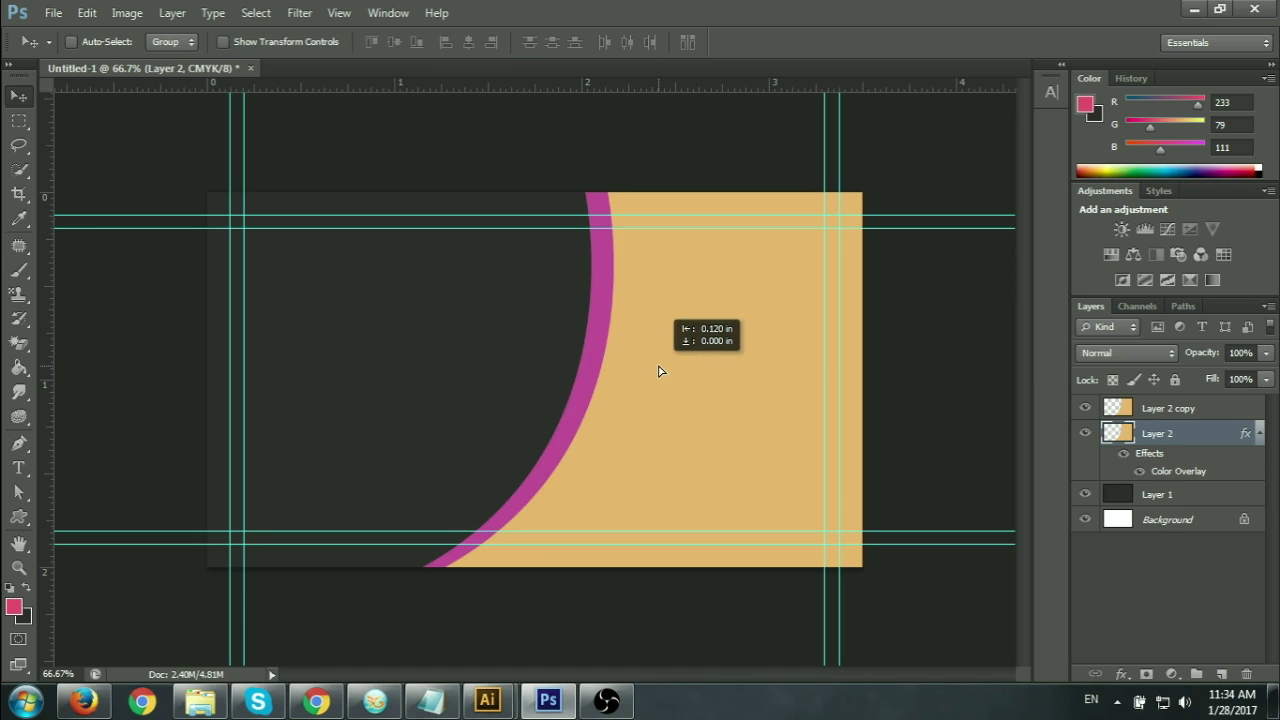
left_click_drag(659, 371, 668, 377)
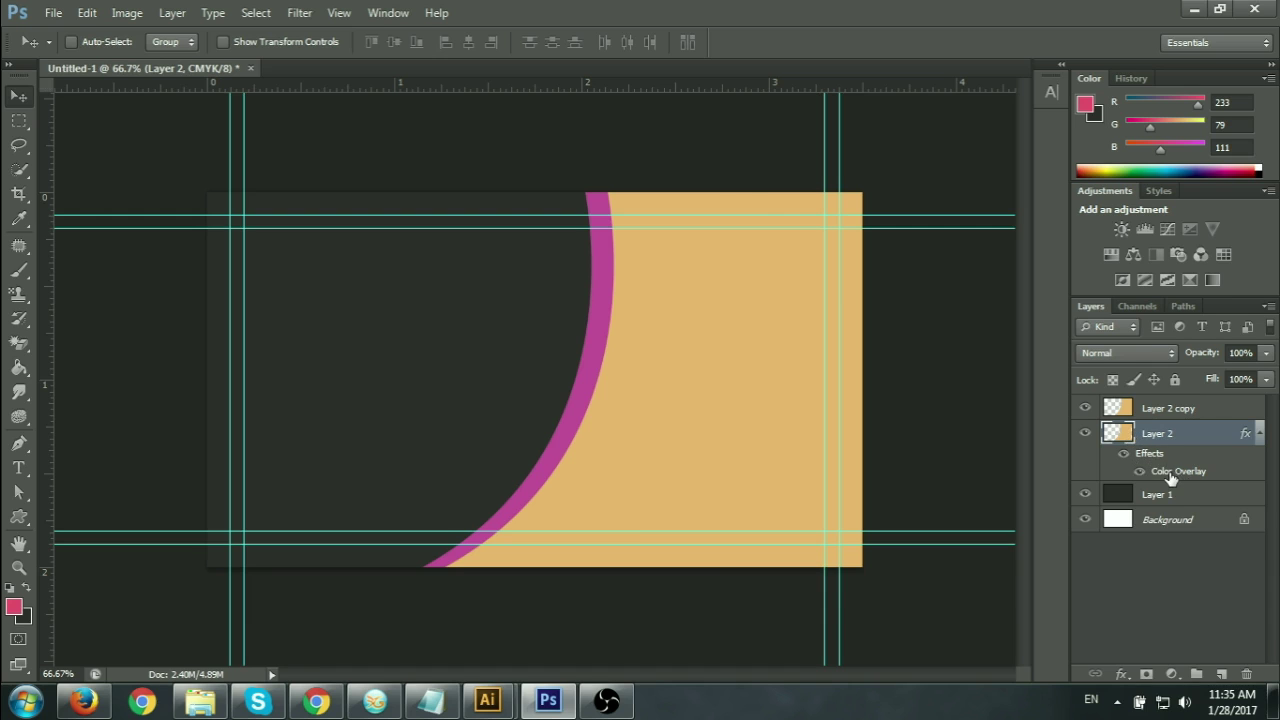
double_click(1170, 479)
left_click(766, 411)
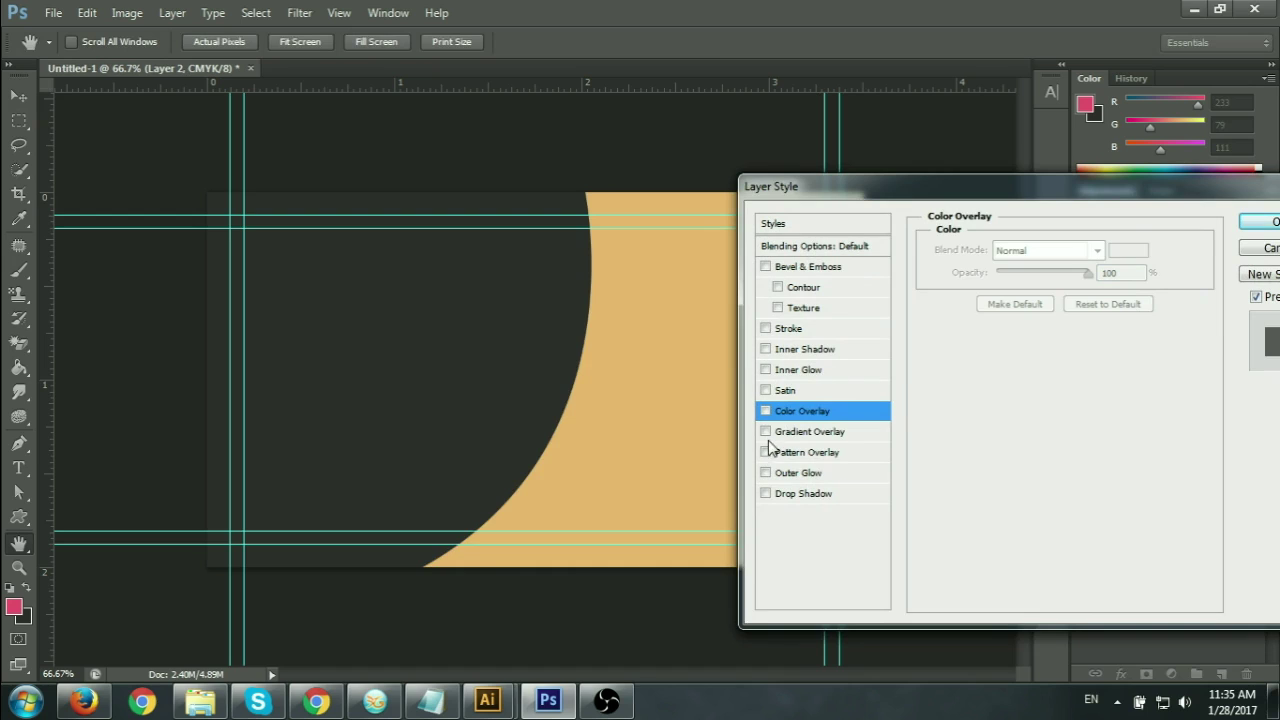
Add a Gradient Overlay to Layer 2 starting from the Black, White preset.
left_click(808, 436)
left_click_drag(1150, 205, 1090, 218)
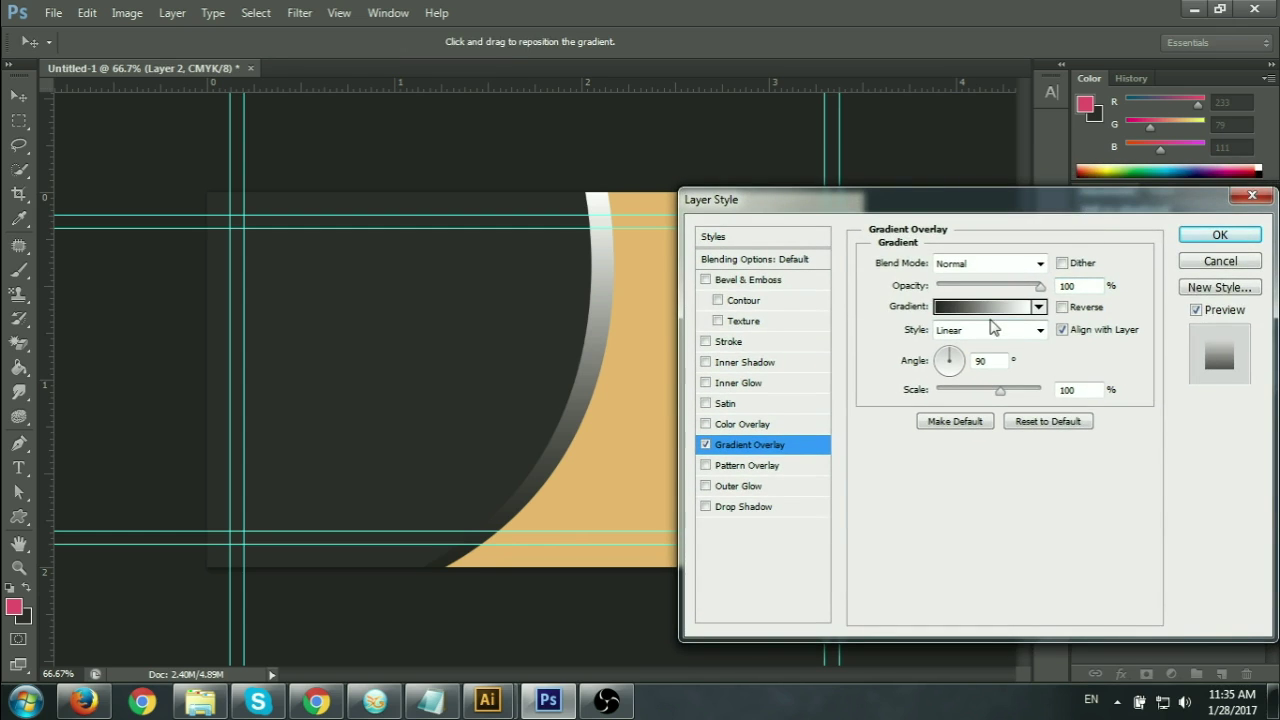
left_click(985, 306)
left_click(942, 279)
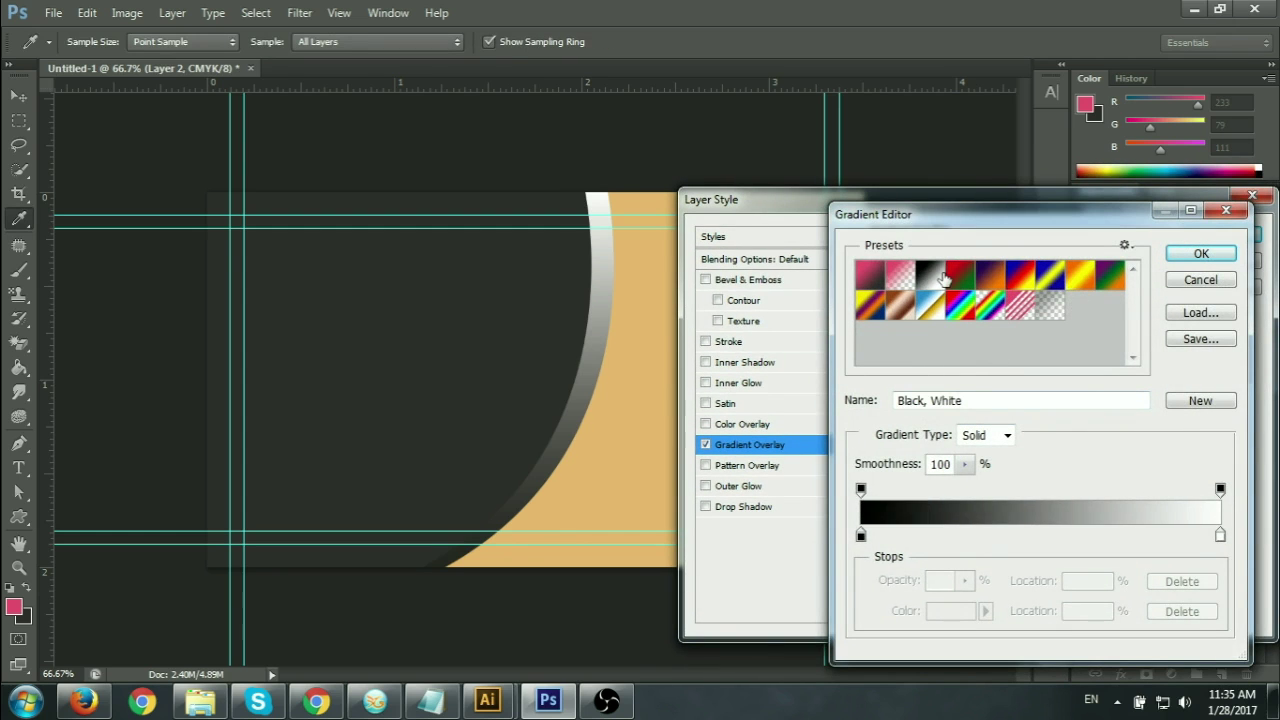
left_click(869, 280)
left_click(1021, 283)
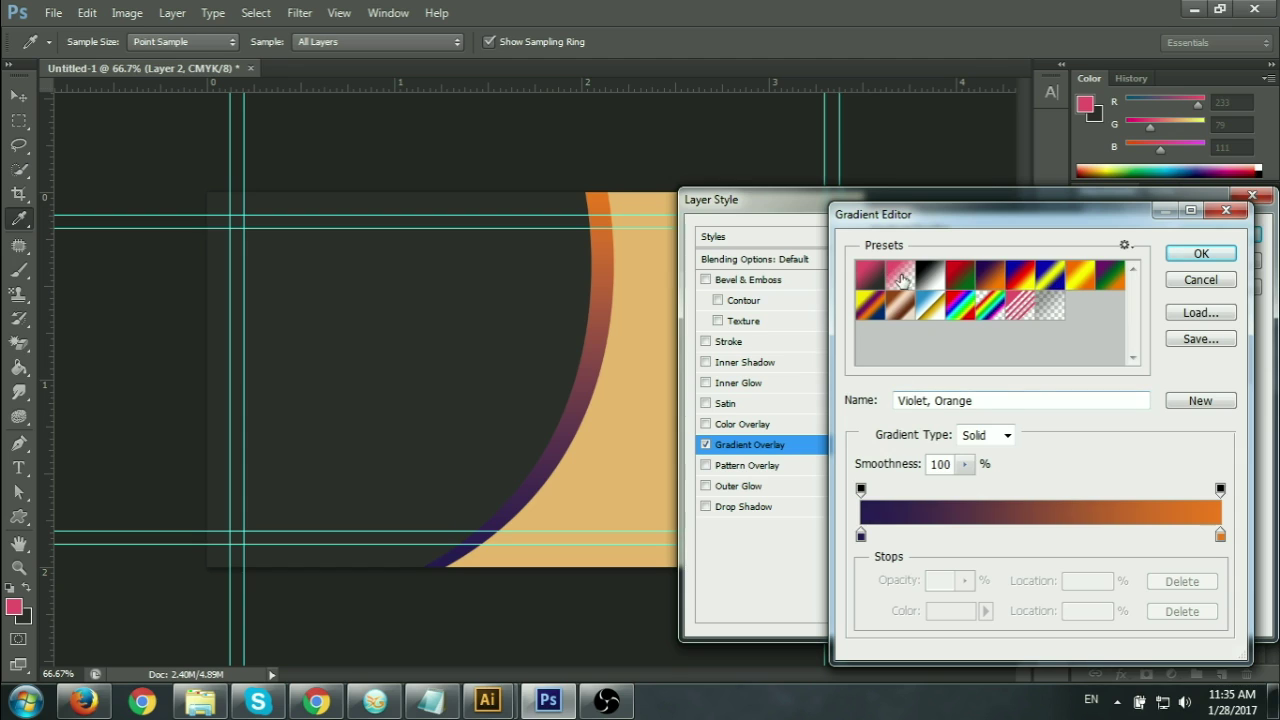
left_click(900, 278)
left_click(929, 274)
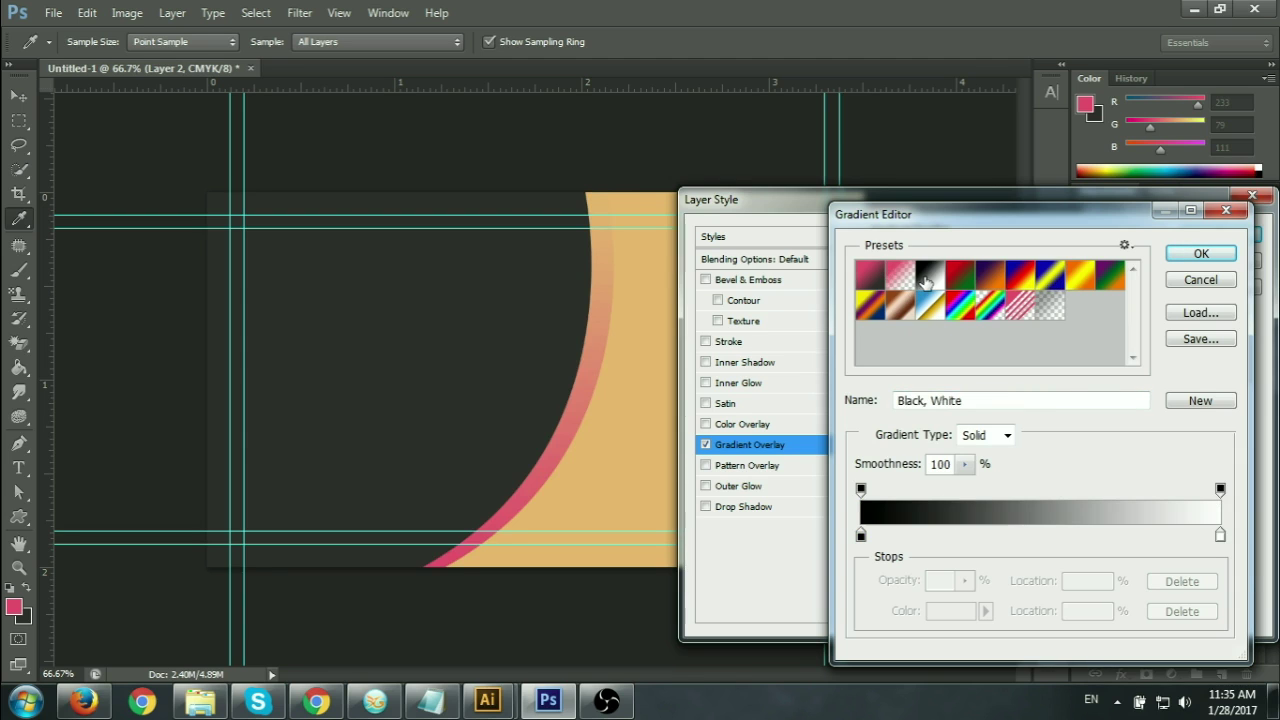
Add pink, light pink and dark pink stops, remove black, and place a white stop at 29%.
left_click(1035, 537)
double_click(1033, 535)
left_click(1226, 298)
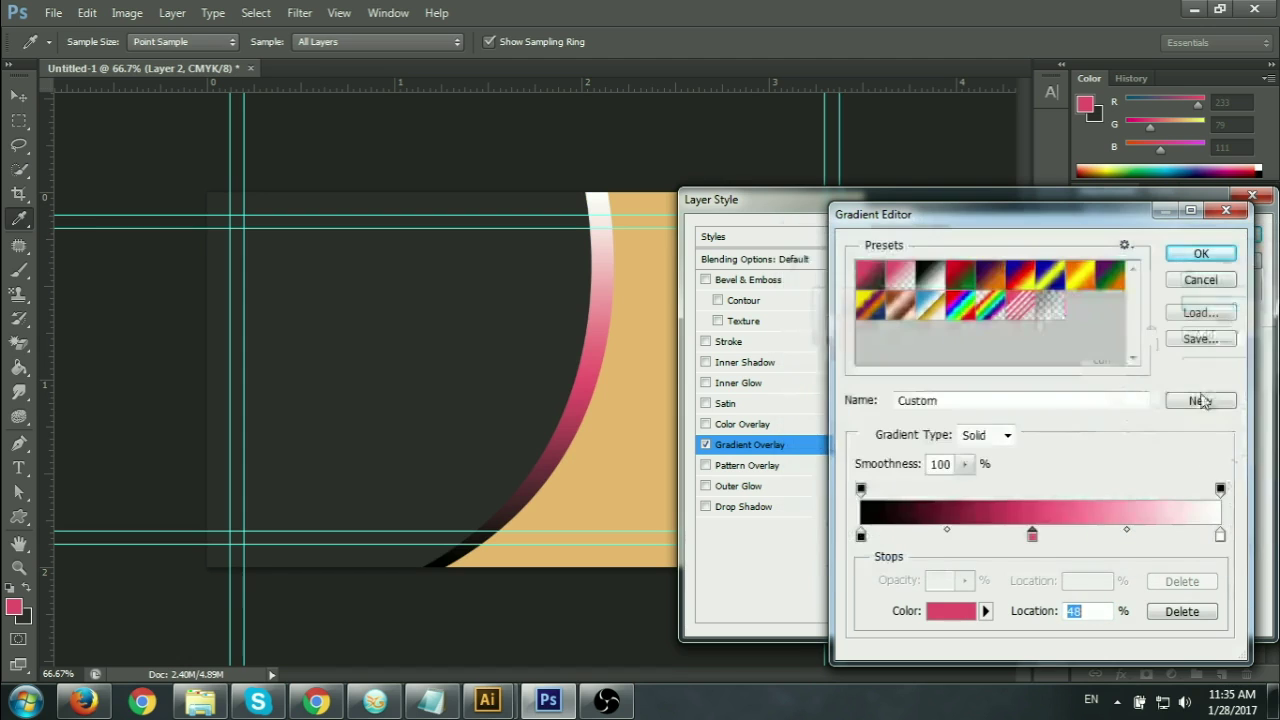
left_click(913, 537)
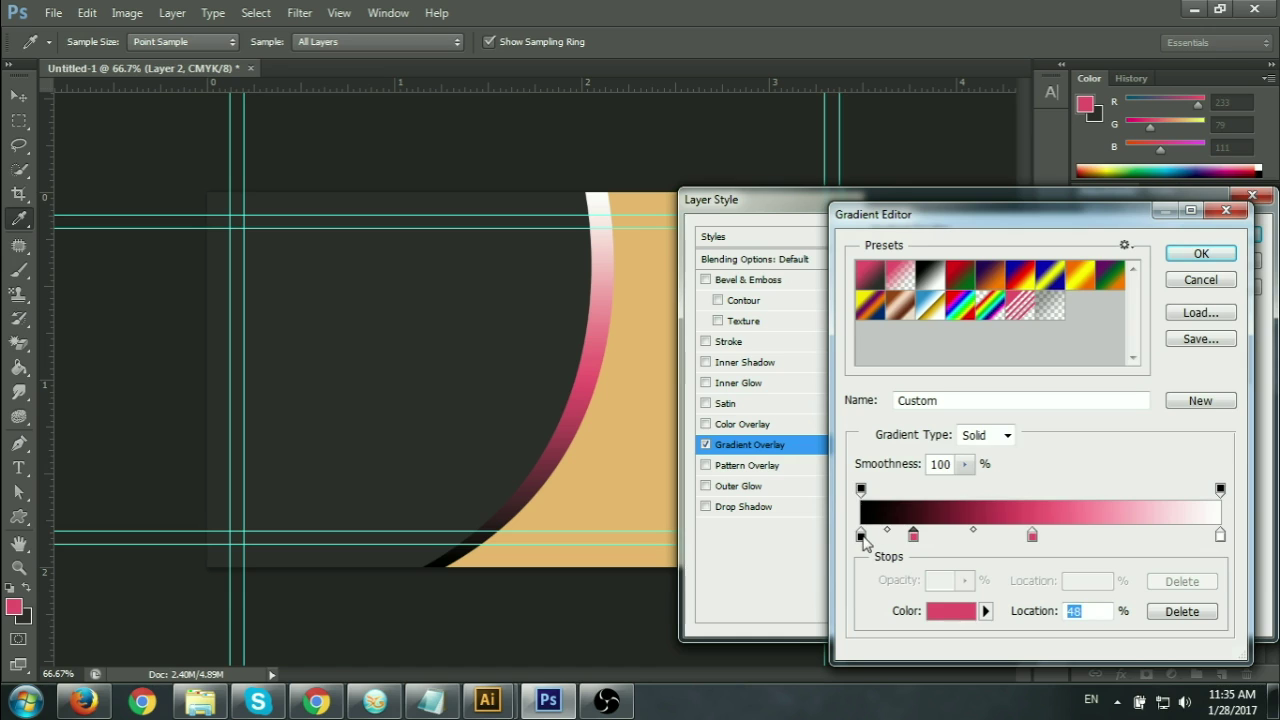
left_click_drag(861, 537, 837, 600)
double_click(913, 536)
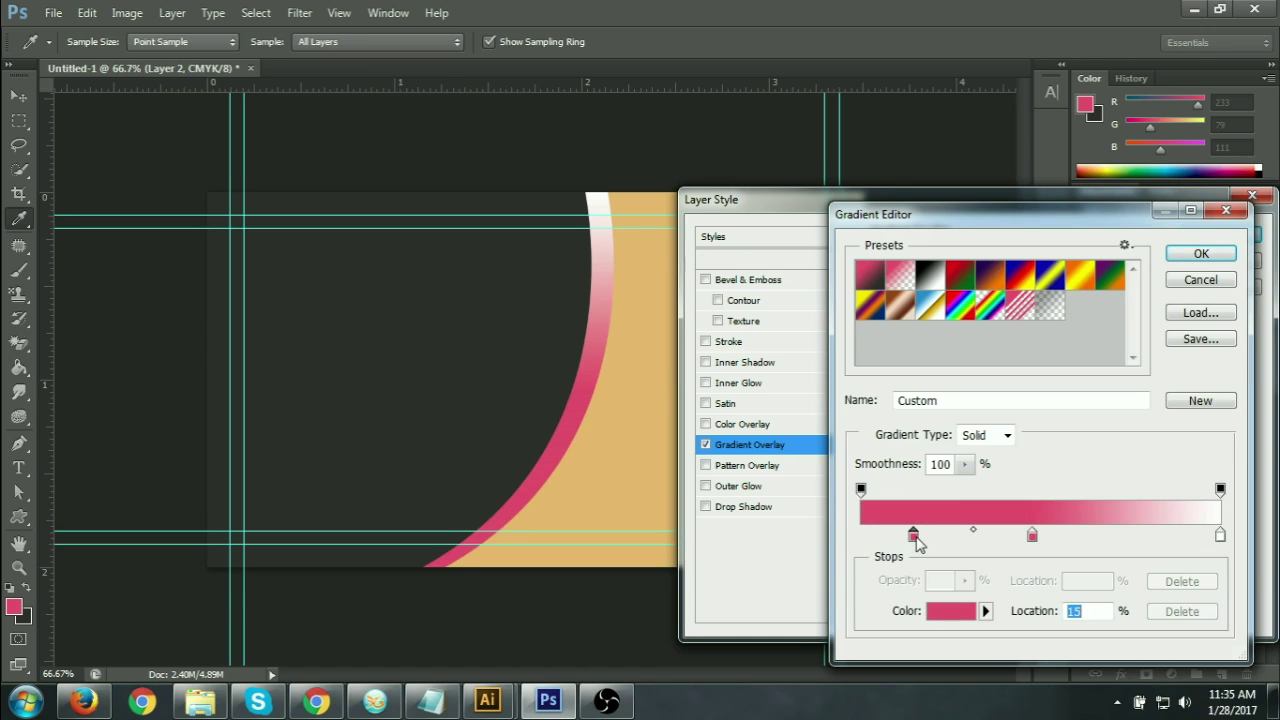
left_click(865, 285)
left_click_drag(865, 285, 858, 280)
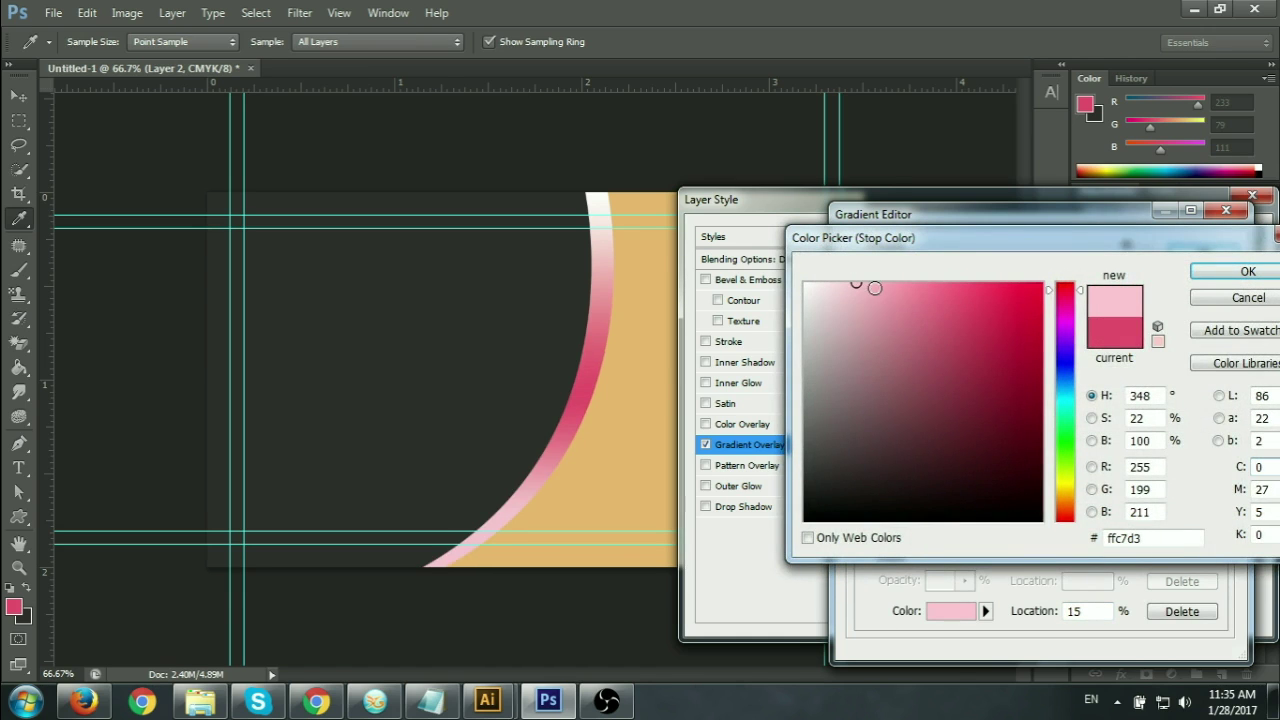
left_click(1240, 274)
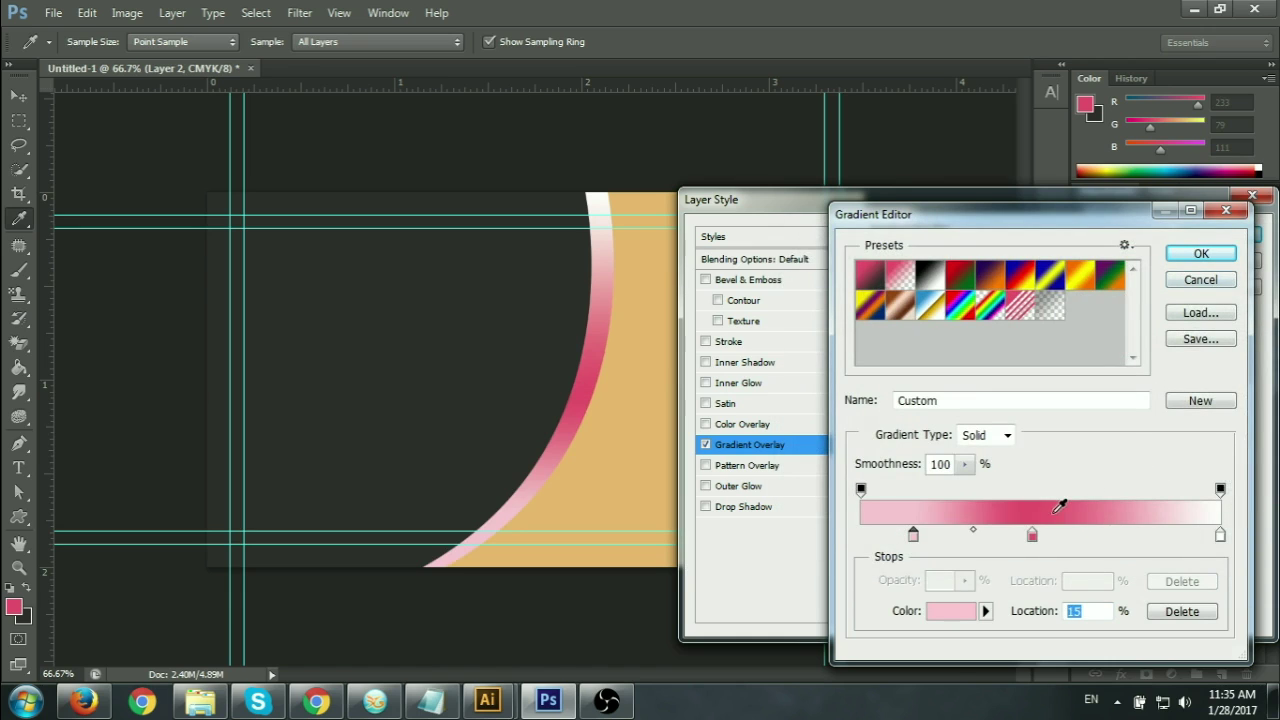
left_click_drag(1162, 537, 1104, 537)
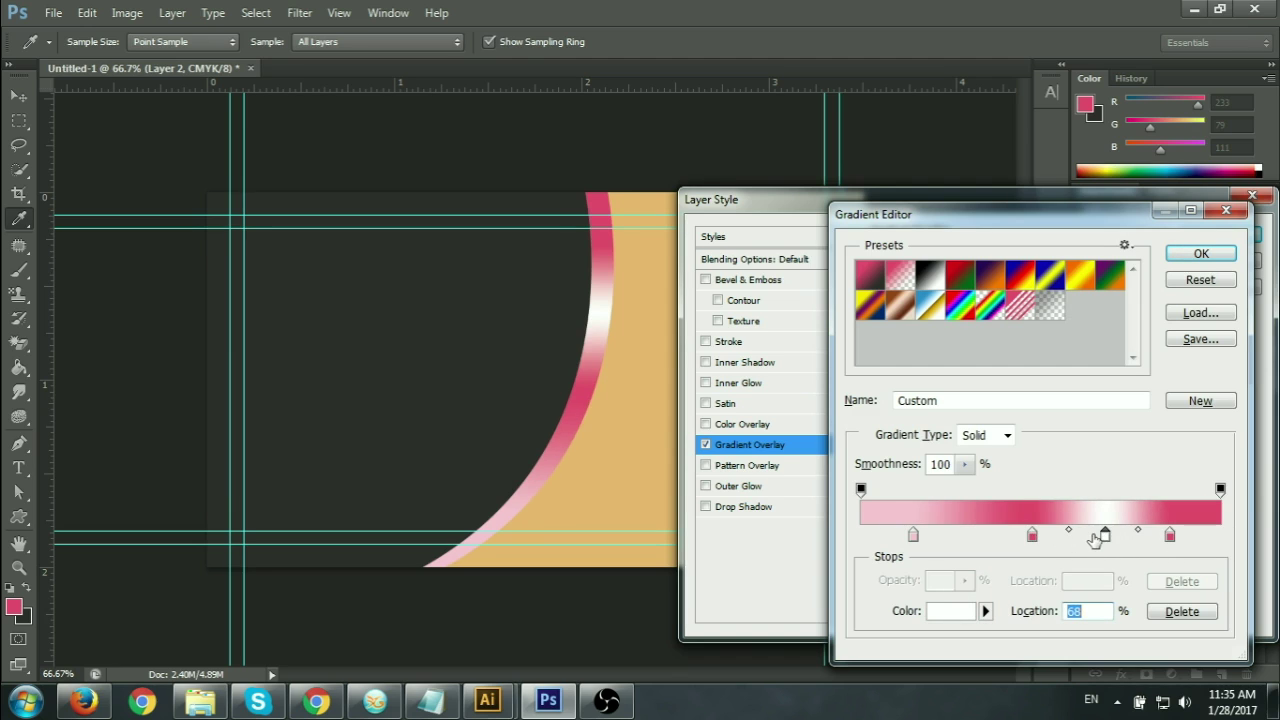
left_click(942, 537)
mouse_move(942, 537)
left_mouse_down()
mouse_move(962, 537)
mouse_move(922, 588)
left_mouse_up()
Add more alternating stops (white at 34% and 74%, pink at 65%) and accept the striped gradient.
left_click_drag(935, 537, 861, 537)
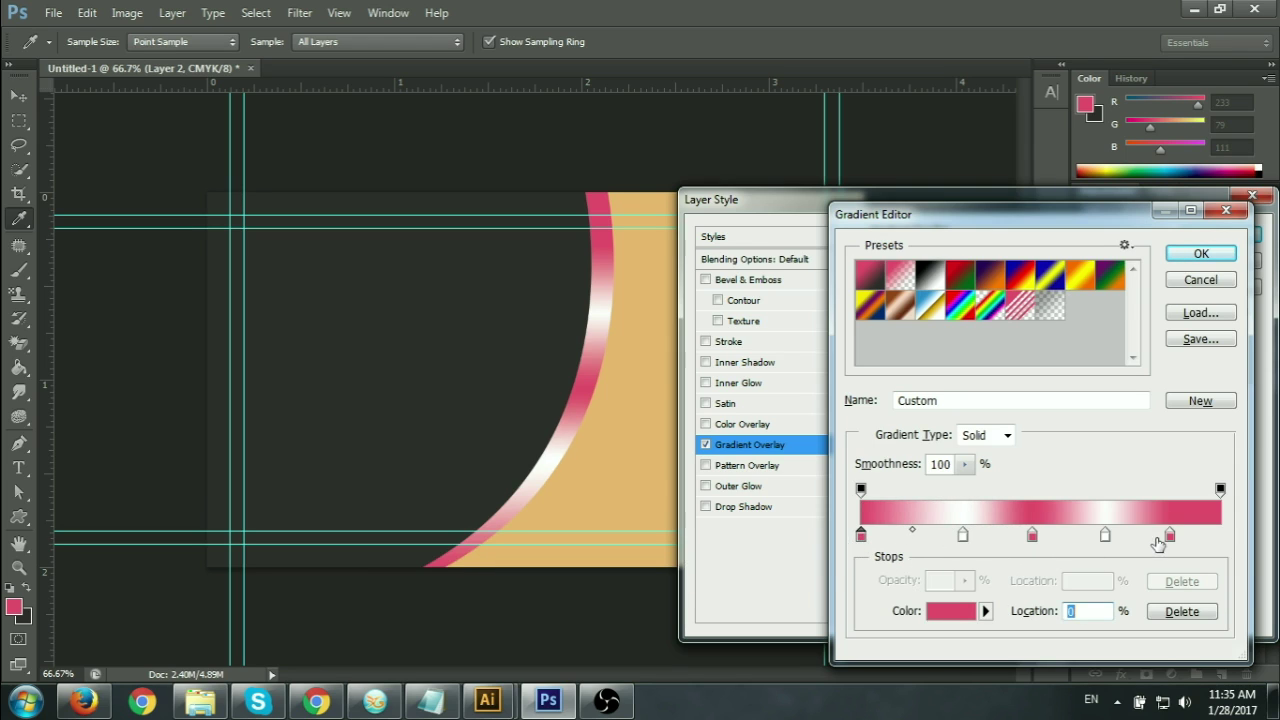
mouse_move(1170, 537)
left_mouse_down()
mouse_move(1112, 537)
mouse_move(1215, 537)
left_mouse_up()
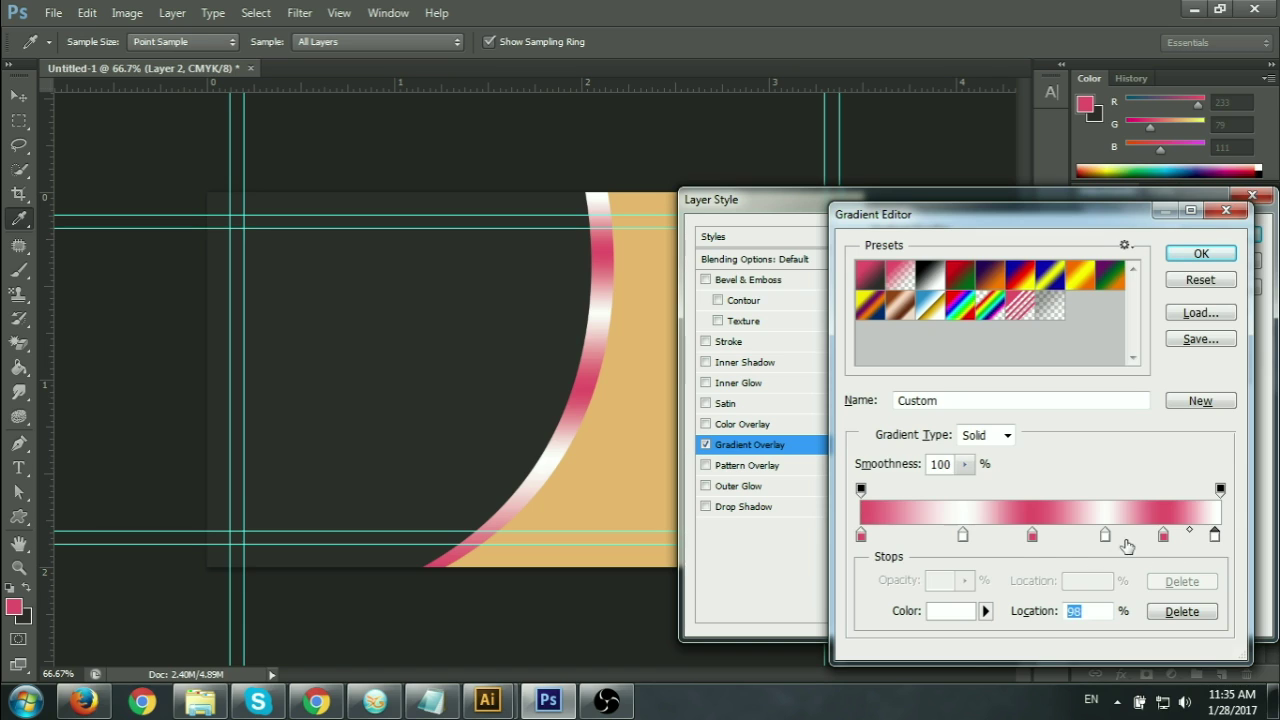
key("alt")
left_click_drag(1215, 540, 1068, 556)
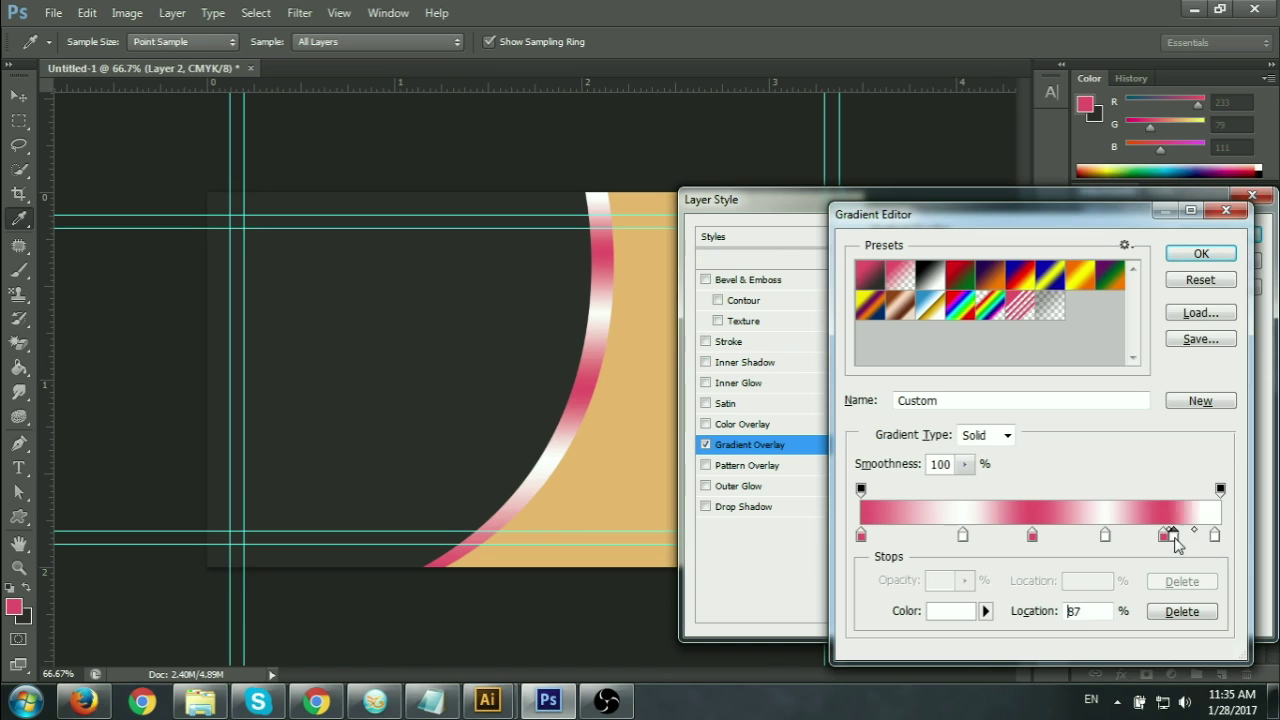
left_click(1068, 540)
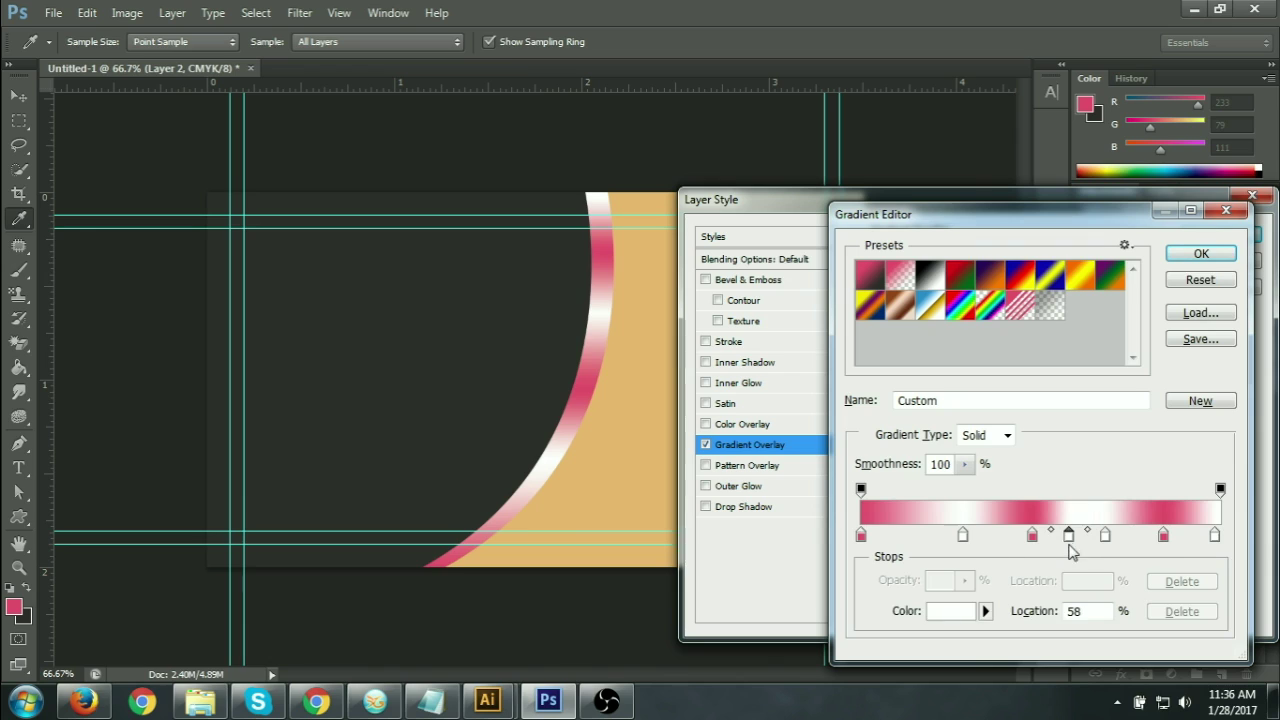
mouse_move(1113, 540)
left_mouse_down()
mouse_move(1129, 541)
mouse_move(1110, 553)
left_mouse_up()
left_click_drag(1106, 538, 1114, 540)
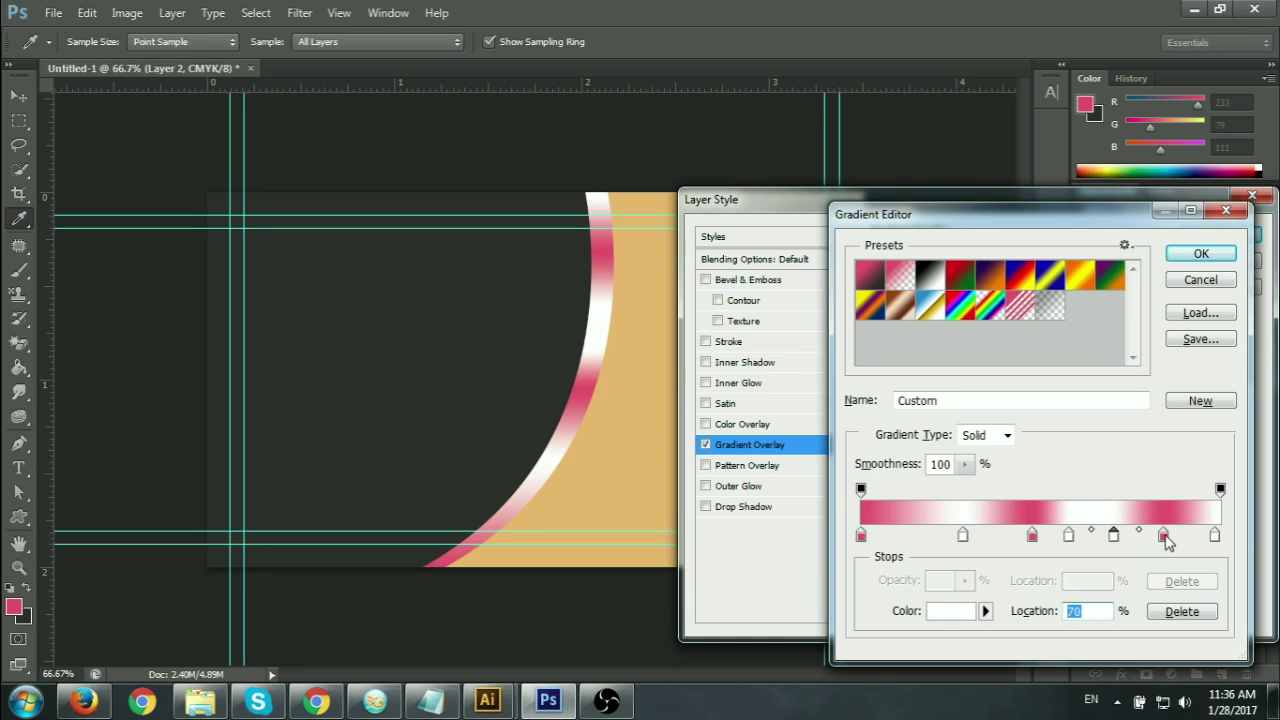
key("alt")
left_click_drag(1164, 537, 1098, 537)
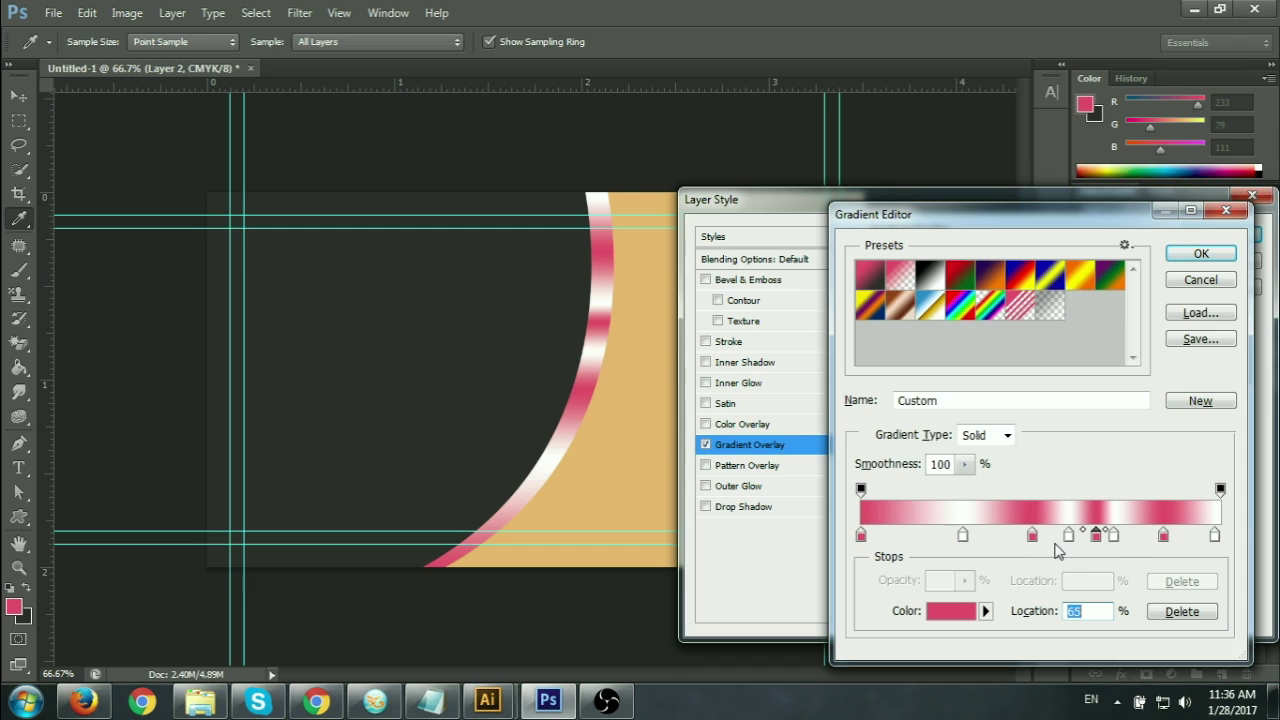
mouse_move(963, 536)
left_mouse_down()
mouse_move(984, 536)
mouse_move(900, 536)
left_mouse_up()
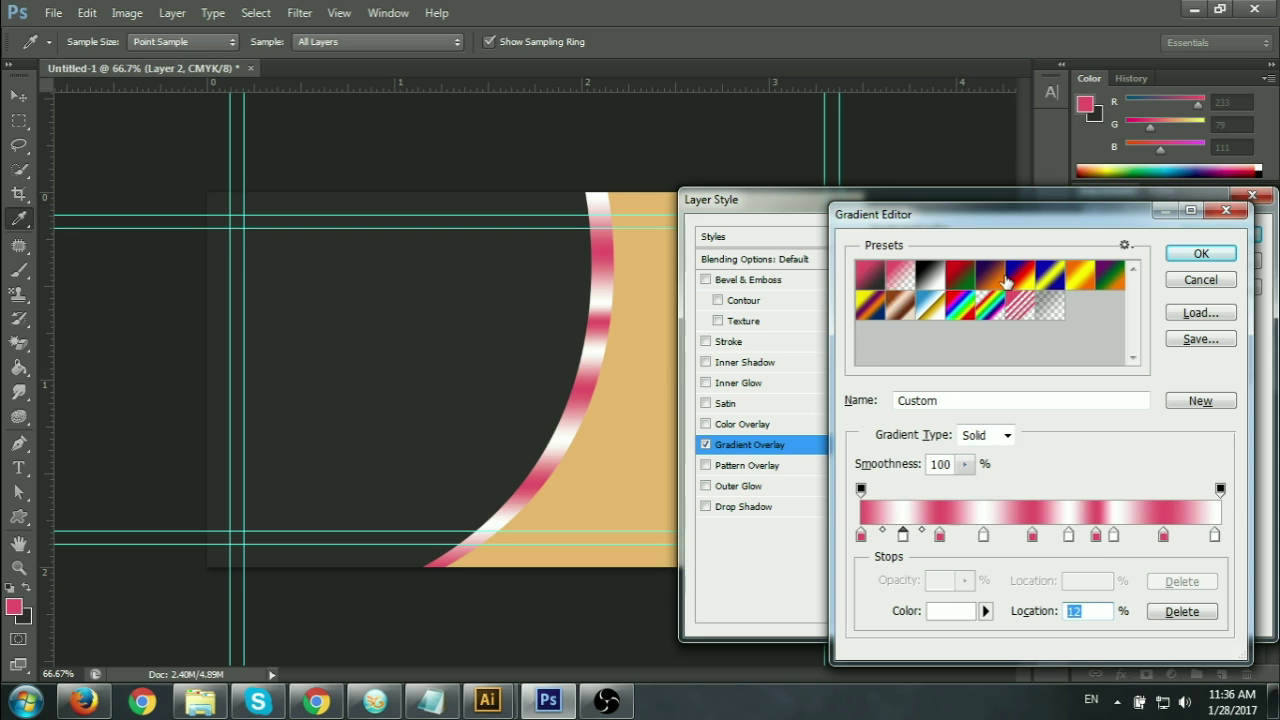
left_click(1113, 536)
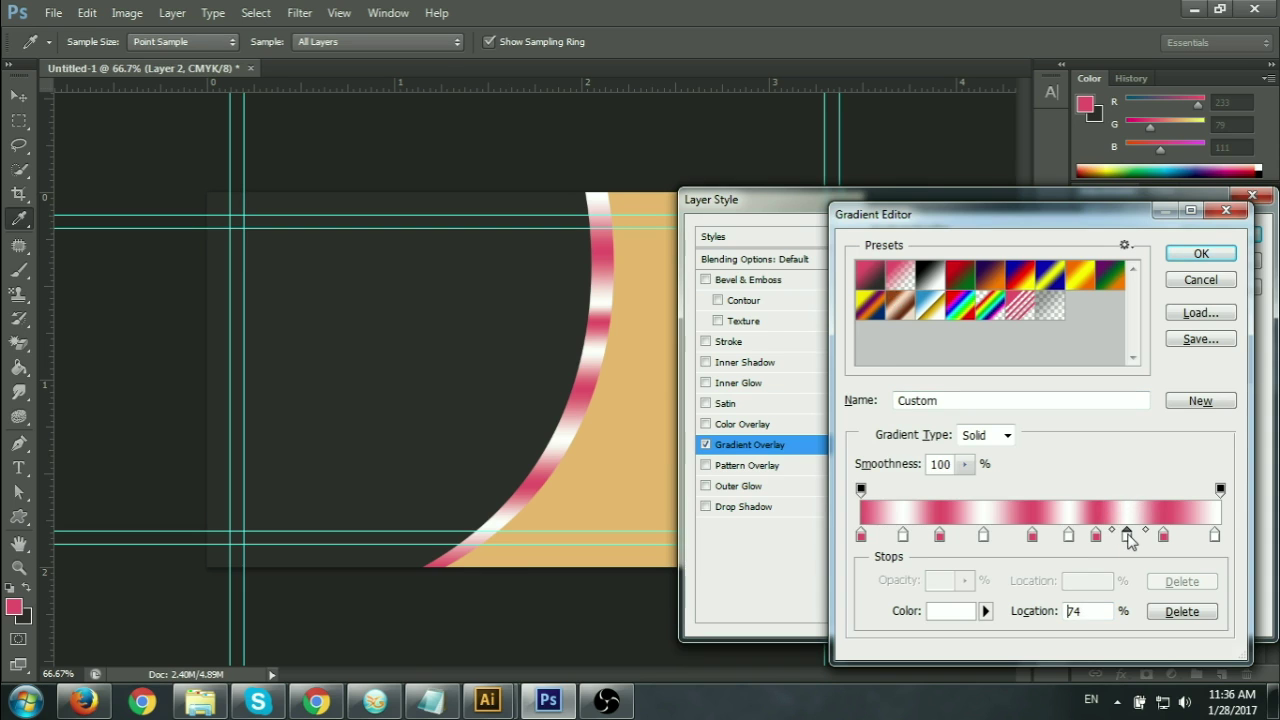
left_click_drag(1117, 538, 1125, 537)
left_click(1198, 256)
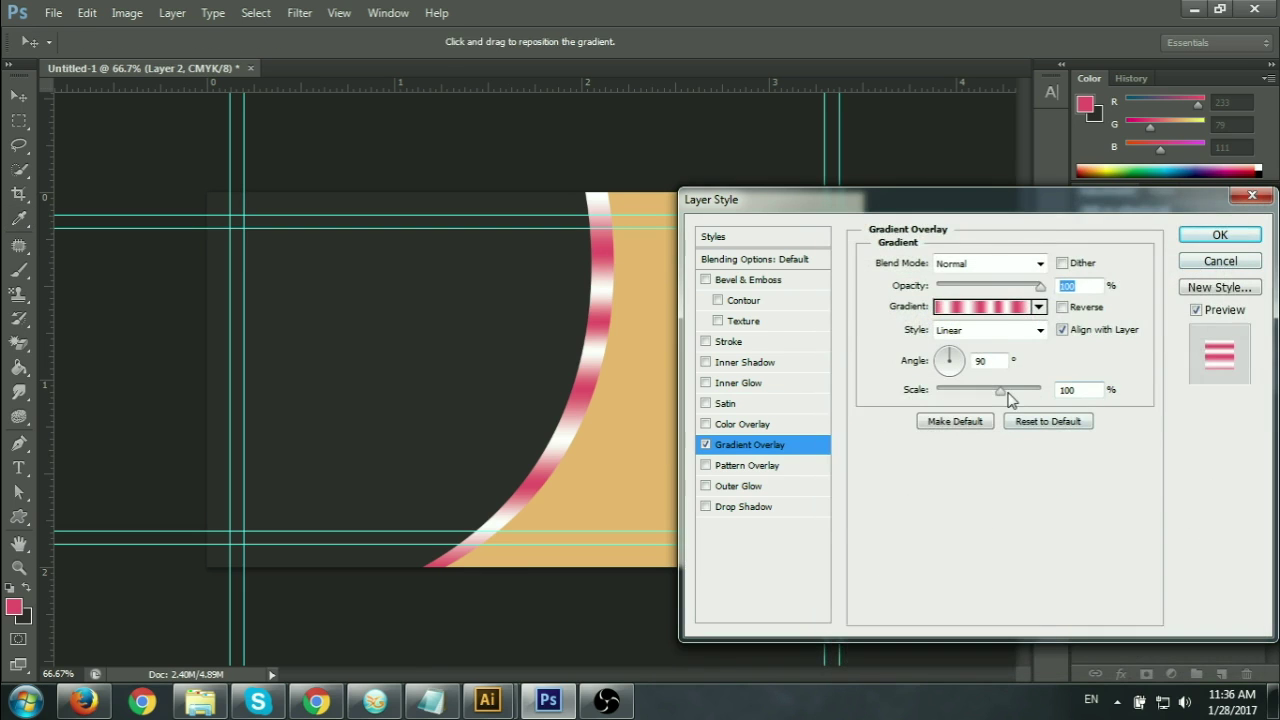
Set the arc's striped gradient overlay to 150% scale and a -61° angle, and apply it.
left_click_drag(997, 391, 1041, 391)
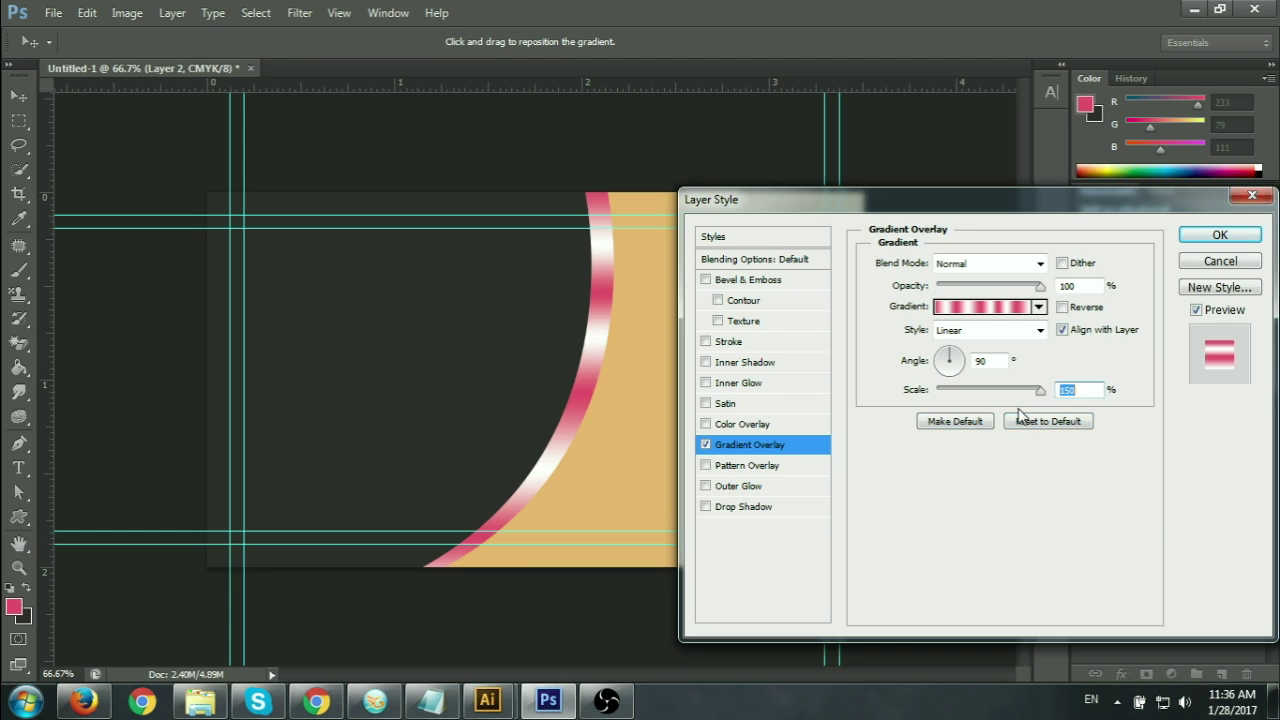
left_click(959, 365)
left_click_drag(944, 375, 942, 362)
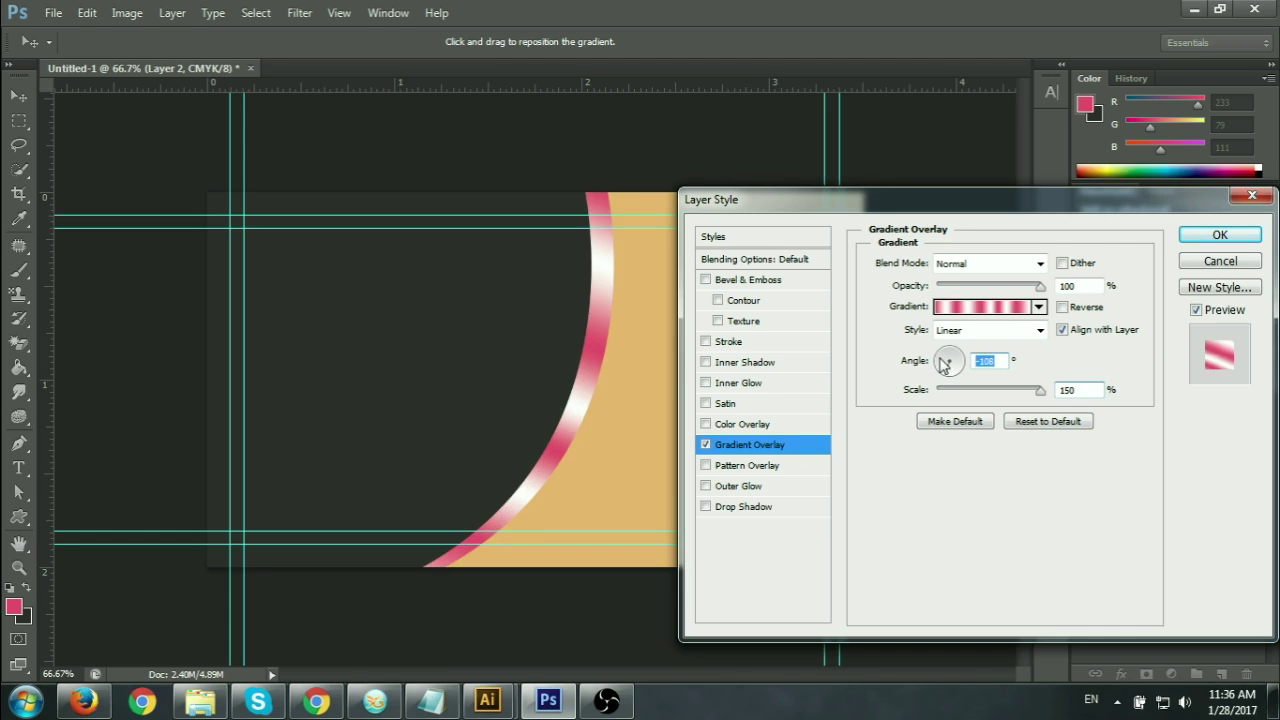
left_click(950, 373)
left_click_drag(953, 356, 957, 373)
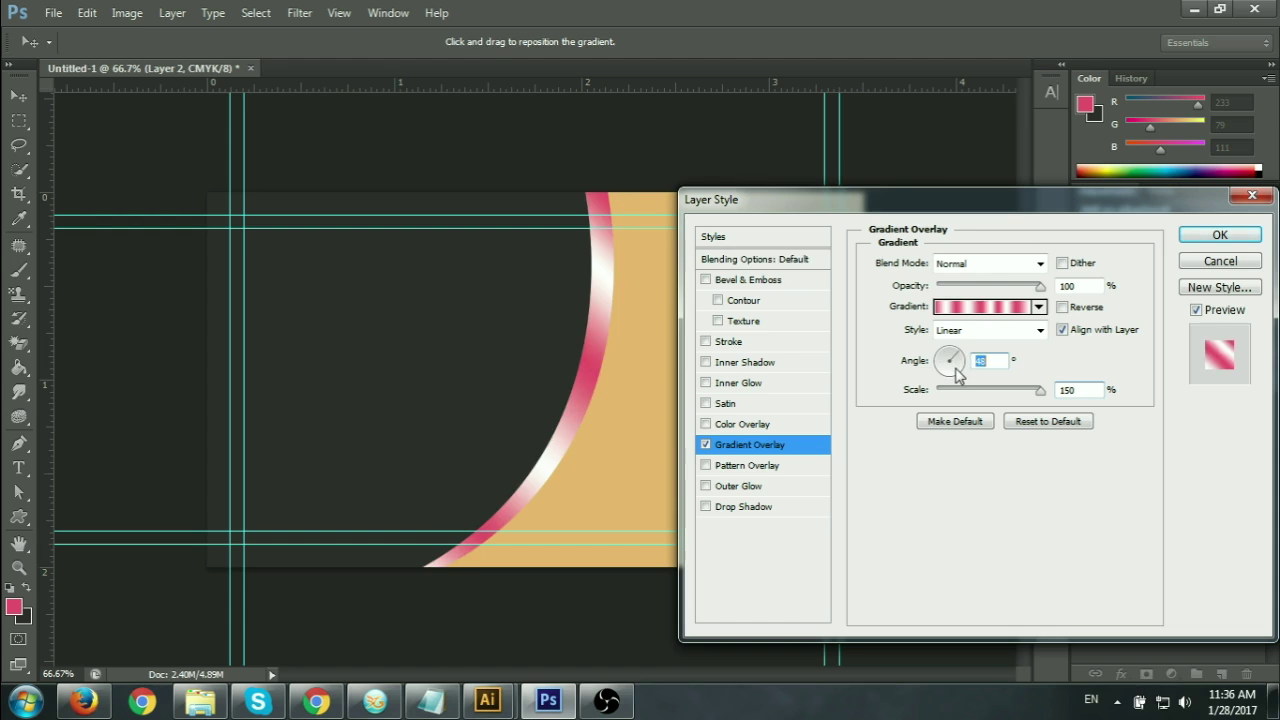
left_click(956, 374)
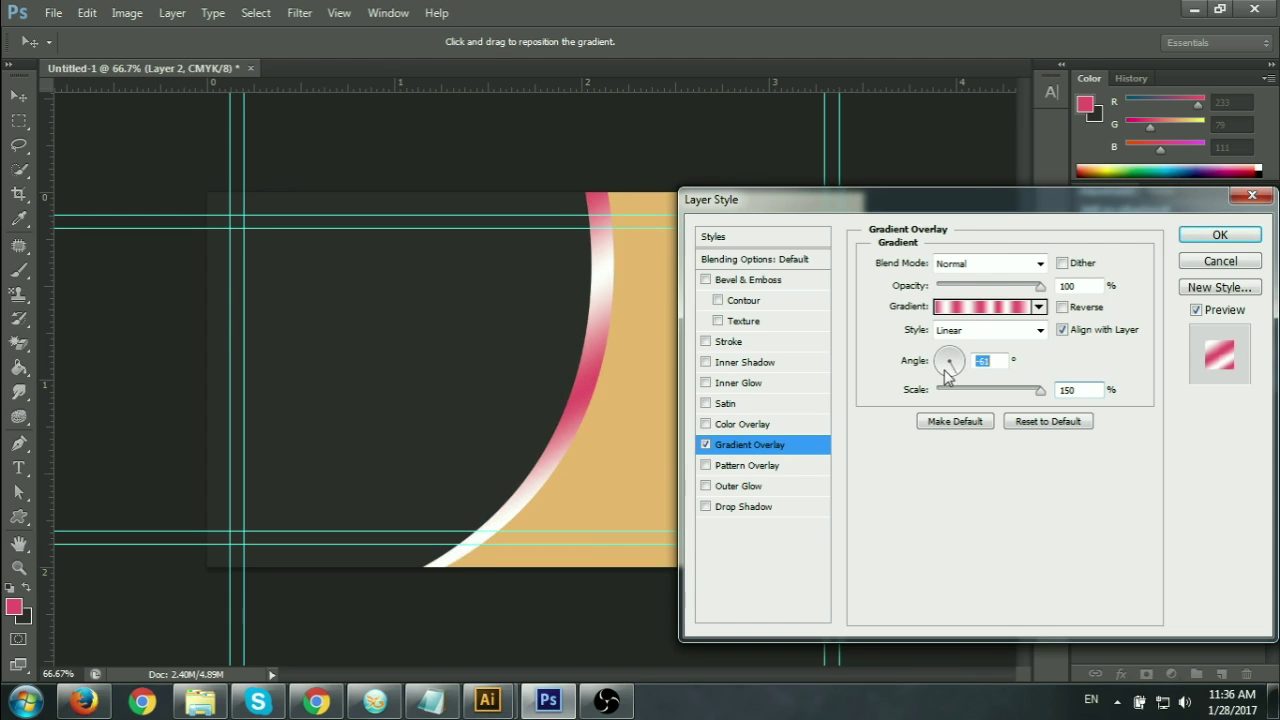
left_click(940, 375)
left_click(939, 370)
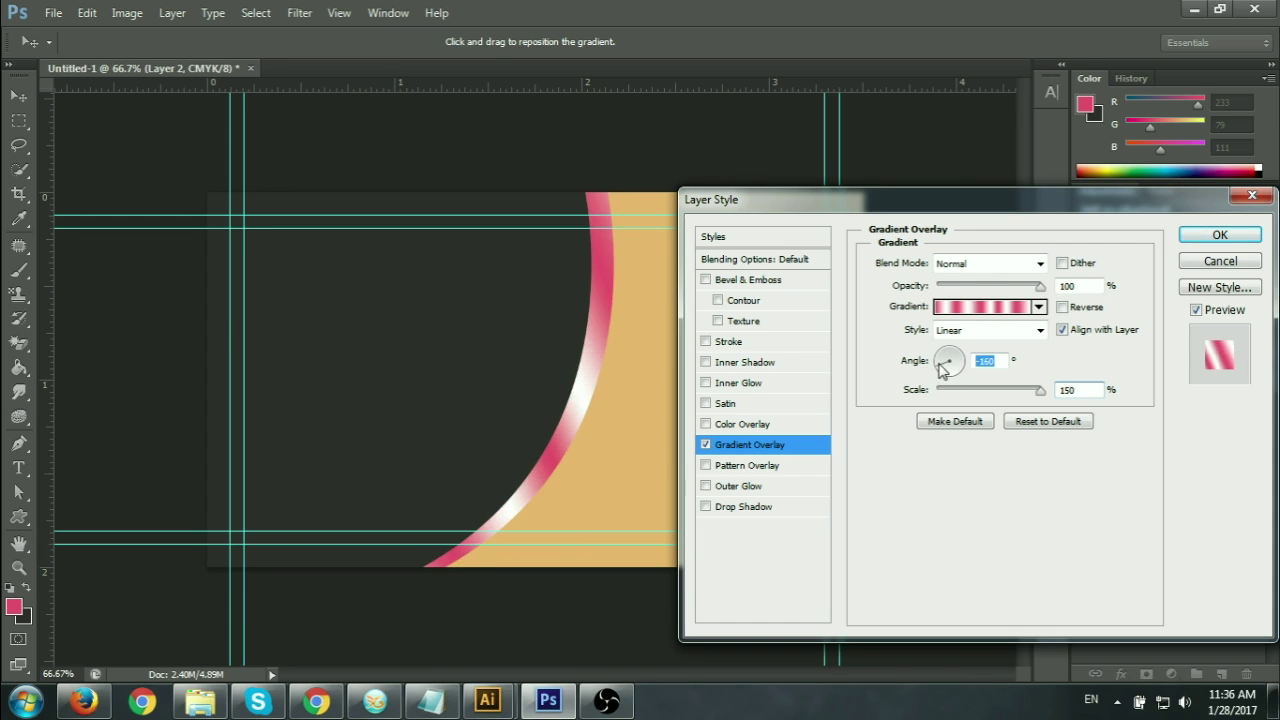
left_click_drag(939, 370, 947, 375)
left_click_drag(941, 370, 960, 378)
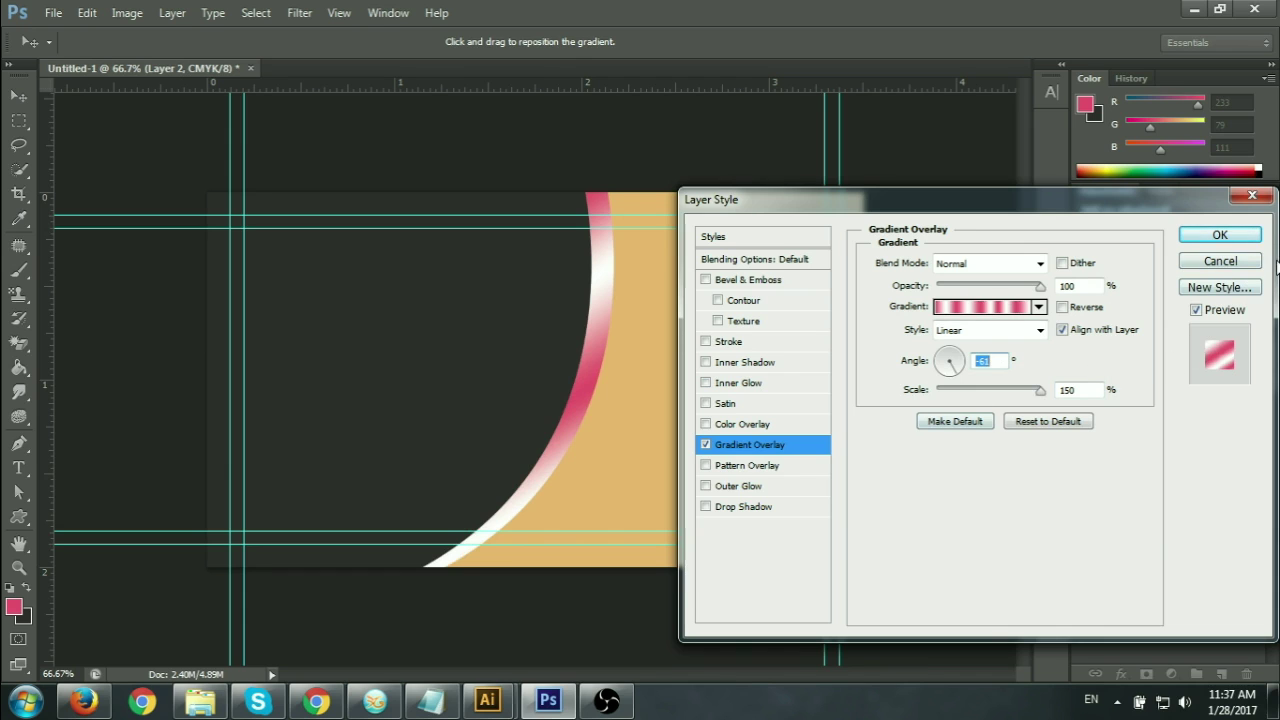
left_click(1220, 234)
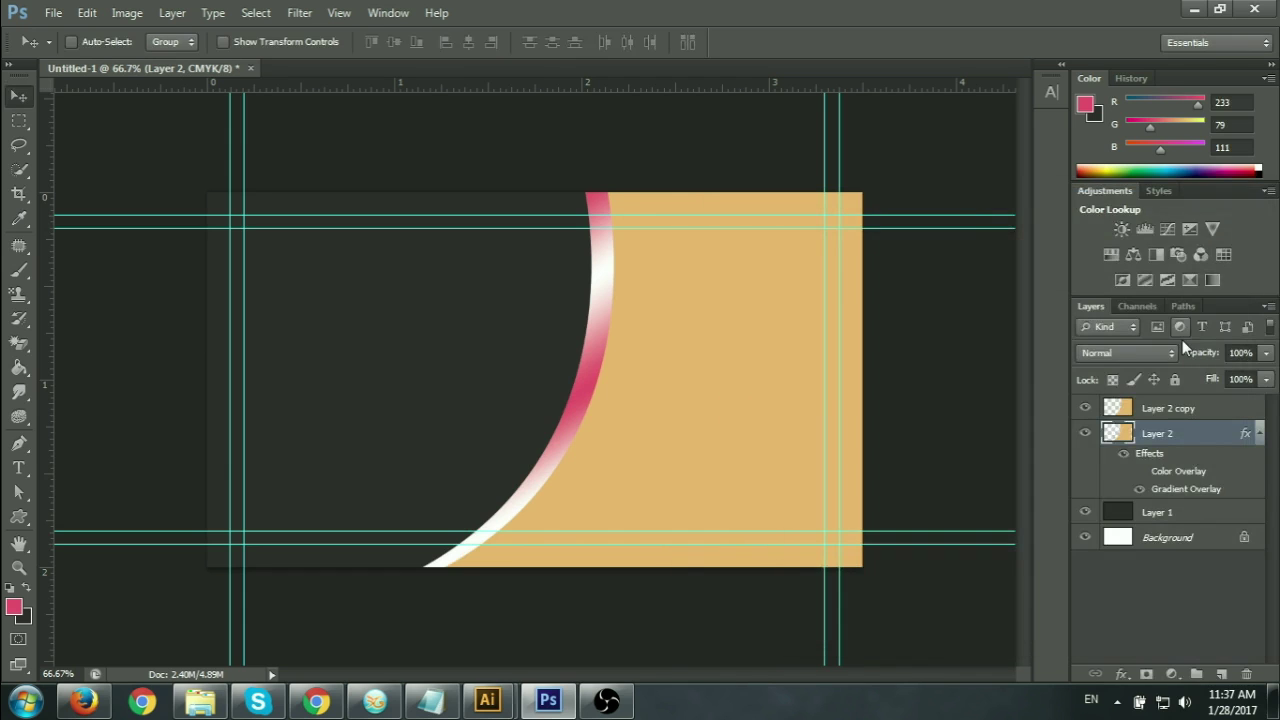
In the arc's gradient, move pink stops to 93% and 27% and the white stop to 15%.
double_click(1186, 489)
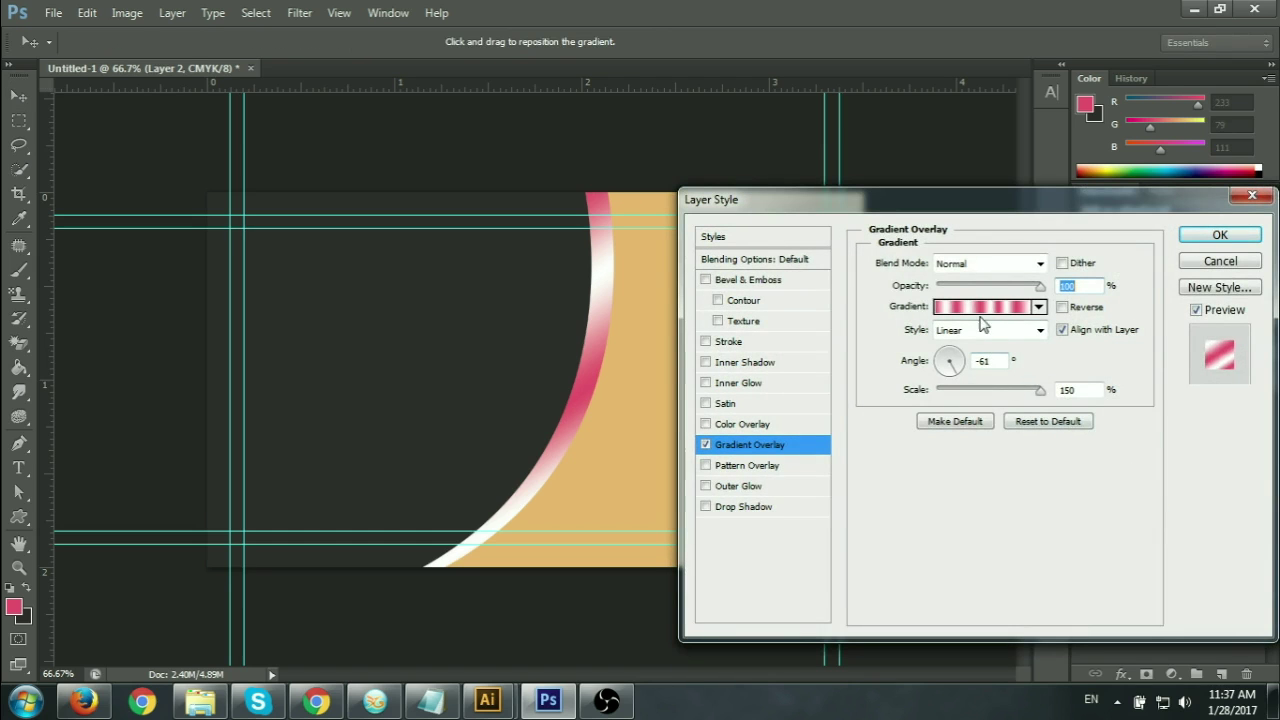
left_click(978, 306)
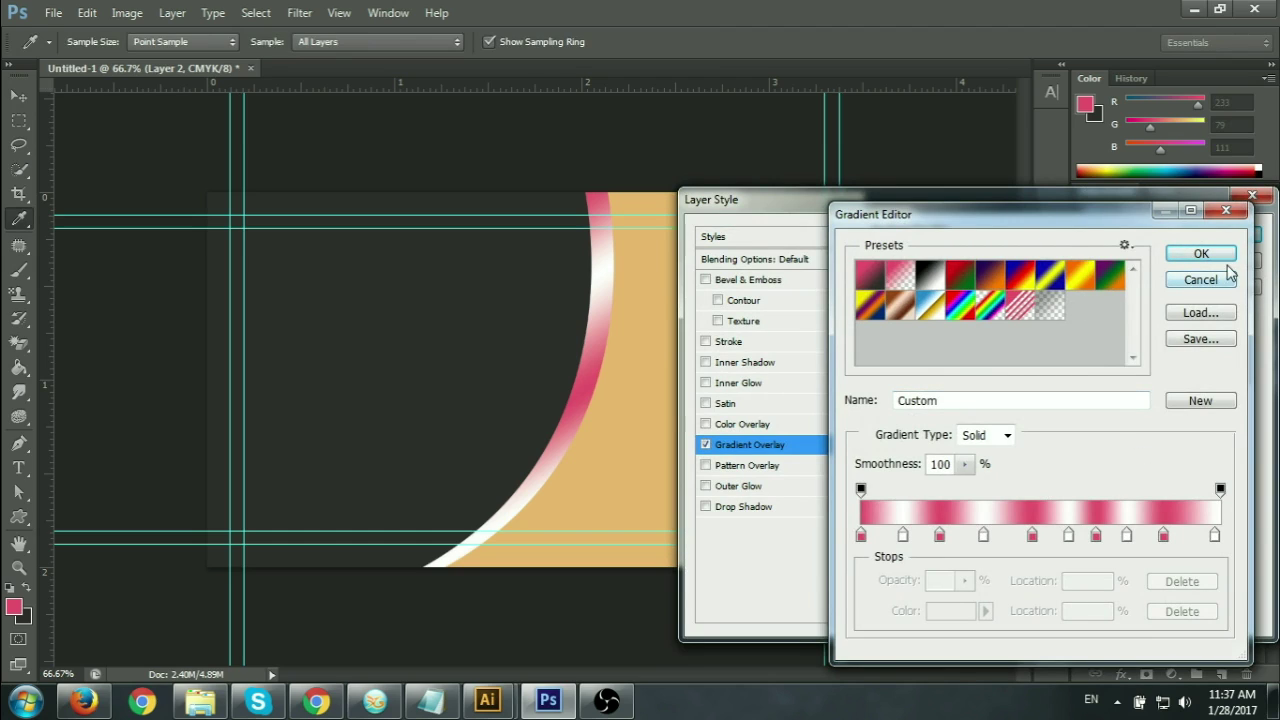
mouse_move(1164, 537)
left_mouse_down()
mouse_move(1197, 537)
mouse_move(1165, 537)
left_mouse_up()
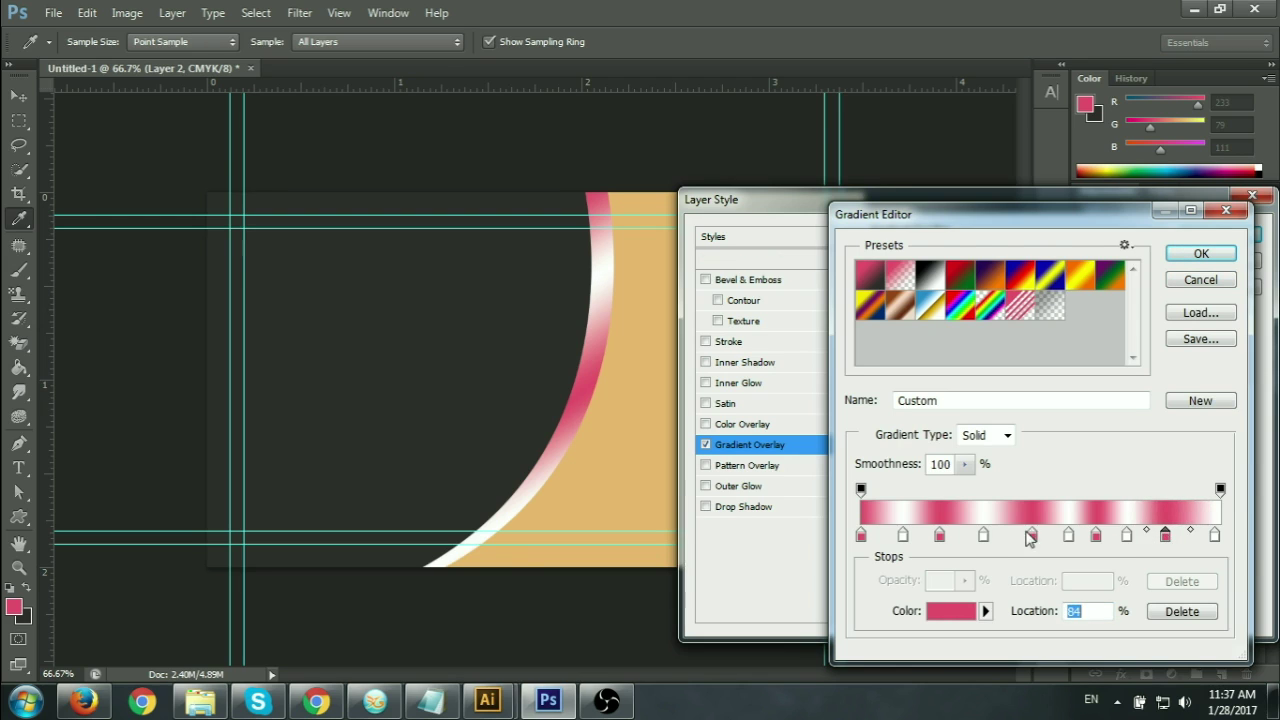
left_click_drag(983, 537, 958, 537)
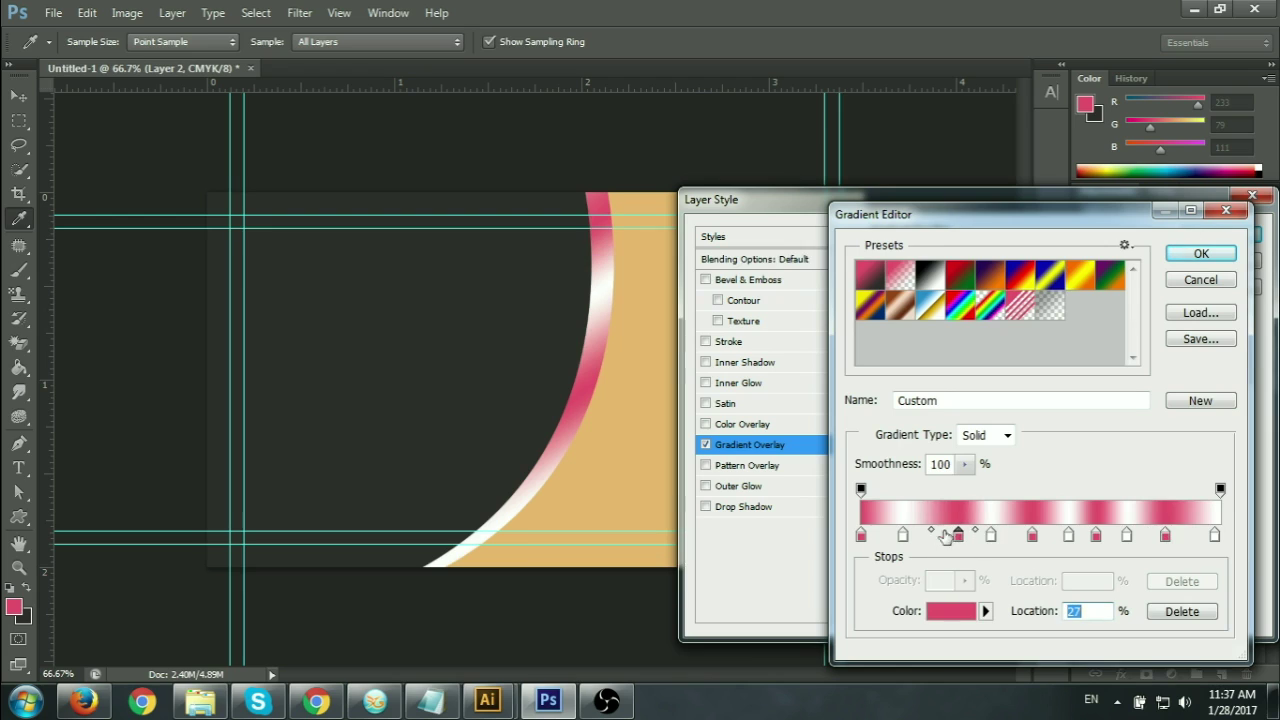
left_click(904, 536)
left_click_drag(905, 537, 951, 545)
Move the pink stop to 24%, restore the removed white stop, and apply the updated overlay.
left_click(957, 538)
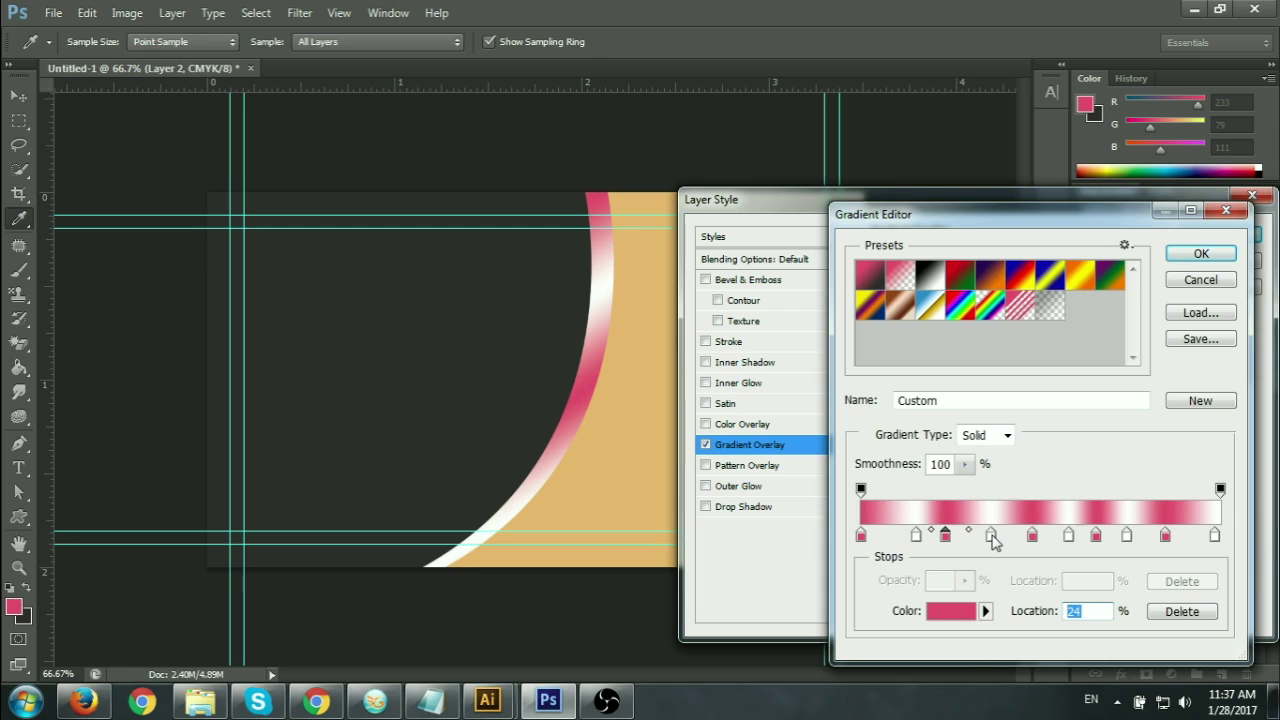
left_click_drag(991, 536, 995, 568)
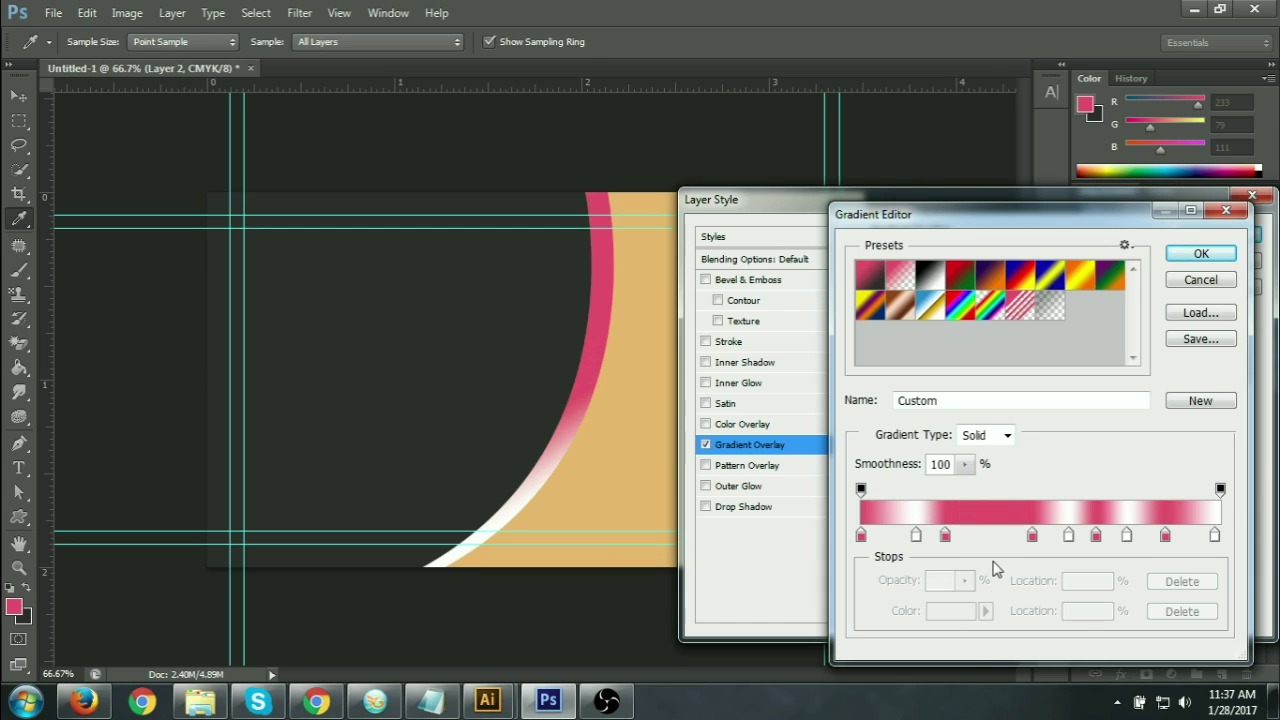
key("ctrl+z")
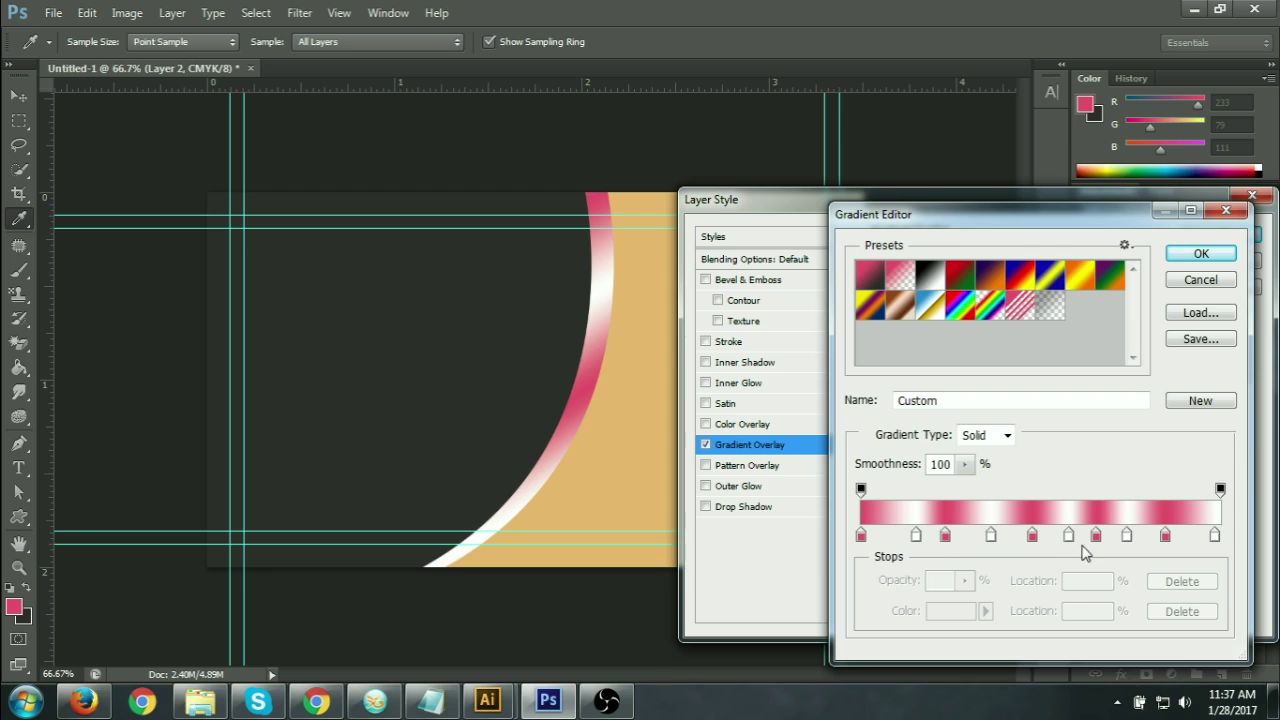
left_click(1201, 253)
left_click(1222, 235)
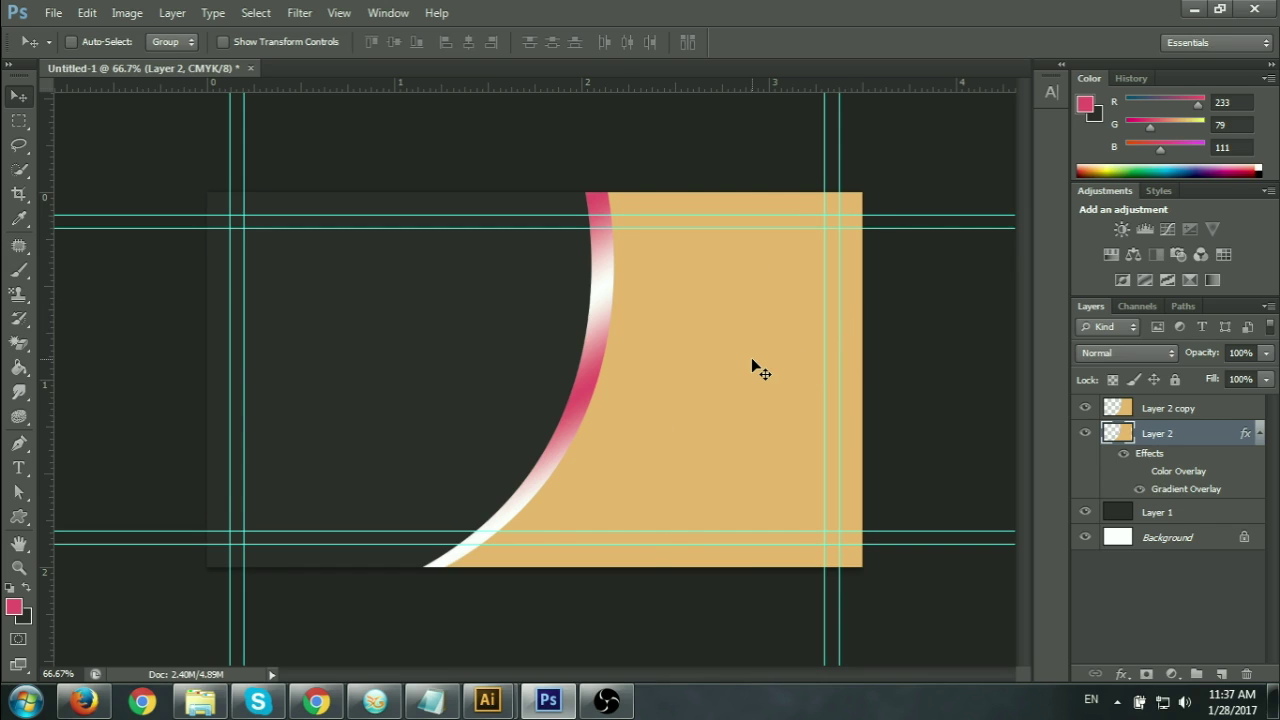
left_click(1154, 418)
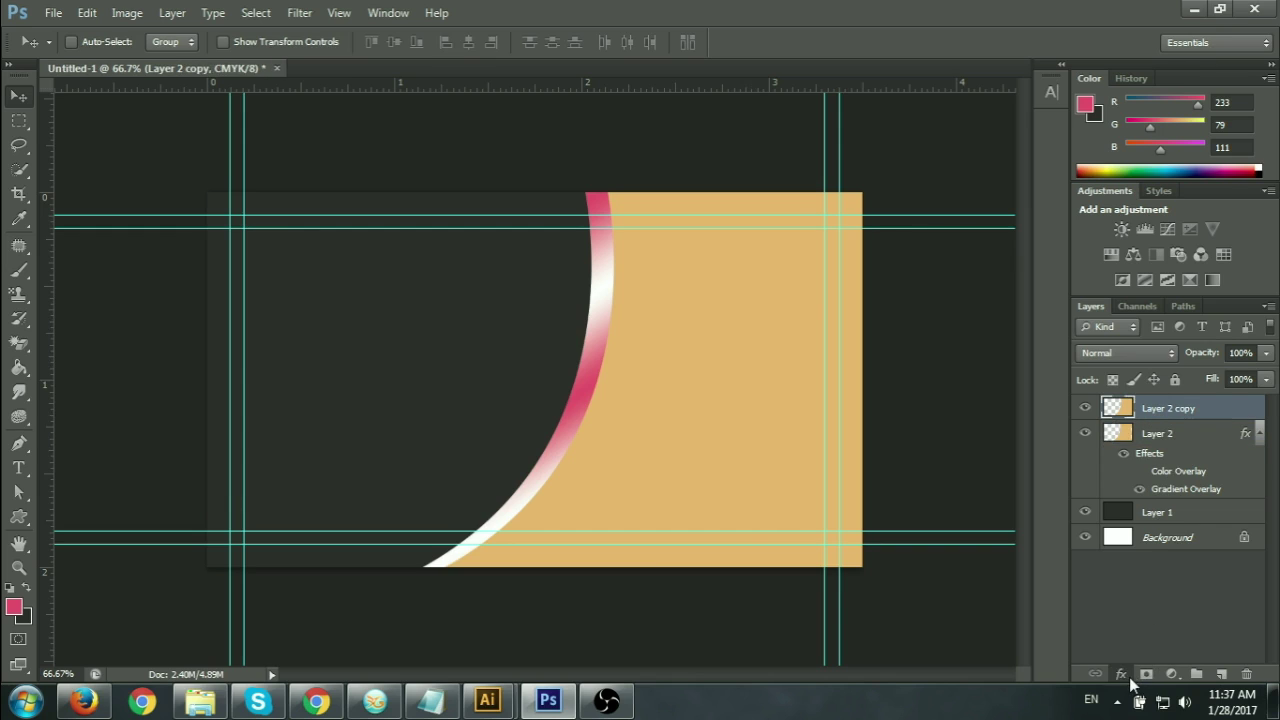
Add a Gradient Overlay to Layer 2 copy using the Black, White gradient preset.
left_click(1121, 674)
left_click(1168, 601)
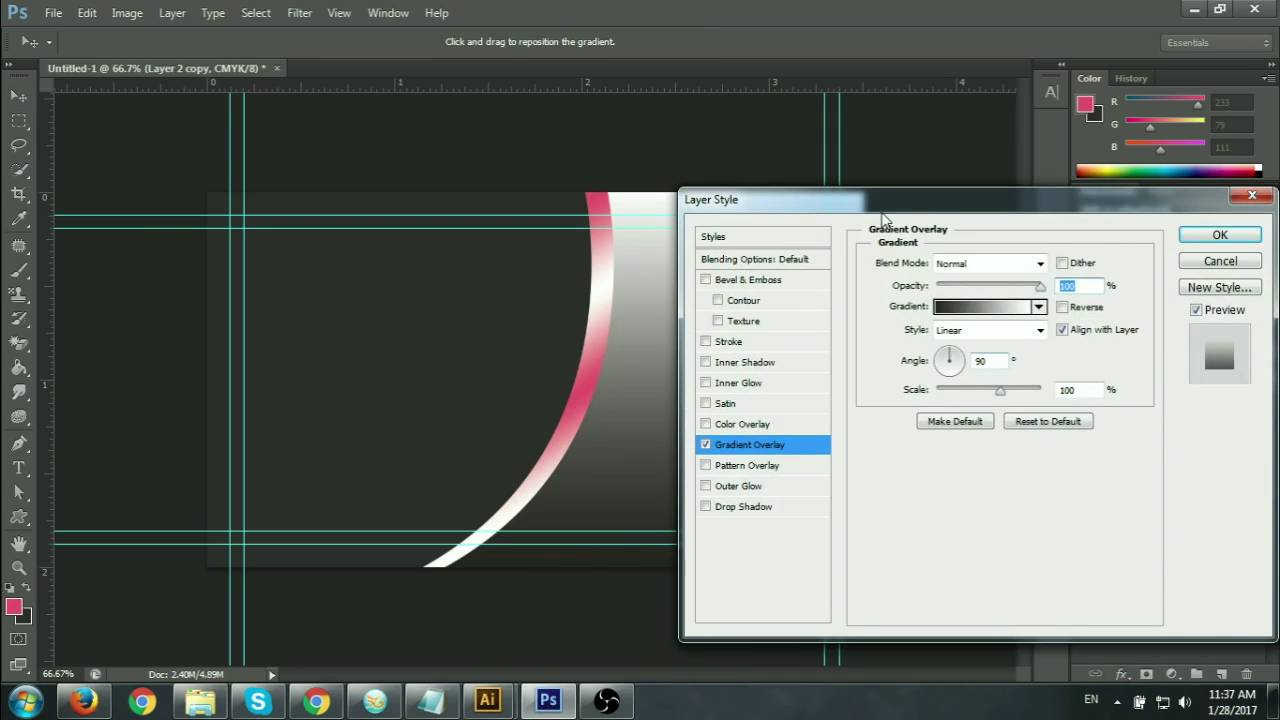
mouse_move(884, 220)
left_mouse_down()
mouse_move(1034, 222)
mouse_move(991, 257)
left_mouse_up()
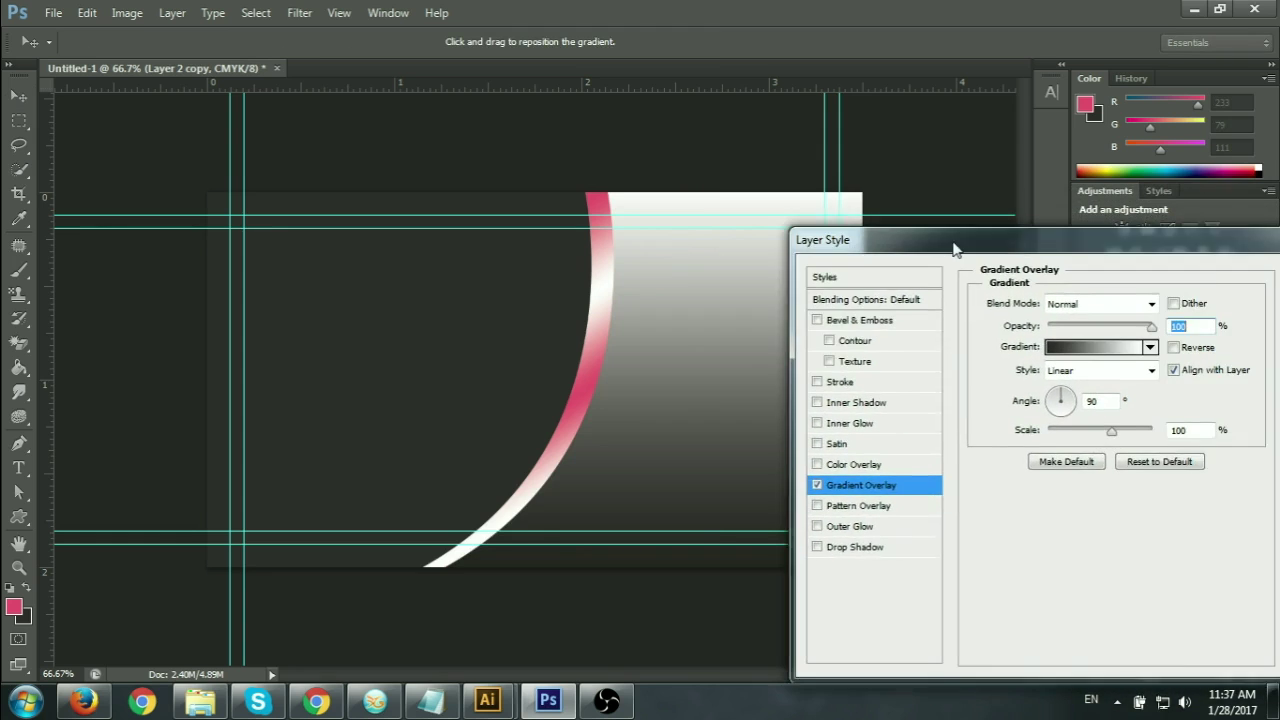
left_click(1075, 345)
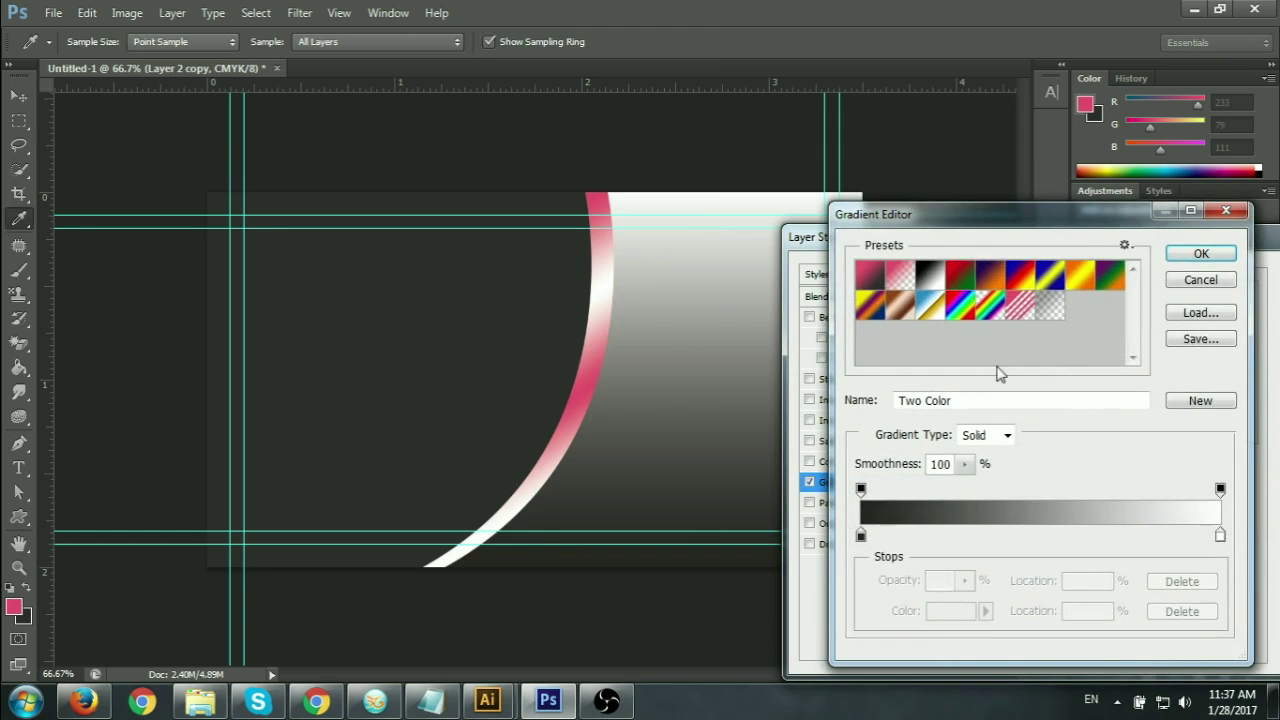
left_click(898, 312)
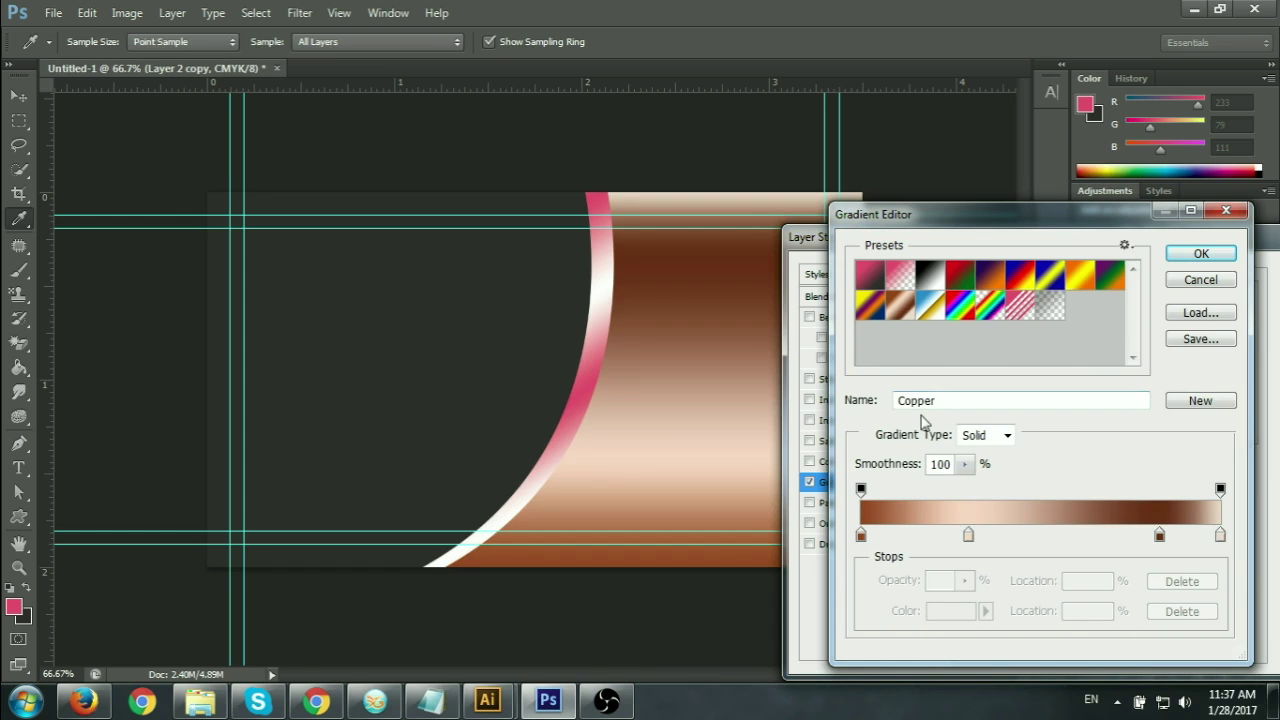
left_click(933, 280)
left_click(870, 275)
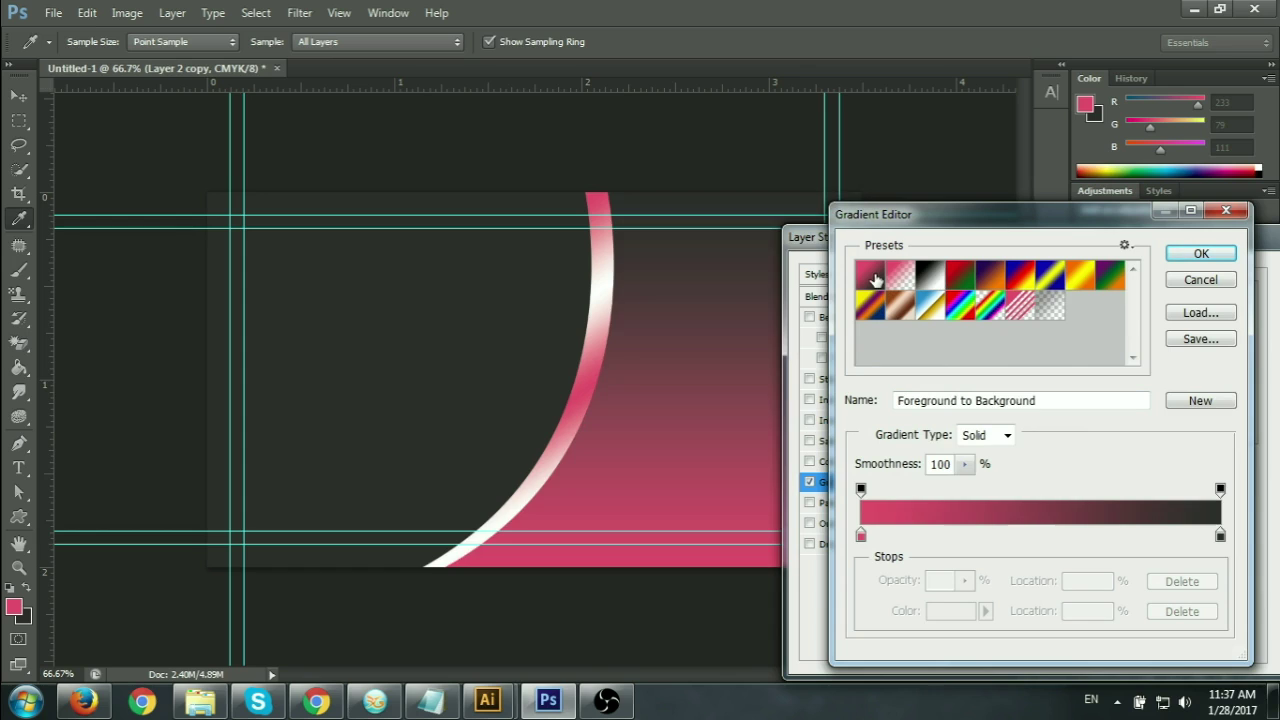
left_click(931, 277)
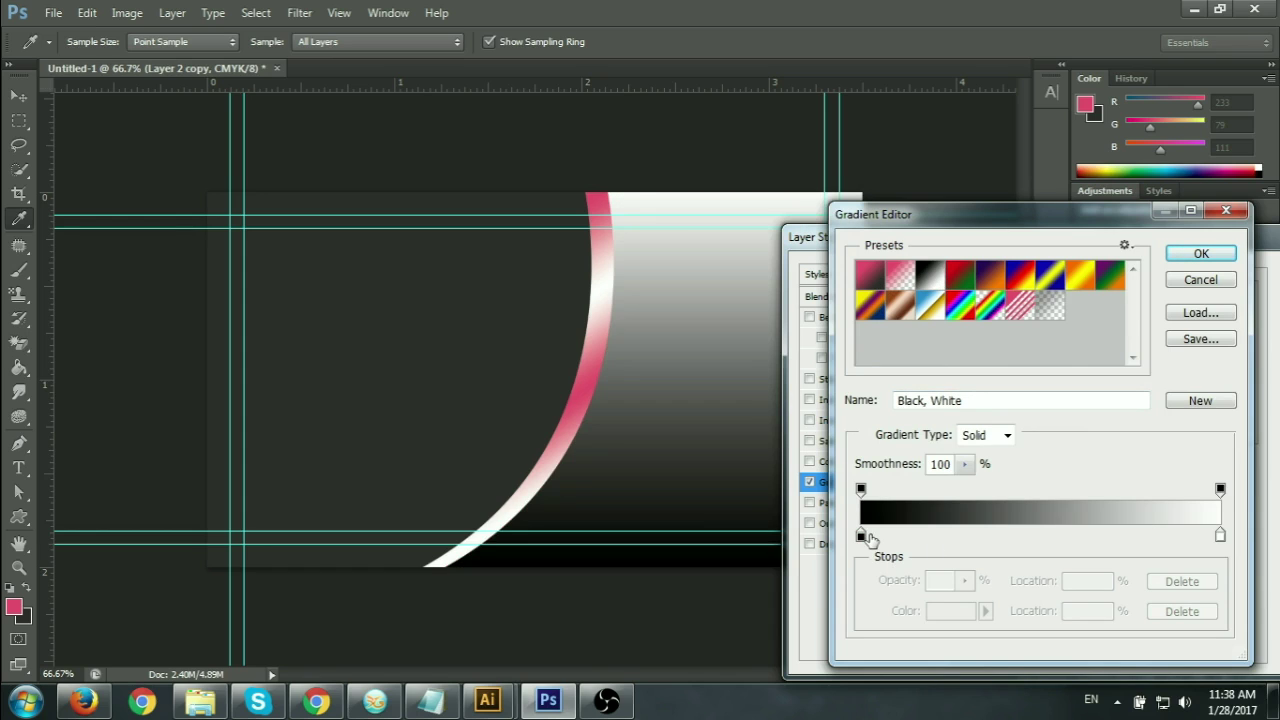
Set the gradient's left stop colour to vivid red ff0035.
left_click(861, 536)
double_click(862, 537)
left_click(1041, 283)
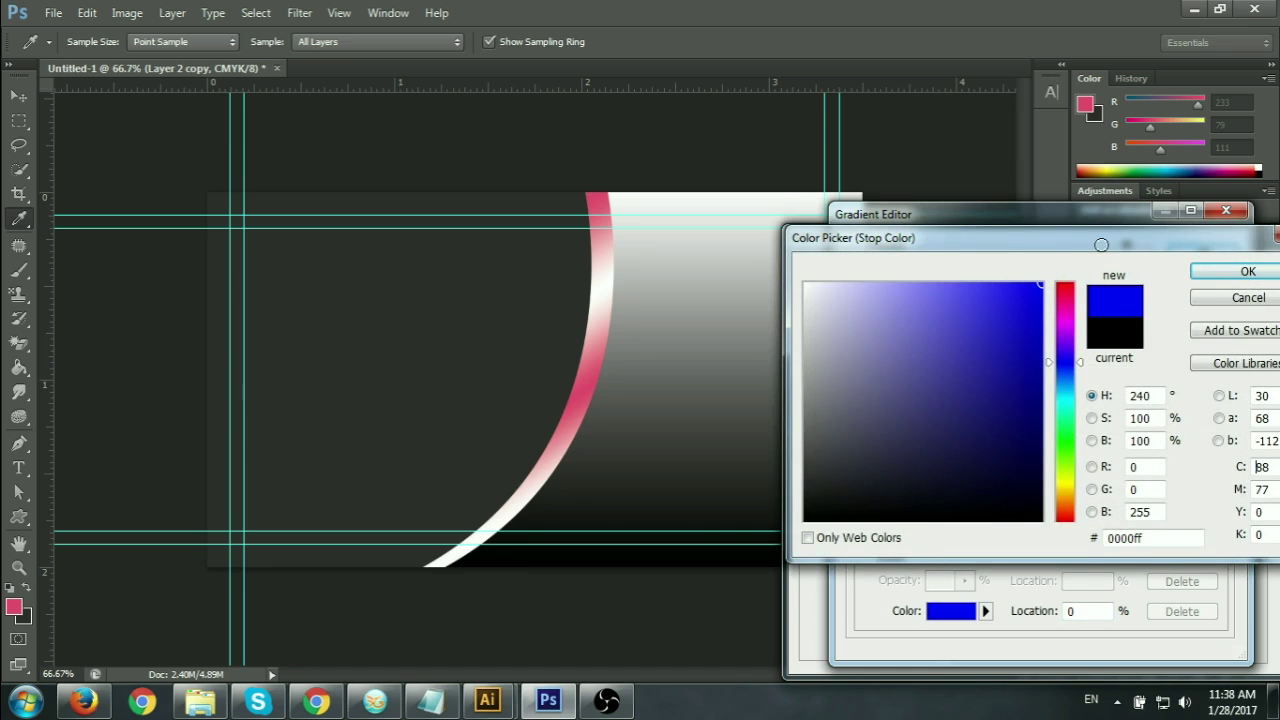
left_click_drag(1013, 430, 1040, 446)
left_click_drag(1065, 361, 1065, 283)
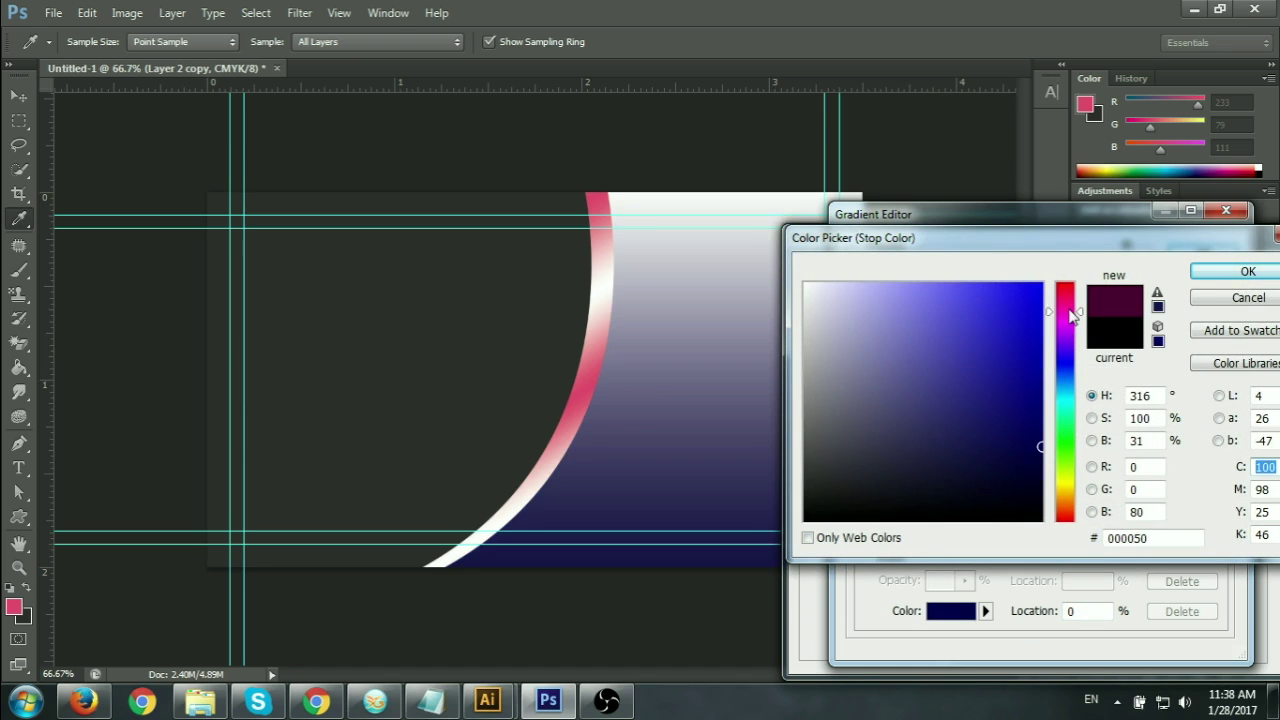
left_click(1065, 322)
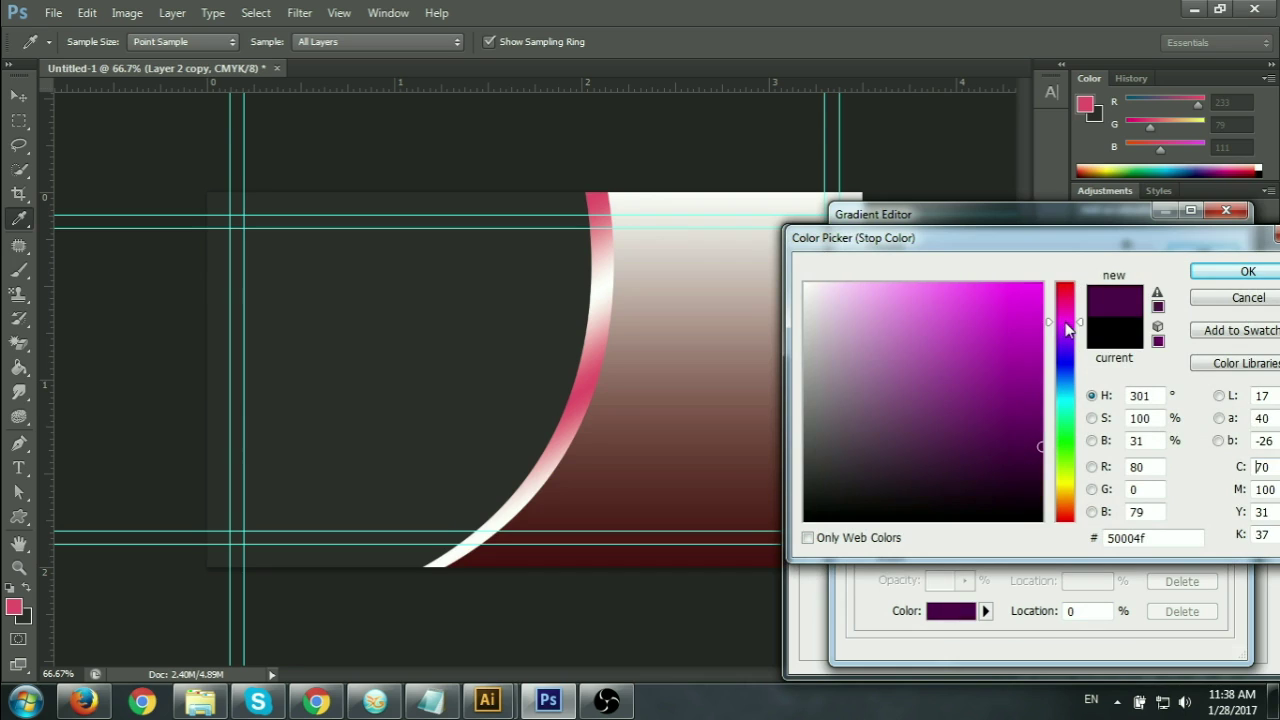
mouse_move(629, 378)
left_mouse_down()
mouse_move(586, 388)
mouse_move(612, 392)
left_mouse_up()
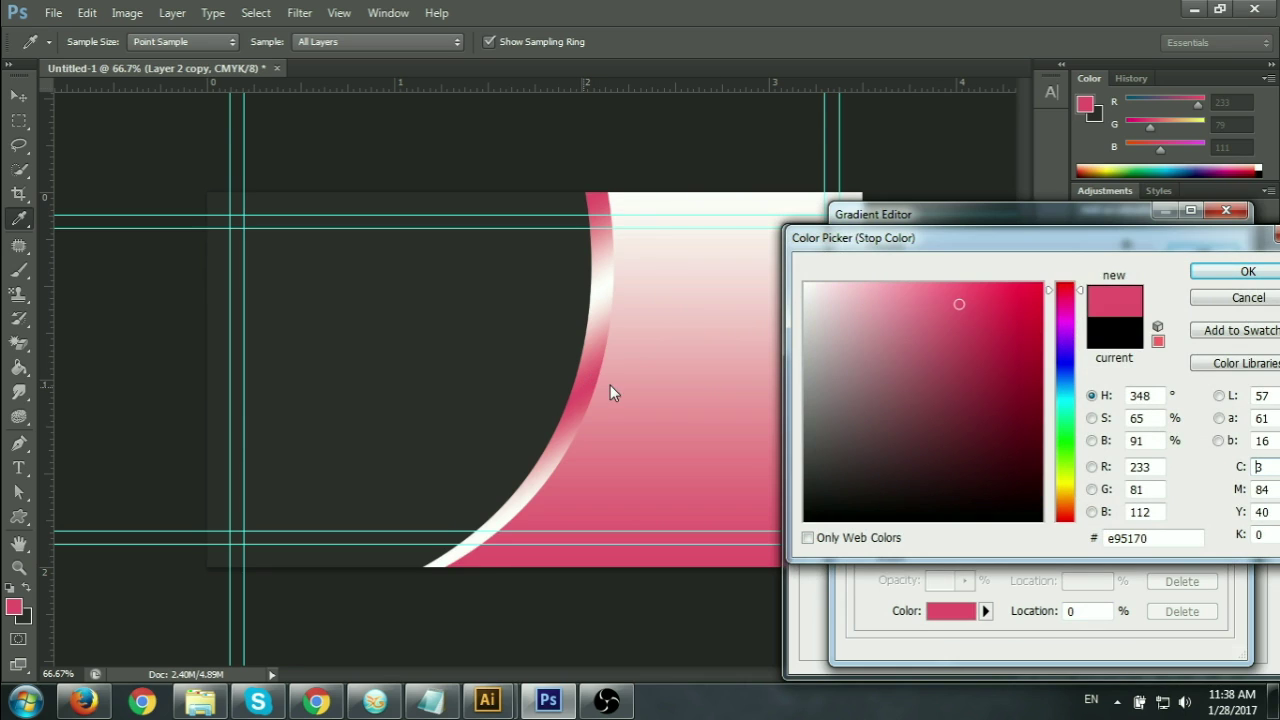
left_click(1068, 314)
left_click(1068, 341)
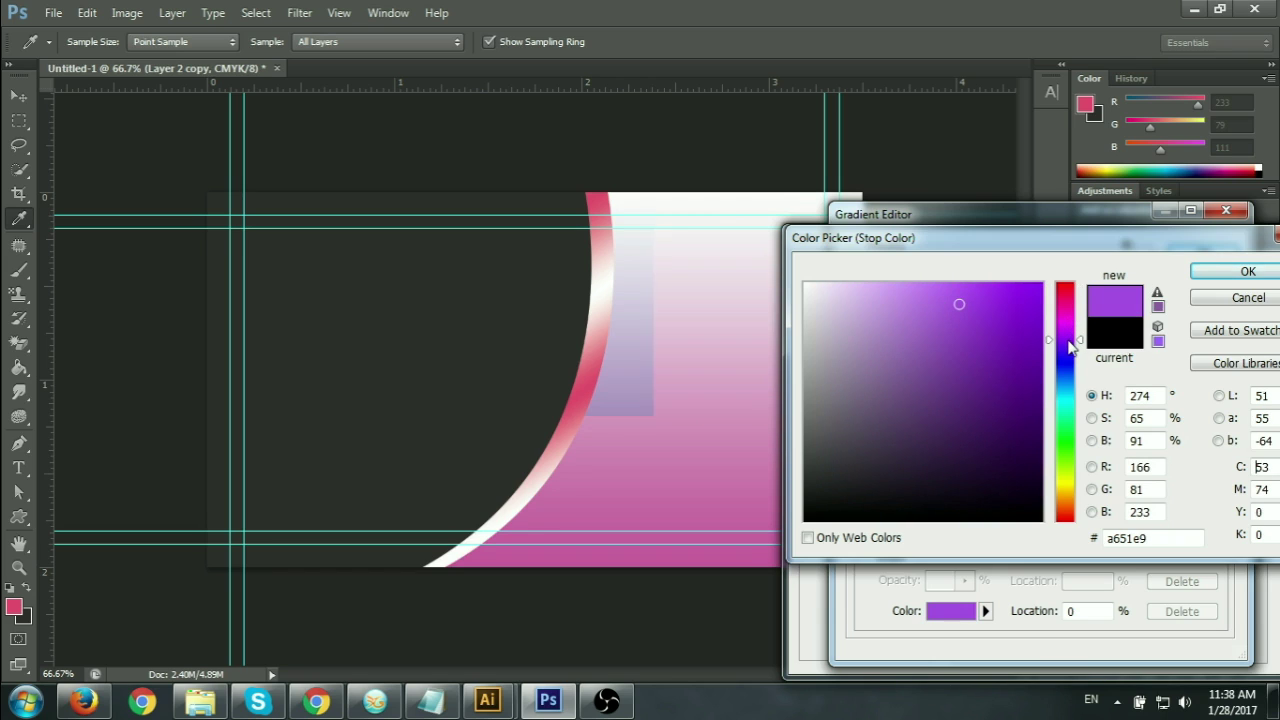
left_click_drag(998, 332, 1045, 283)
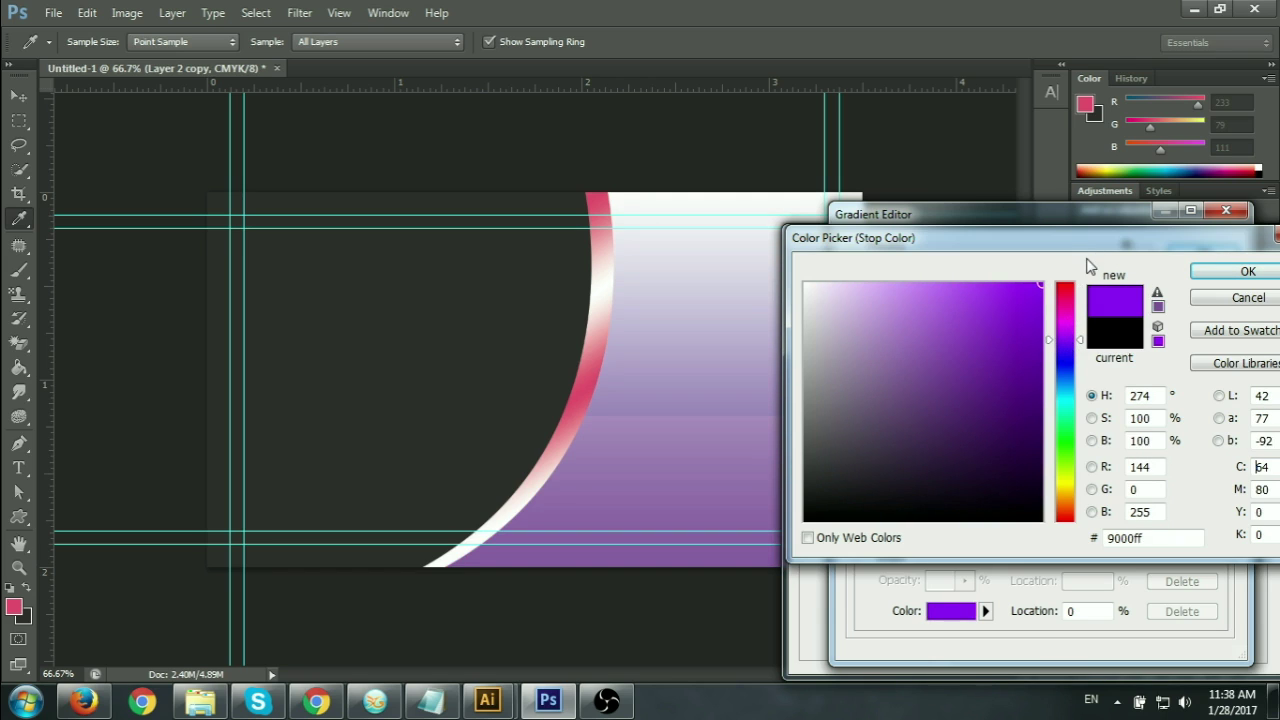
left_click_drag(1068, 392, 1068, 434)
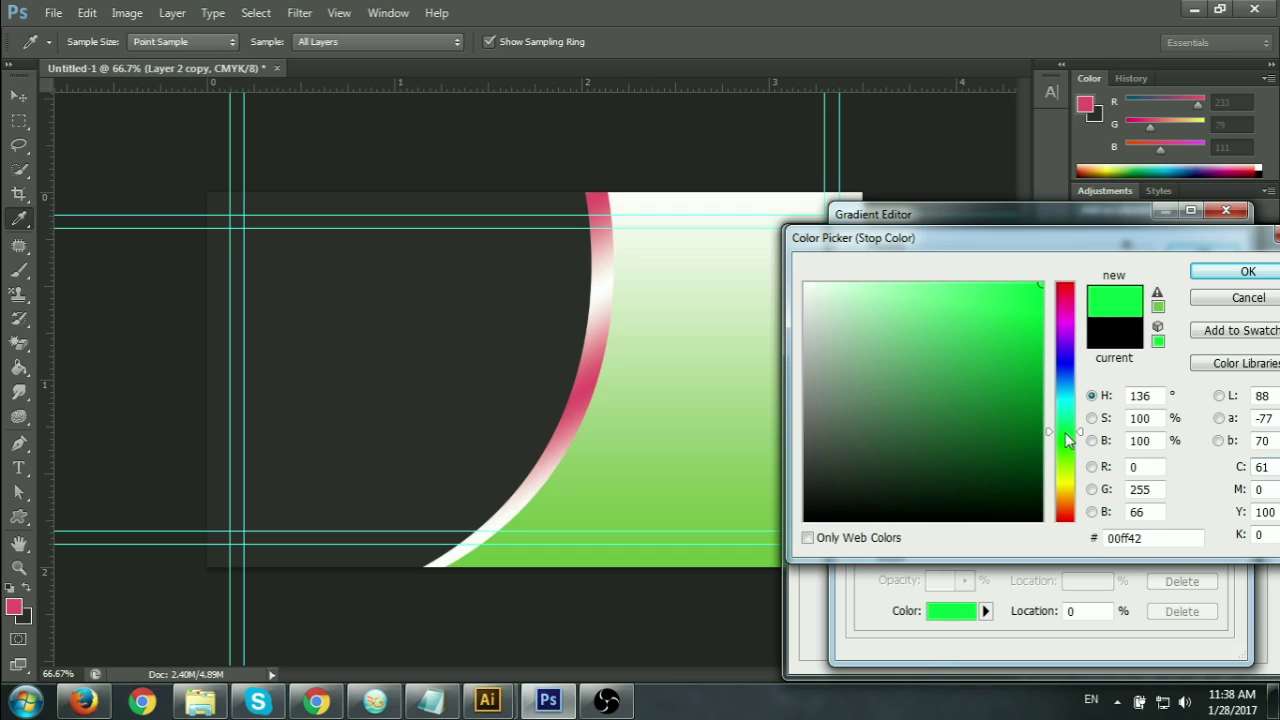
left_click(576, 390)
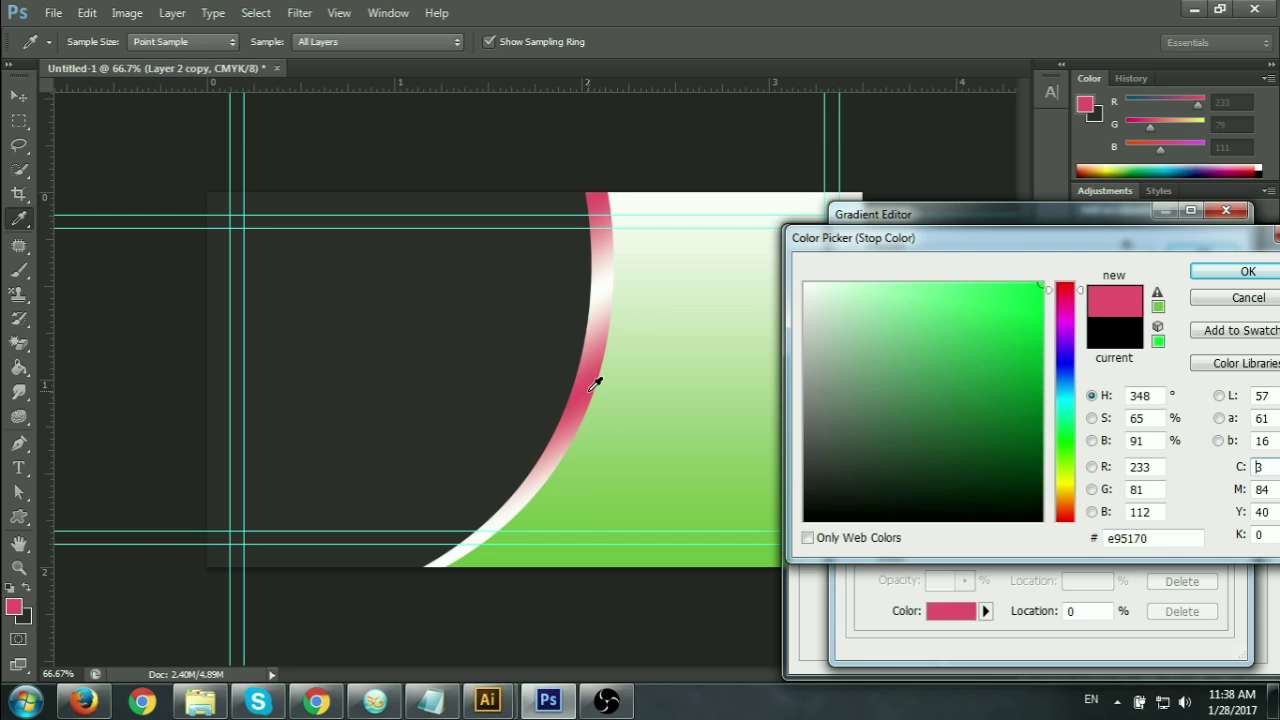
left_click_drag(982, 306, 1045, 283)
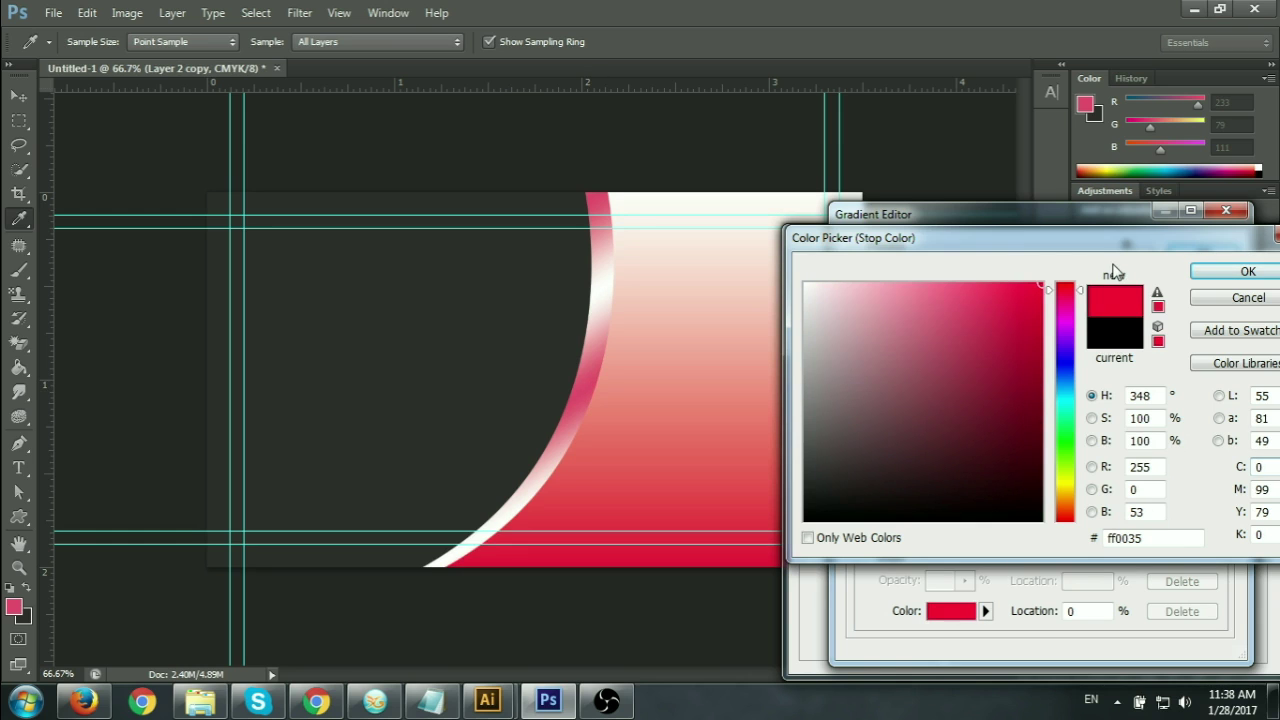
left_click(1230, 272)
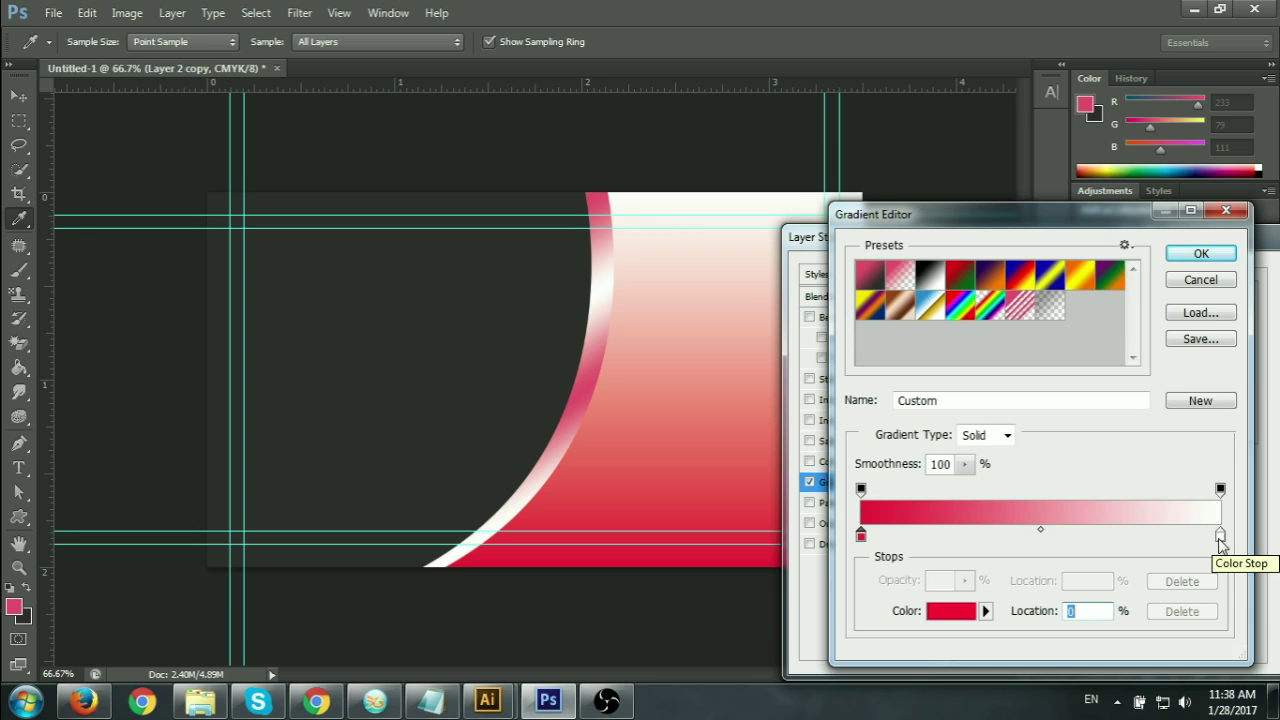
Set the gradient's right stop colour to pale pink f7c4c5.
double_click(1220, 537)
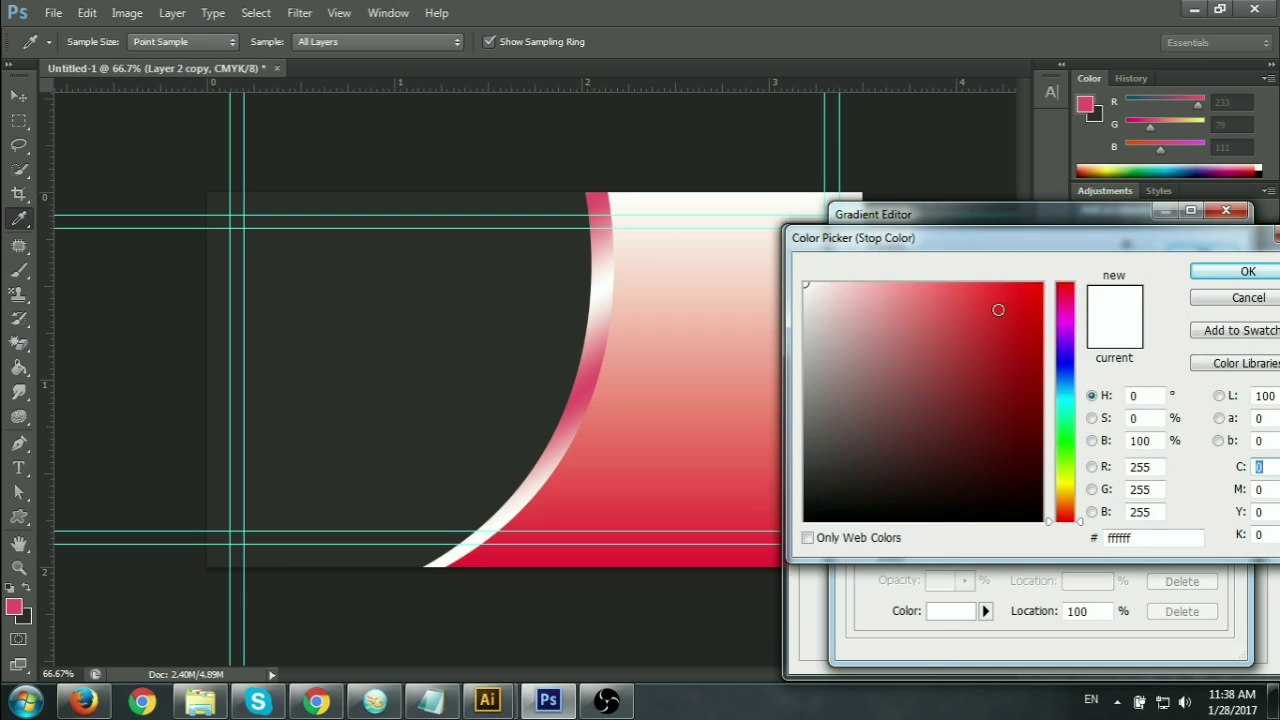
left_click(862, 285)
left_click(907, 284)
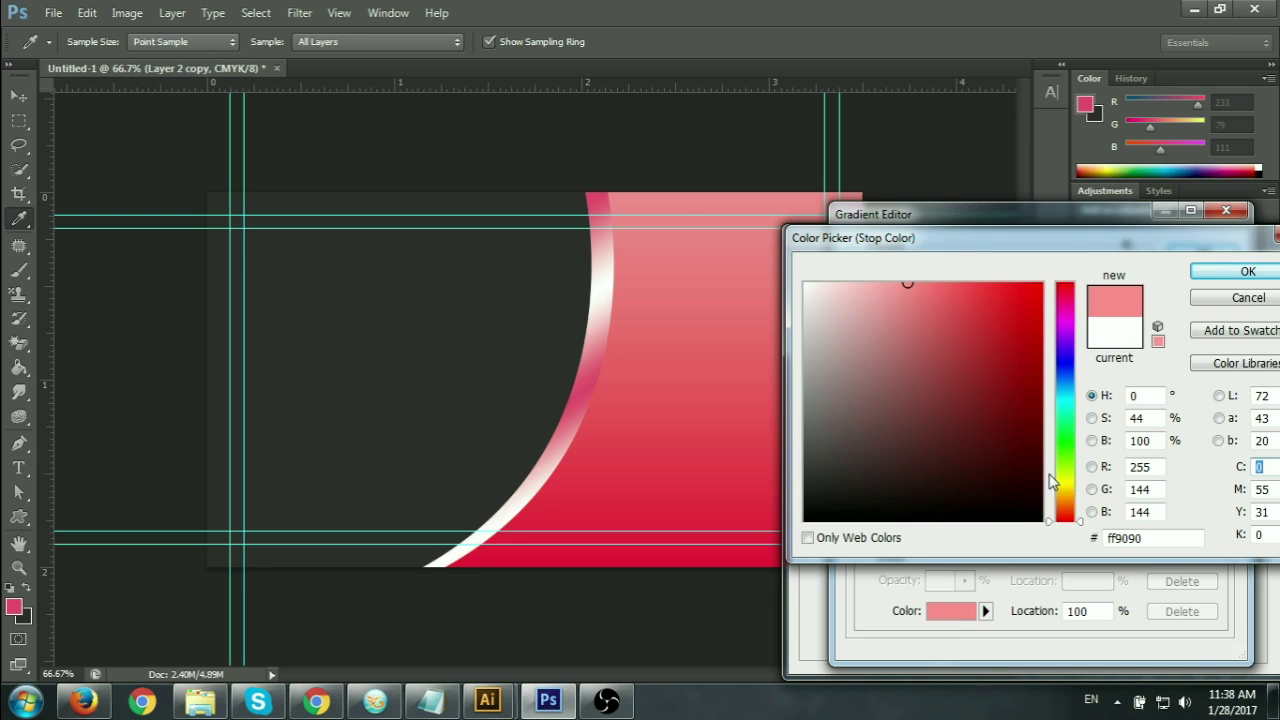
left_click_drag(1080, 525, 1072, 318)
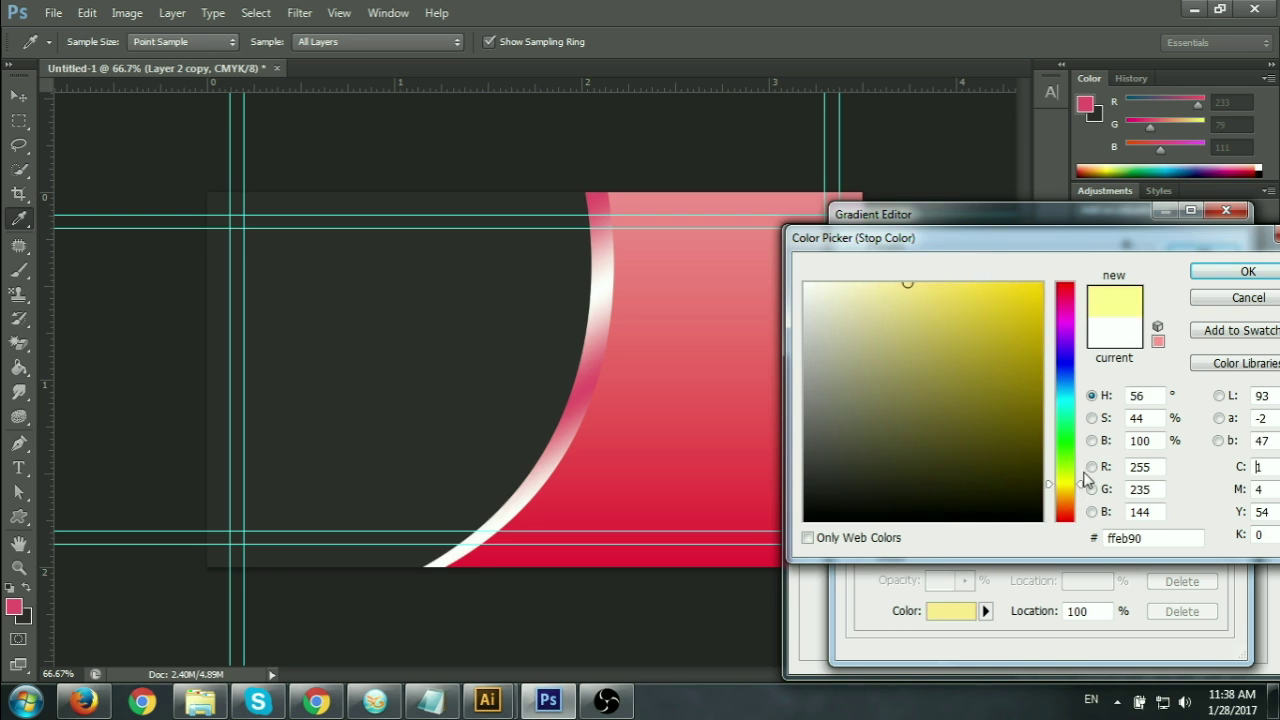
left_click(977, 285)
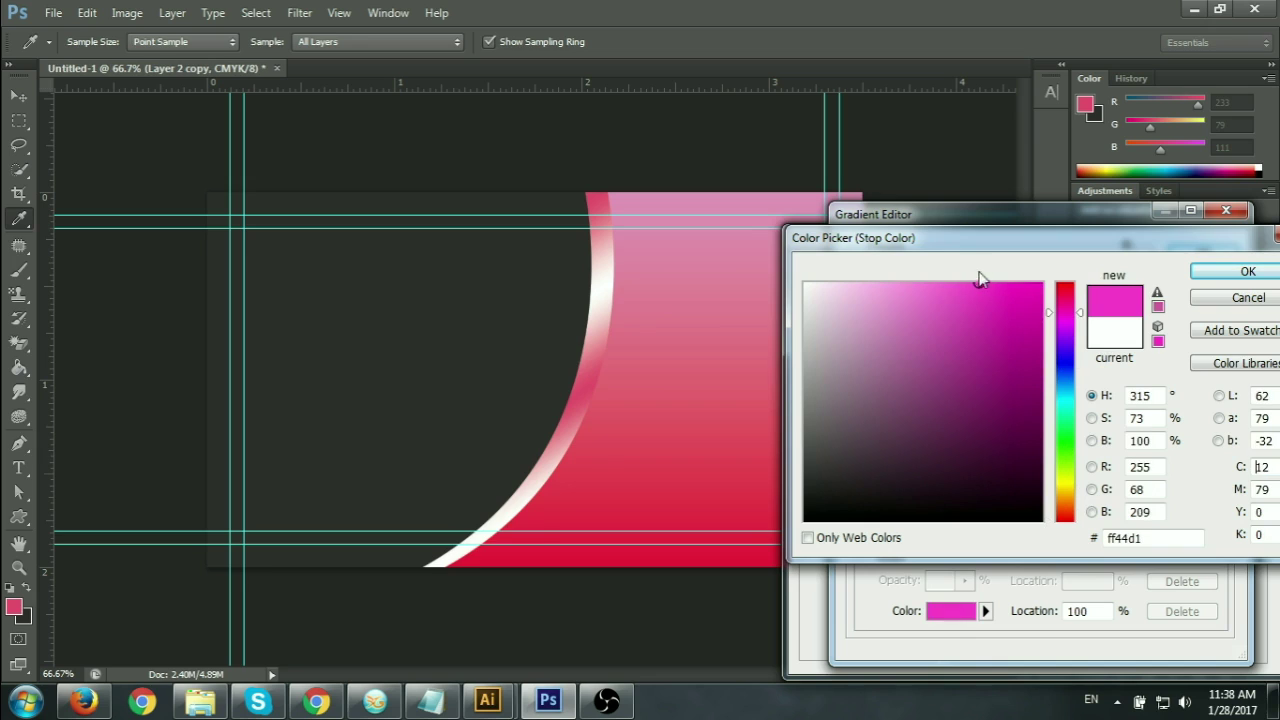
left_click(856, 283)
left_click(880, 284)
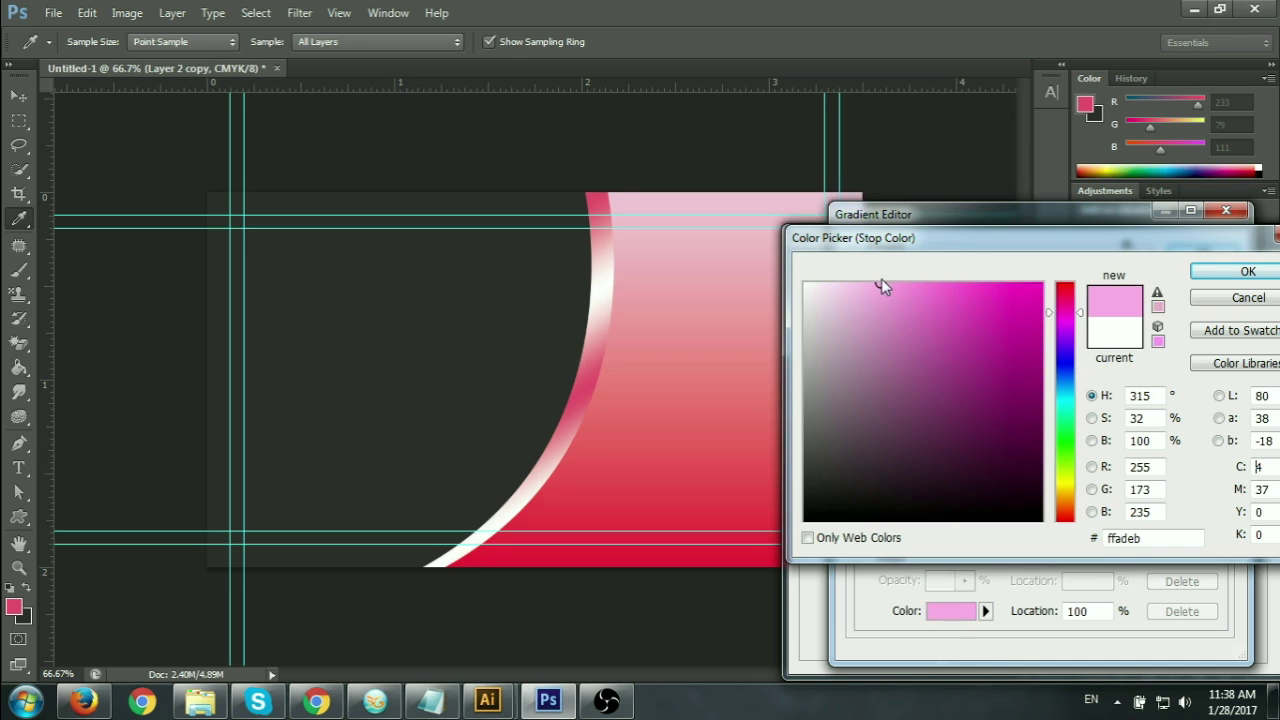
left_click(603, 250)
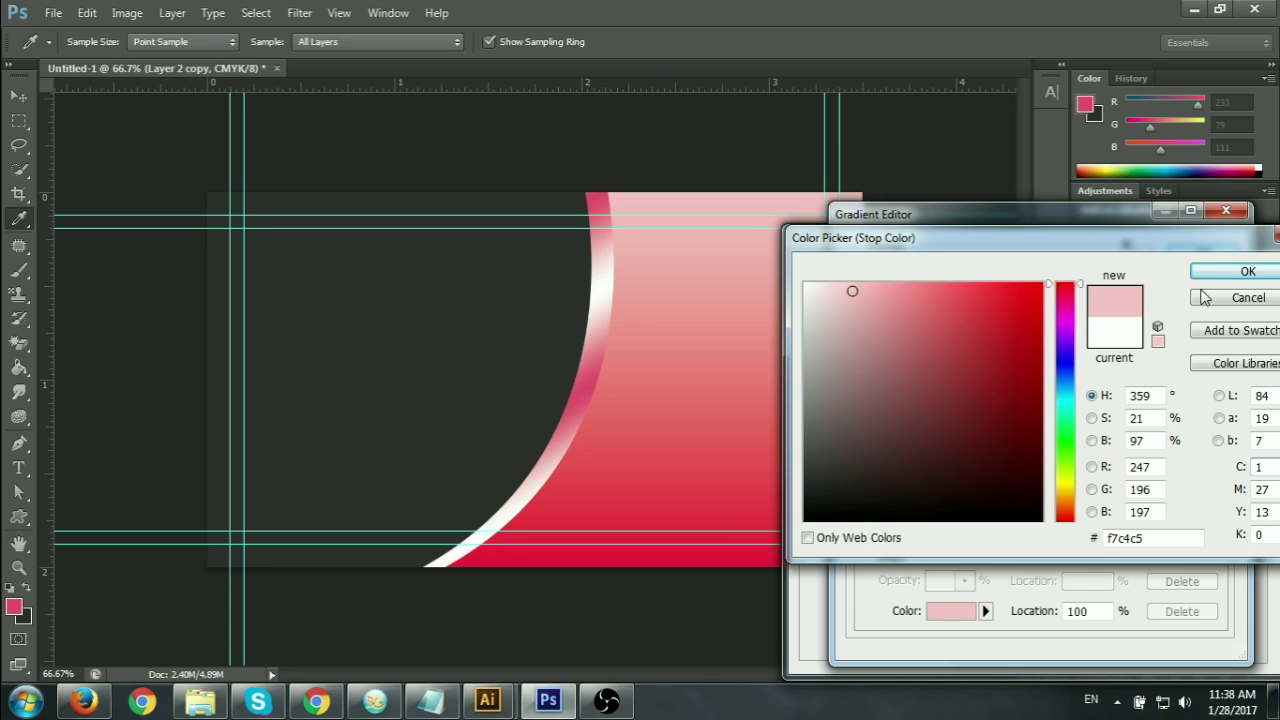
left_click(1234, 274)
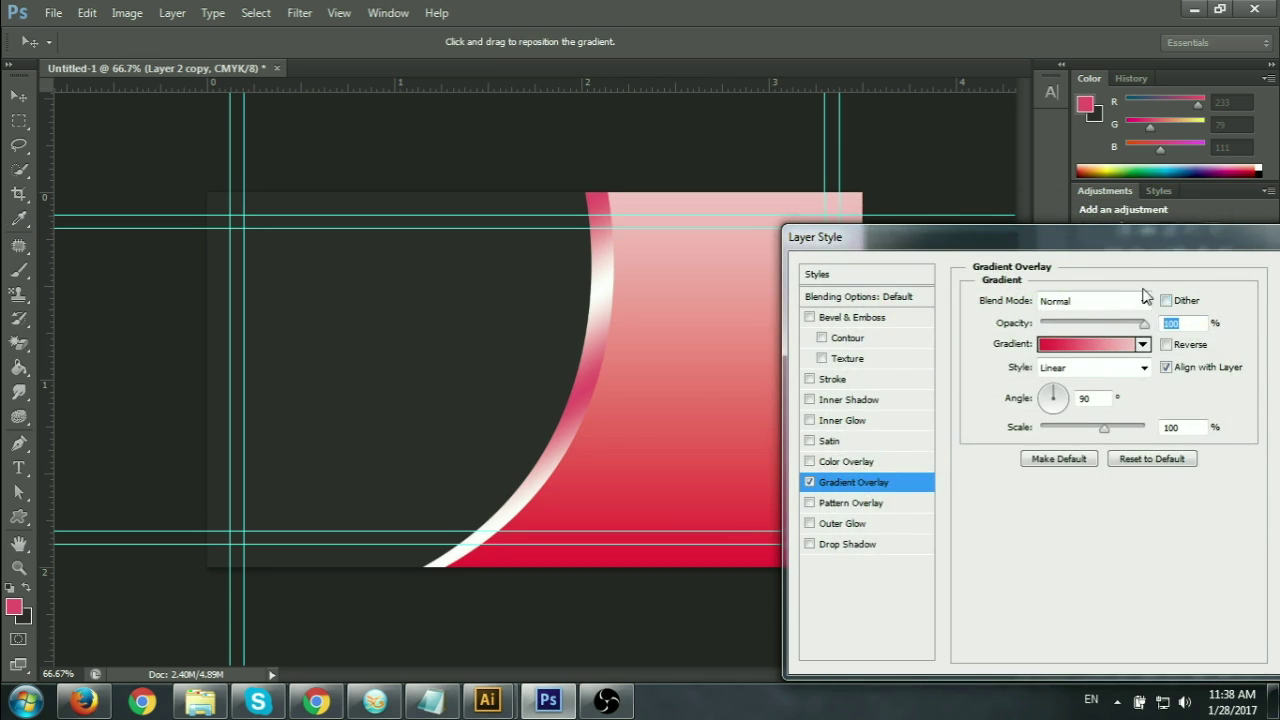
Apply the red-to-pale-pink overlay, then select Layer 2 and start a free transform.
left_click(1135, 269)
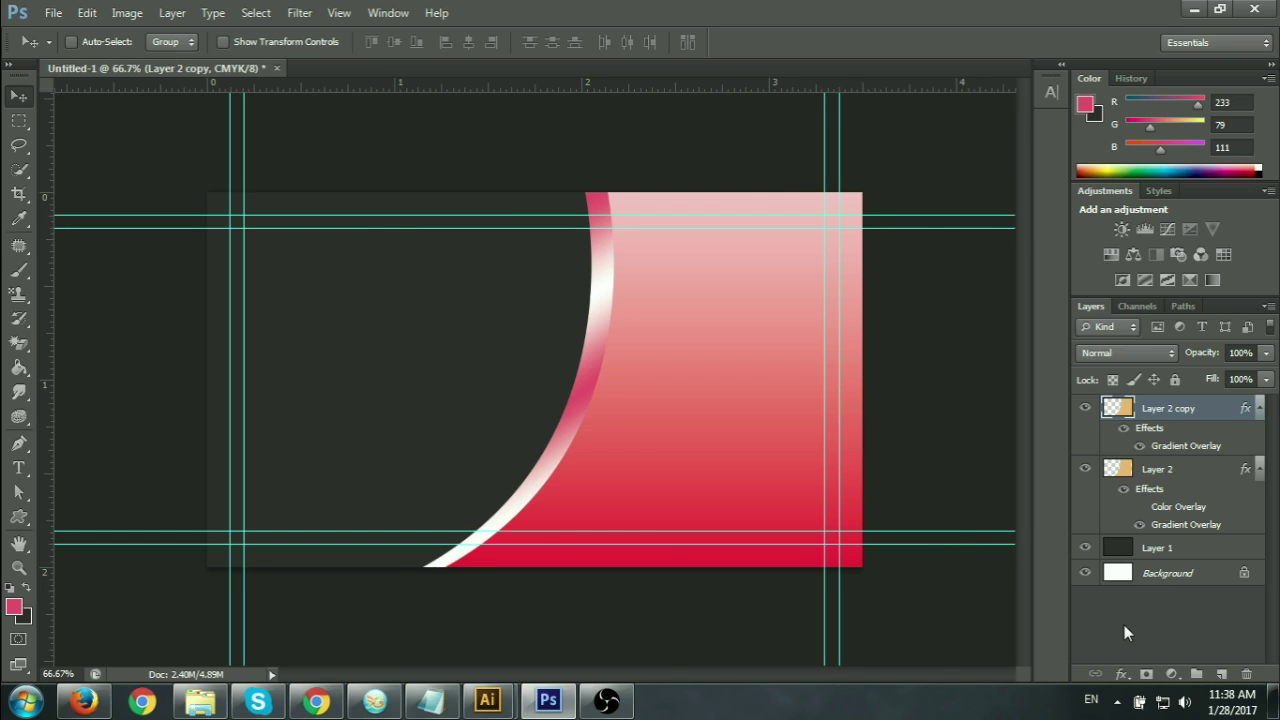
left_click(1139, 480)
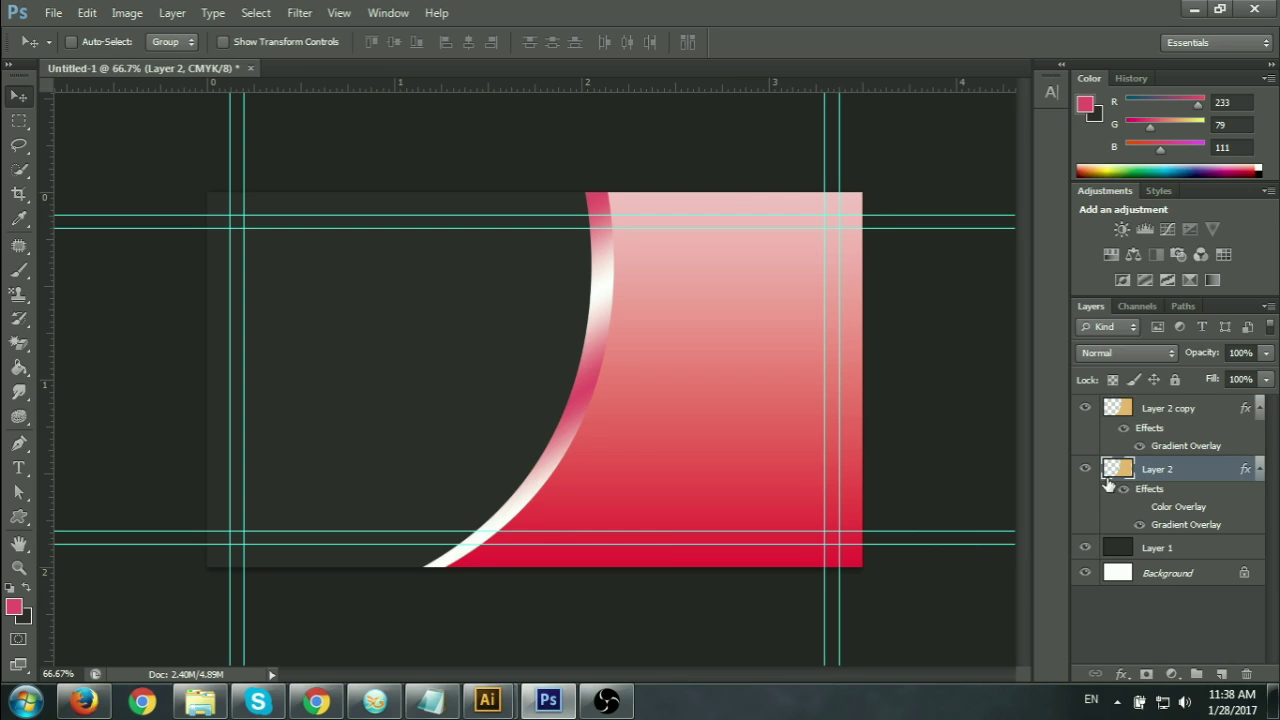
left_click(1085, 469)
key("ctrl+t")
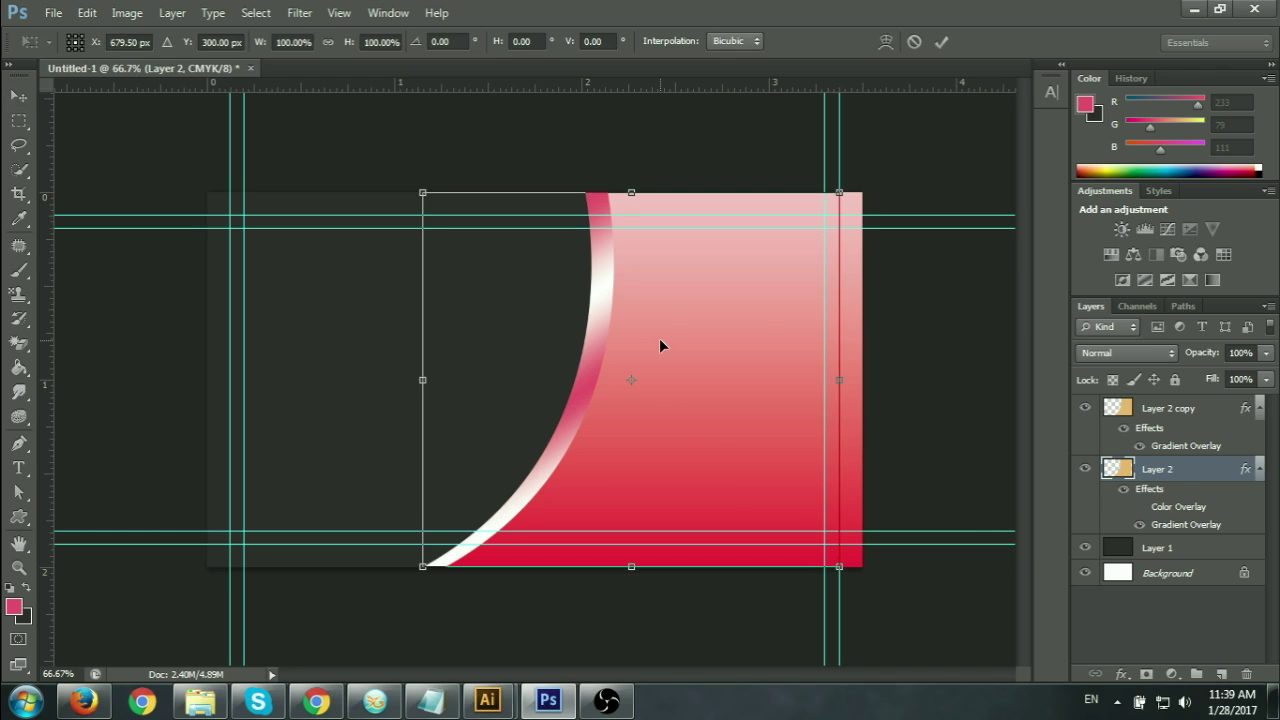
Skew Layer 2's band by sliding its bottom-left corner right, commit it, and select Layer 1.
right_click(660, 340)
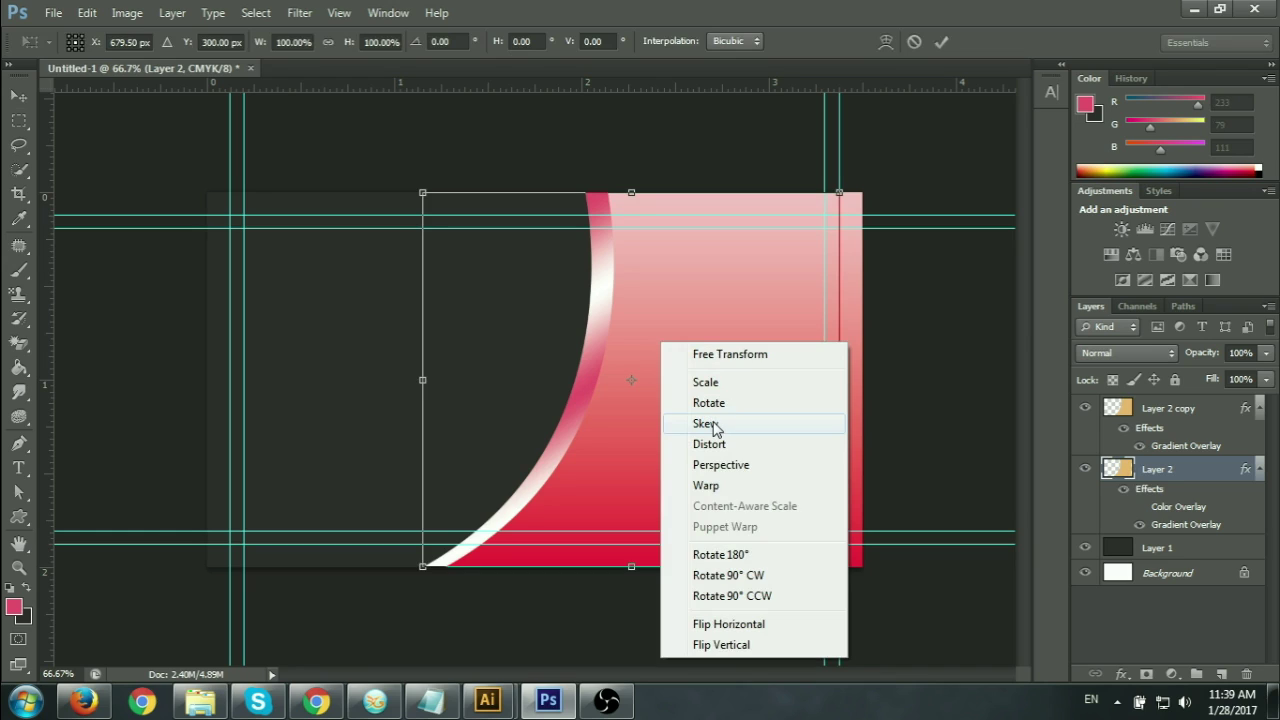
left_click(713, 426)
left_click_drag(422, 569, 447, 578)
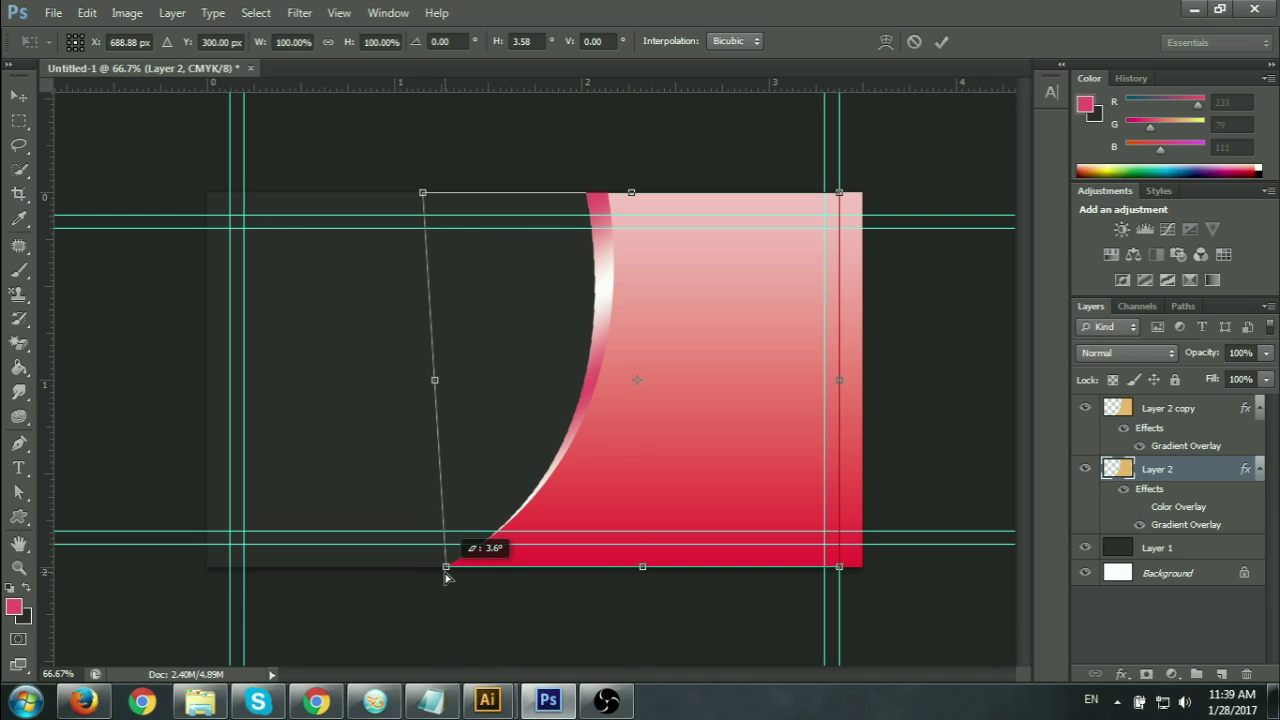
left_click(941, 41)
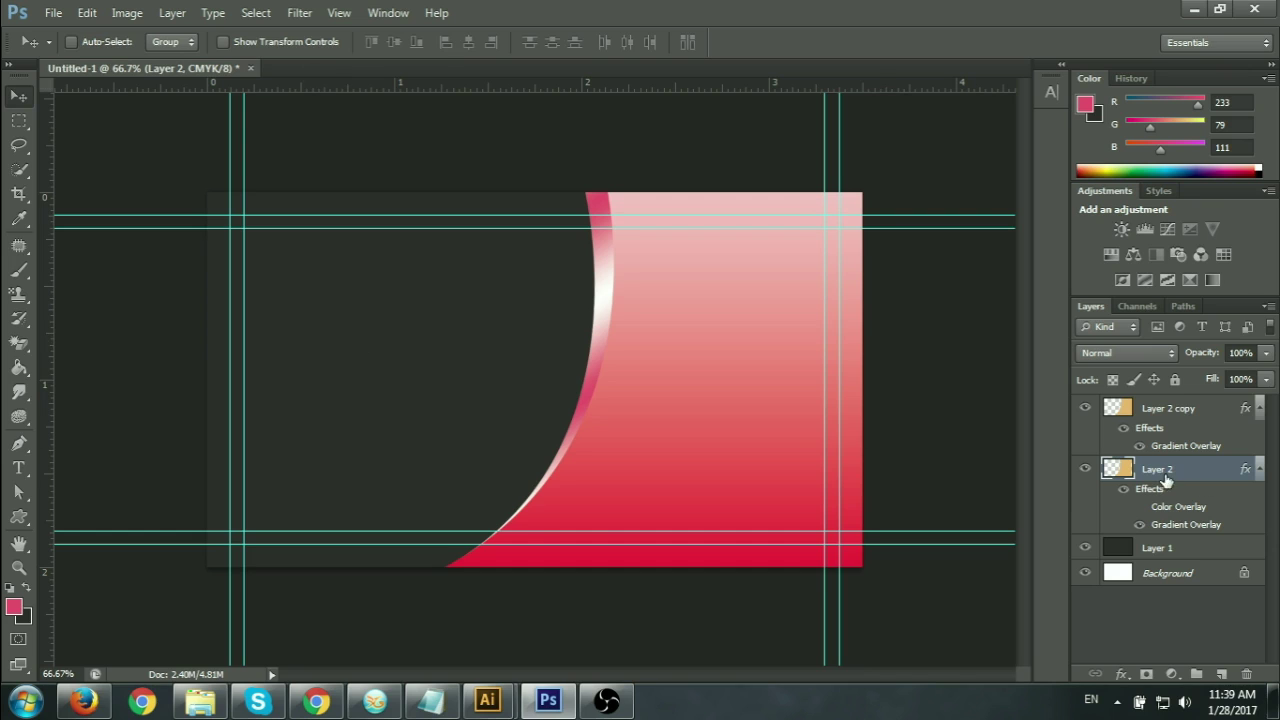
left_click(1115, 553)
left_click(1085, 548)
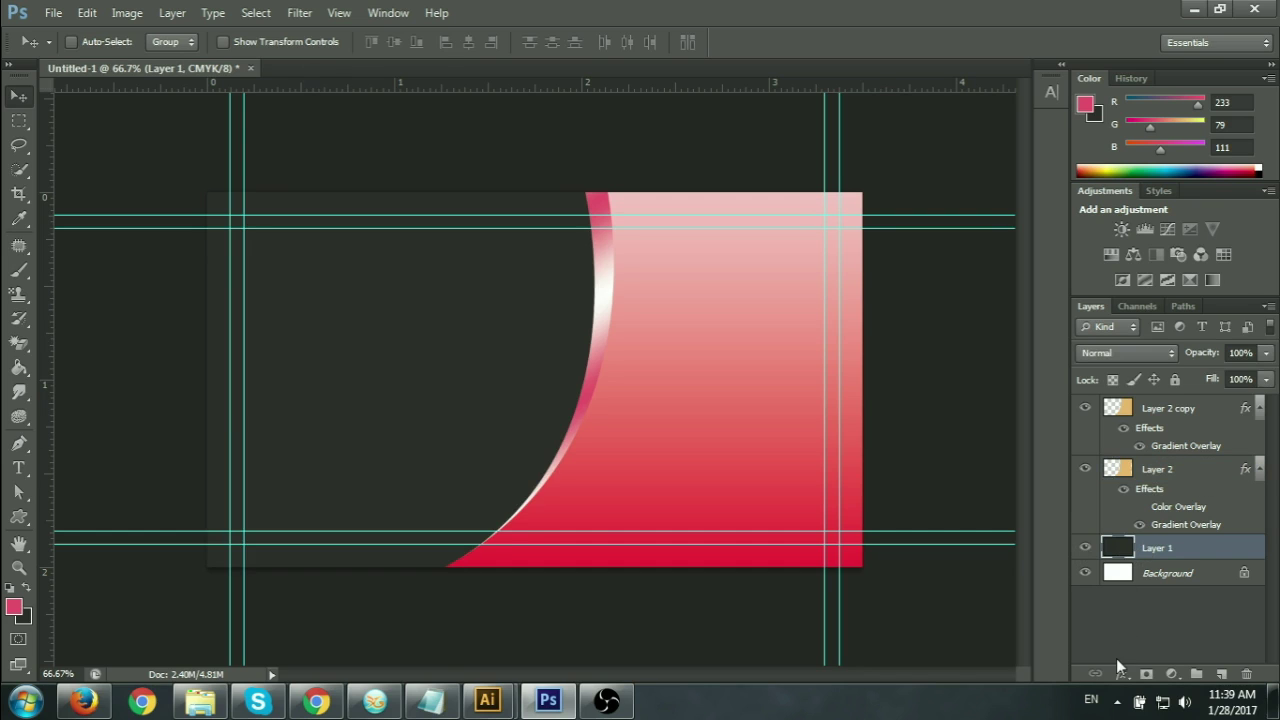
Add a Gradient Overlay to Layer 1 and open its gradient for editing.
left_click(1121, 674)
left_click(1178, 598)
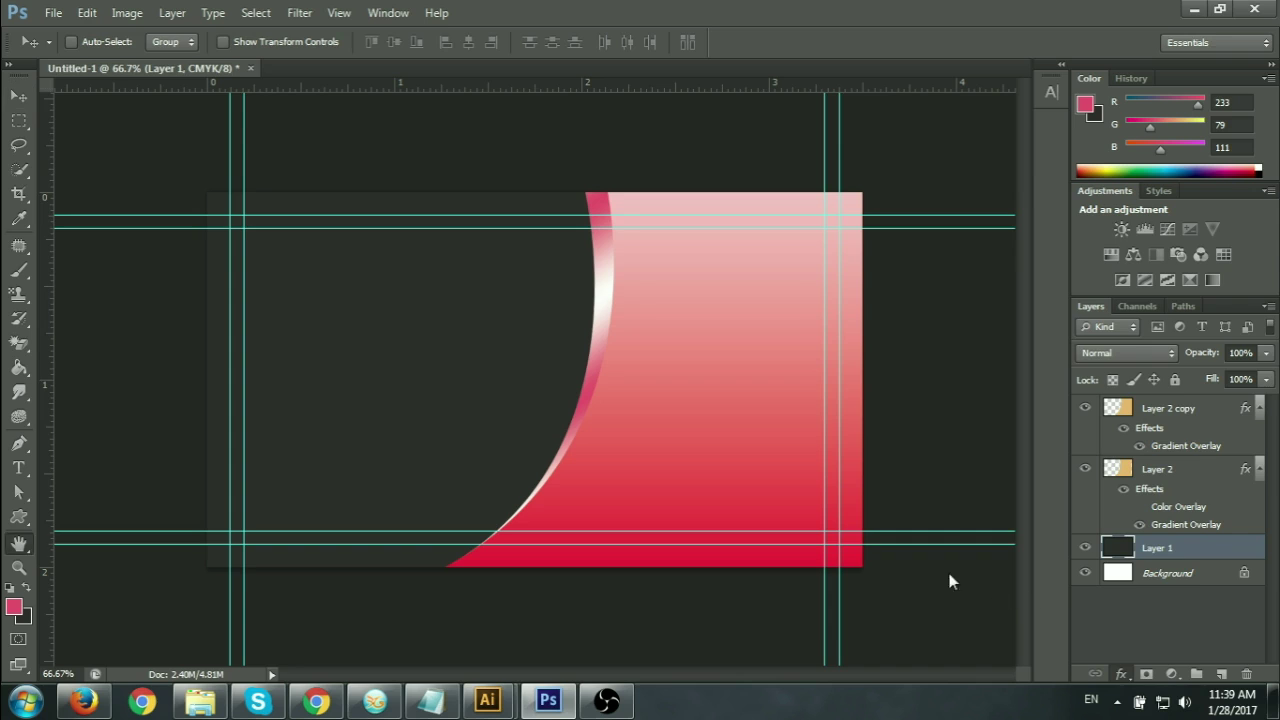
left_click_drag(750, 234, 875, 228)
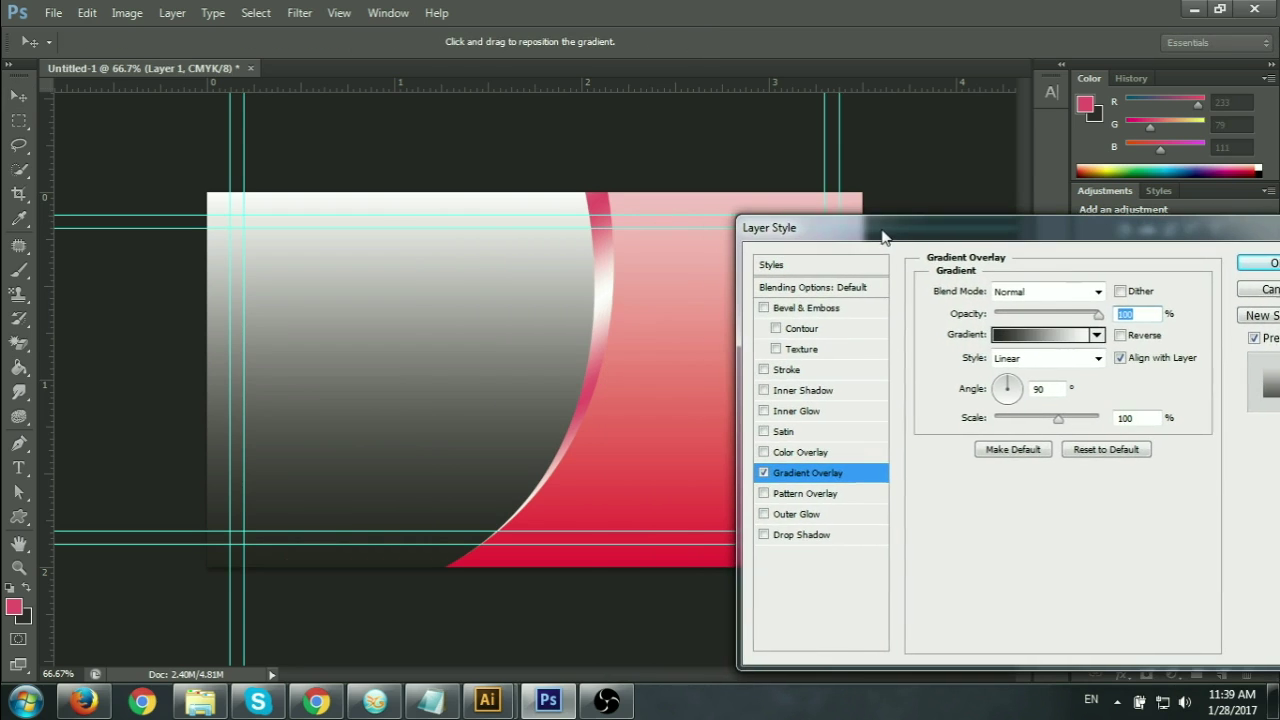
left_click(1045, 336)
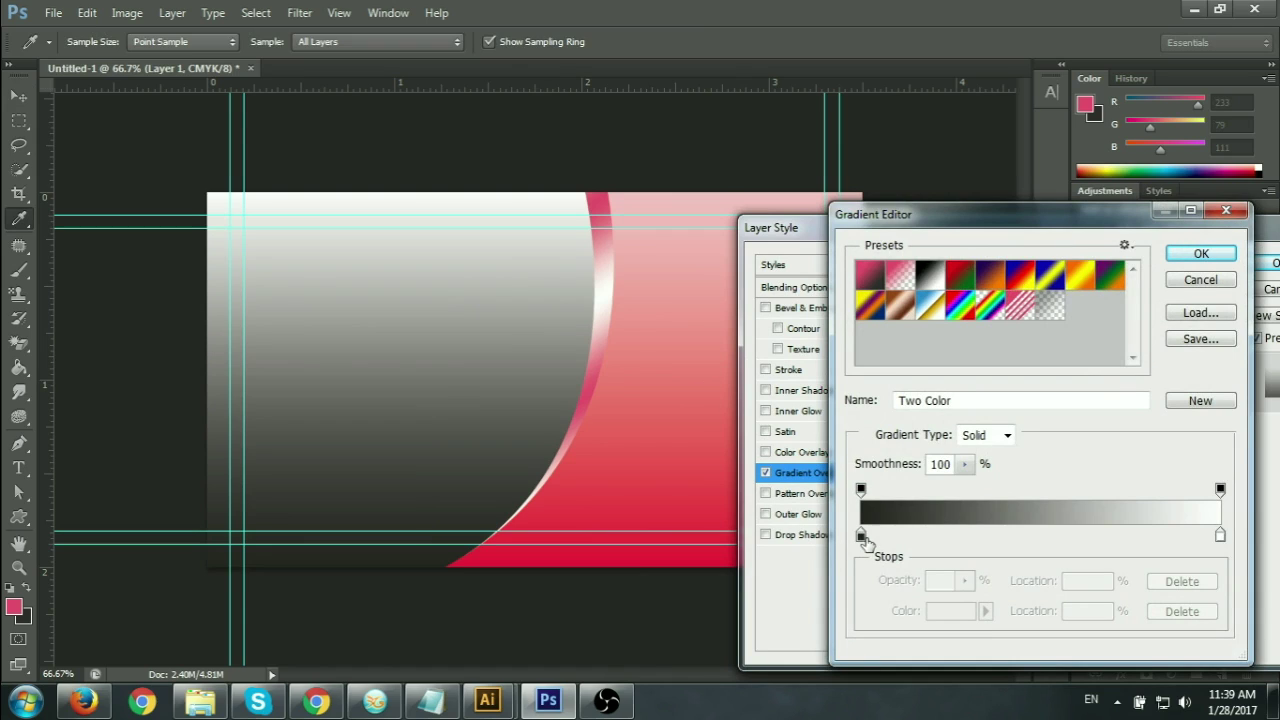
Set the background gradient's left stop to a pale pink sampled from the card.
left_click_drag(862, 537, 865, 537)
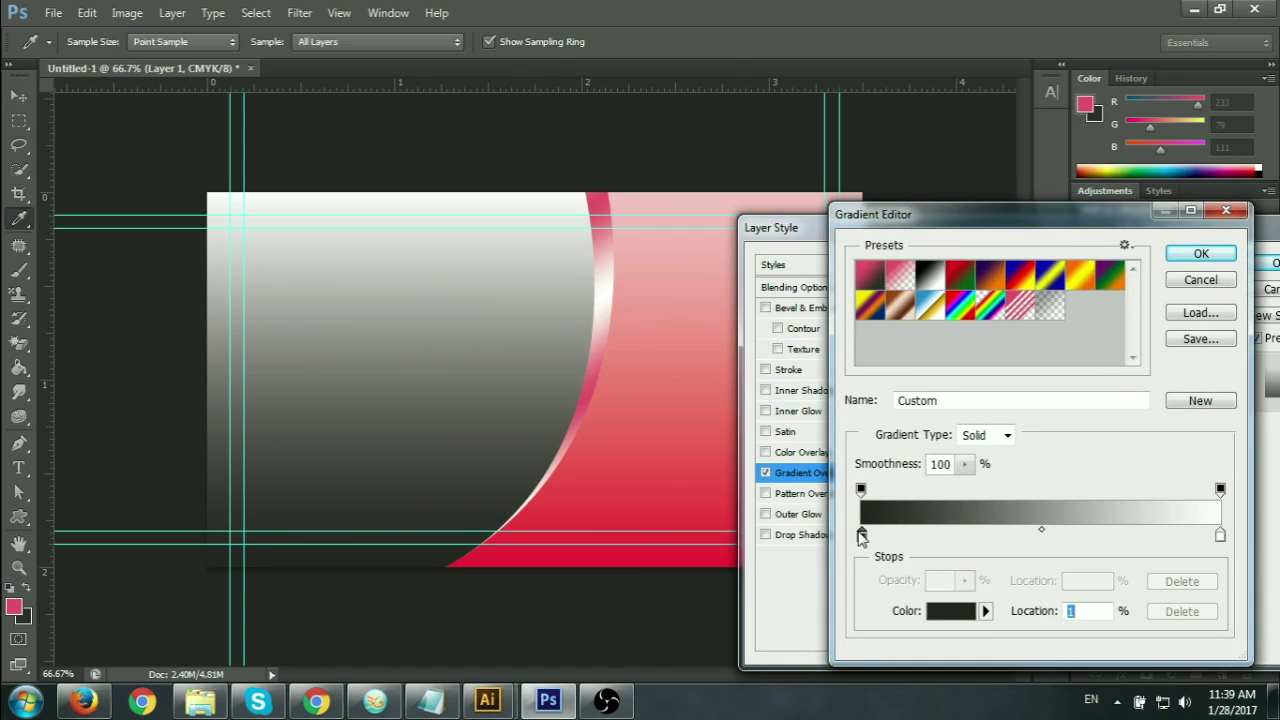
double_click(862, 537)
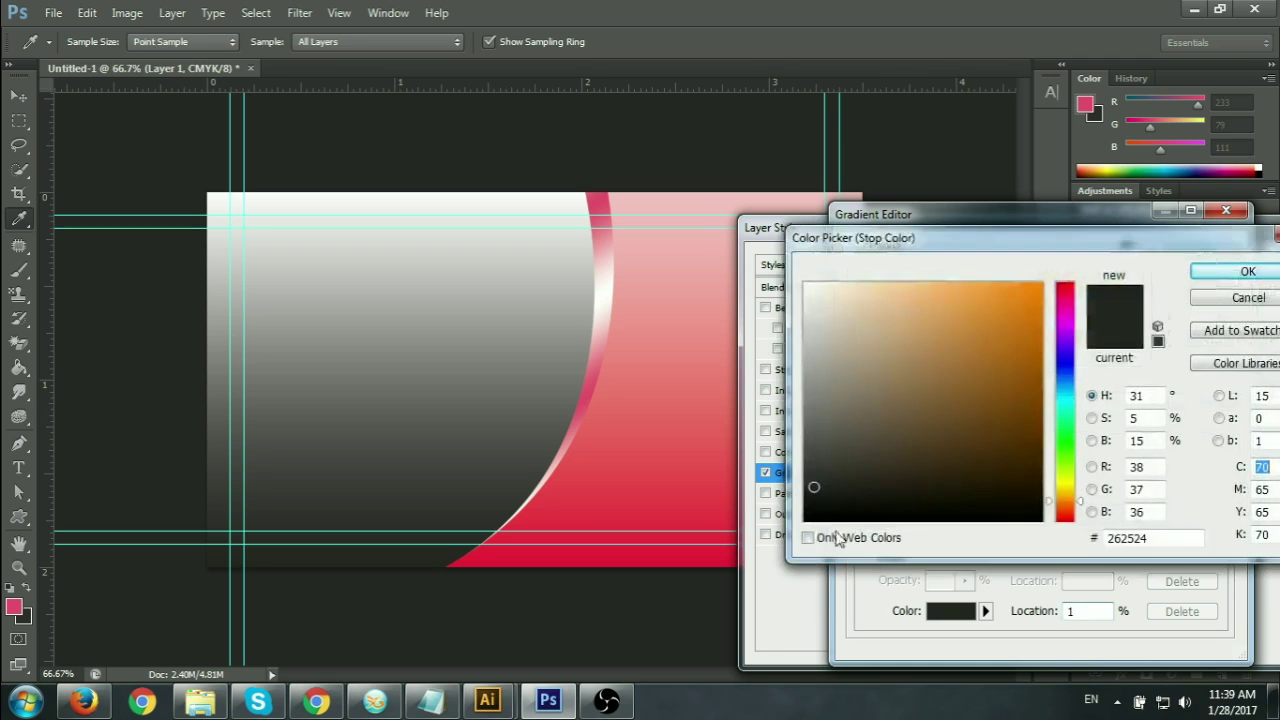
left_click(697, 215)
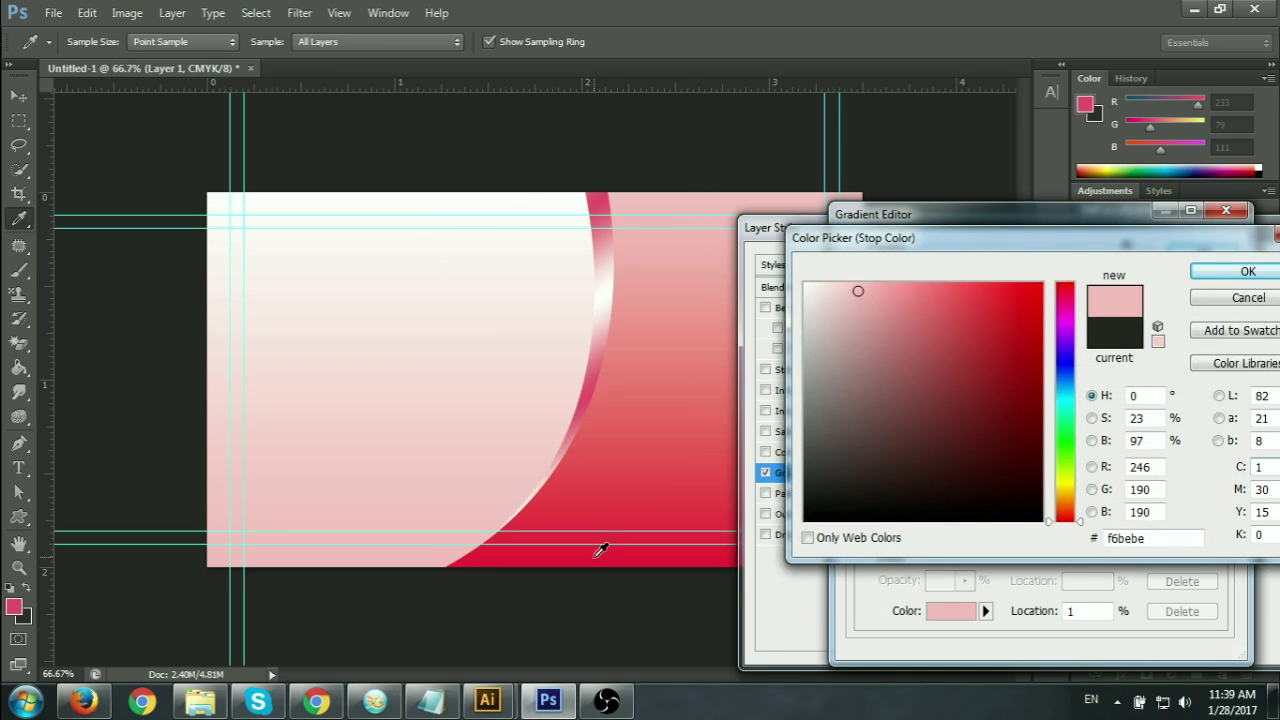
left_click(598, 548)
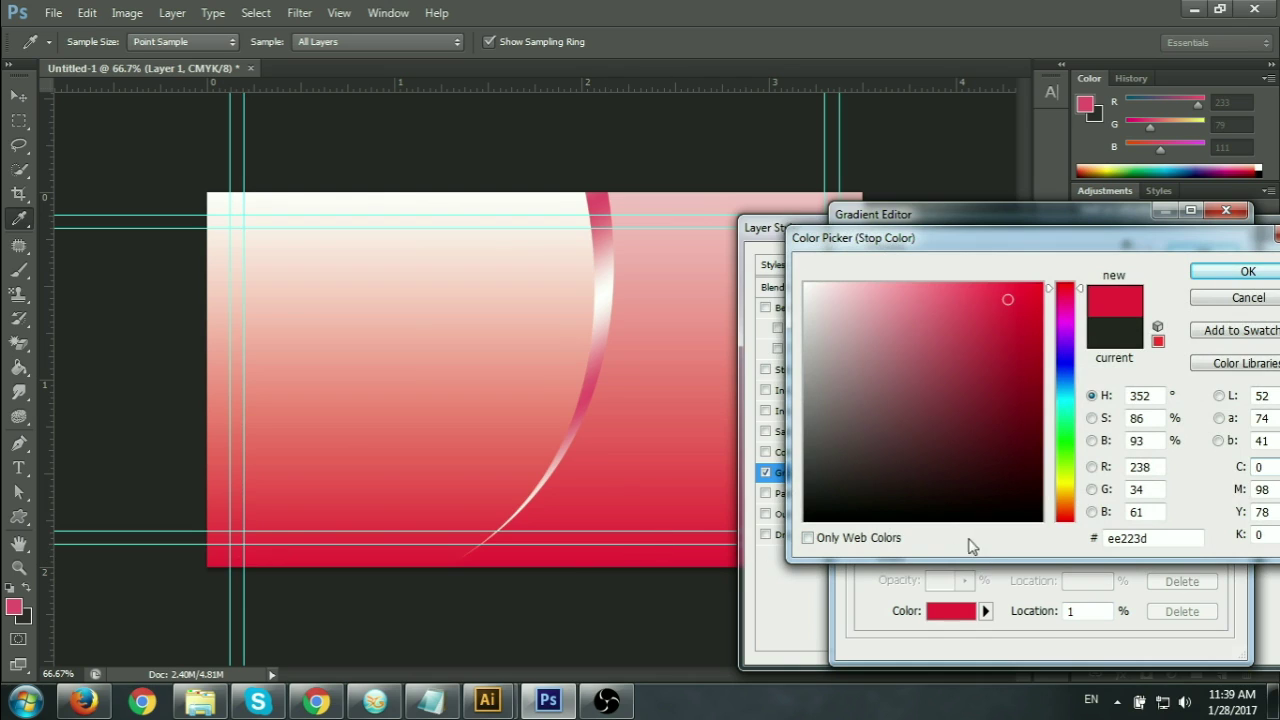
left_click(667, 260)
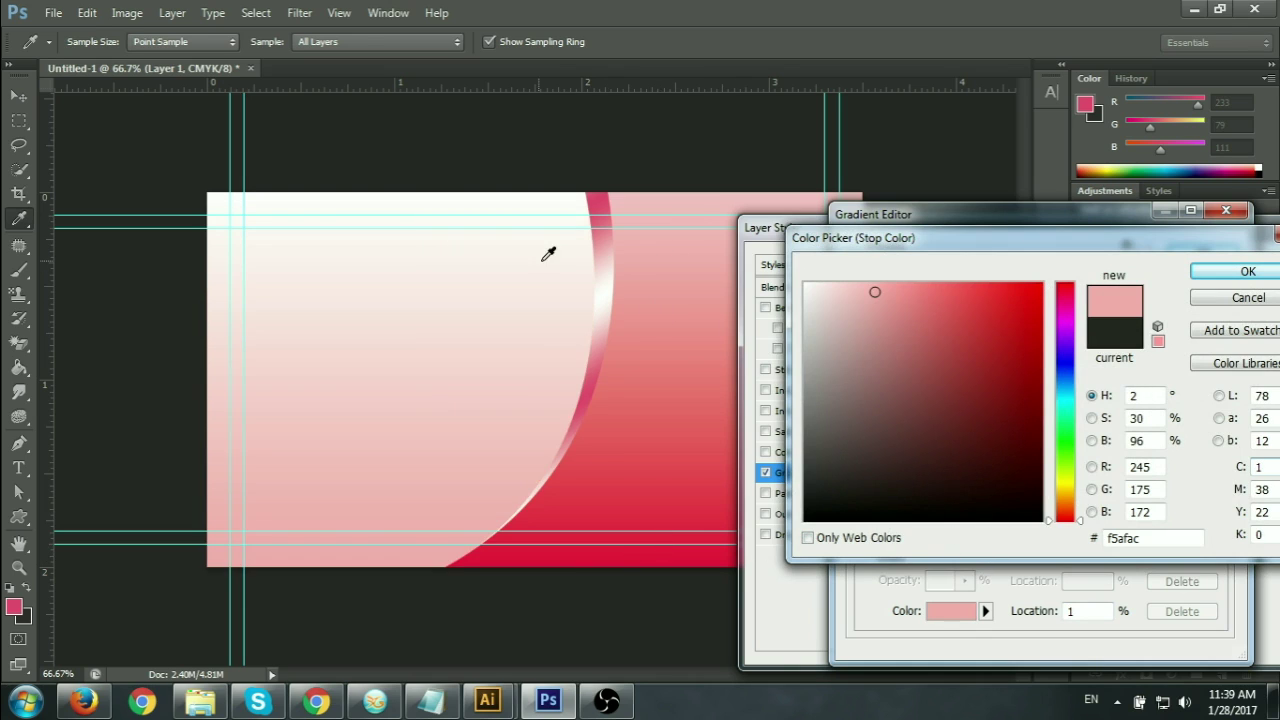
left_click(606, 260)
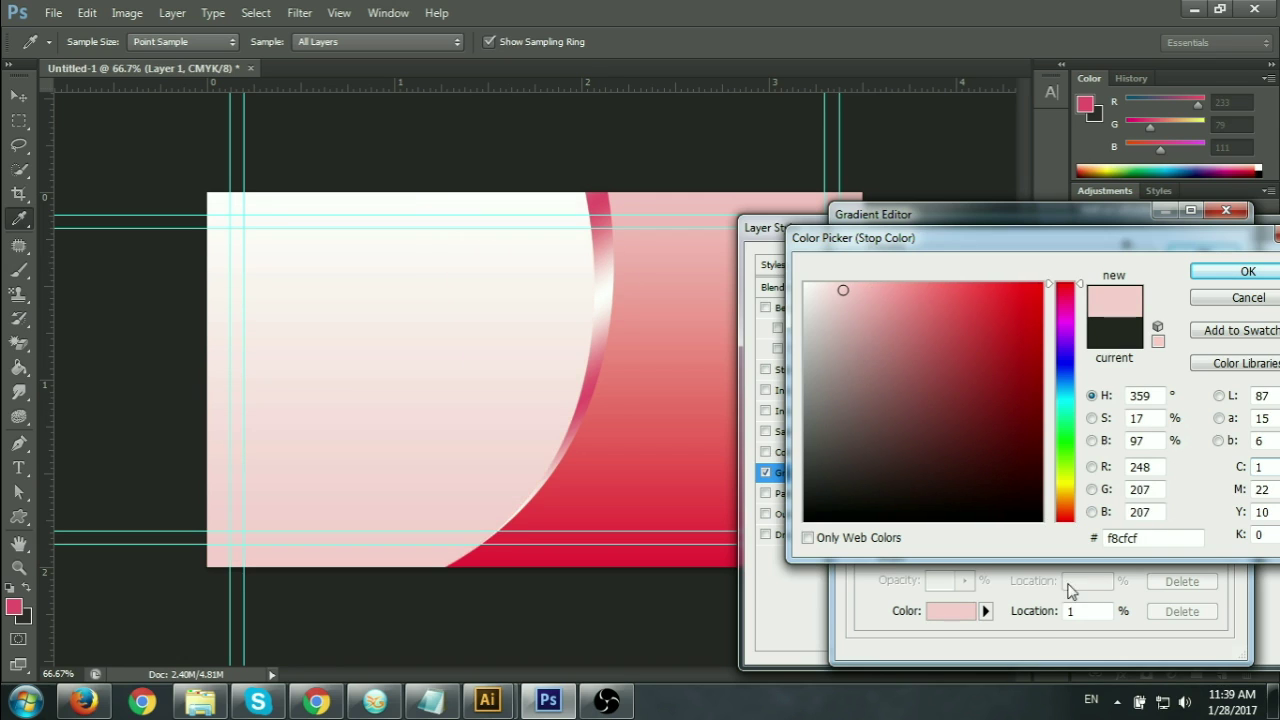
left_click(867, 286)
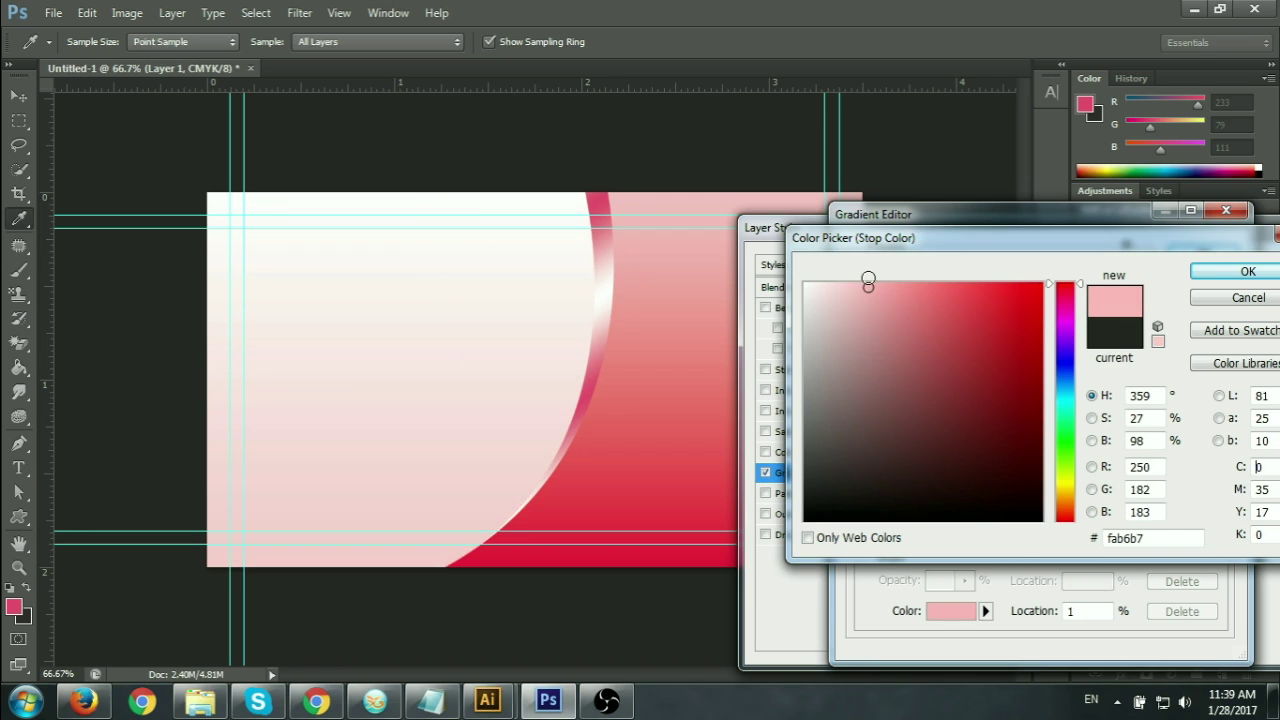
left_click(1247, 271)
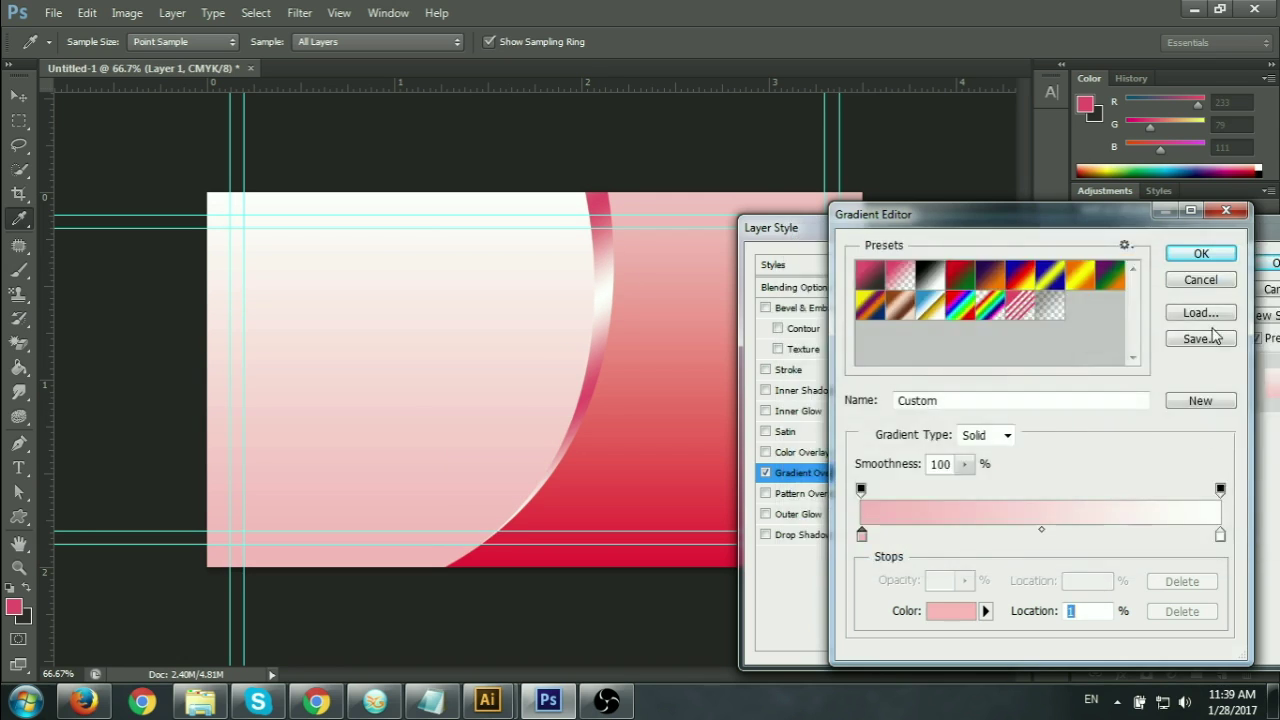
Set the right stop to a fully saturated vivid red and apply the background gradient.
double_click(1220, 535)
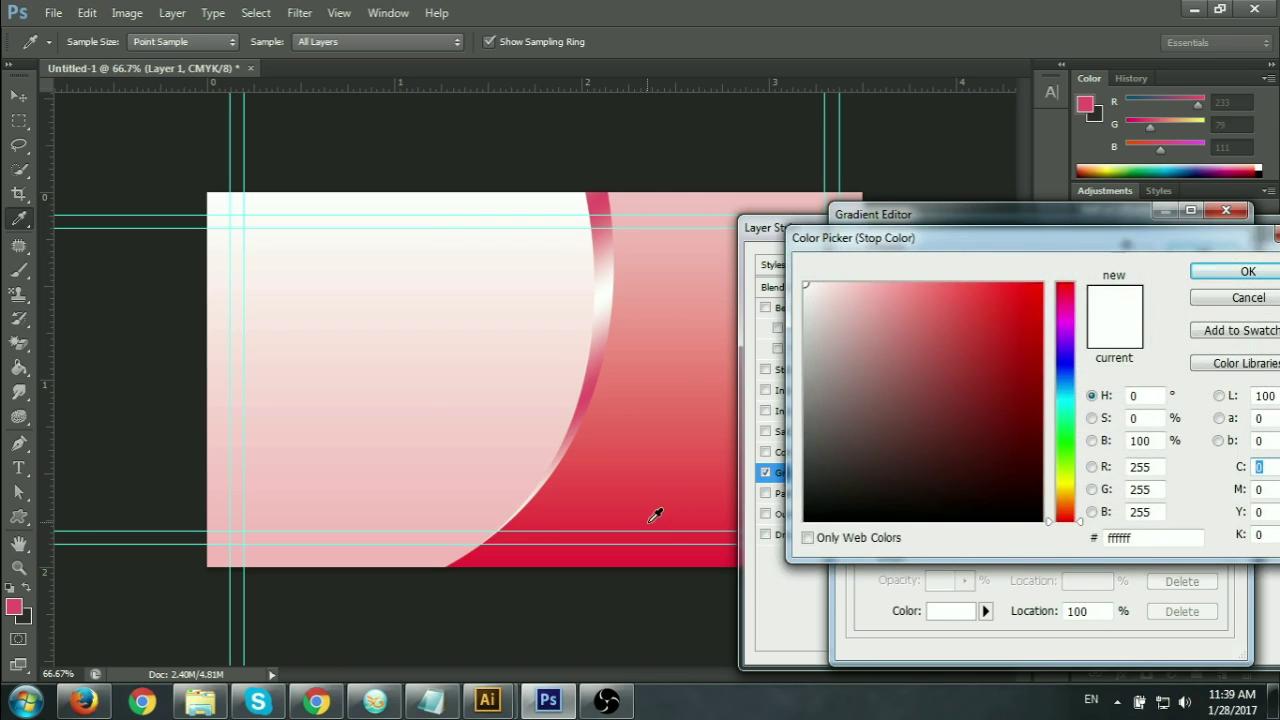
left_click(618, 546)
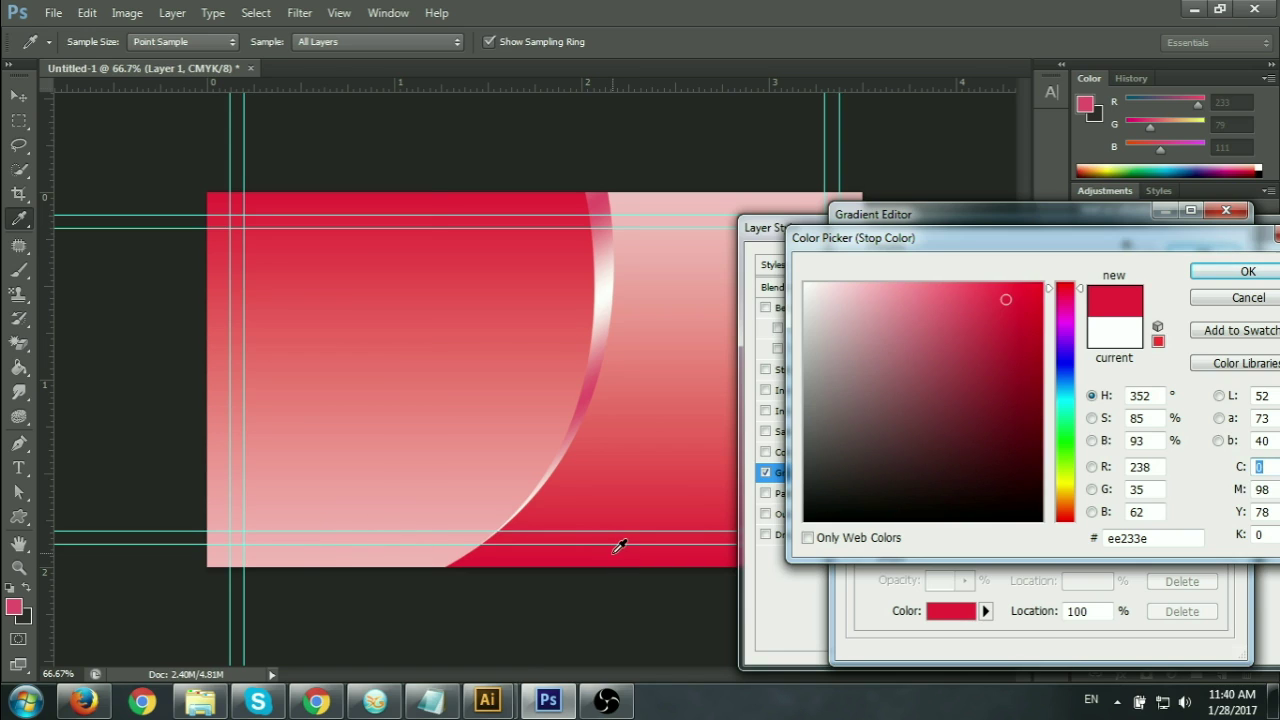
left_click(708, 566)
left_click(634, 548)
left_click(588, 545)
left_click_drag(1001, 298, 1065, 272)
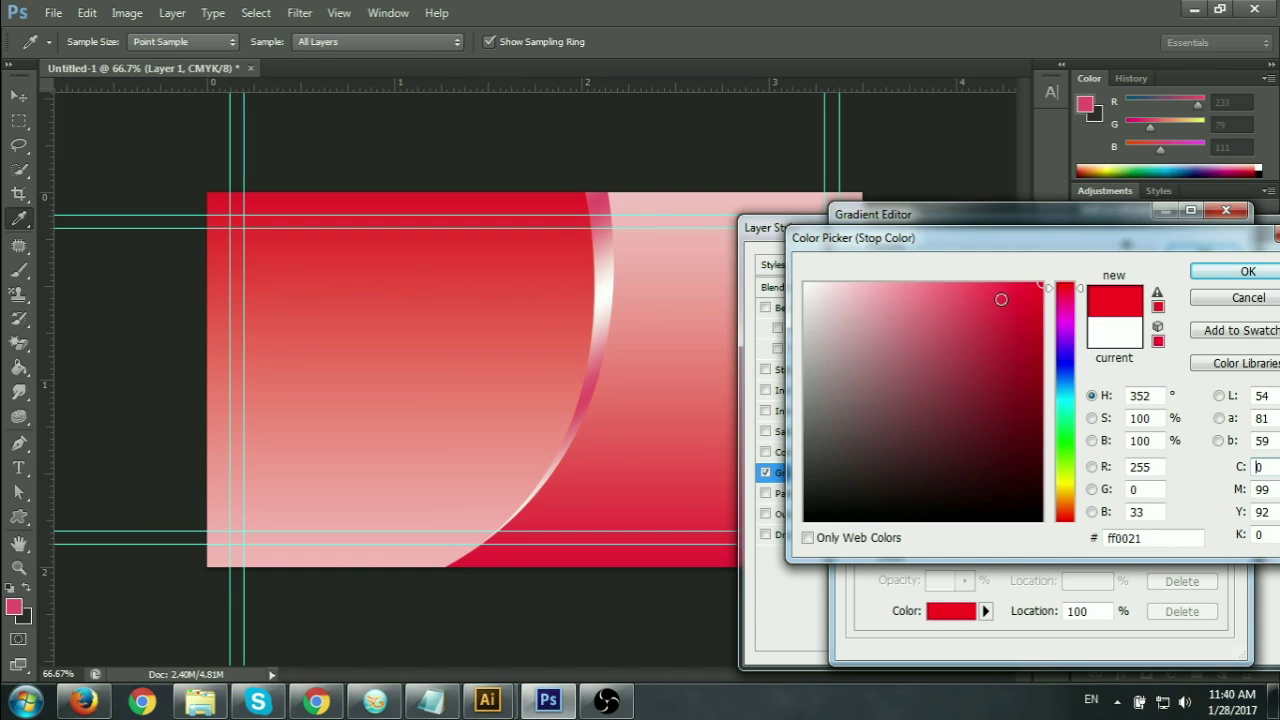
left_click_drag(1001, 299, 1225, 288)
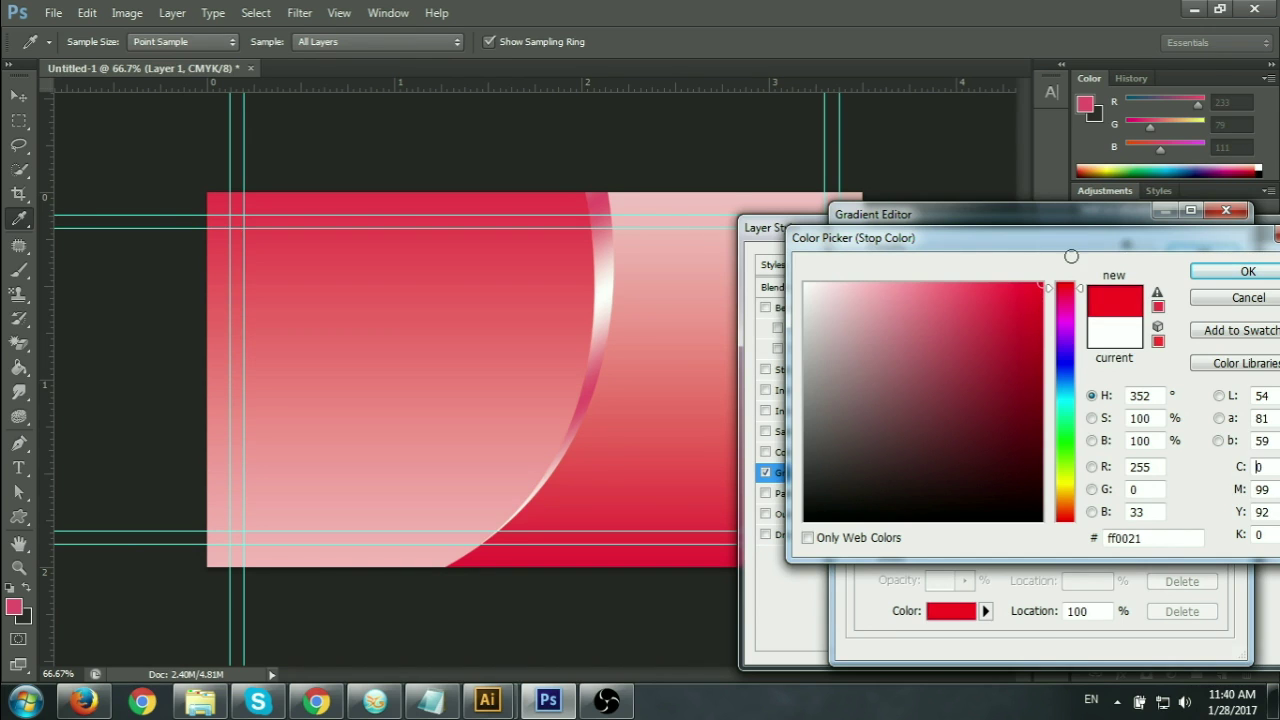
left_click(1230, 272)
left_click(1205, 252)
key("Return")
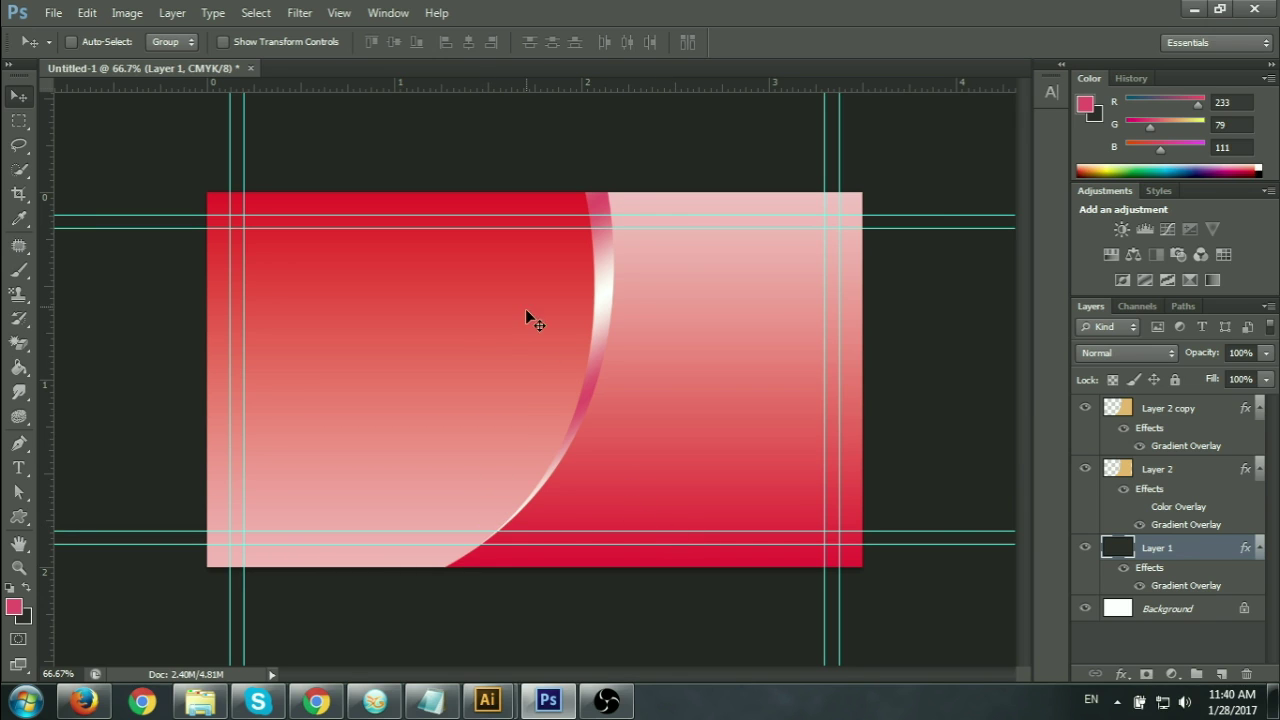
Resample the right stop's red from the card and reapply the background gradient overlay.
double_click(1187, 590)
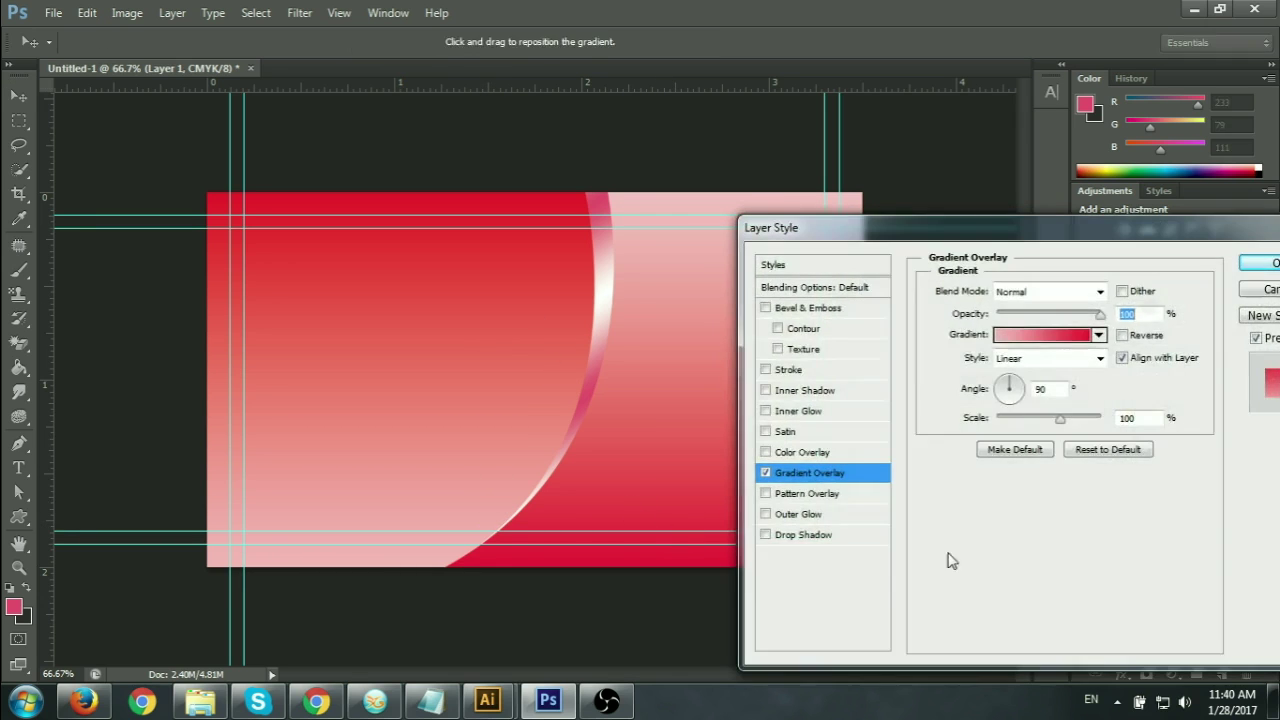
left_click(1055, 334)
left_click(1221, 537)
double_click(1221, 537)
left_click_drag(606, 552, 660, 556)
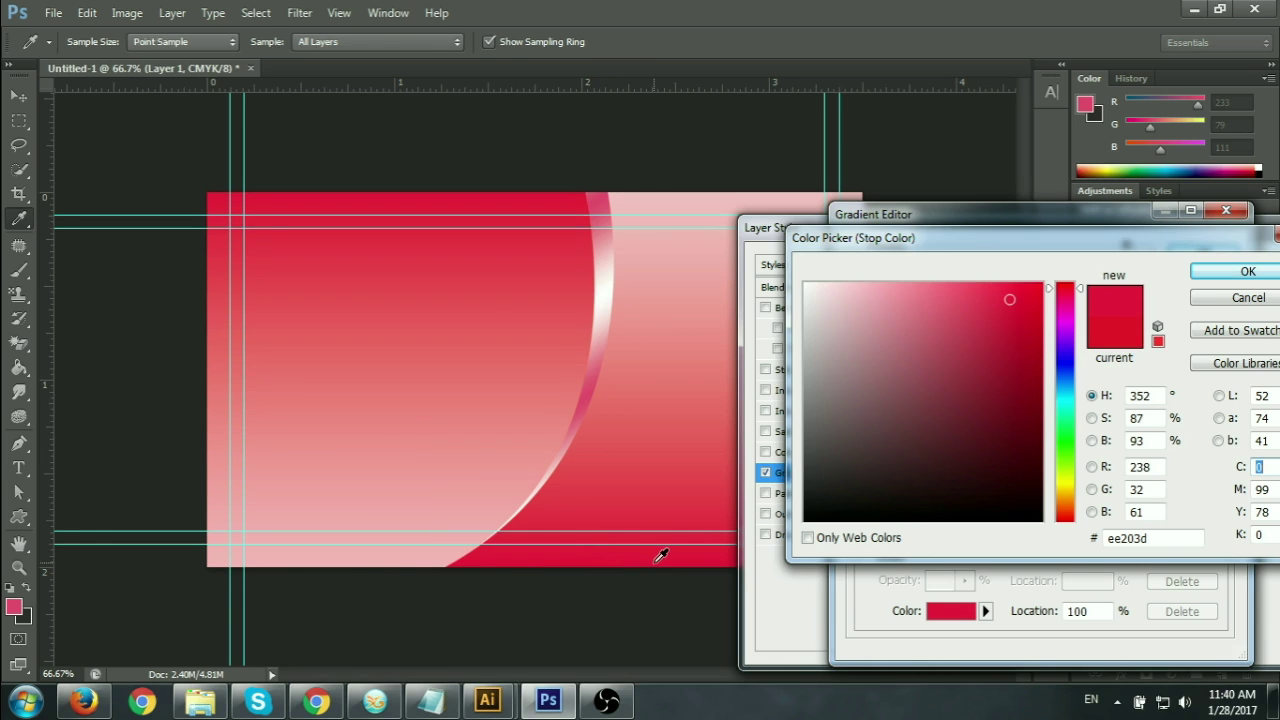
left_click(1209, 270)
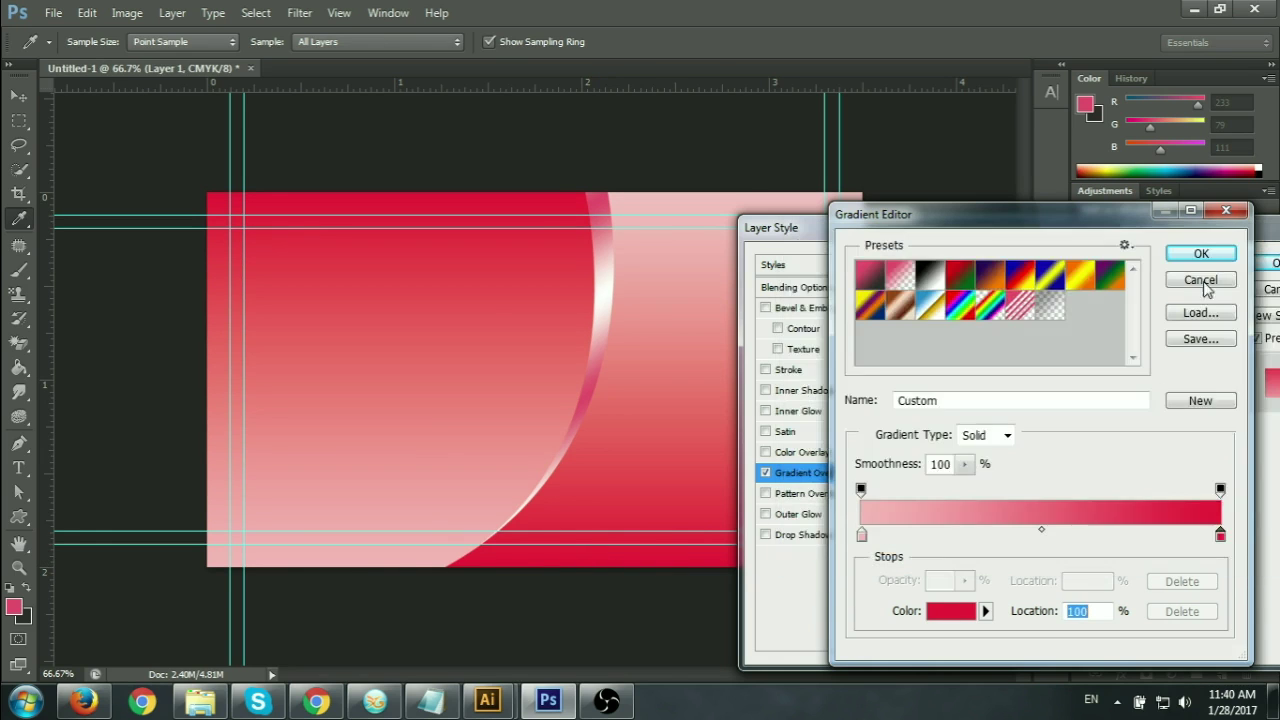
left_click(1201, 253)
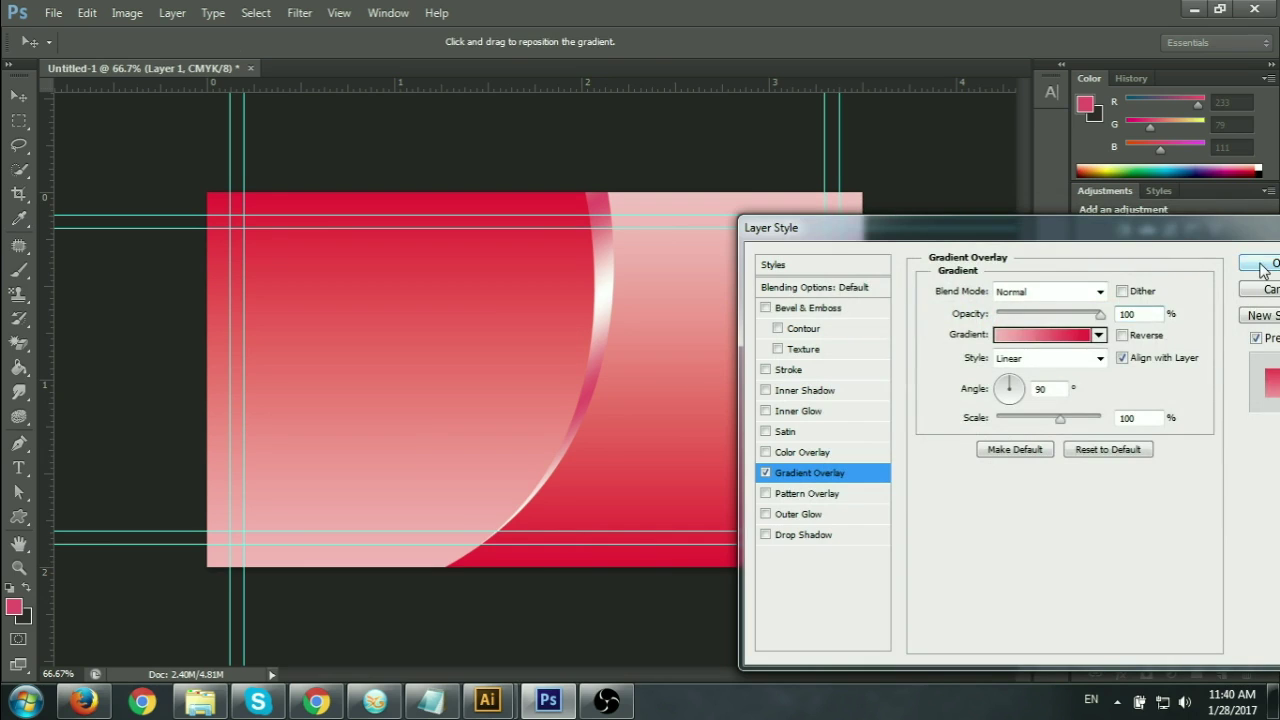
left_click(1262, 265)
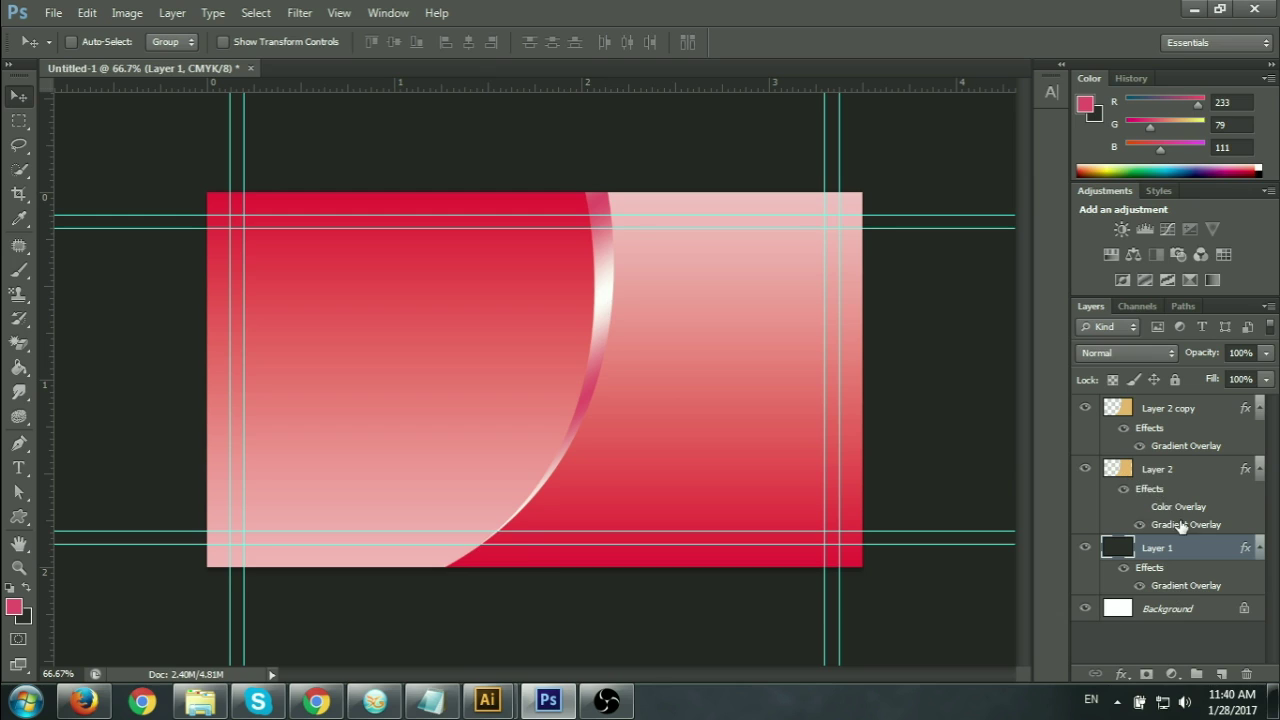
Select Layer 2, the arc band, and switch off its Color Overlay effect.
left_click(1085, 408)
left_click(1131, 476)
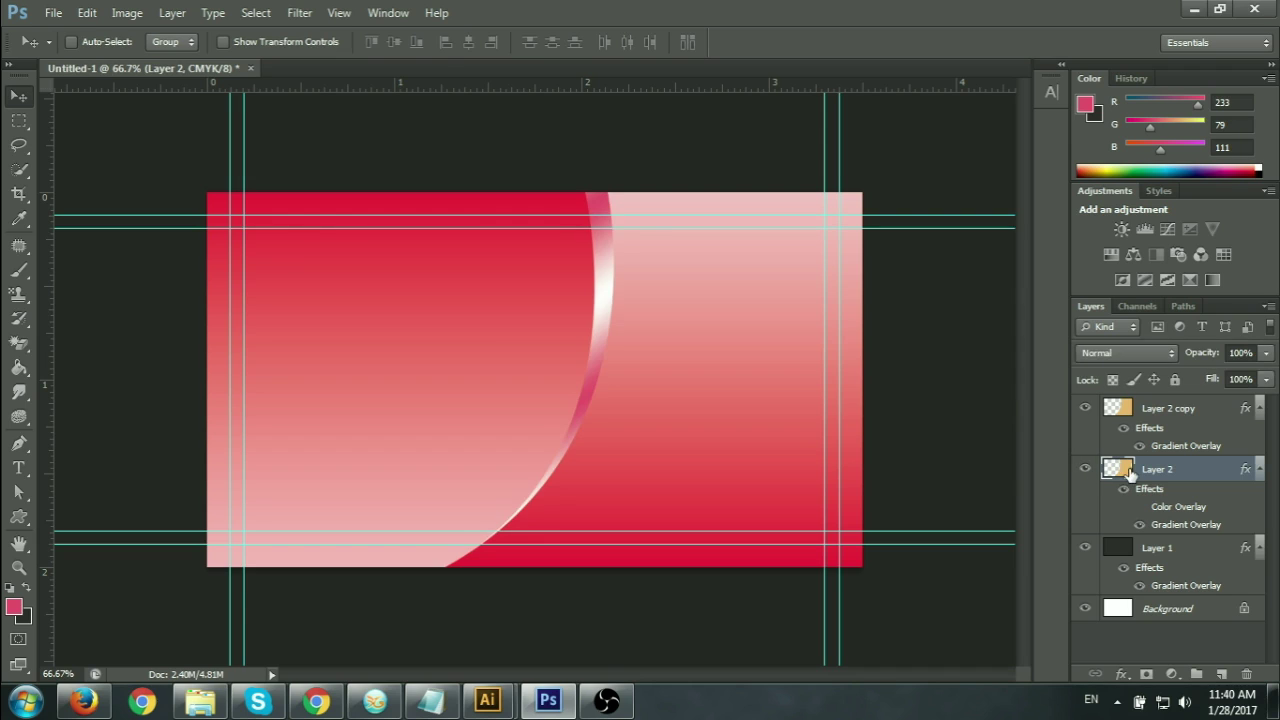
left_click(1140, 507)
Add a light drop shadow to the arc: angle -15°, lower opacity, spread 13, size 6.
double_click(1176, 526)
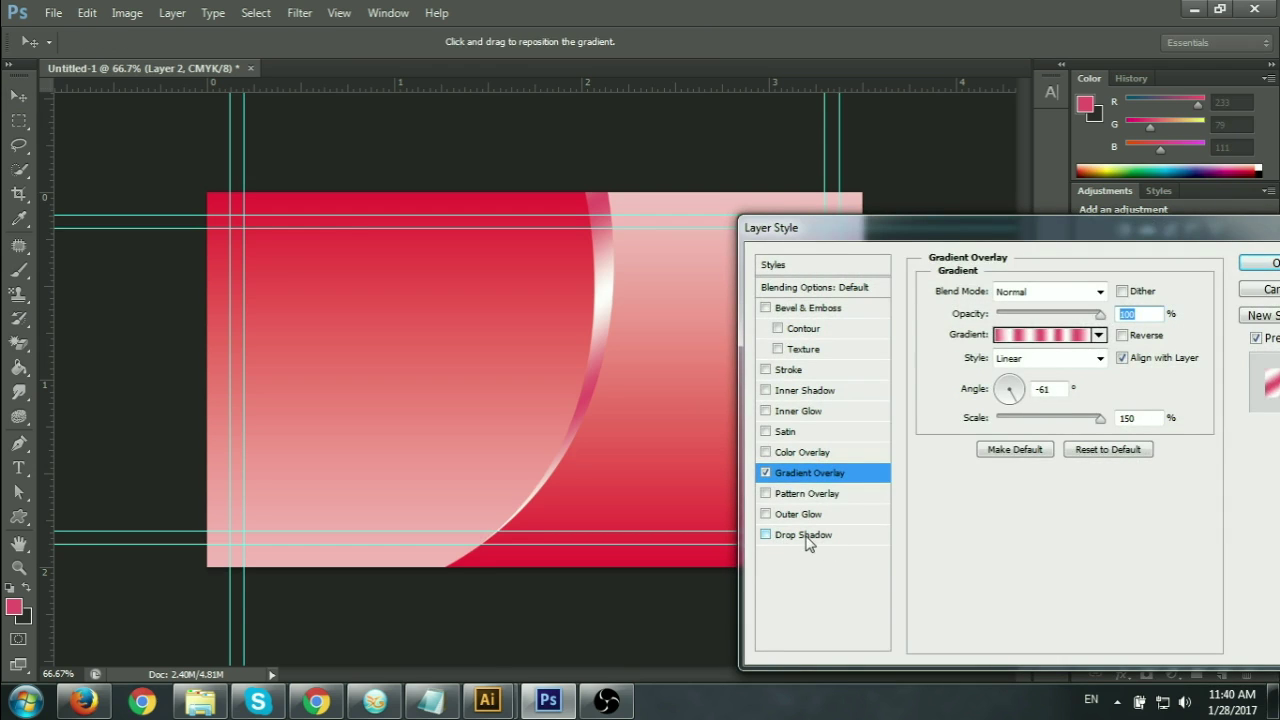
left_click(806, 541)
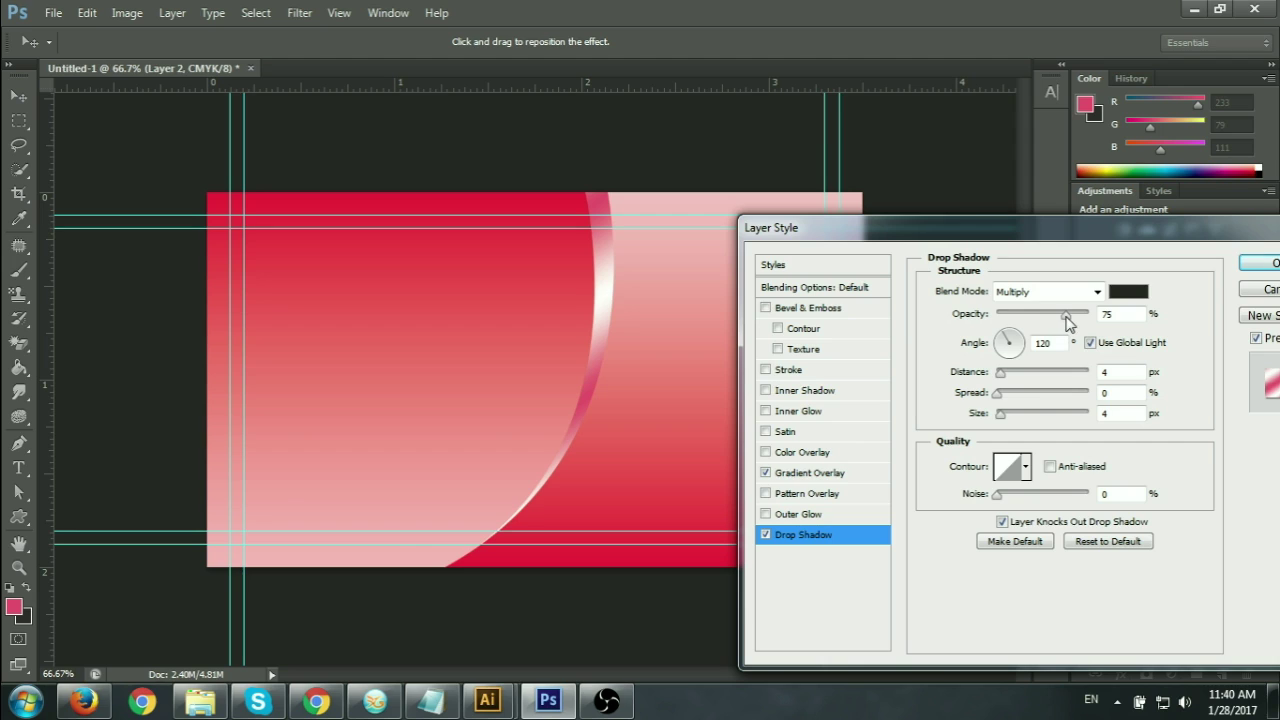
left_click_drag(1008, 358, 1020, 352)
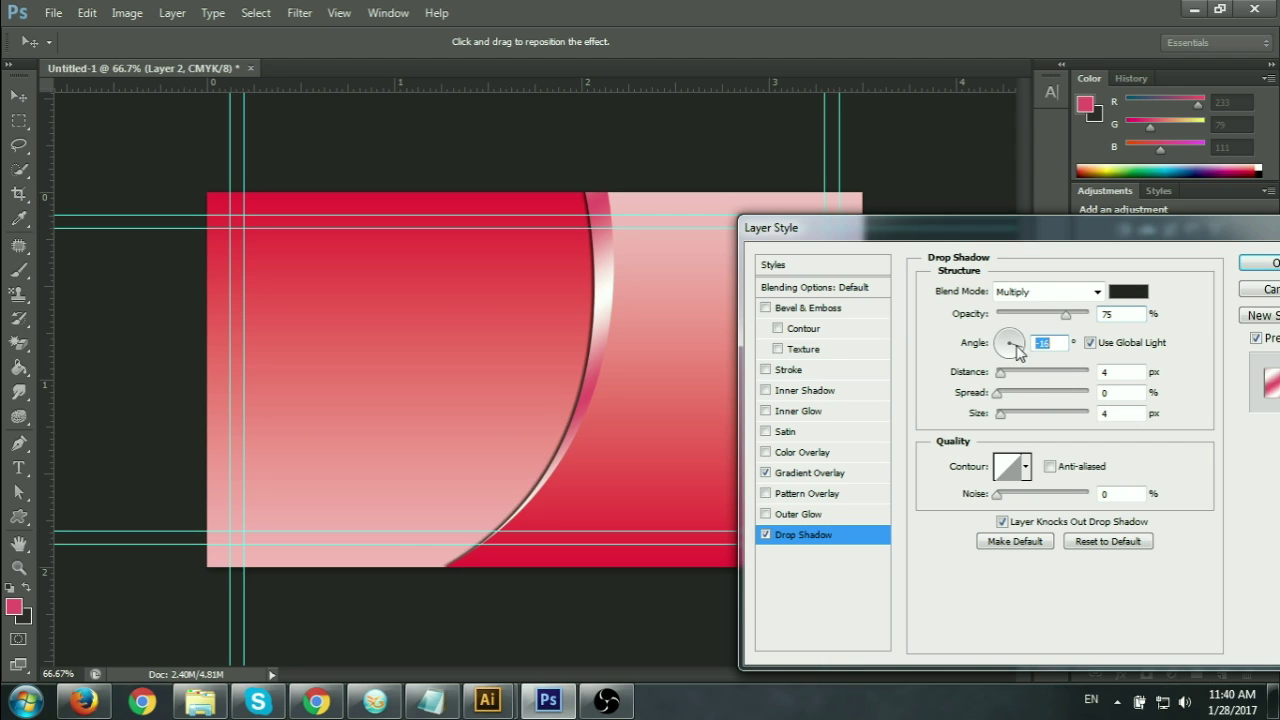
left_click_drag(1017, 347, 1024, 351)
left_click_drag(1026, 352, 1022, 356)
mouse_move(1002, 413)
left_mouse_down()
mouse_move(1007, 376)
mouse_move(1002, 388)
left_mouse_up()
left_click(1001, 391)
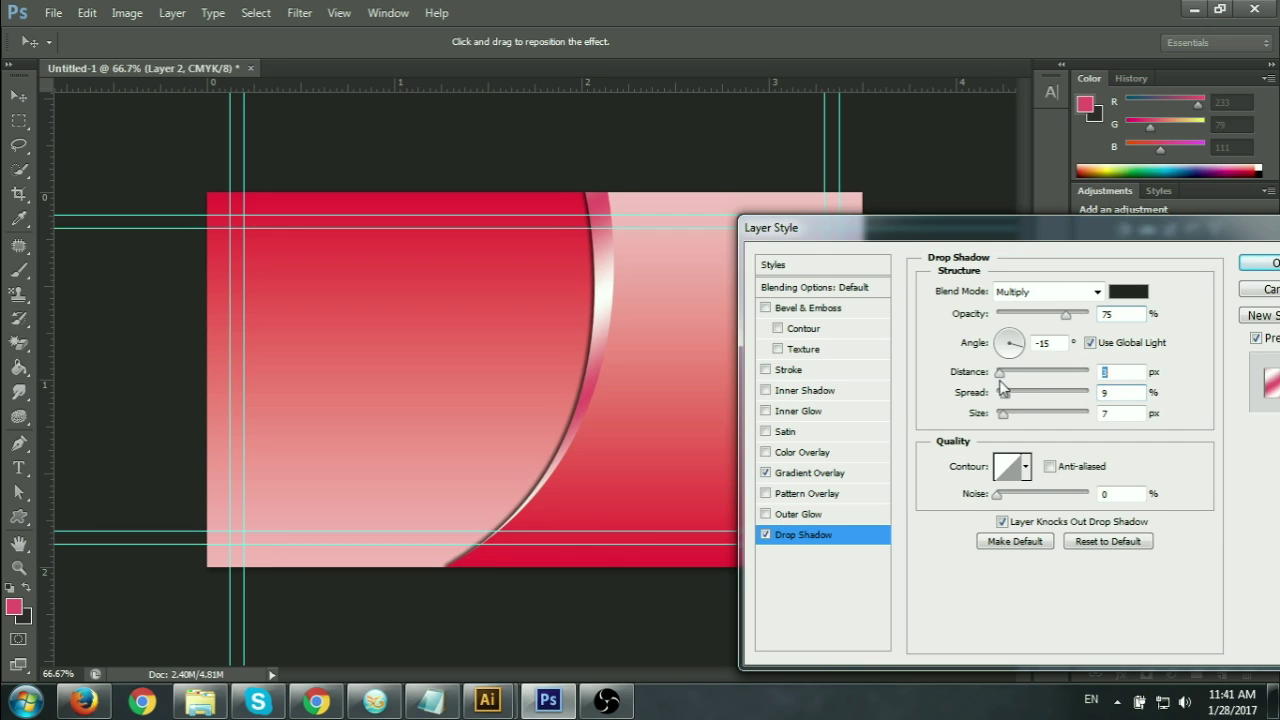
mouse_move(1066, 314)
left_mouse_down()
mouse_move(1031, 316)
mouse_move(1036, 334)
left_mouse_up()
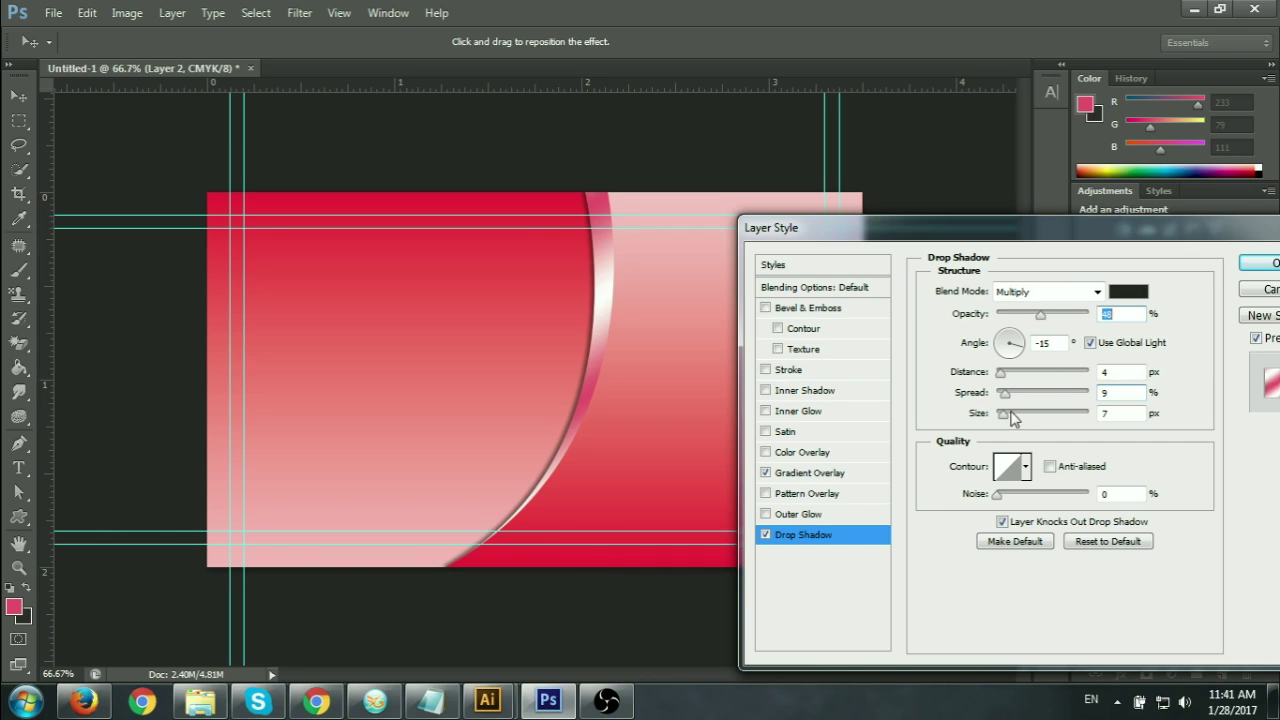
left_click_drag(1001, 412, 1003, 414)
left_click_drag(1004, 393, 1011, 399)
left_click(1256, 265)
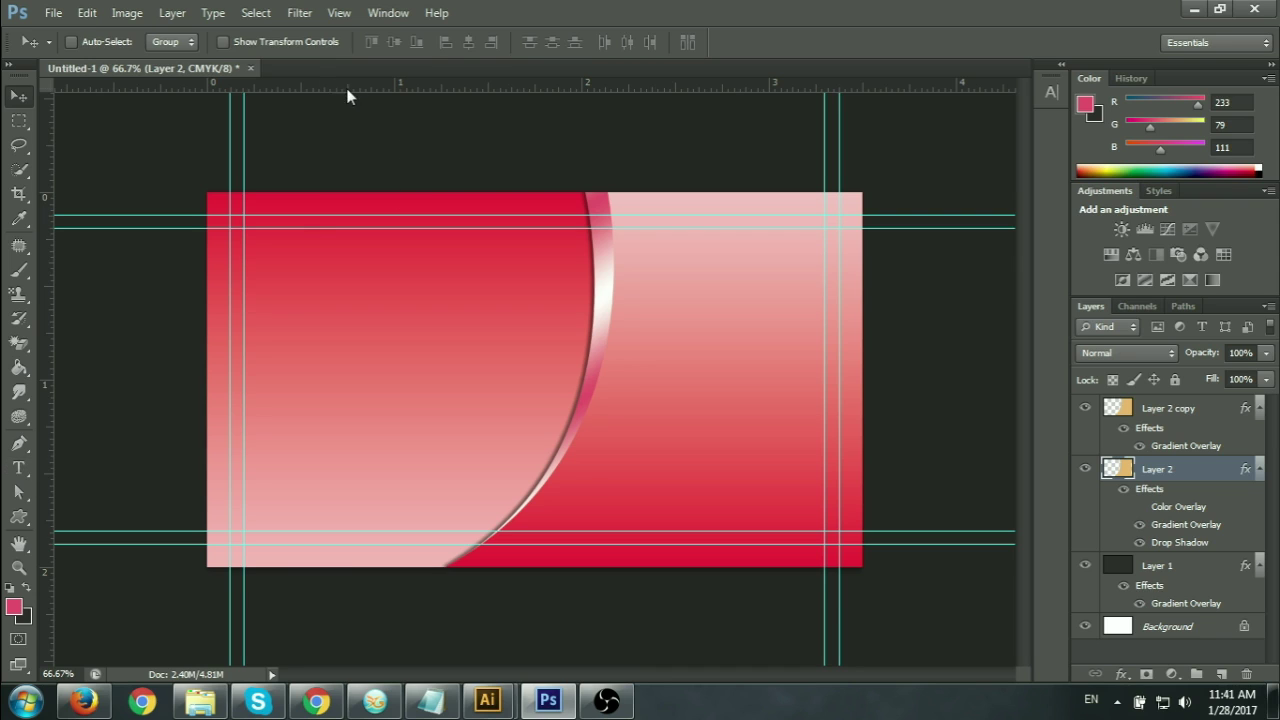
Select the Custom Shape tool and browse the Shape picker's library of shapes.
left_click(20, 520)
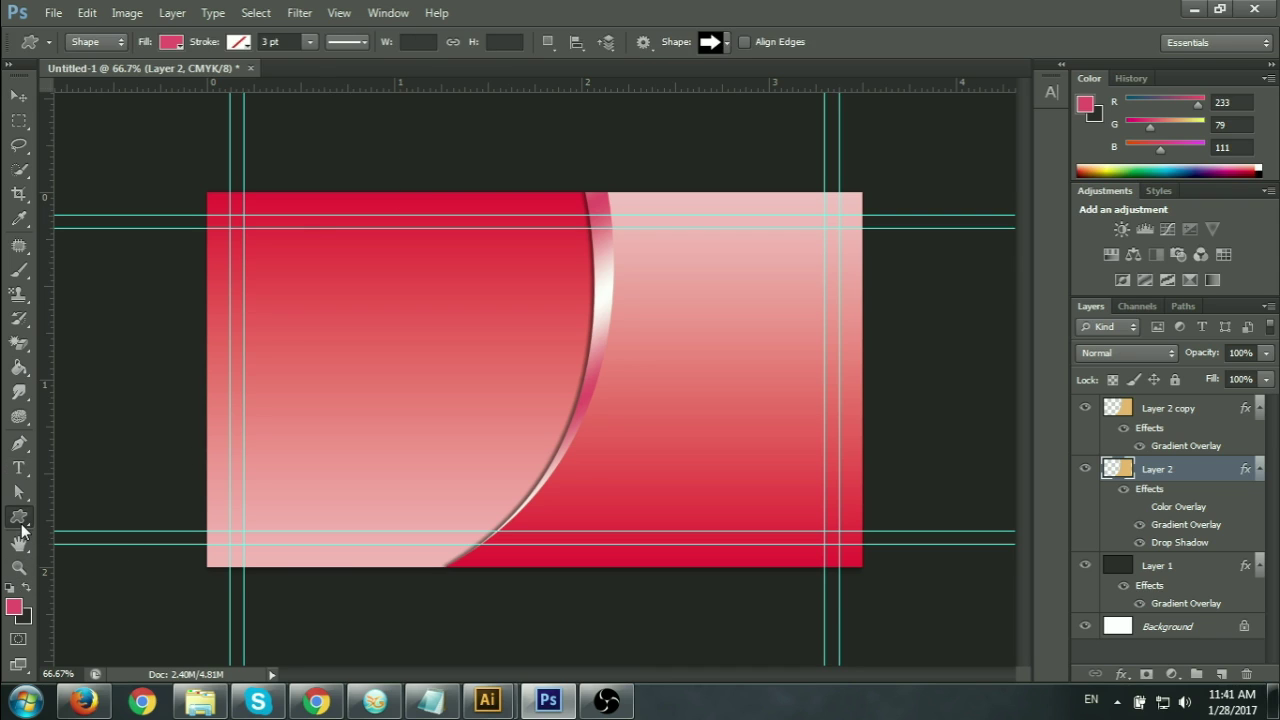
left_click(727, 41)
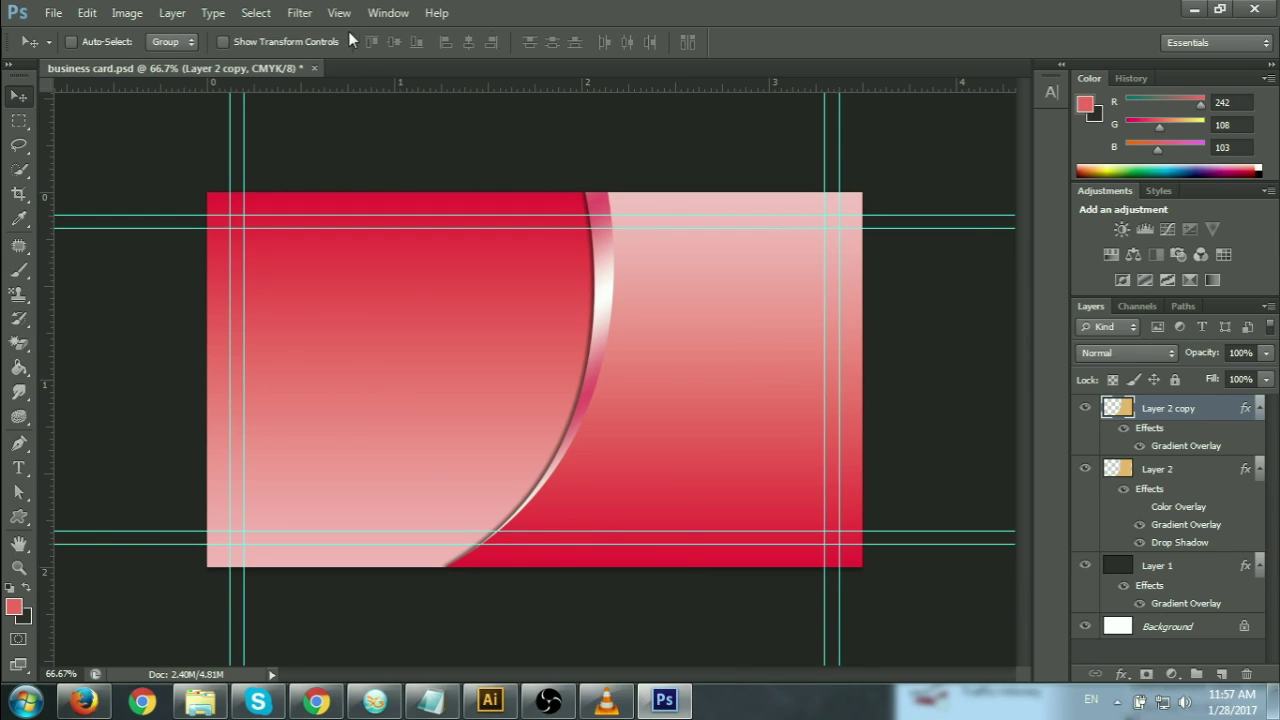
left_click(28, 520)
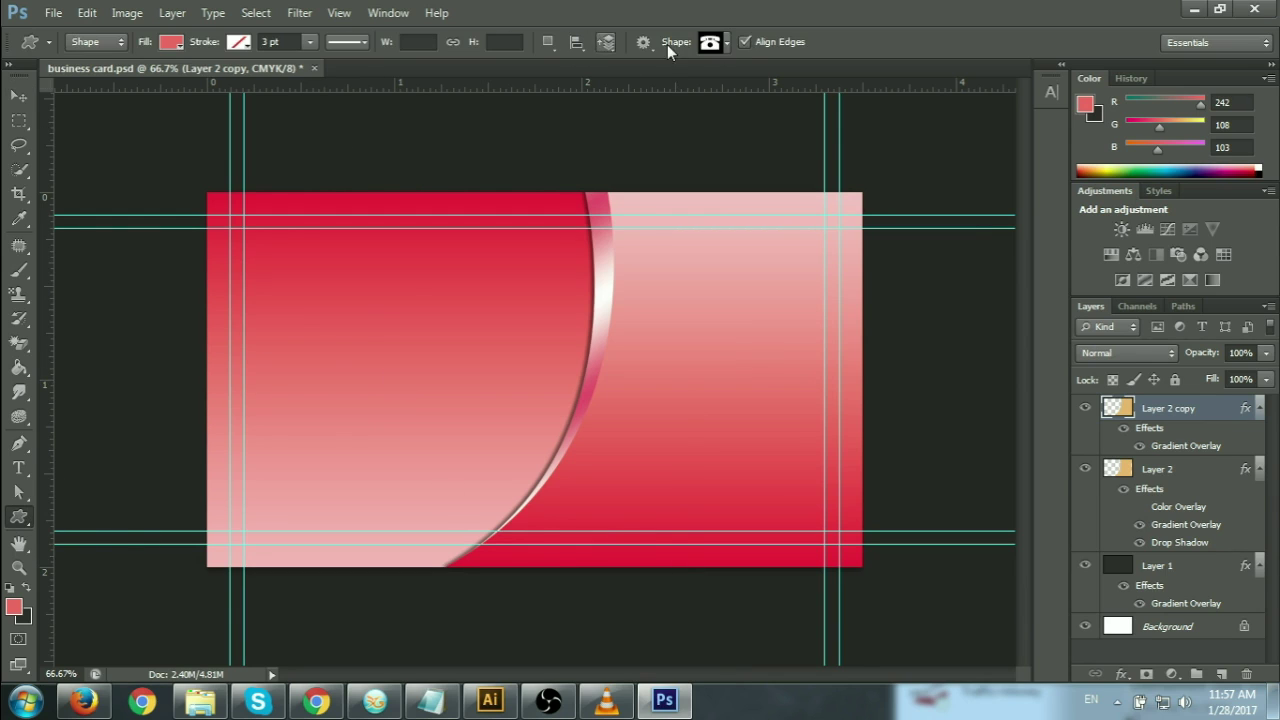
left_click(727, 45)
scroll(700, 290, "down", 2)
scroll(700, 330, "down", 2)
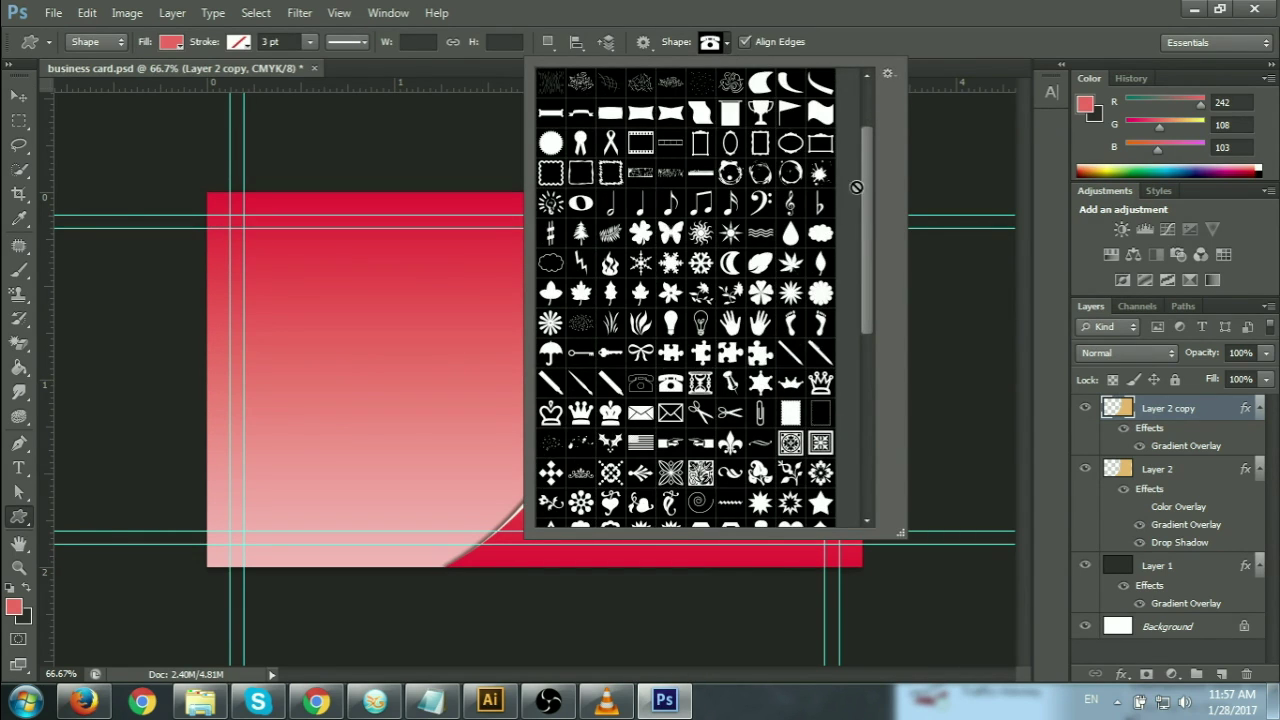
left_click_drag(868, 164, 868, 110)
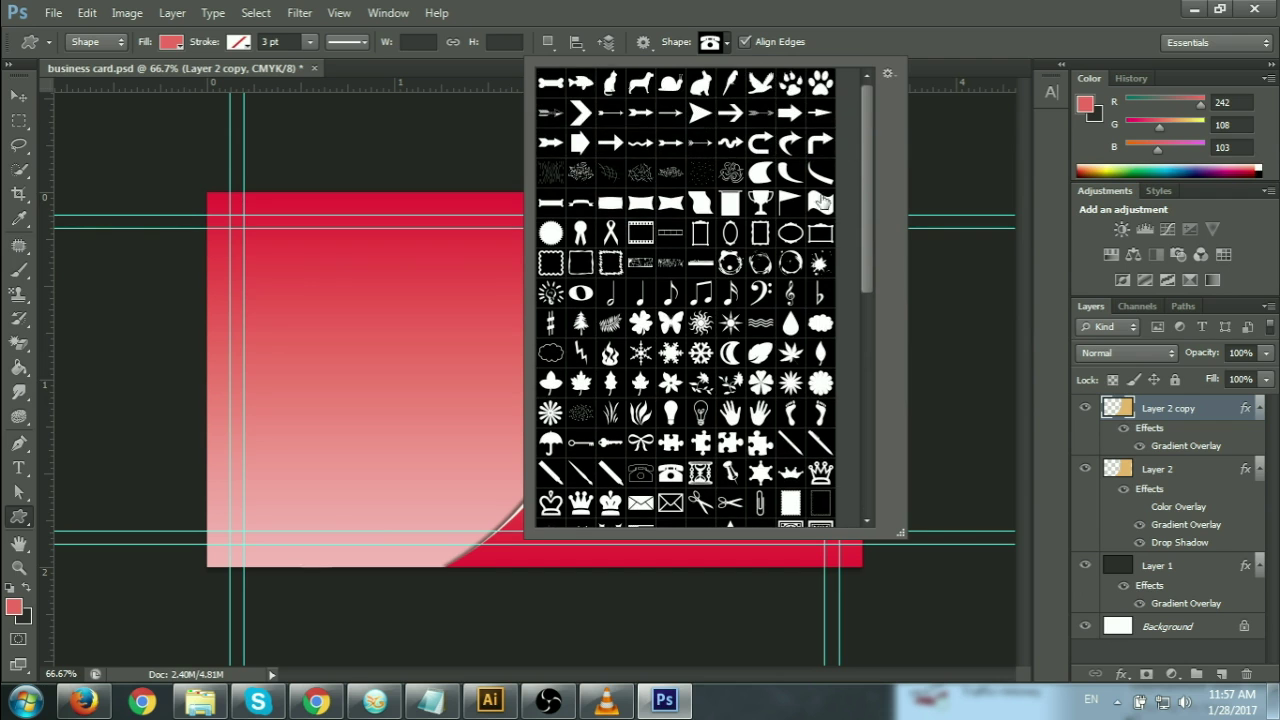
left_click(731, 44)
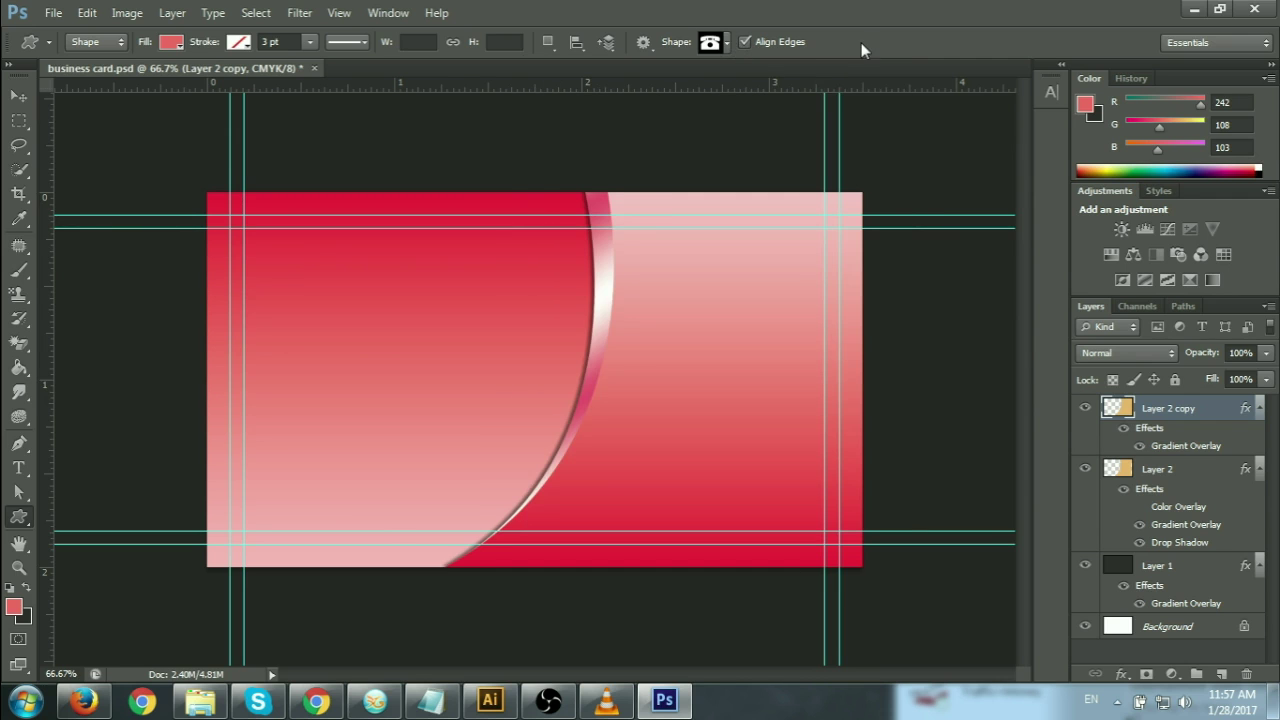
left_click(1194, 9)
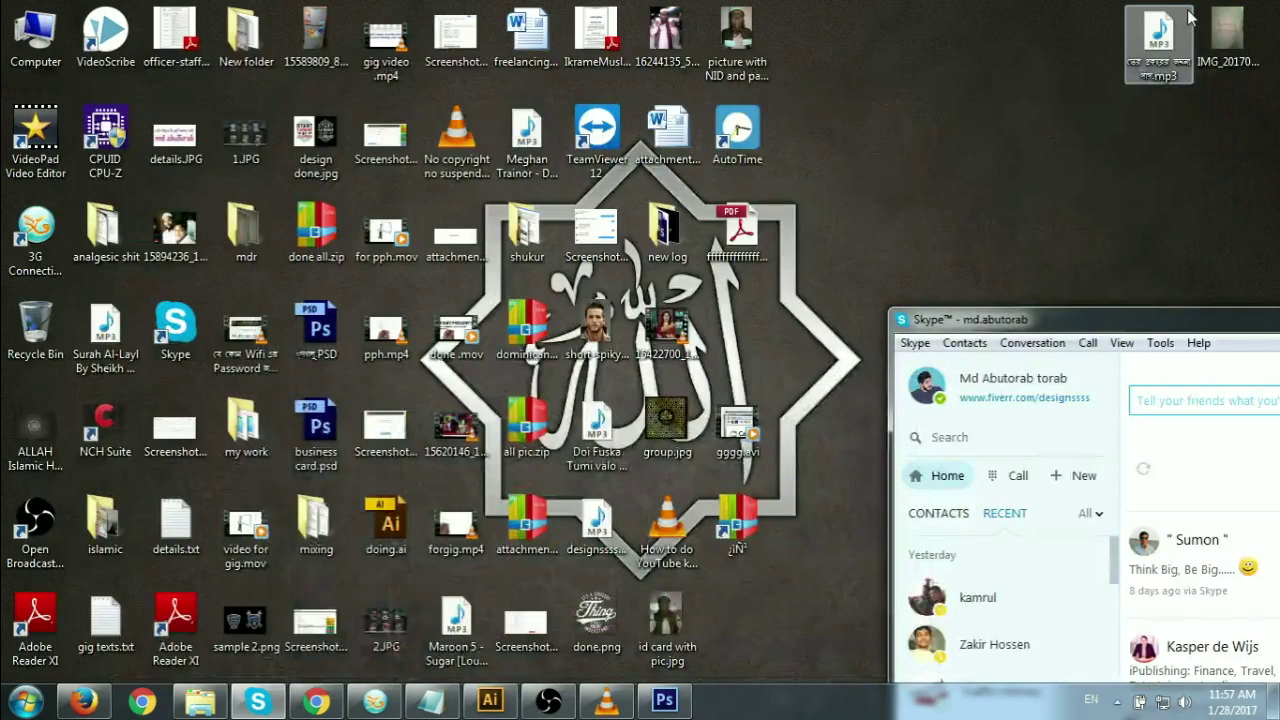
In Chrome, search 'business cards icons vector' and switch to image results.
left_click(316, 702)
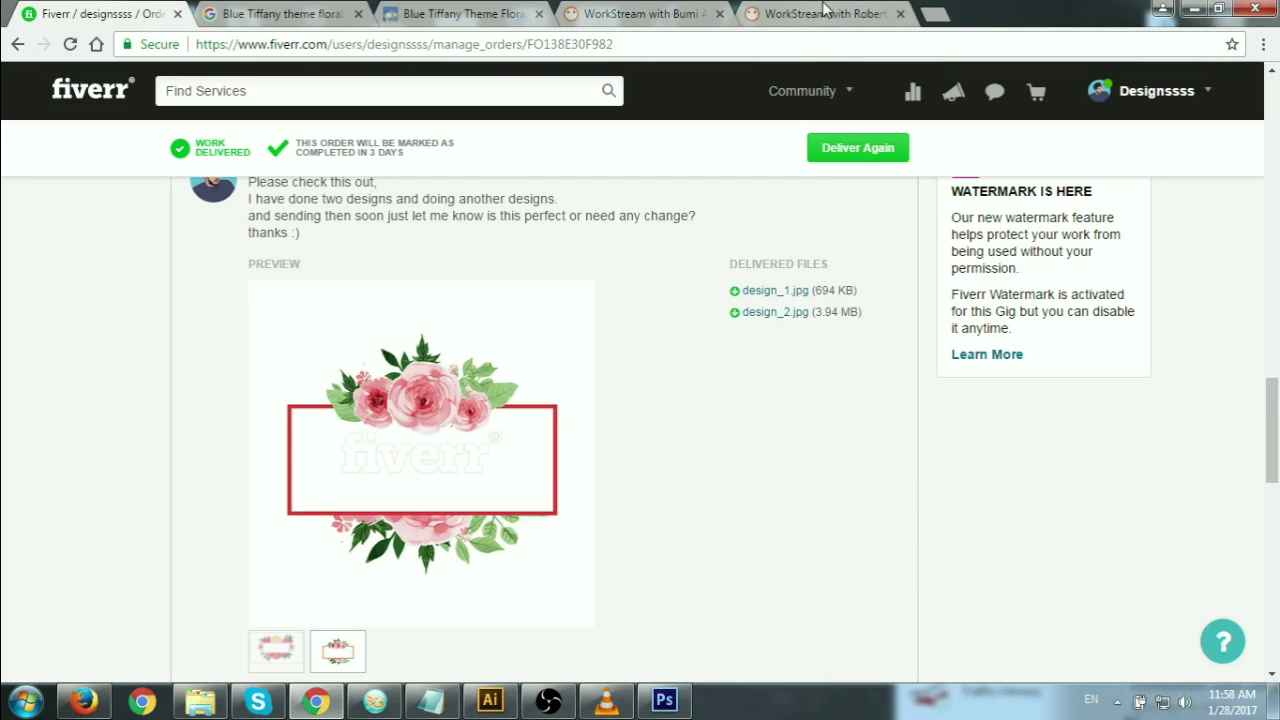
key("ctrl+t")
type("business card")
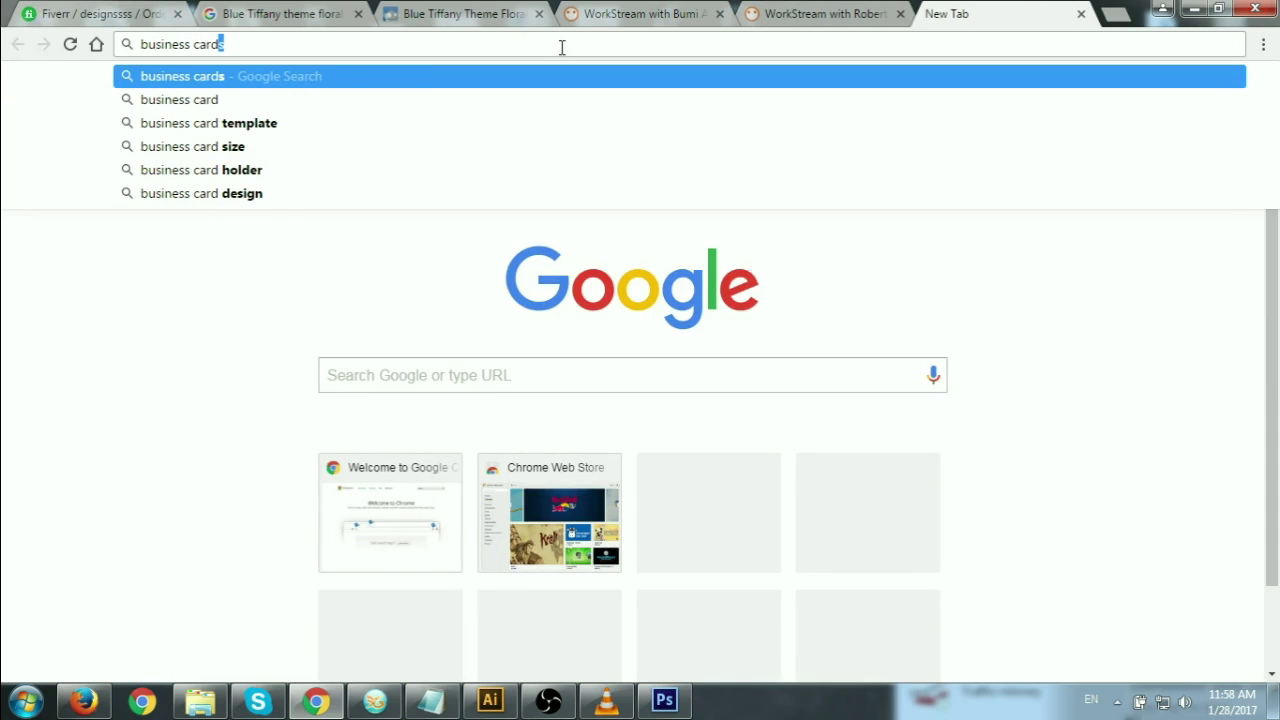
type("s income")
key("BackSpace")
key("BackSpace")
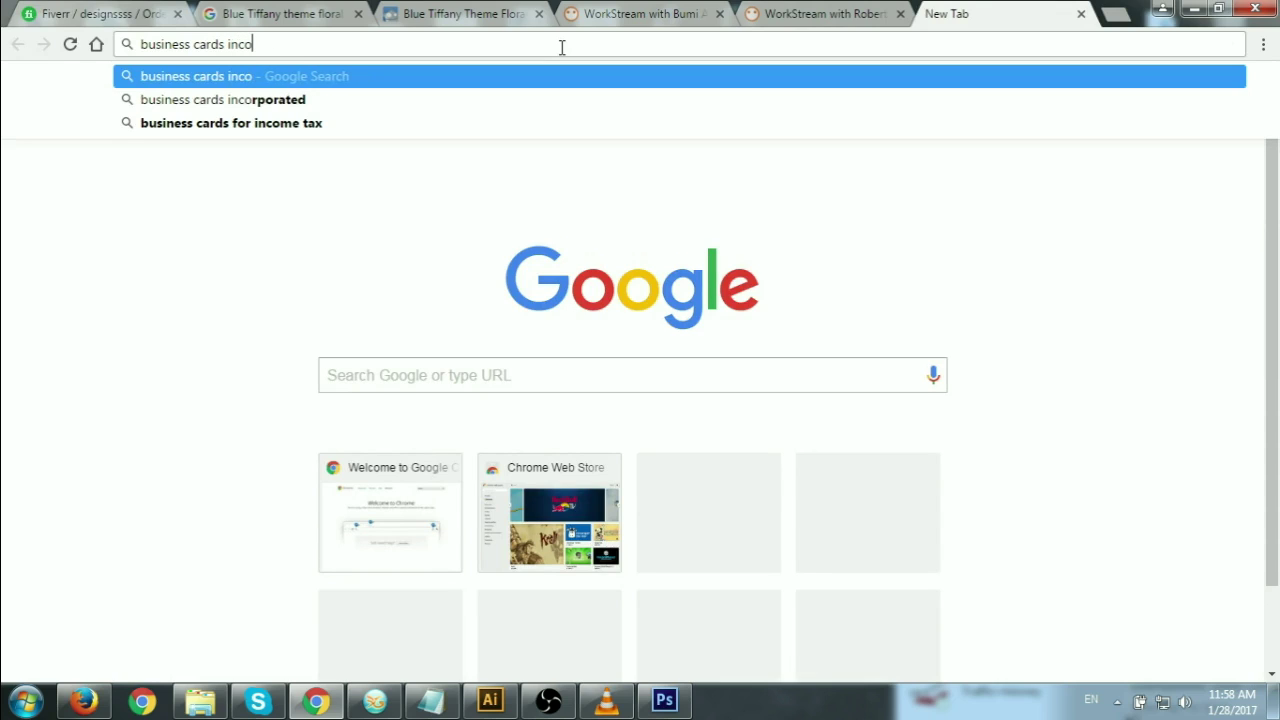
type("s")
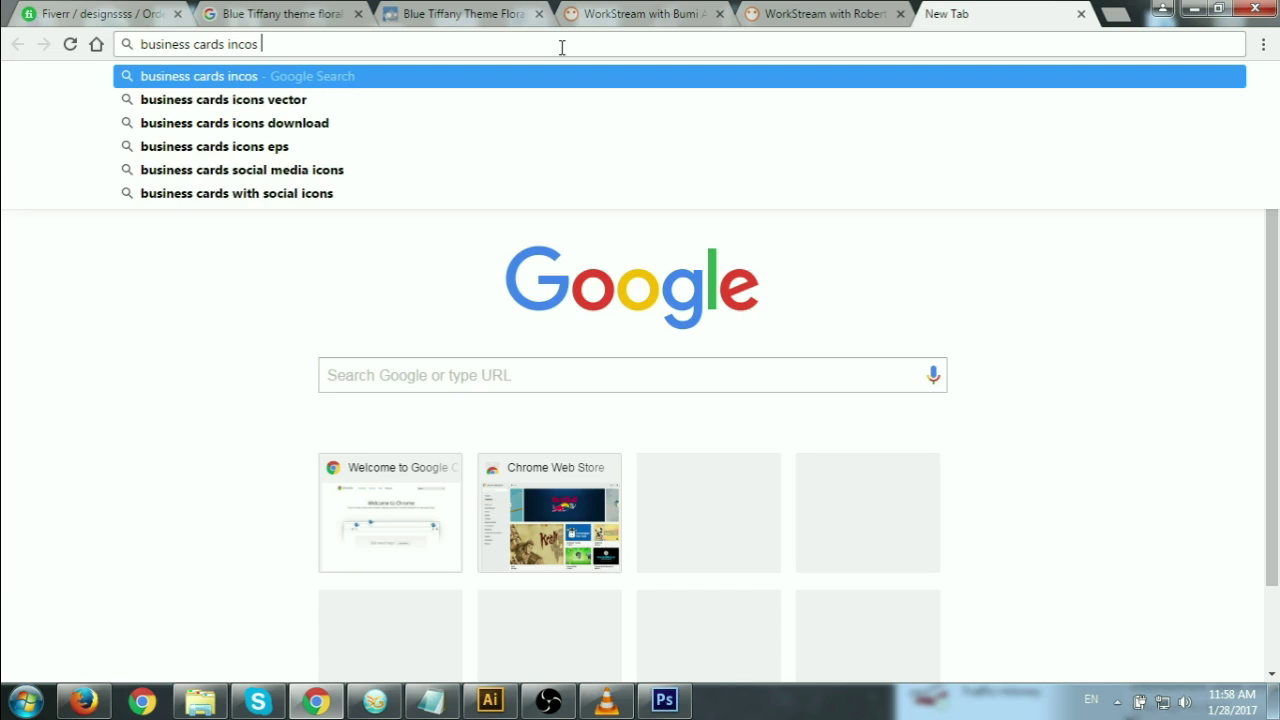
type(" vector")
key("Return")
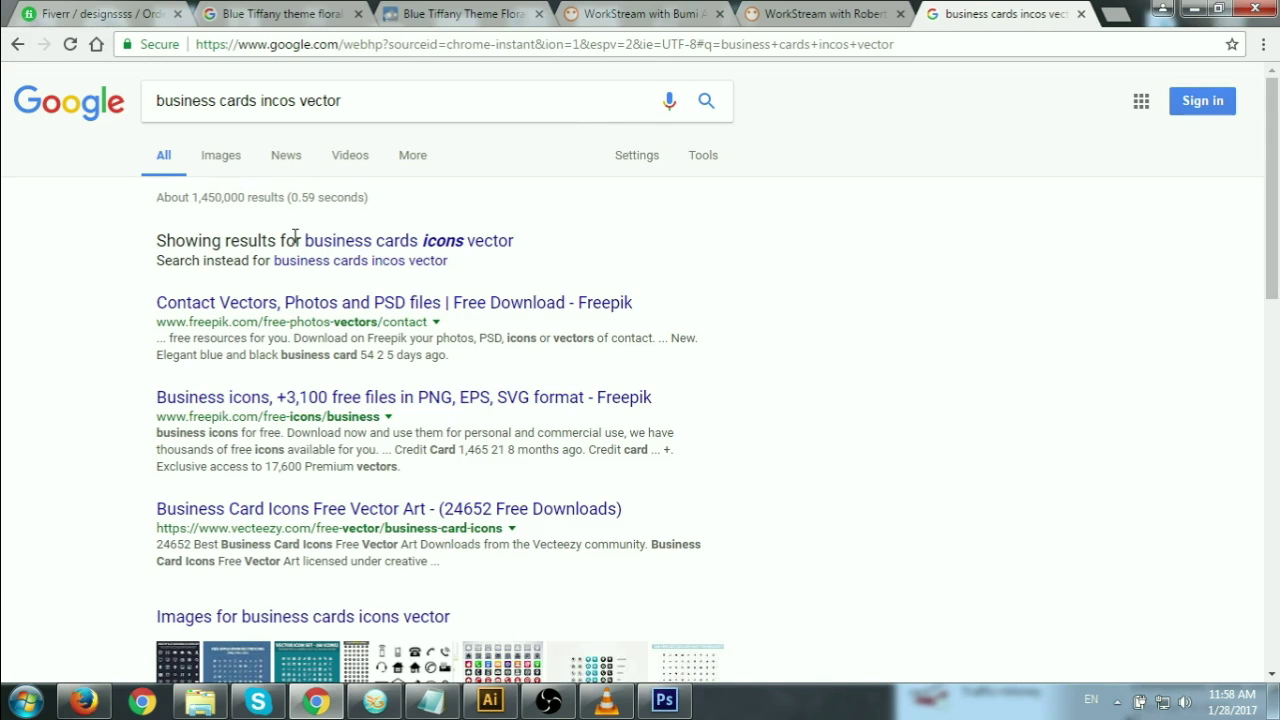
left_click(224, 156)
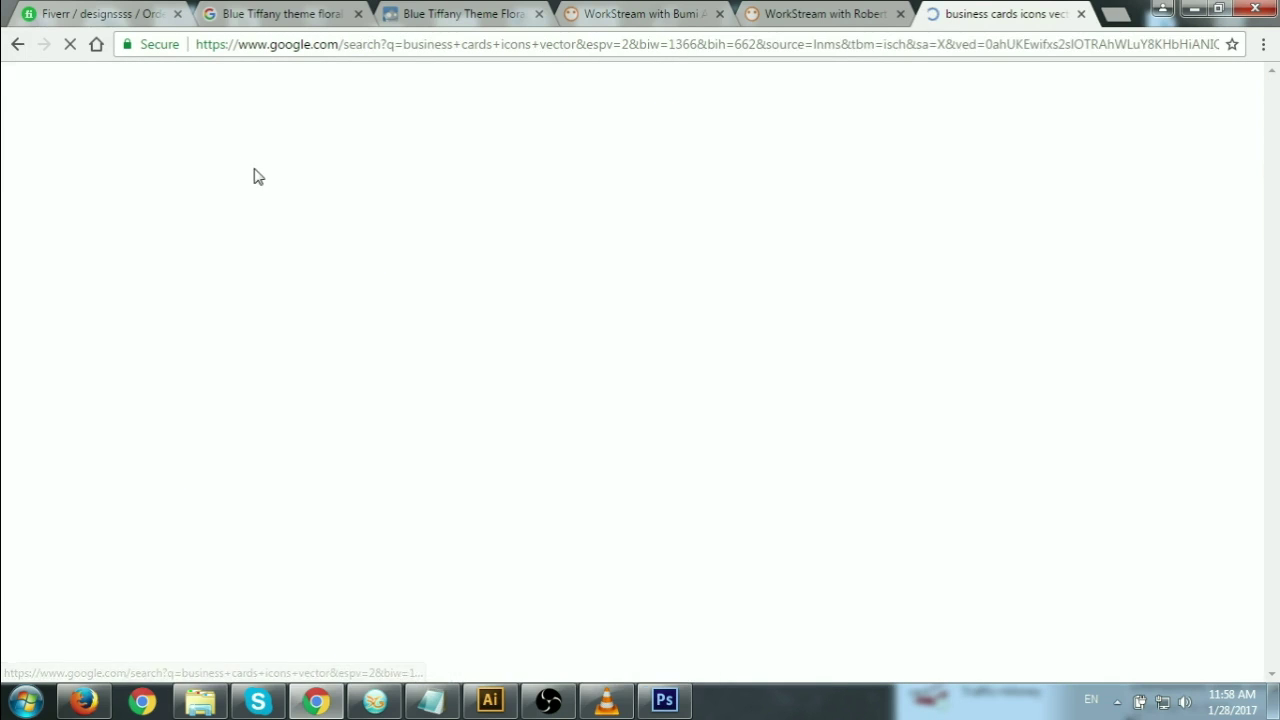
Preview several contact icon sets, ending on a black icon collection, then return to Photoshop.
scroll(538, 415, "down", 1)
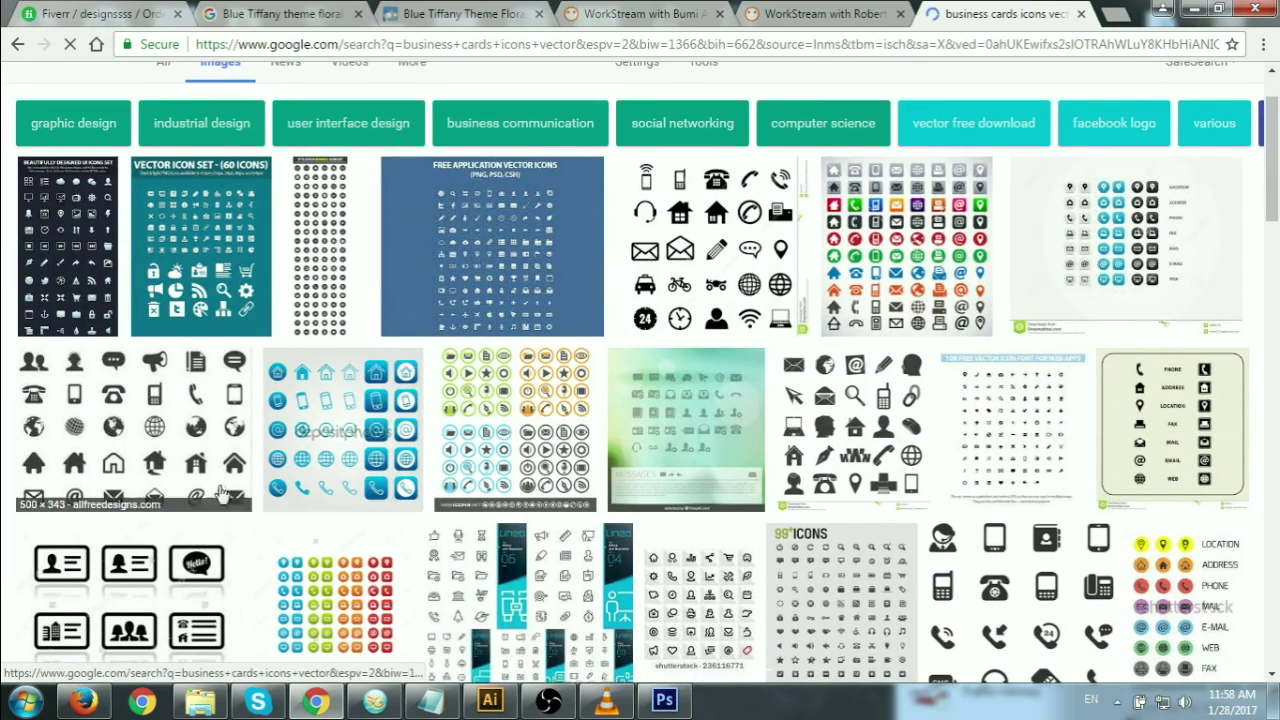
scroll(243, 520, "down", 3)
scroll(778, 548, "up", 2)
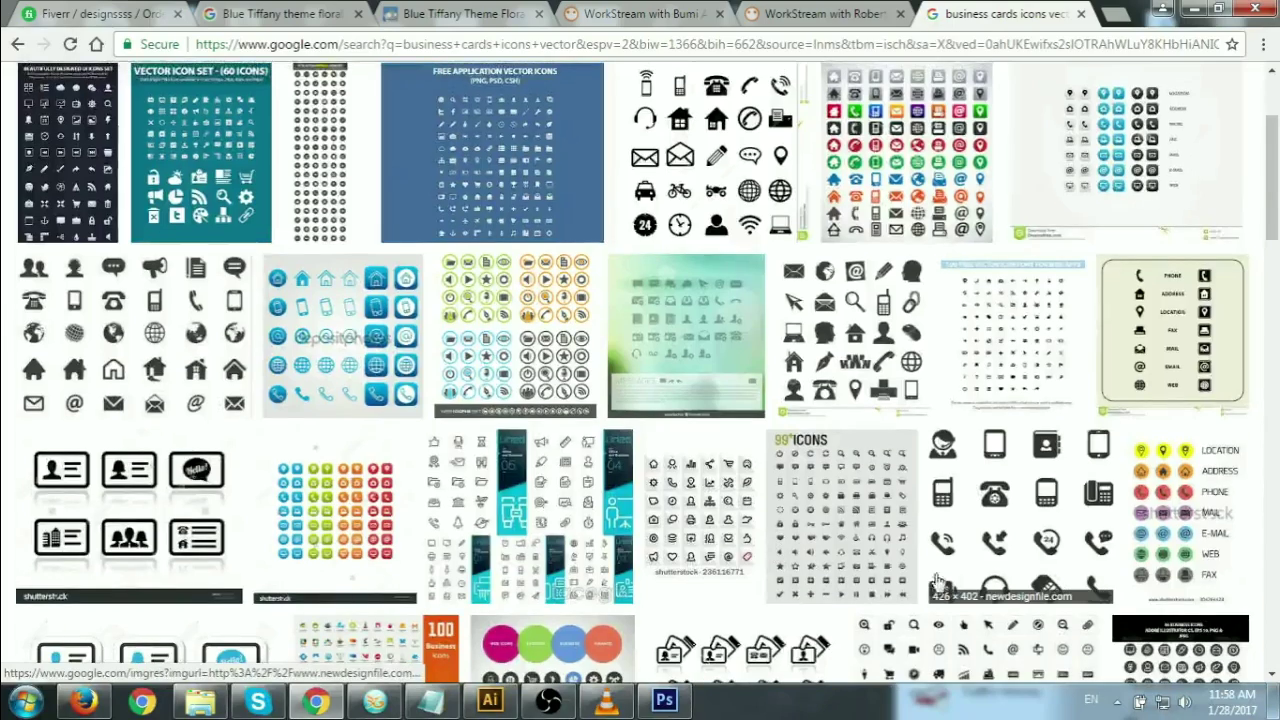
left_click(1018, 497)
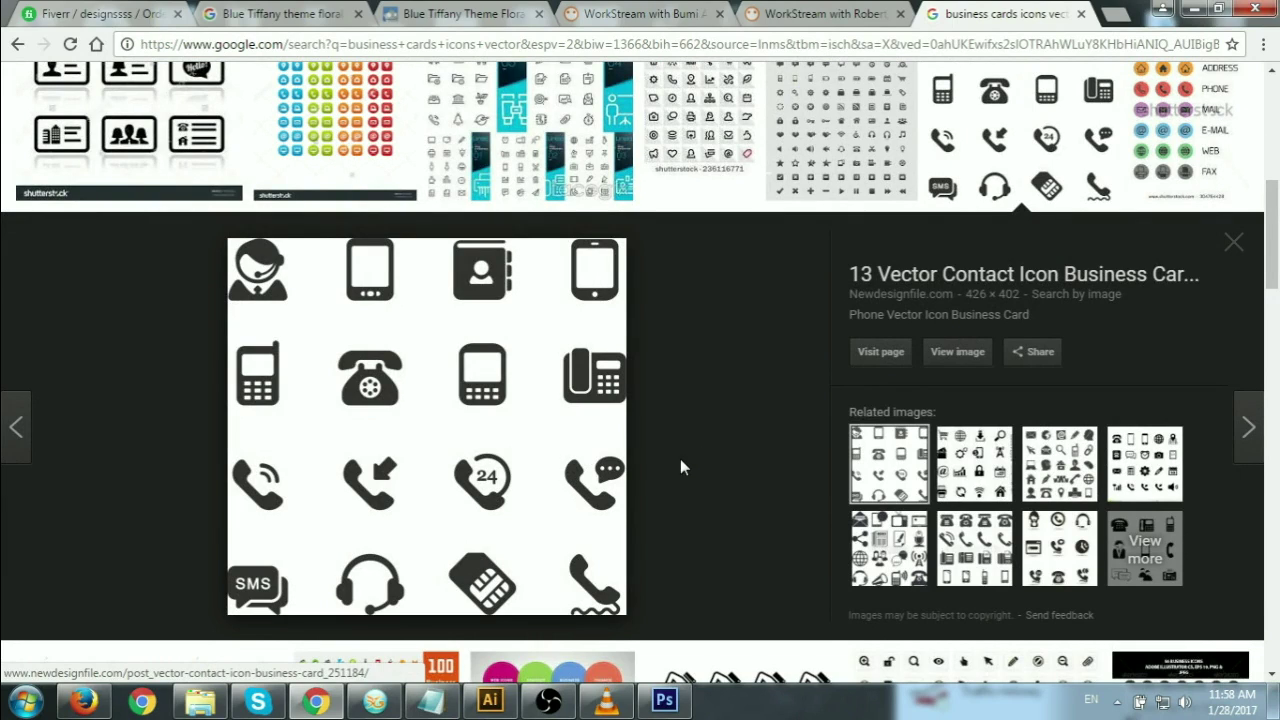
left_click(1000, 475)
left_click(1085, 478)
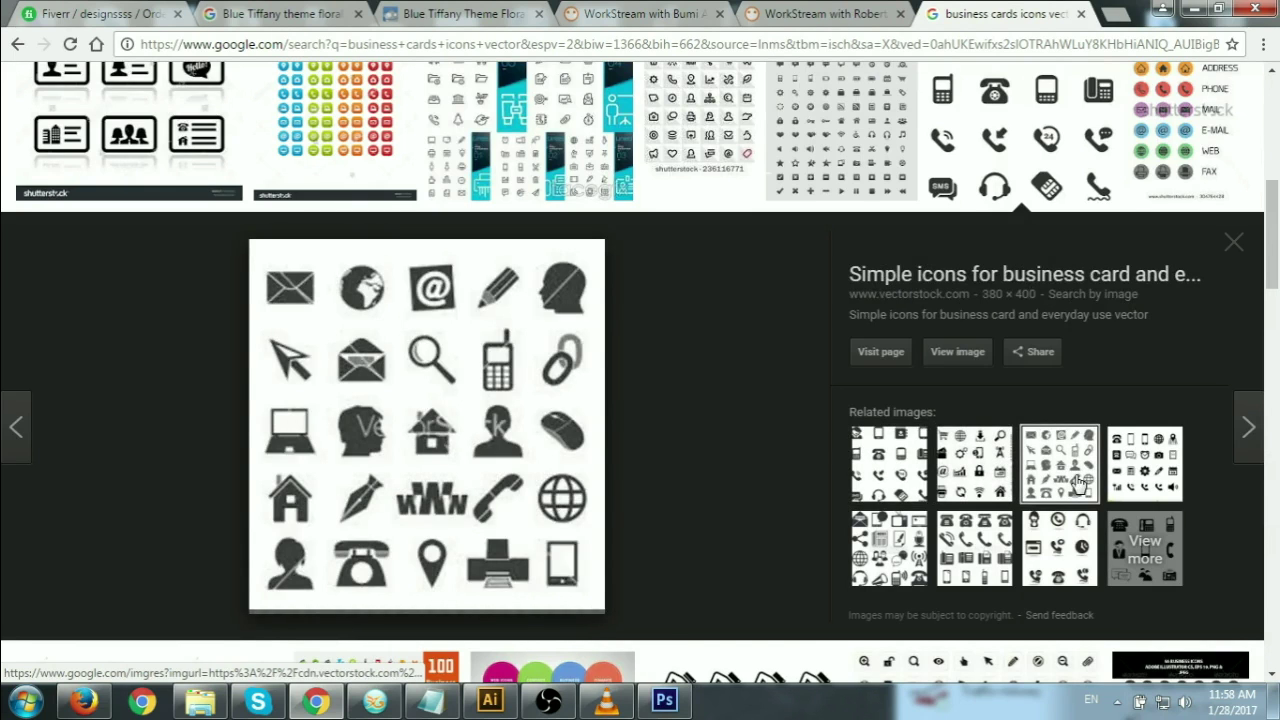
scroll(930, 500, "down", 1)
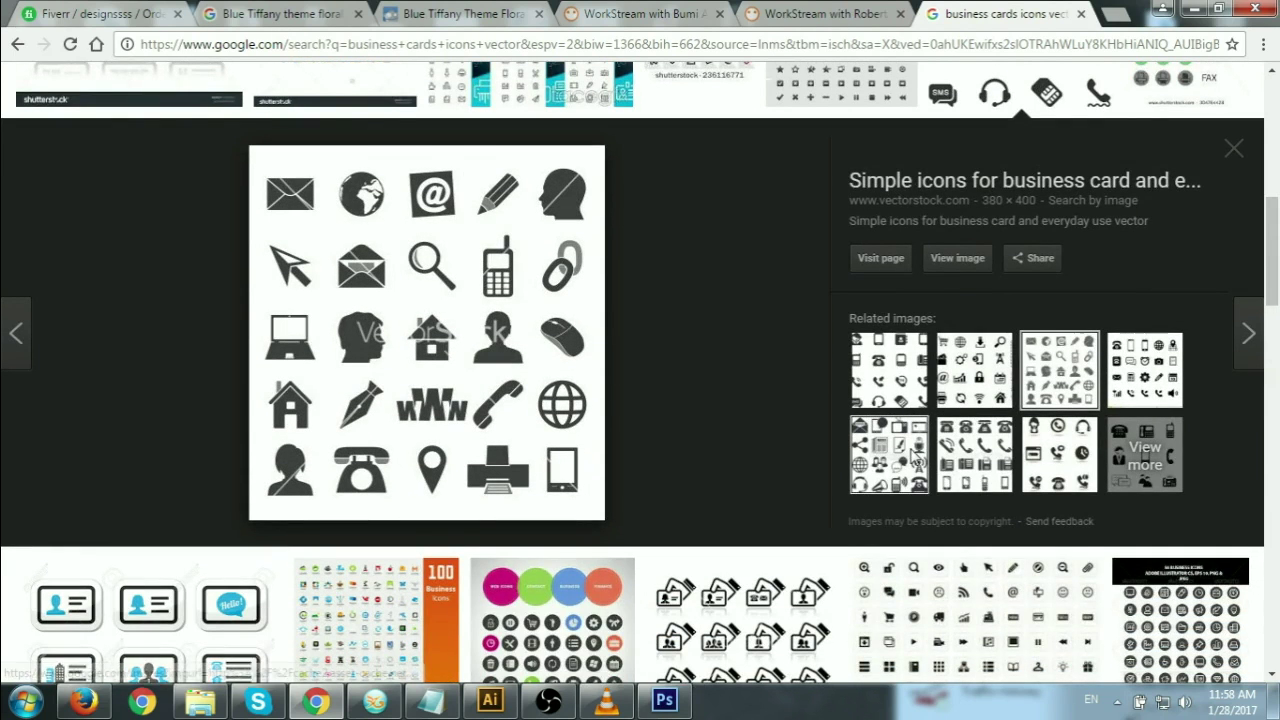
left_click(922, 462)
left_click(972, 455)
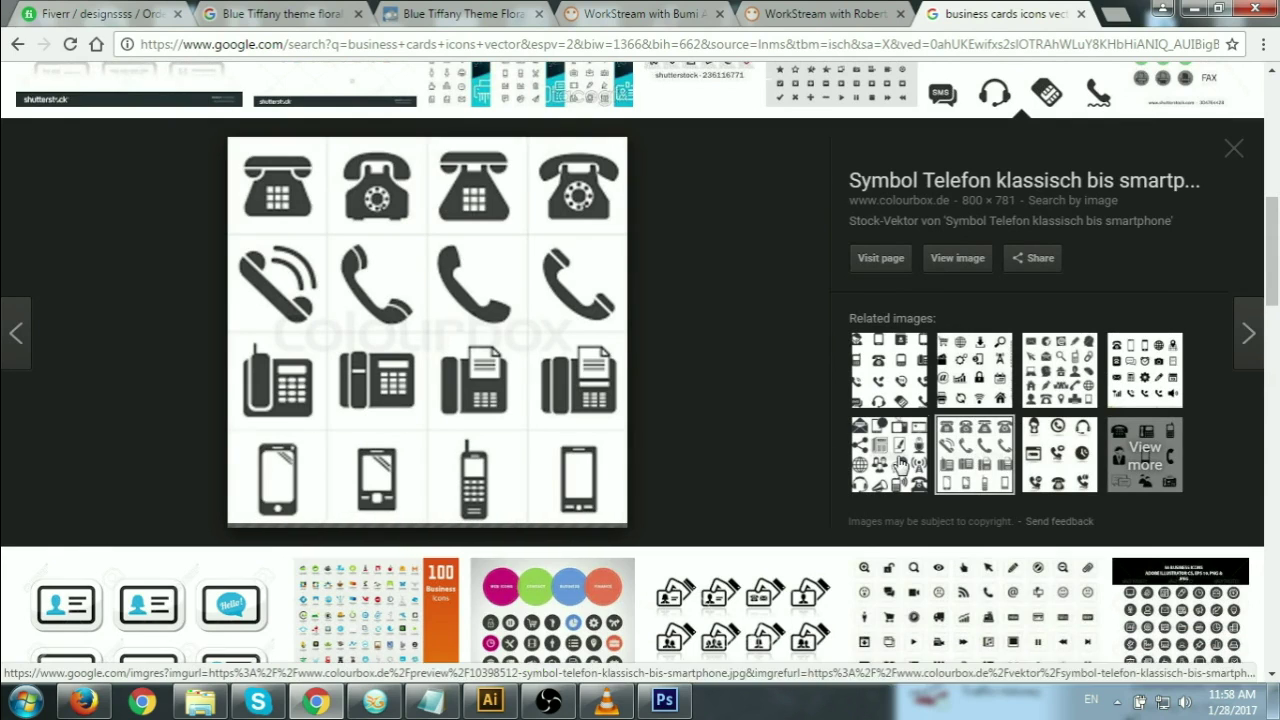
left_click(1070, 475)
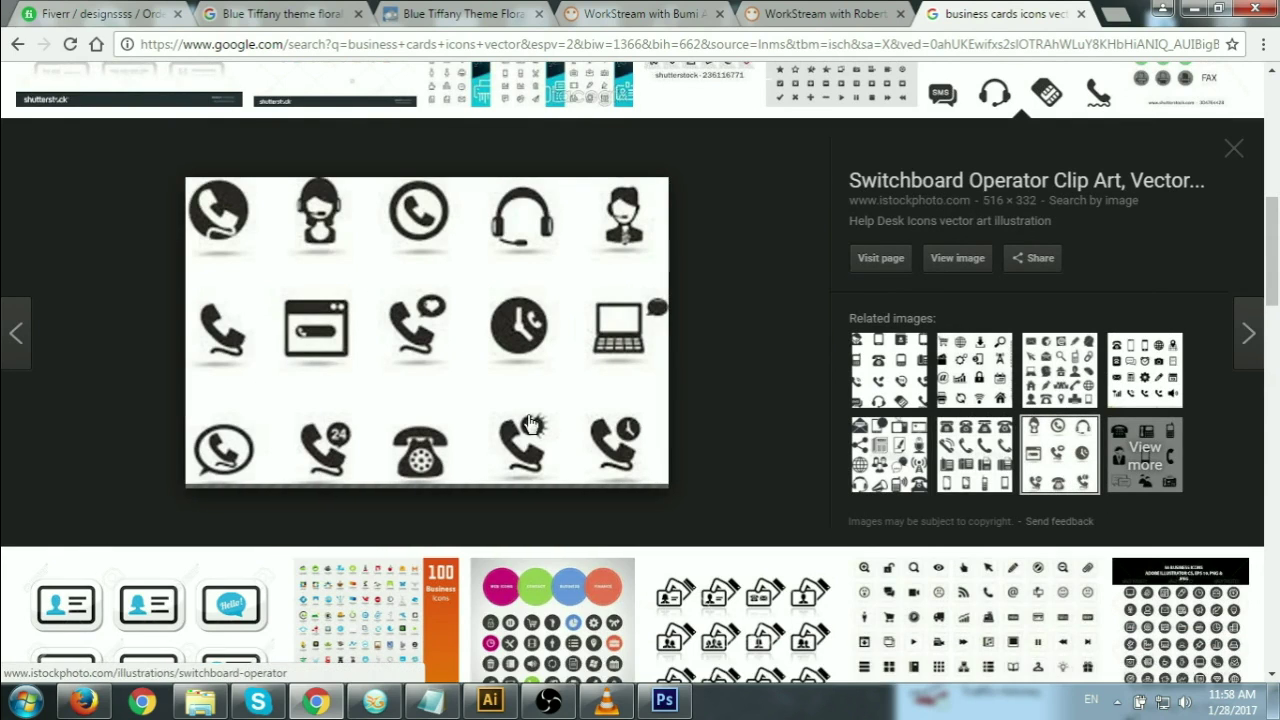
scroll(781, 490, "down", 4)
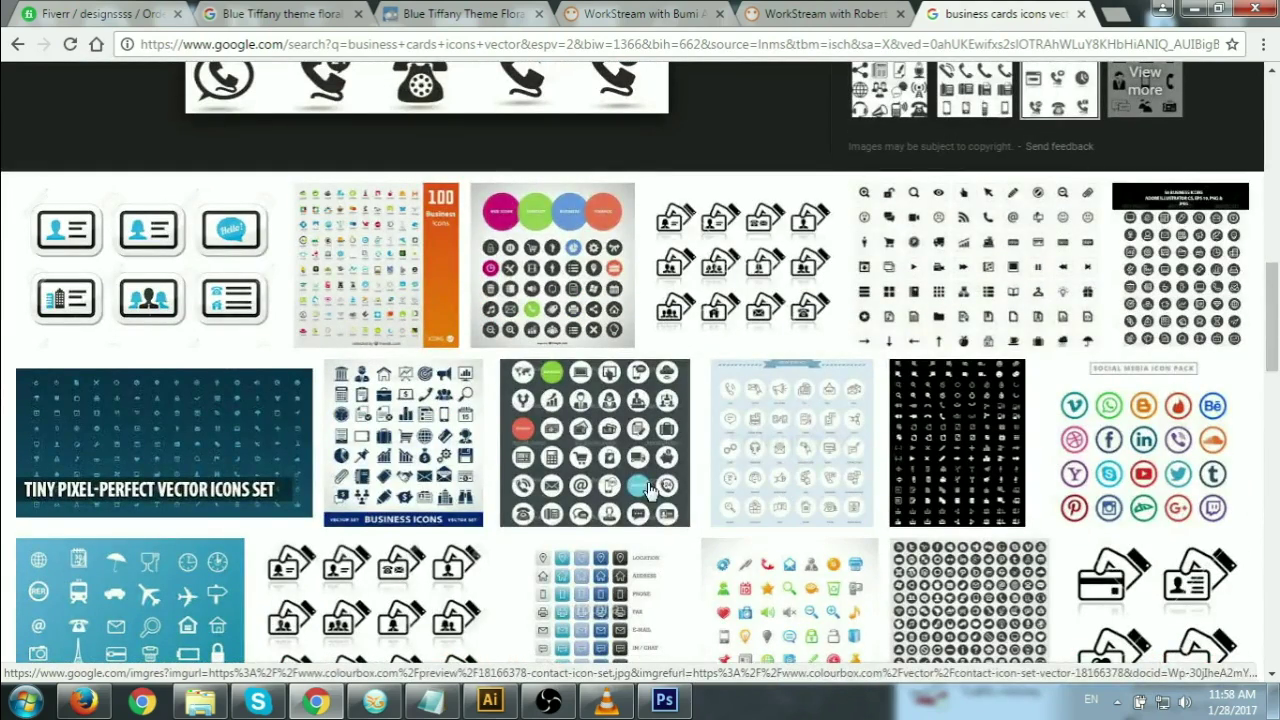
left_click(412, 426)
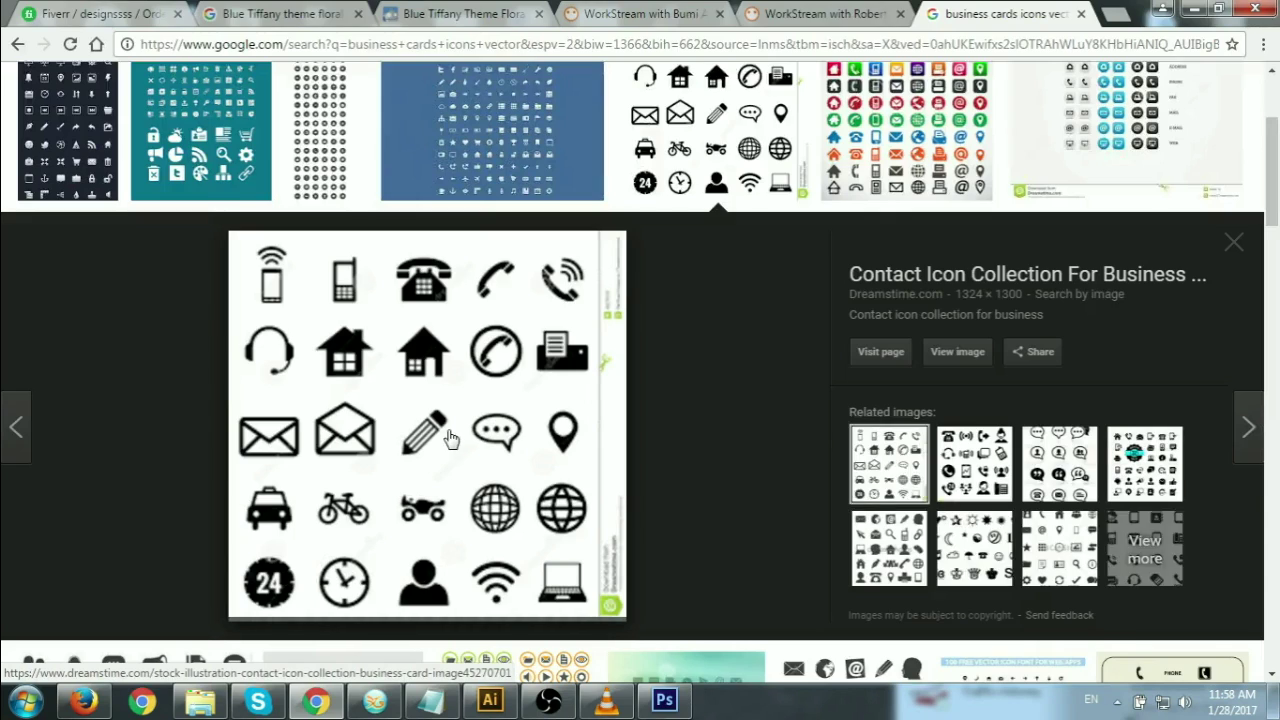
left_click(664, 700)
Drag the Layer 3 icon grid around the card to judge which phone and house icons fit.
key("v")
left_click_drag(640, 307, 410, 297)
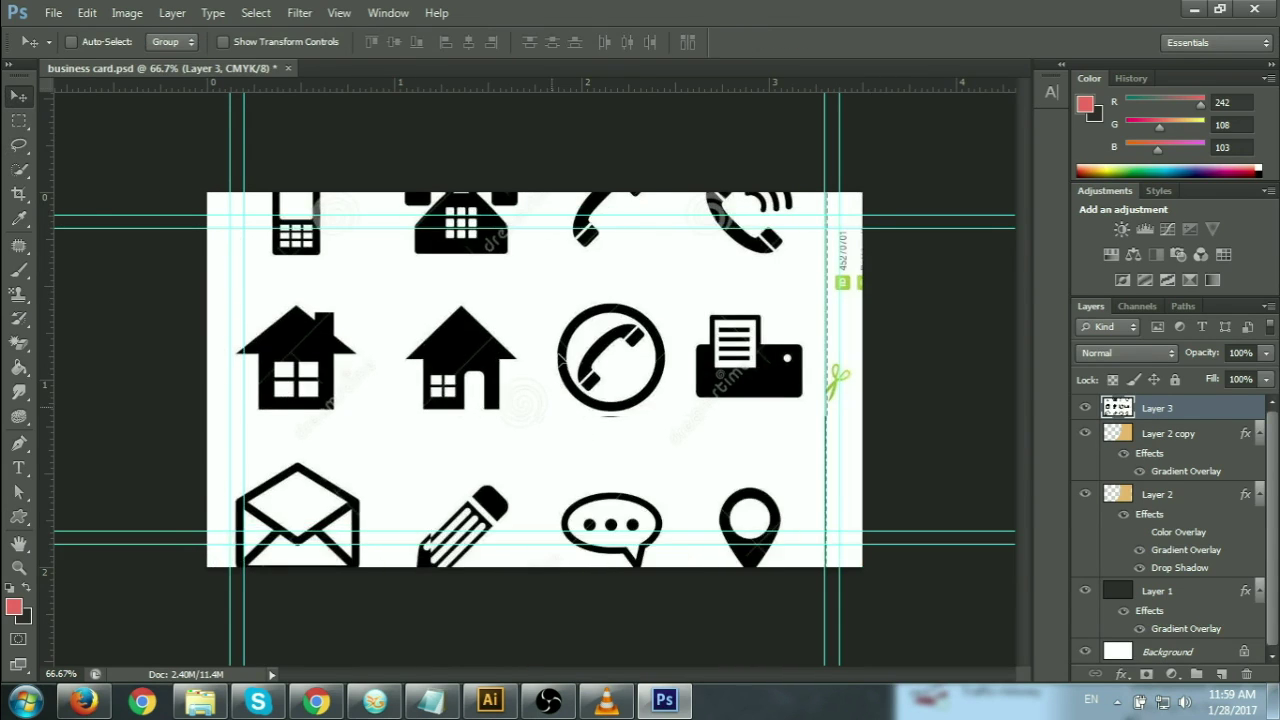
left_click_drag(418, 298, 520, 368)
left_click_drag(520, 497, 550, 613)
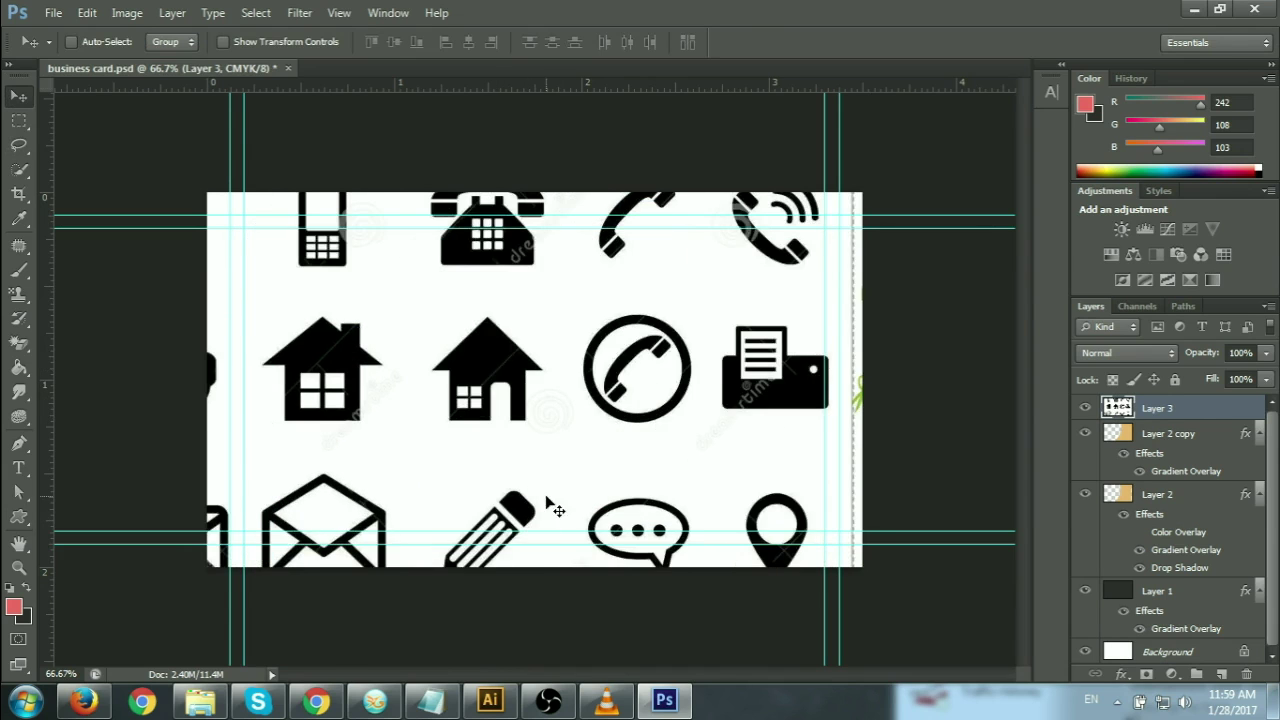
left_click_drag(711, 383, 635, 465)
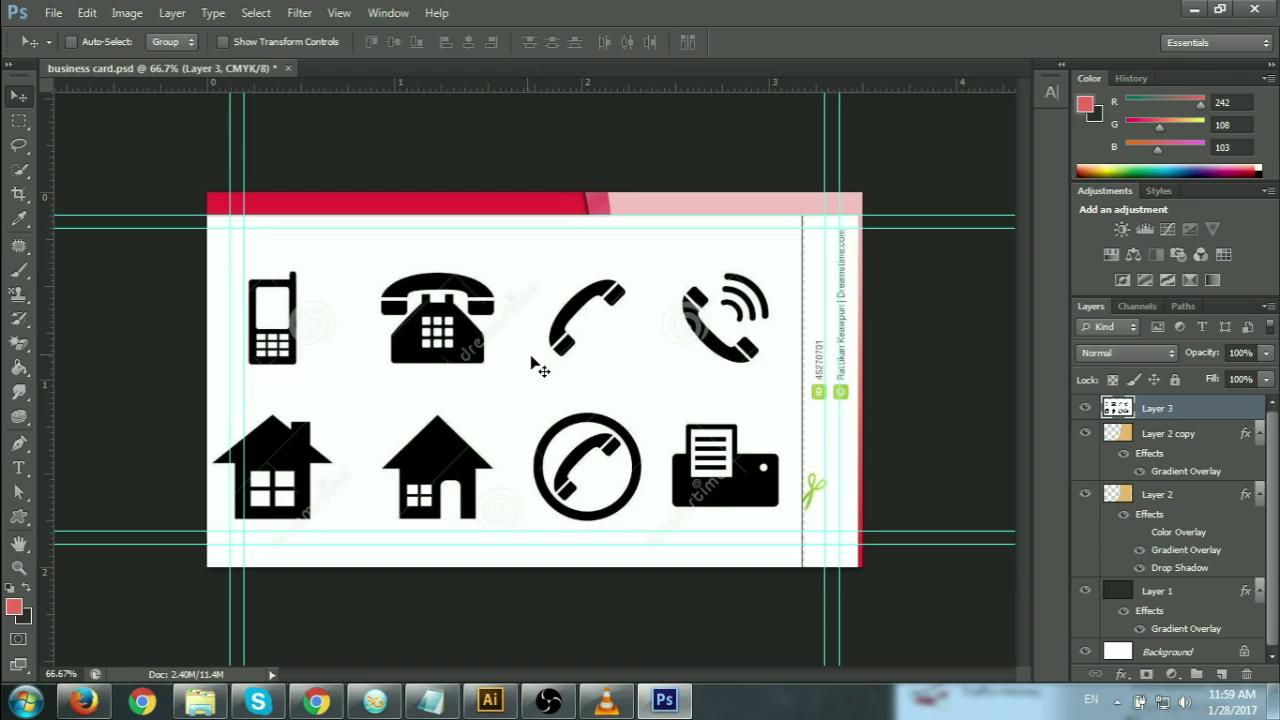
mouse_move(520, 351)
left_mouse_down()
mouse_move(648, 330)
mouse_move(672, 313)
left_mouse_up()
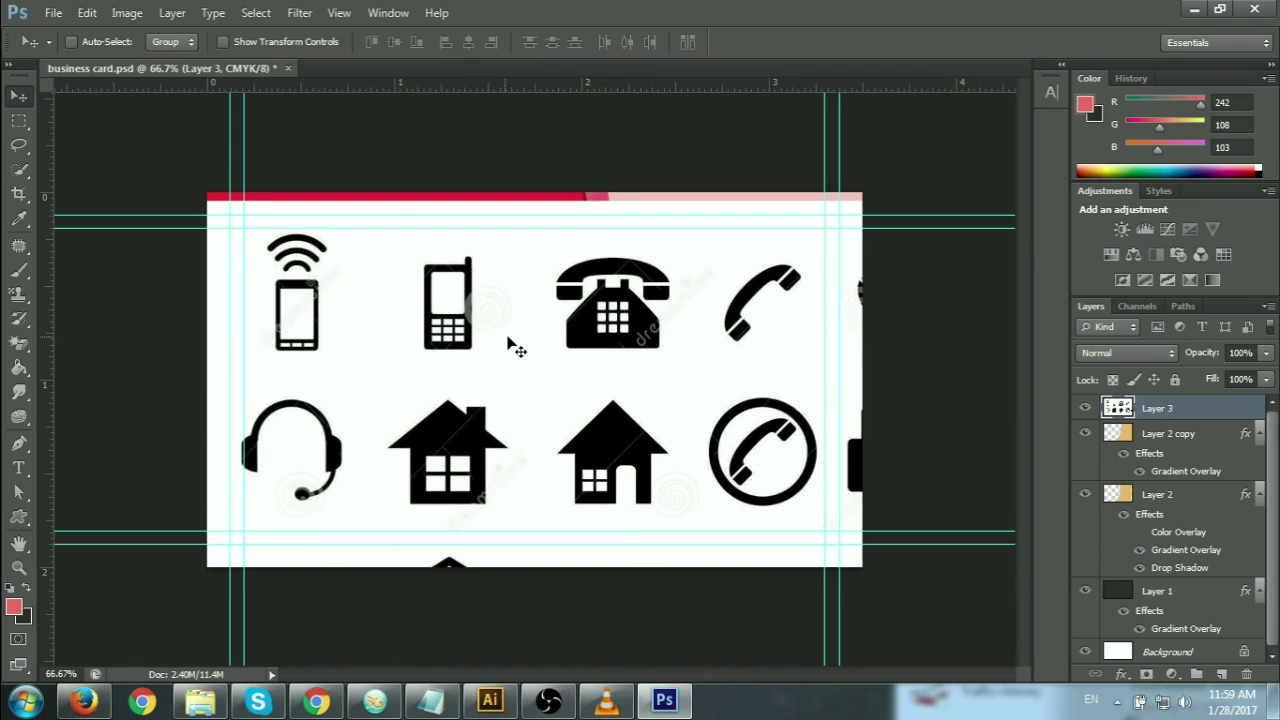
left_click_drag(438, 363, 366, 340)
mouse_move(768, 333)
left_mouse_down()
mouse_move(672, 367)
mouse_move(648, 344)
left_mouse_up()
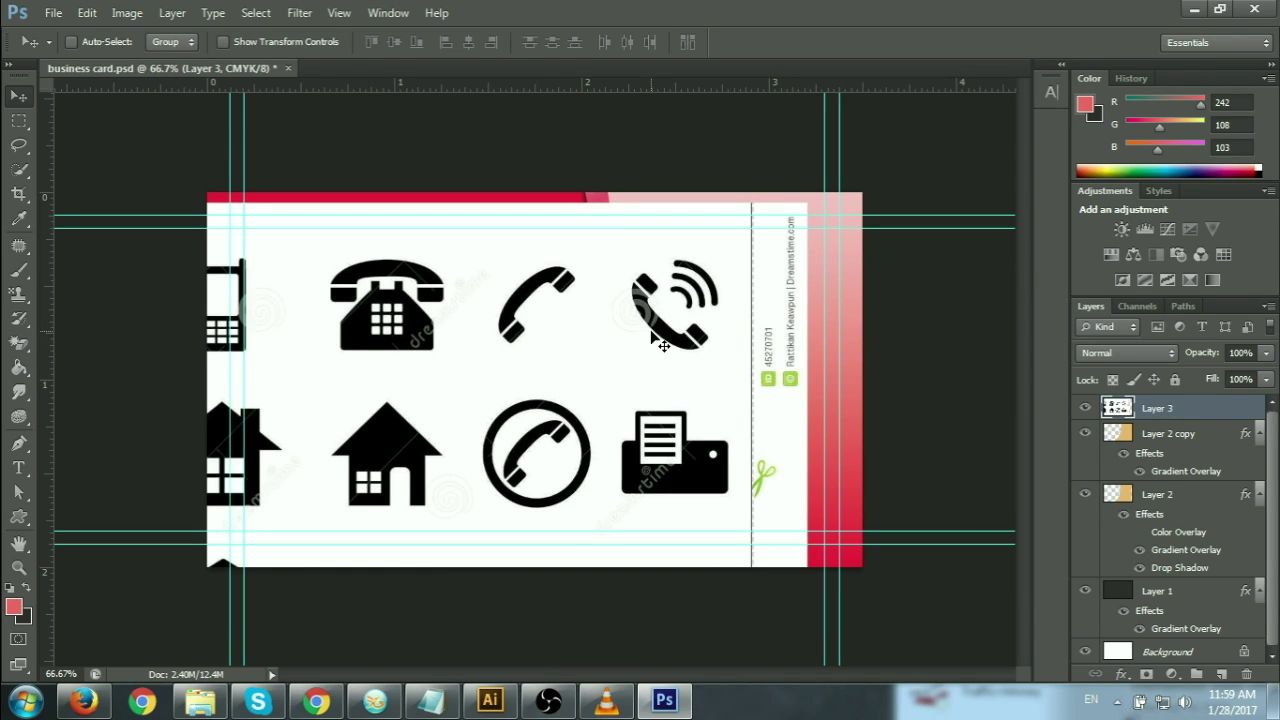
left_click(490, 700)
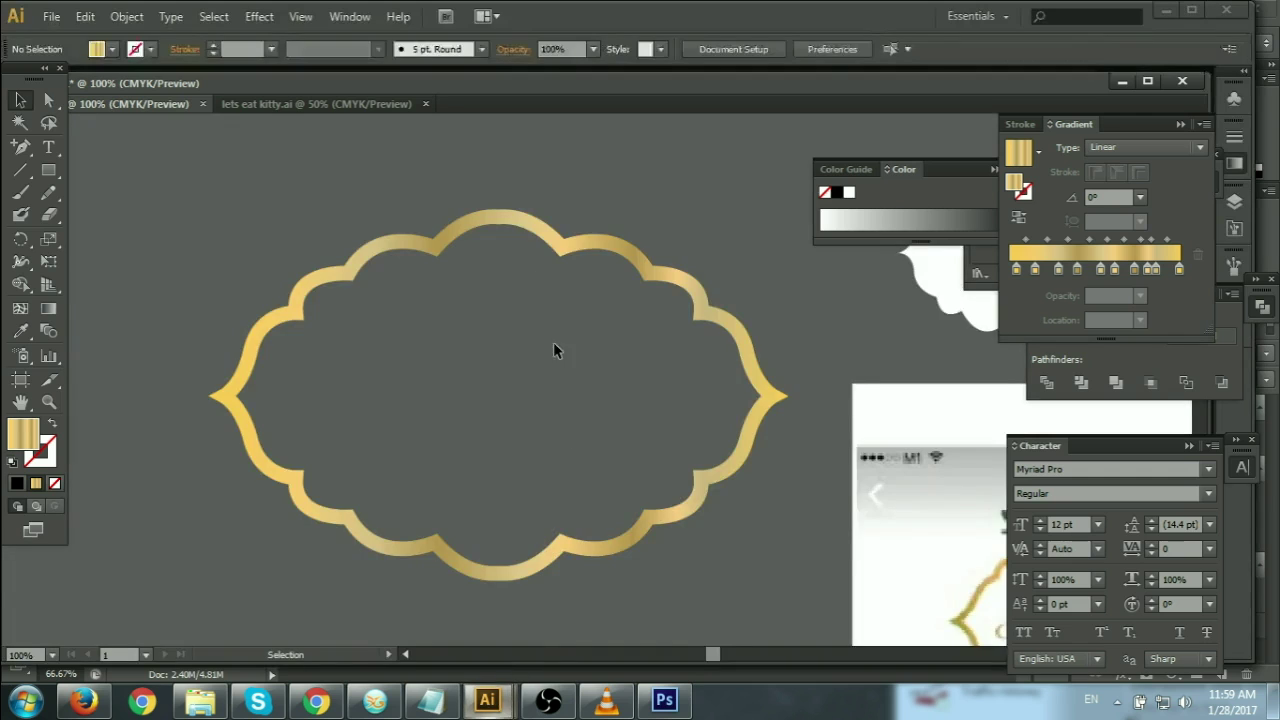
Close the 'lets eat kitty' document and create a new blank Illustrator document.
left_click(340, 104)
left_click(425, 103)
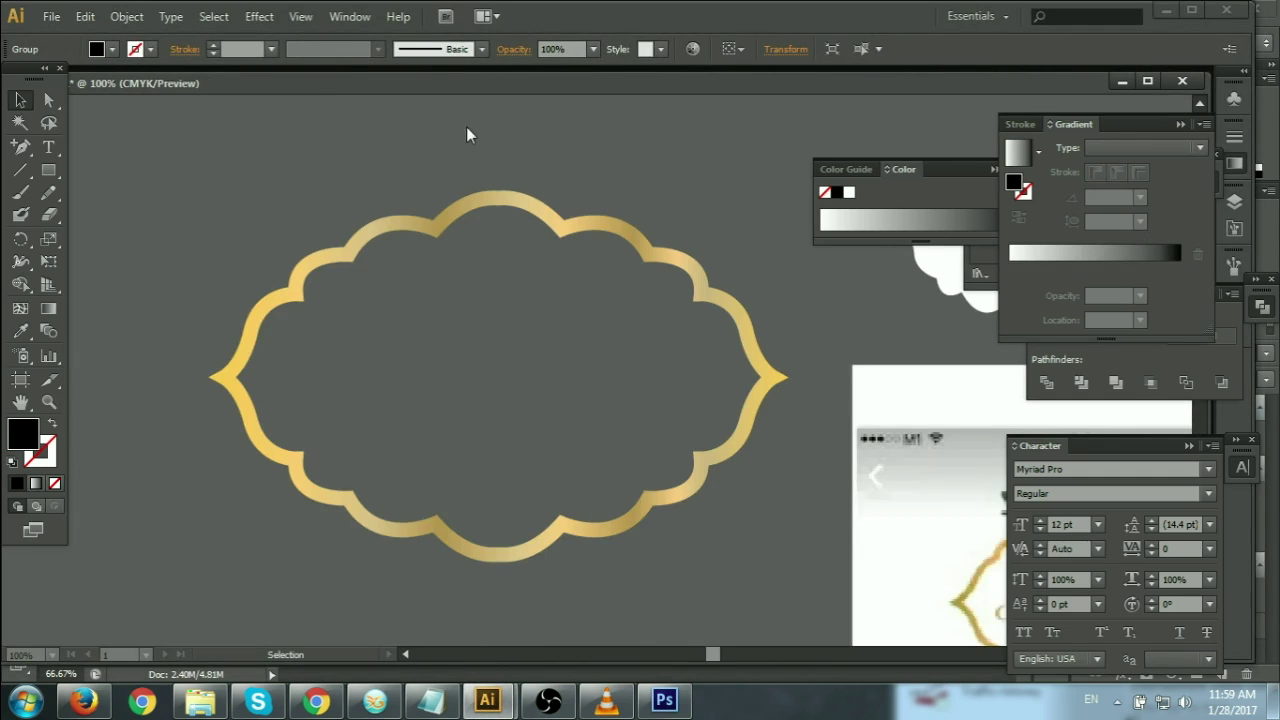
left_click(306, 128)
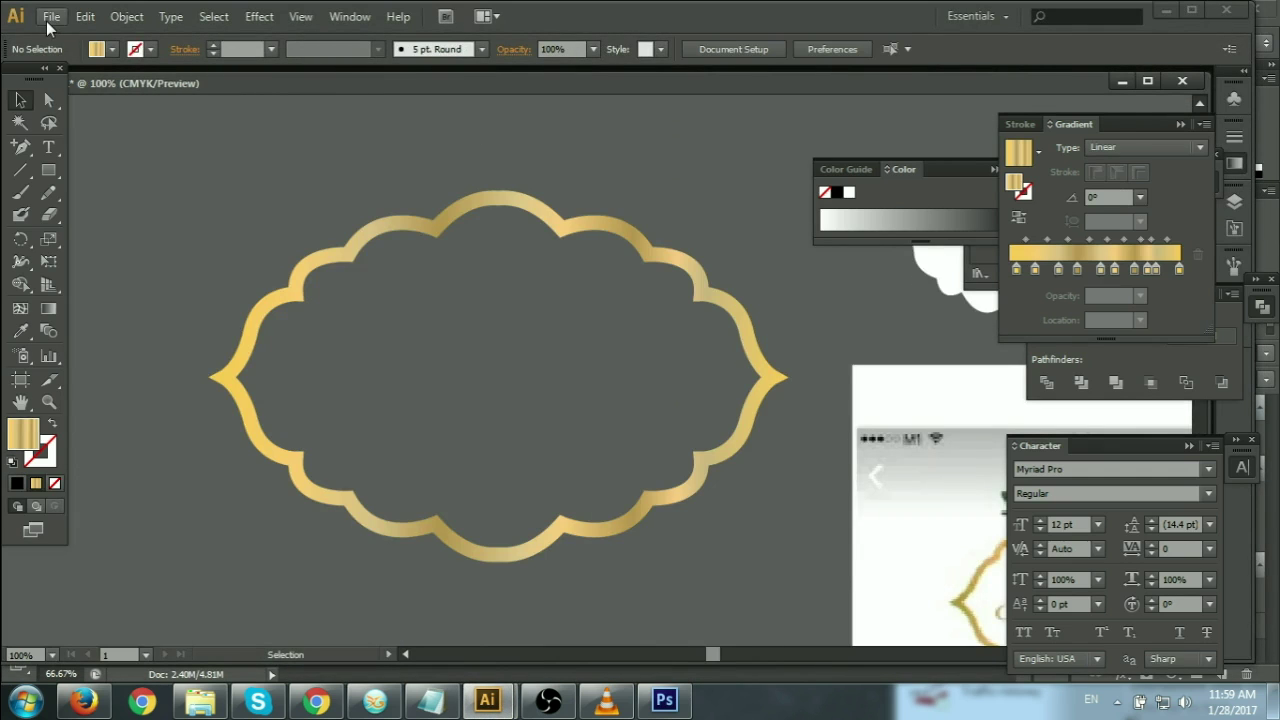
left_click(50, 17)
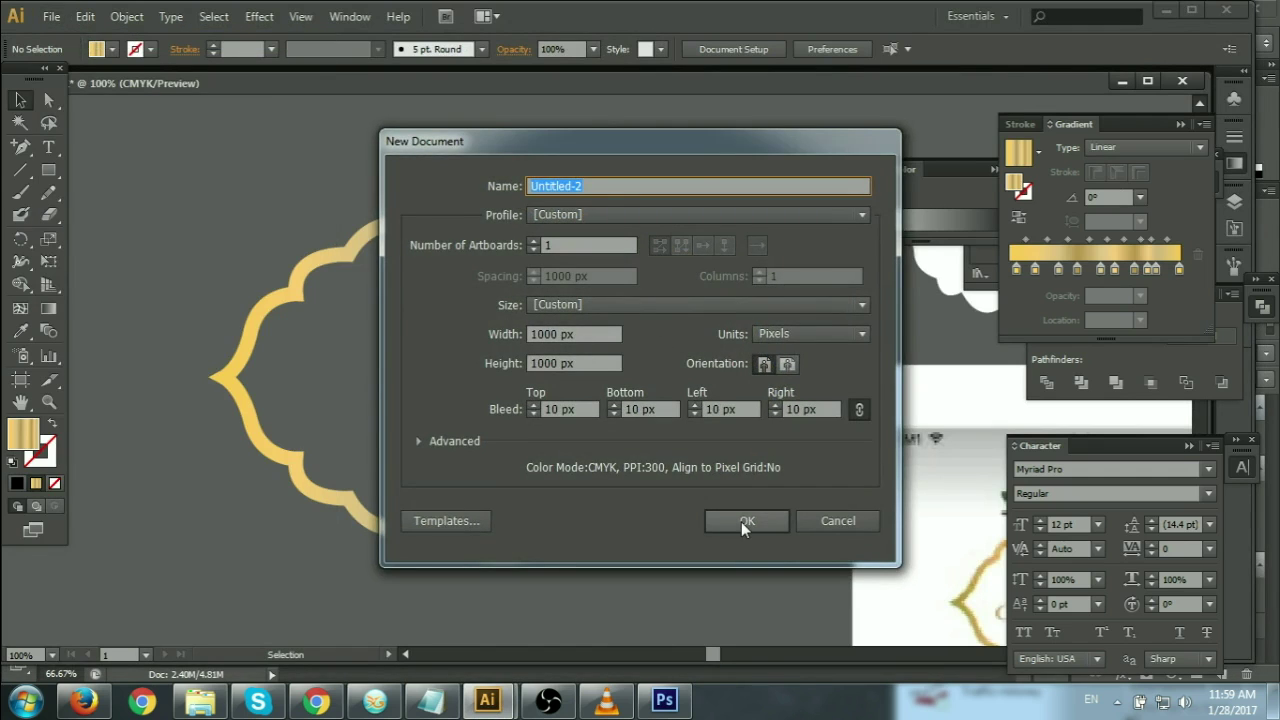
left_click(743, 522)
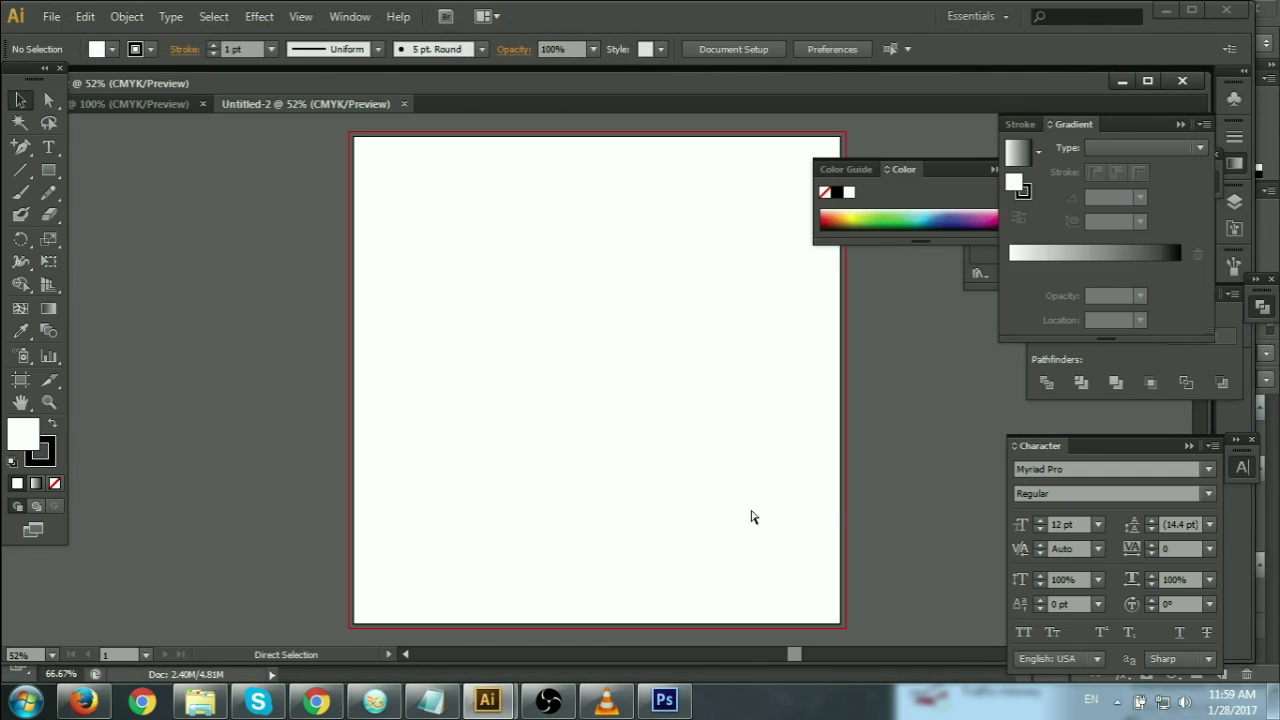
Paste the icon image, move it left and scale it down proportionally.
key("ctrl+v")
left_click_drag(748, 479, 515, 469)
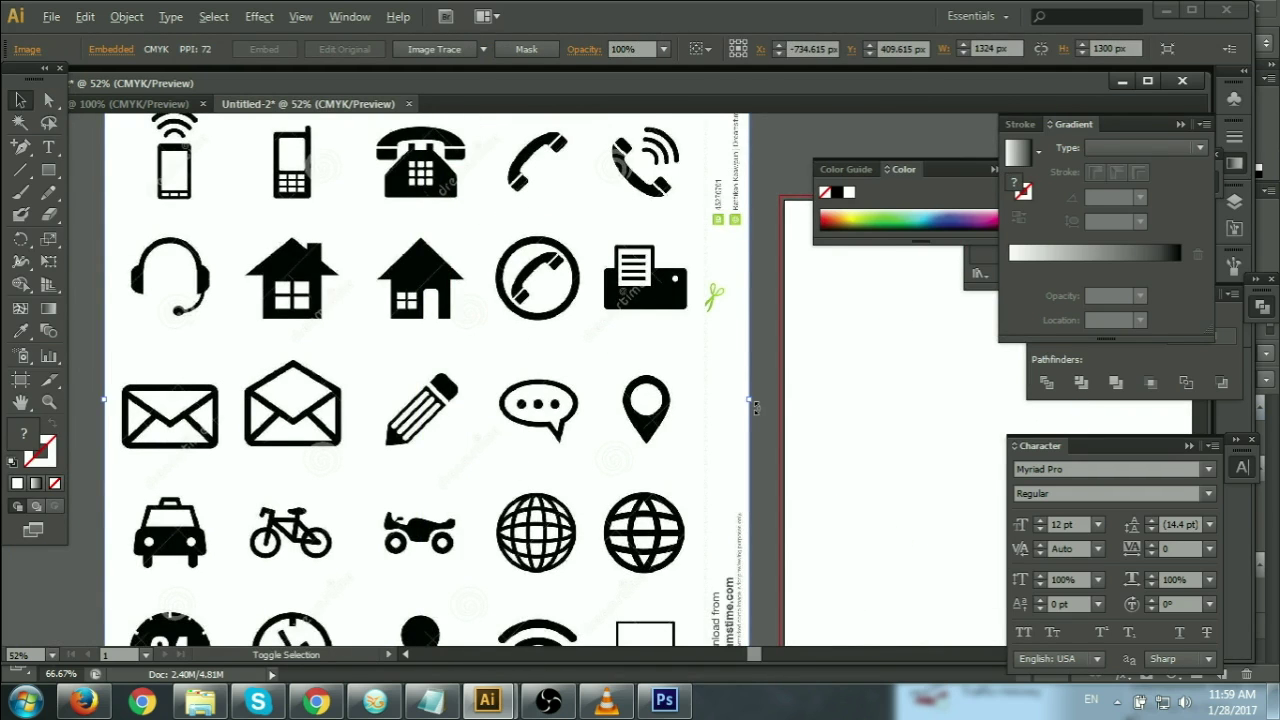
mouse_move(749, 400)
left_mouse_down()
mouse_move(727, 422)
mouse_move(732, 458)
left_mouse_up()
left_click(727, 422)
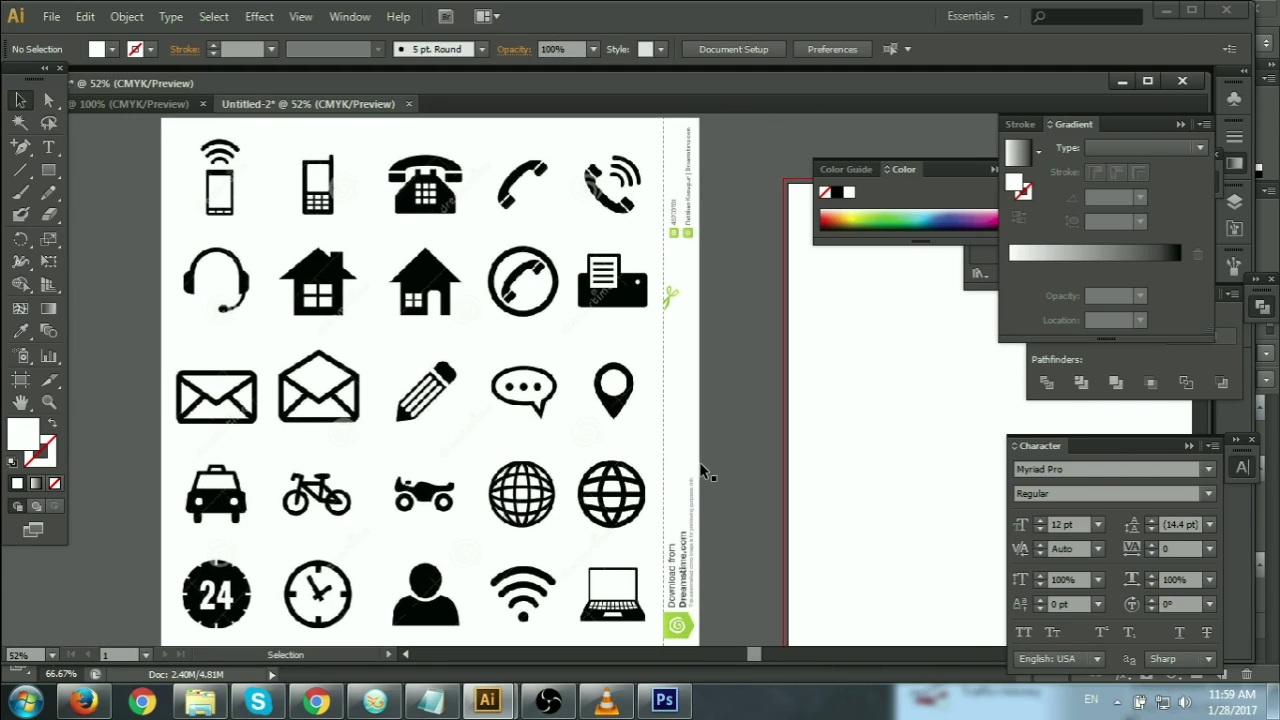
Image Trace and expand the icon image, then delete its white background areas.
left_click(380, 263)
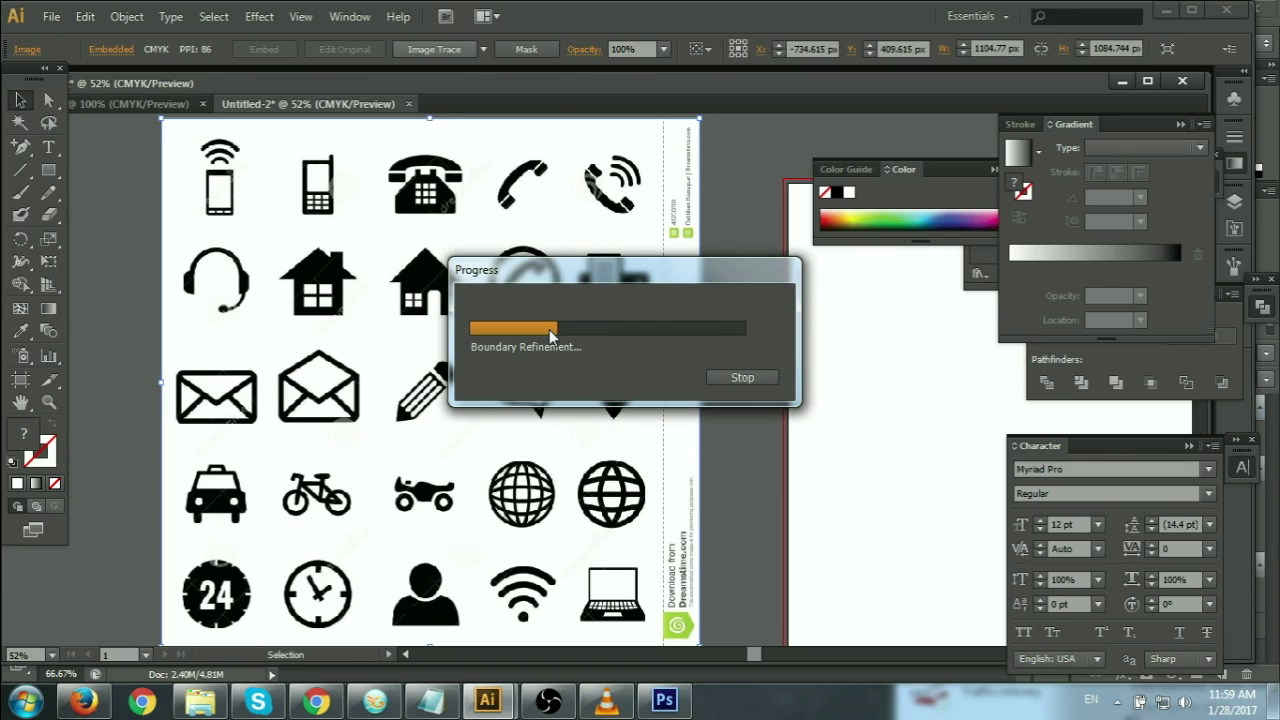
left_click(724, 395)
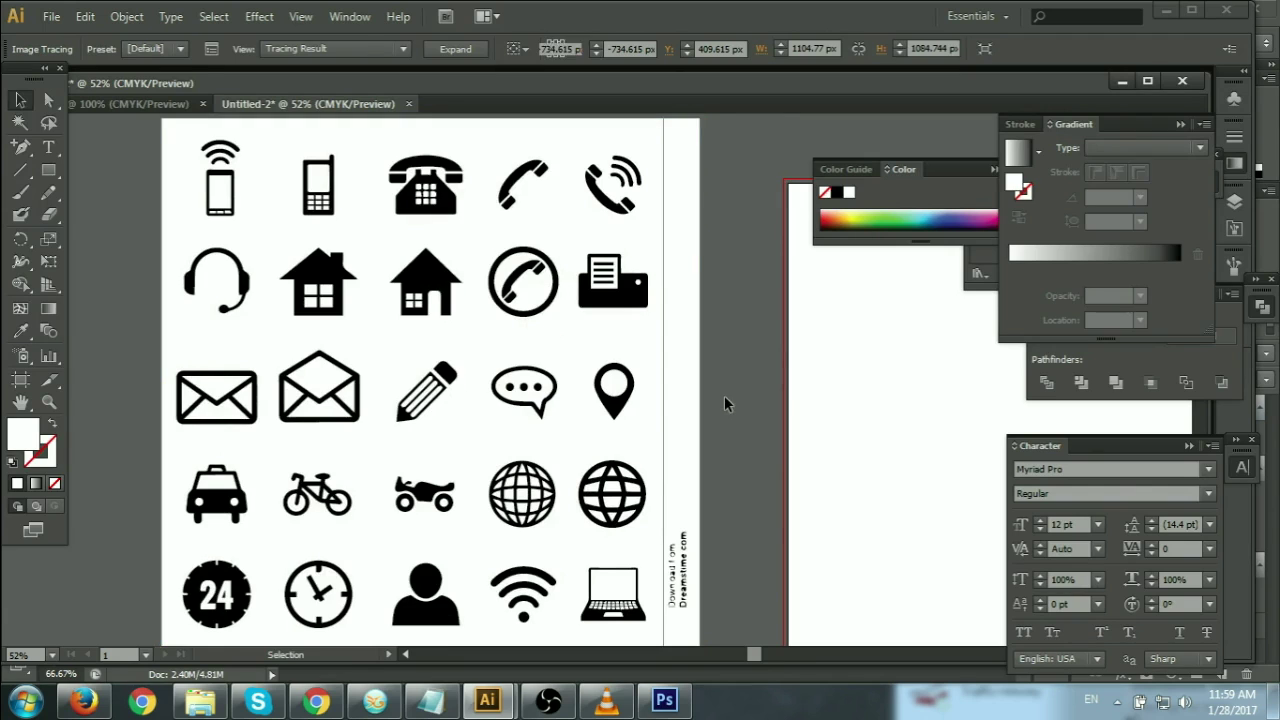
left_click(423, 448)
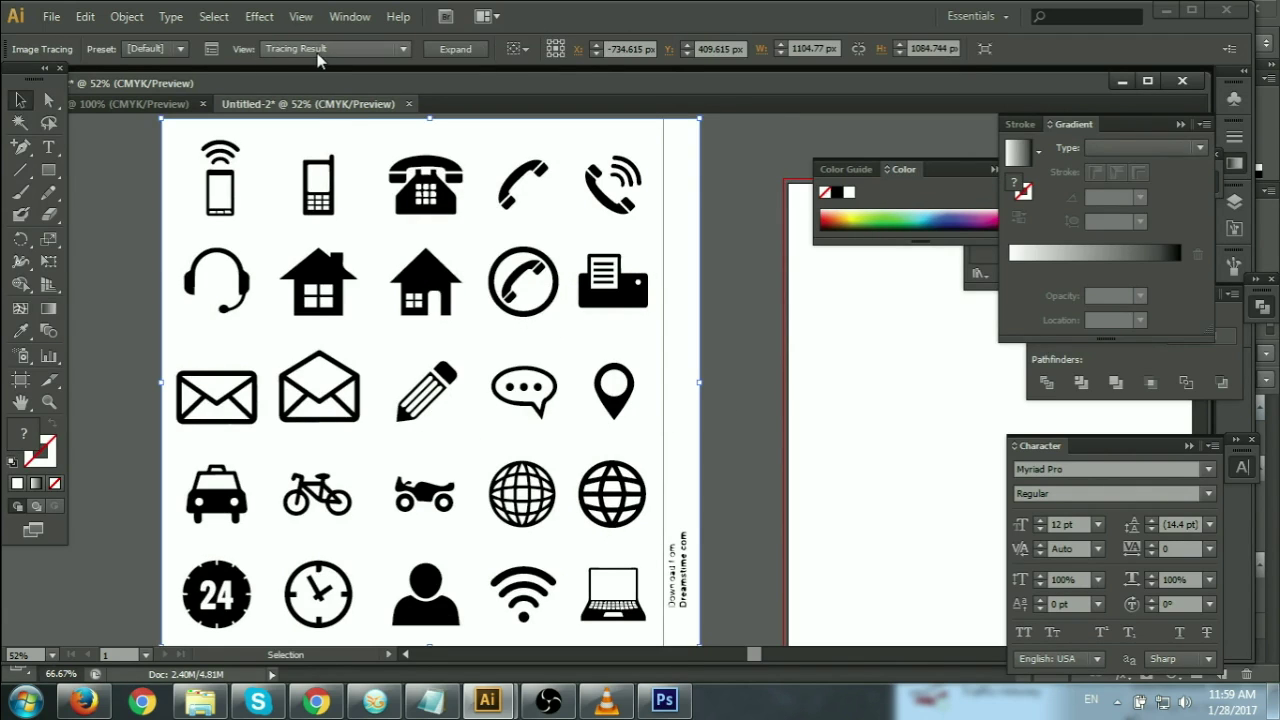
left_click(447, 50)
left_click(20, 122)
left_click(451, 240)
key("Delete")
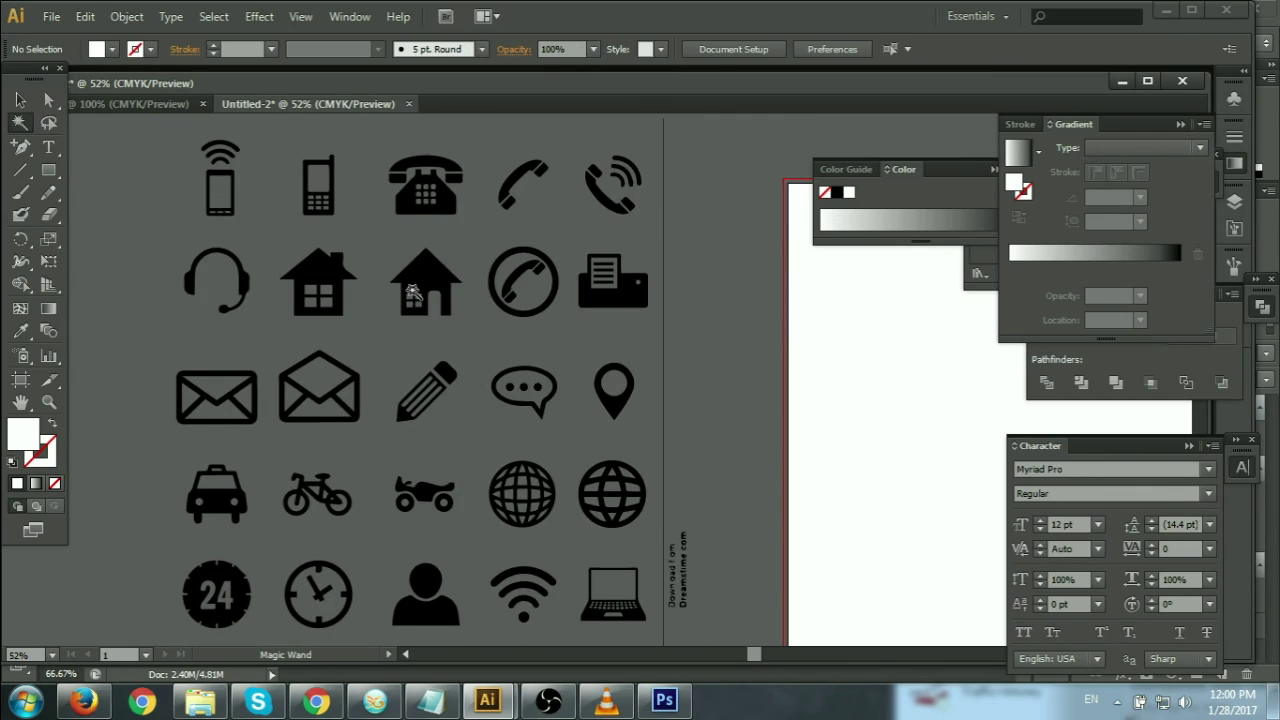
Zoom in on the traced icon sheet and ungroup it into separate icons.
left_click(20, 100)
mouse_move(430, 393)
left_mouse_down()
mouse_move(530, 400)
mouse_move(565, 478)
left_mouse_up()
key("ctrl+plus")
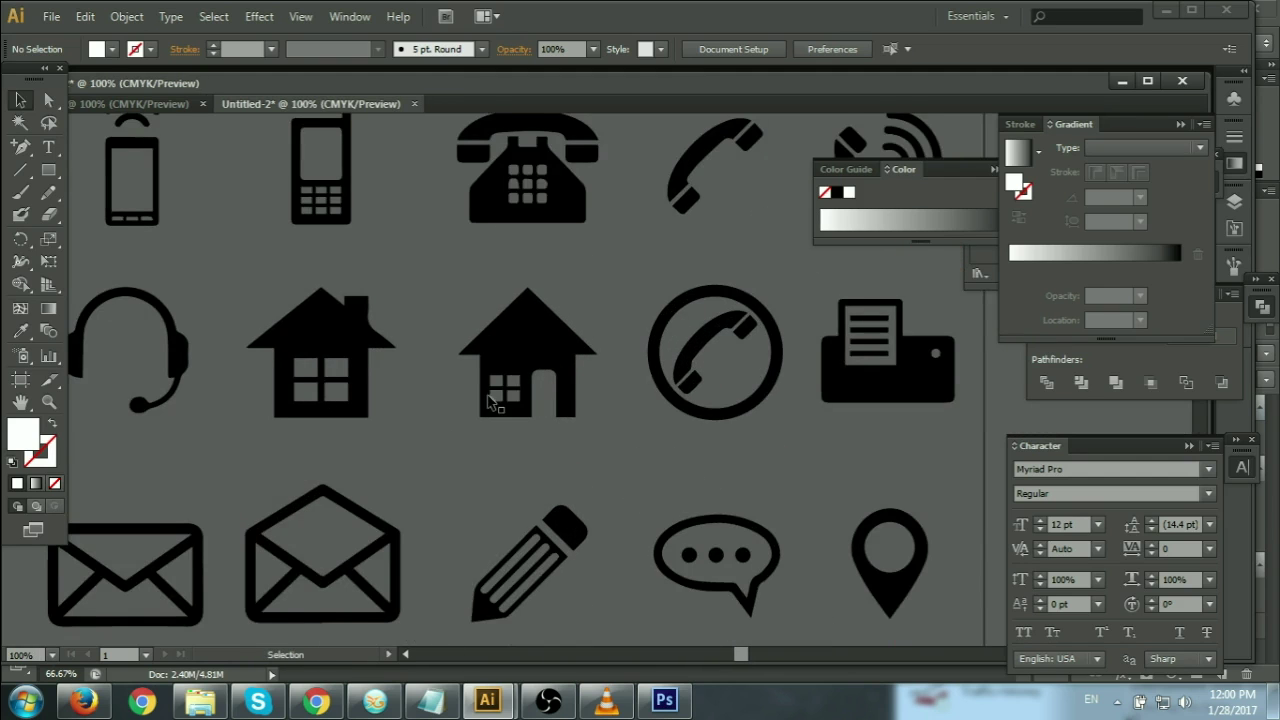
key("ctrl+plus")
left_click(572, 354)
right_click(569, 344)
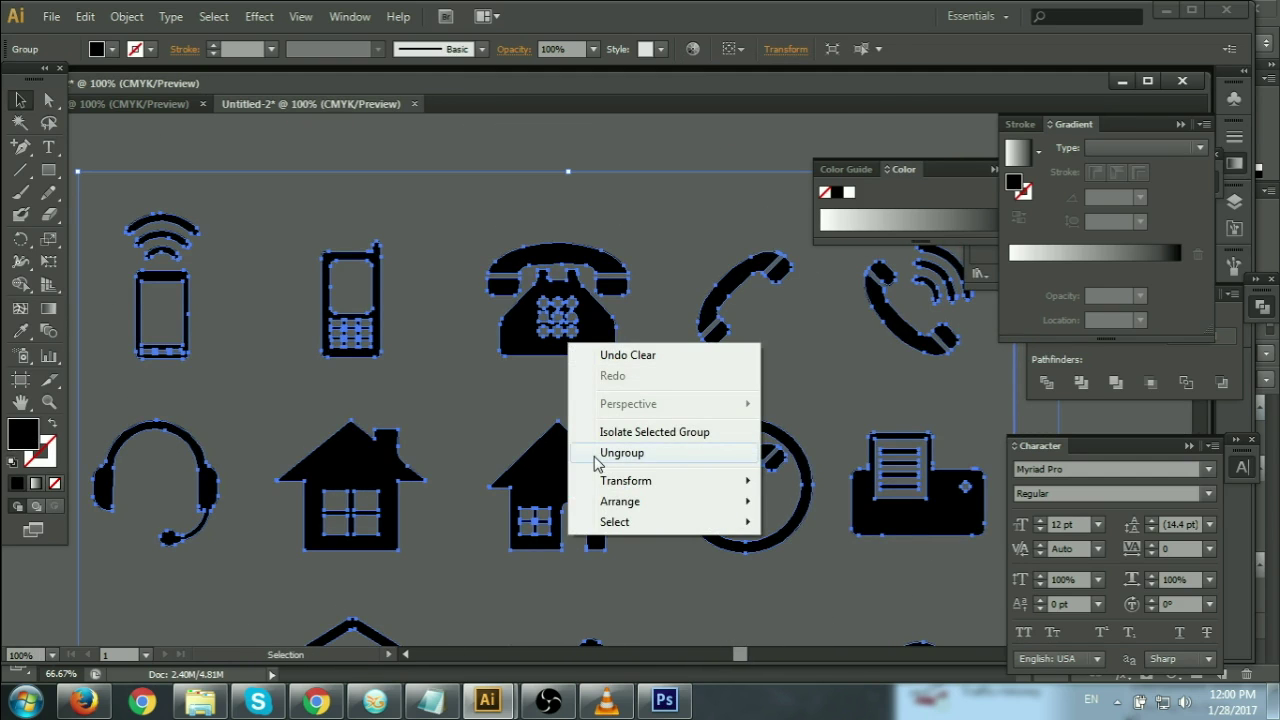
left_click(597, 453)
left_click(486, 409)
Select the person icon alone and copy it for the business card.
scroll(557, 449, "down", 2)
mouse_move(557, 449)
left_mouse_down()
mouse_move(457, 523)
mouse_move(675, 481)
mouse_move(457, 486)
mouse_move(443, 414)
mouse_move(591, 366)
mouse_move(862, 520)
mouse_move(677, 409)
mouse_move(589, 280)
left_mouse_up()
scroll(580, 314, "down", 3)
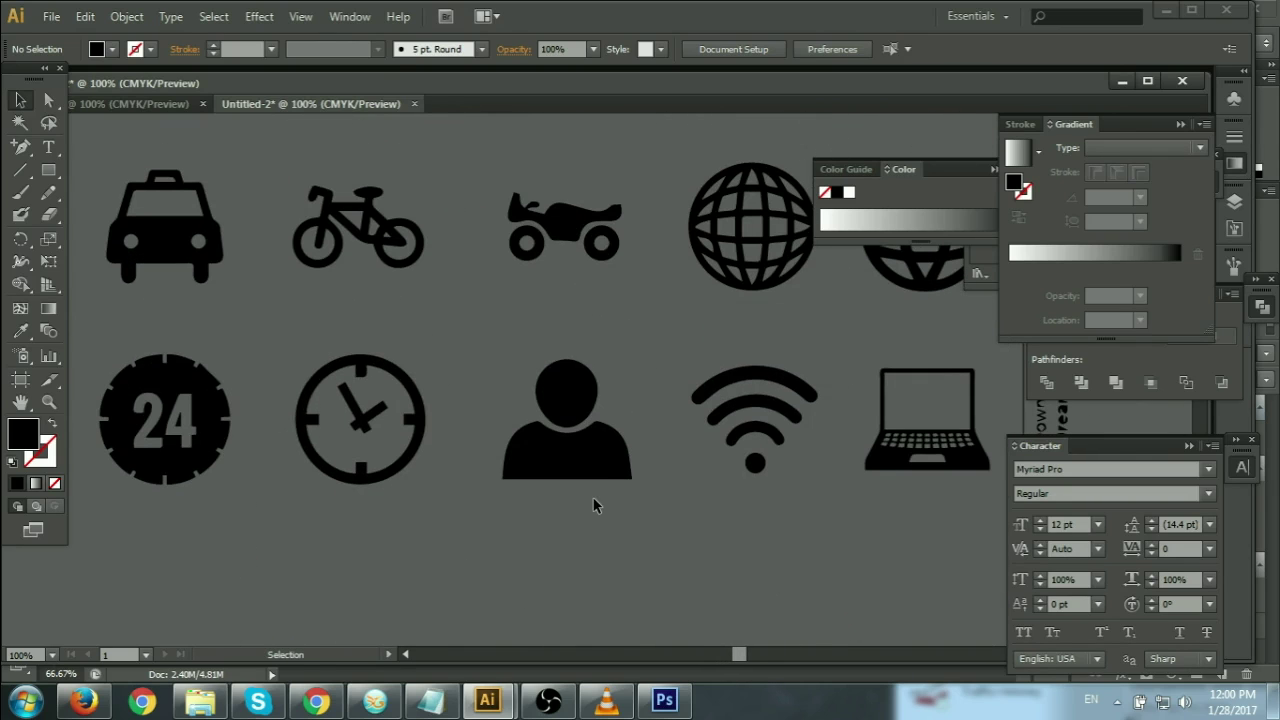
left_click(591, 457)
key("a")
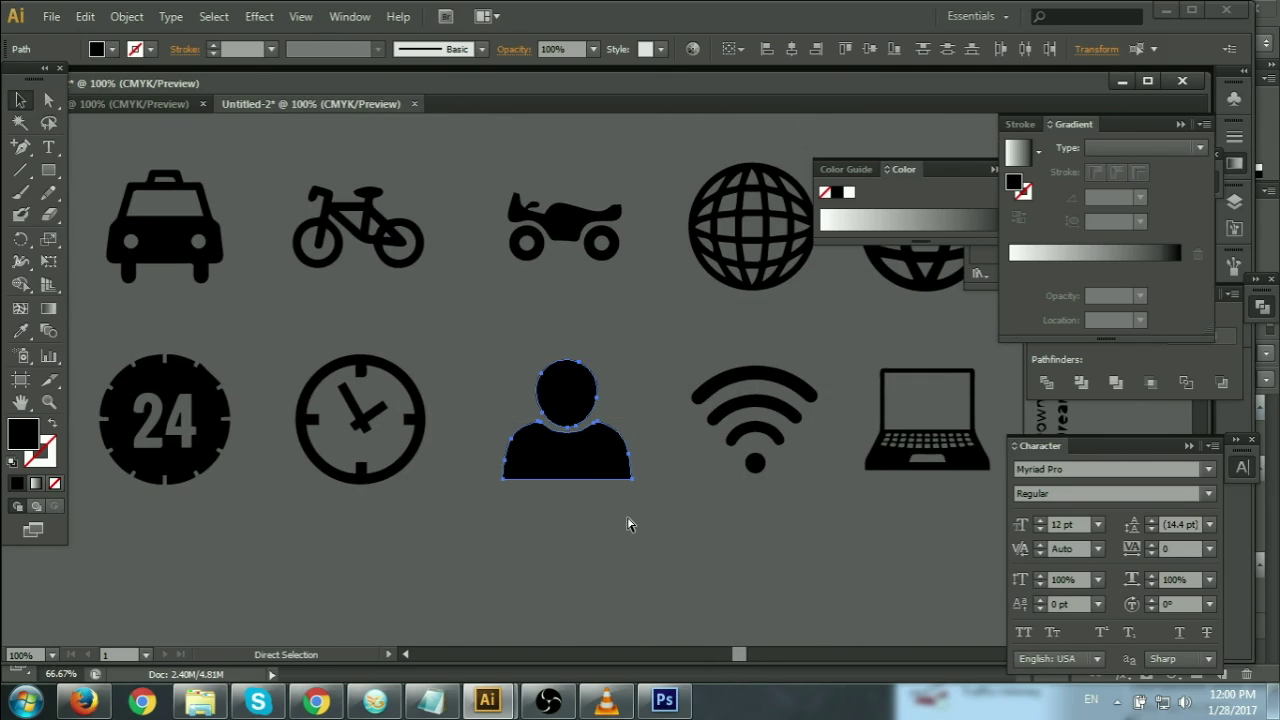
left_click(662, 703)
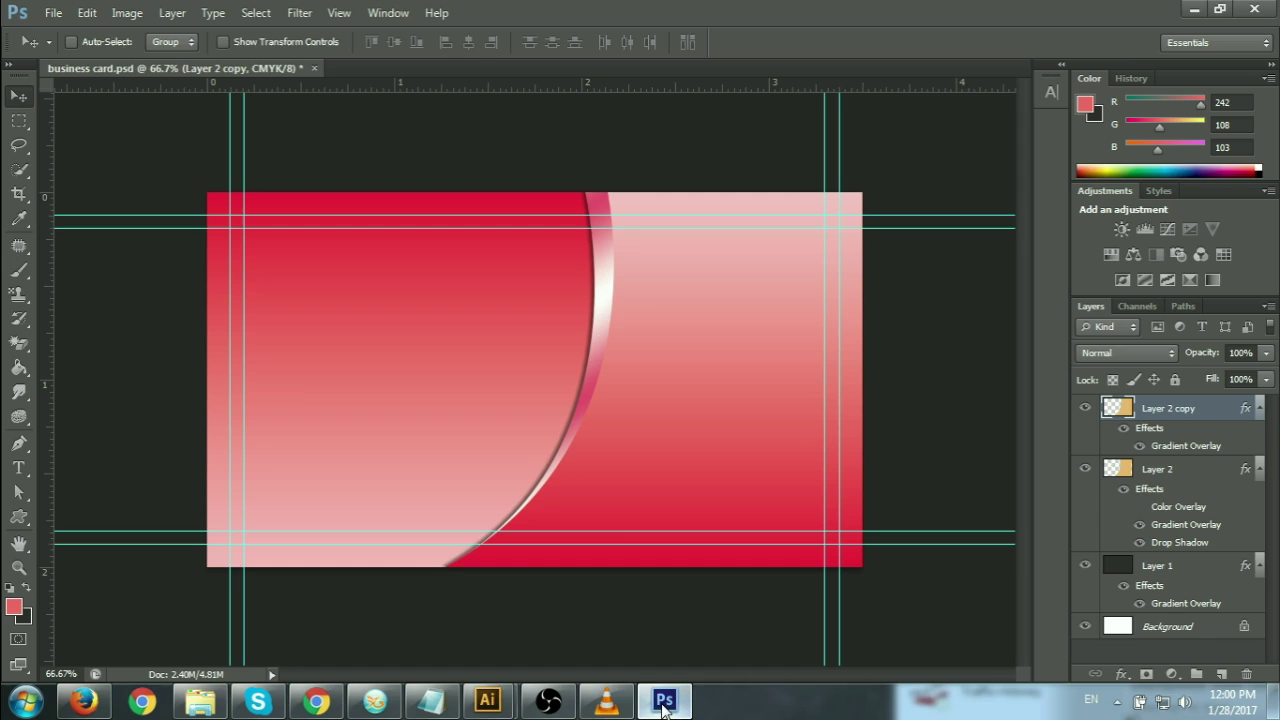
Paste the person icon as pixels, shrink it, and place it at the card's upper left.
key("ctrl+v")
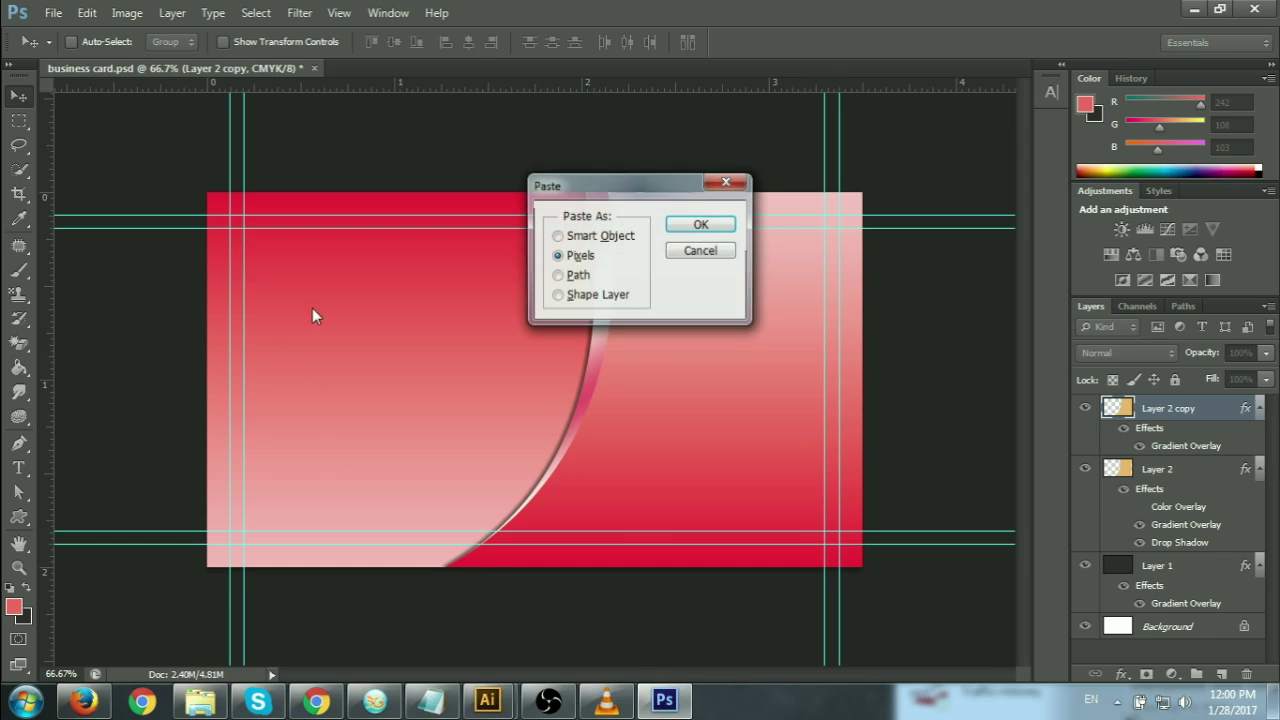
left_click(670, 222)
mouse_move(714, 214)
left_mouse_down()
mouse_move(620, 322)
mouse_move(595, 325)
left_mouse_up()
left_click(19, 95)
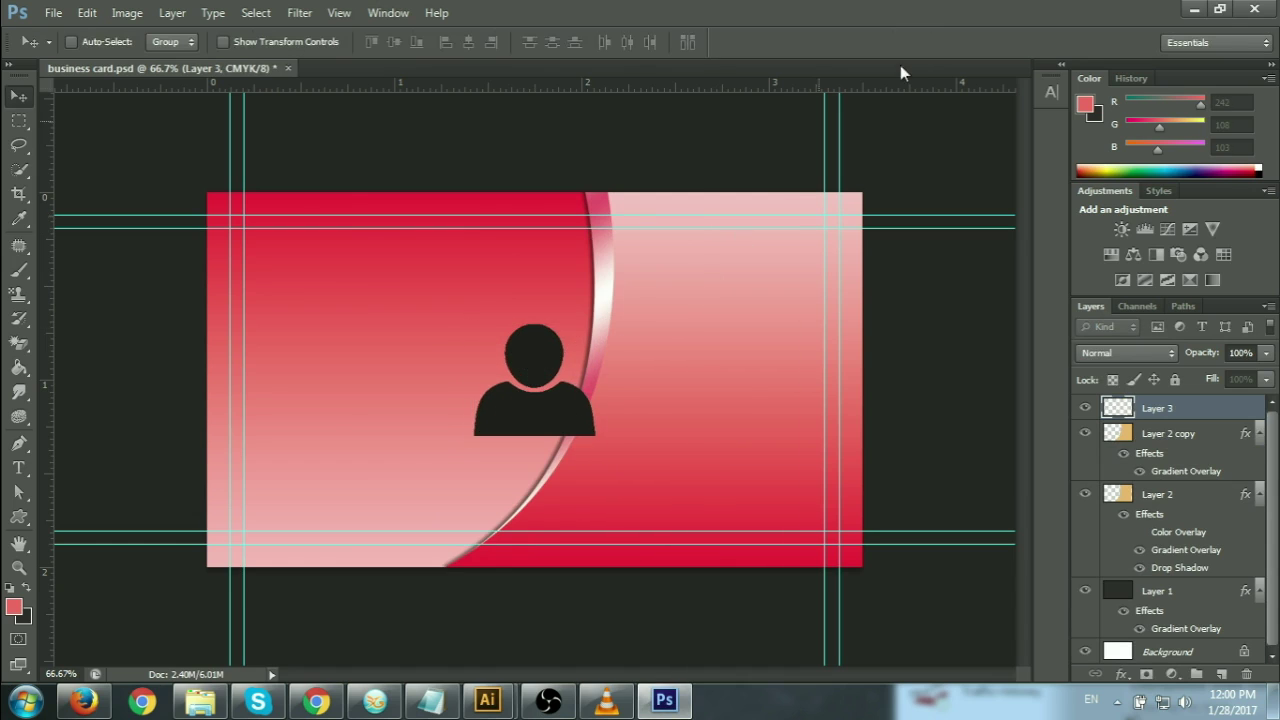
left_click_drag(546, 365, 316, 280)
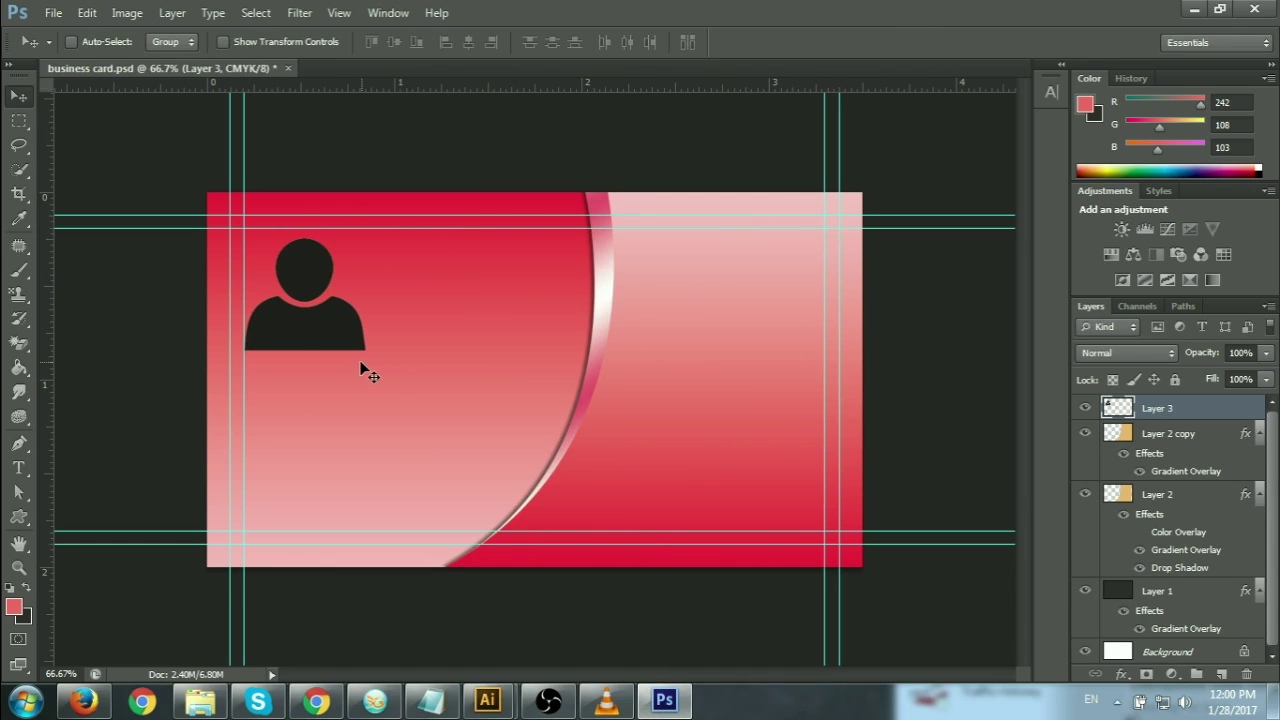
key("ctrl+t")
mouse_move(366, 350)
left_mouse_down()
mouse_move(288, 300)
mouse_move(306, 279)
left_mouse_up()
left_click(940, 42)
key("ctrl+t")
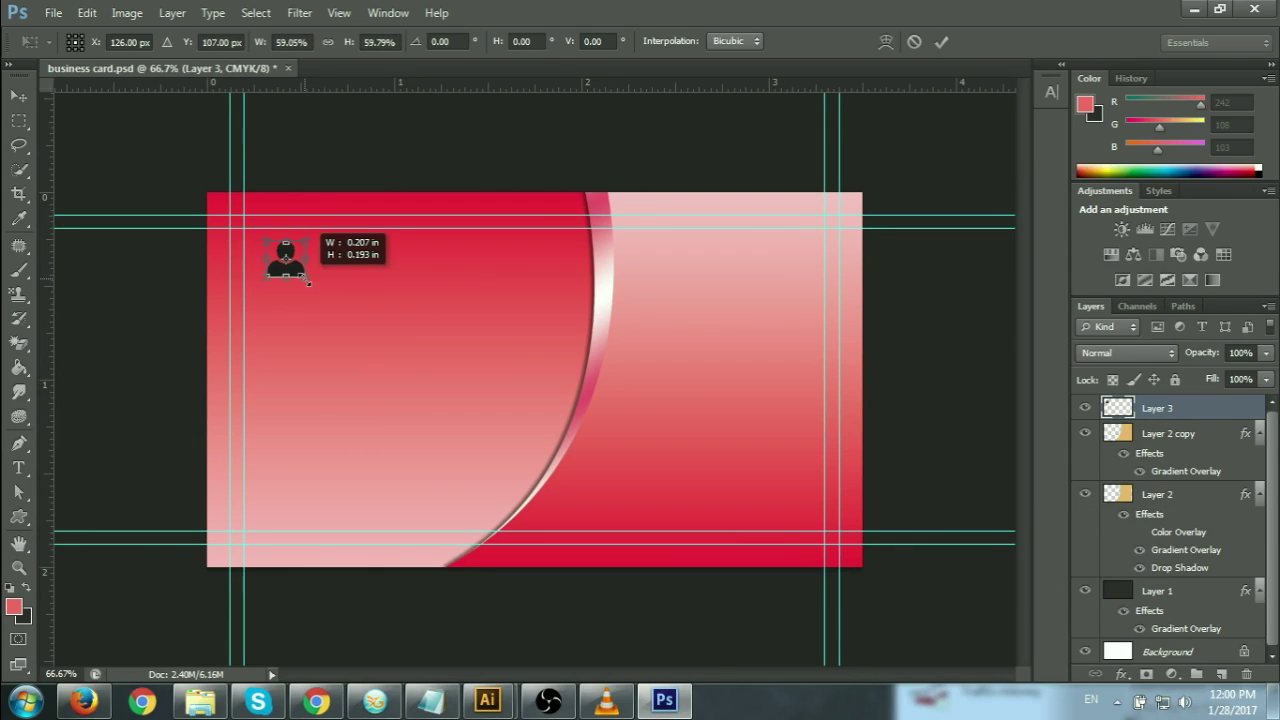
left_click(941, 42)
left_click_drag(299, 268, 293, 270)
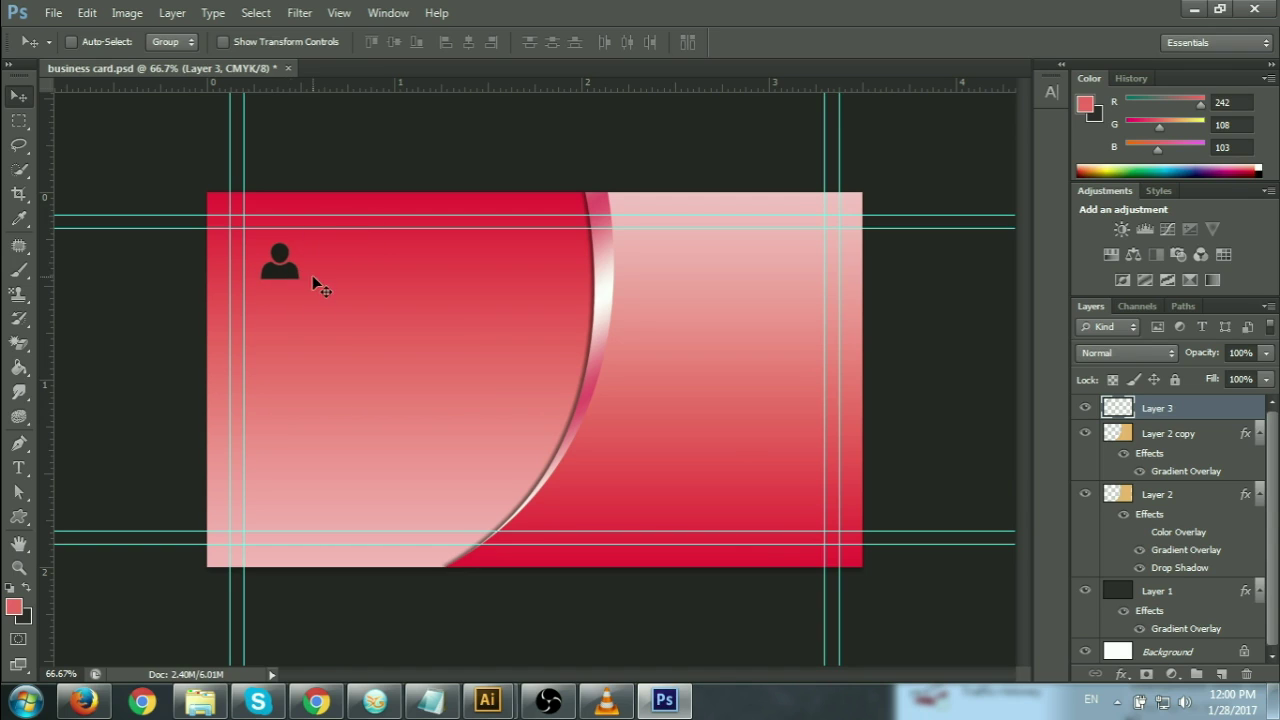
Give the person icon a white Color Overlay layer effect.
left_click(1124, 676)
left_click(1160, 579)
left_click(1128, 291)
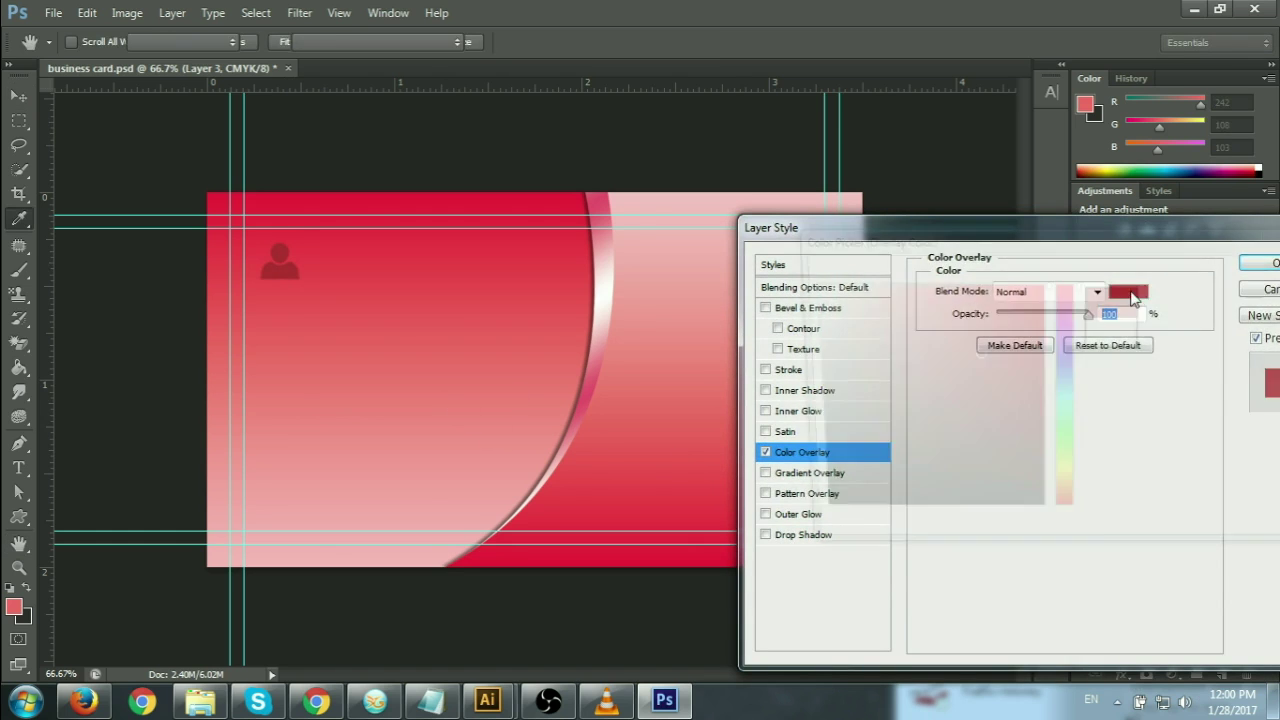
left_click_drag(837, 297, 806, 285)
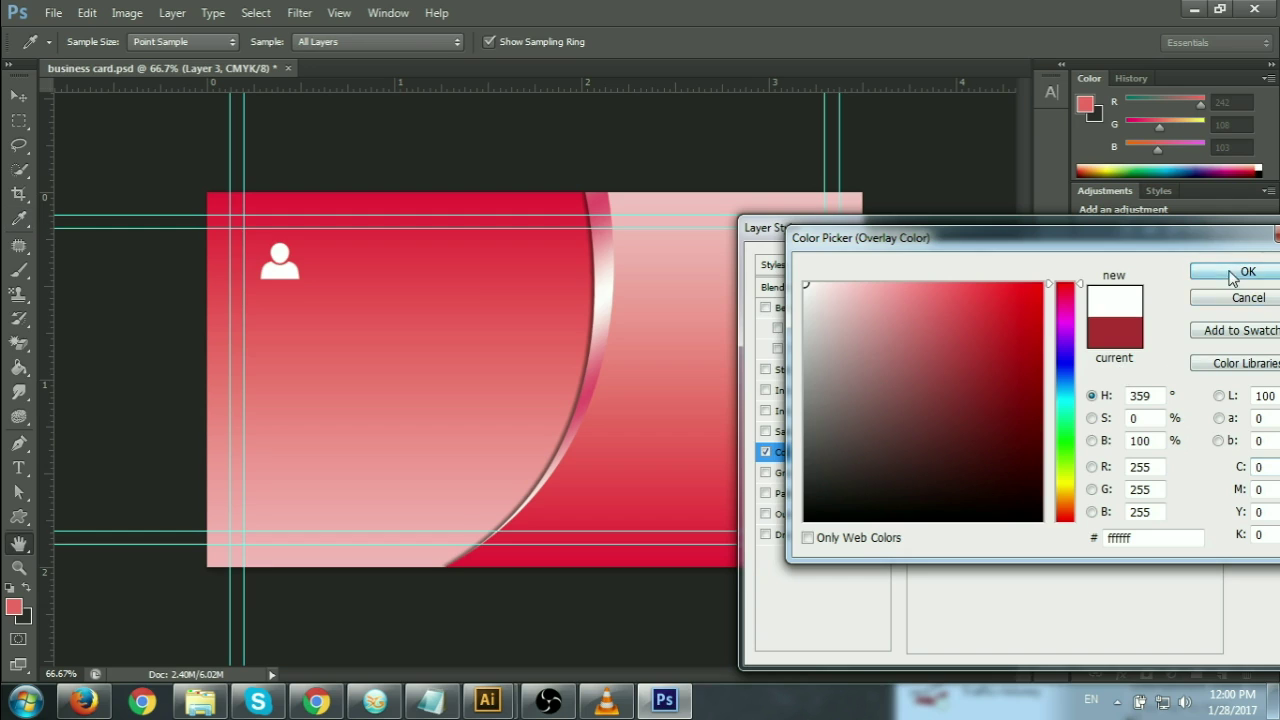
left_click(1246, 271)
left_click(1258, 269)
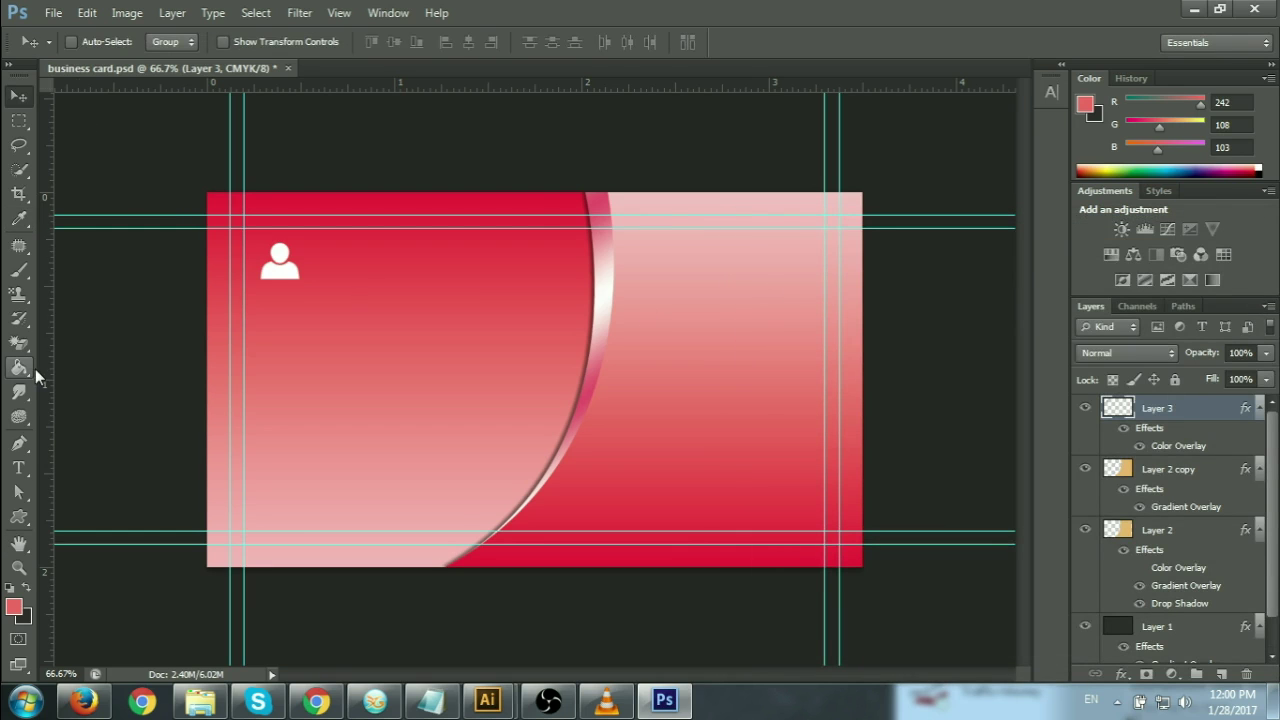
left_click(18, 468)
left_click(336, 265)
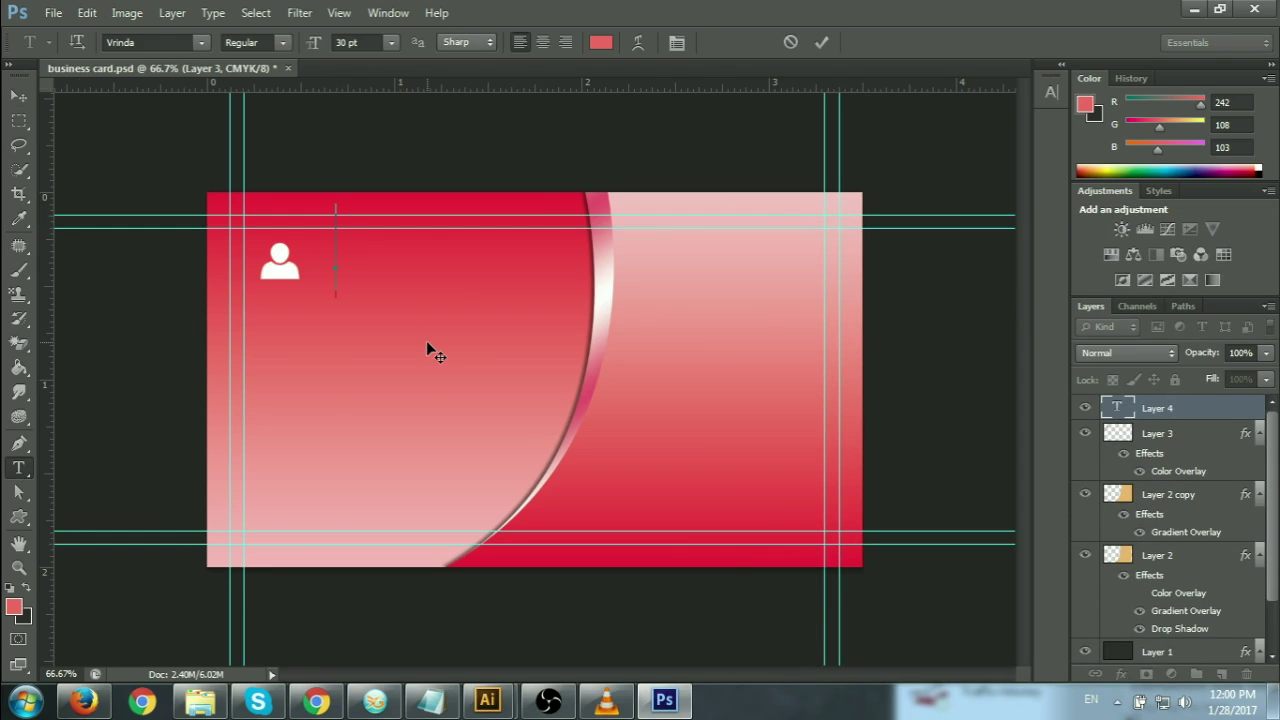
type("md.abu")
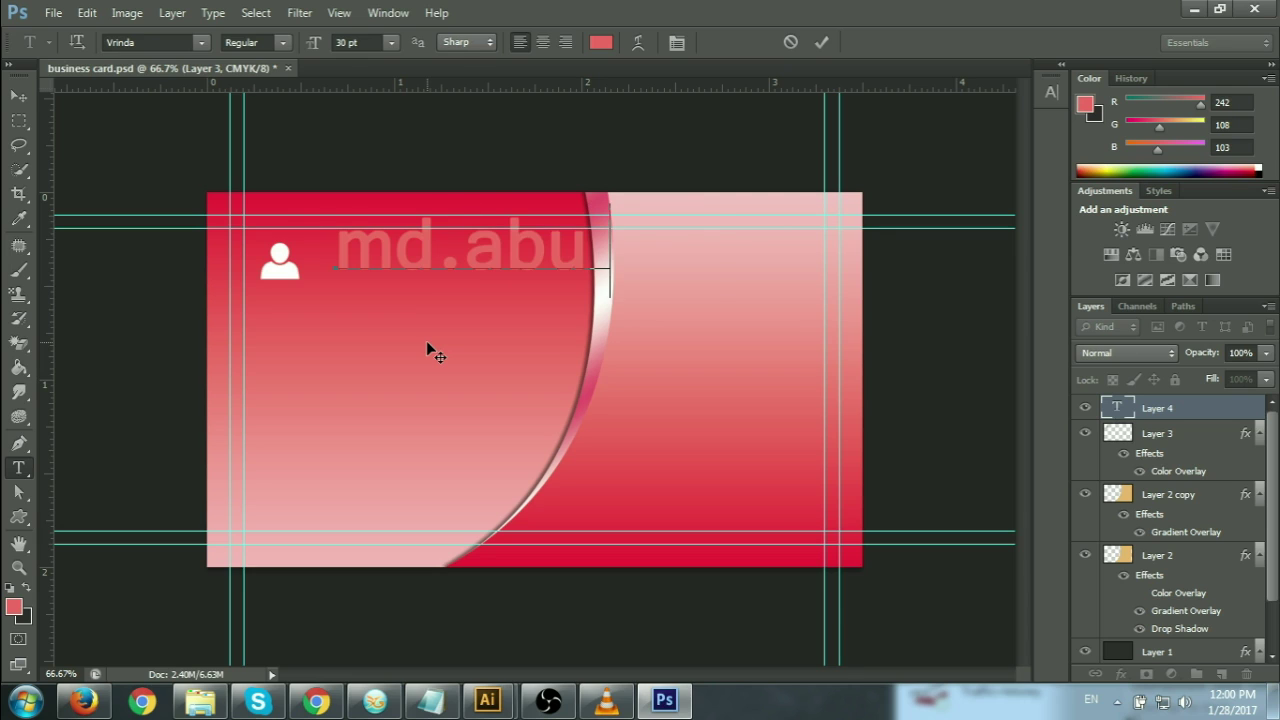
type("torab")
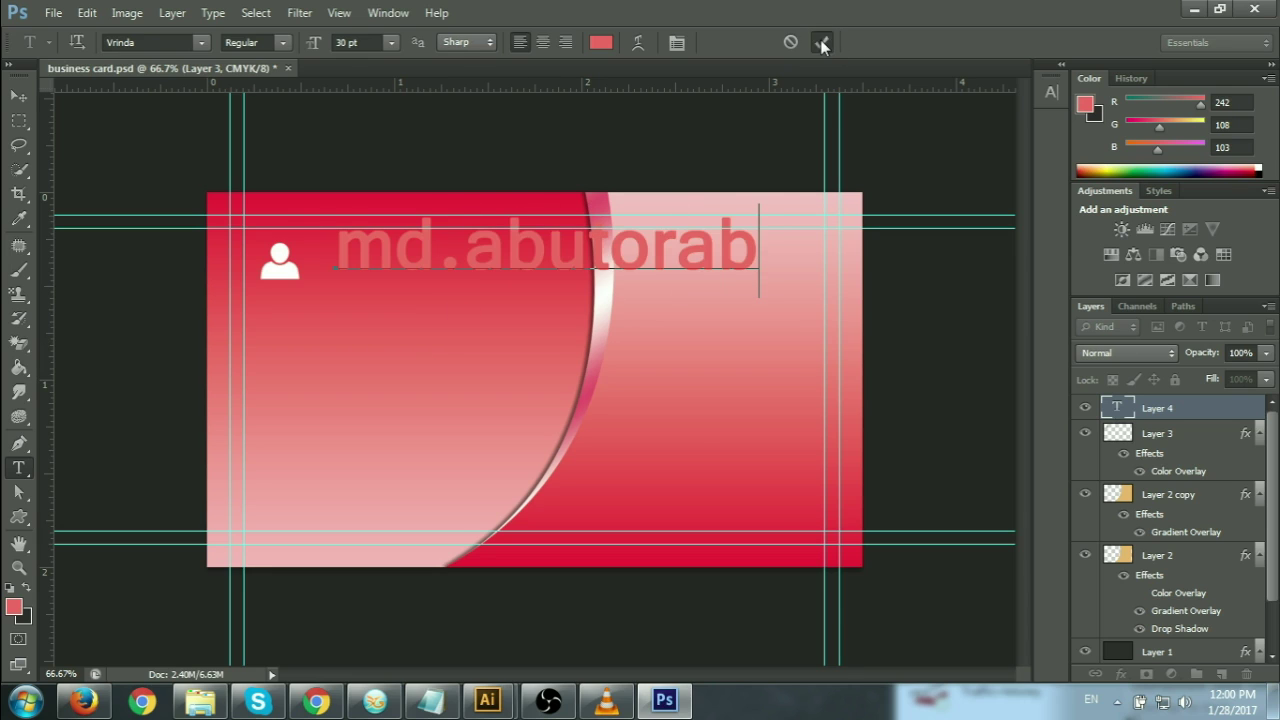
left_click(821, 43)
key("ctrl+t")
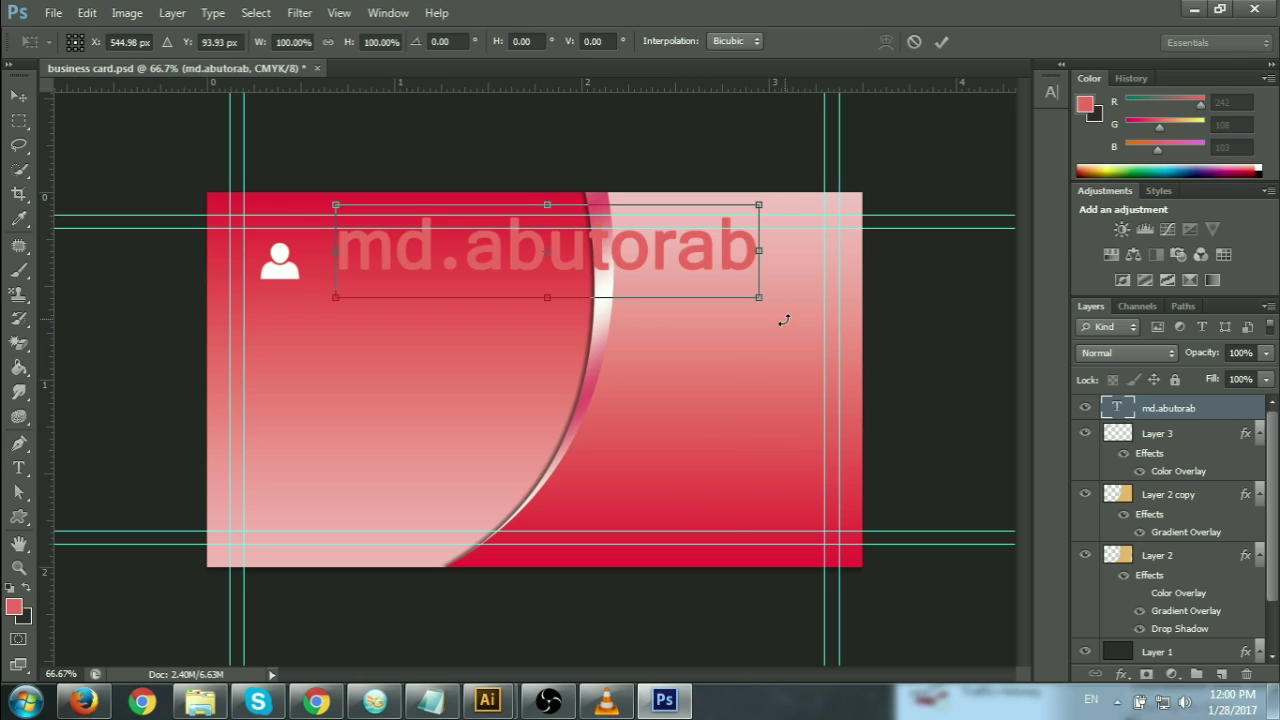
left_click_drag(760, 296, 657, 274)
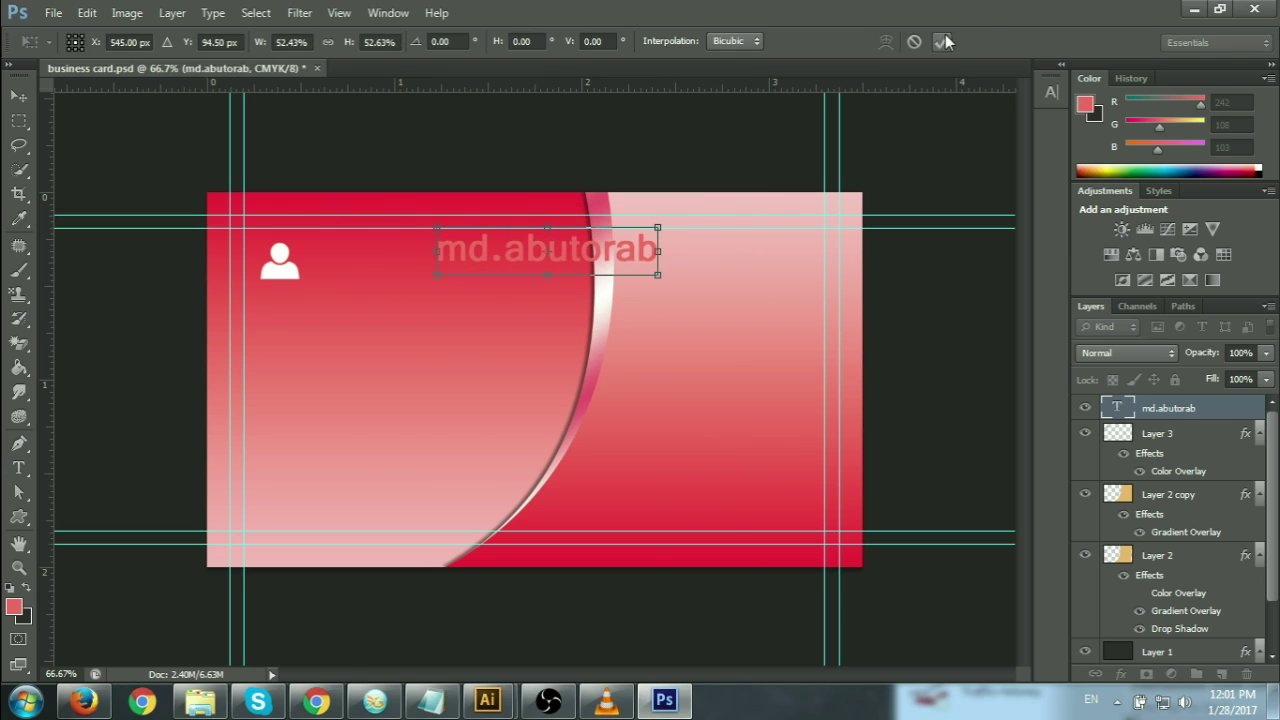
left_click(945, 41)
mouse_move(570, 250)
left_mouse_down()
mouse_move(489, 250)
mouse_move(437, 279)
left_mouse_up()
left_click(18, 95)
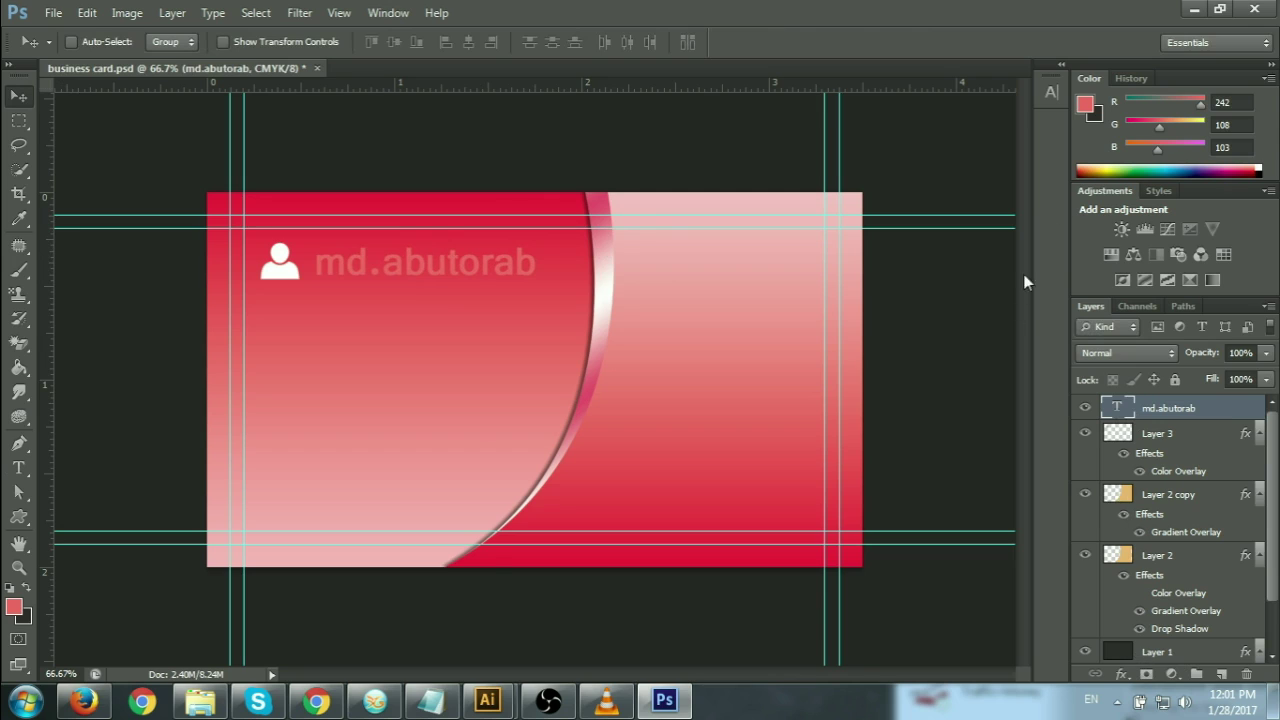
Set the name to All Caps, shrink it slightly, and move it closer to the icon.
left_click(1051, 92)
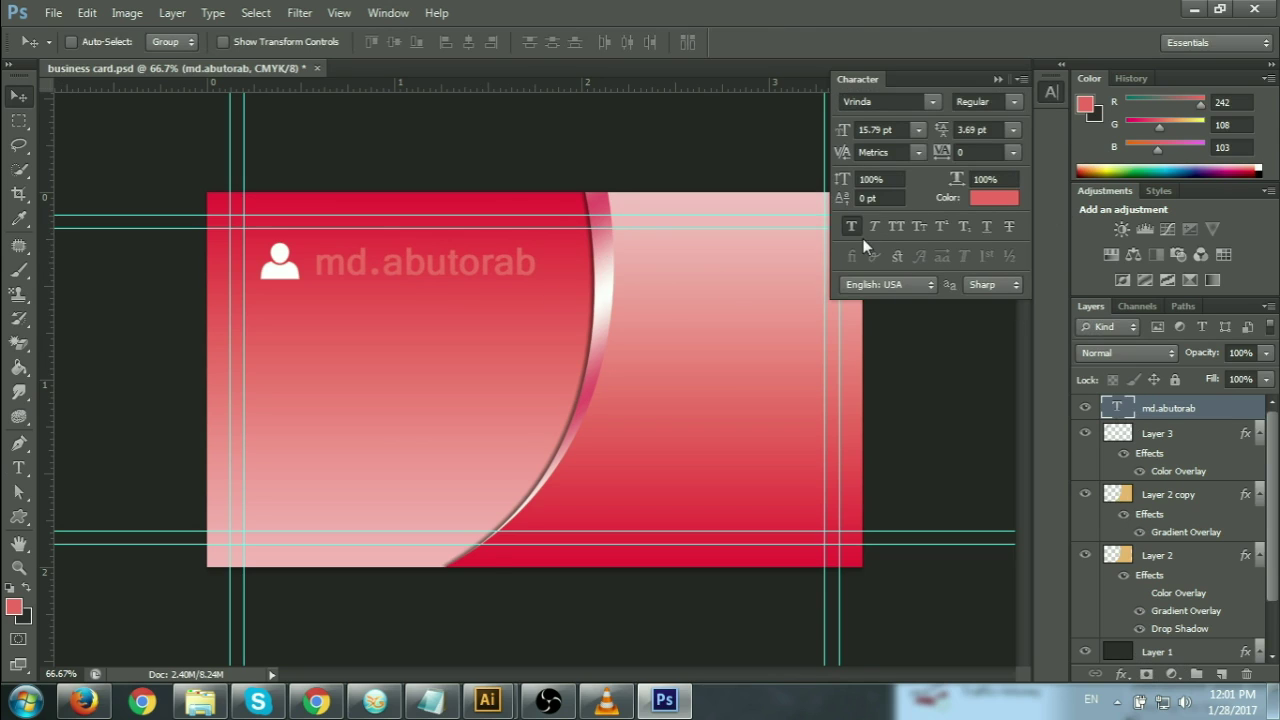
left_click(898, 226)
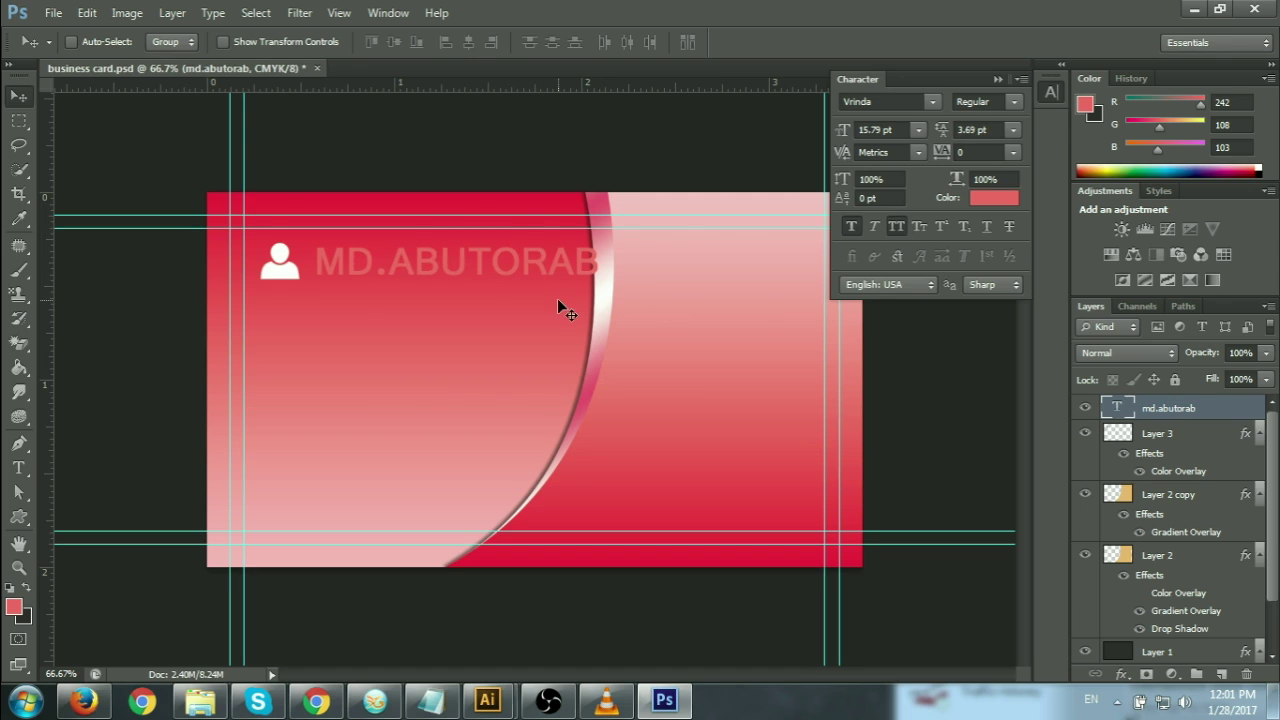
left_click(845, 214)
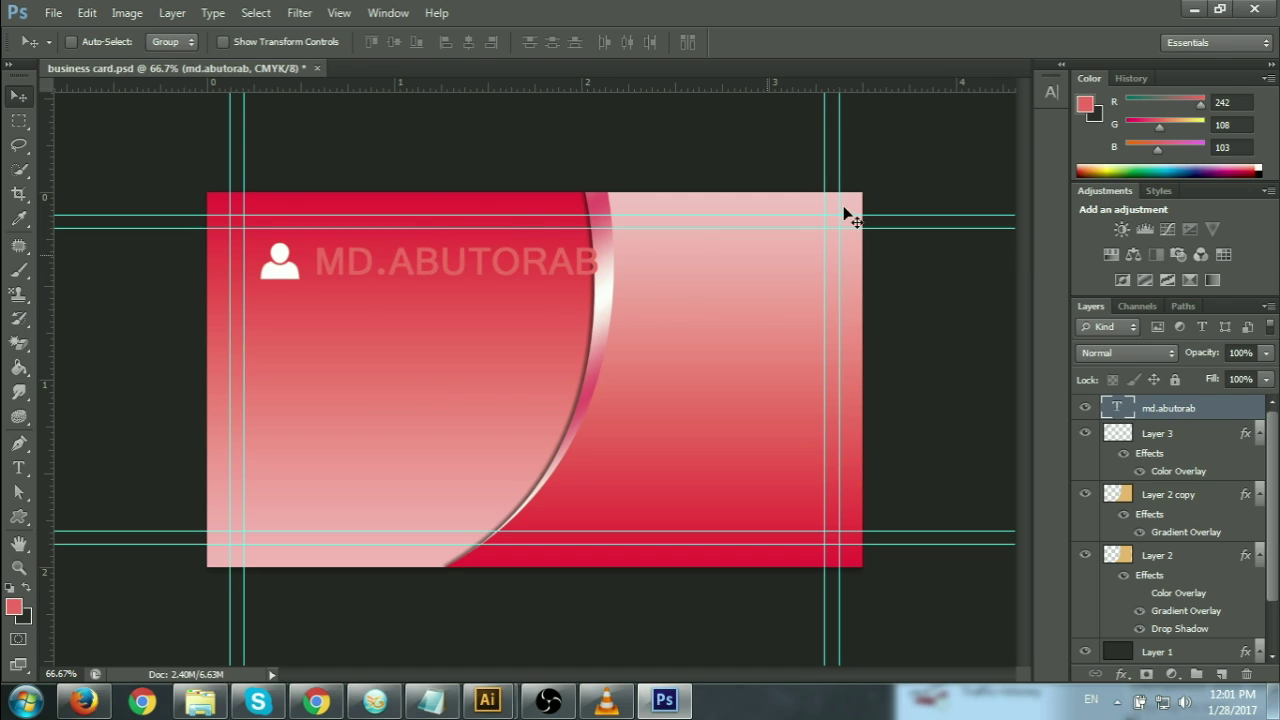
key("ctrl+t")
left_click_drag(598, 289, 580, 287)
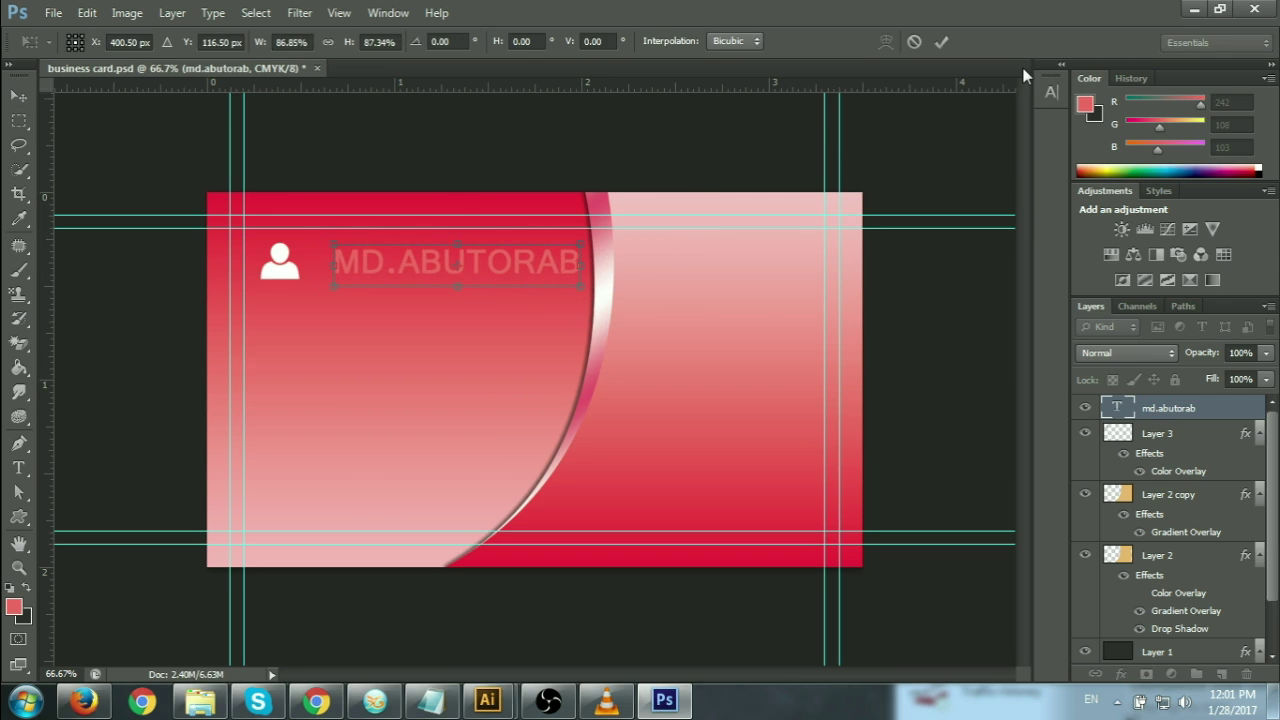
left_click(941, 41)
left_click_drag(441, 266, 408, 271)
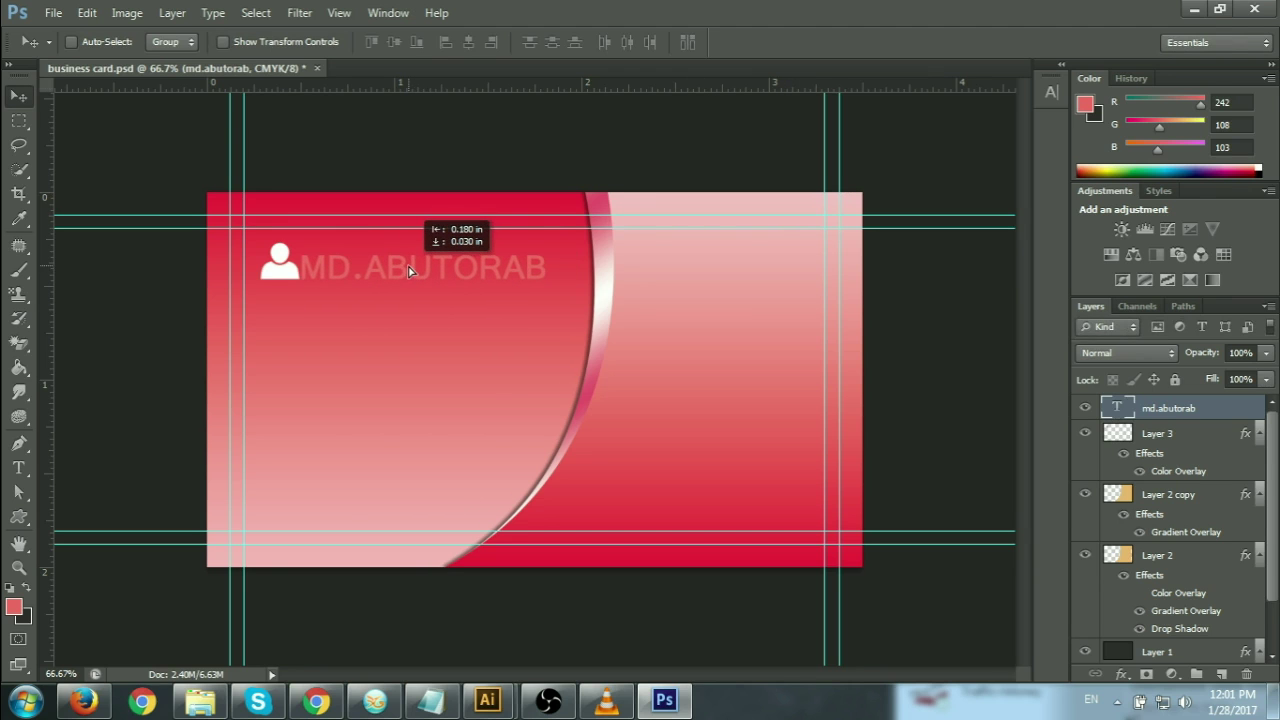
Select the person icon and name layers together and move them left to the card's margin.
key("ctrl+plus")
key("ctrl+plus")
left_click_drag(400, 363, 758, 519)
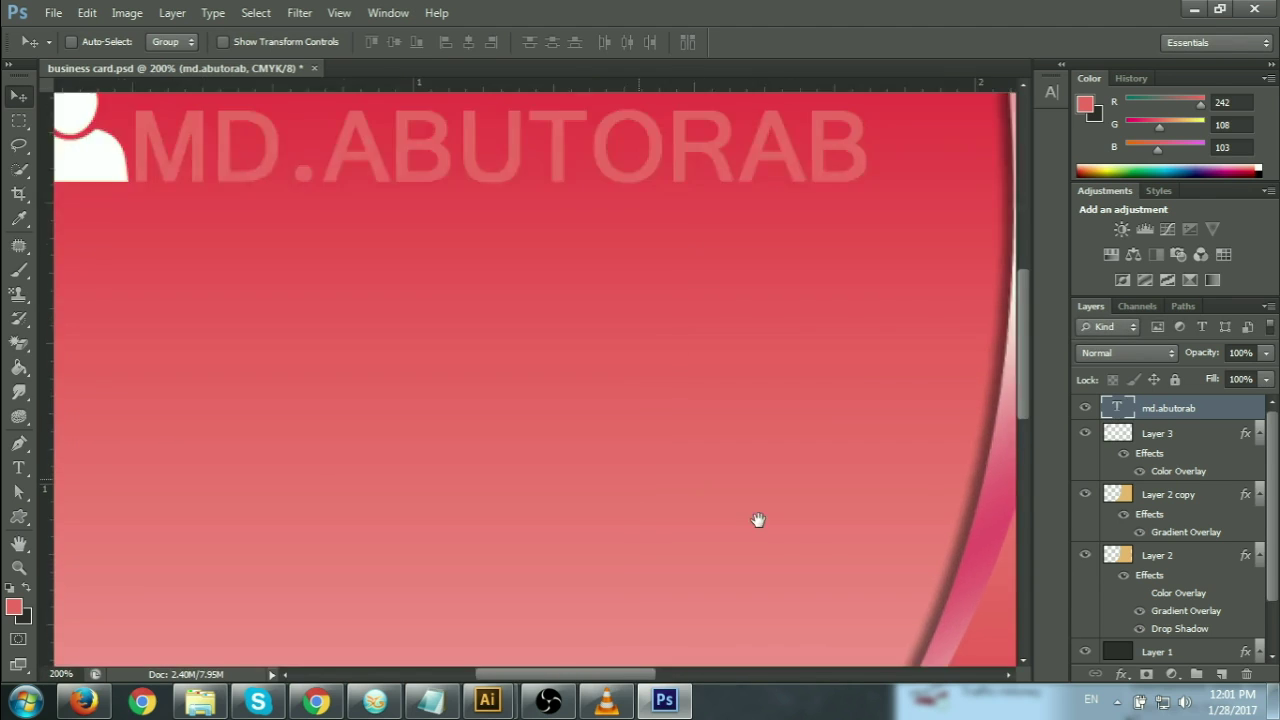
left_click_drag(577, 409, 386, 389)
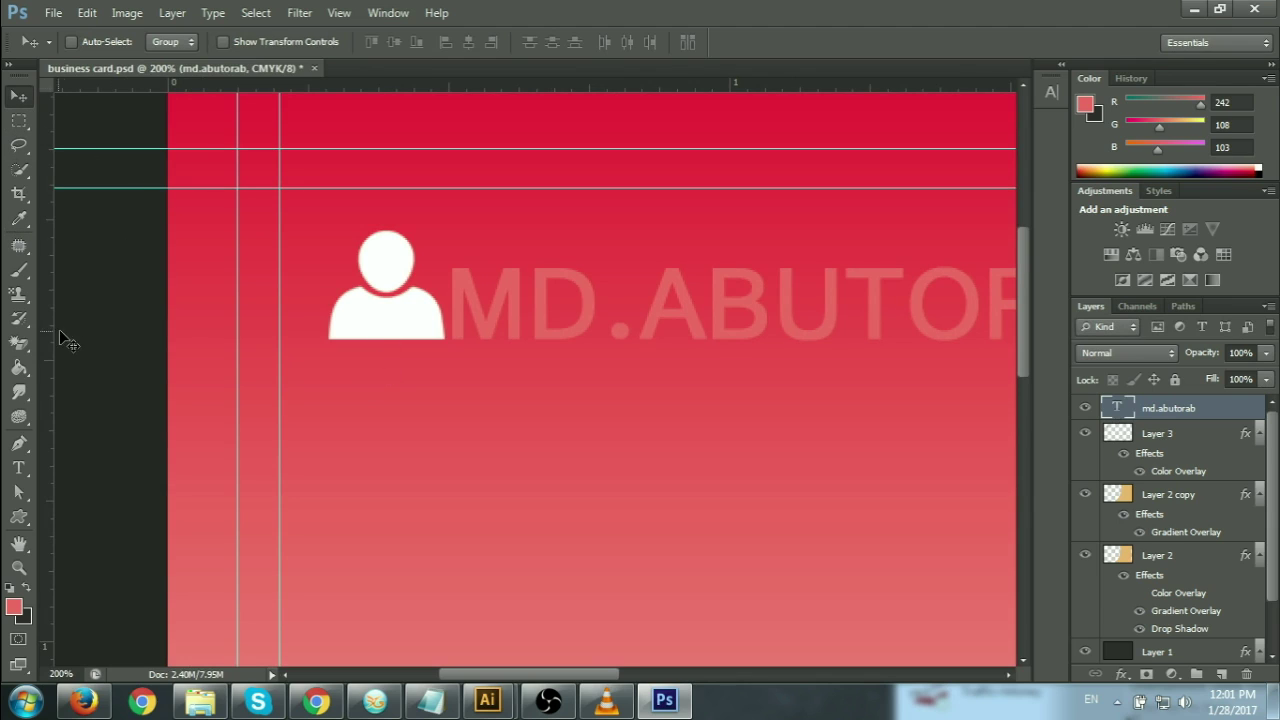
left_click_drag(47, 340, 324, 410)
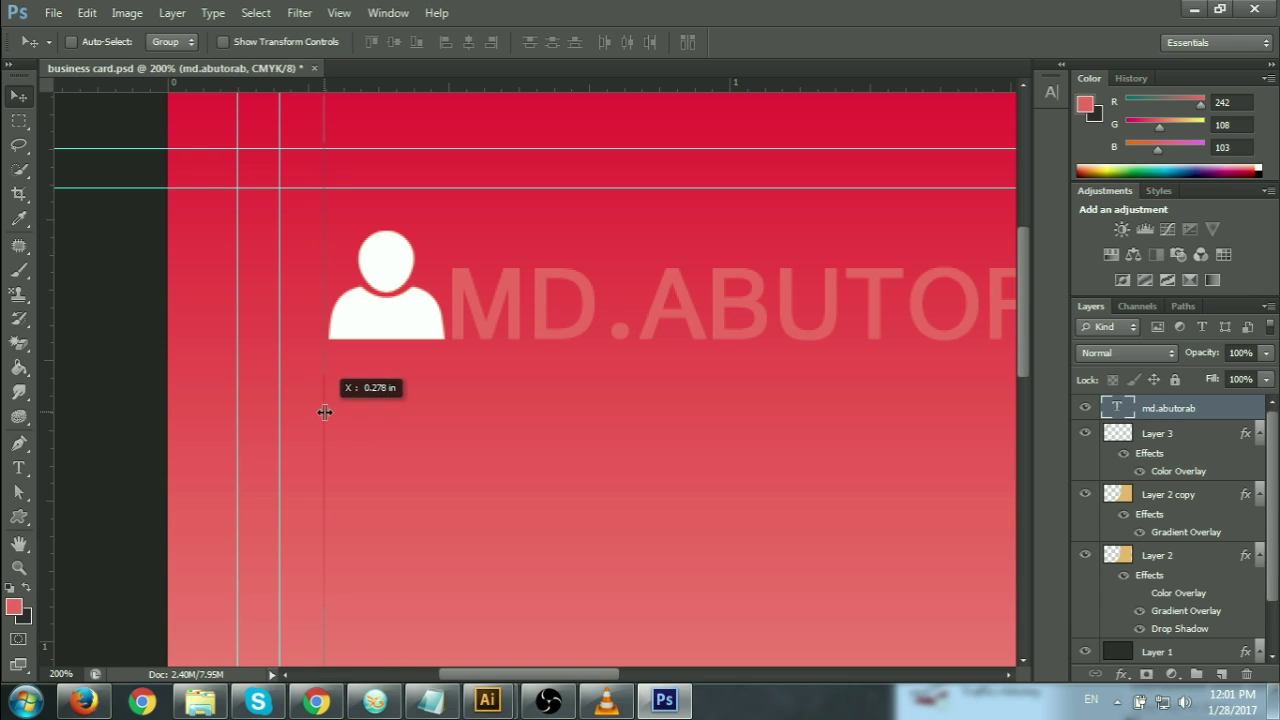
left_click_drag(324, 410, 324, 410)
key("ctrl+z")
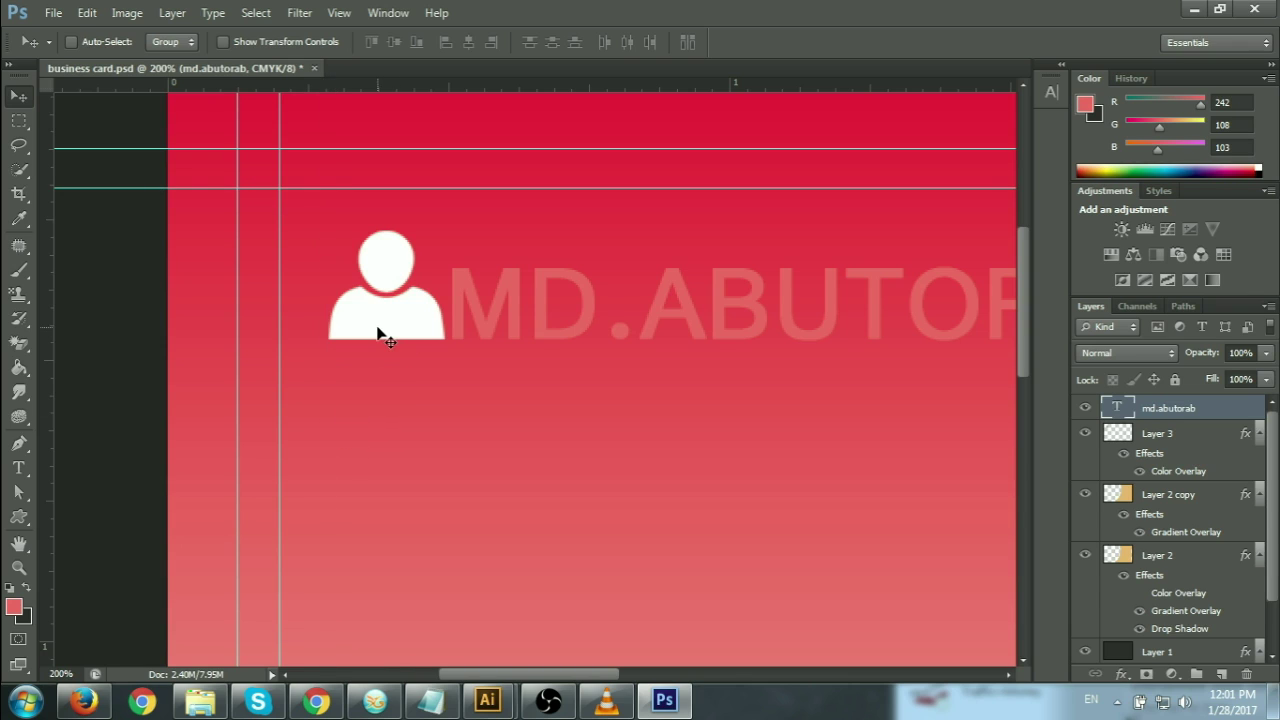
left_click(1143, 433, "shift")
mouse_move(539, 316)
left_mouse_down()
mouse_move(479, 313)
mouse_move(490, 277)
left_mouse_up()
left_click_drag(664, 497, 569, 437)
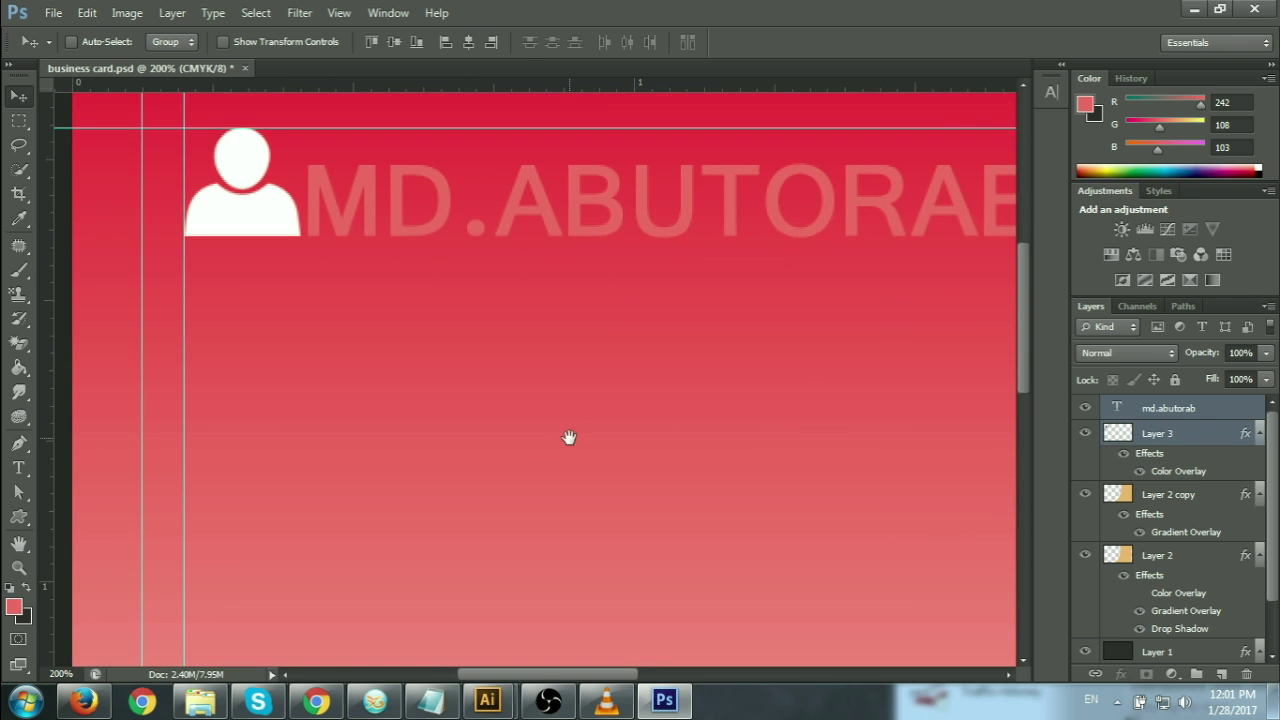
key("ctrl+minus")
key("ctrl+minus")
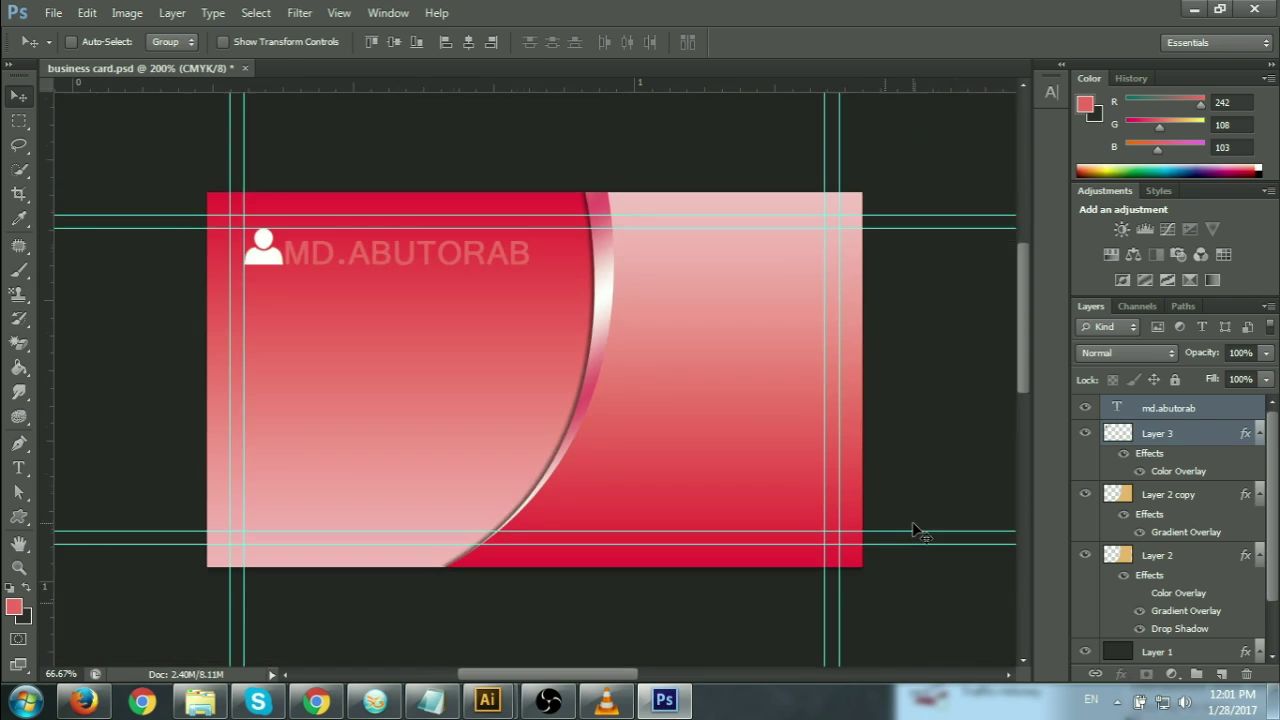
Change the MD.ABUTORAB name colour to white (ffffff).
left_click(1170, 410)
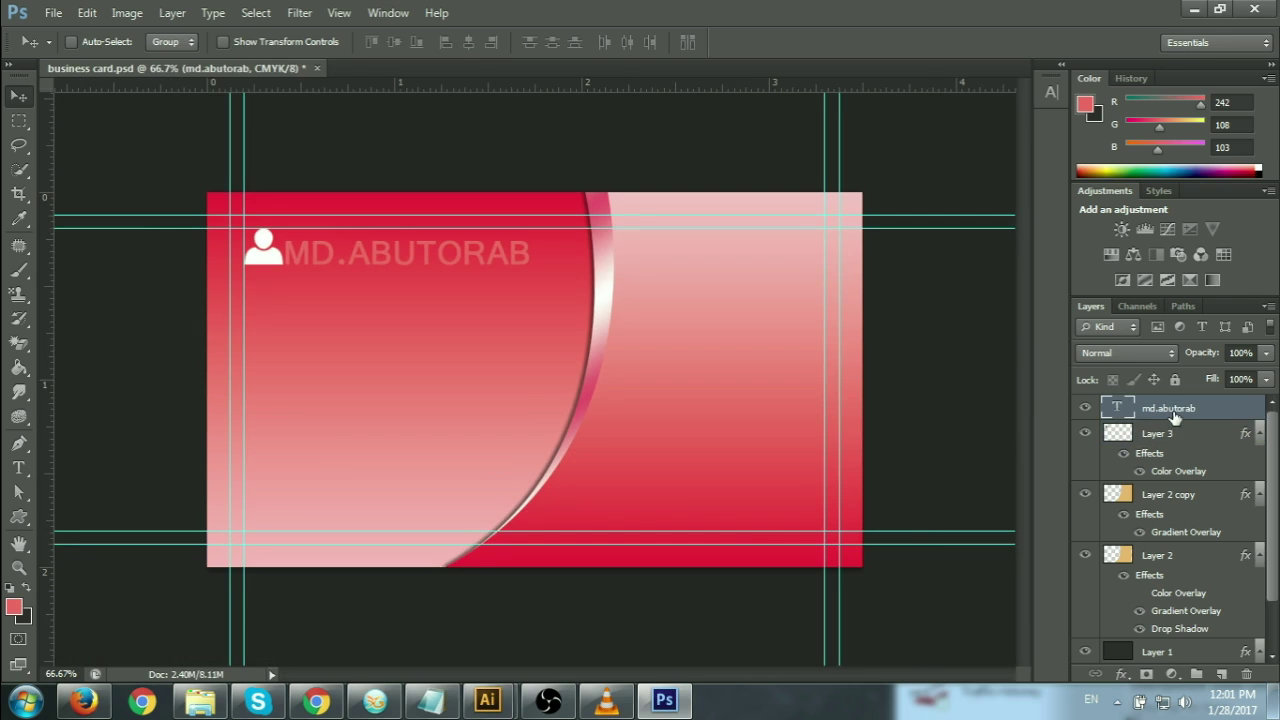
double_click(1118, 410)
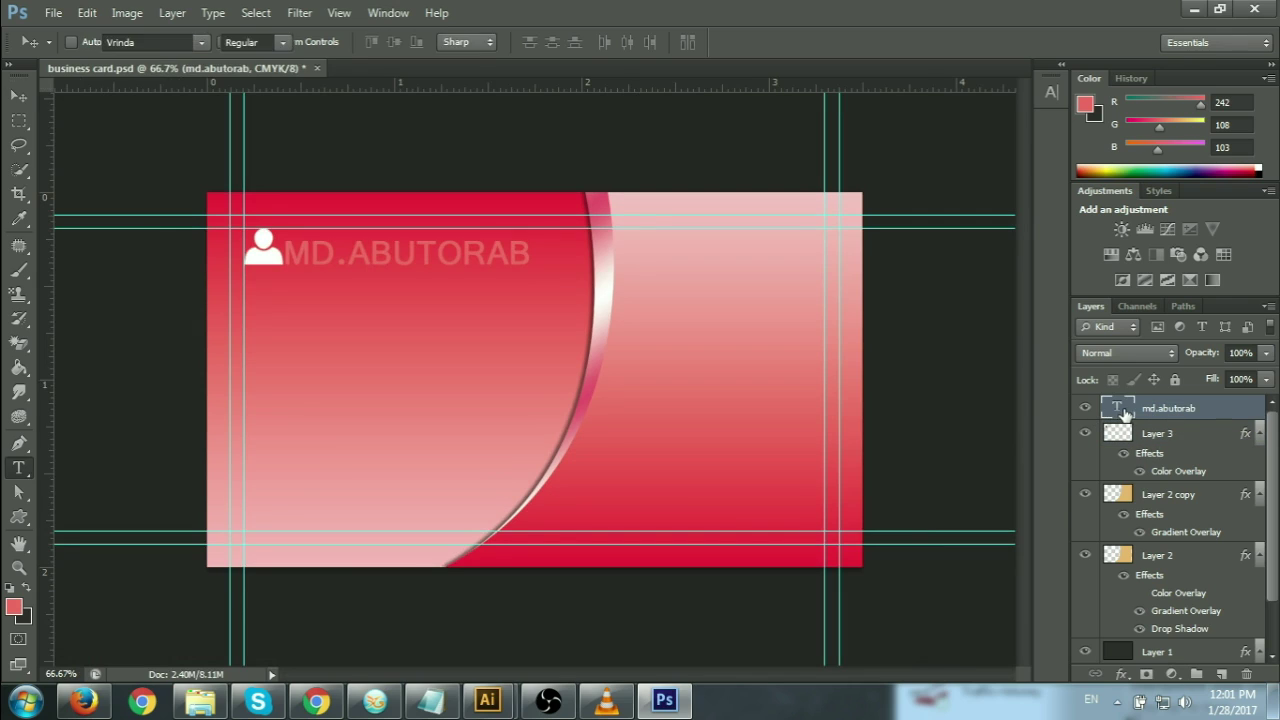
left_click(600, 42)
left_click(850, 331)
left_click_drag(982, 310, 755, 251)
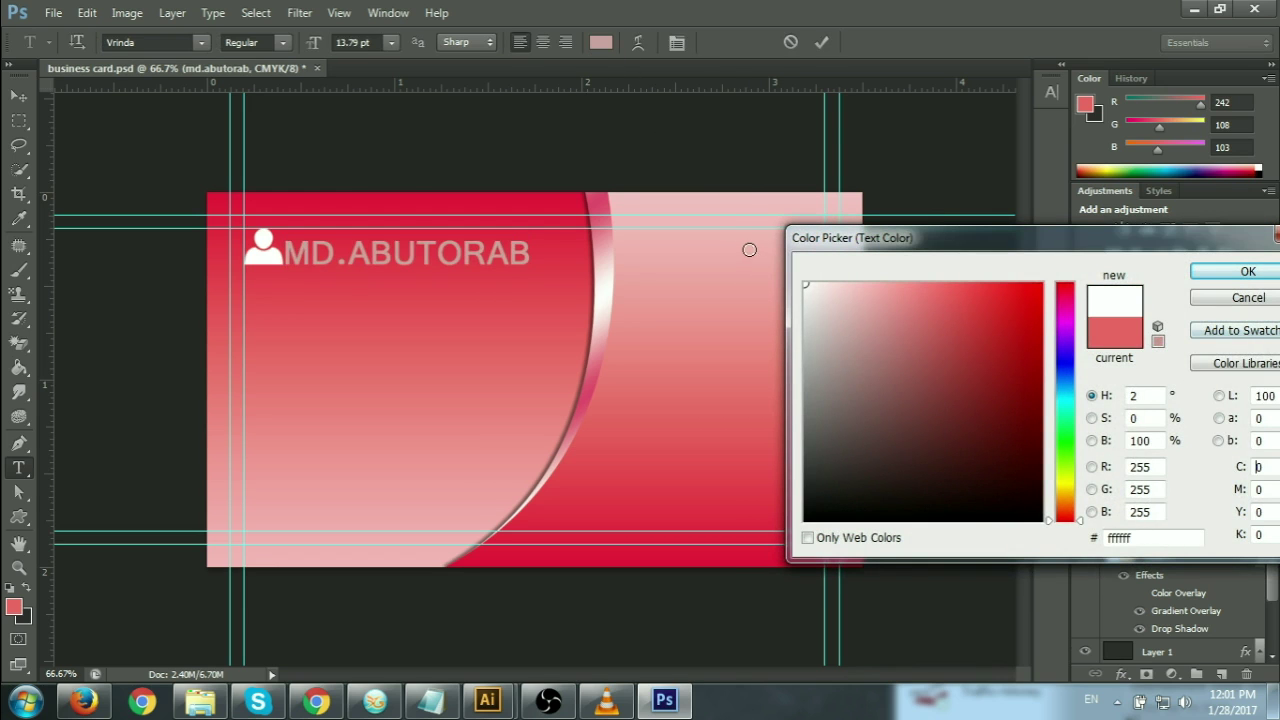
left_click(1210, 272)
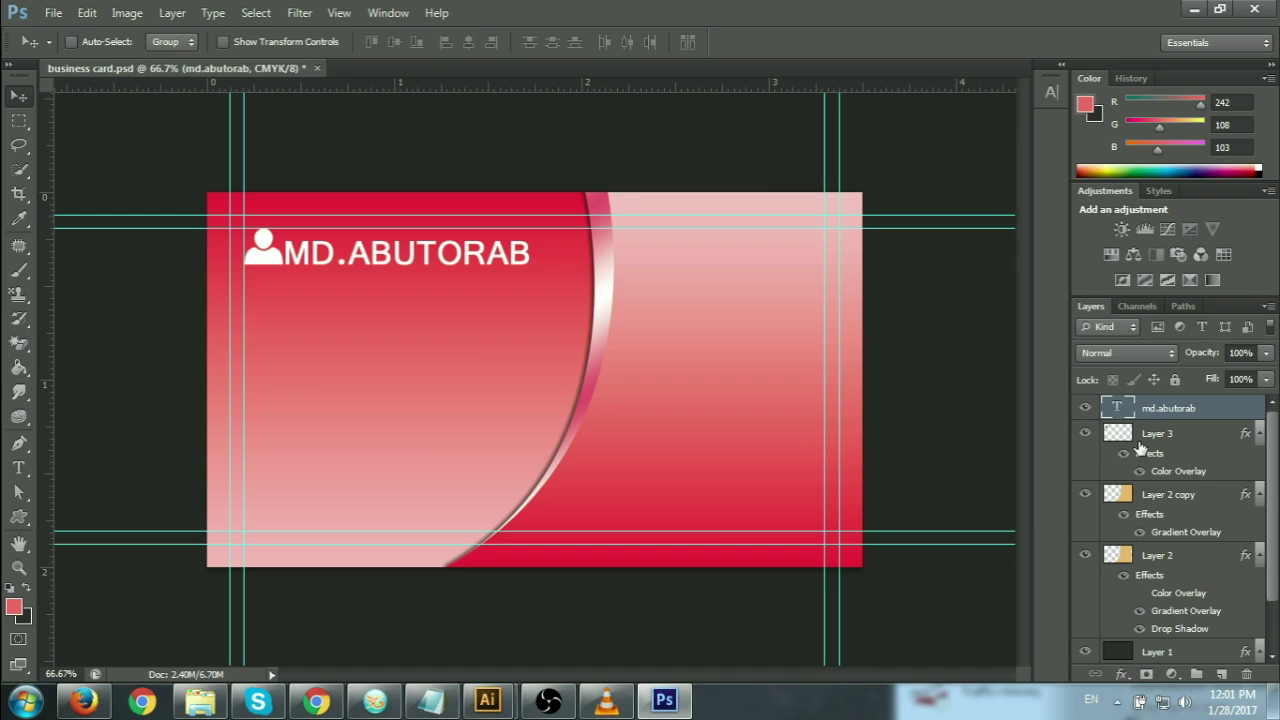
Nudge the name right, shrink it slightly, and add a vertical guide at its start.
key("Right")
key("Right")
key("Right")
key("Right")
key("Right")
key("Right")
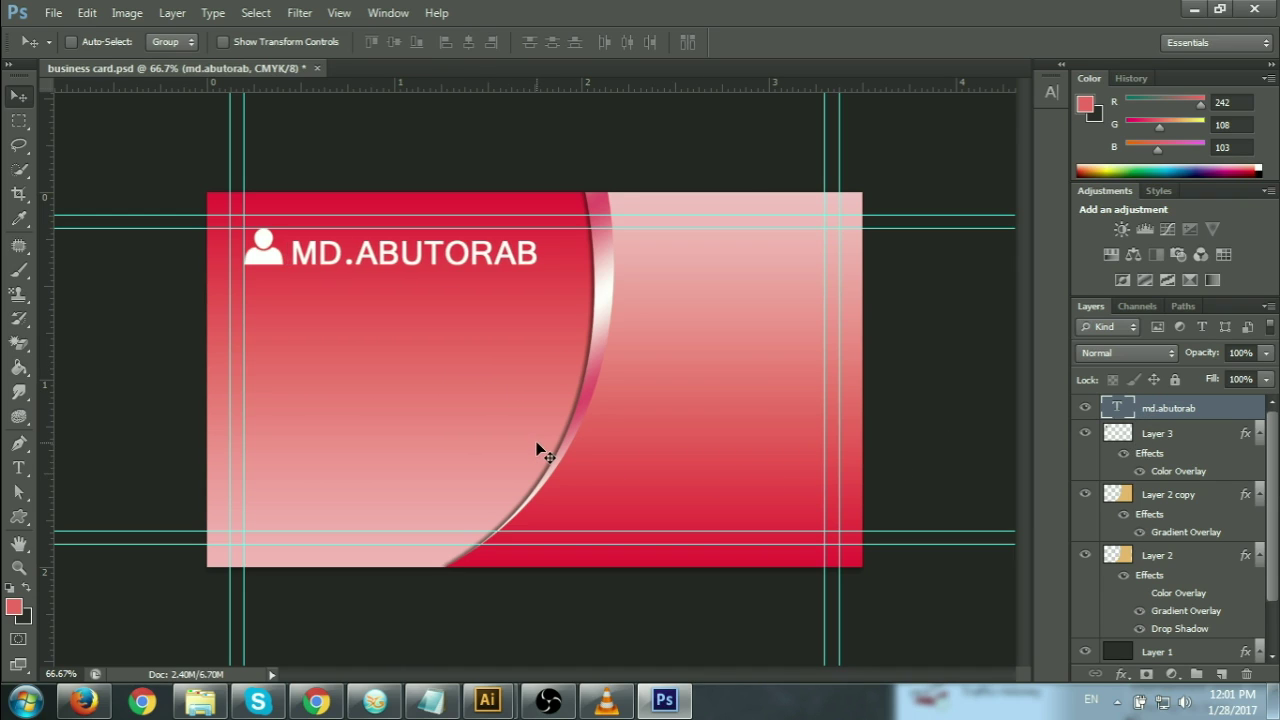
key("ctrl+t")
left_click_drag(540, 270, 529, 271)
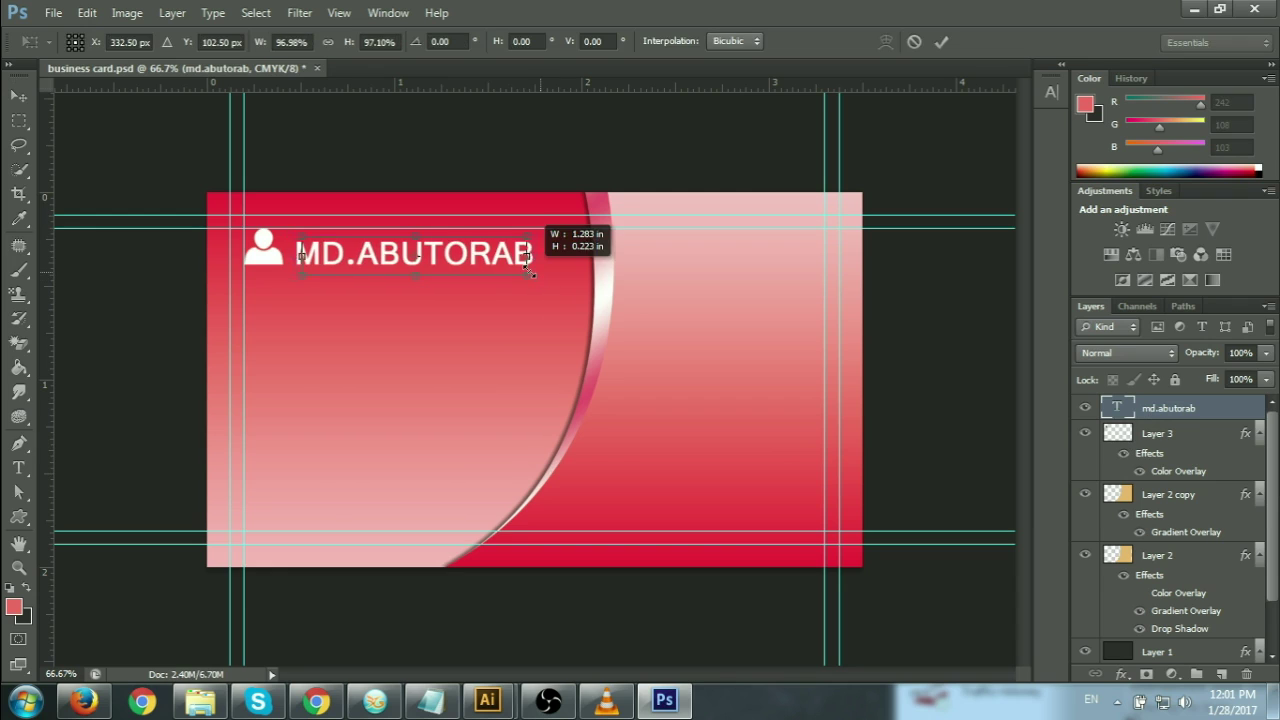
left_click(940, 43)
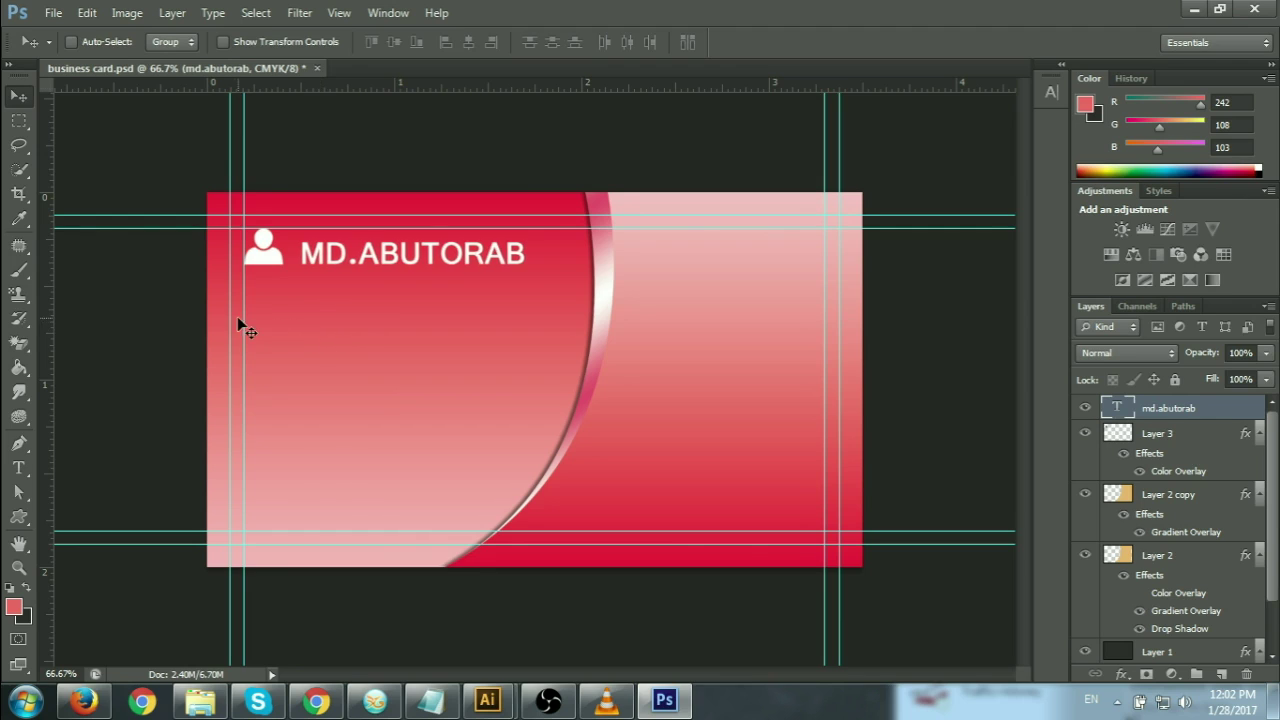
left_click_drag(46, 358, 500, 383)
key("ctrl+plus")
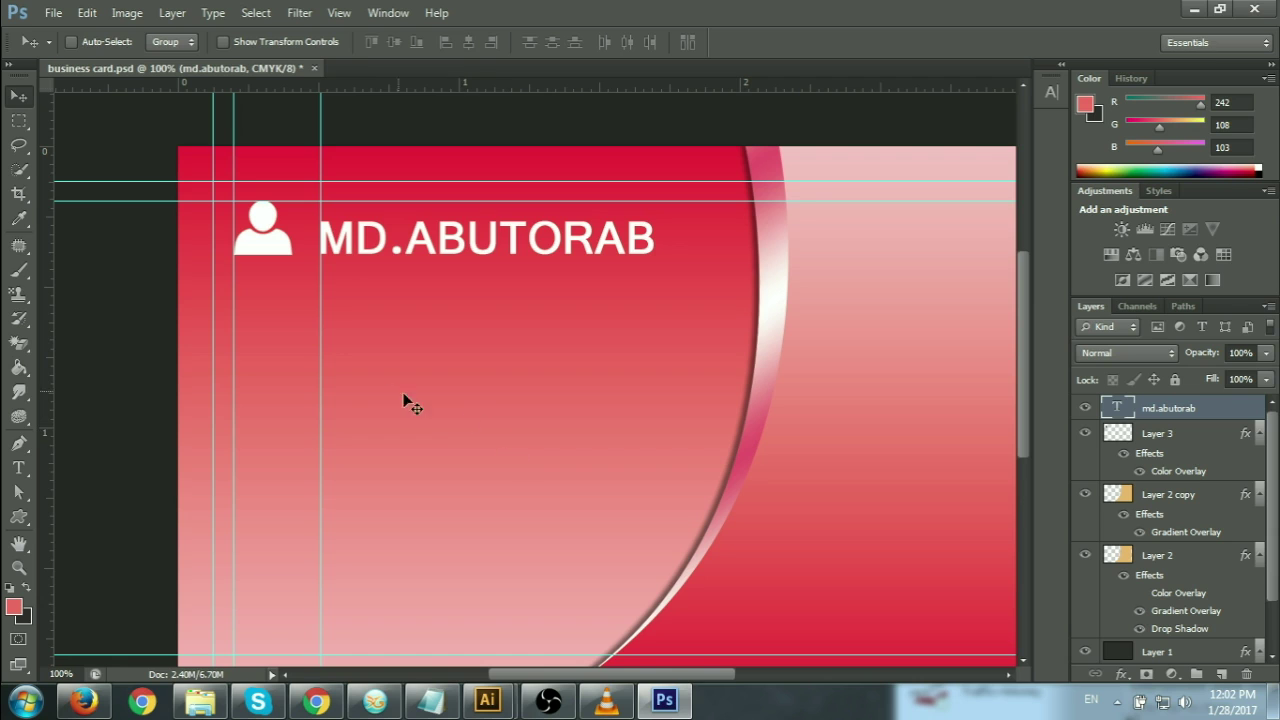
left_click(548, 700)
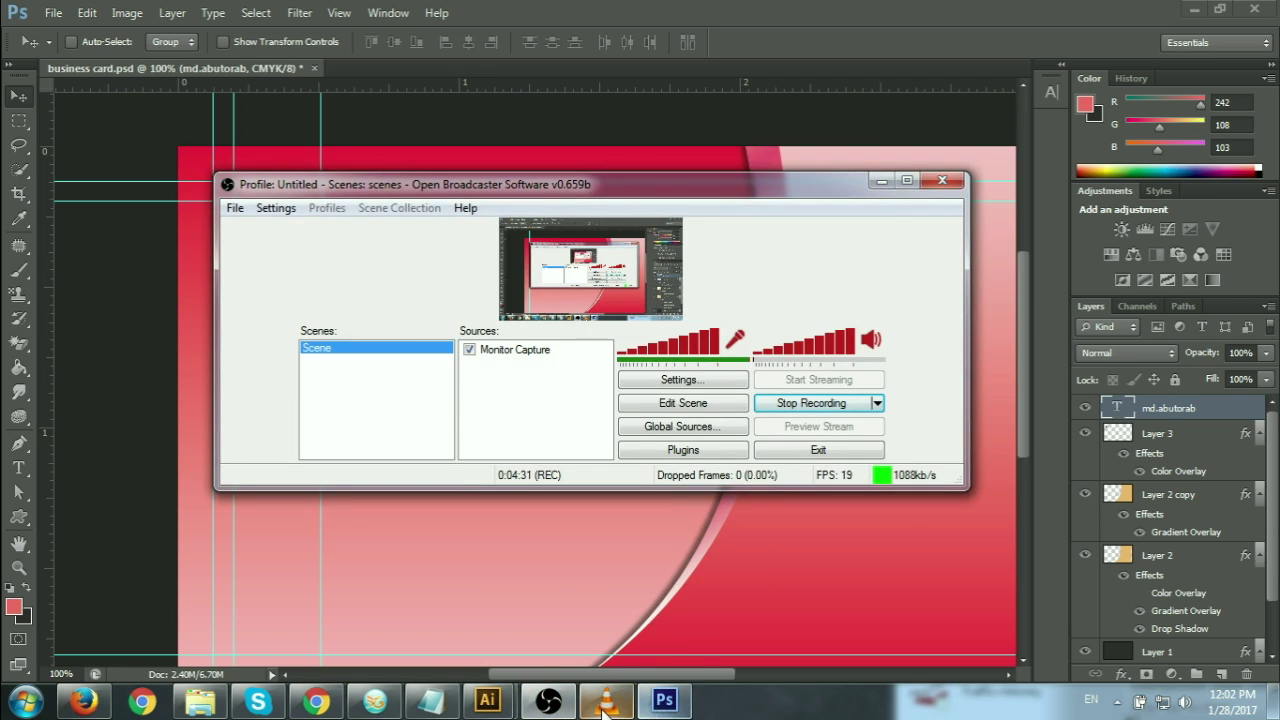
Find the closed envelope icon on the Illustrator icon sheet and copy it.
mouse_move(487, 701)
left_click(540, 621)
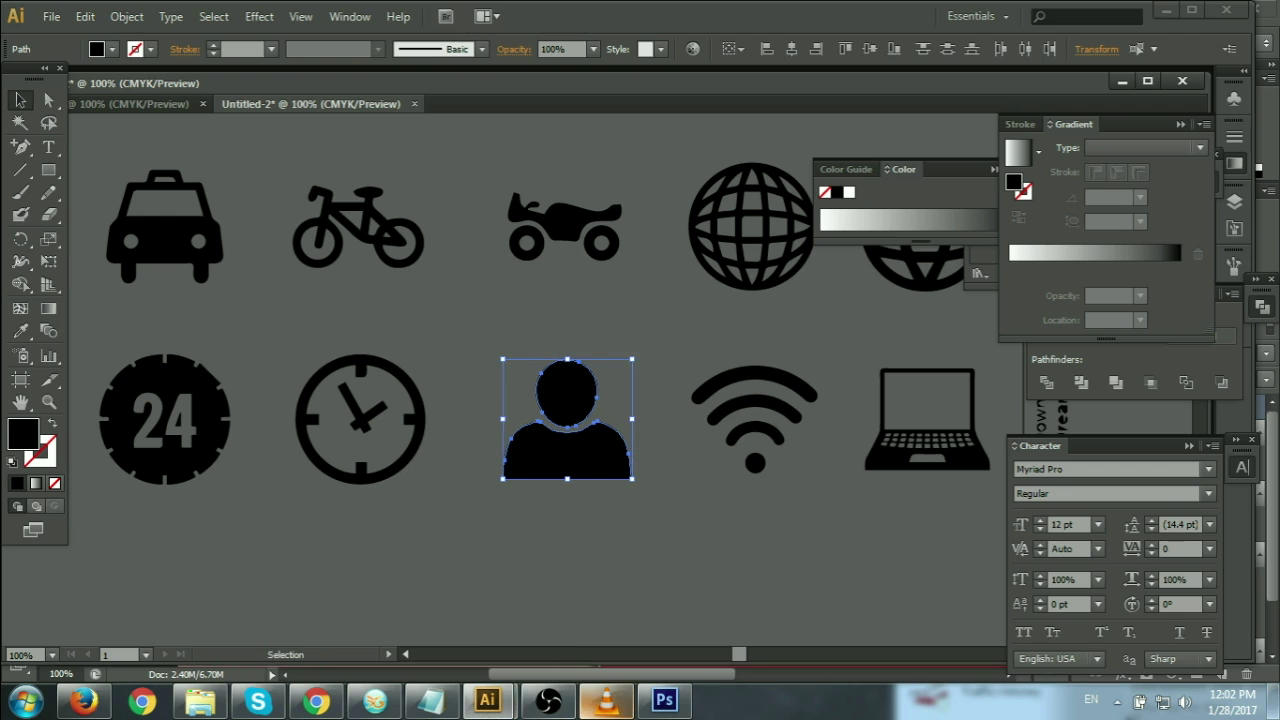
mouse_move(429, 320)
left_mouse_down()
mouse_move(604, 518)
mouse_move(478, 645)
left_mouse_up()
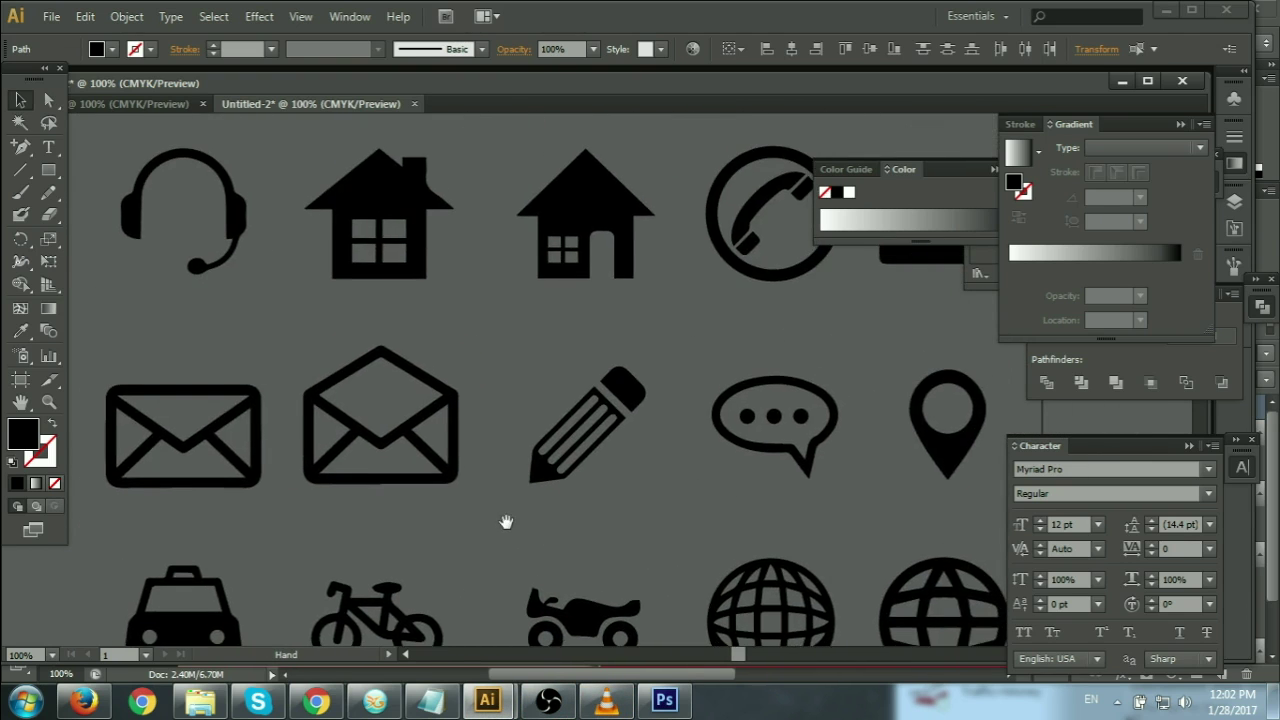
left_click_drag(472, 483, 512, 537)
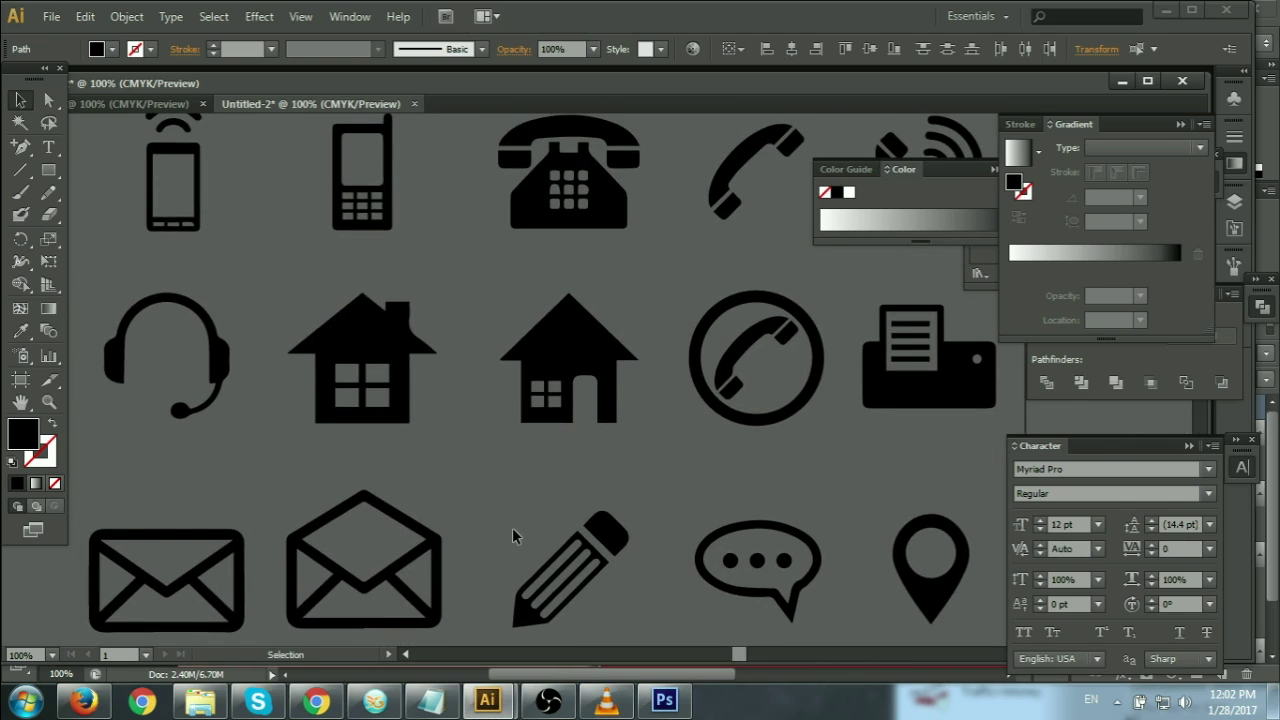
mouse_move(554, 457)
left_mouse_down()
mouse_move(591, 400)
mouse_move(551, 371)
mouse_move(557, 451)
mouse_move(562, 352)
left_mouse_up()
mouse_move(490, 478)
left_mouse_down()
mouse_move(329, 529)
mouse_move(423, 609)
mouse_move(560, 563)
mouse_move(506, 478)
mouse_move(543, 537)
mouse_move(451, 457)
mouse_move(452, 330)
mouse_move(646, 398)
left_mouse_up()
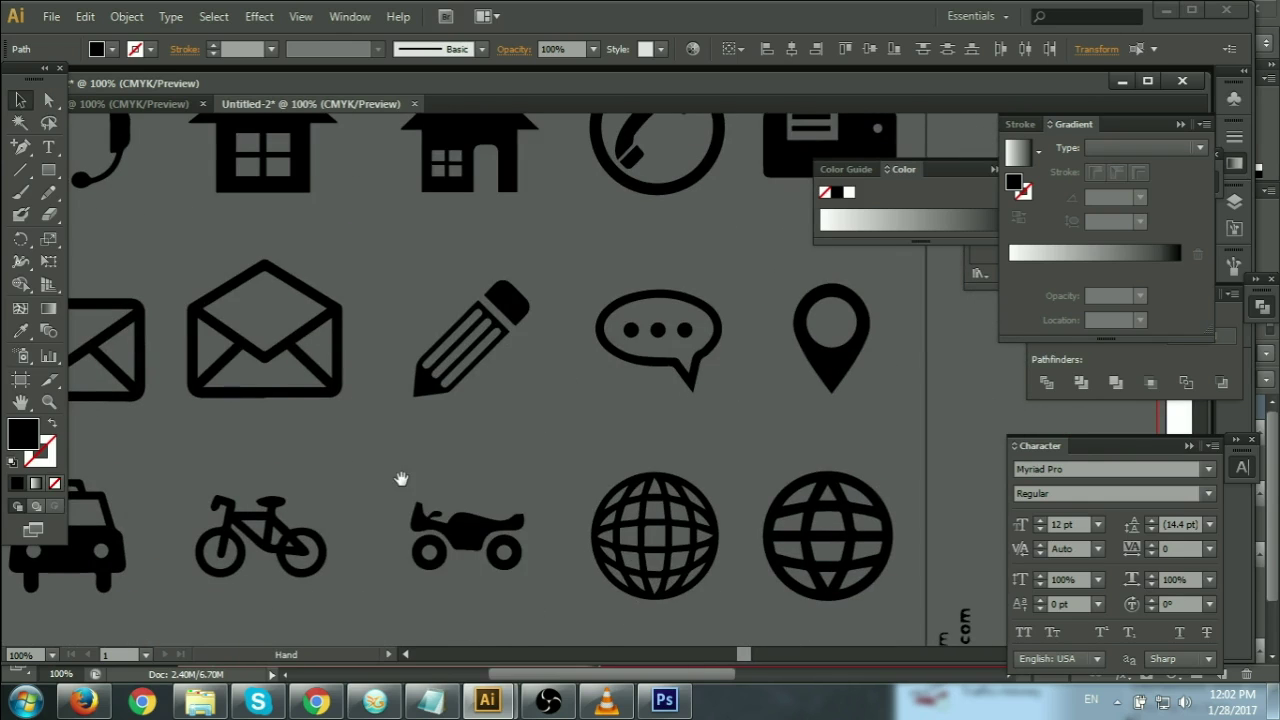
mouse_move(400, 480)
left_mouse_down()
mouse_move(486, 457)
mouse_move(423, 471)
left_mouse_up()
left_click(422, 484)
key("a")
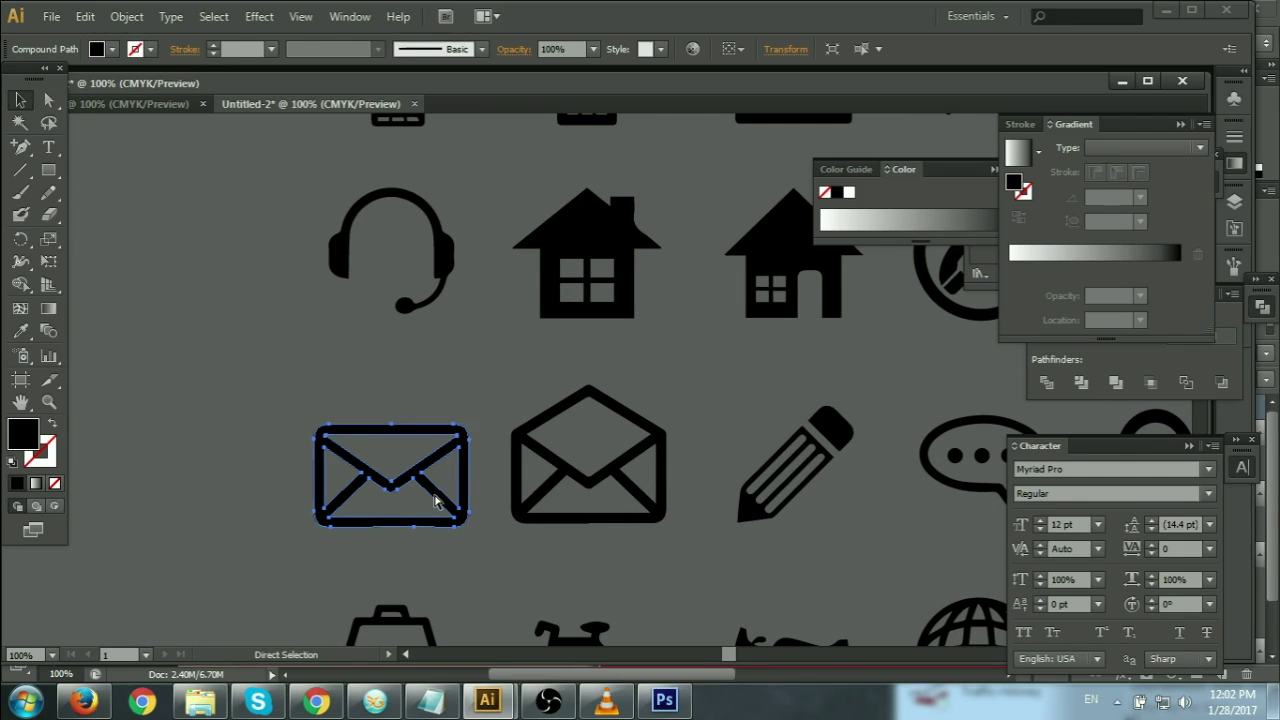
Paste the envelope icon into the Photoshop business card.
left_click(487, 700)
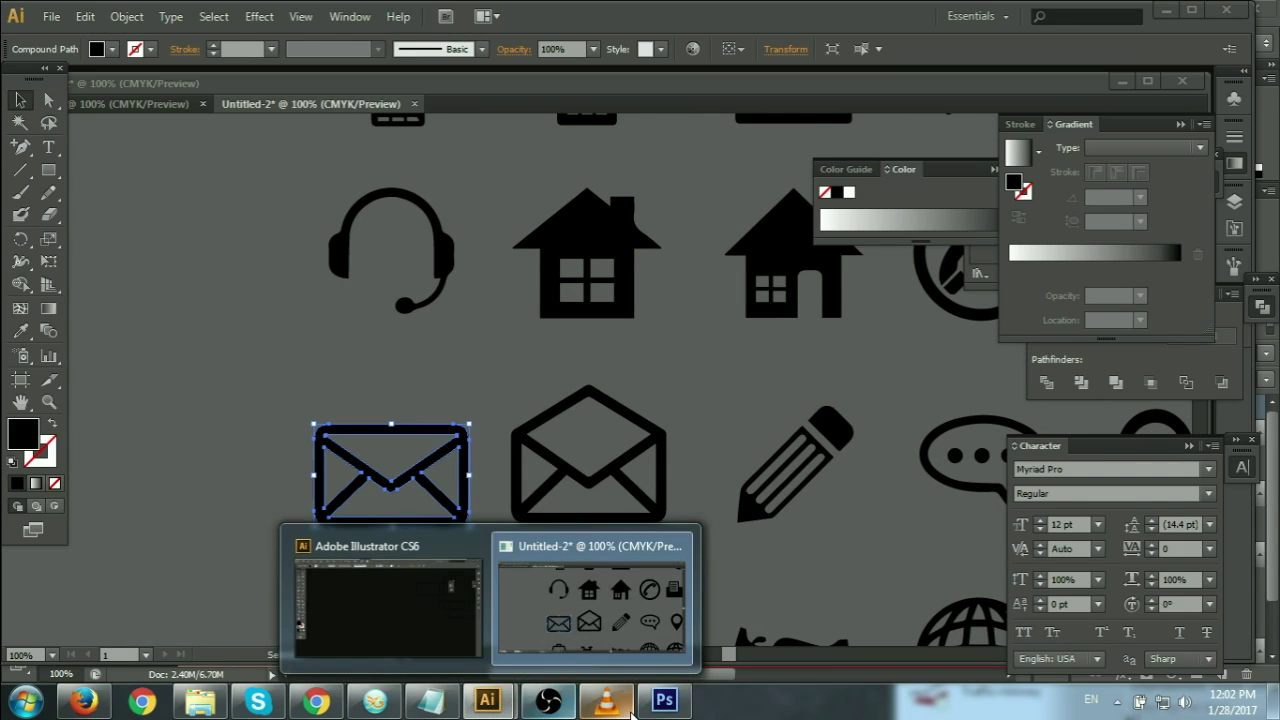
left_click(664, 700)
key("ctrl+v")
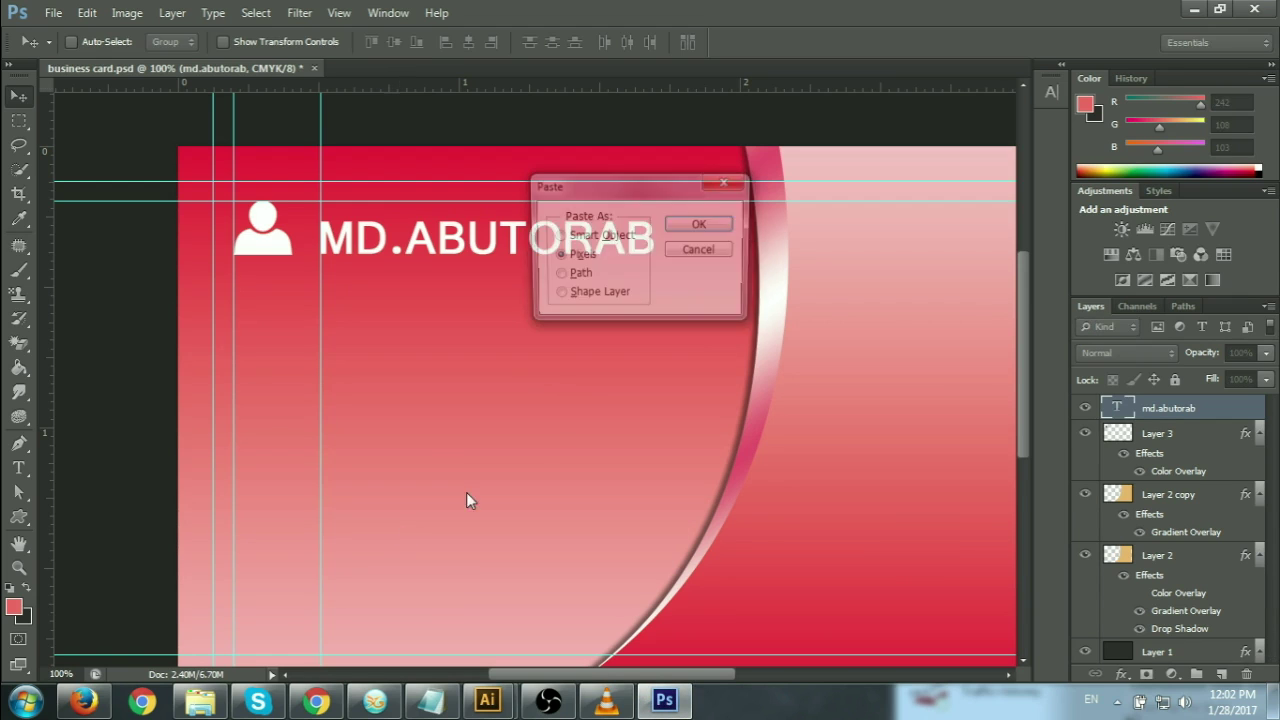
Place the envelope as pixels and shrink it to a small icon size.
left_click(712, 224)
left_click_drag(858, 162, 597, 337)
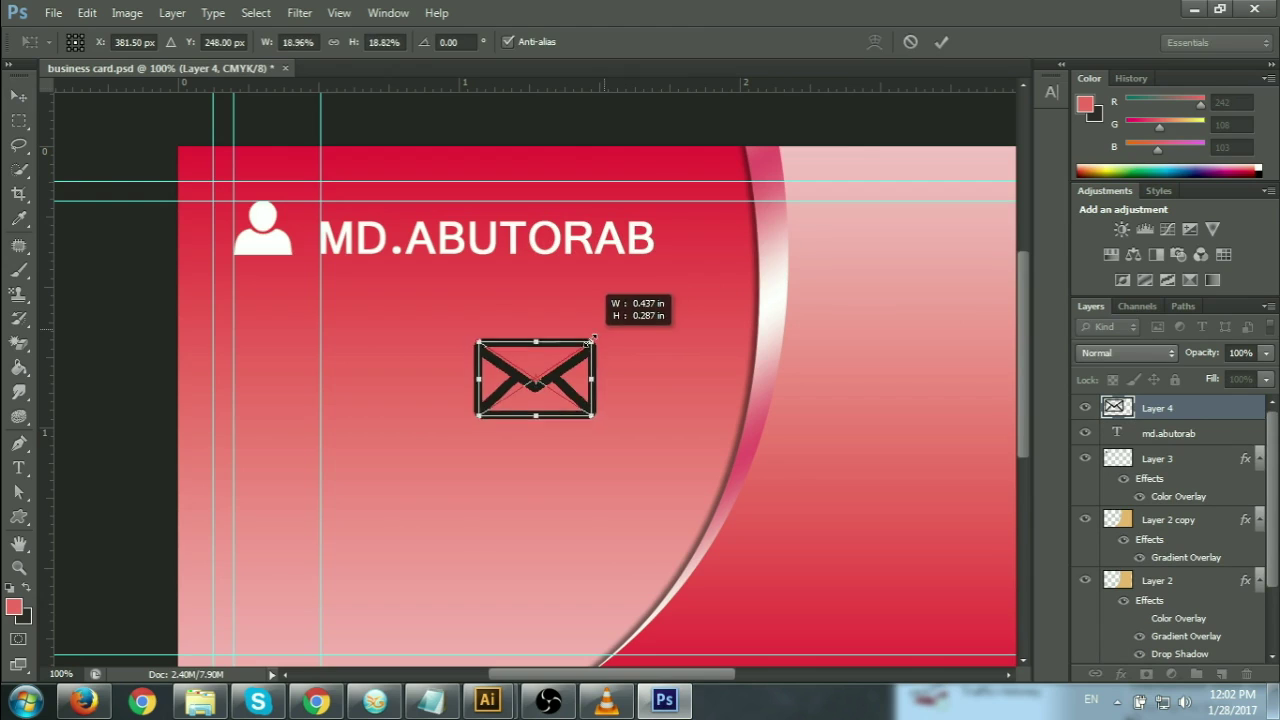
left_click_drag(597, 337, 557, 366)
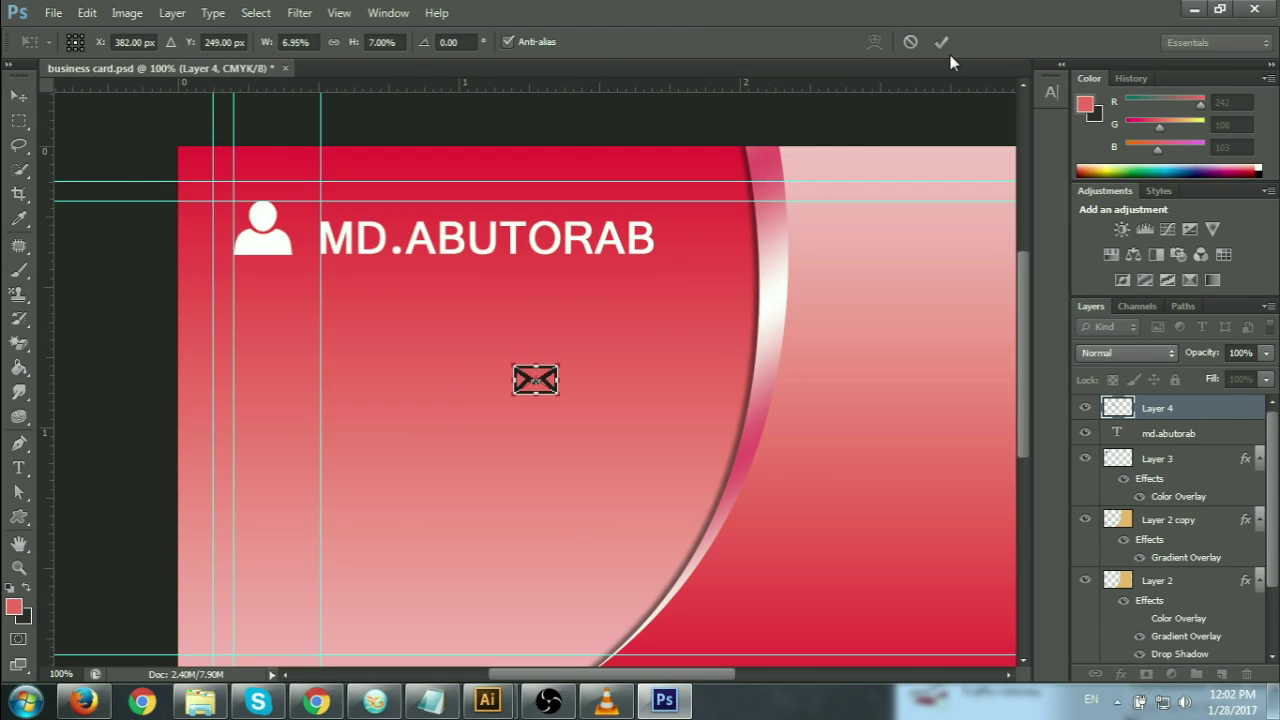
left_click(941, 42)
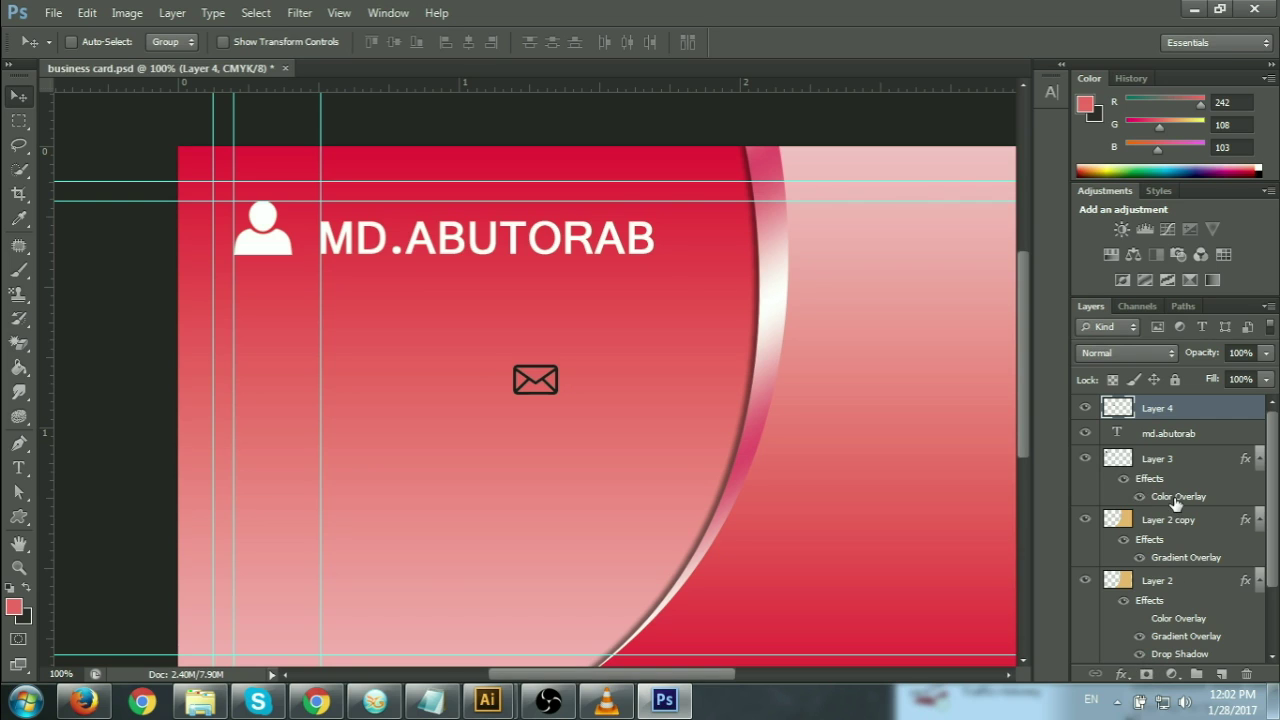
Copy the white Color Overlay onto the envelope and set it just below the person icon.
left_click_drag(1175, 502, 1170, 410)
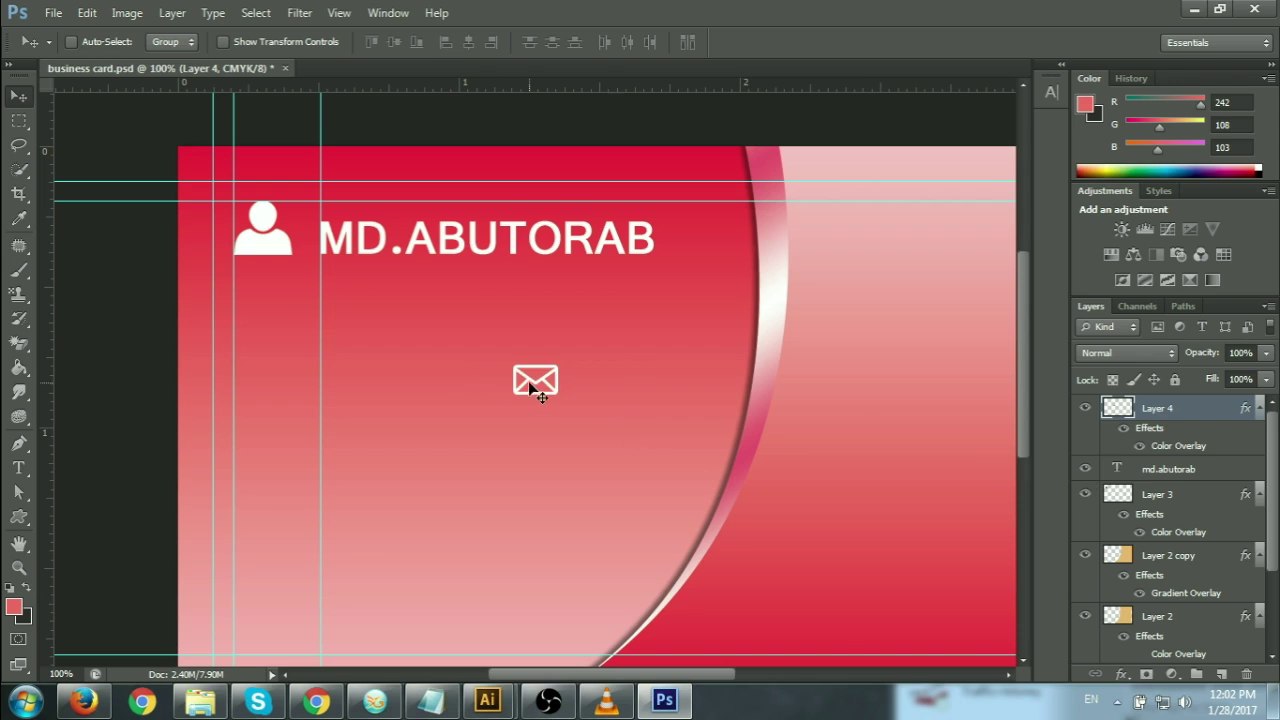
left_click_drag(529, 382, 251, 295)
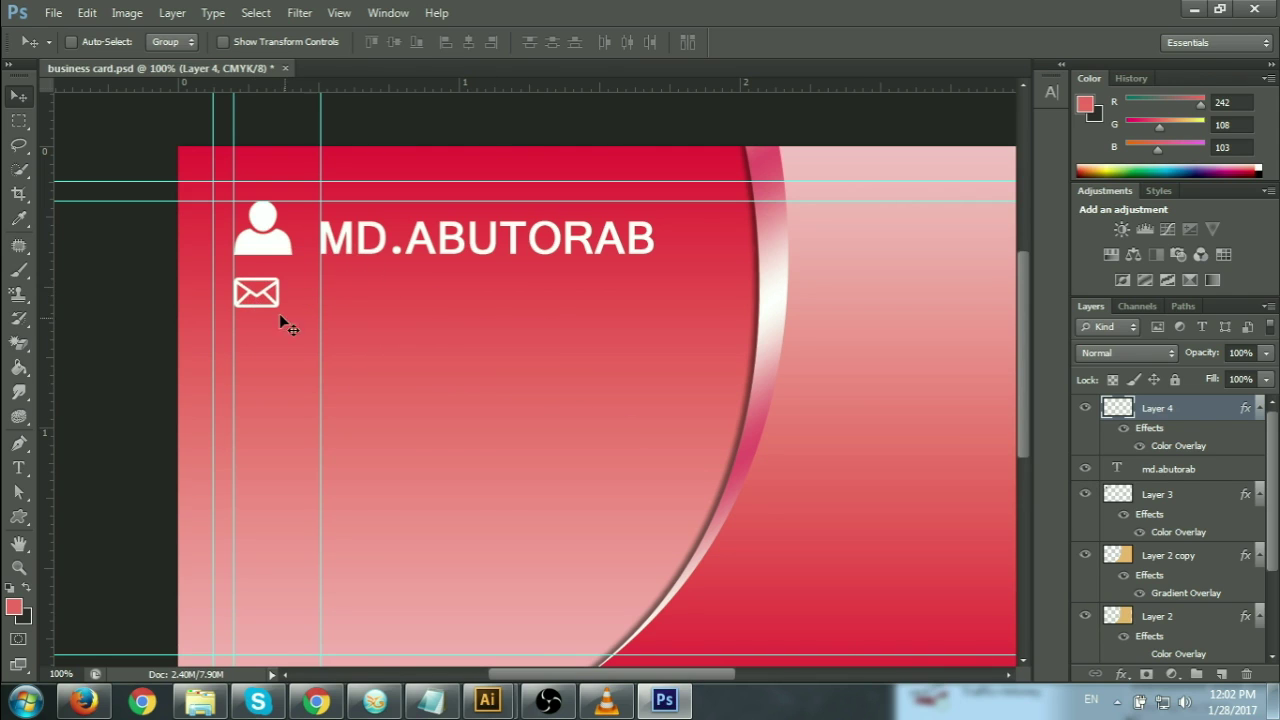
key("ctrl+t")
left_click_drag(281, 308, 287, 311)
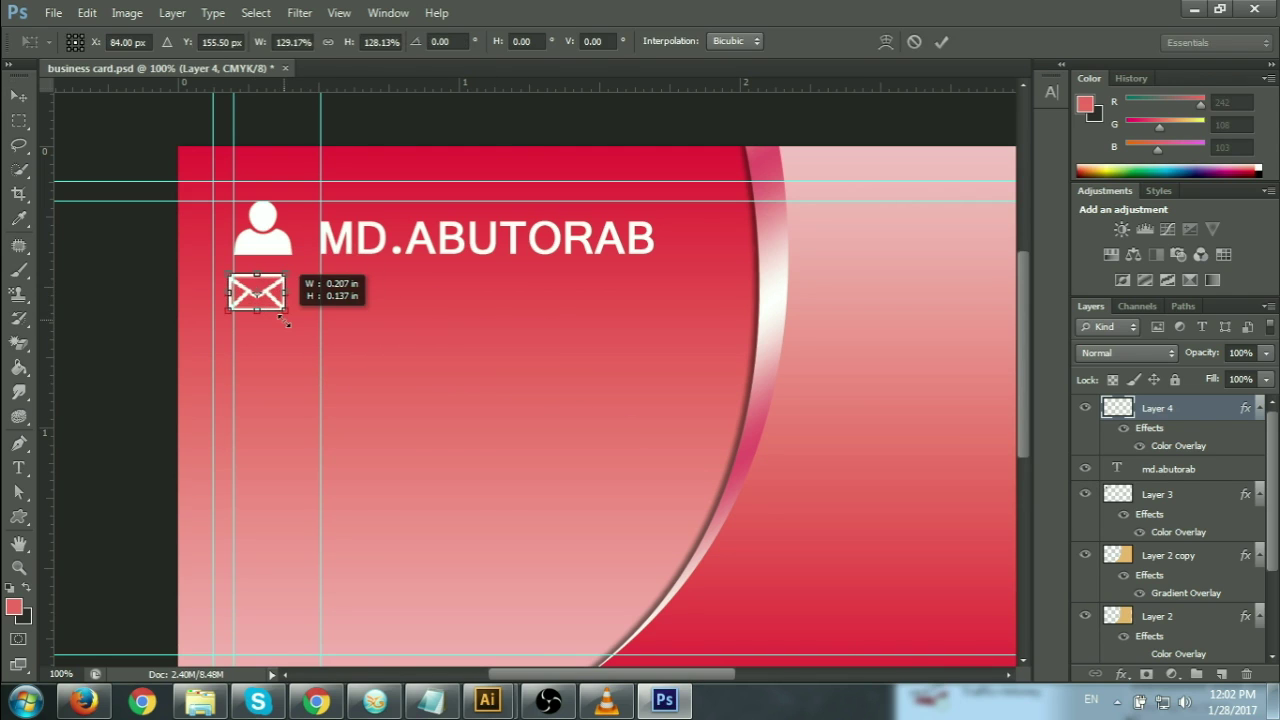
left_click(943, 43)
key("Down")
key("Down")
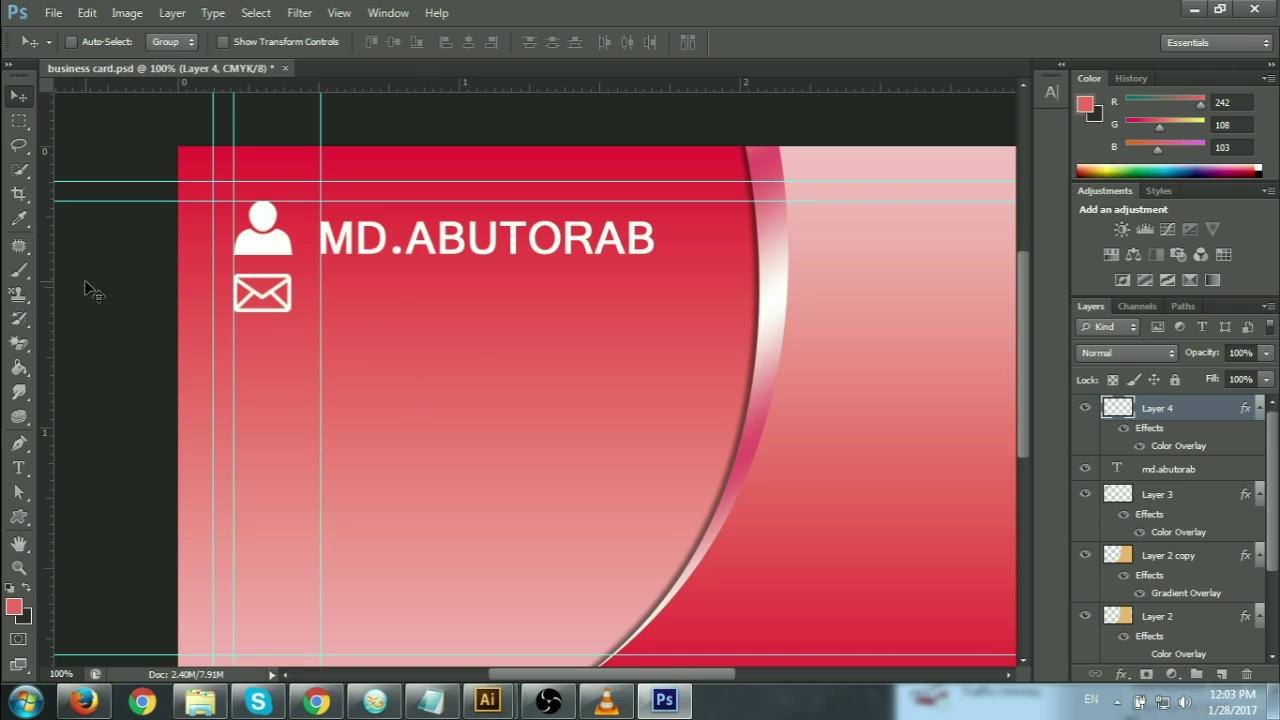
Start a new white text layer beside the envelope icon and type the contact handle.
left_click(18, 467)
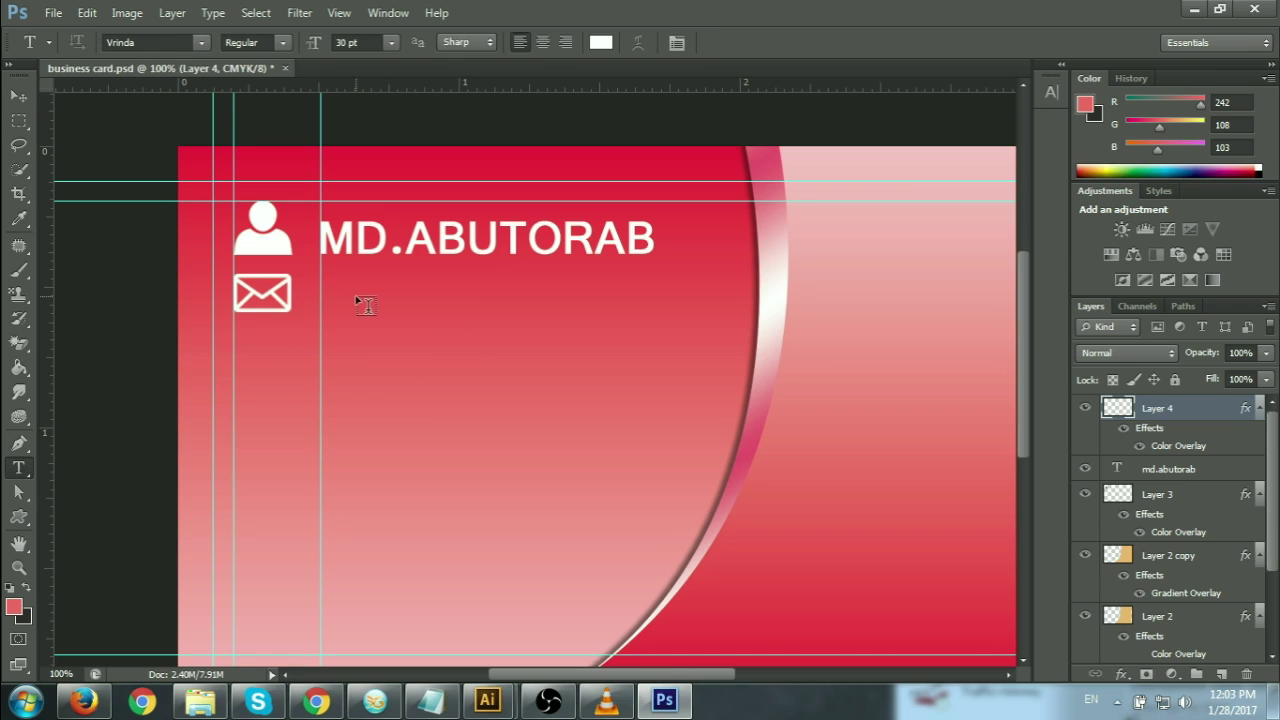
left_click(331, 325)
type("A")
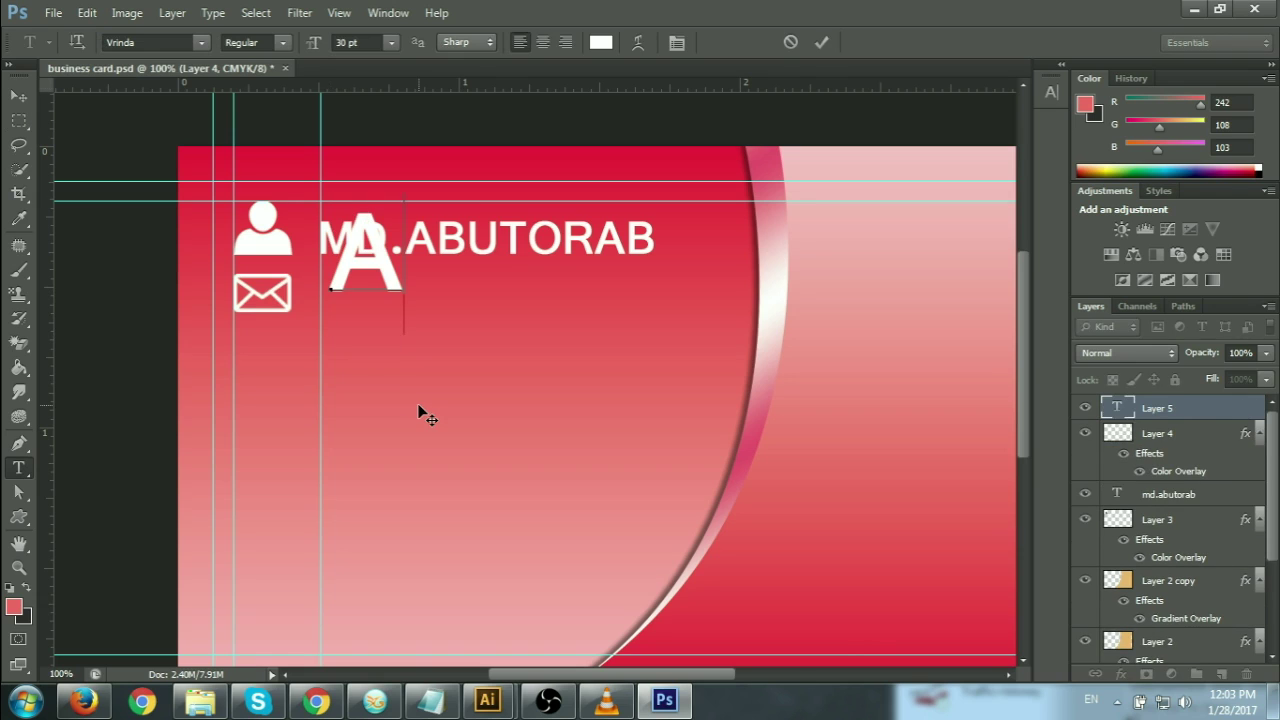
type("BUTORAB")
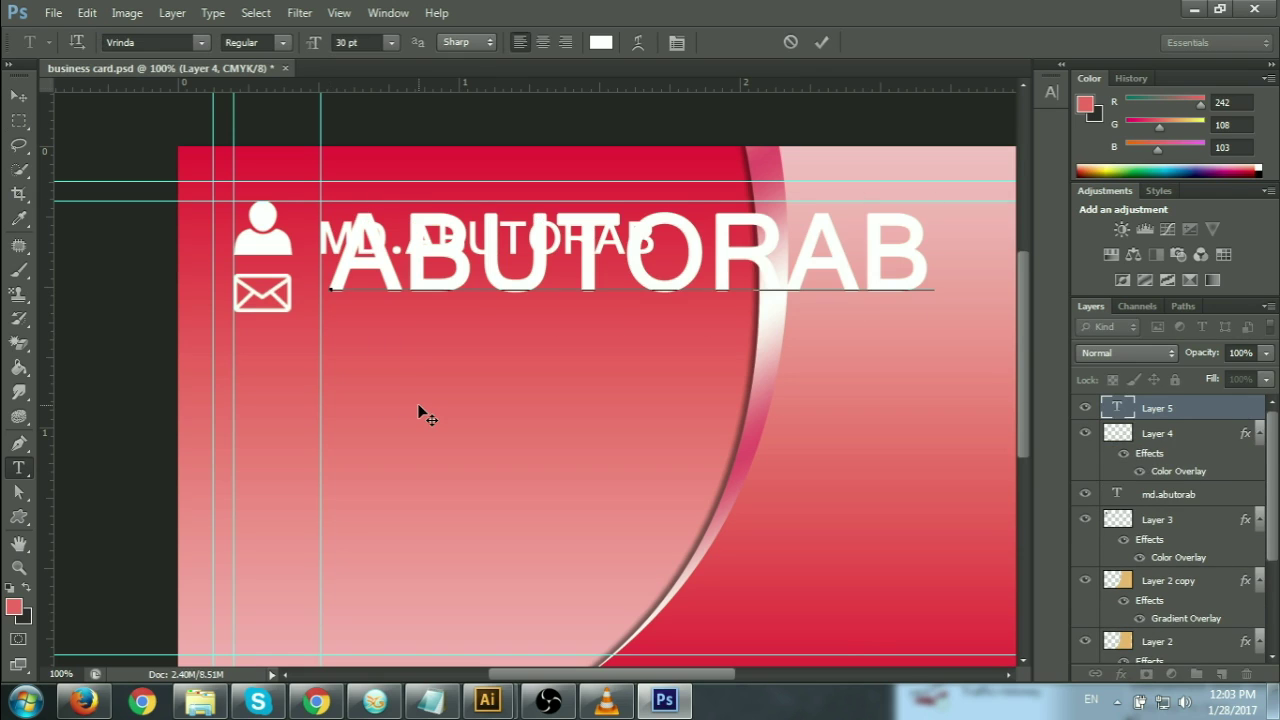
type("11")
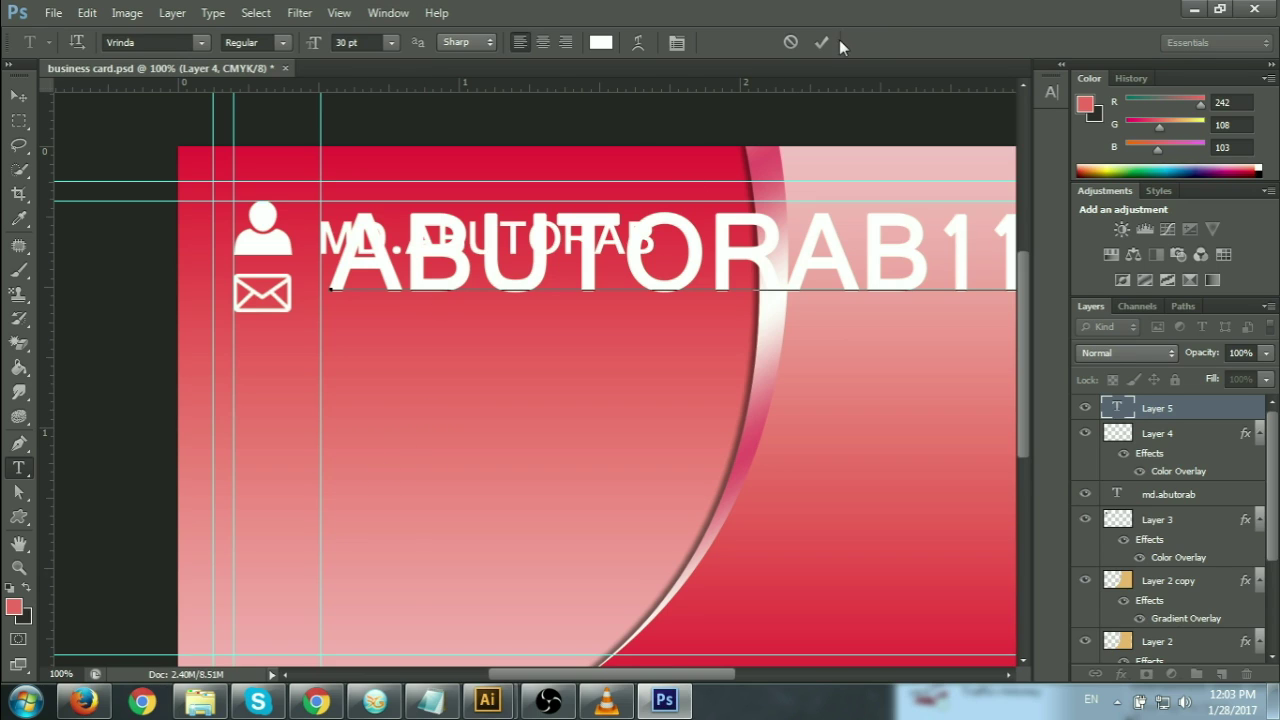
Commit the email text, shrink it, and move it beside the envelope icon.
key("ctrl+Return")
key("ctrl+t")
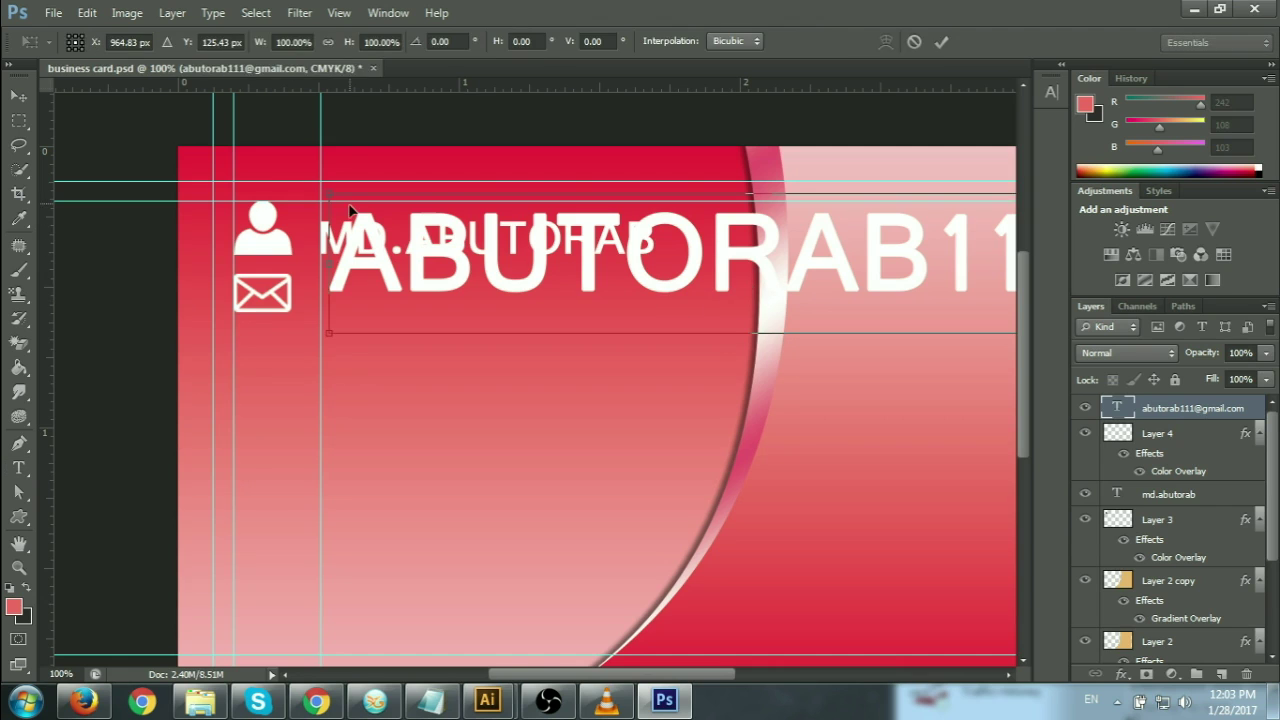
left_click_drag(326, 190, 740, 428)
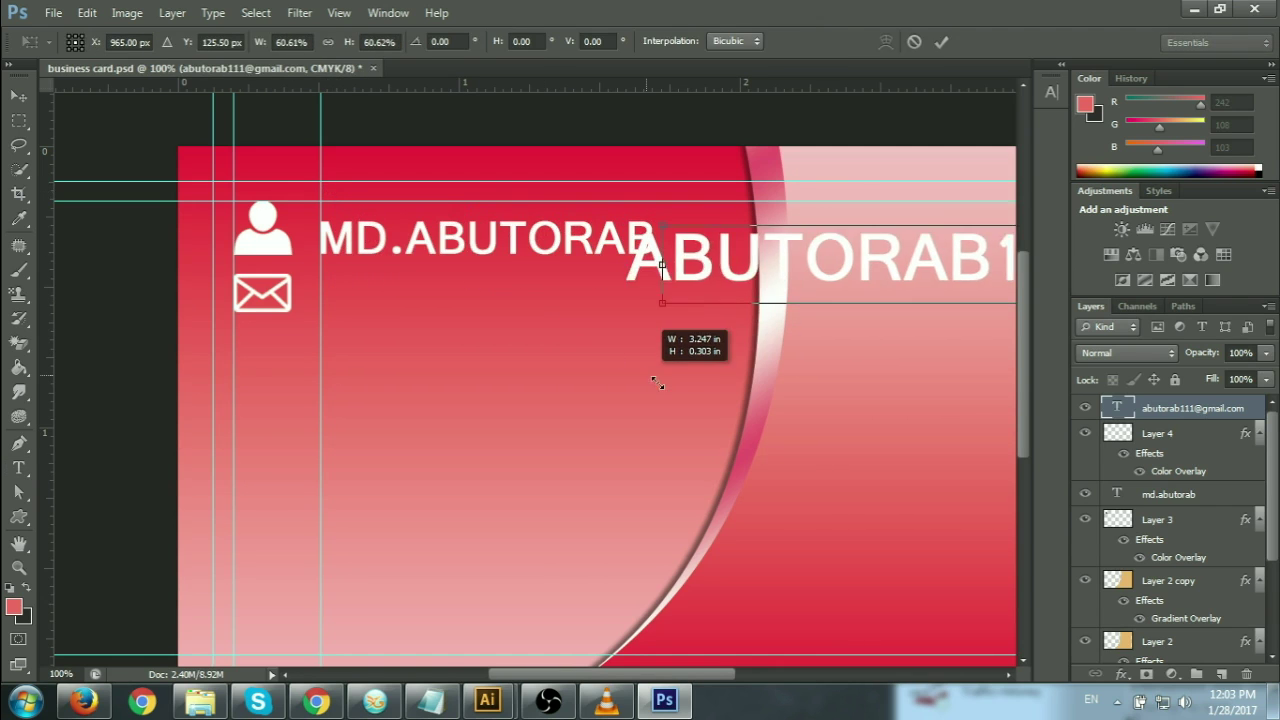
left_click_drag(906, 266, 512, 335)
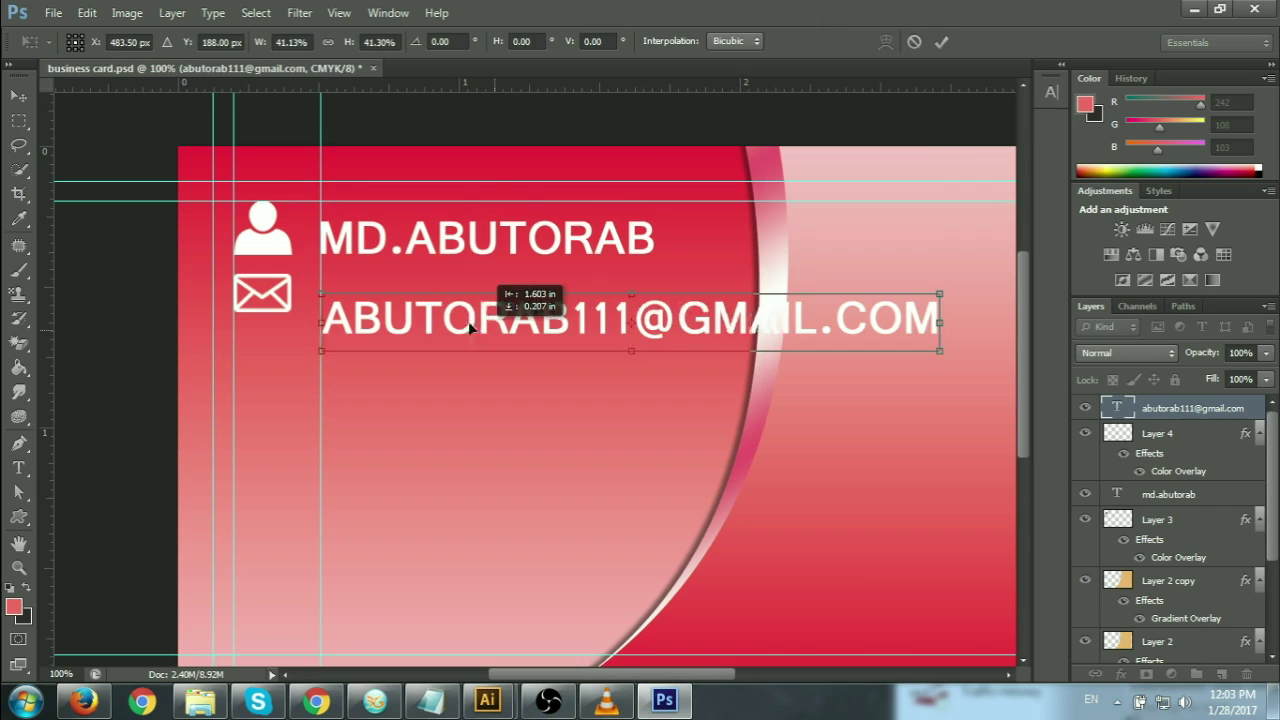
left_click_drag(912, 340, 740, 362)
left_click(942, 43)
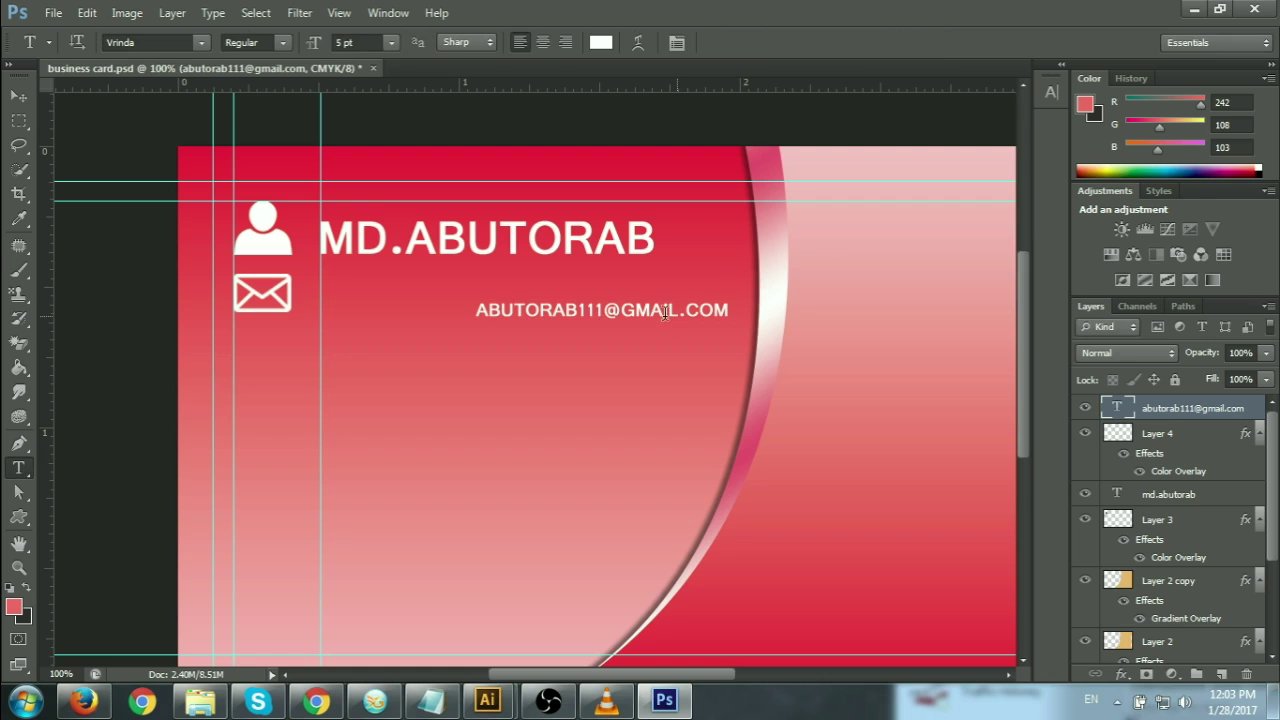
left_click(18, 95)
left_click_drag(572, 310, 413, 292)
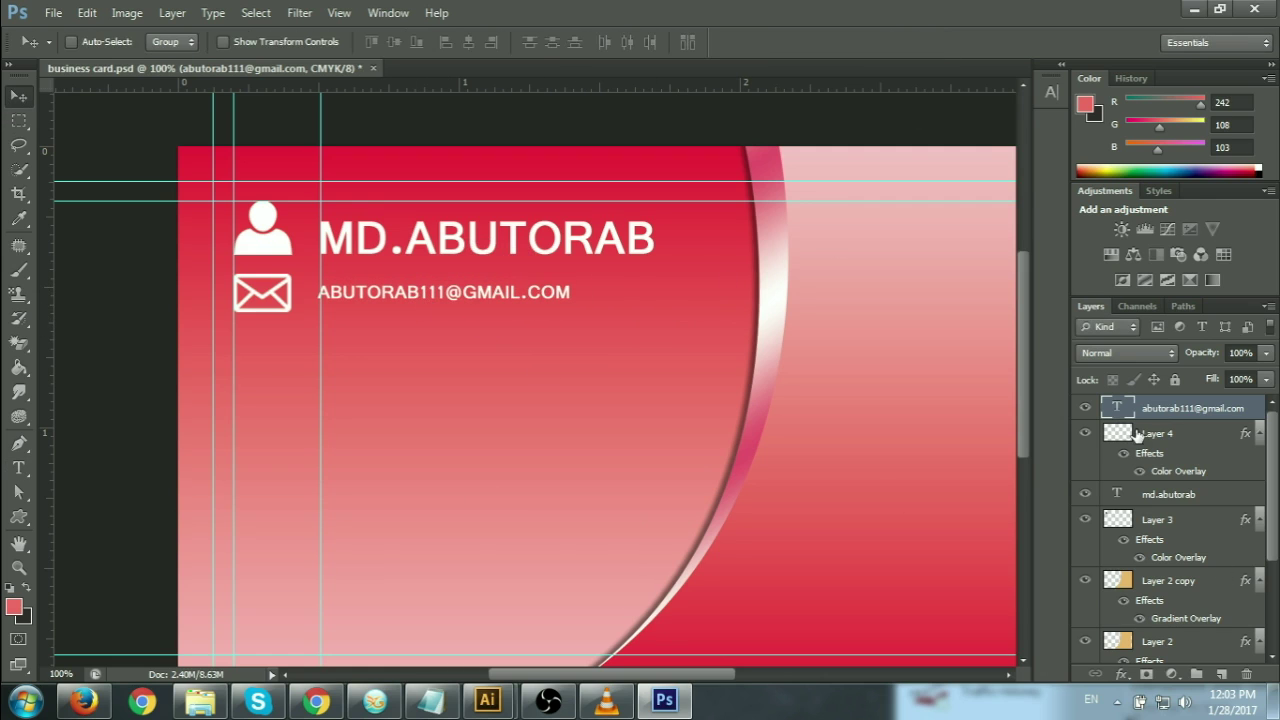
Turn off All Caps in the Character panel so the email shows in lowercase.
left_click(1055, 100)
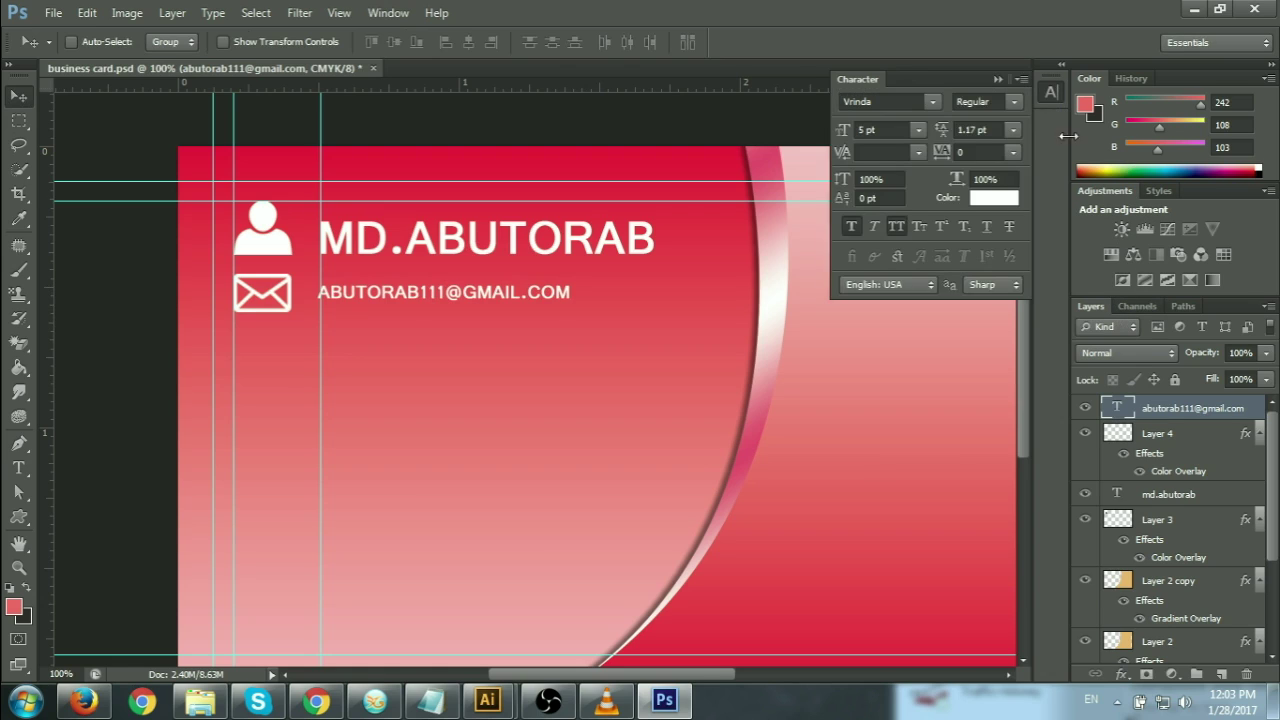
left_click(894, 228)
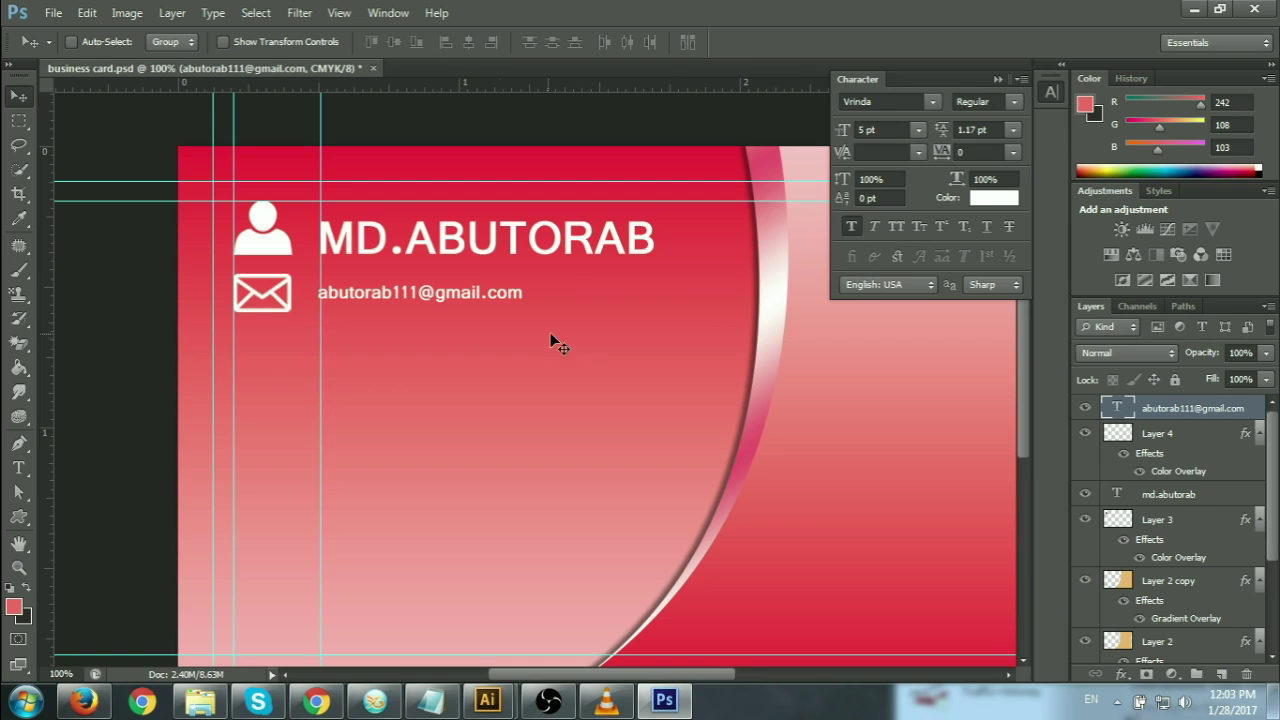
left_click_drag(389, 296, 389, 297)
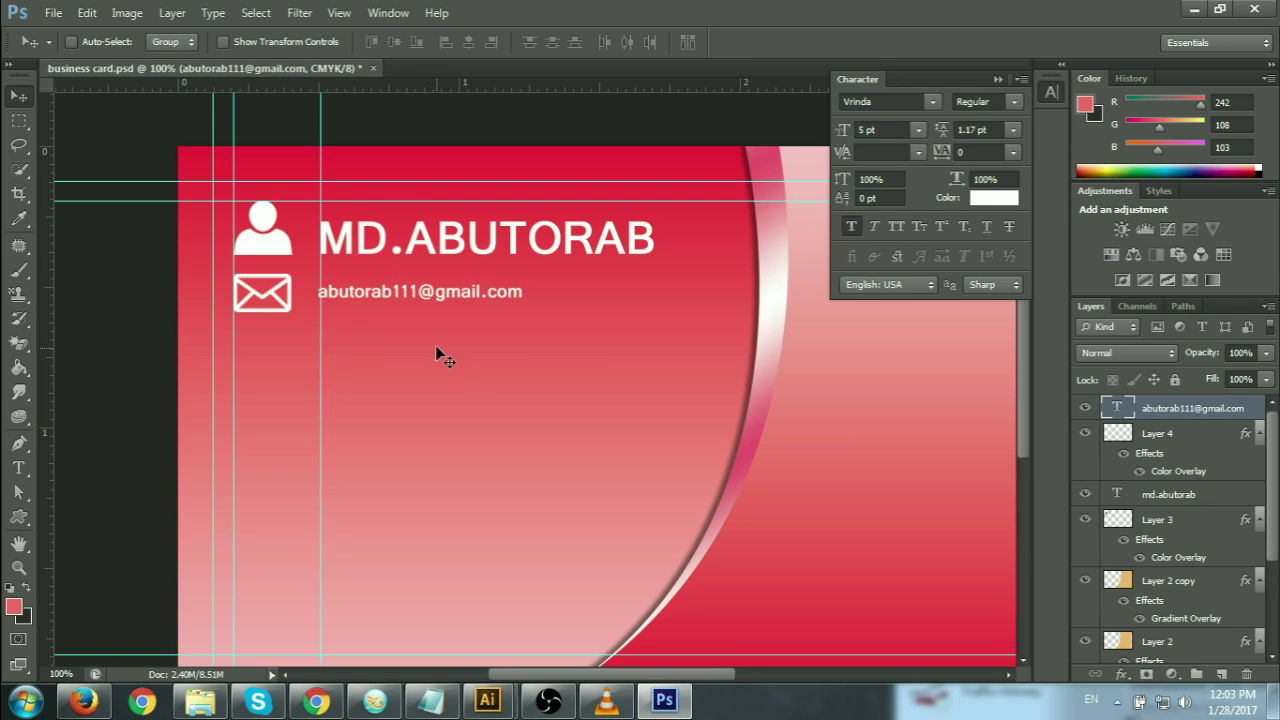
Enlarge the email text slightly and align it beside the envelope icon under the name.
key("ctrl+t")
left_click_drag(528, 314, 572, 318)
left_click_drag(432, 293, 507, 301)
left_click_drag(617, 312, 640, 334)
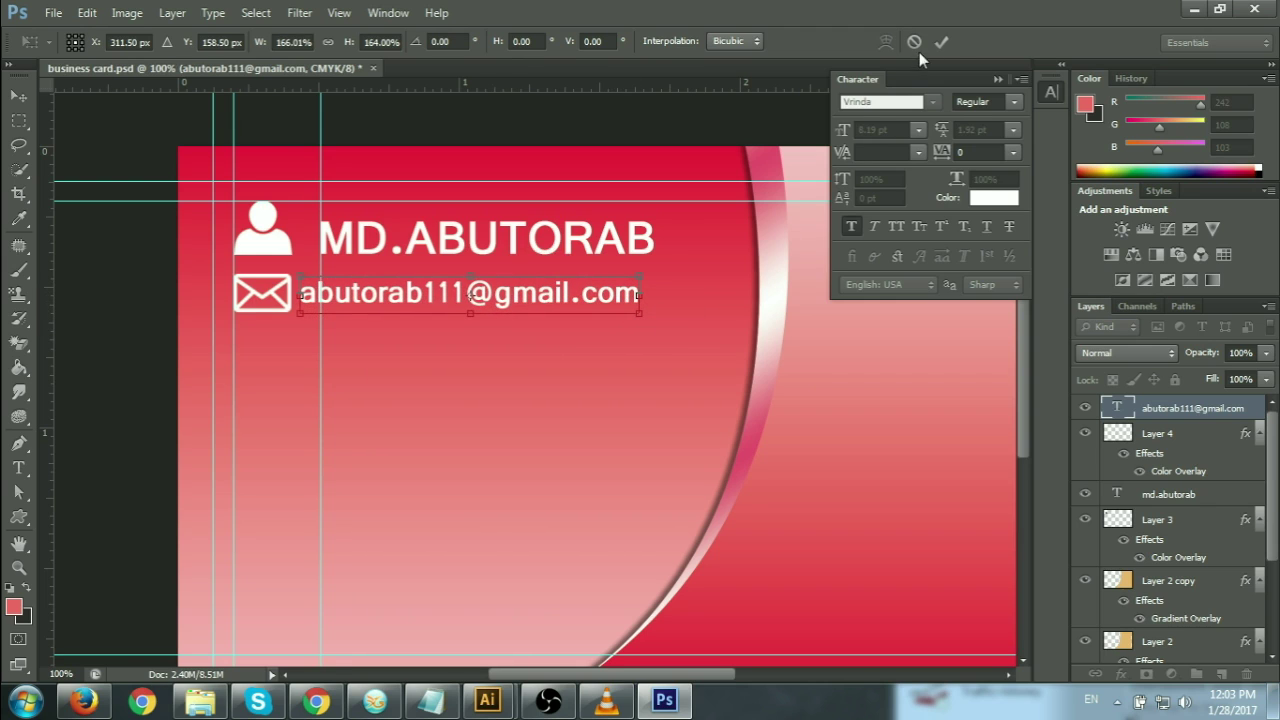
key("Return")
left_click_drag(441, 305, 459, 303)
key("Up")
key("Up")
key("Up")
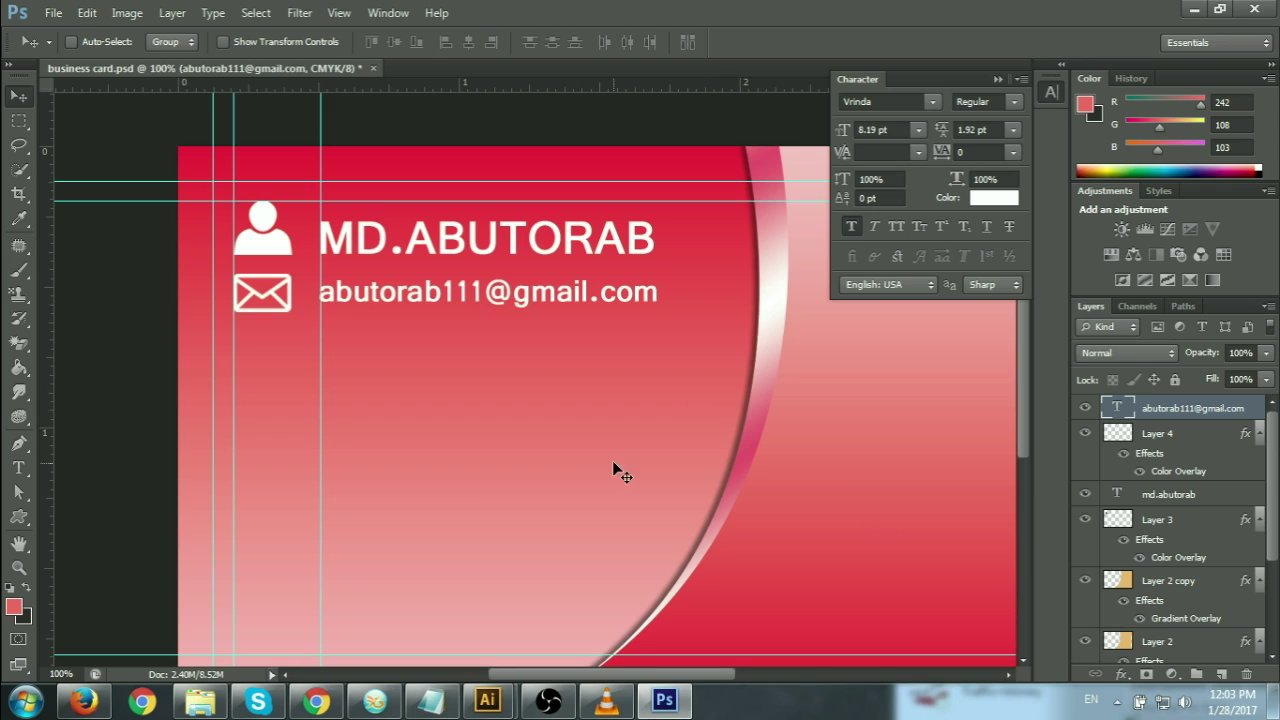
Move the email line and envelope icon lower, then type a 'graphics desginner' subtitle.
left_click(1132, 436, "ctrl")
left_click_drag(405, 294, 403, 327)
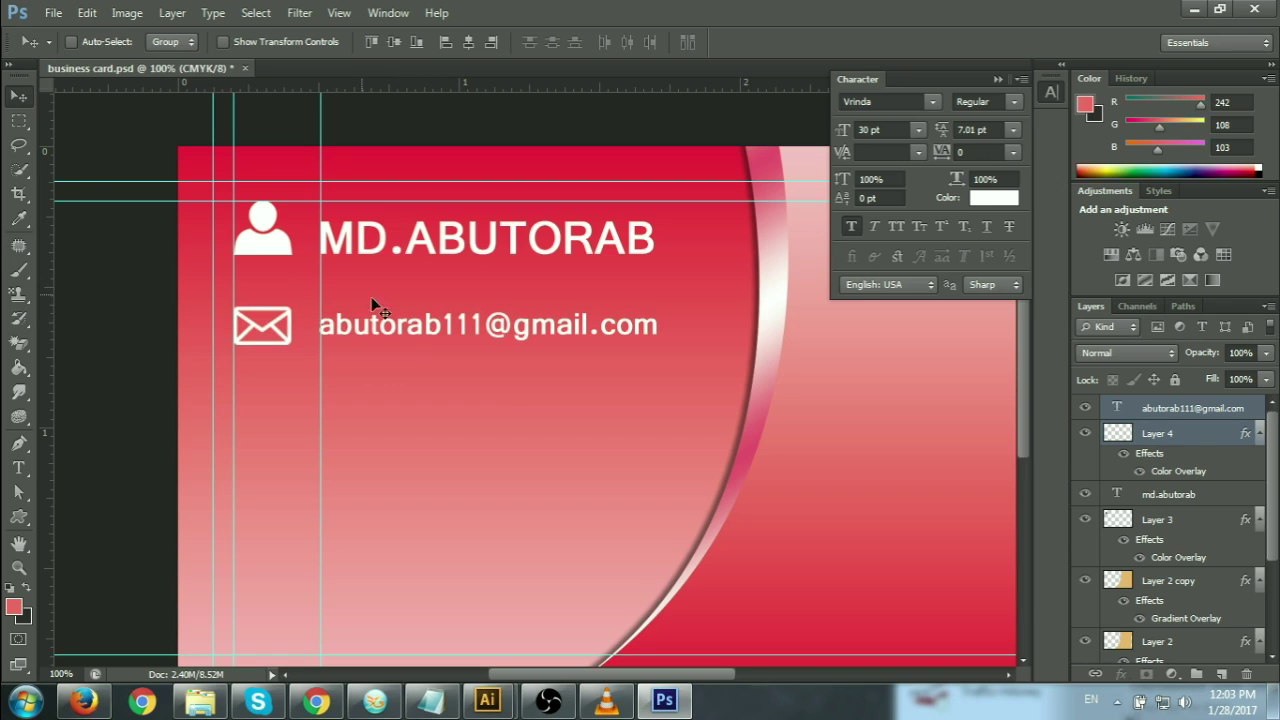
left_click(18, 467)
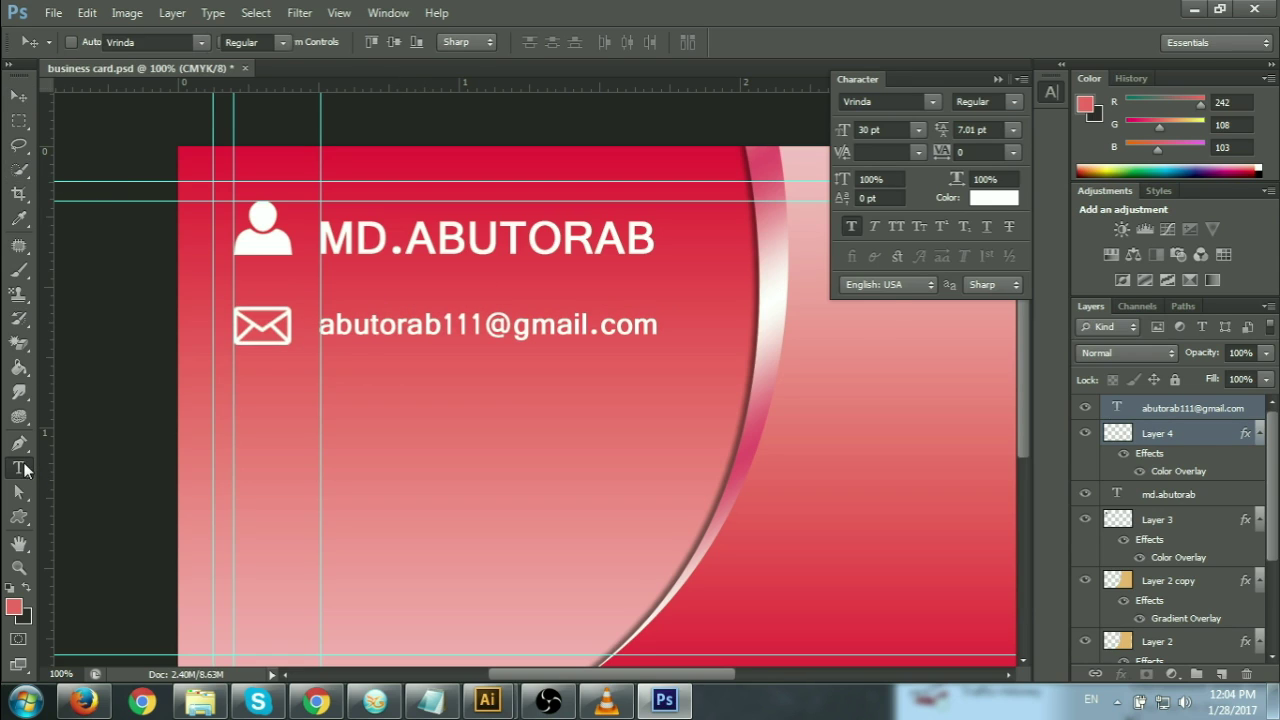
left_click(361, 287)
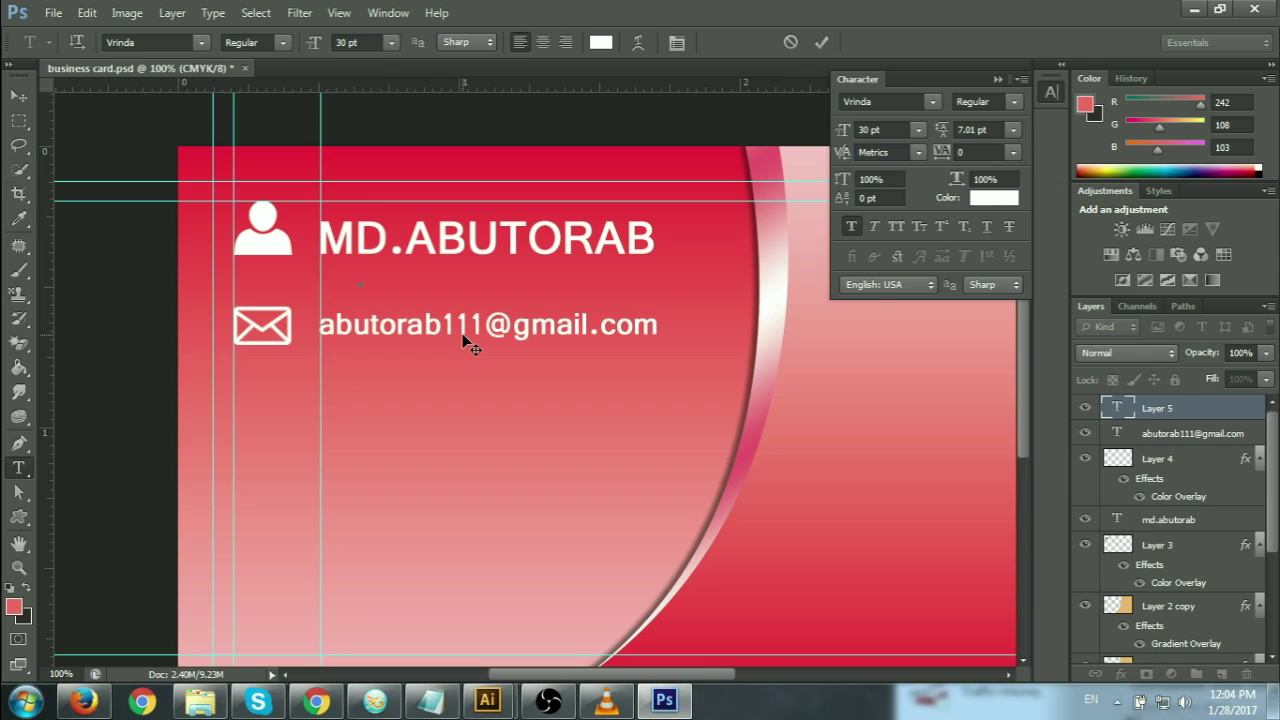
type("gra")
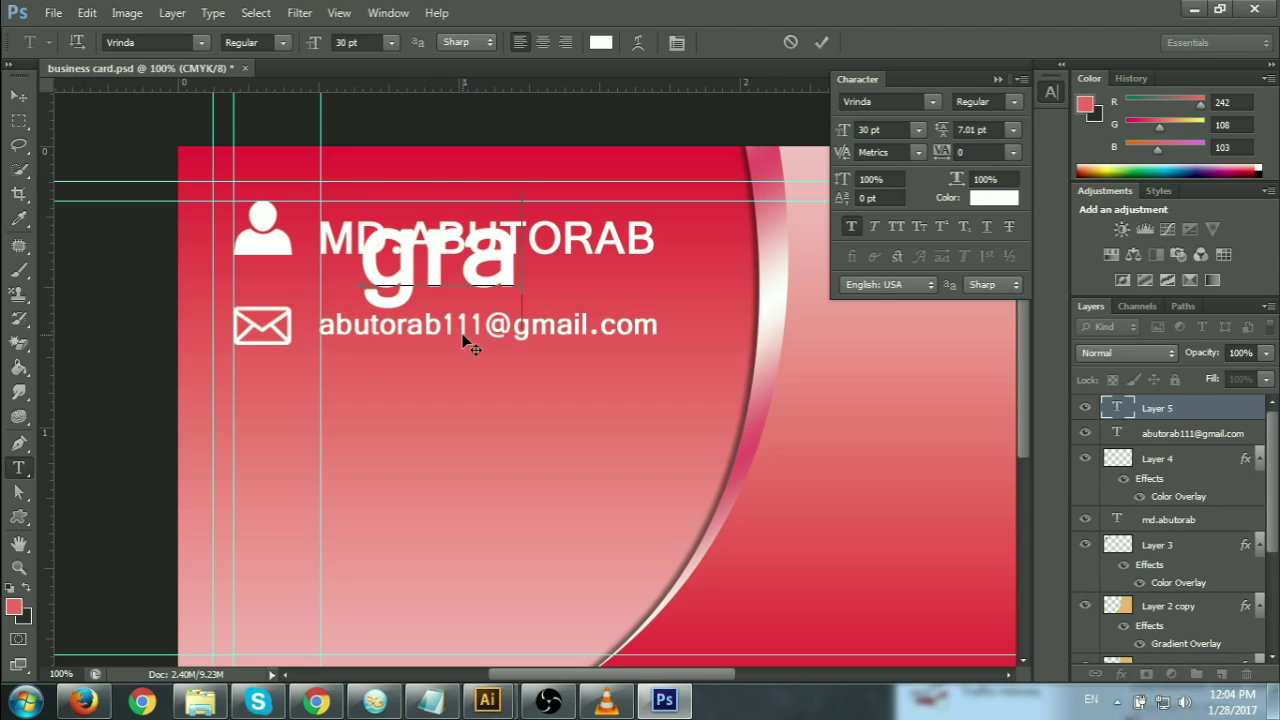
type("phics")
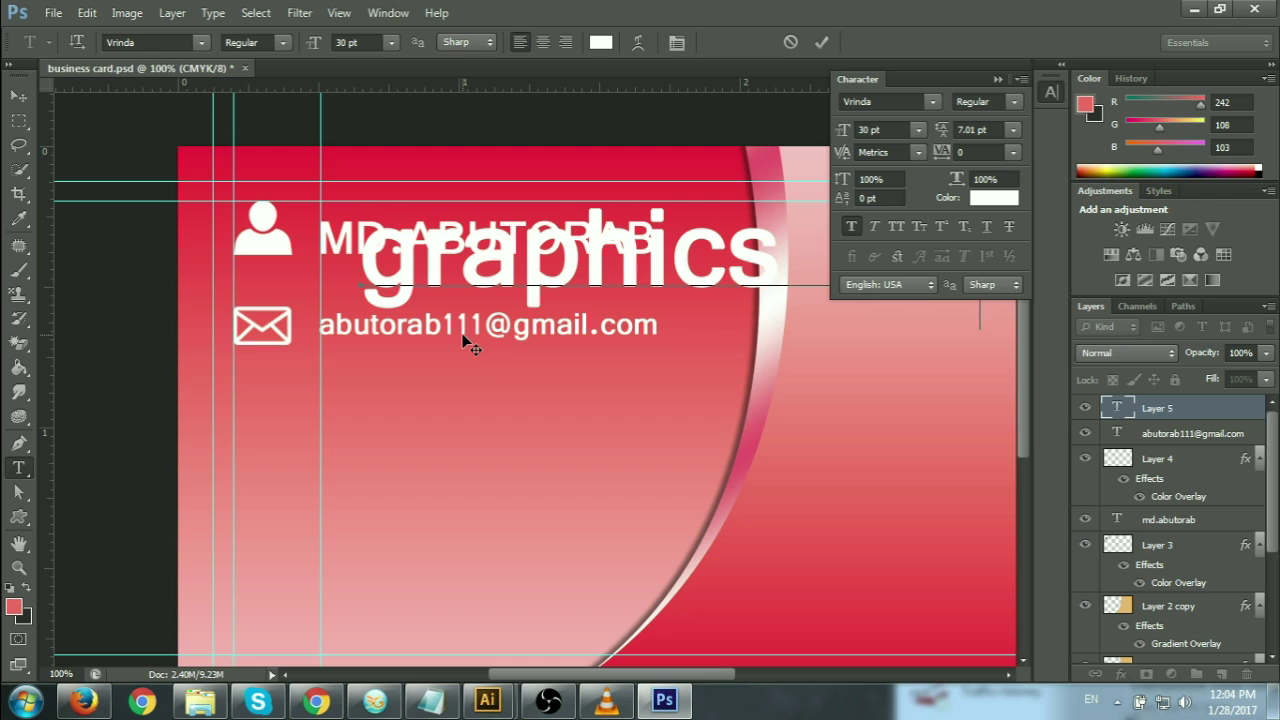
left_click(821, 42)
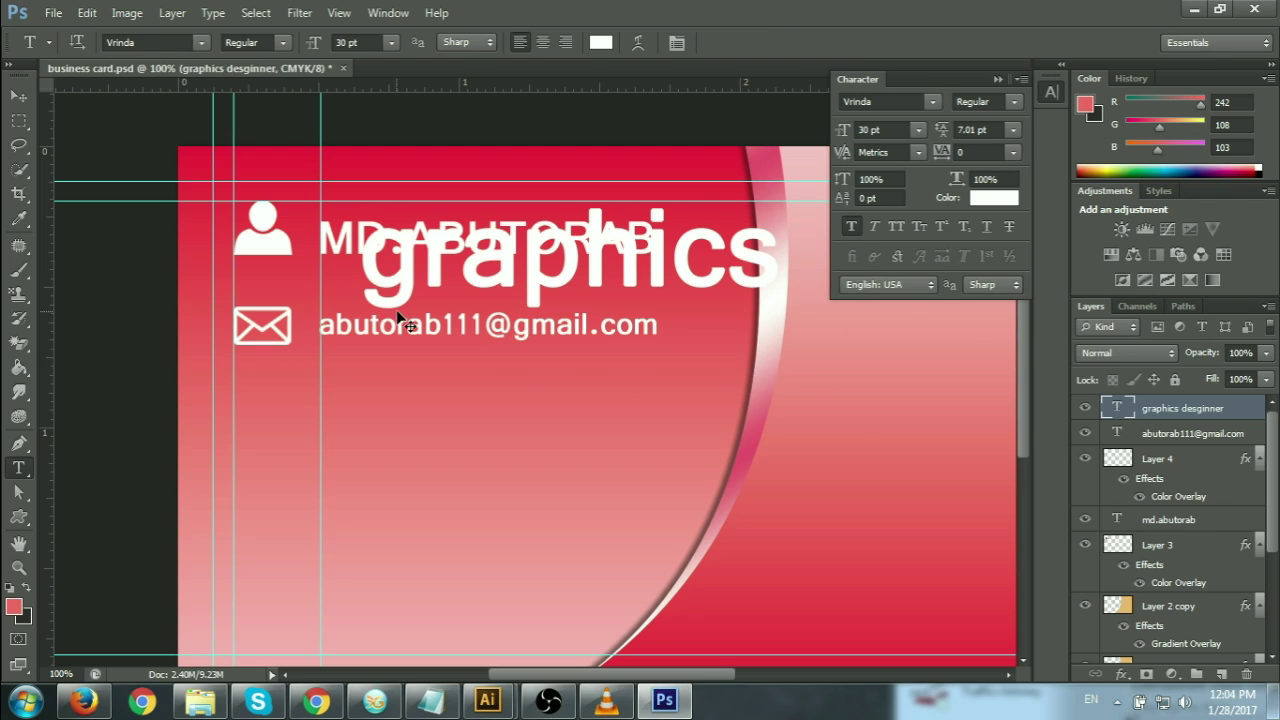
Shrink the subtitle to about two thirds and place it just under the name.
key("ctrl+t")
mouse_move(362, 303)
left_mouse_down()
mouse_move(543, 299)
mouse_move(665, 343)
left_mouse_up()
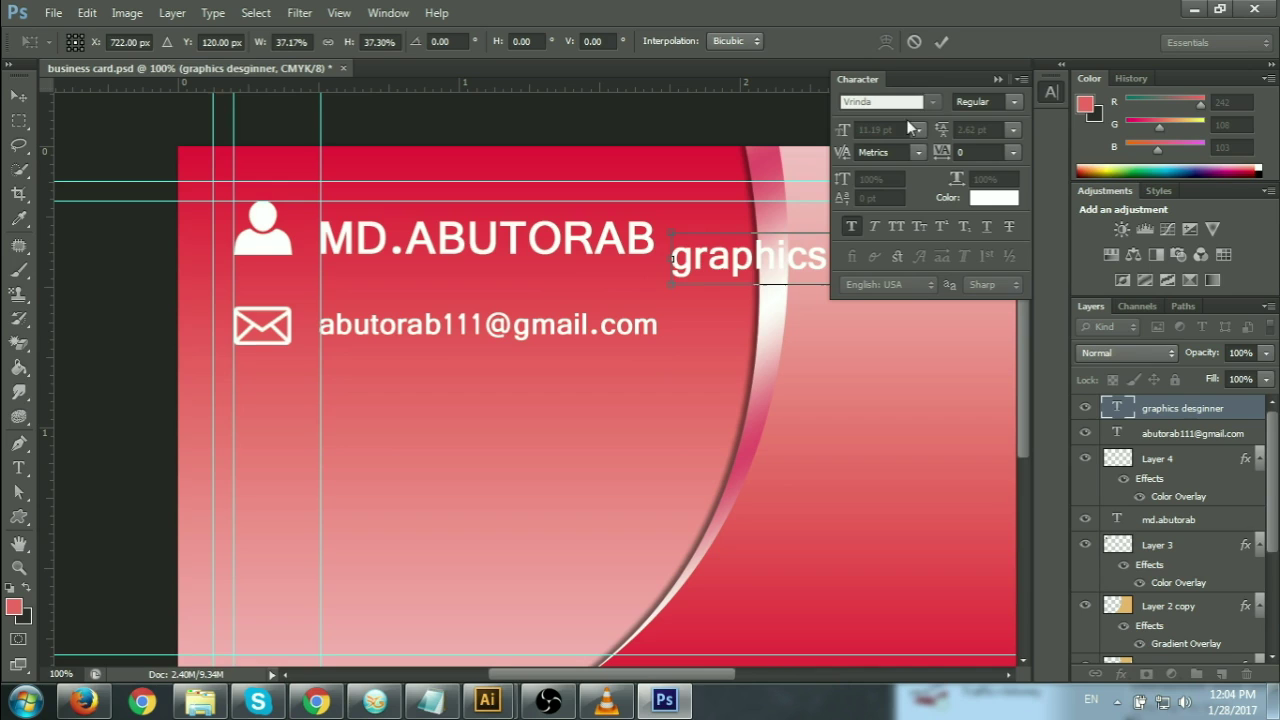
left_click(940, 42)
key("v")
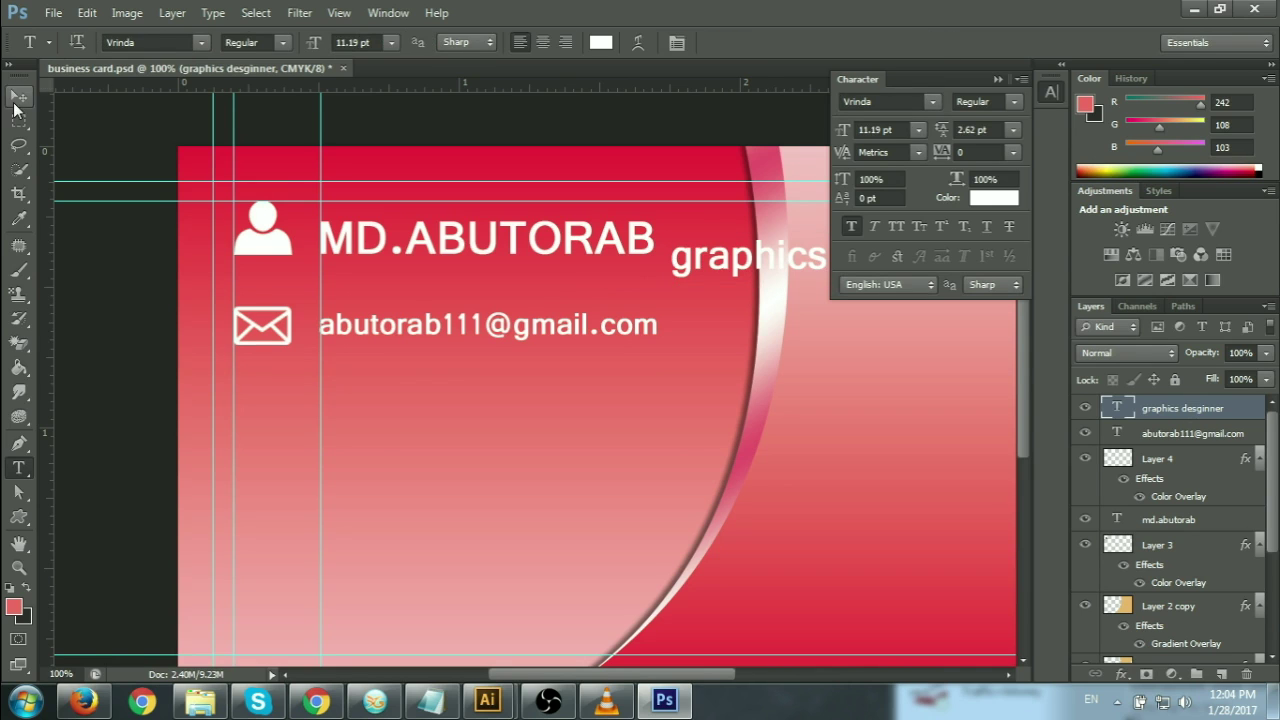
left_click_drag(740, 300, 420, 315)
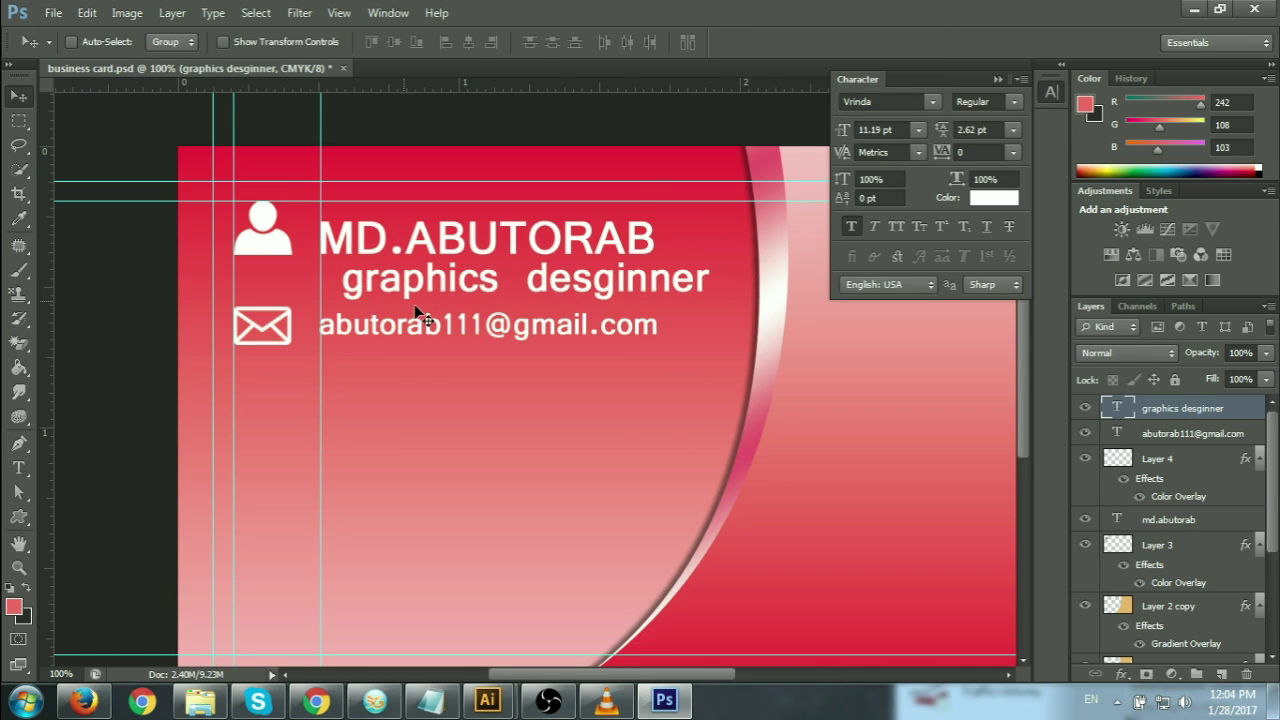
key("ctrl+t")
left_click_drag(709, 307, 648, 297)
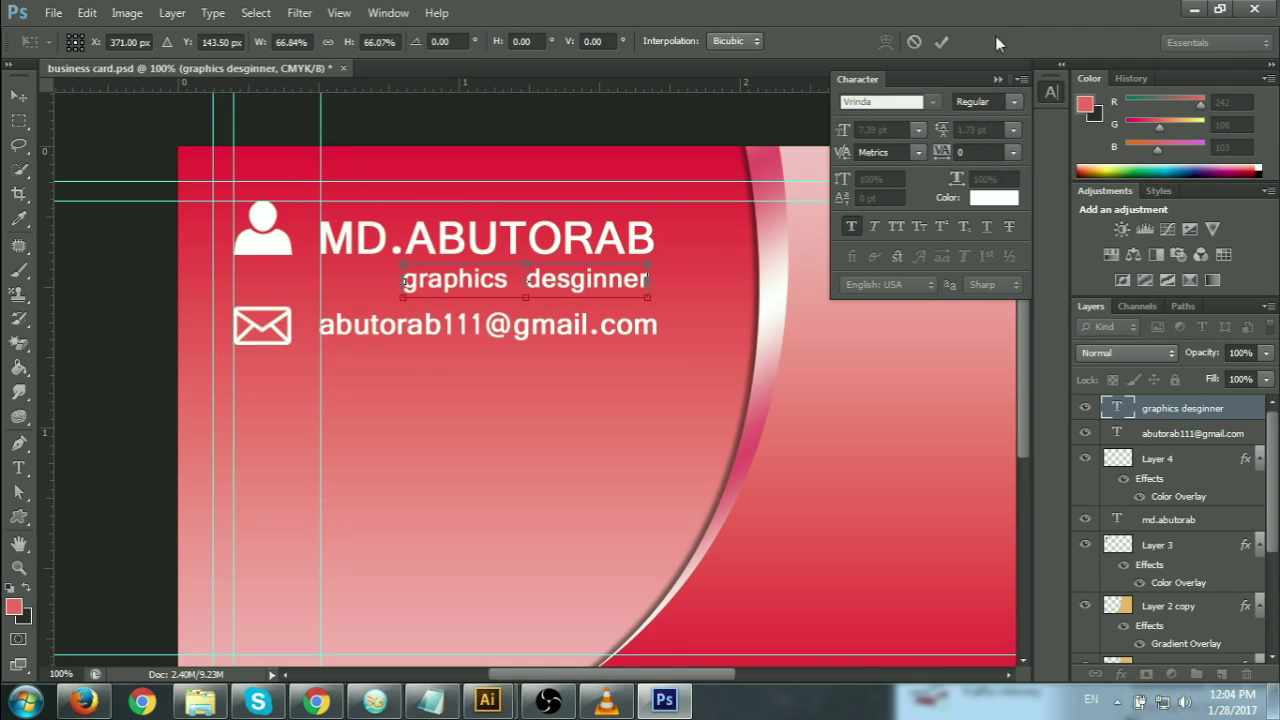
left_click(941, 42)
mouse_move(543, 280)
left_mouse_down()
mouse_move(539, 266)
mouse_move(560, 285)
left_mouse_up()
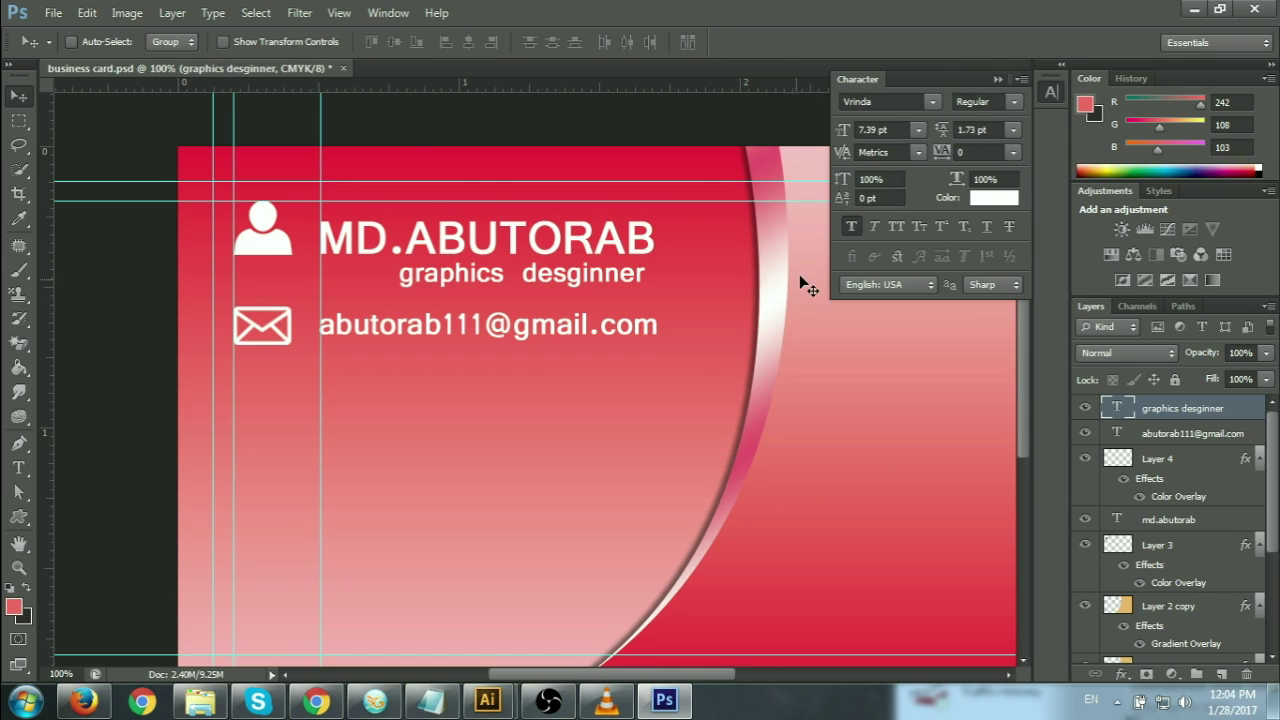
Make the subtitle bold, all caps and italic, and shift it left.
left_click(851, 228)
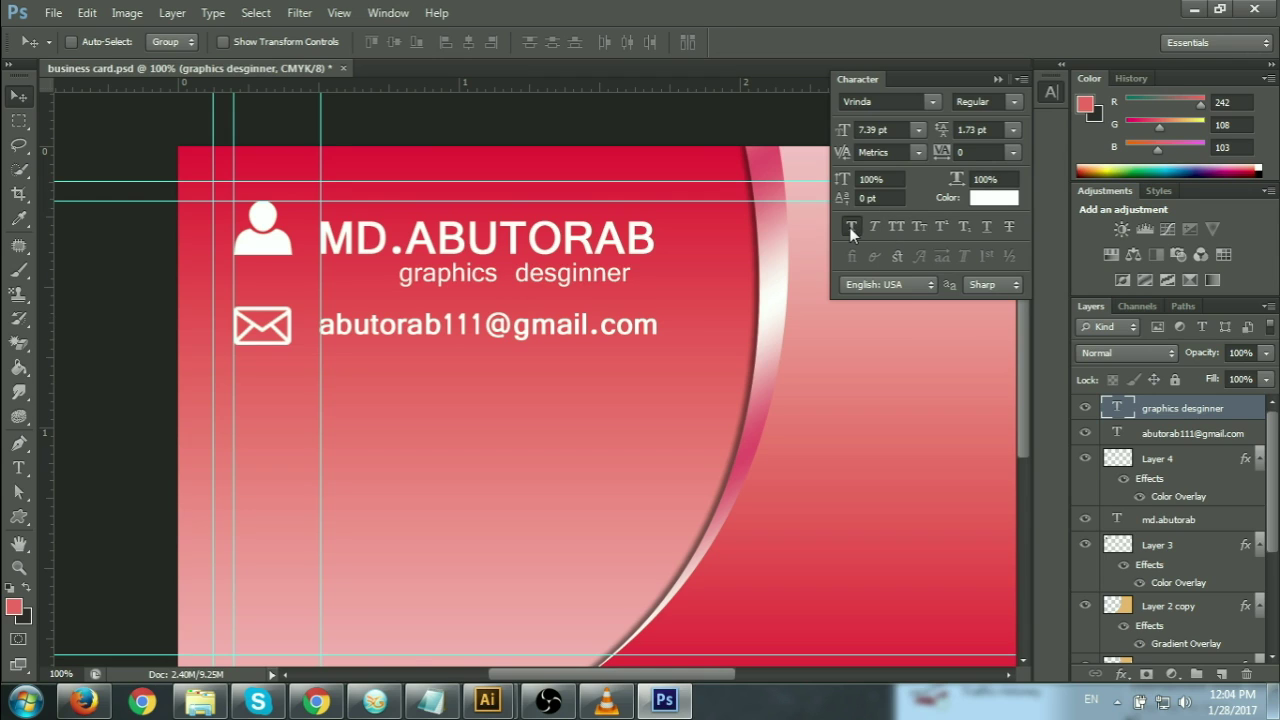
left_click(849, 227)
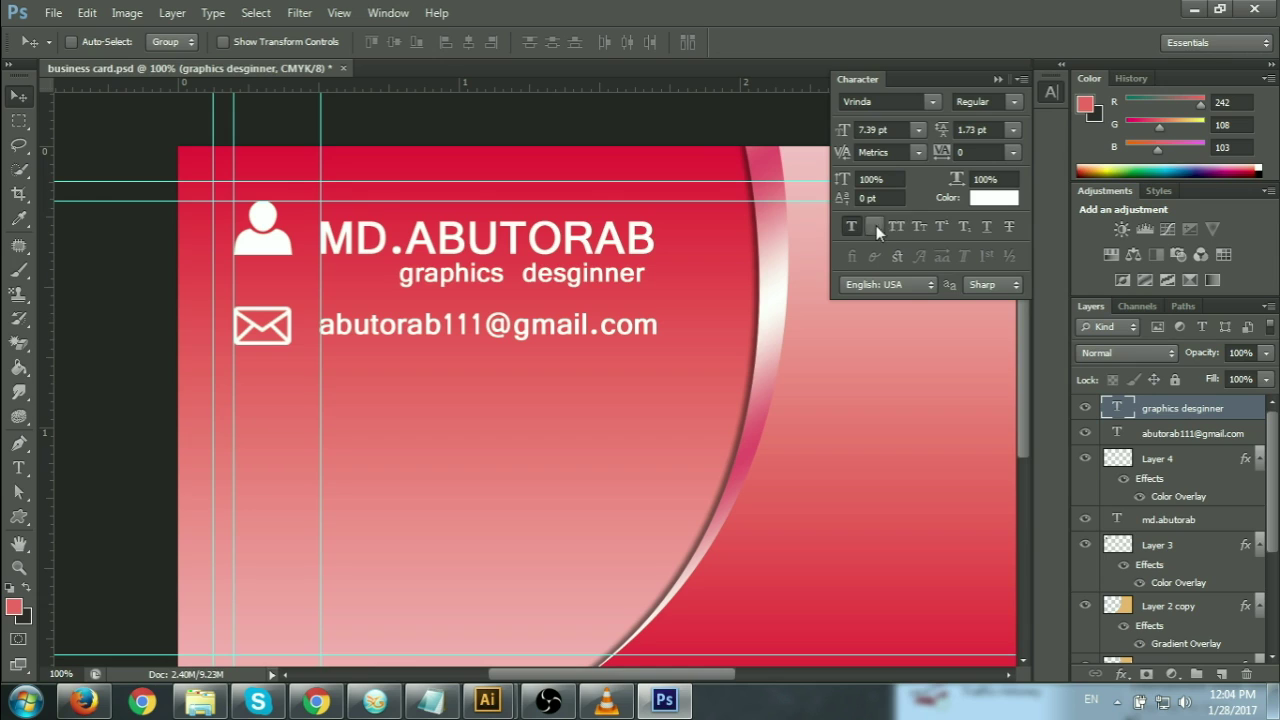
left_click(884, 227)
left_click_drag(692, 284, 624, 284)
key("Left")
key("Left")
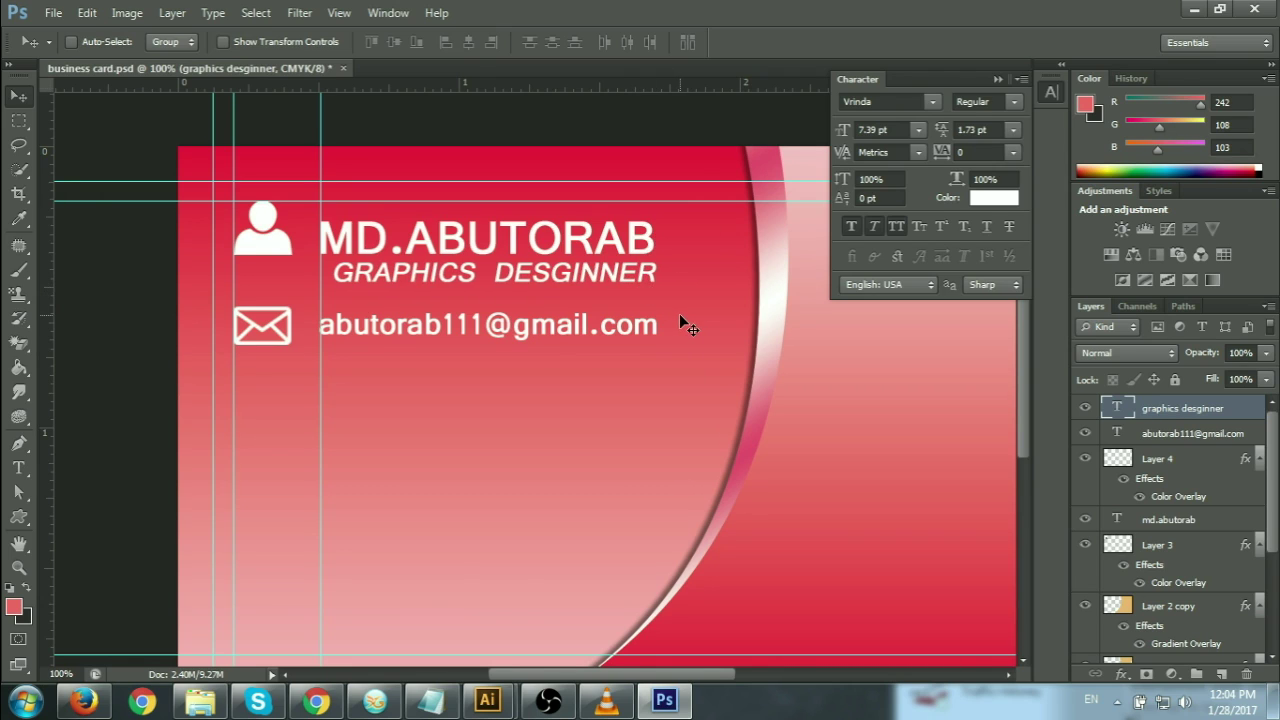
key("Left")
key("Left")
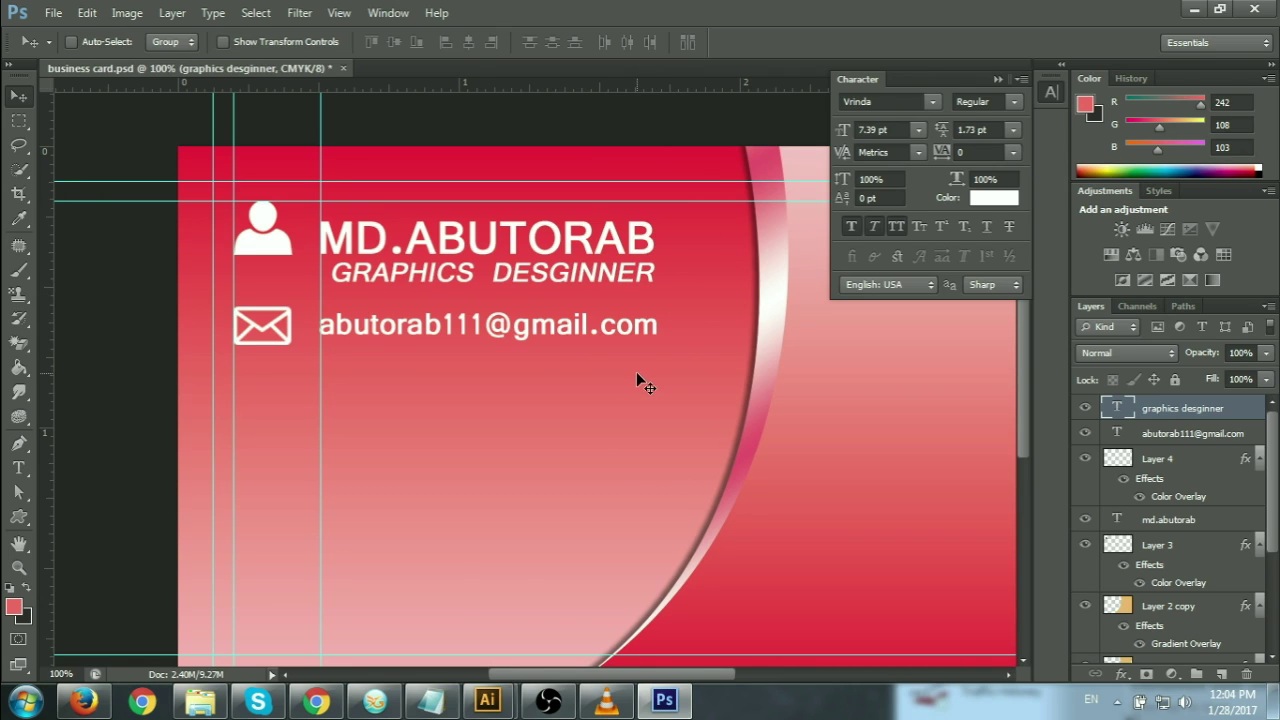
Shrink the subtitle slightly more and pan out to view the whole card.
key("ctrl+t")
mouse_move(655, 292)
left_mouse_down()
mouse_move(627, 294)
mouse_move(643, 272)
left_mouse_up()
left_click(939, 44)
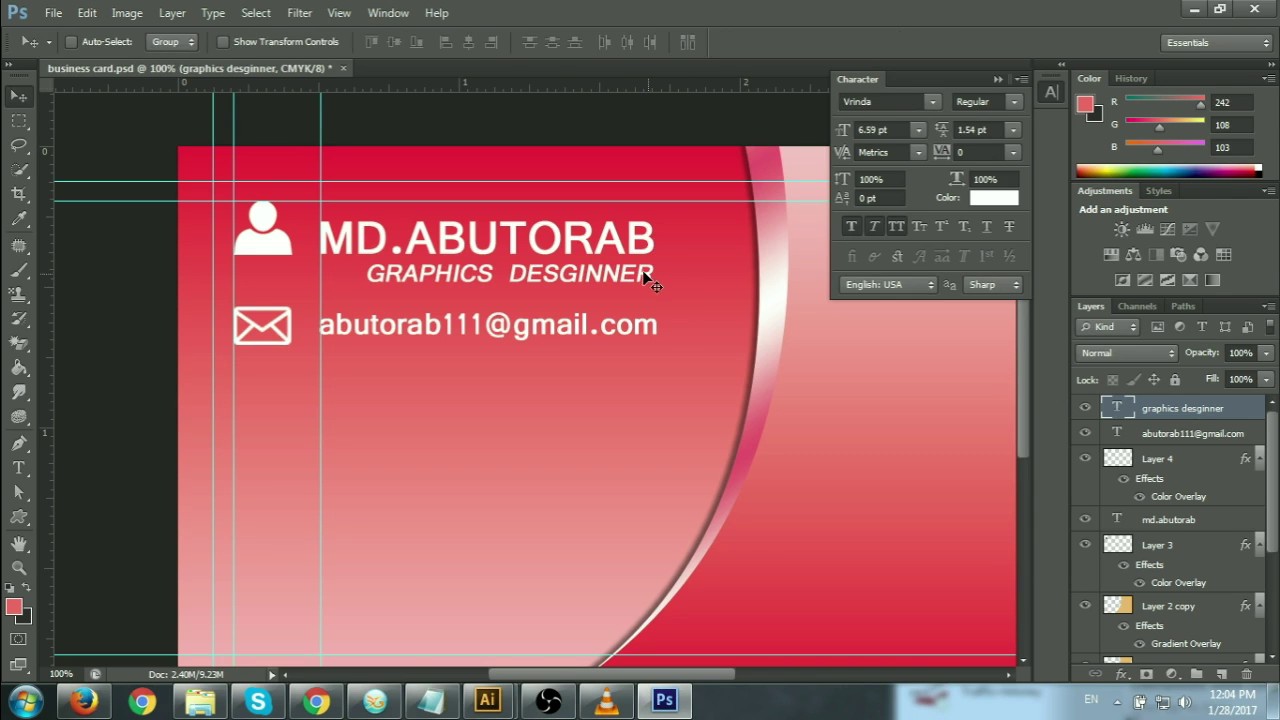
left_click_drag(491, 531, 459, 418)
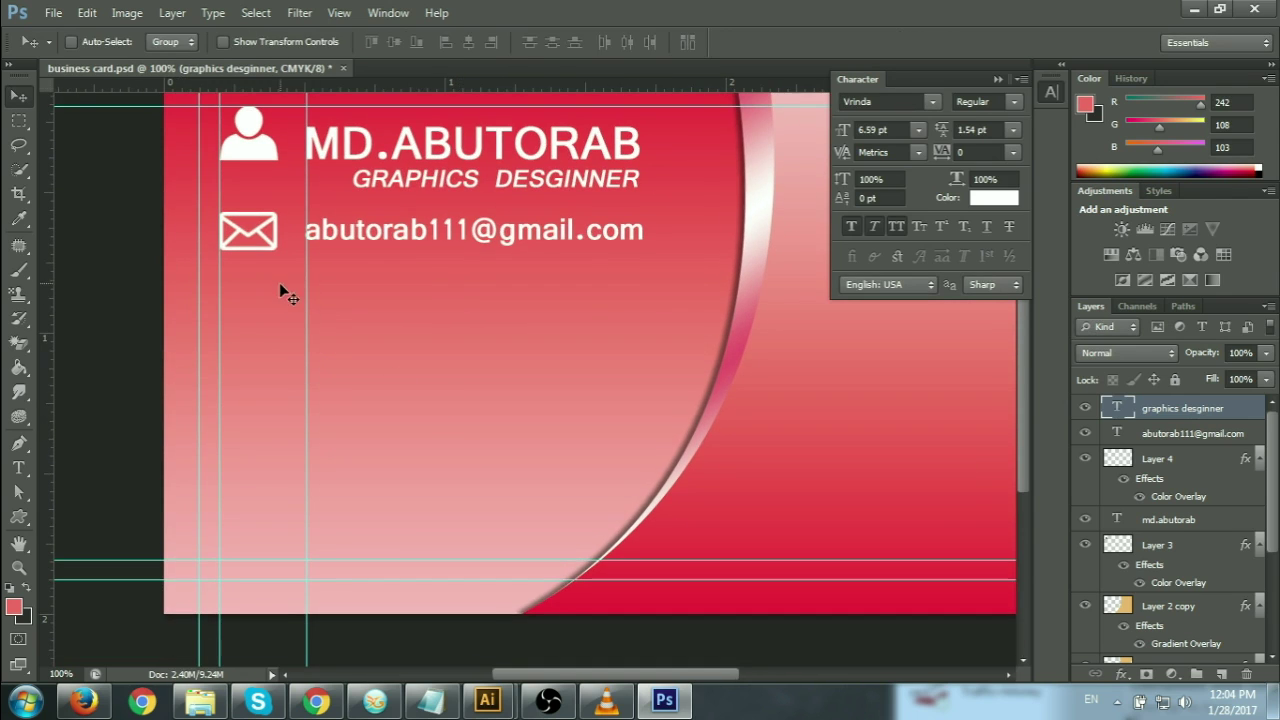
left_click(530, 703)
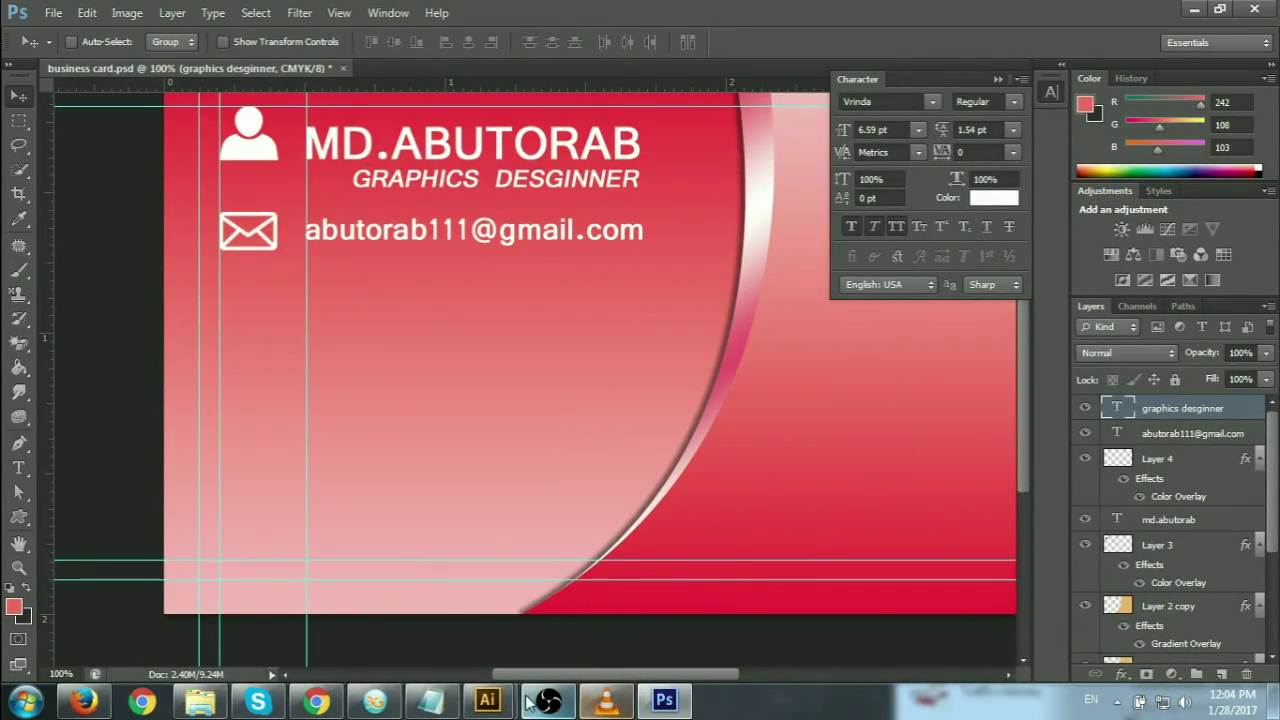
left_click(487, 700)
Select the handset and its surrounding circle on the Illustrator icon sheet and copy them.
scroll(689, 548, "down", 2)
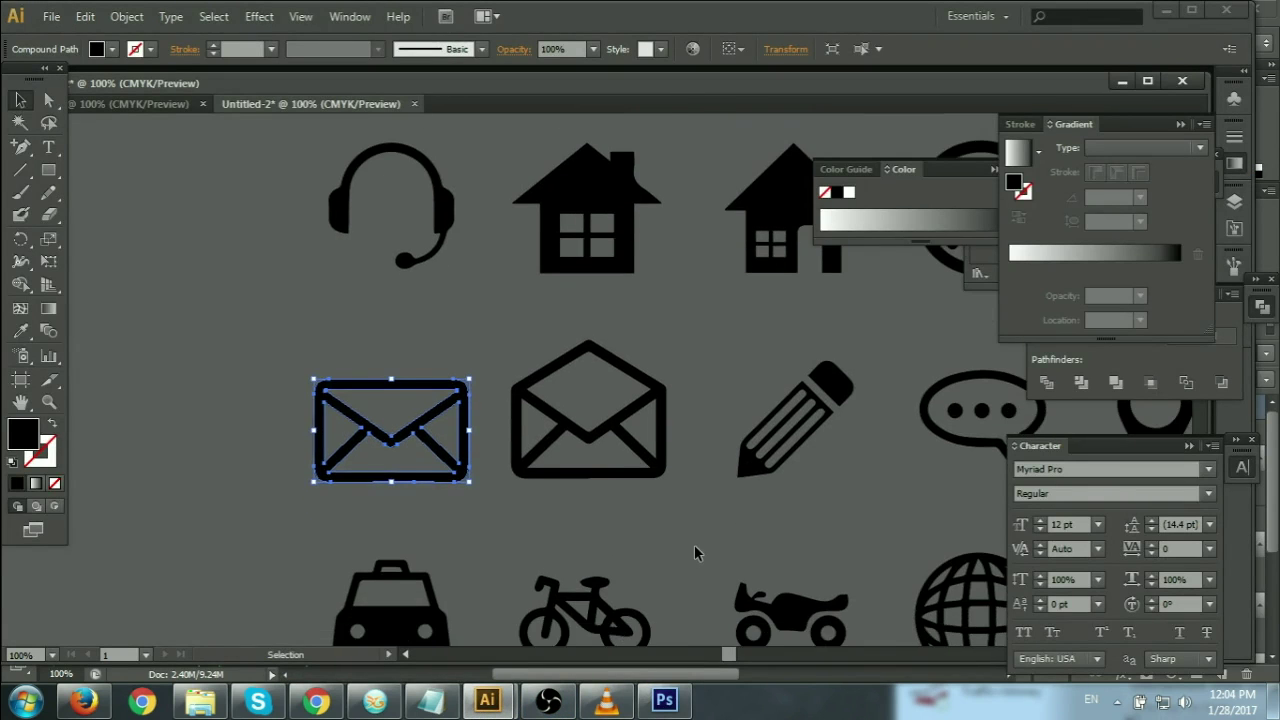
left_click_drag(689, 548, 676, 197)
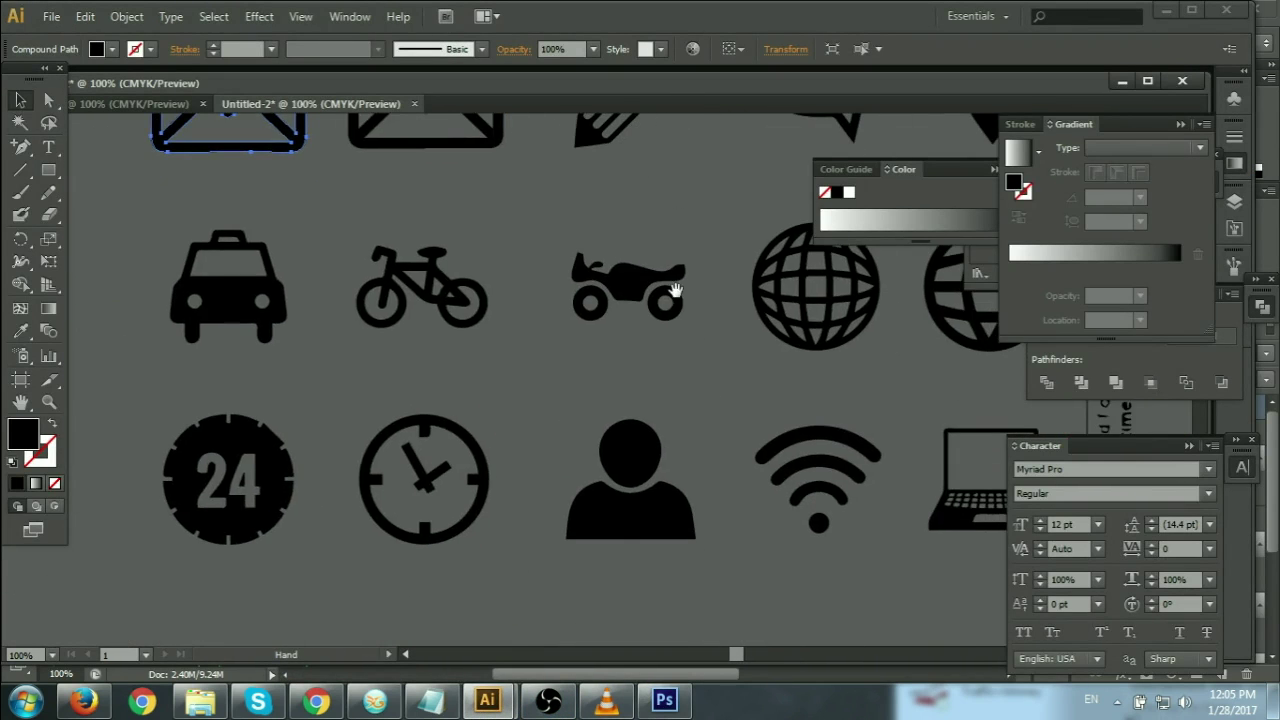
scroll(676, 197, "up", 3)
scroll(648, 249, "up", 5)
scroll(651, 371, "up", 5)
left_click(707, 480)
left_click(756, 543, "shift")
key("a")
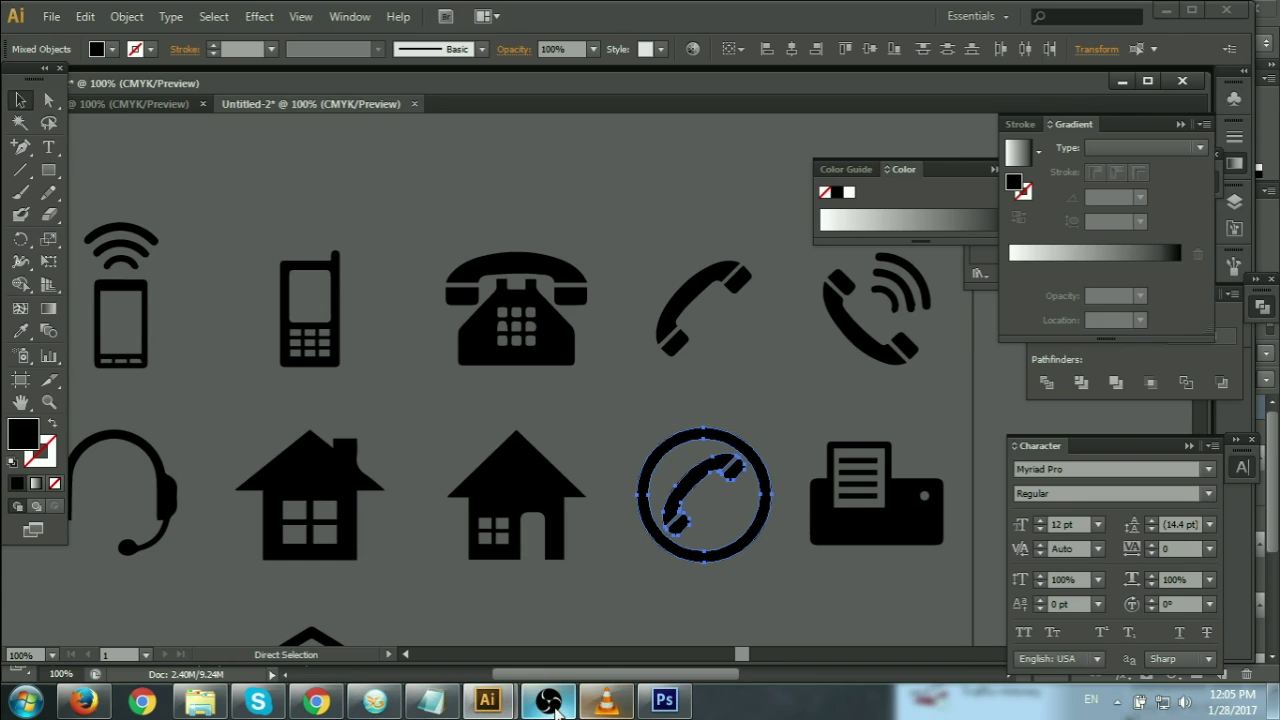
left_click(497, 704)
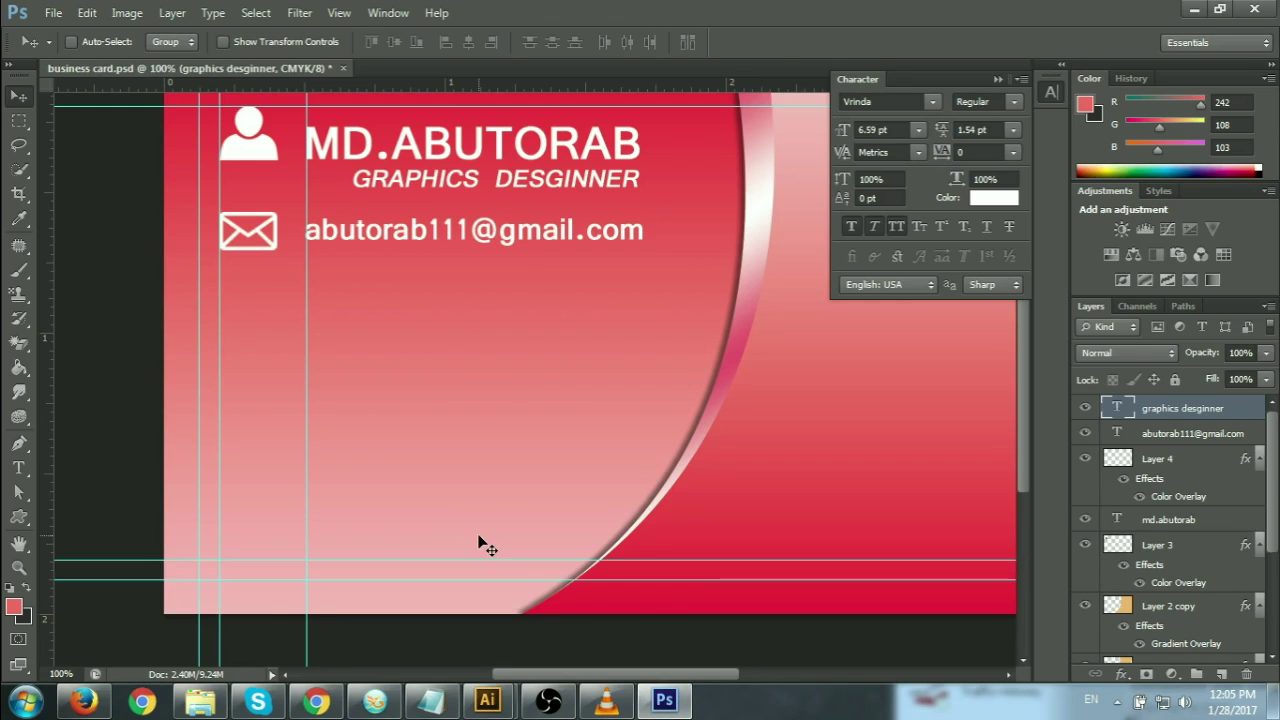
Paste the phone icon as pixels, shrink it under the envelope, and copy Layer 4's white Color Overlay onto it.
key("ctrl+v")
left_click(701, 225)
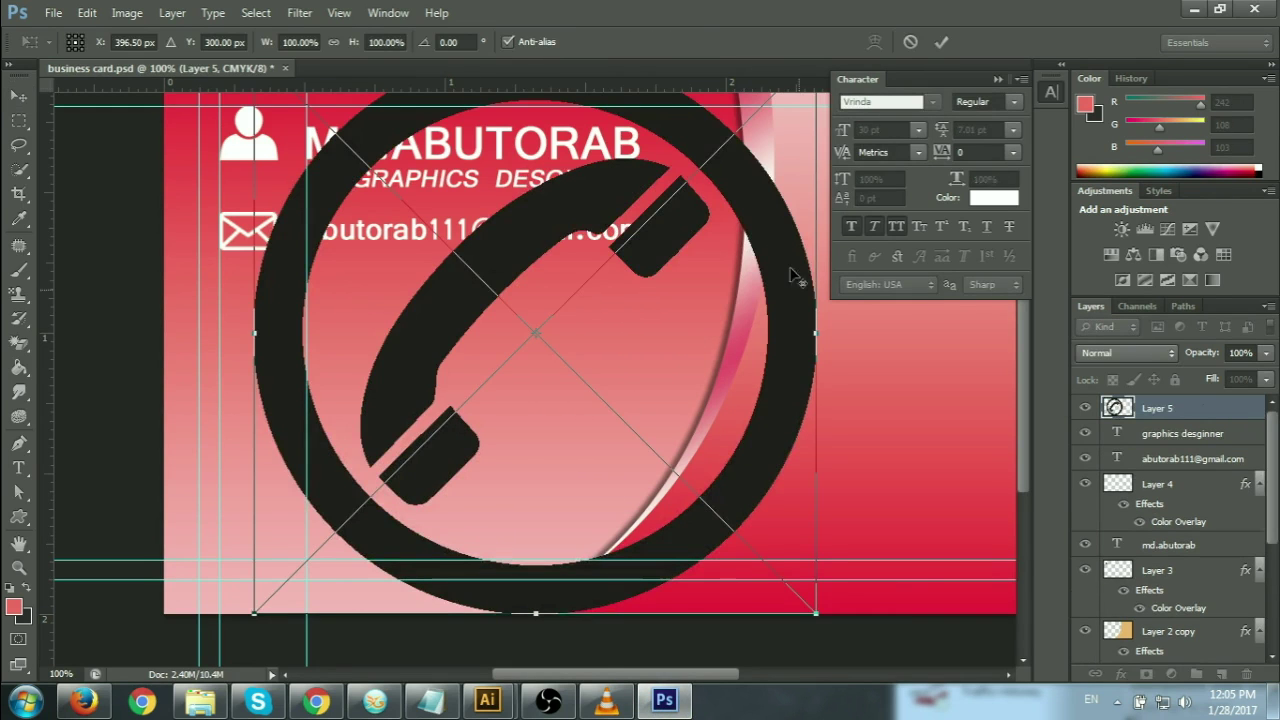
left_click_drag(815, 615, 527, 405)
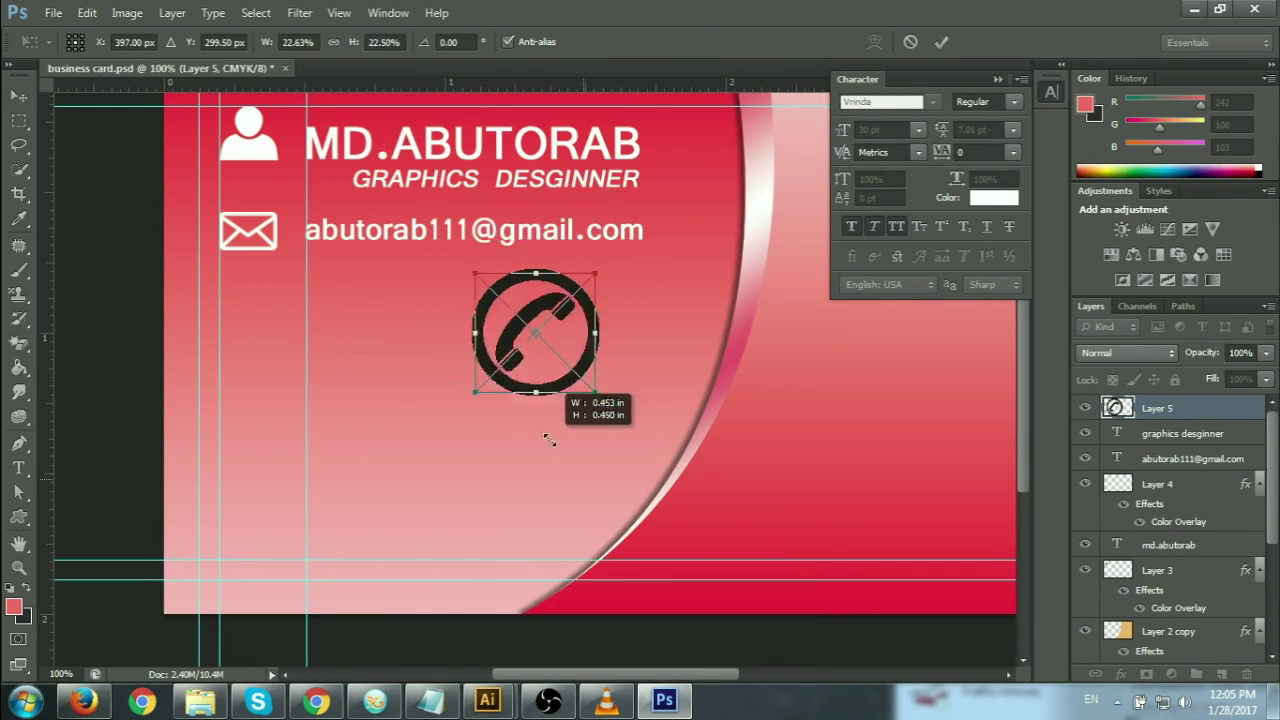
left_click_drag(535, 332, 250, 313)
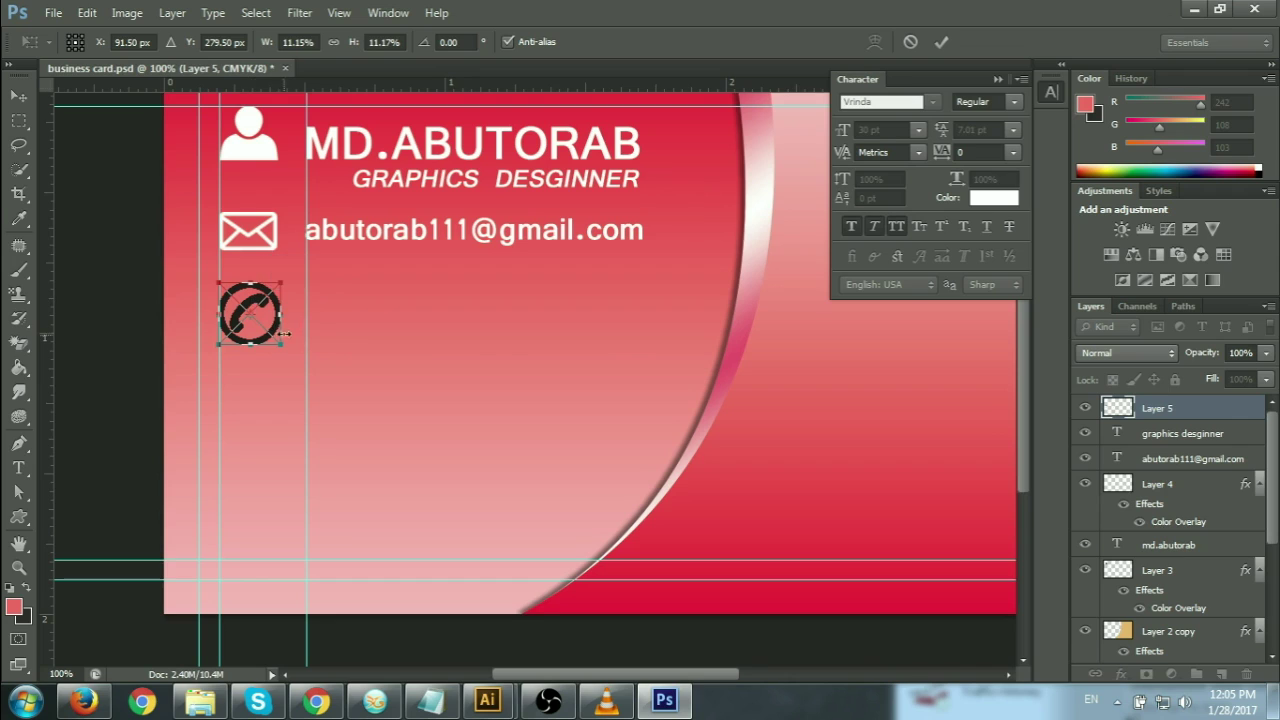
left_click_drag(281, 344, 277, 340)
left_click(940, 46)
left_click_drag(1175, 522, 1160, 410)
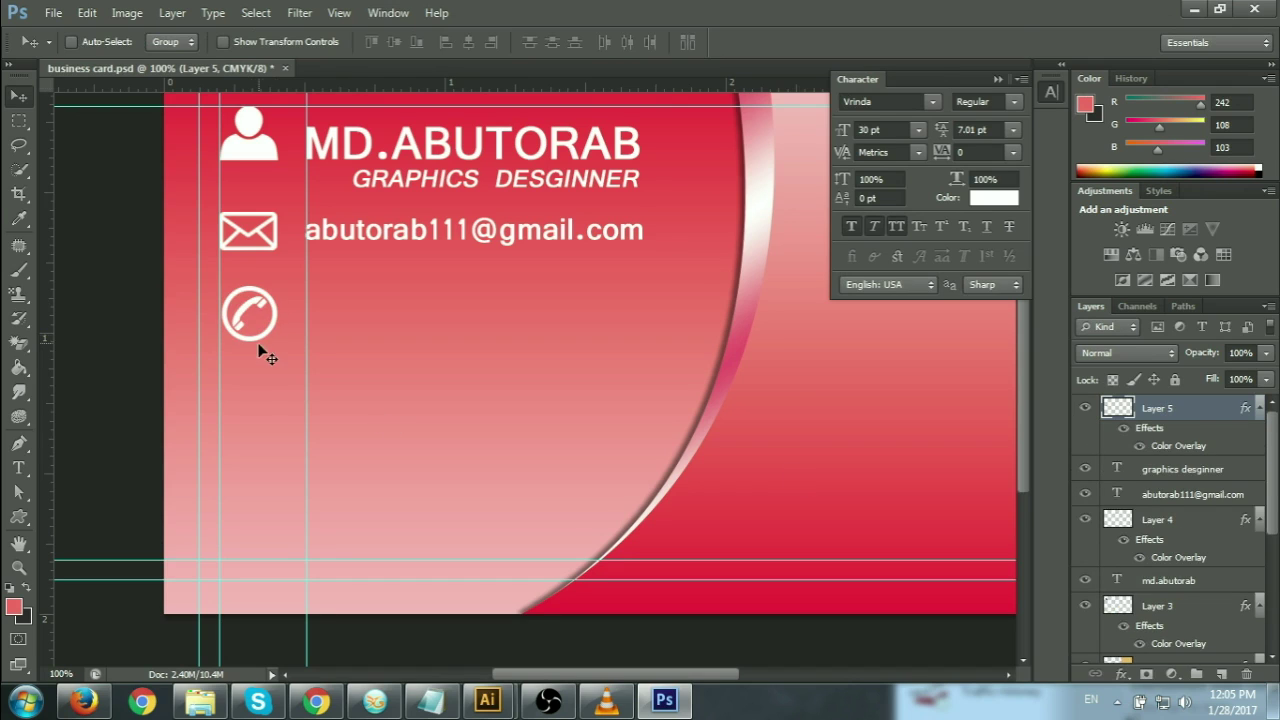
left_click_drag(256, 310, 254, 301)
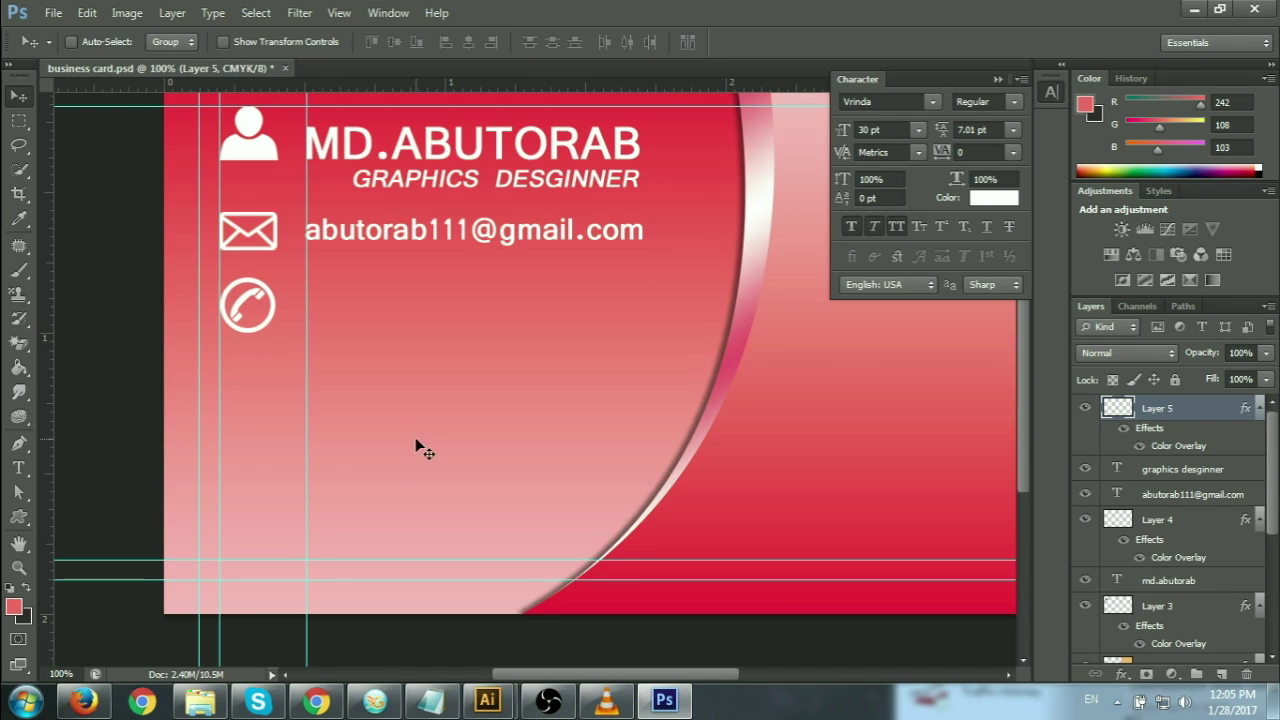
Add the phone number as a new text line and shrink it.
left_click(18, 467)
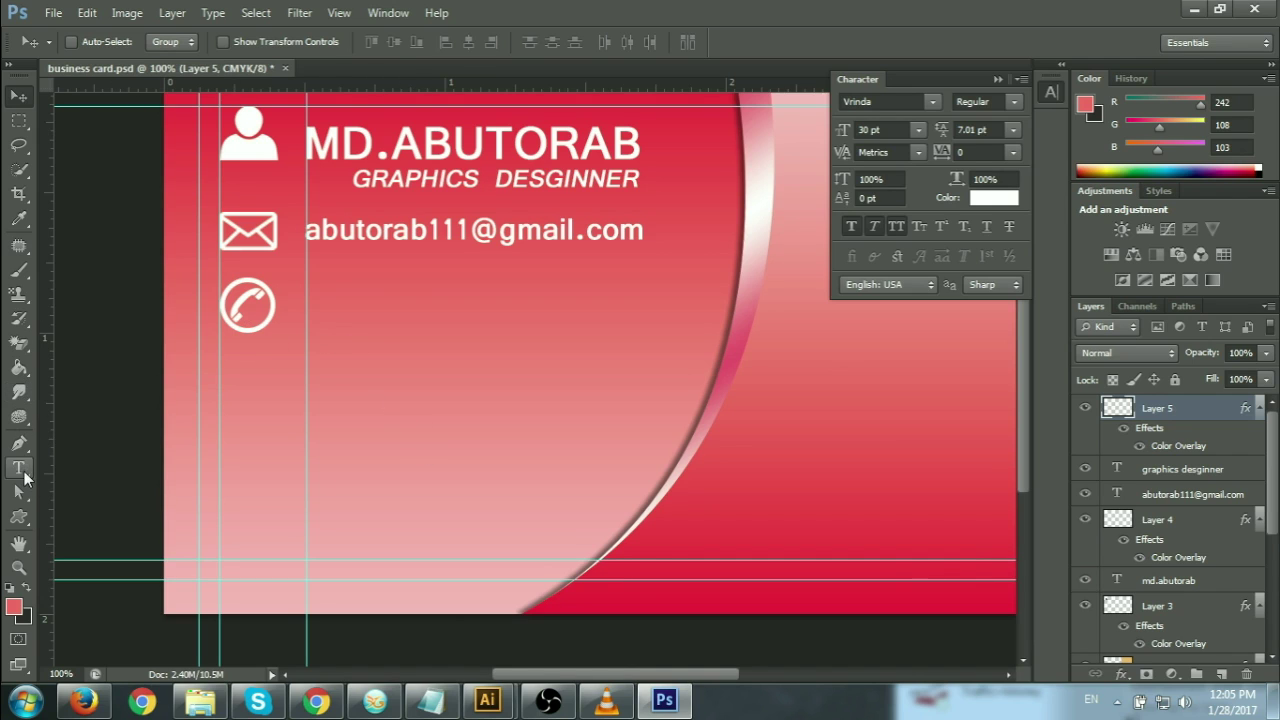
left_click(315, 300)
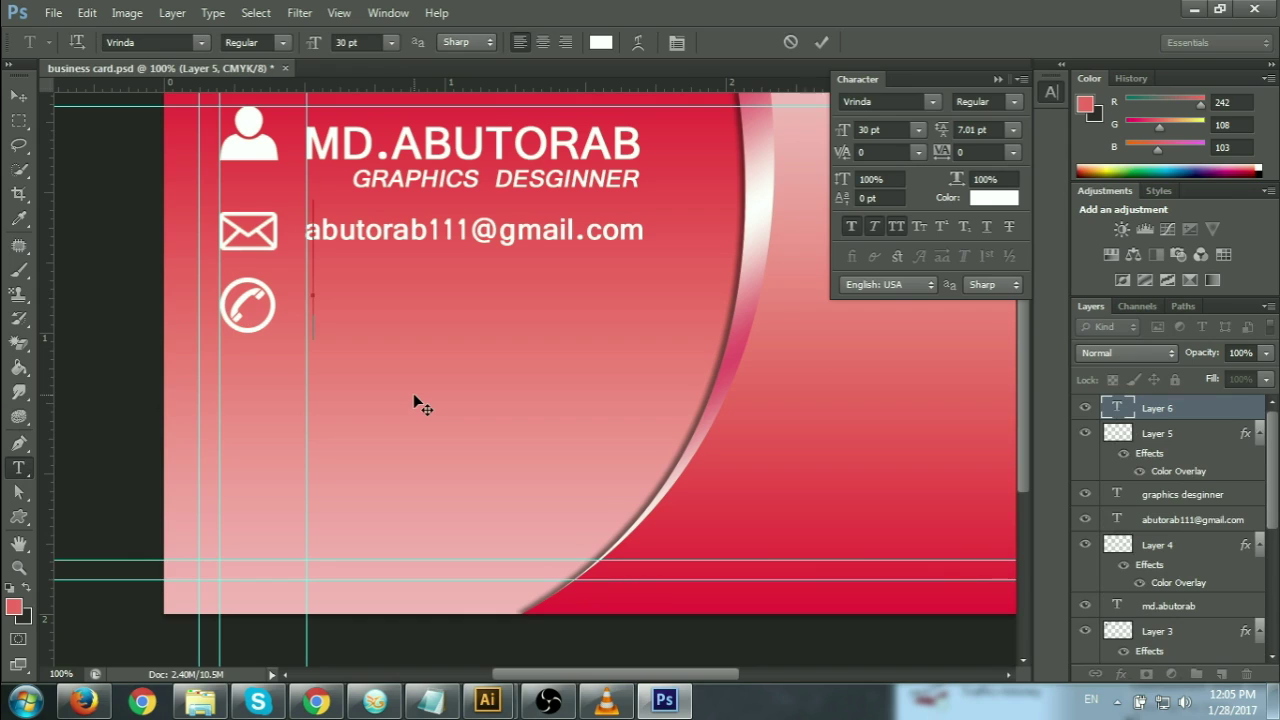
type("01")
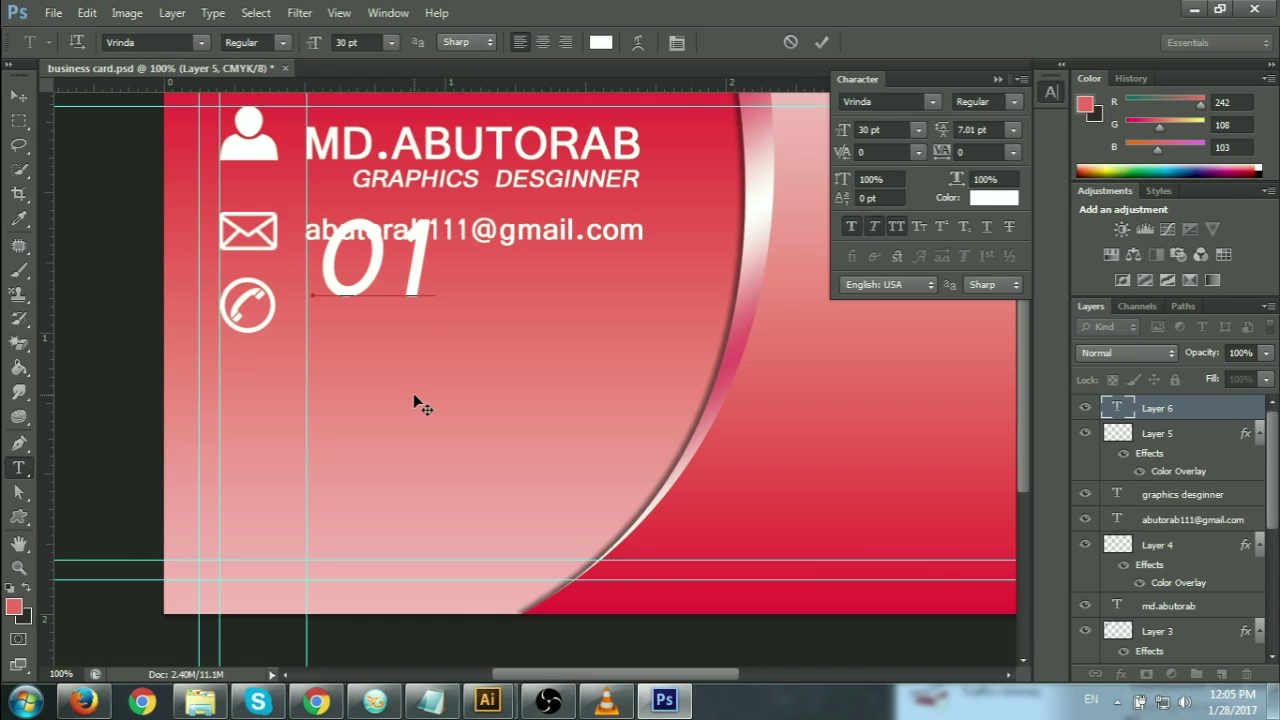
type("750")
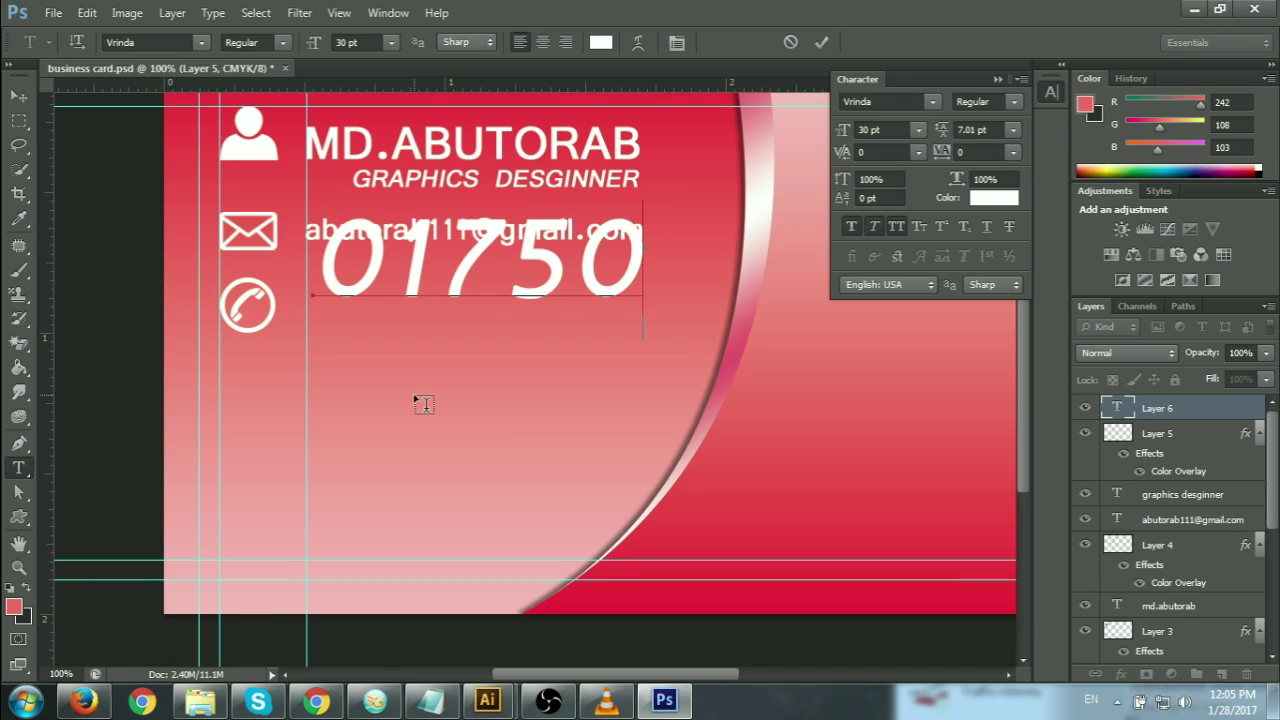
type("**")
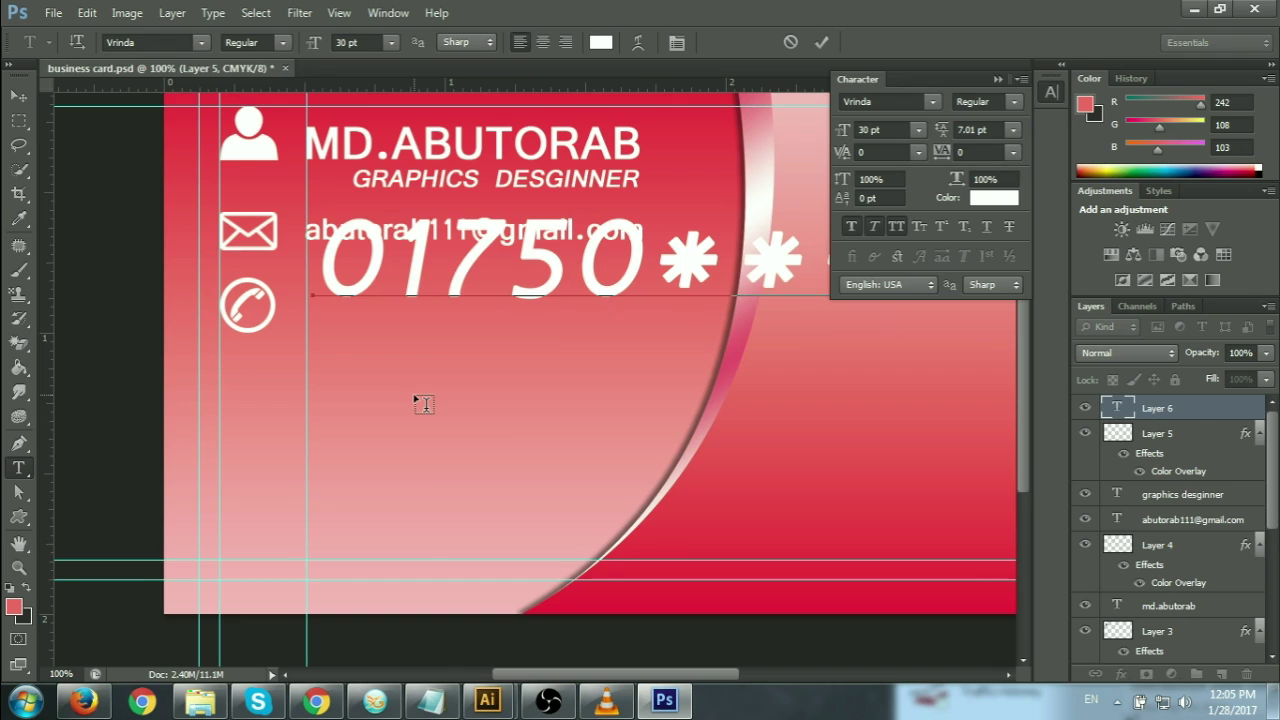
left_click(821, 42)
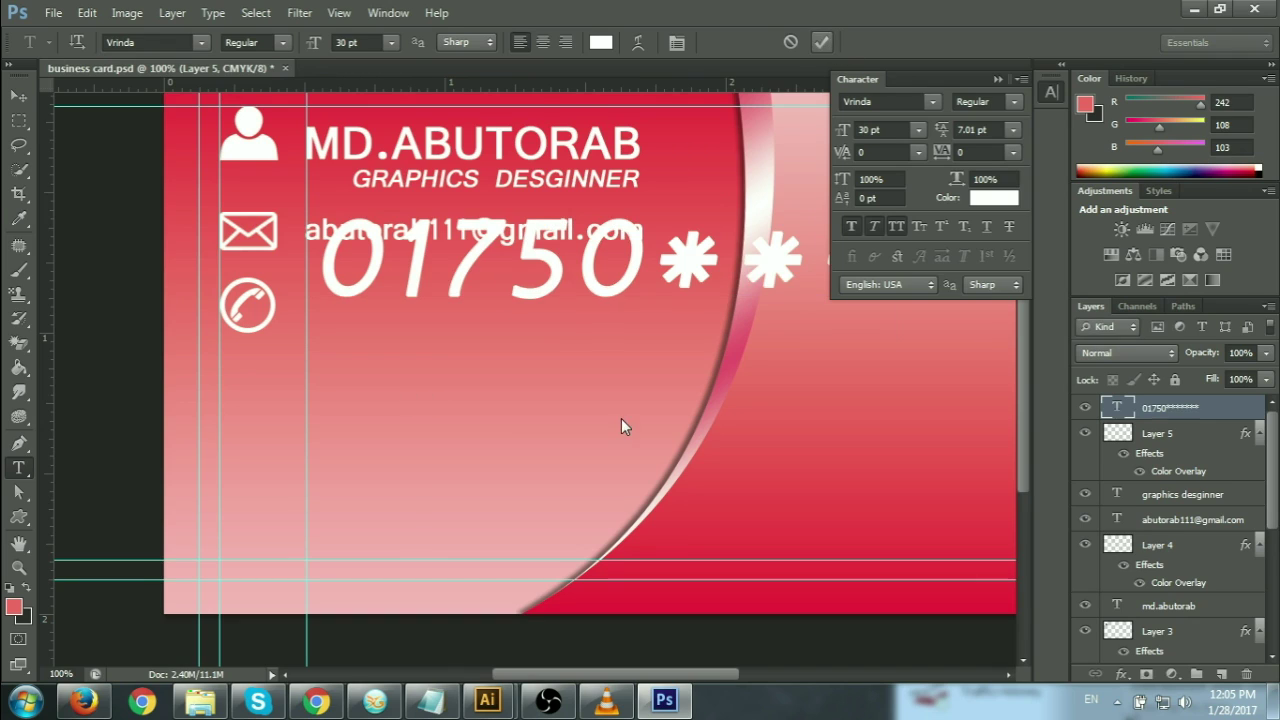
key("ctrl+t")
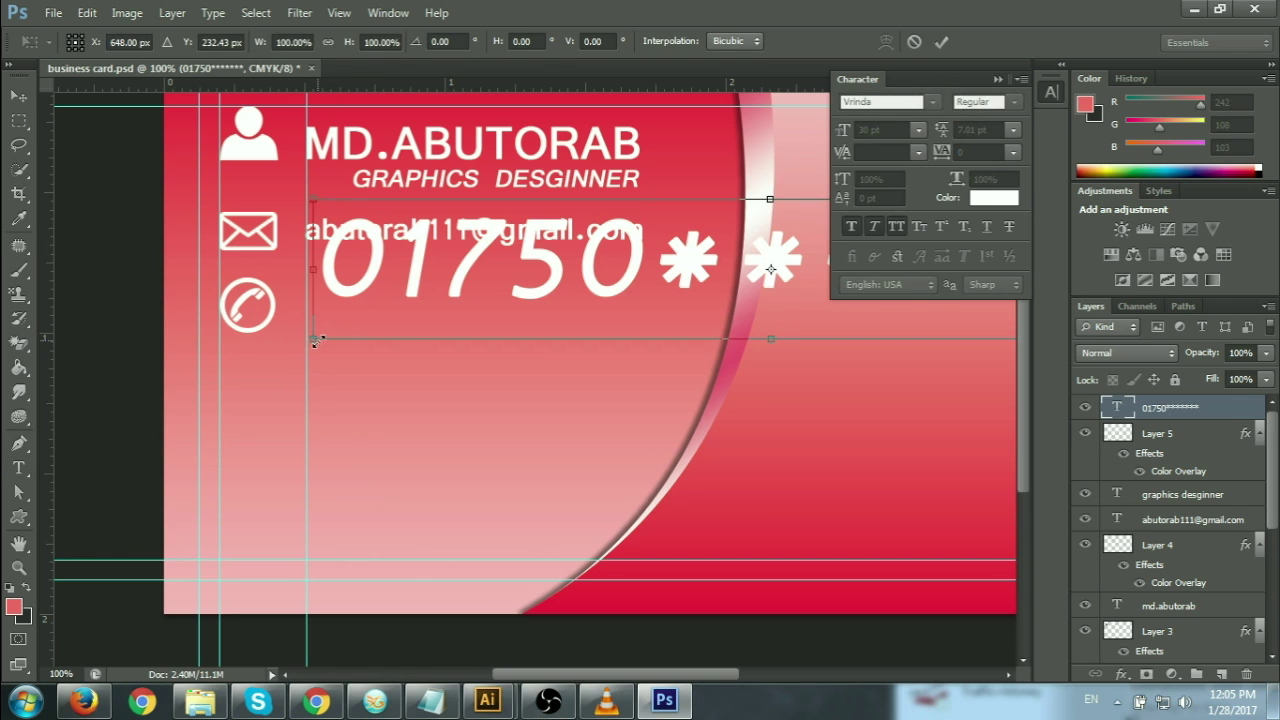
left_click_drag(314, 340, 623, 291)
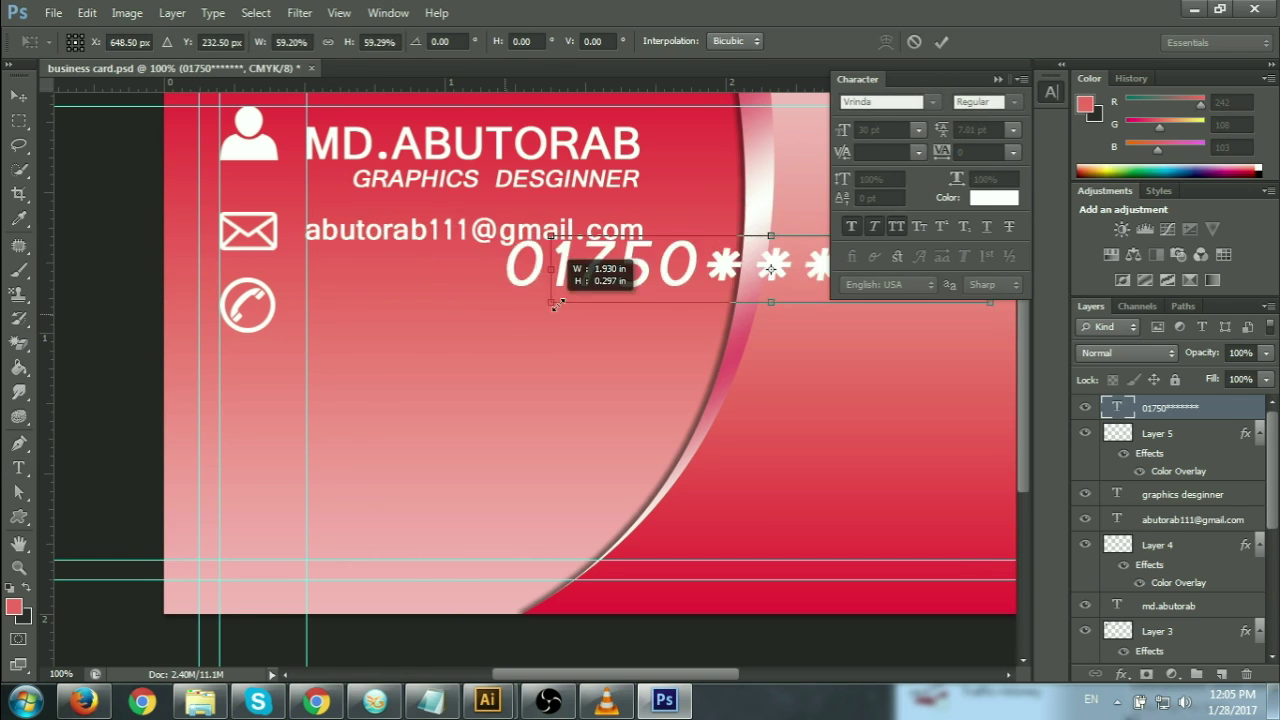
left_click(941, 42)
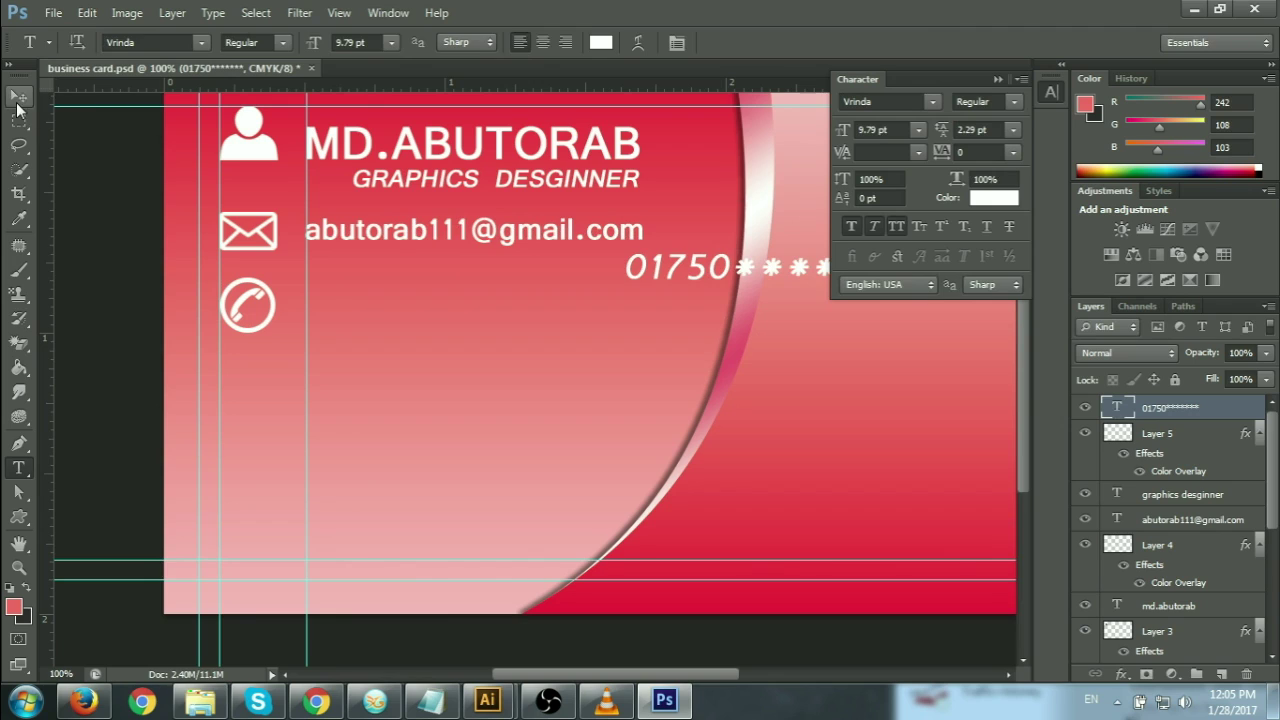
Place the phone number beside the phone icon and move both up under the email.
left_click(18, 96)
left_click_drag(670, 283, 350, 316)
key("ctrl+t")
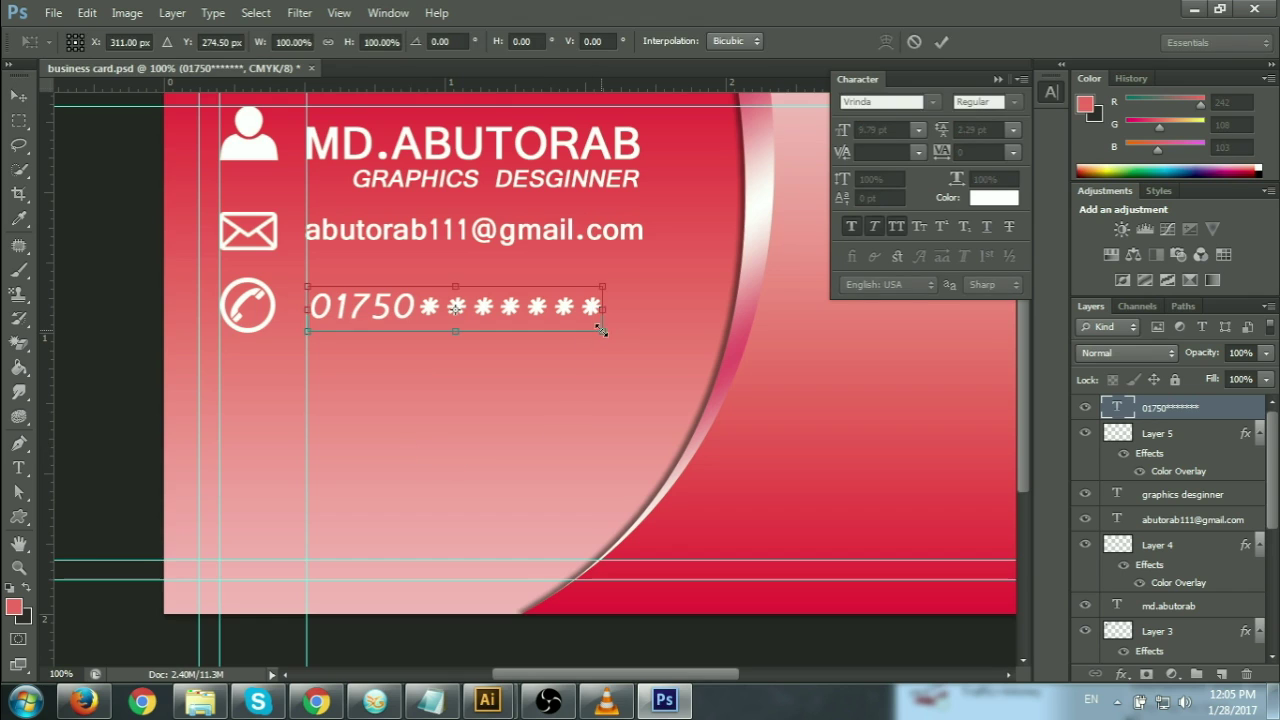
left_click_drag(601, 330, 622, 334)
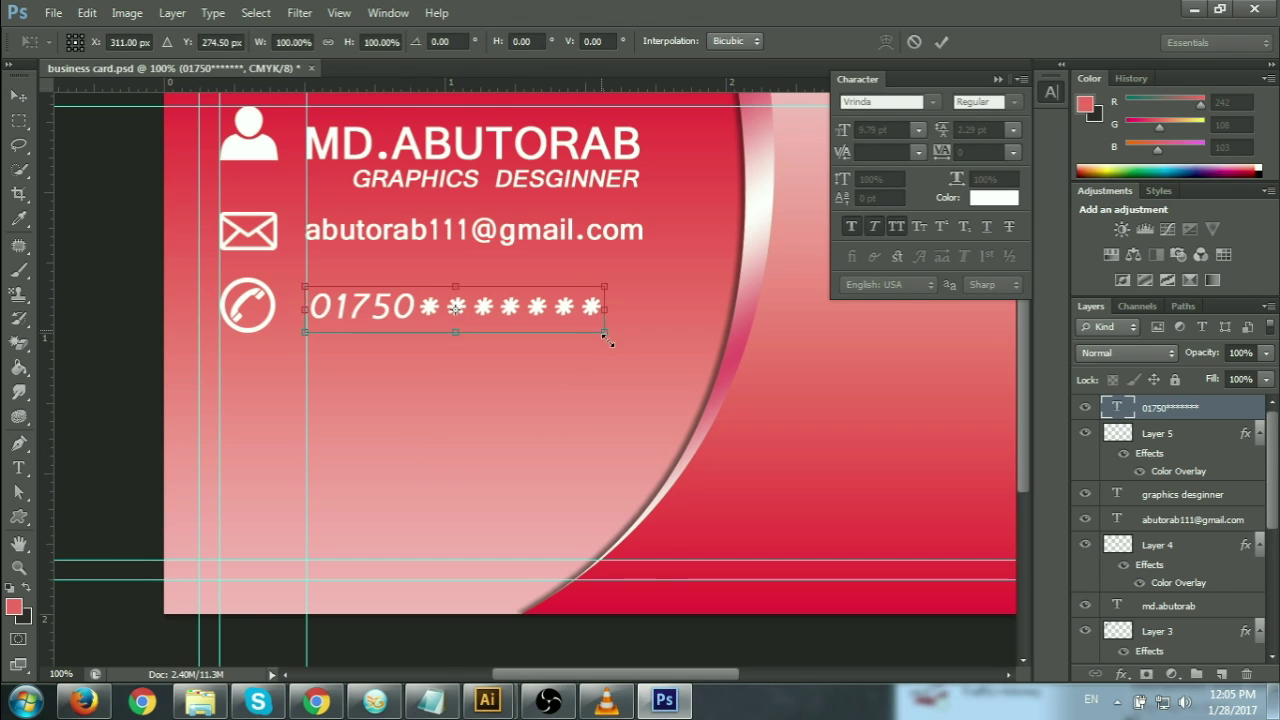
left_click(936, 45)
left_click_drag(377, 305, 390, 305)
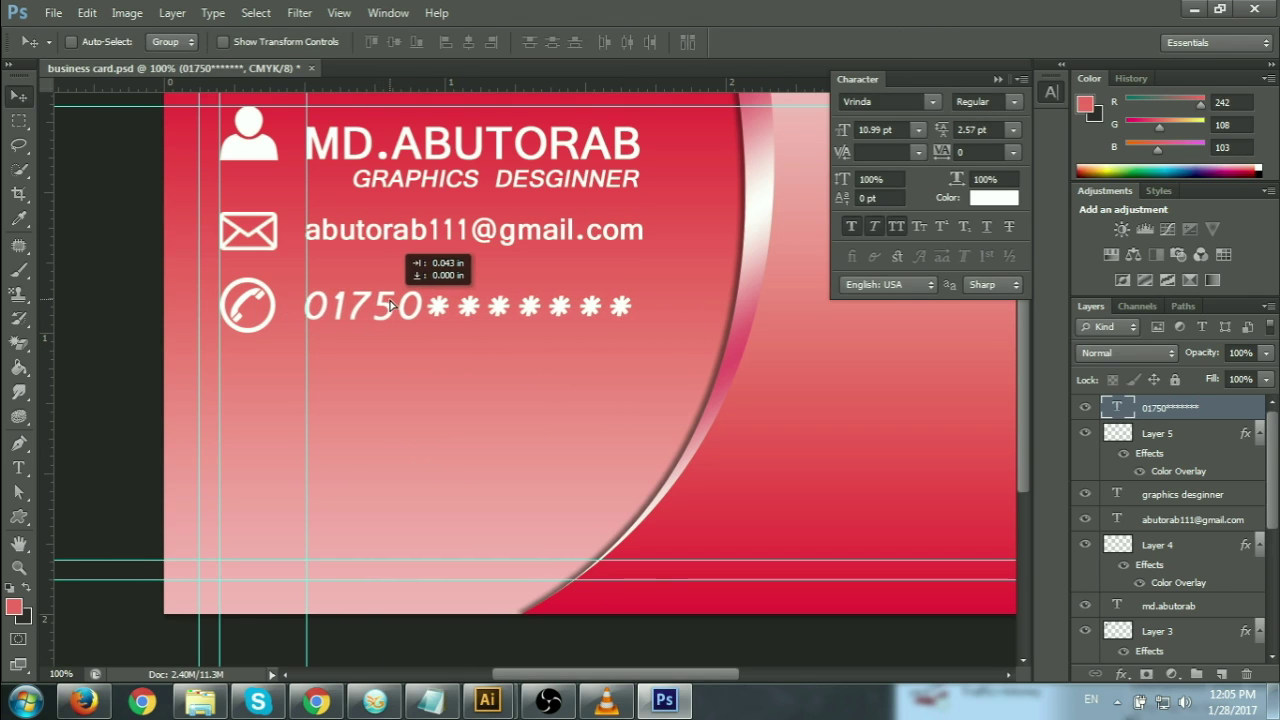
left_click(1160, 433, "shift")
left_click_drag(415, 303, 413, 287)
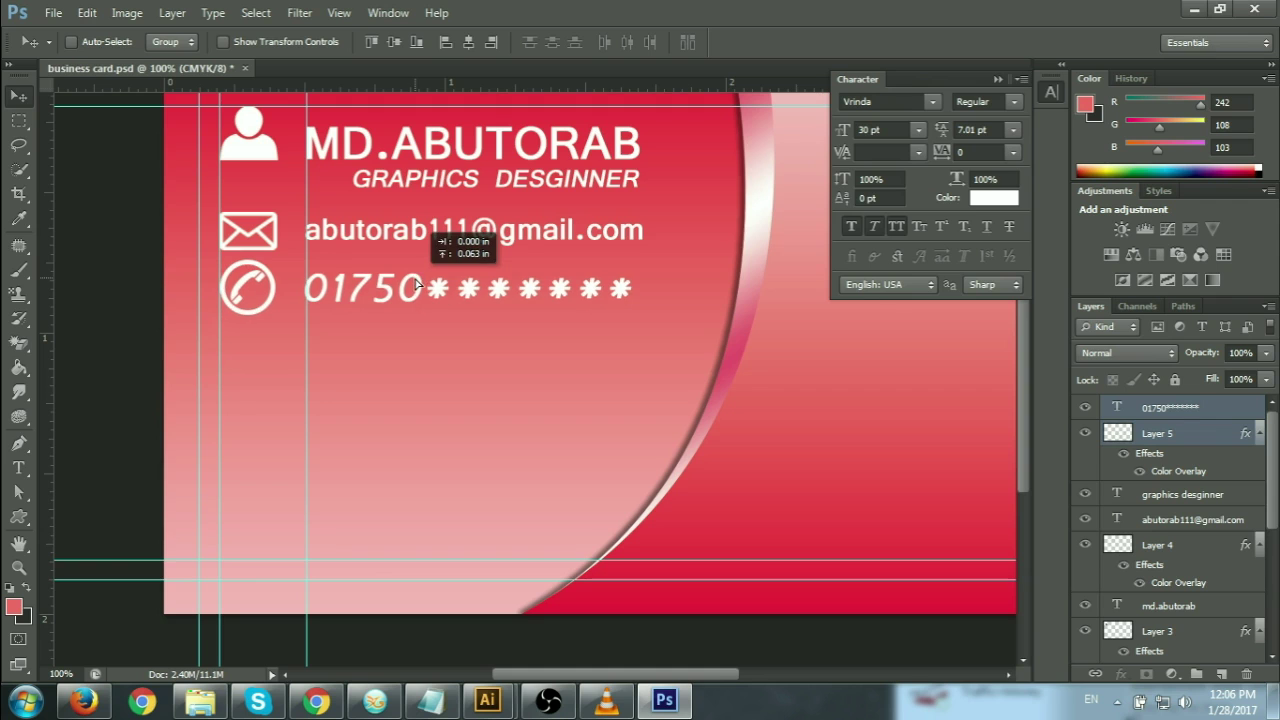
mouse_move(414, 414)
left_mouse_down()
mouse_move(414, 541)
mouse_move(360, 475)
left_mouse_up()
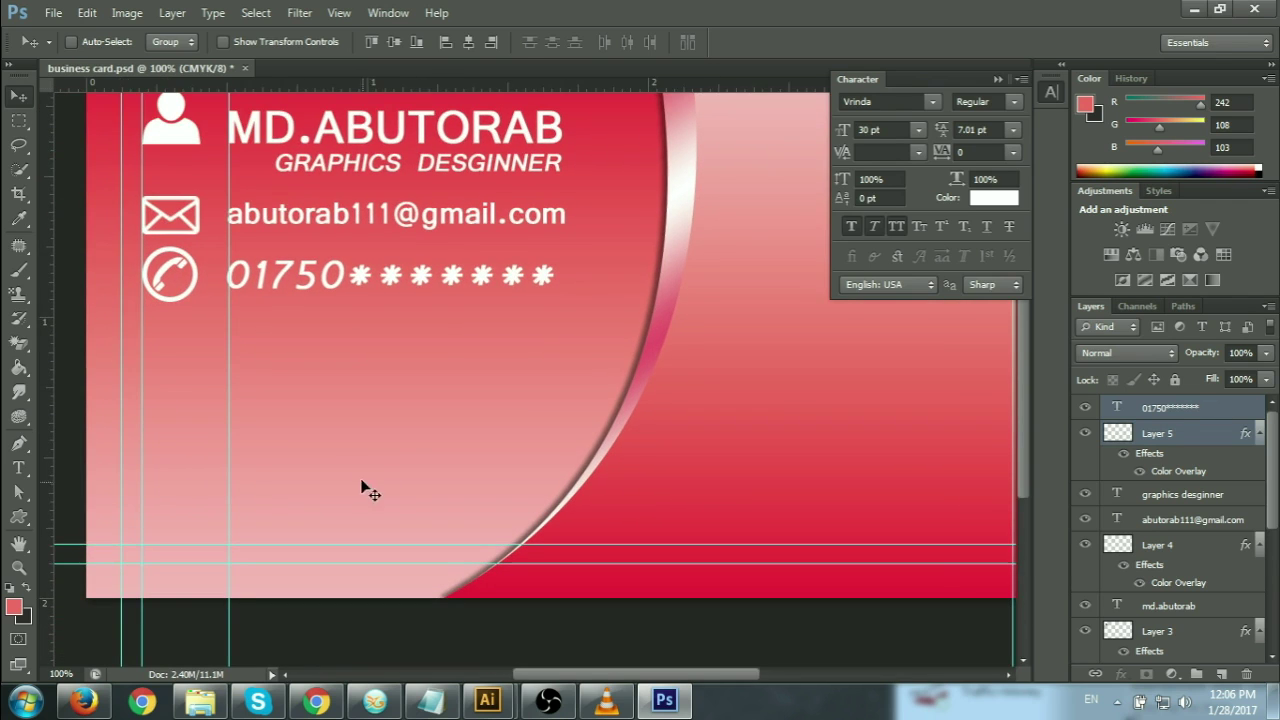
key("ctrl+minus")
key("ctrl+minus")
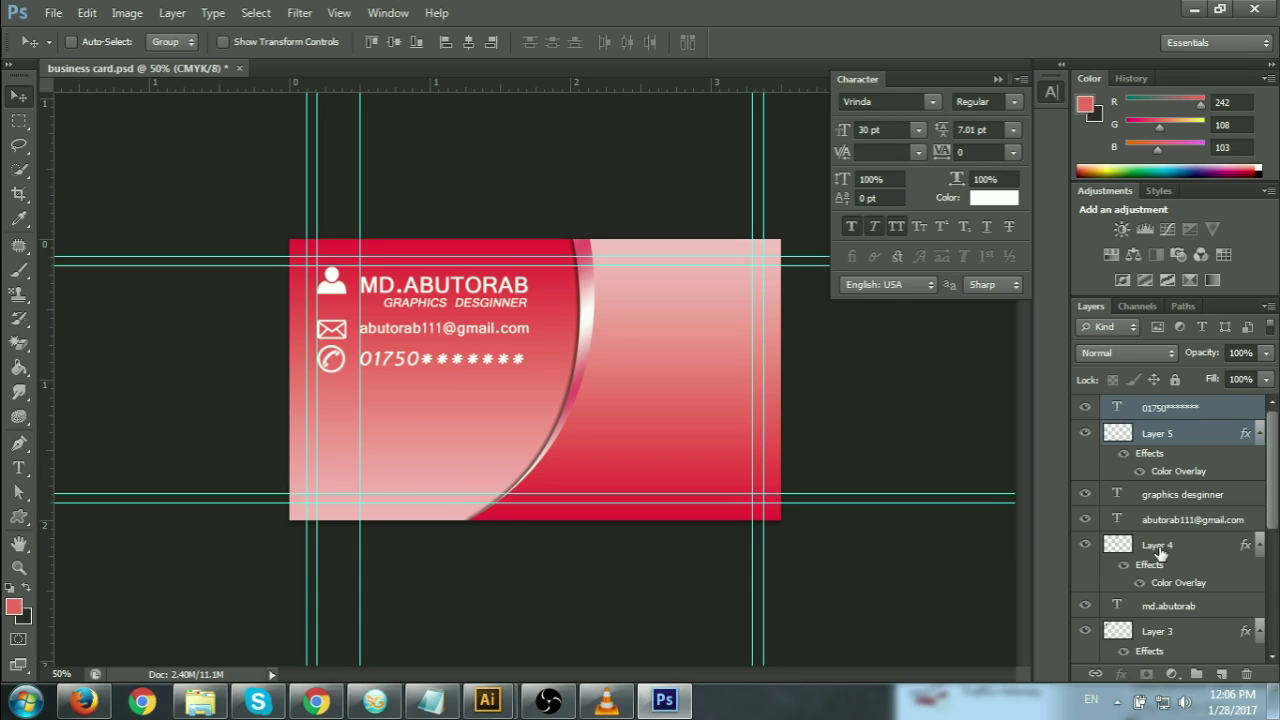
Select the name, Layer 3 and email layers, try moving them down, then undo.
left_click(1166, 610, "ctrl")
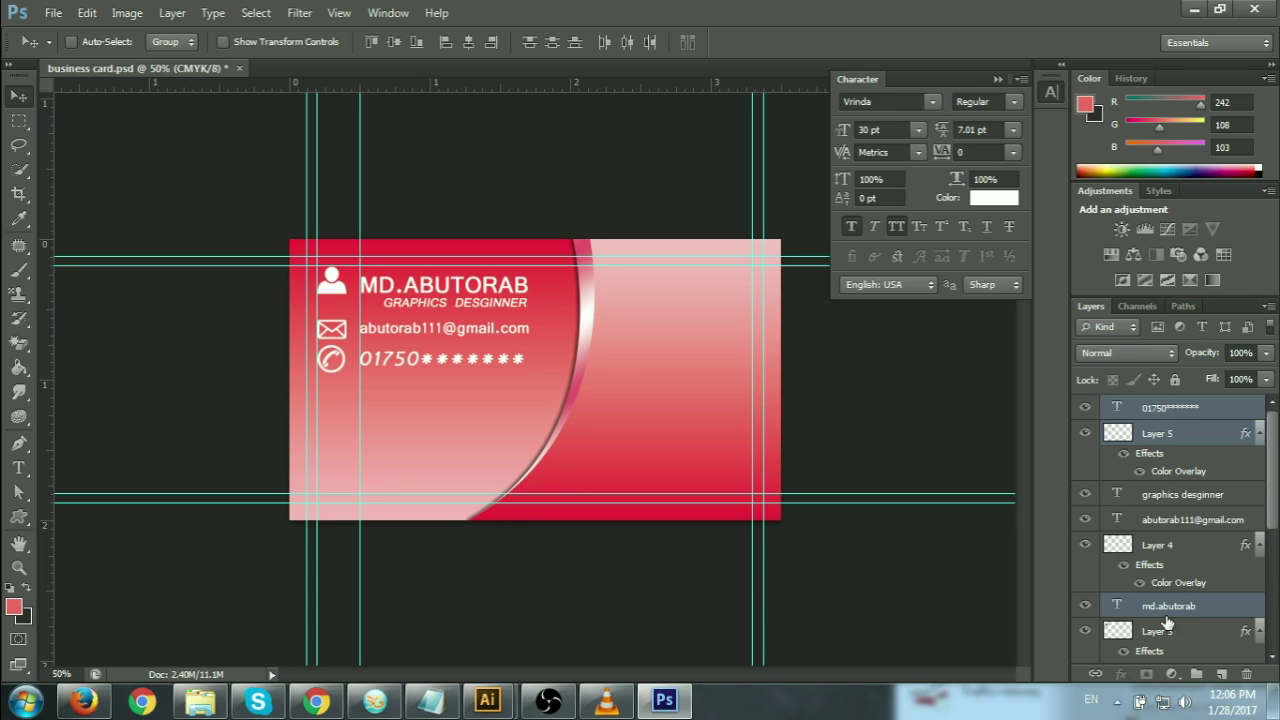
left_click(1166, 631)
scroll(1170, 640, "down", 1)
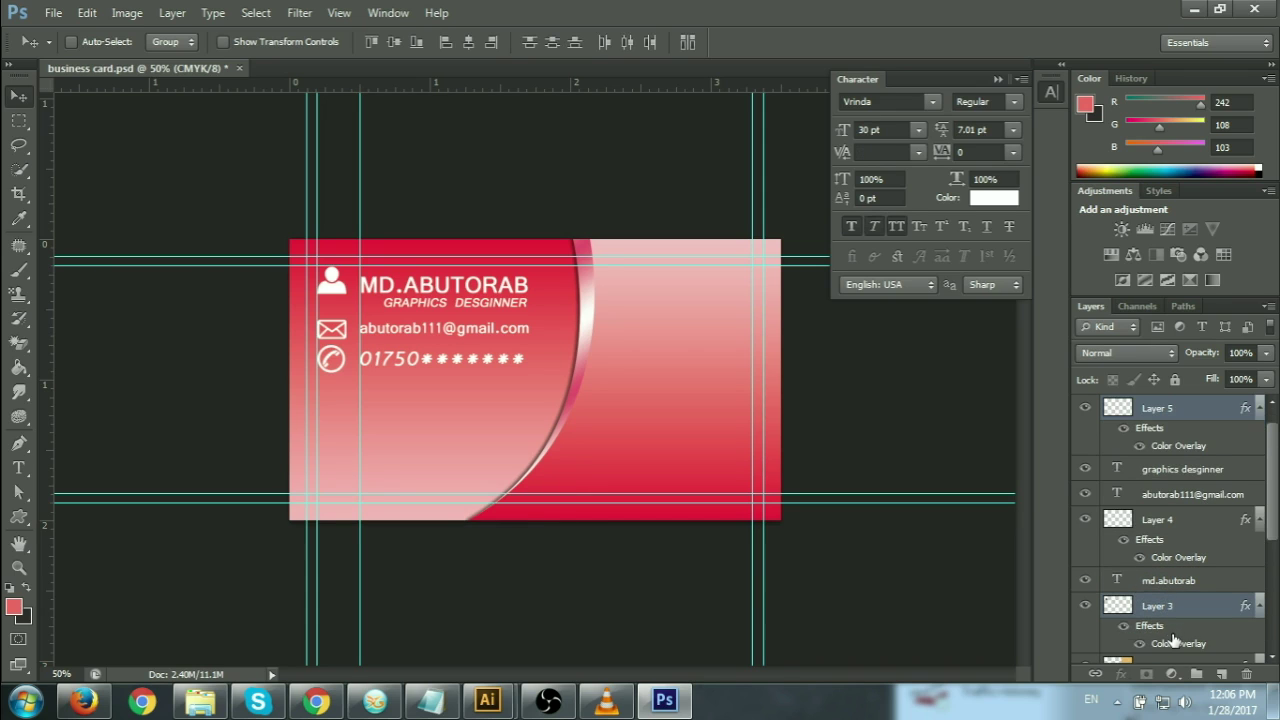
scroll(1172, 643, "down", 2)
scroll(1165, 630, "up", 1)
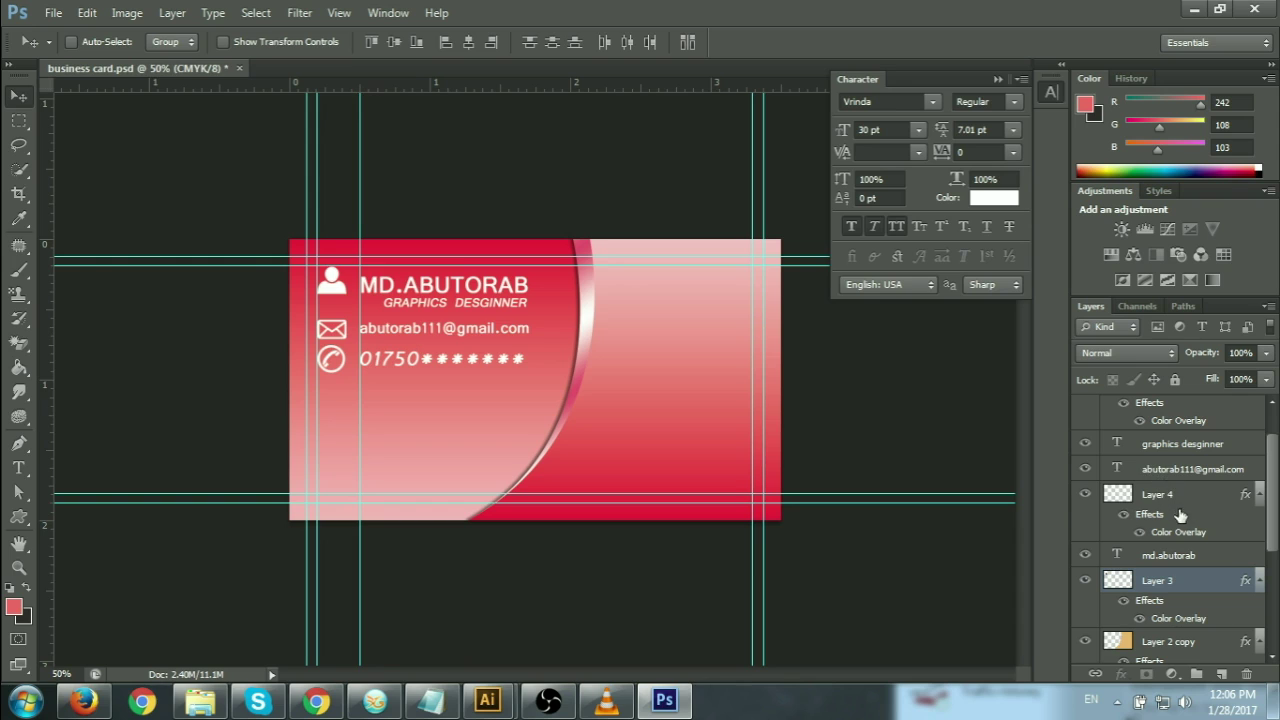
left_click(1175, 469, "ctrl")
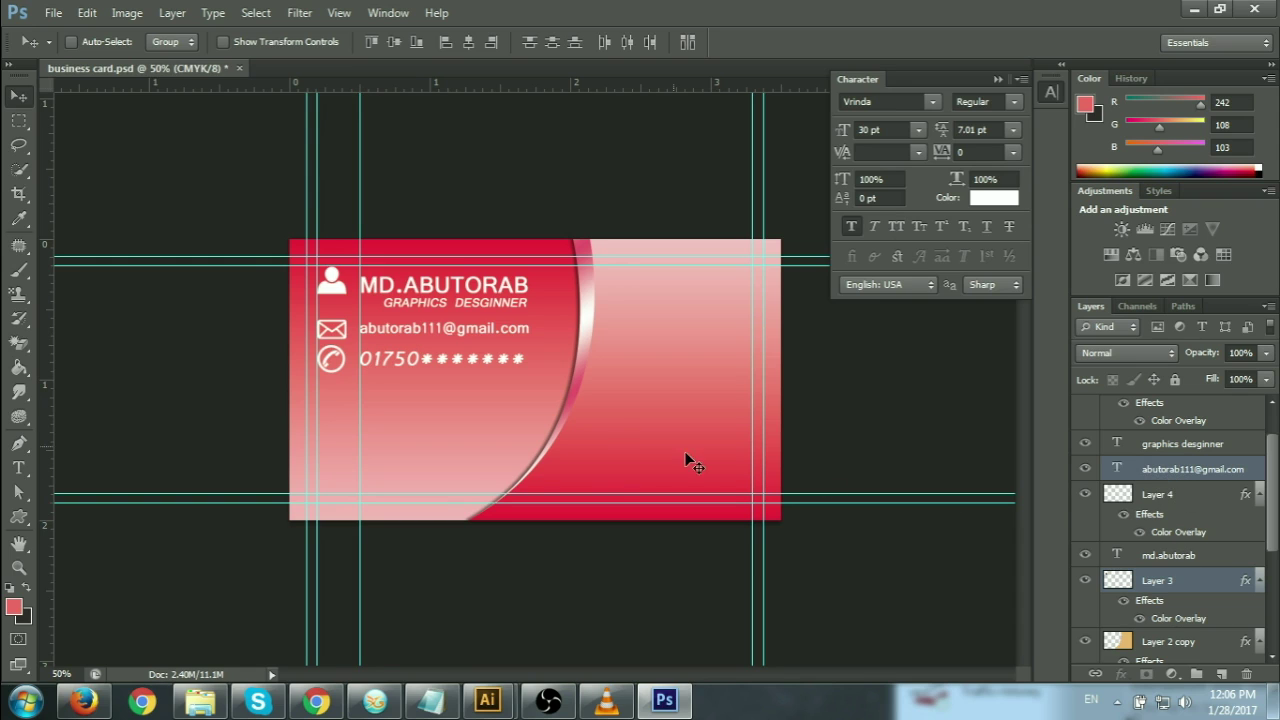
left_click_drag(474, 328, 482, 370)
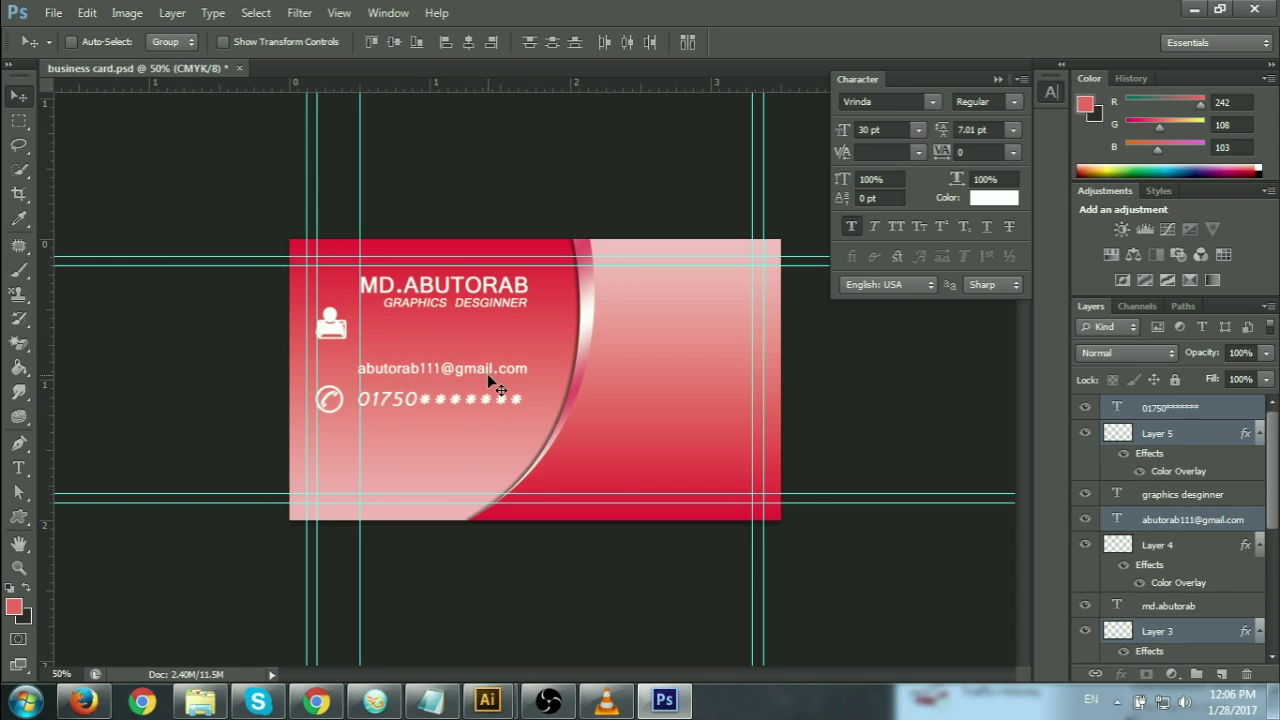
key("ctrl+z")
Select the email, envelope, phone text and phone icon layers and try a lower position, then undo.
left_click(1125, 567)
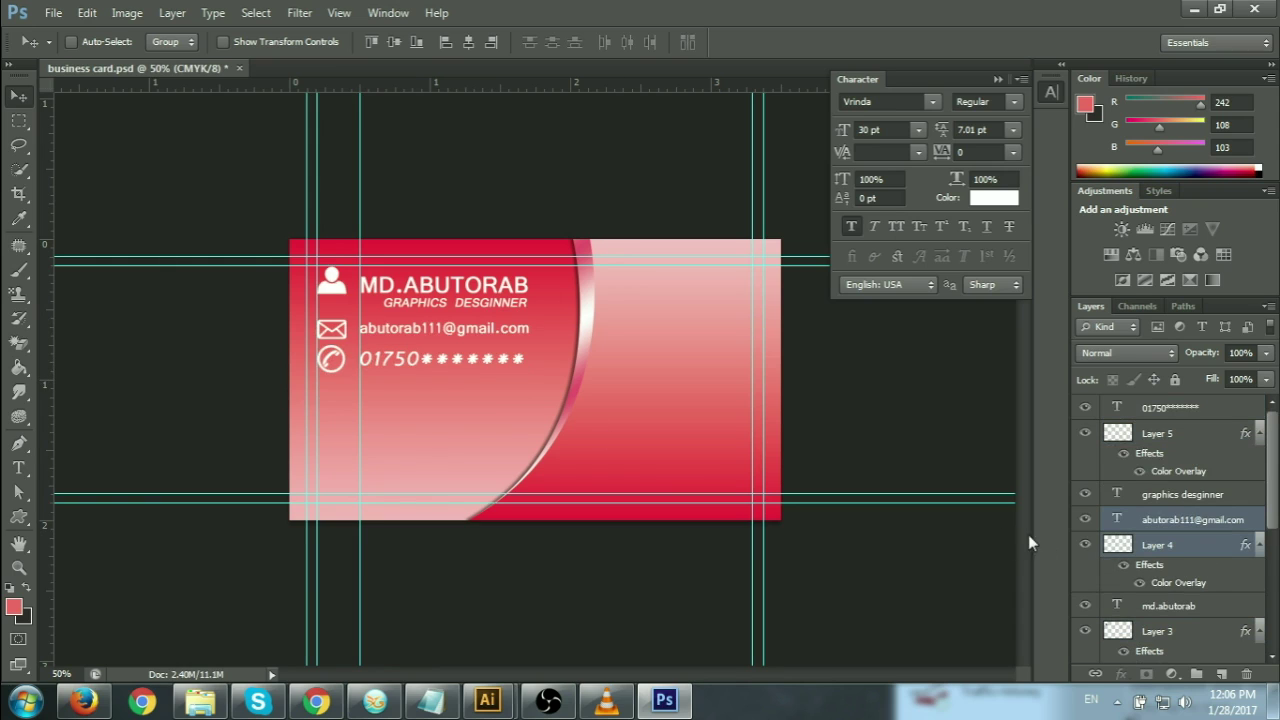
left_click(1163, 493)
left_click(1160, 528)
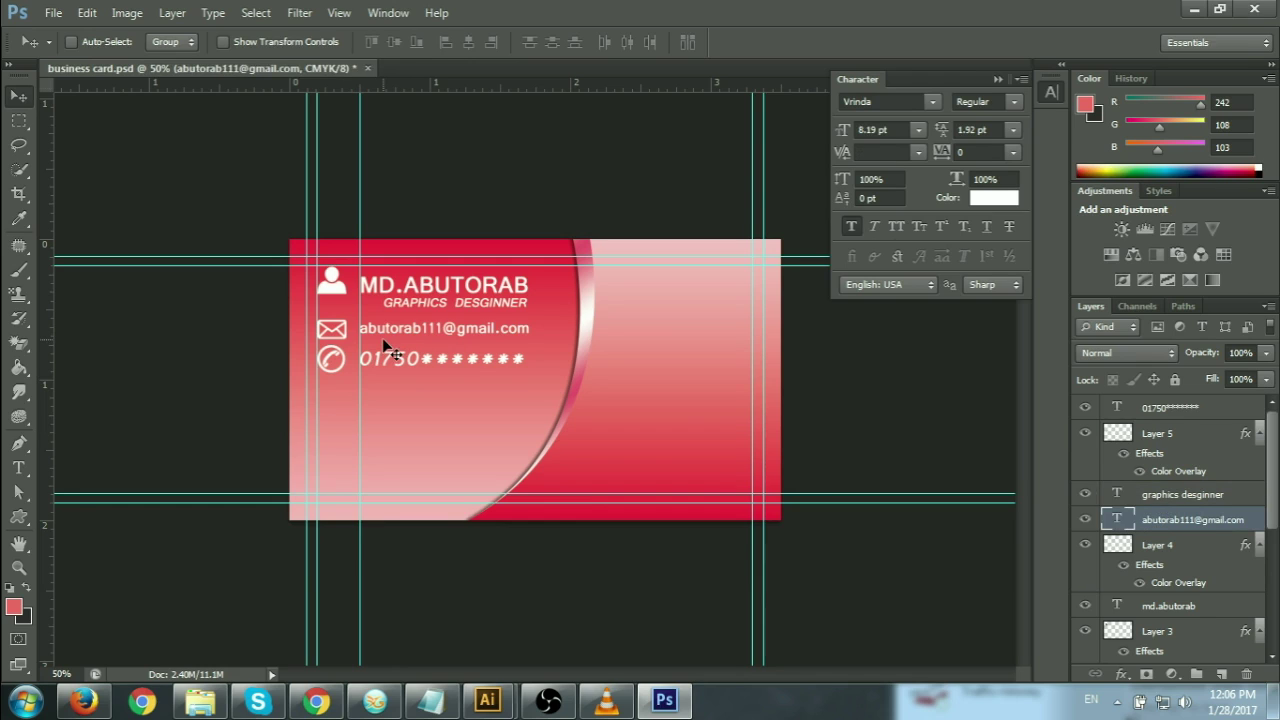
left_click(1155, 548, "ctrl")
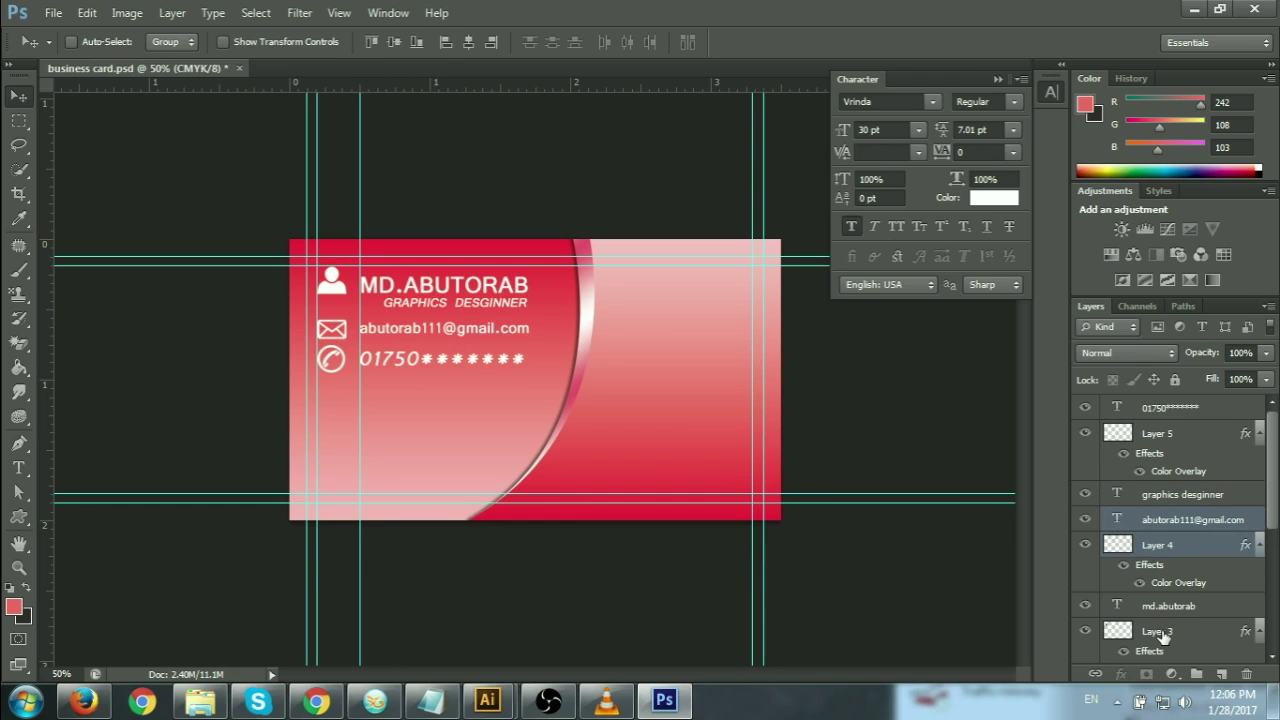
left_click(1163, 632, "ctrl")
scroll(1165, 638, "down", 1)
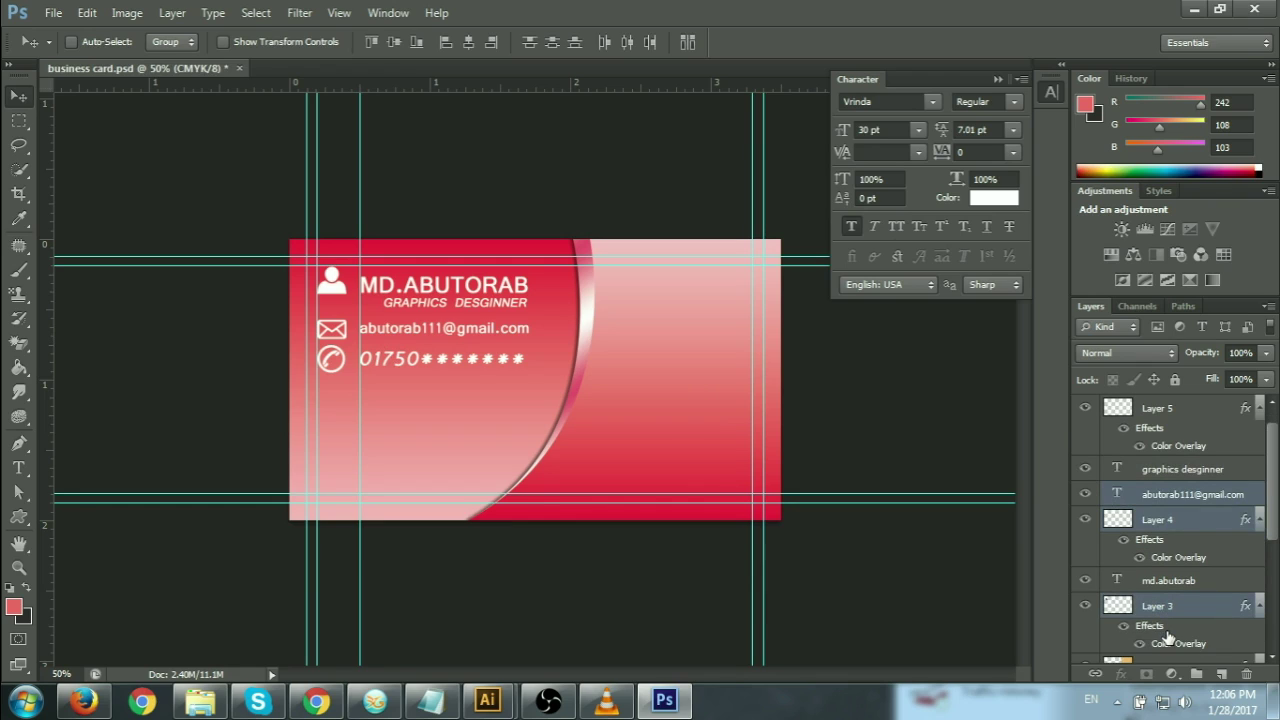
scroll(1166, 636, "up", 1)
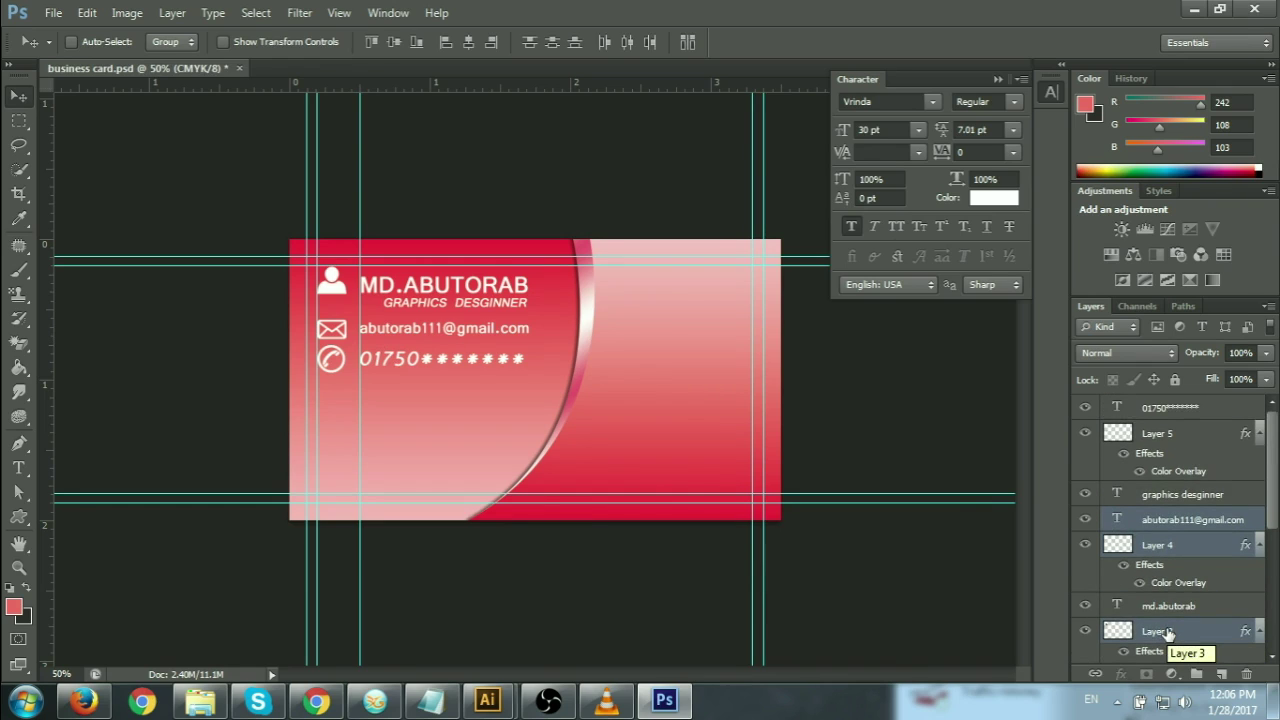
left_click(1177, 411, "ctrl")
left_click_drag(481, 315, 481, 318)
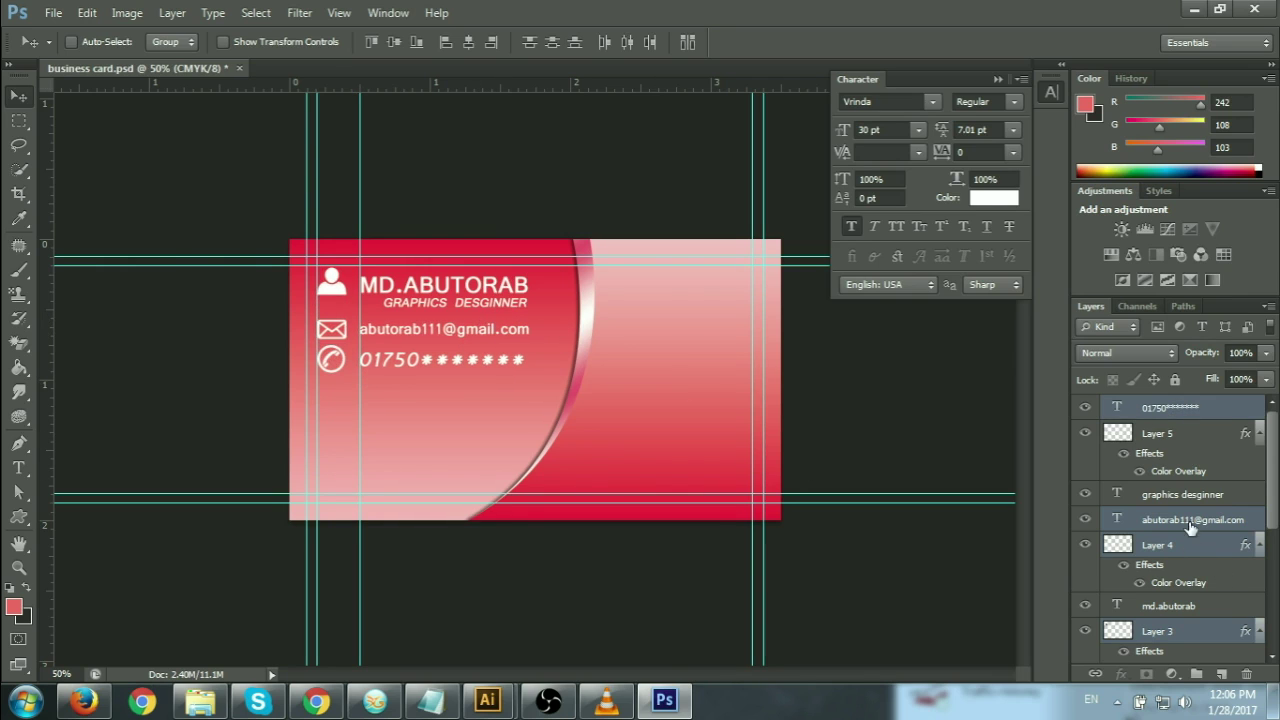
left_click(1118, 433, "ctrl")
key("ctrl+d")
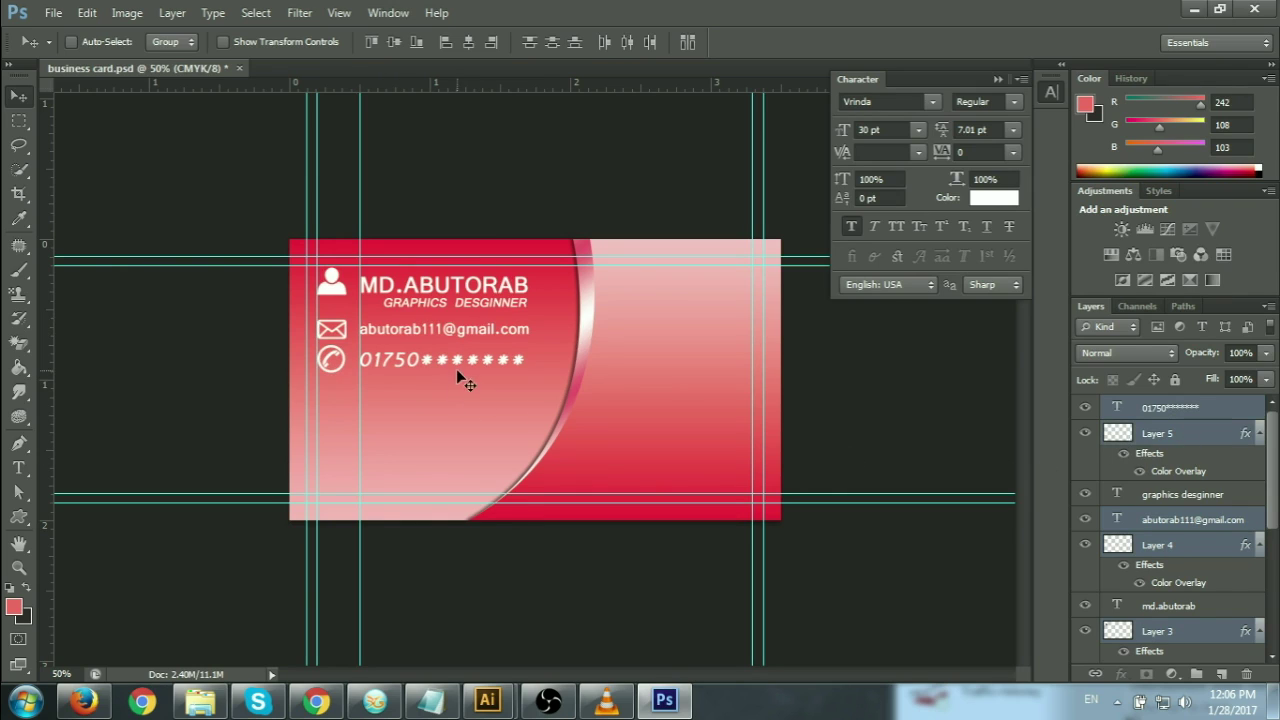
left_click_drag(457, 373, 463, 430)
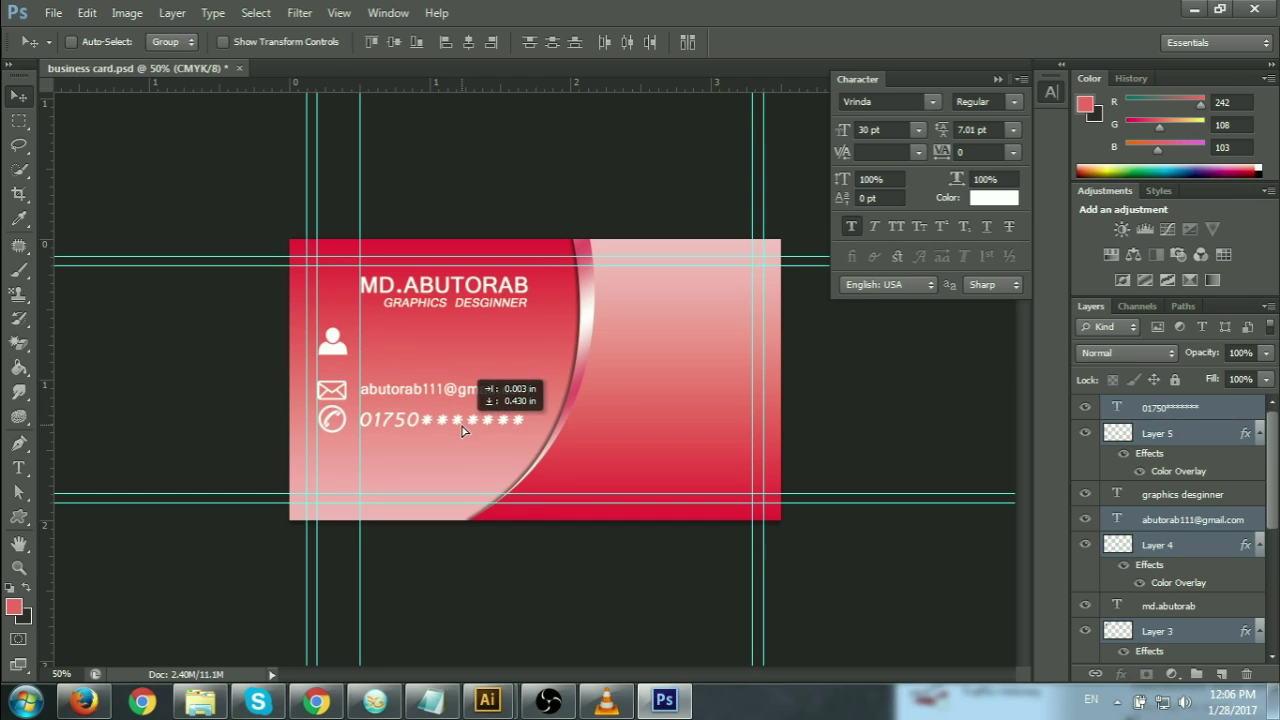
key("ctrl+z")
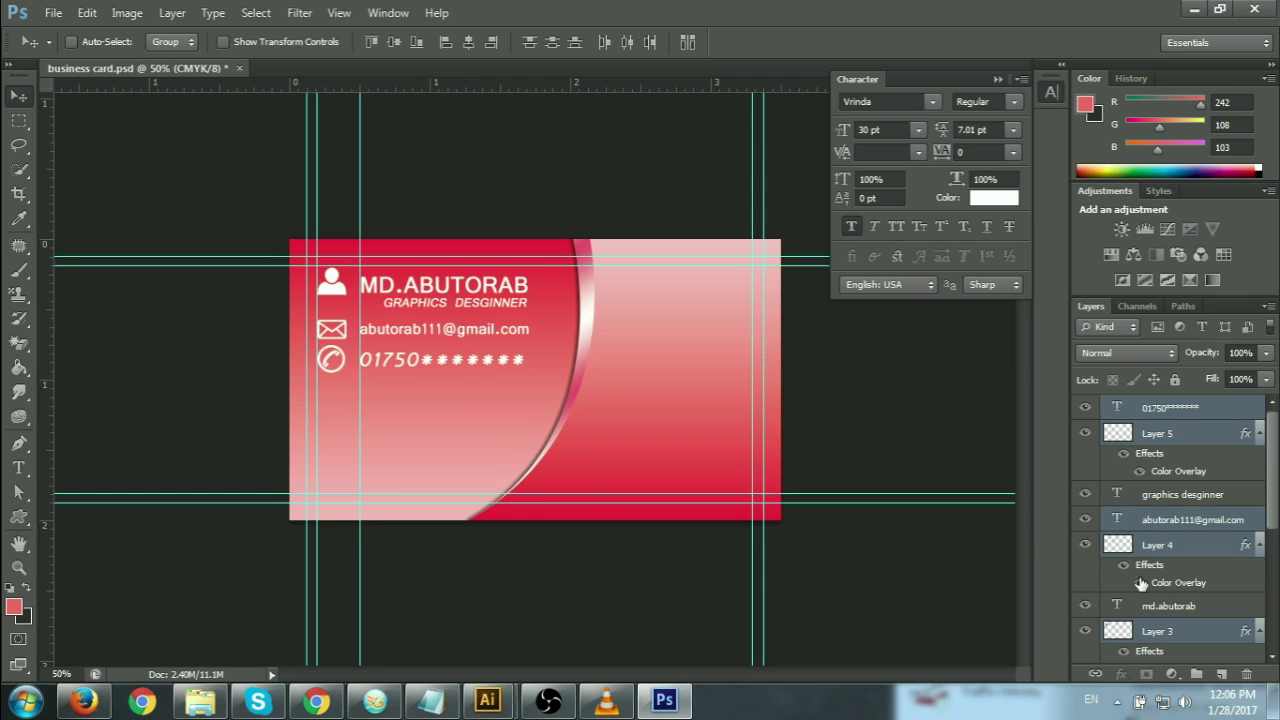
Identify the person icon layer, move the email and phone lines down, and group them.
left_click(1085, 545)
left_click(1086, 631)
left_click(1085, 631)
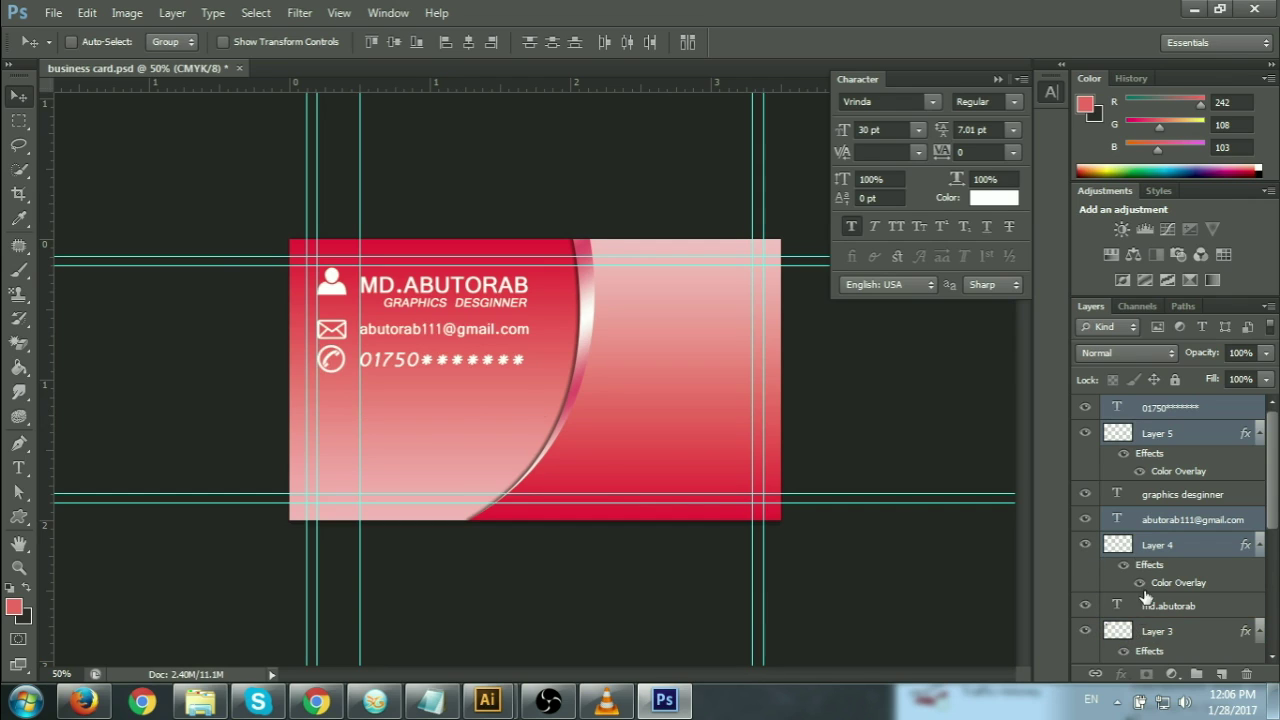
left_click_drag(448, 339, 437, 390)
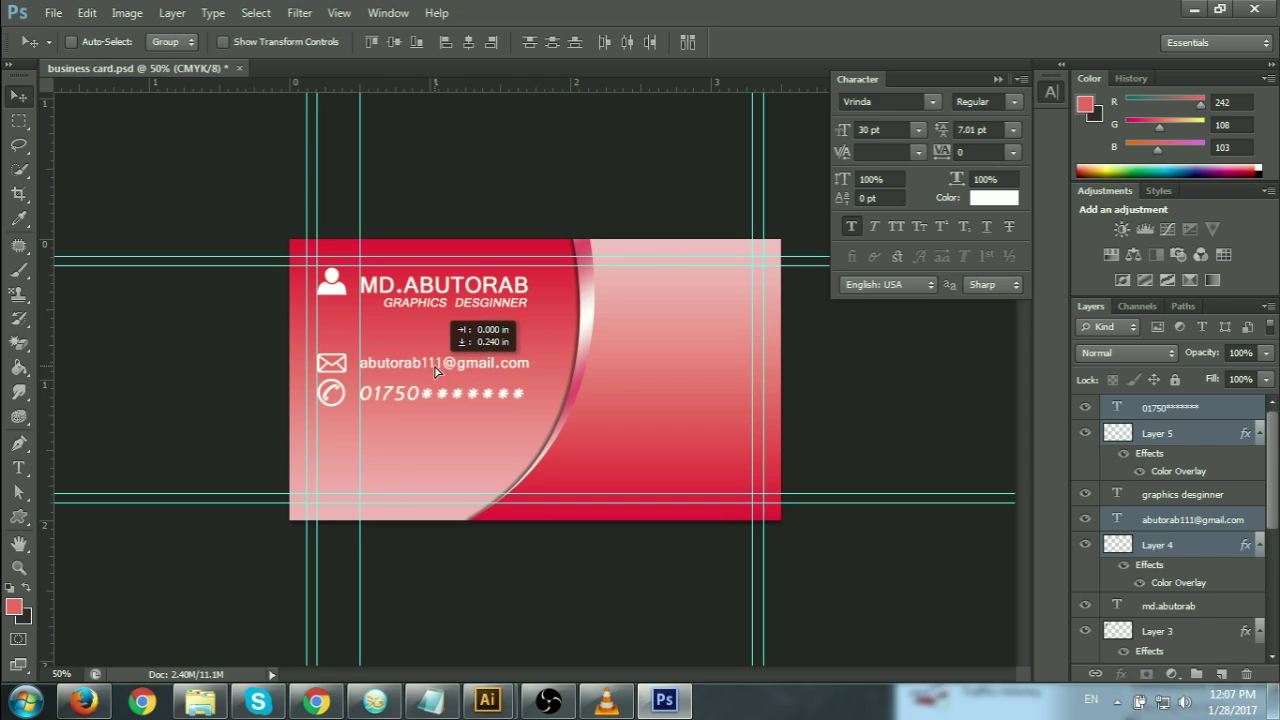
left_click_drag(437, 390, 432, 429)
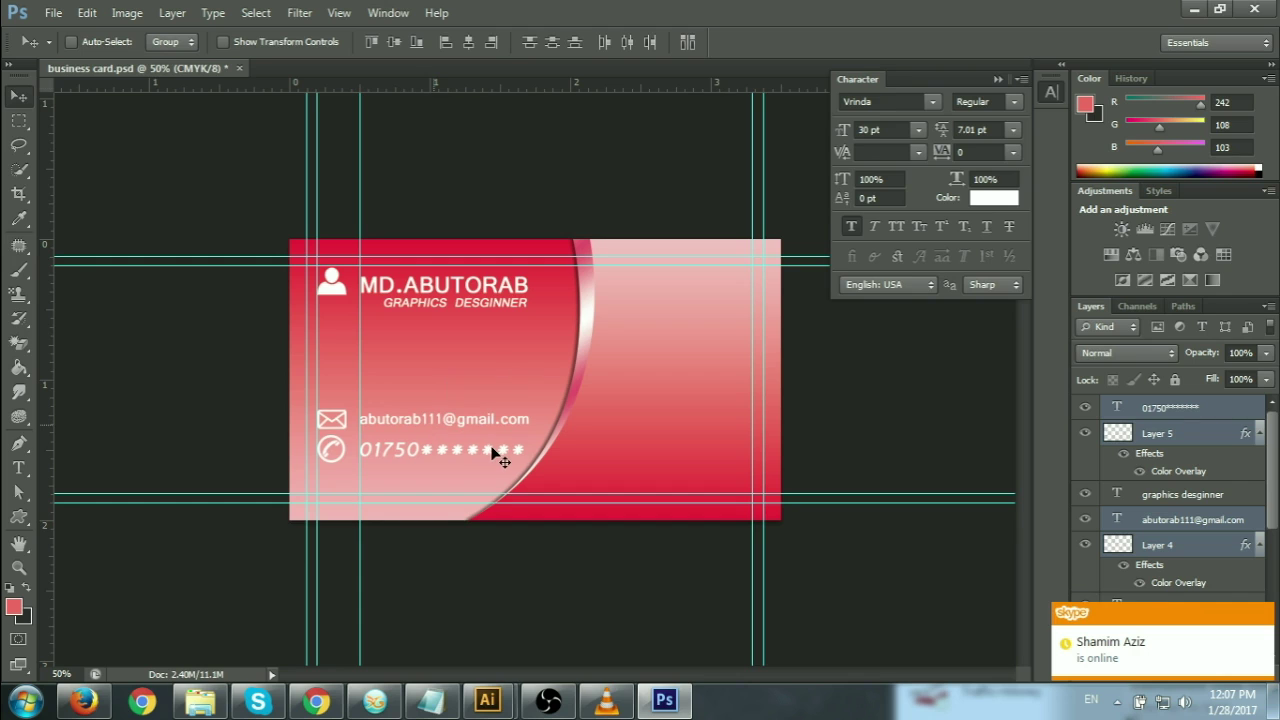
key("ctrl+plus")
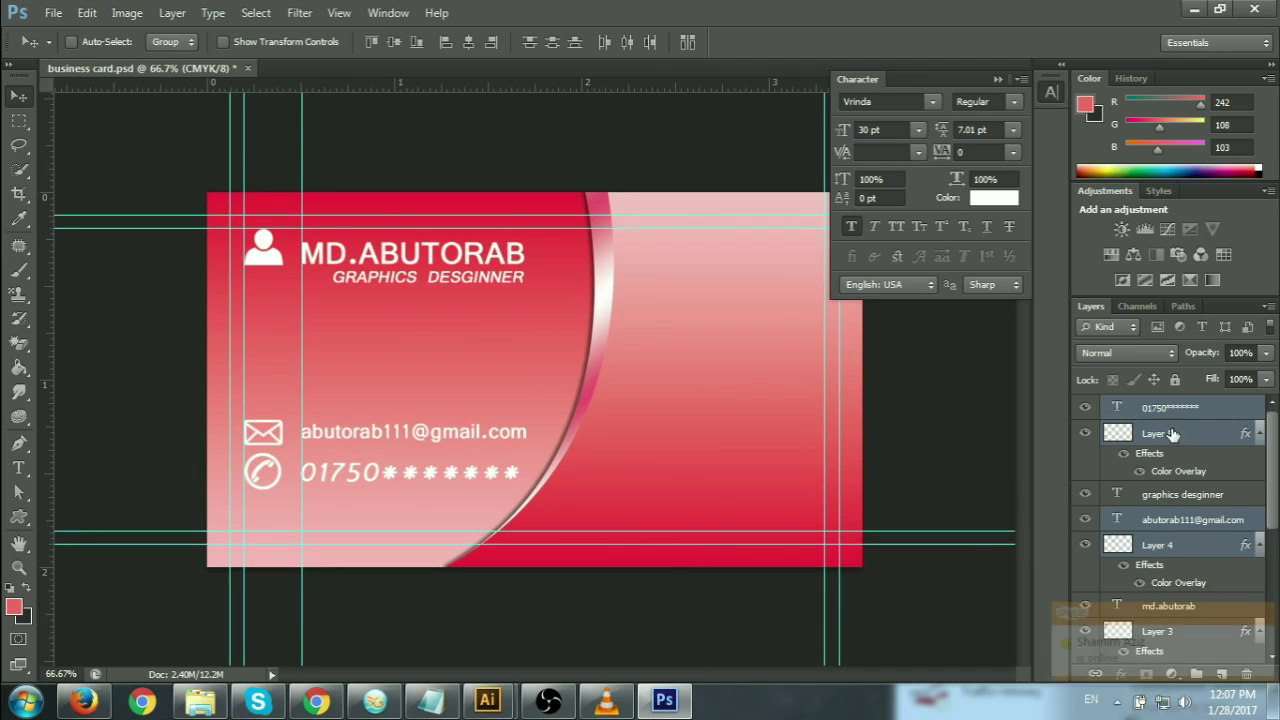
key("ctrl+g")
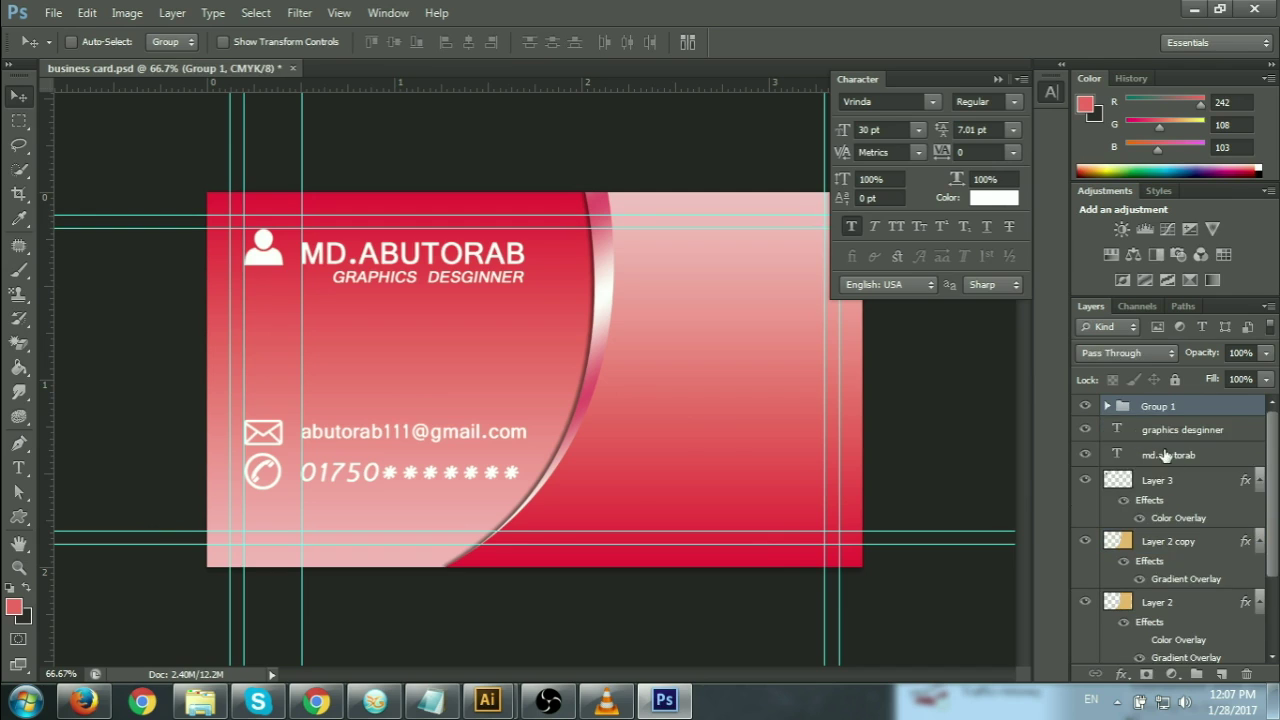
left_click(1086, 406)
left_click(1086, 406)
Expand Group 1 in the Layers panel and make it visible again.
left_click(652, 708)
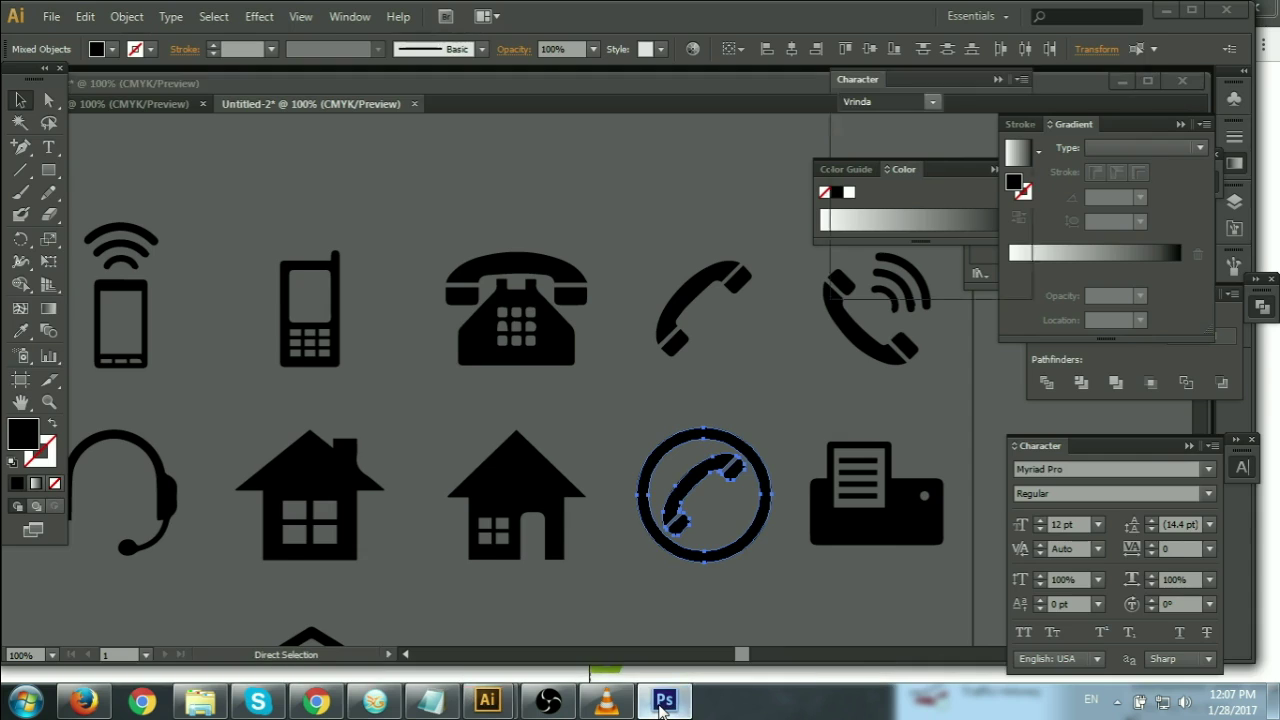
left_click(660, 704)
left_click(1106, 406)
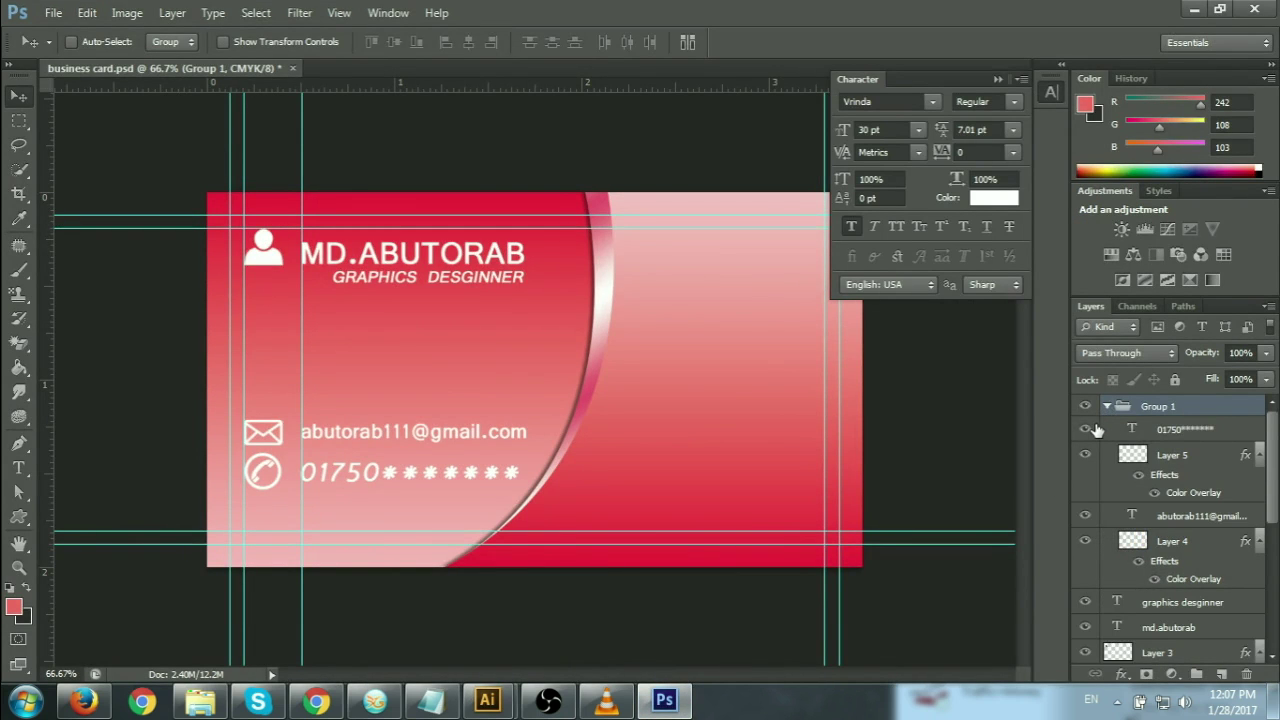
left_click(1085, 406)
mouse_move(548, 700)
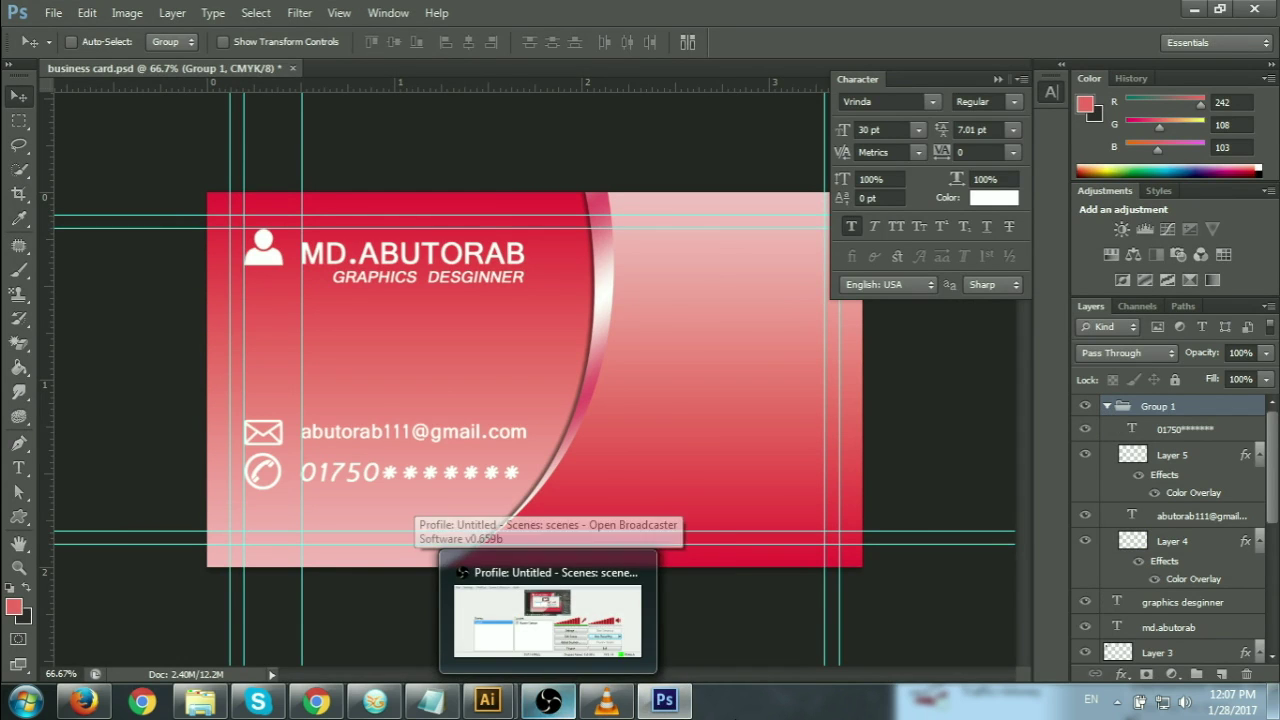
Pan the Illustrator icon sheet until the globe, bike and person icons are visible.
left_click(488, 700)
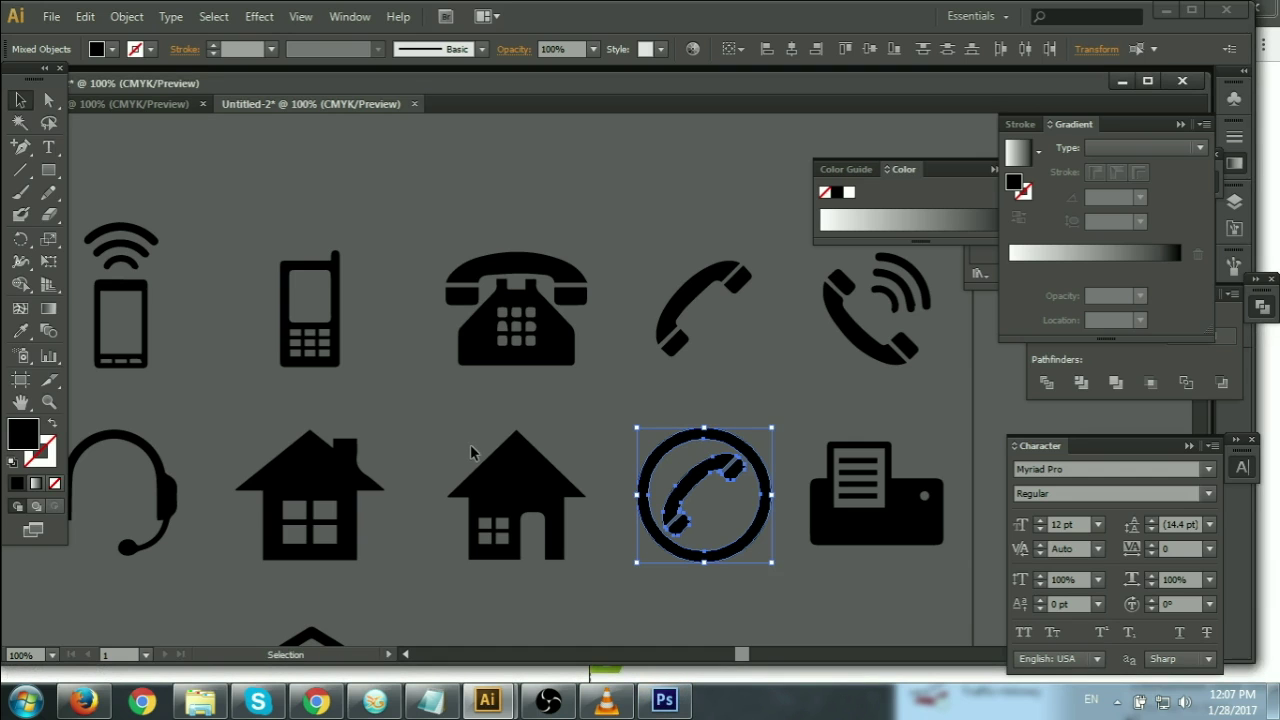
mouse_move(443, 383)
left_mouse_down()
mouse_move(556, 555)
mouse_move(557, 414)
left_mouse_up()
mouse_move(551, 499)
left_mouse_down()
mouse_move(651, 443)
mouse_move(754, 457)
left_mouse_up()
left_click_drag(455, 499, 571, 434)
left_click_drag(597, 570, 571, 486)
left_click_drag(586, 544, 500, 430)
left_click_drag(515, 494, 500, 423)
mouse_move(613, 516)
left_mouse_down()
mouse_move(618, 390)
mouse_move(566, 500)
left_mouse_up()
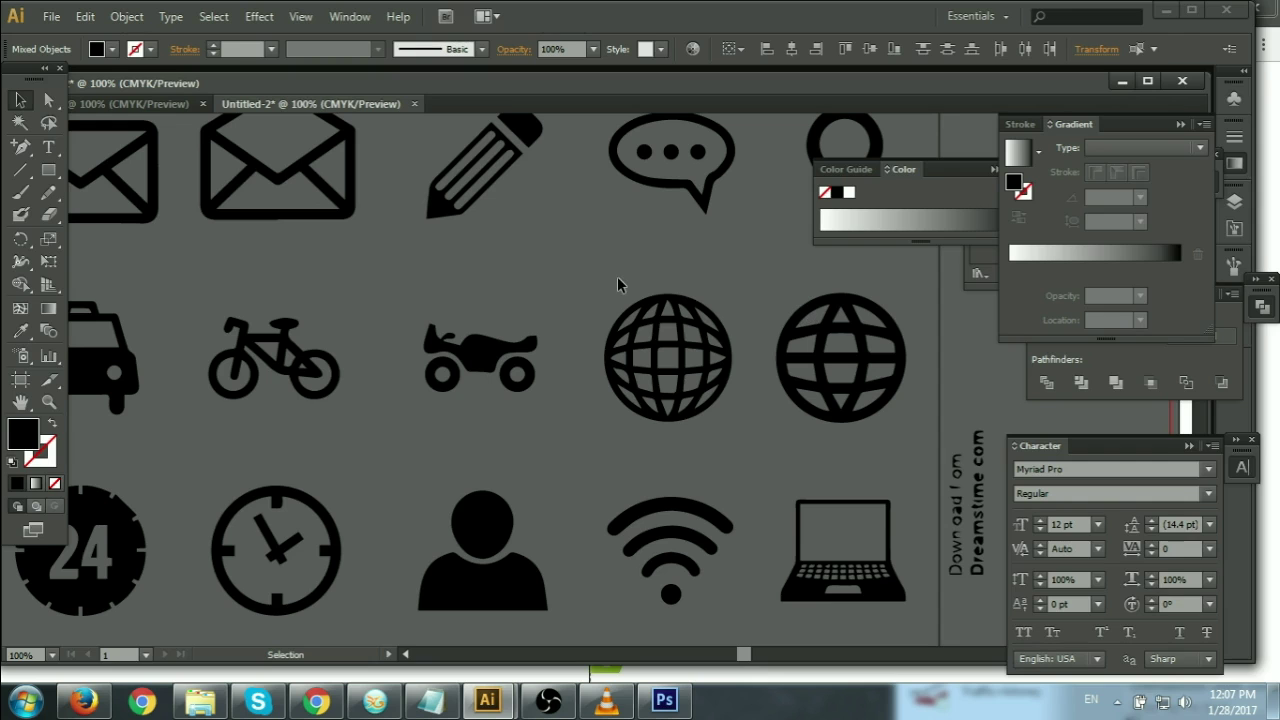
Copy the outlined globe icon and paste it into the Photoshop business card.
left_click_drag(618, 285, 737, 431)
key("a")
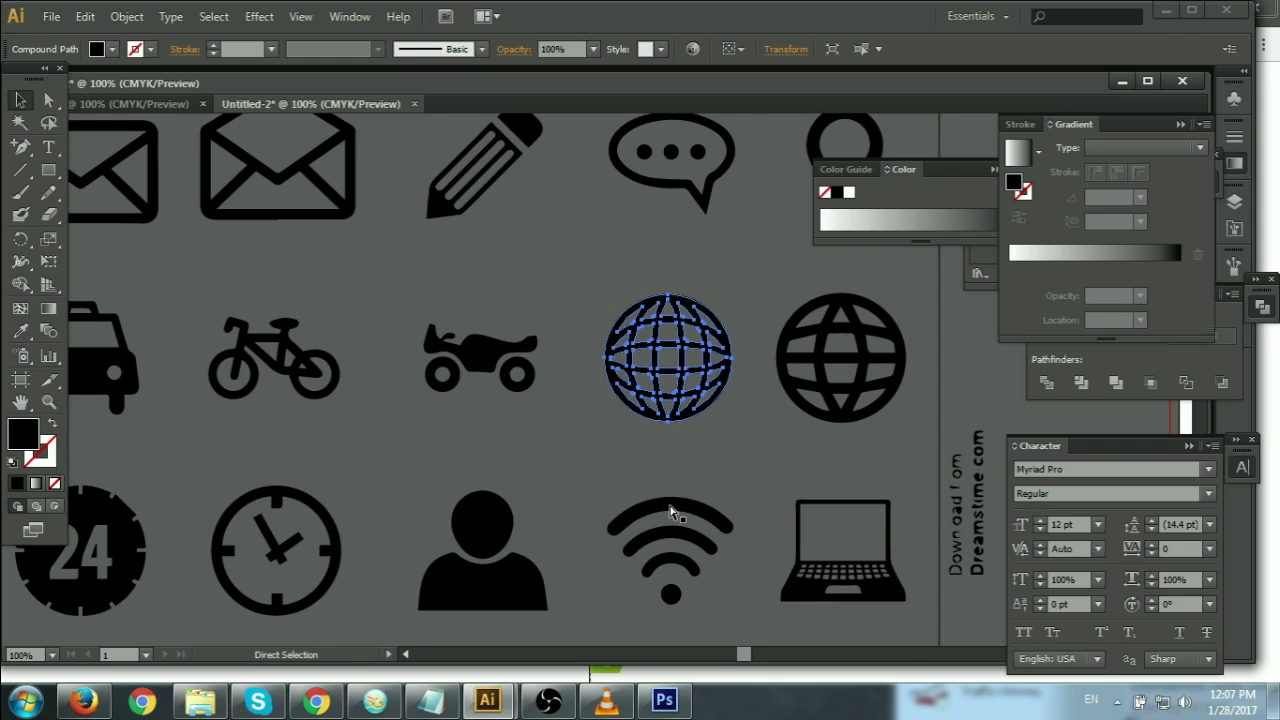
left_click(664, 700)
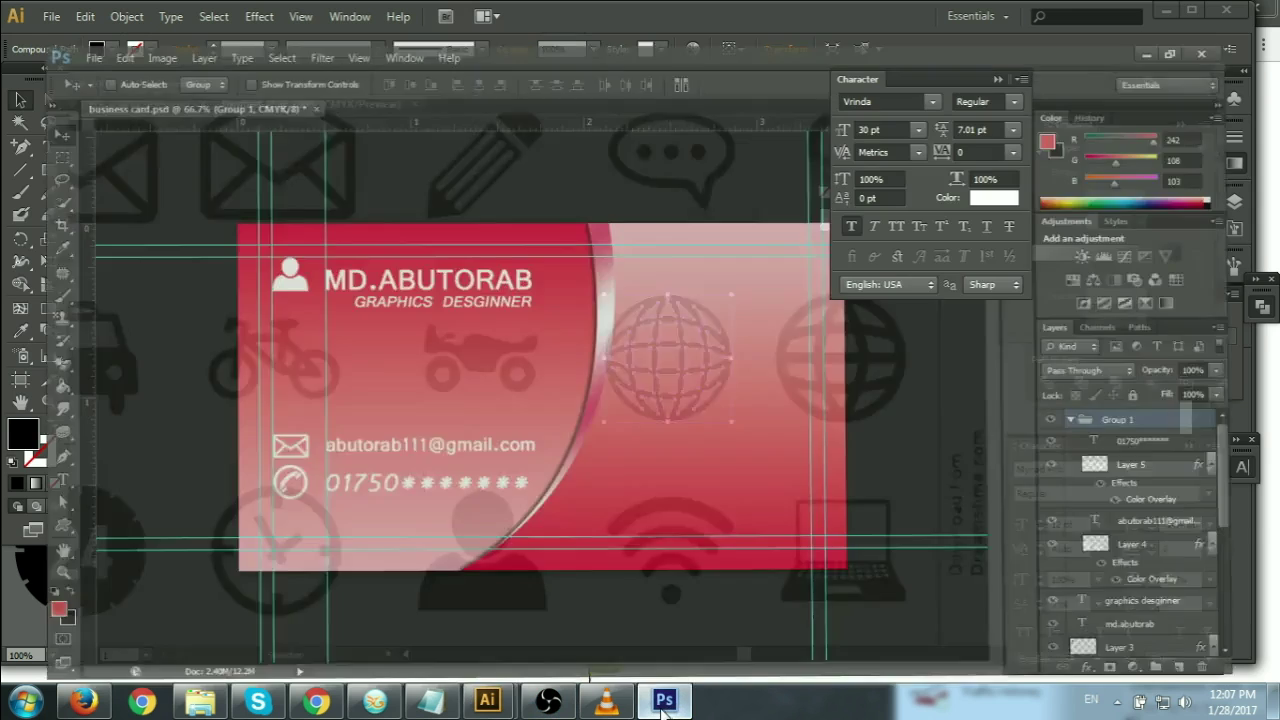
key("ctrl+v")
left_click(700, 224)
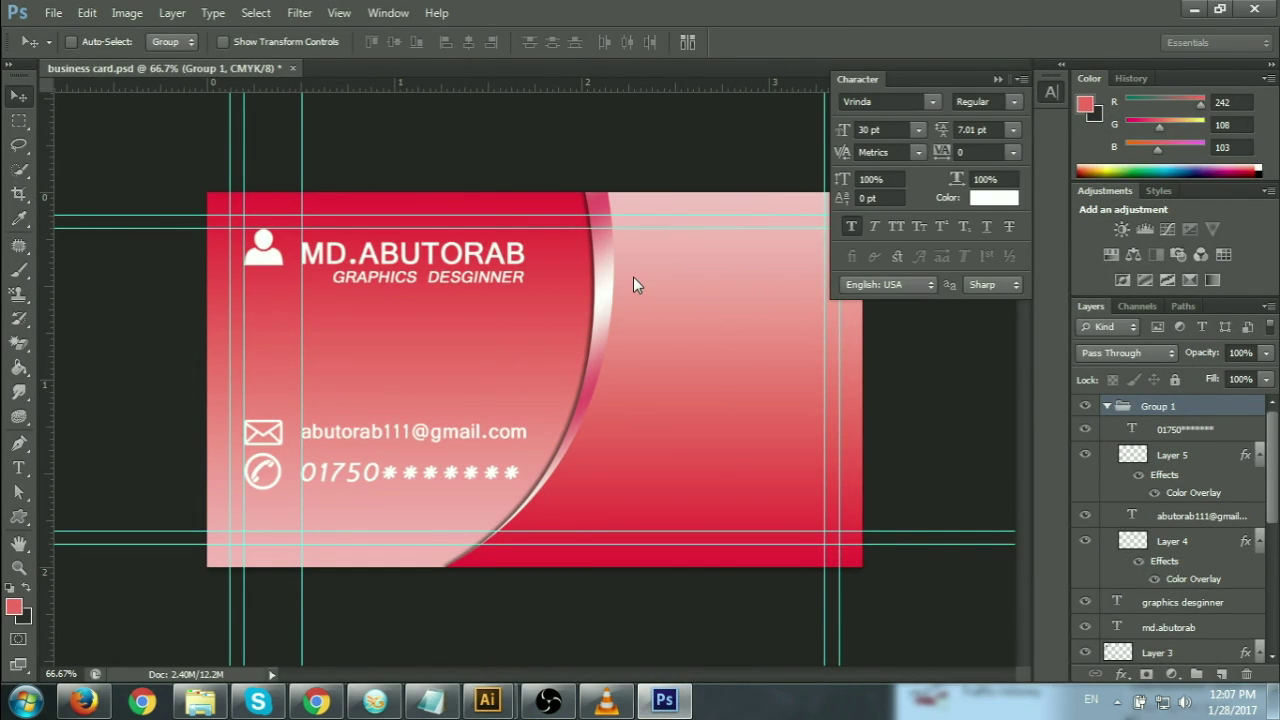
Resize the pasted globe to icon size and place it just below the phone icon.
mouse_move(709, 234)
left_mouse_down()
mouse_move(588, 383)
mouse_move(295, 505)
mouse_move(287, 497)
left_mouse_up()
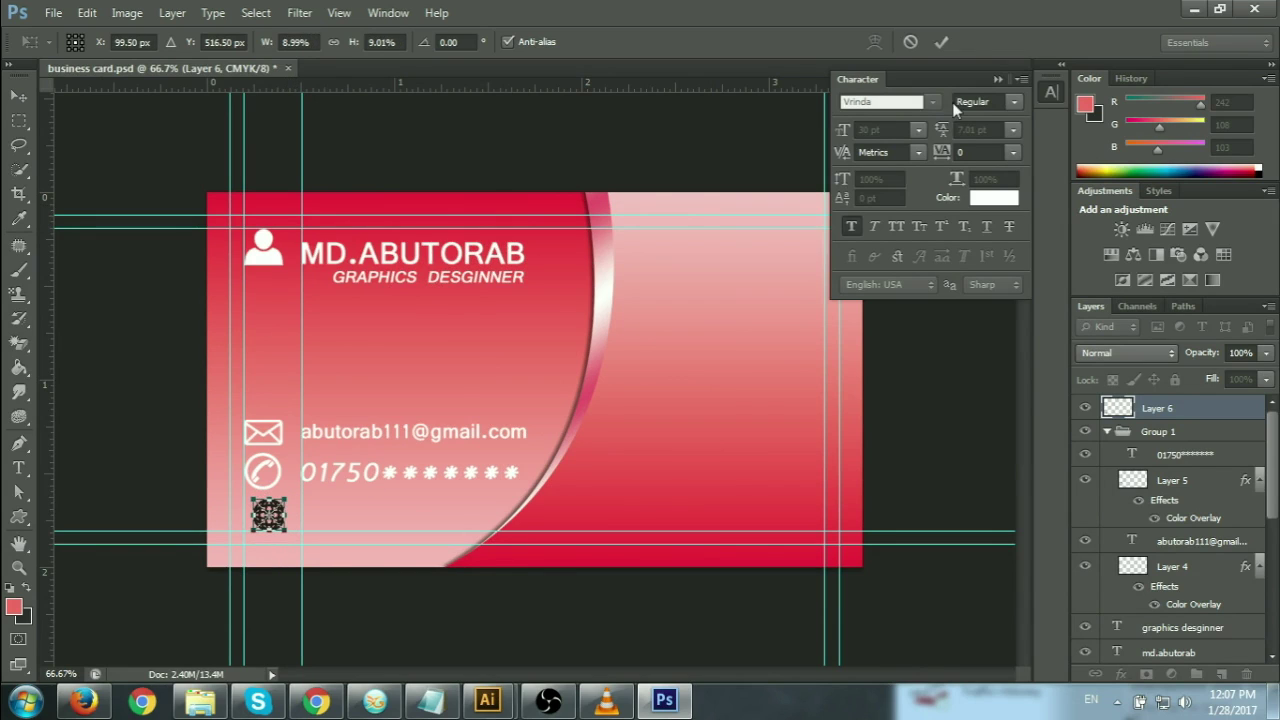
left_click(943, 42)
left_click_drag(270, 514, 261, 505)
key("Down")
key("Down")
key("Down")
key("Down")
key("Down")
key("Down")
key("Down")
key("Down")
key("Down")
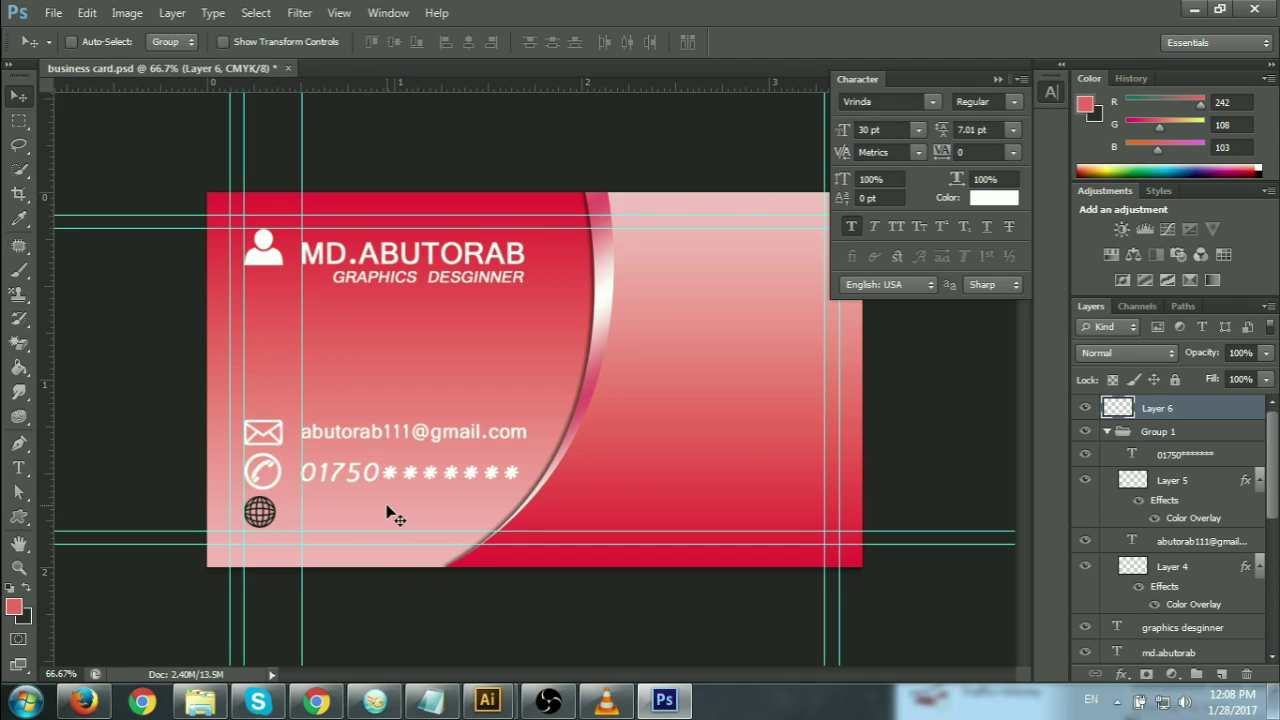
key("ctrl+t")
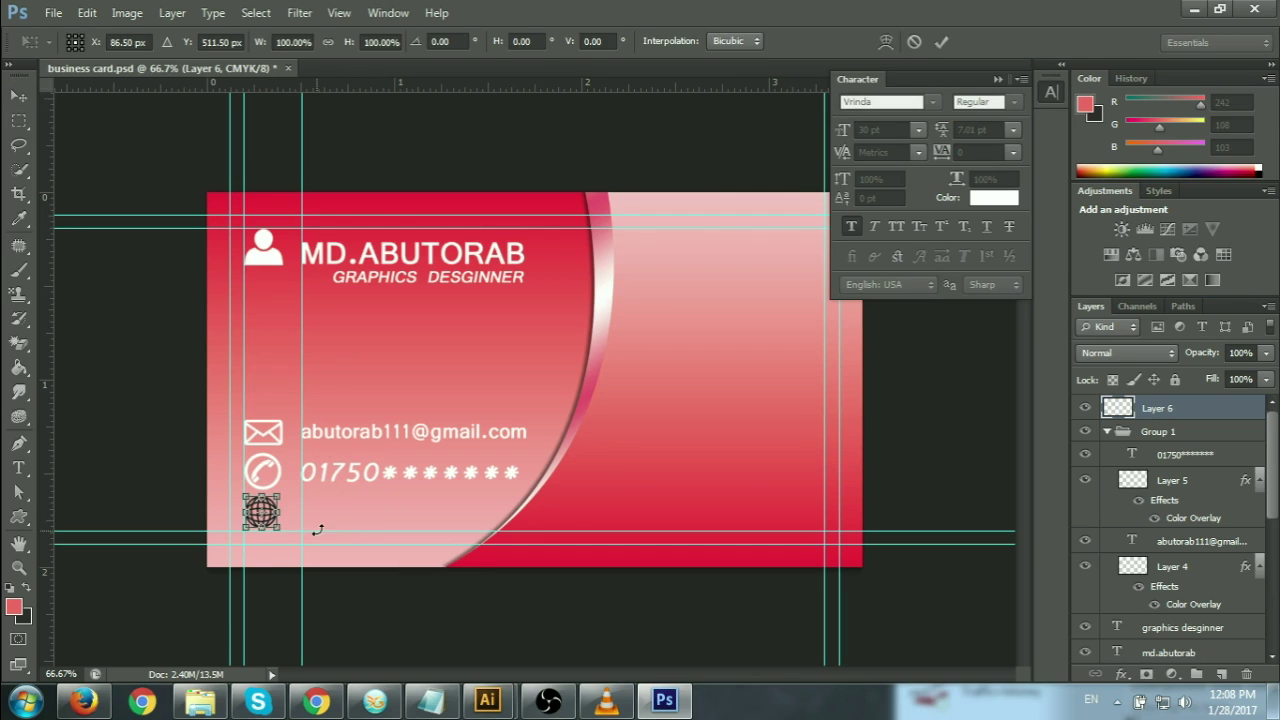
left_click_drag(285, 532, 286, 536)
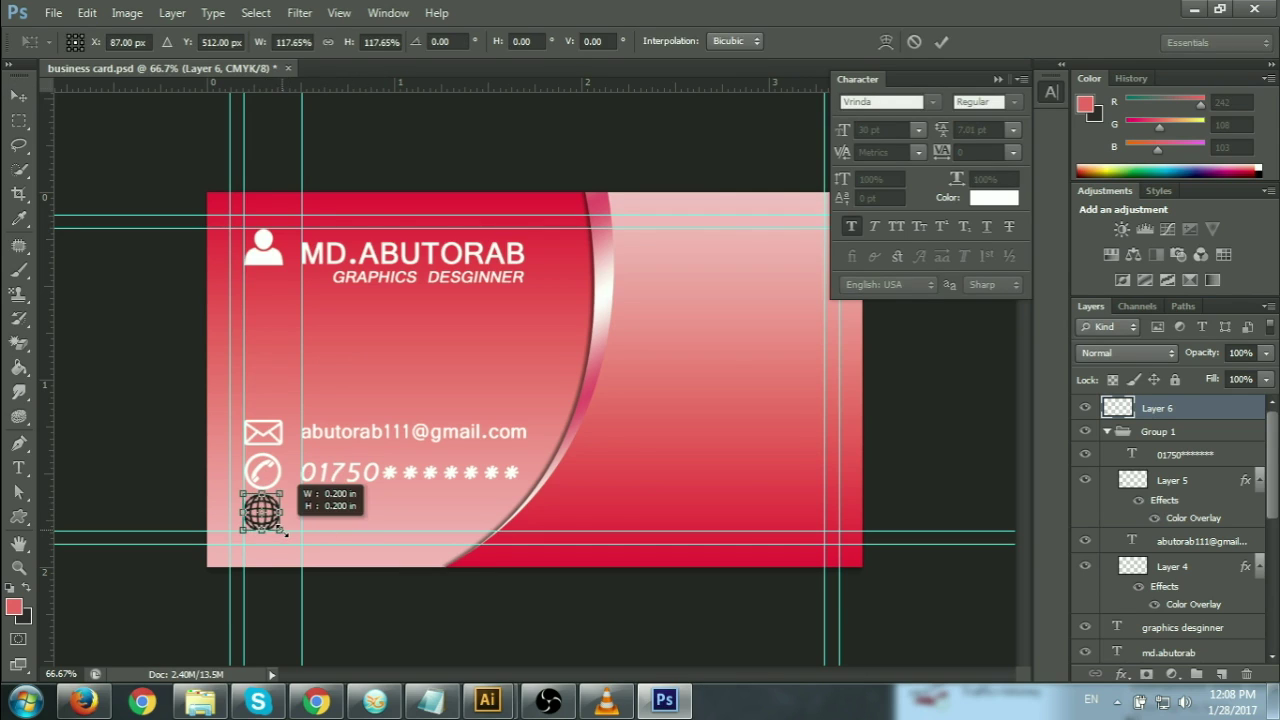
left_click(940, 42)
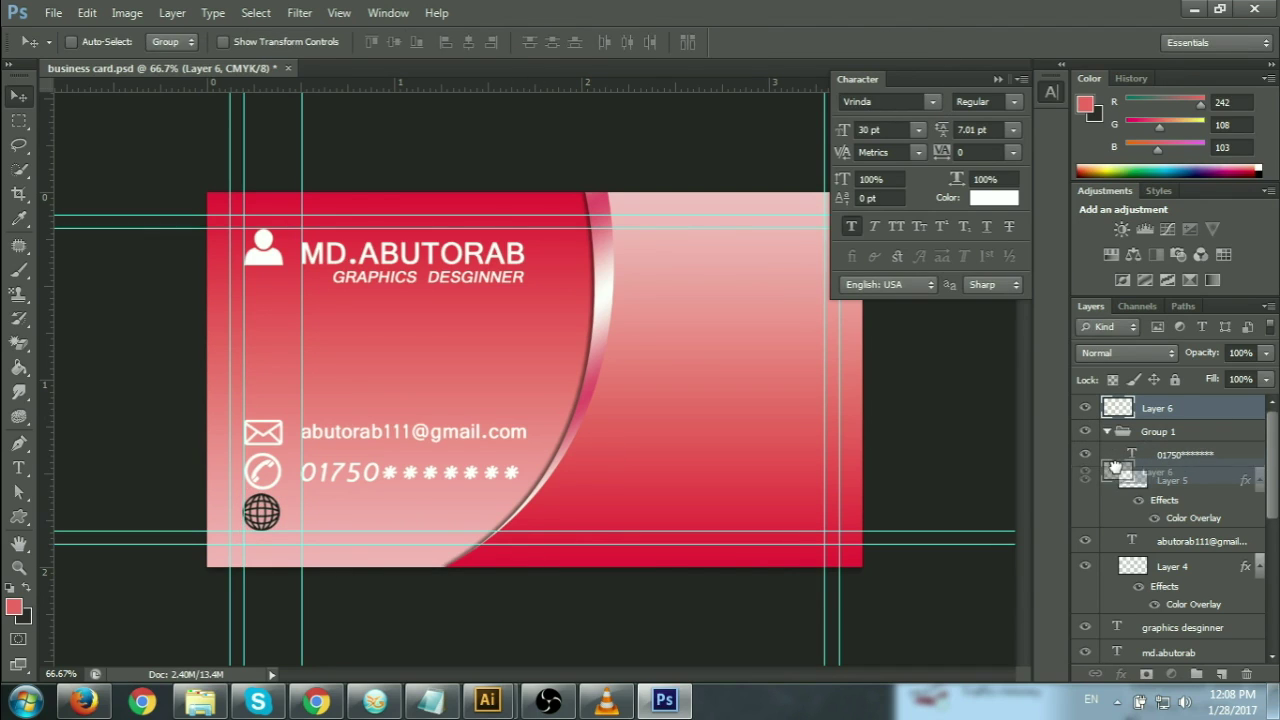
Move the globe layer into Group 1, check its layers, and nudge the contact group up.
left_click_drag(1120, 409, 1118, 470)
left_click(1180, 432)
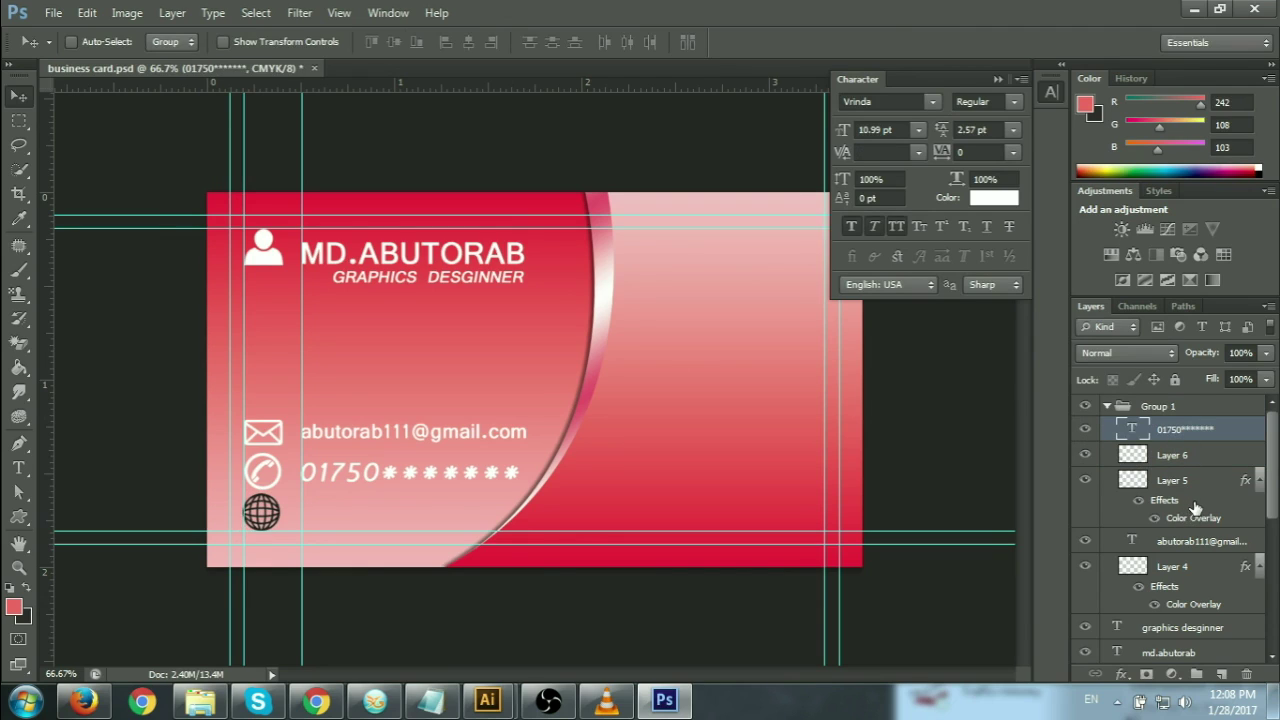
left_click(1085, 456)
left_click(1085, 456)
left_click(1085, 429)
left_click(1085, 429)
left_click(1152, 410)
key("Up")
key("Up")
key("Up")
key("Up")
key("Up")
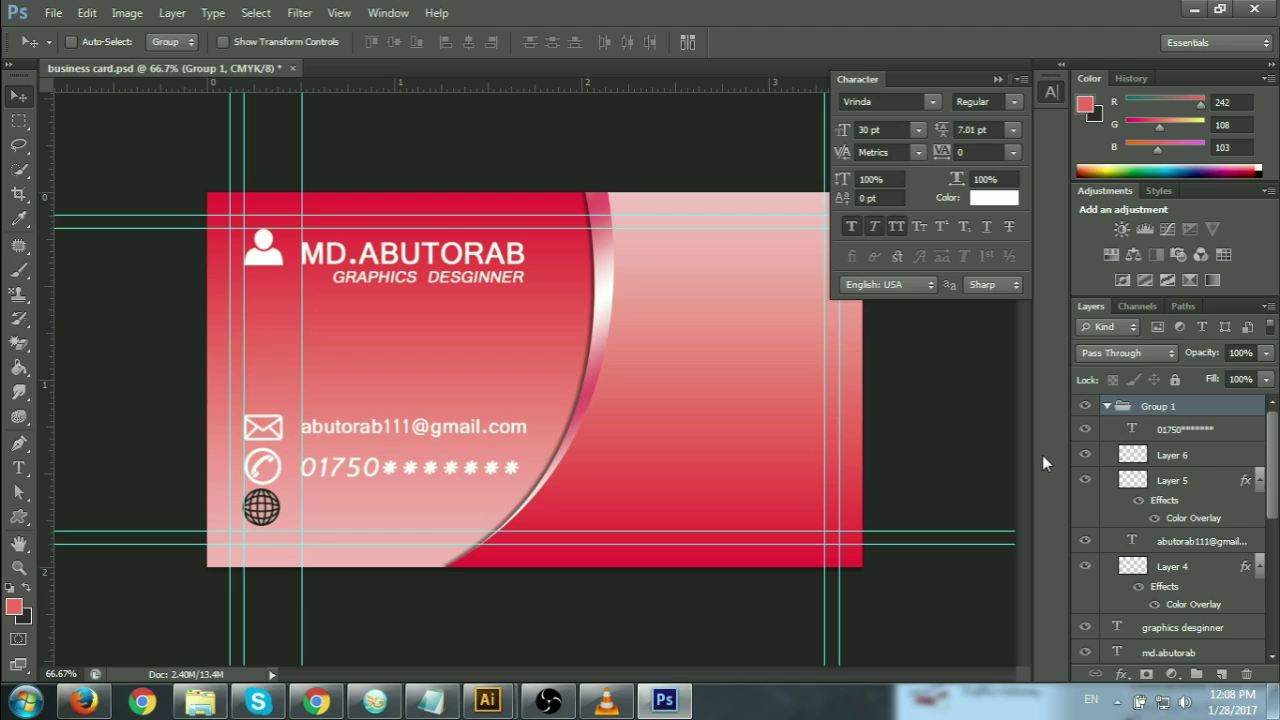
key("Up")
Nudge the globe into alignment and copy Layer 5's white Color Overlay onto it.
left_click(1086, 455)
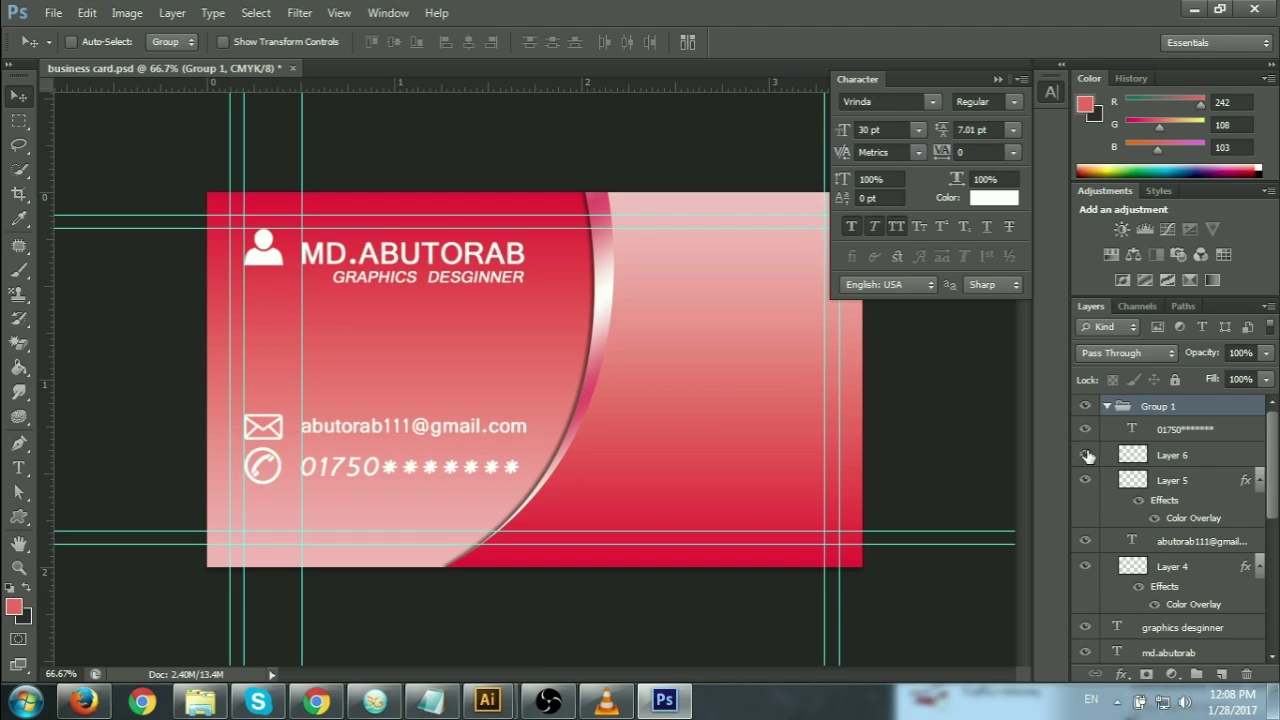
left_click(1136, 456)
key("Right")
key("Right")
key("Down")
key("Right")
key("Right")
key("Down")
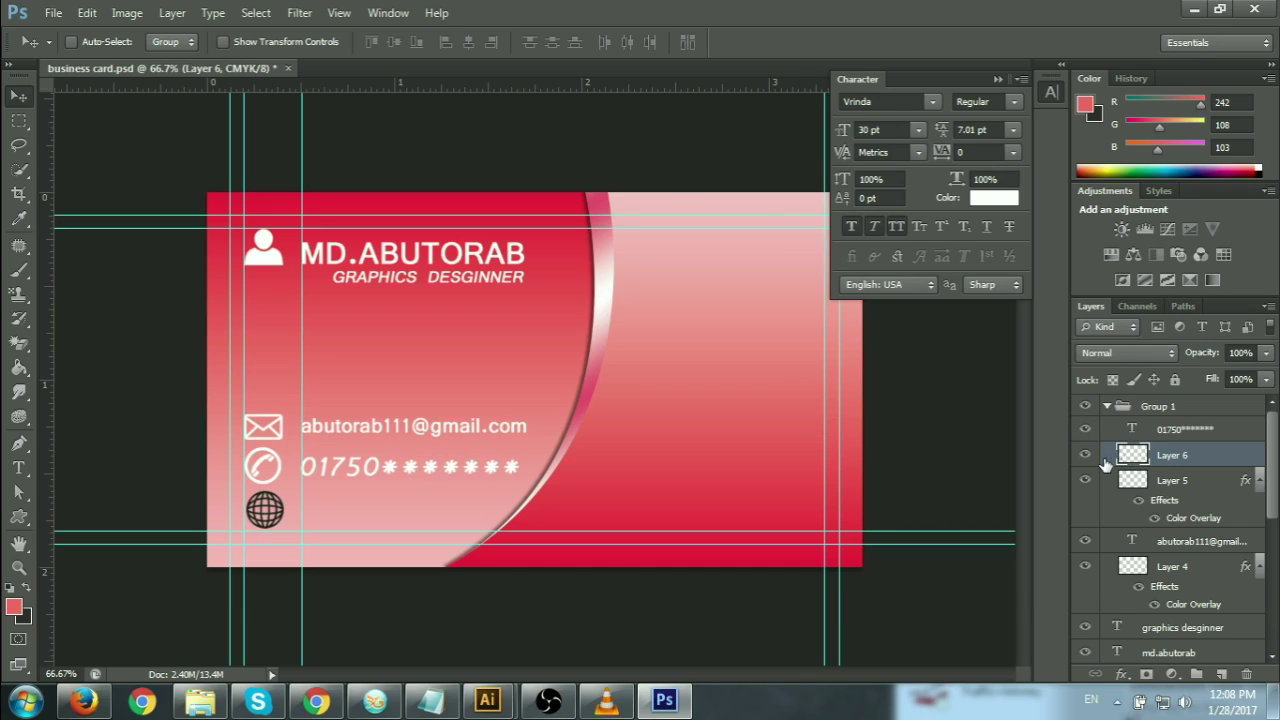
key("Left")
left_click_drag(1189, 519, 1185, 456)
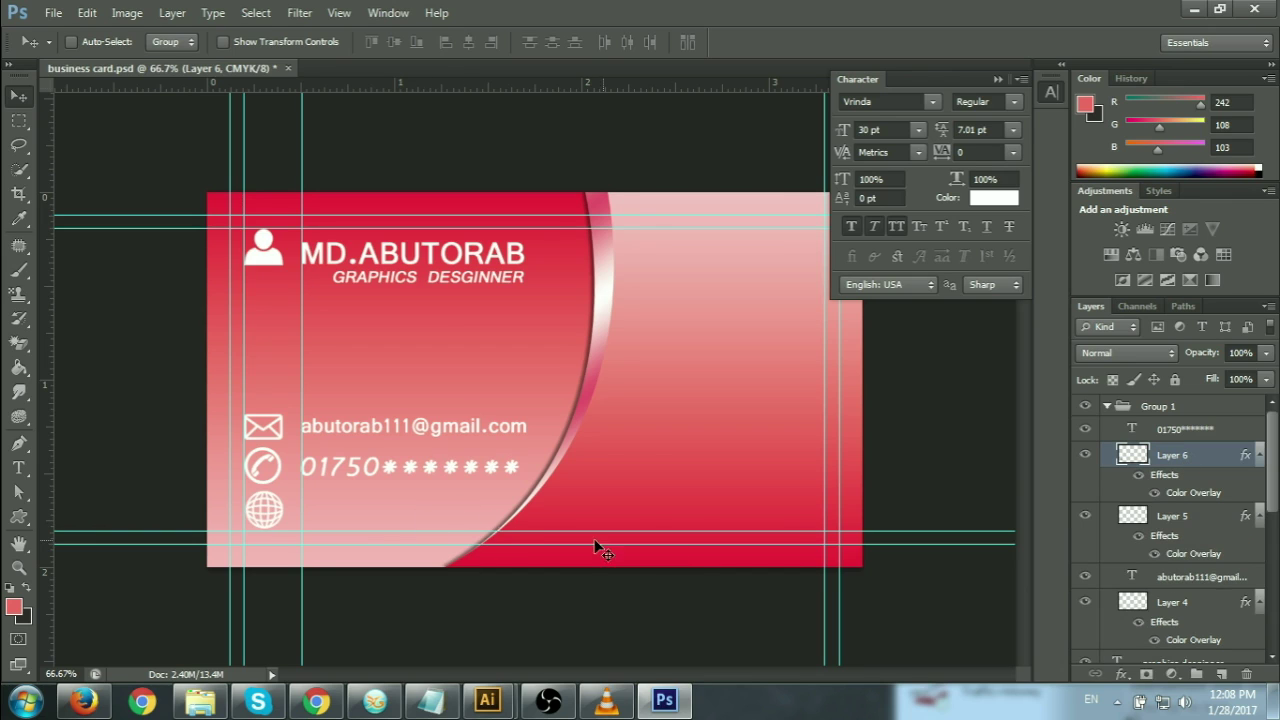
left_click(1108, 408)
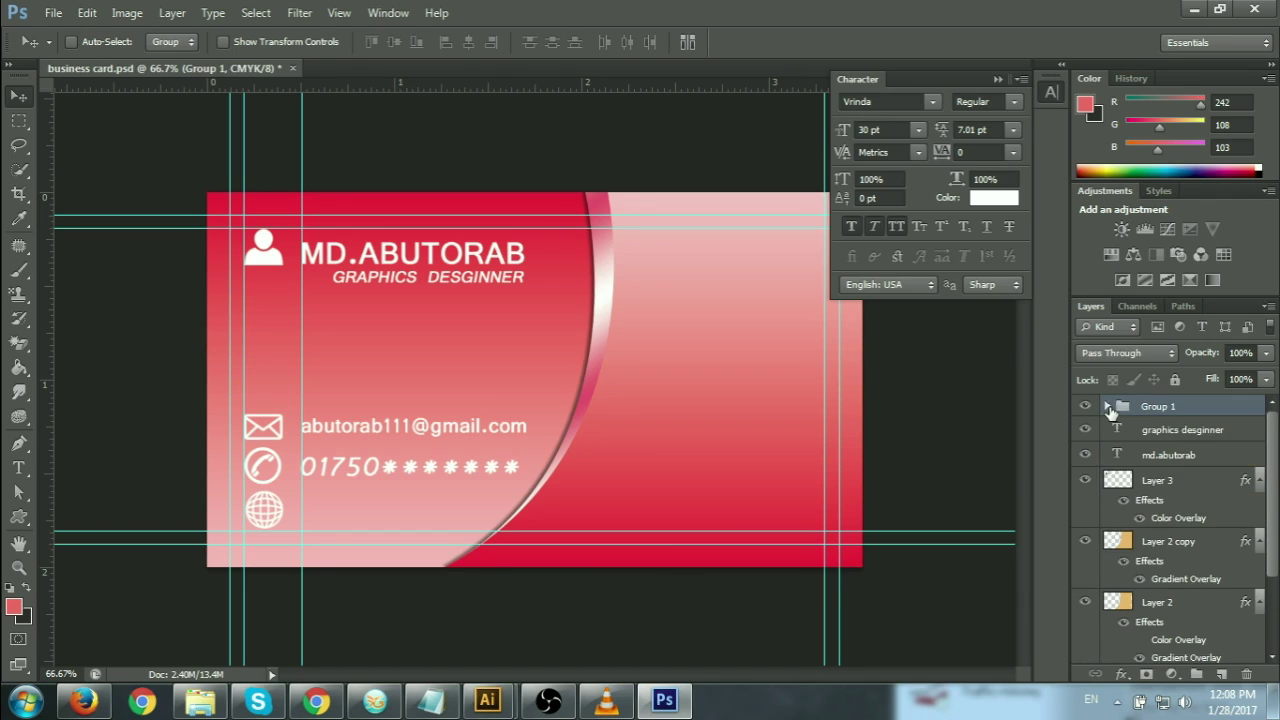
left_click(1107, 407)
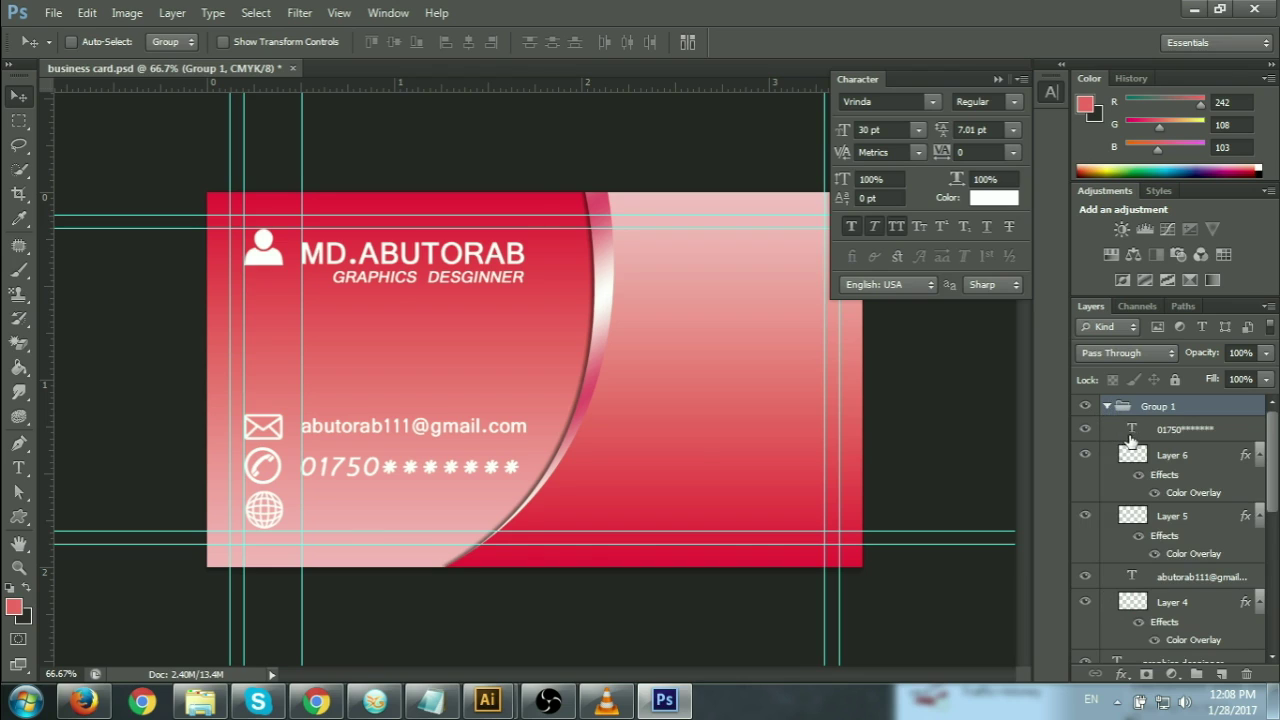
left_click(18, 468)
left_click(306, 512)
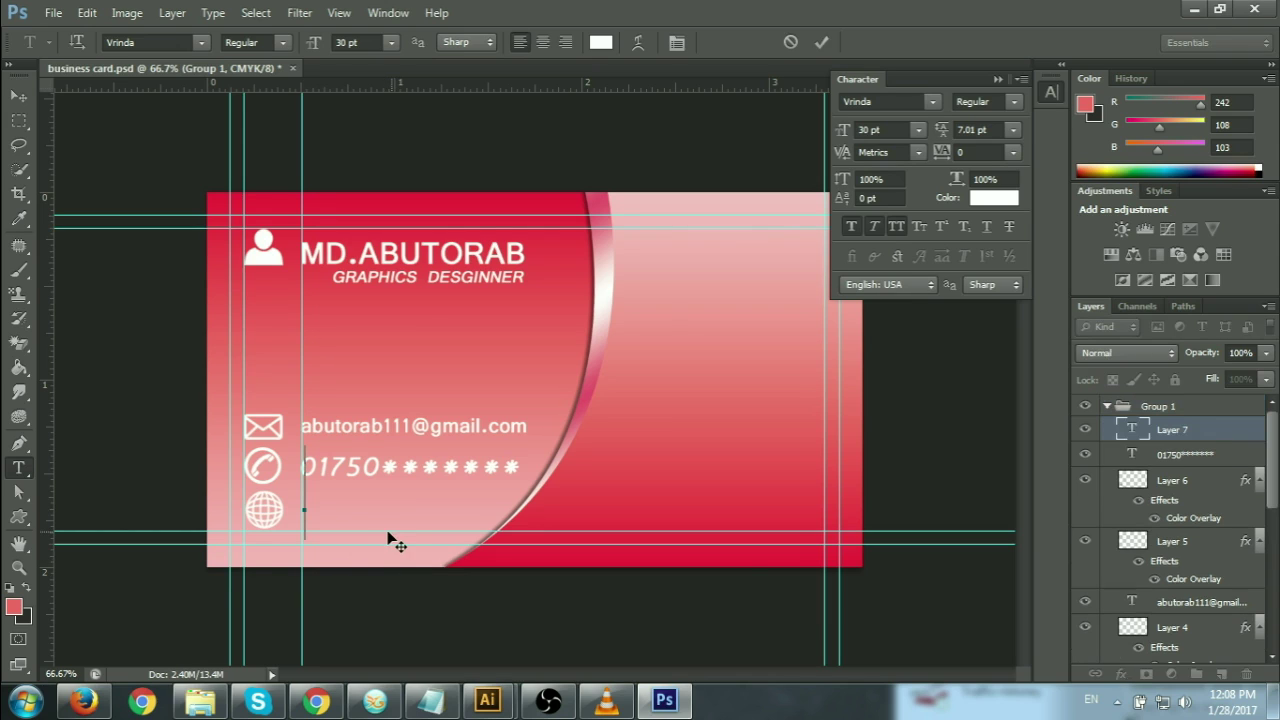
type("WWW")
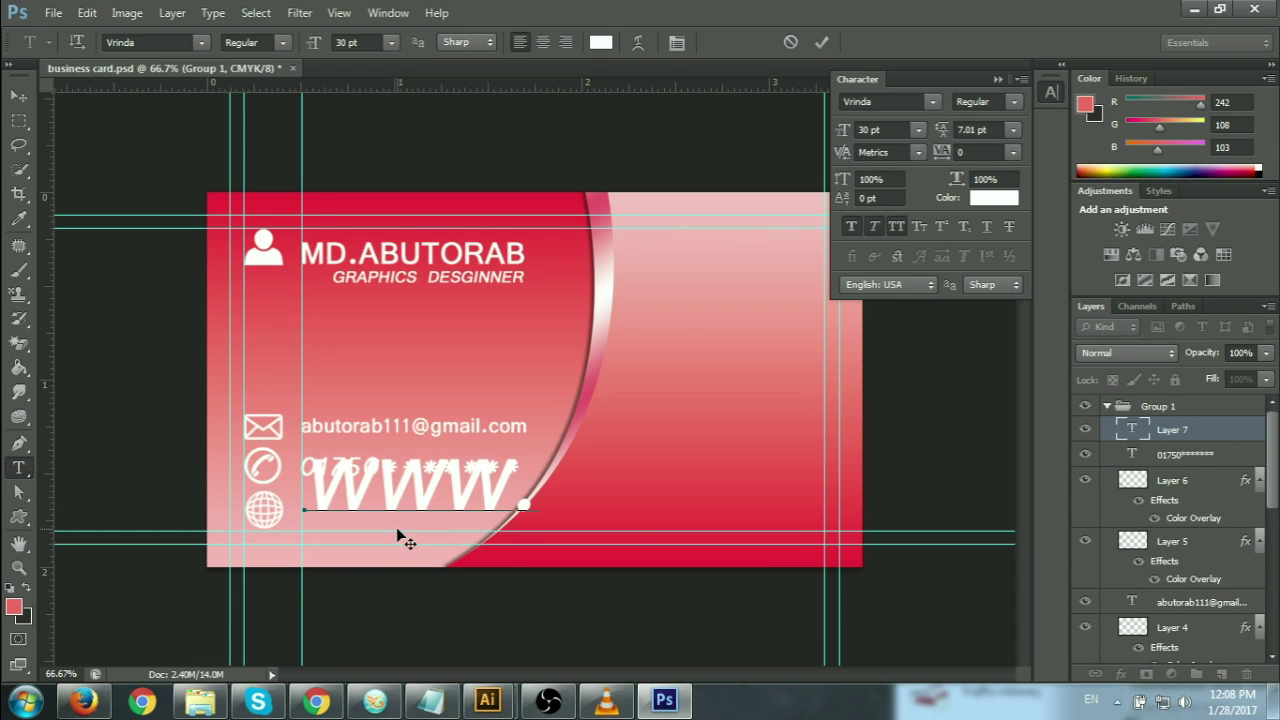
type(".BUS")
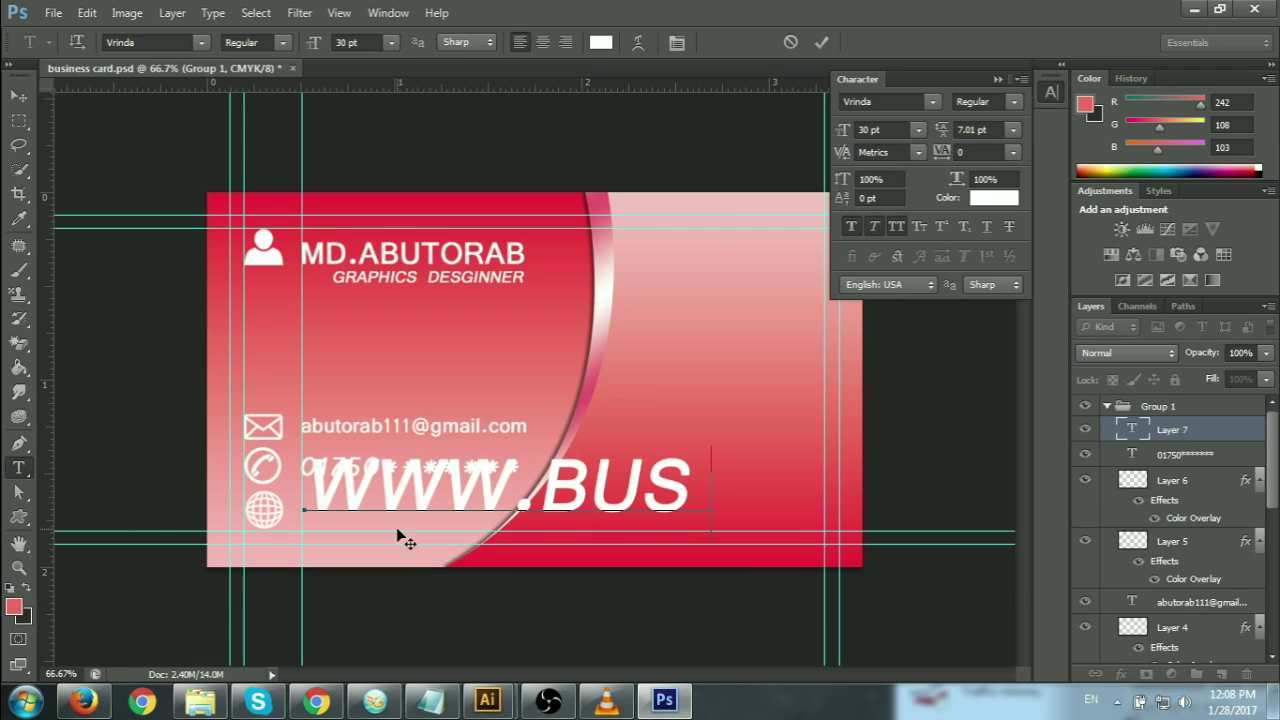
type("INESCA")
key("BackSpace")
key("BackSpace")
key("BackSpace")
key("BackSpace")
type("S")
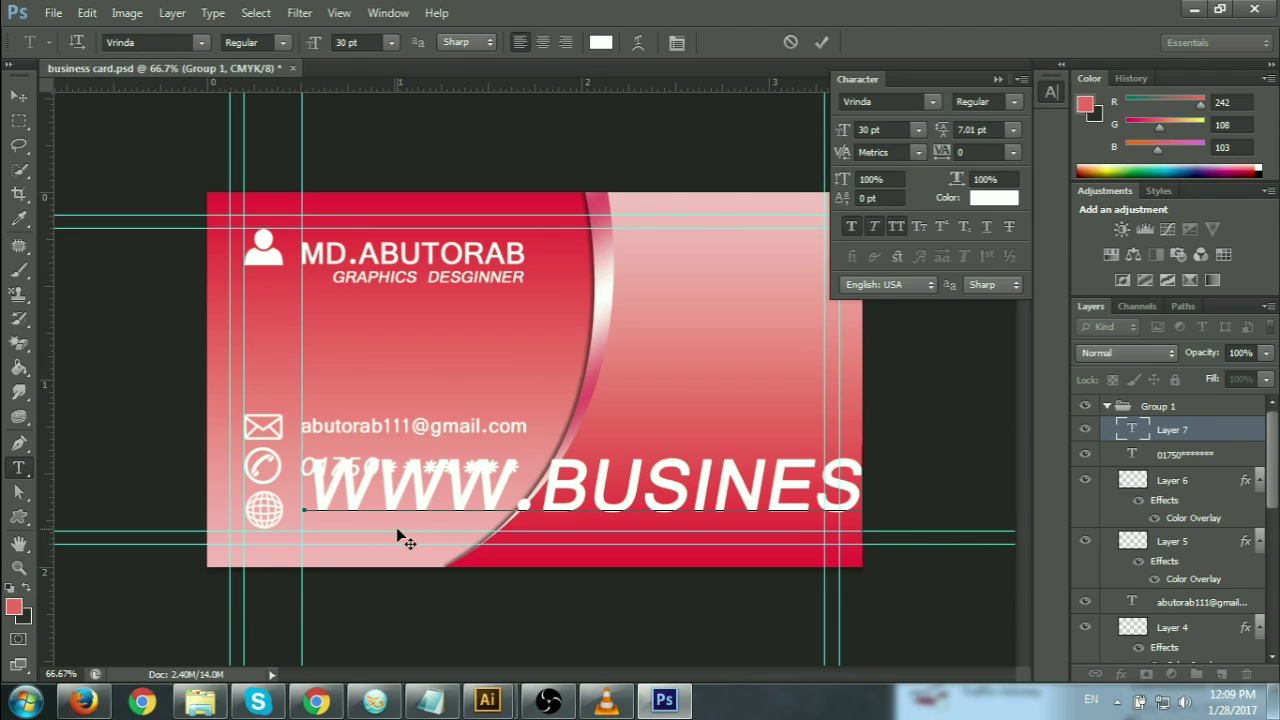
type("SCA")
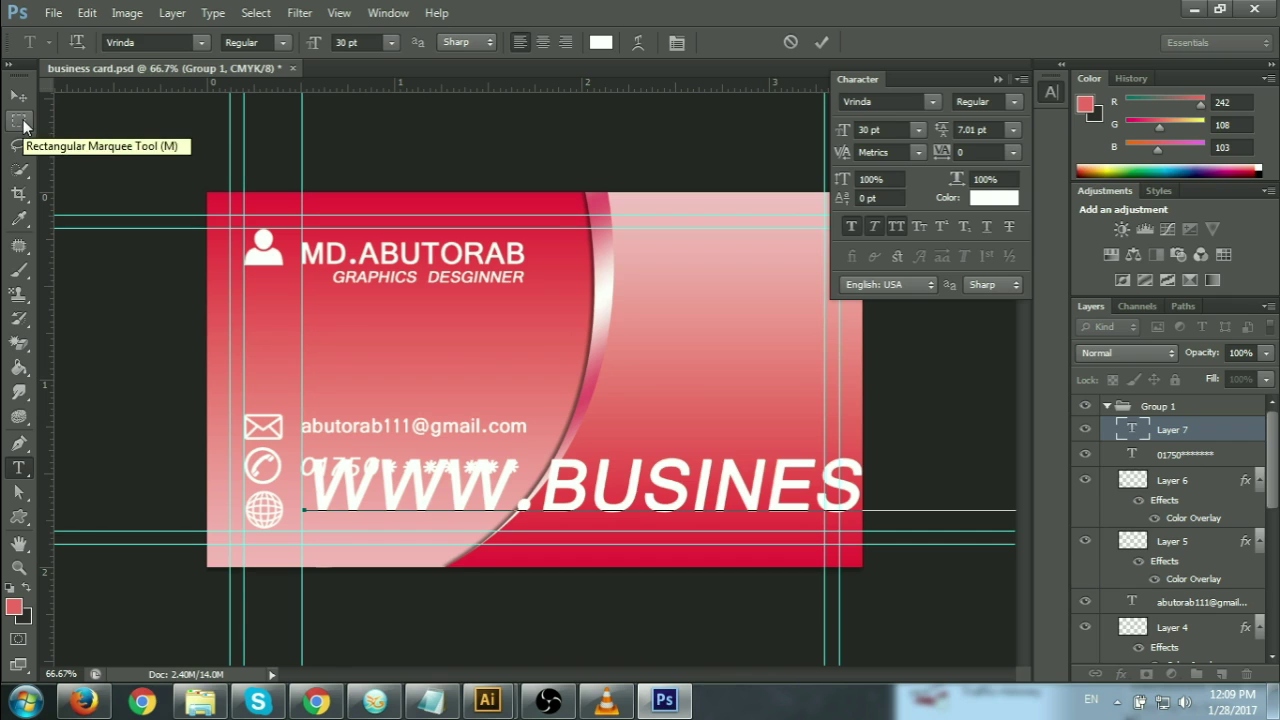
left_click(823, 43)
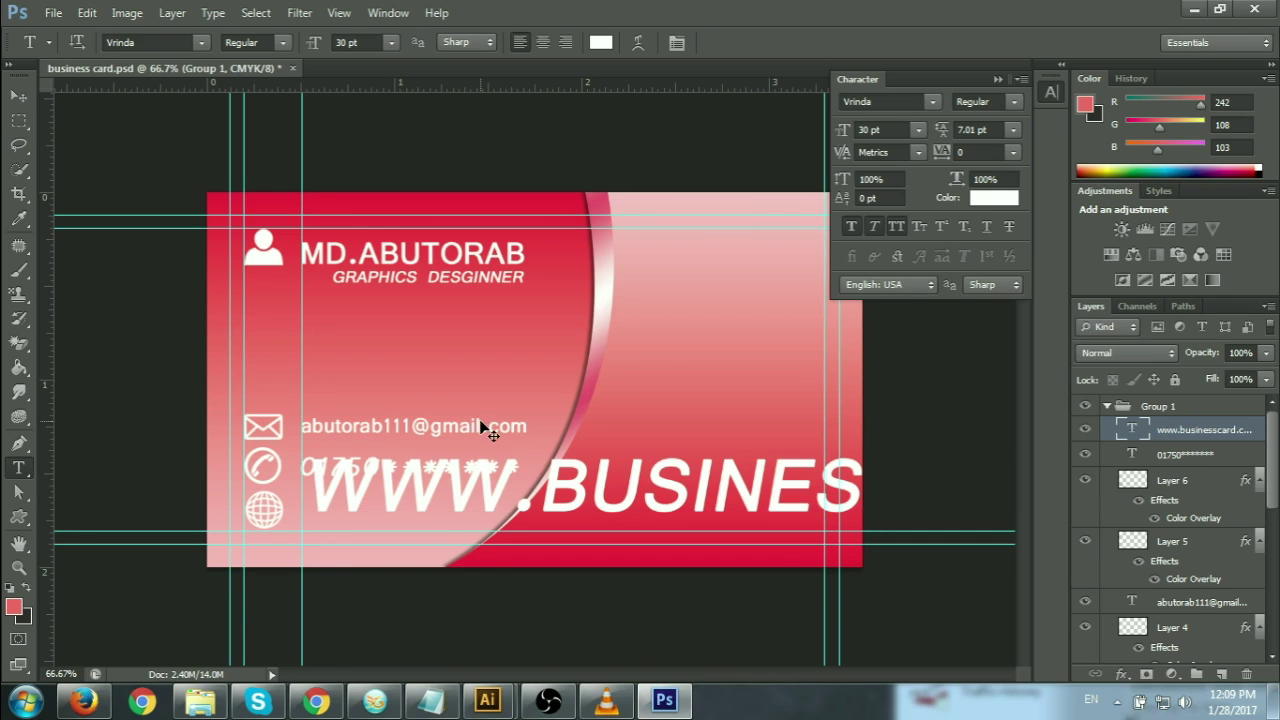
key("ctrl+t")
left_click_drag(366, 535, 705, 500)
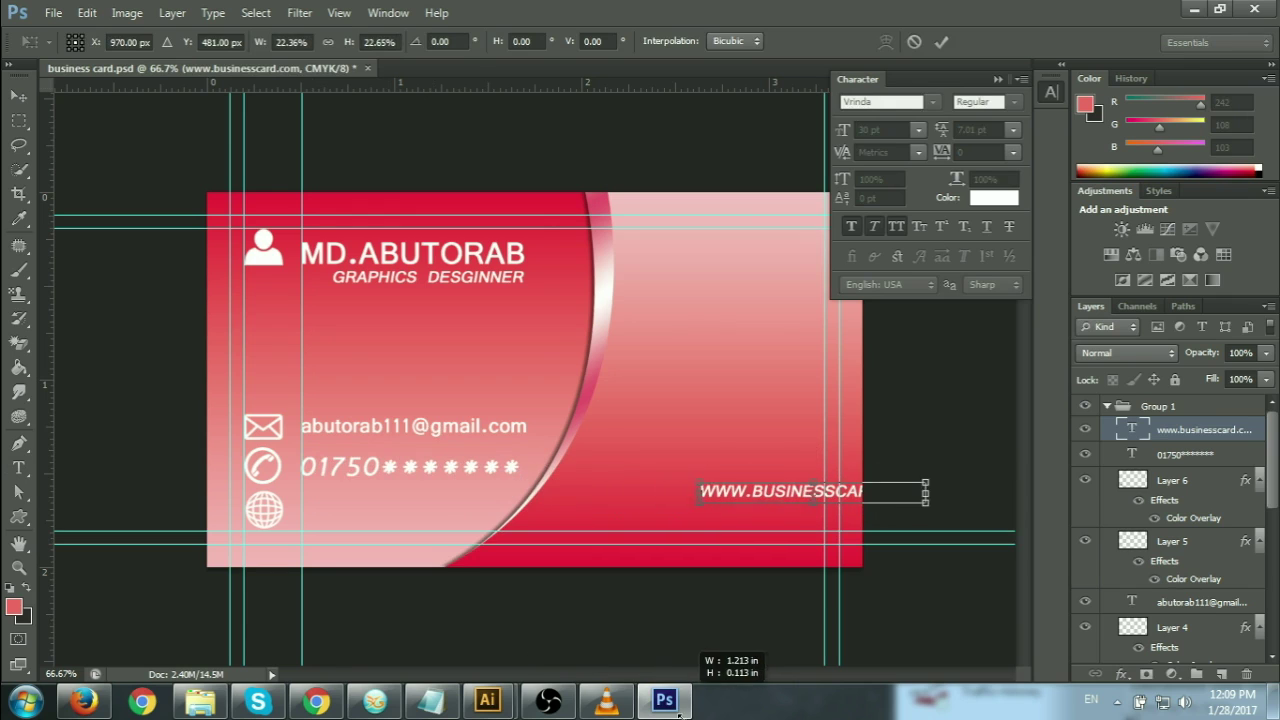
Move the web address beside the globe and shrink it to about 78%.
left_click(940, 43)
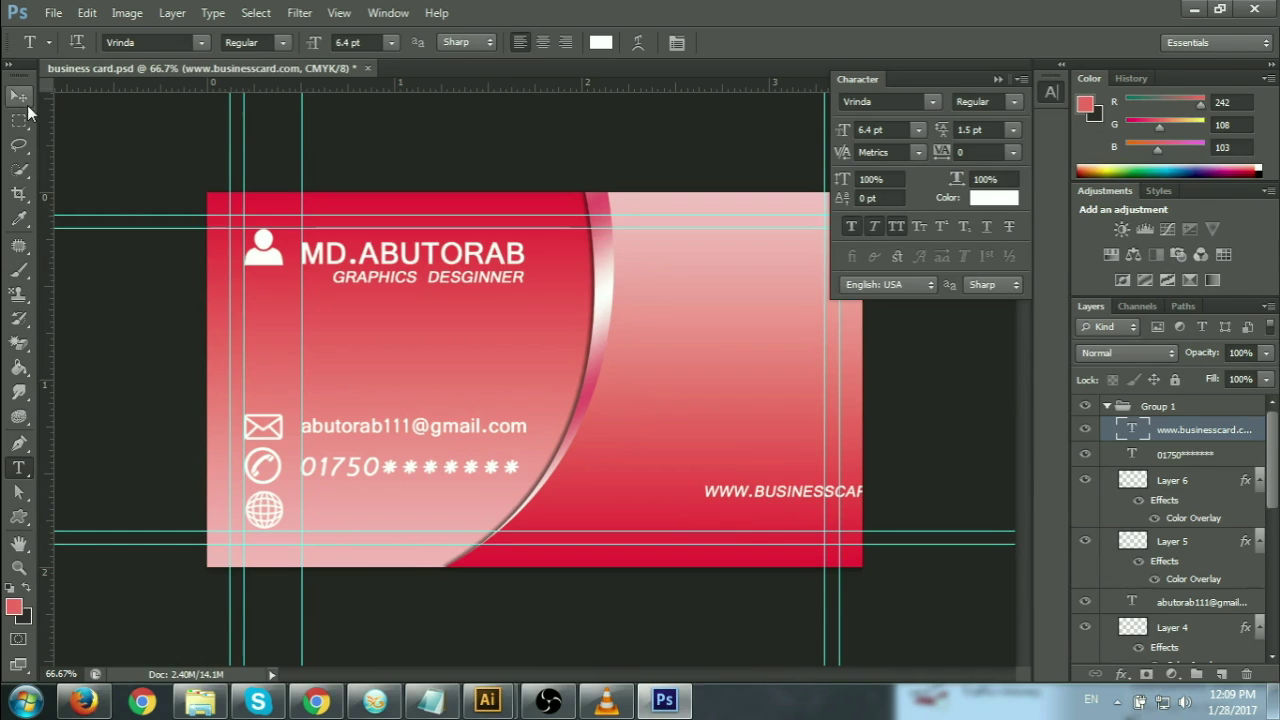
key("v")
left_click_drag(771, 491, 362, 517)
key("ctrl+t")
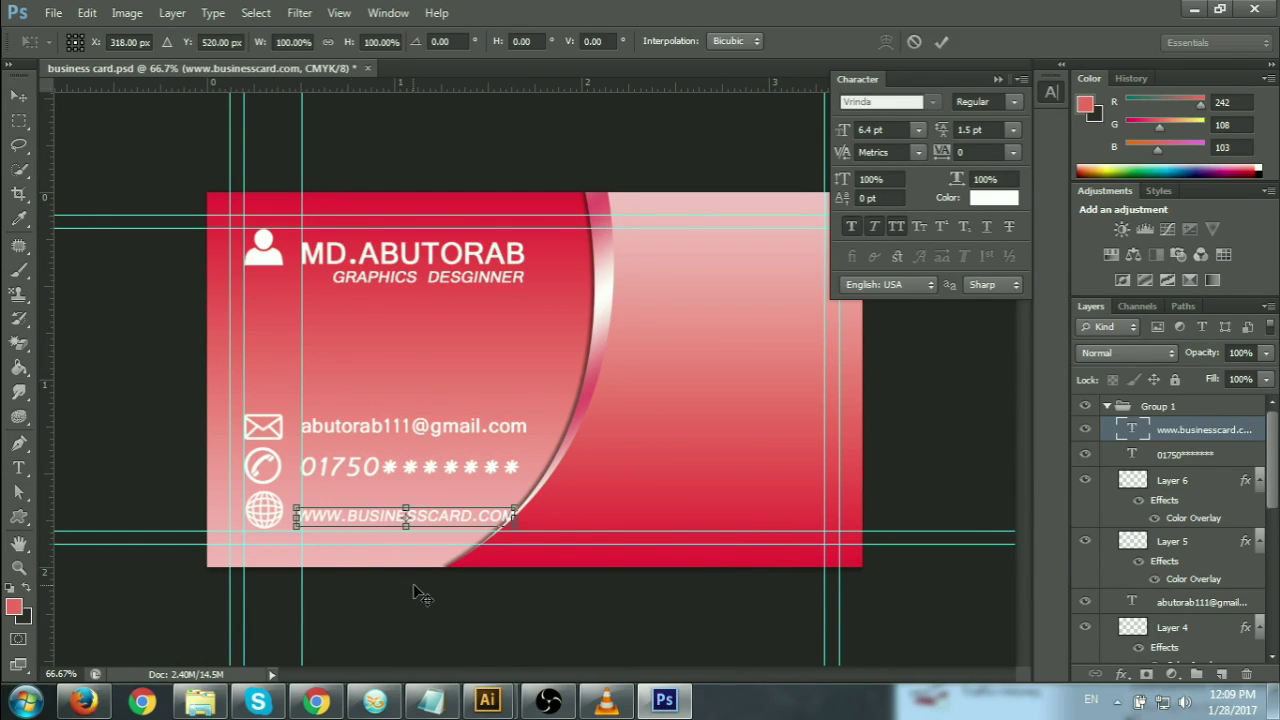
left_click_drag(510, 530, 490, 523)
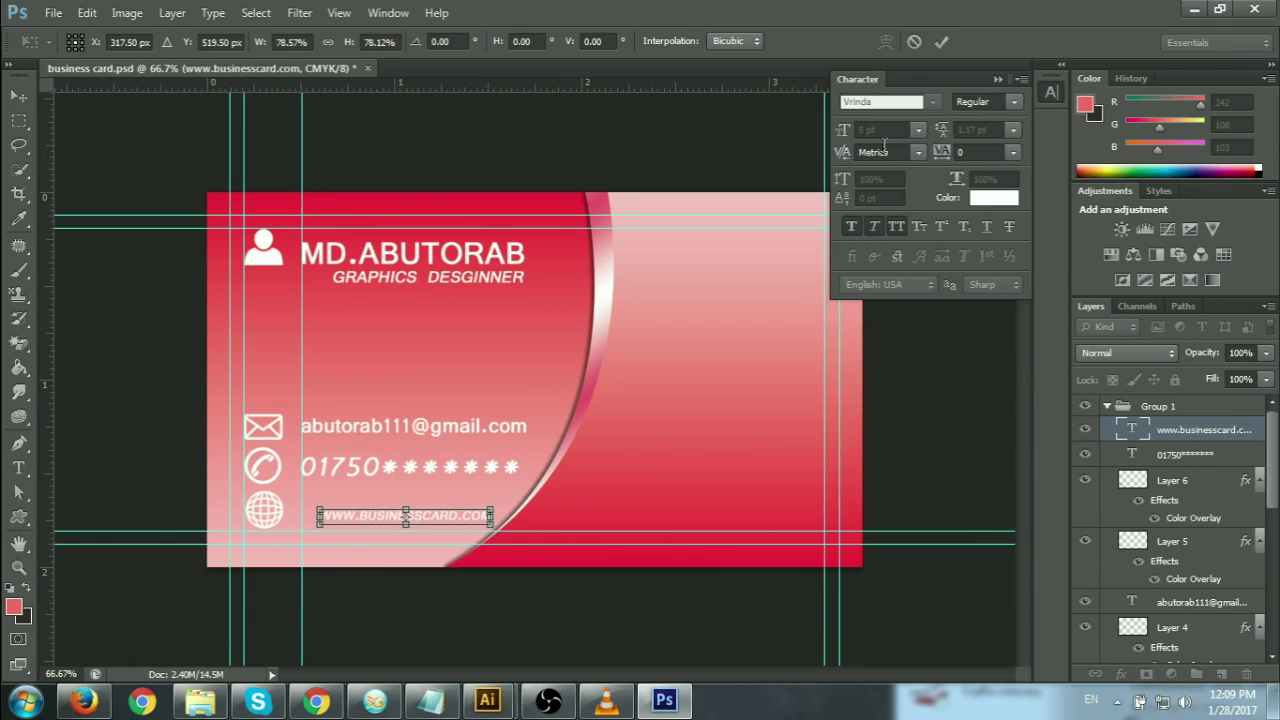
left_click(941, 42)
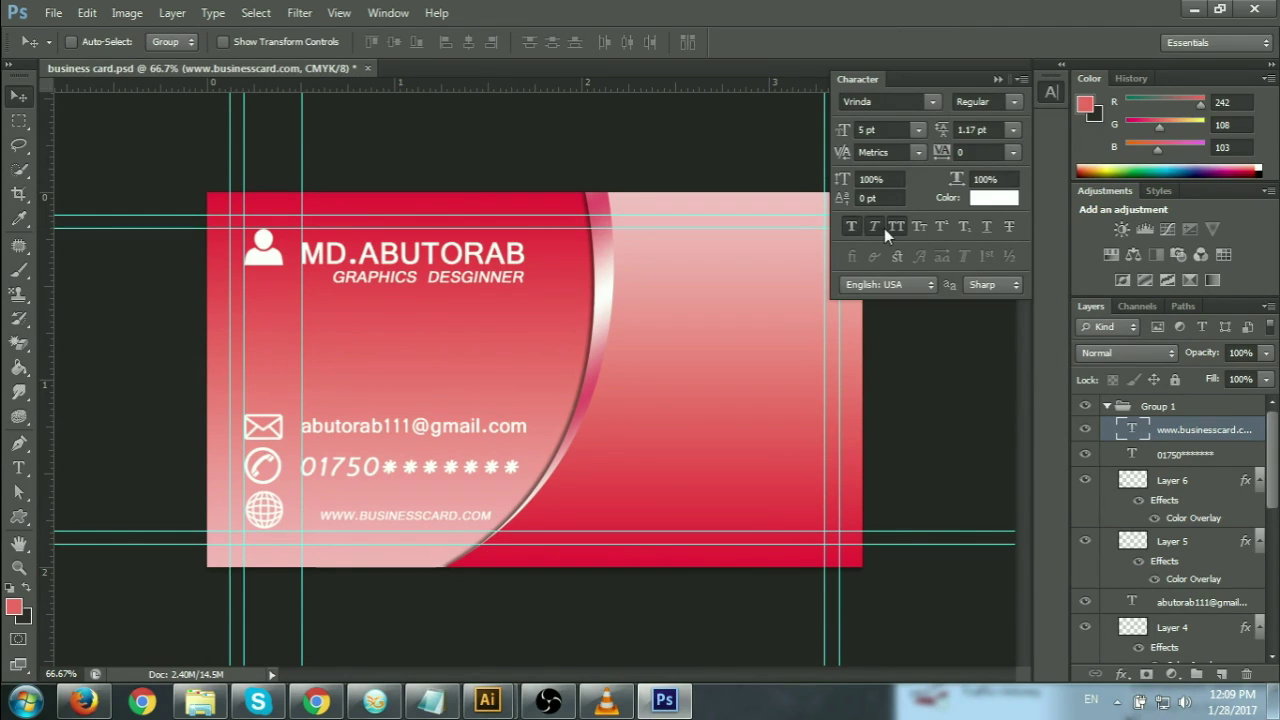
left_click(891, 225)
mouse_move(391, 517)
left_mouse_down()
mouse_move(372, 518)
mouse_move(446, 533)
mouse_move(392, 522)
left_mouse_up()
key("ctrl+t")
left_click(940, 40)
key("Up")
key("Up")
key("Up")
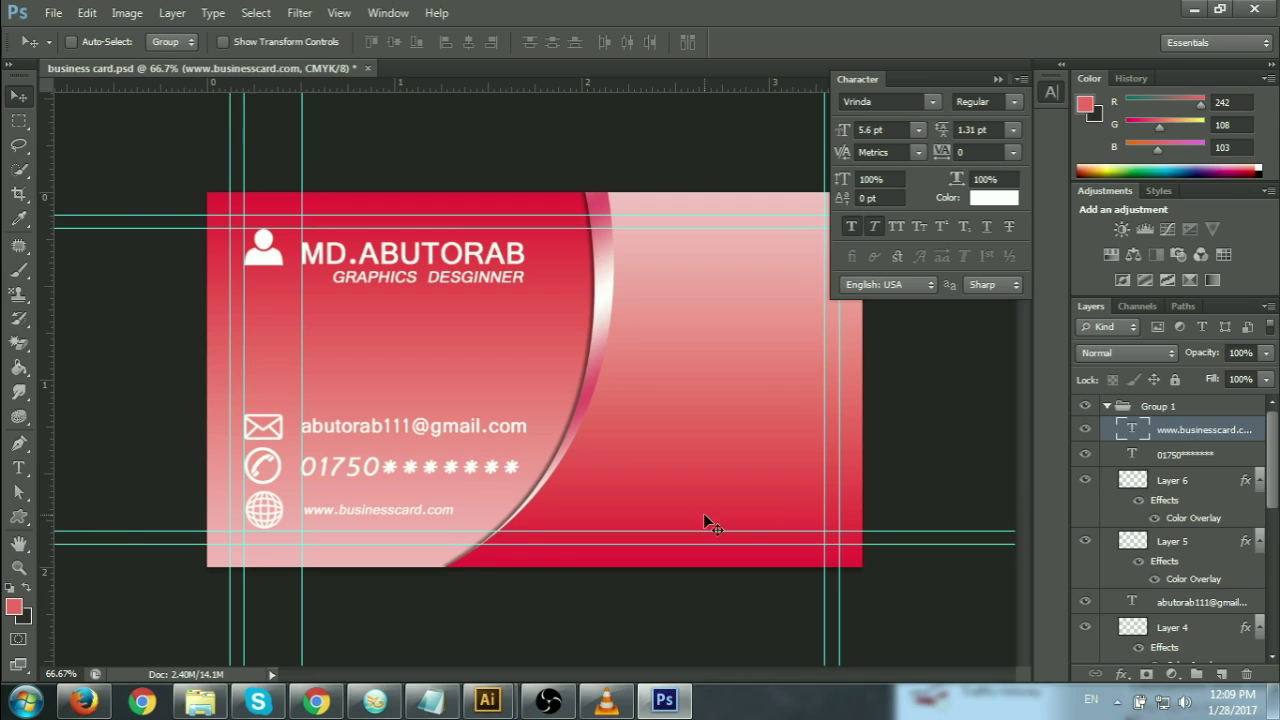
Make the phone number text slightly smaller and reselect the collapsed contact group.
left_click(1162, 459)
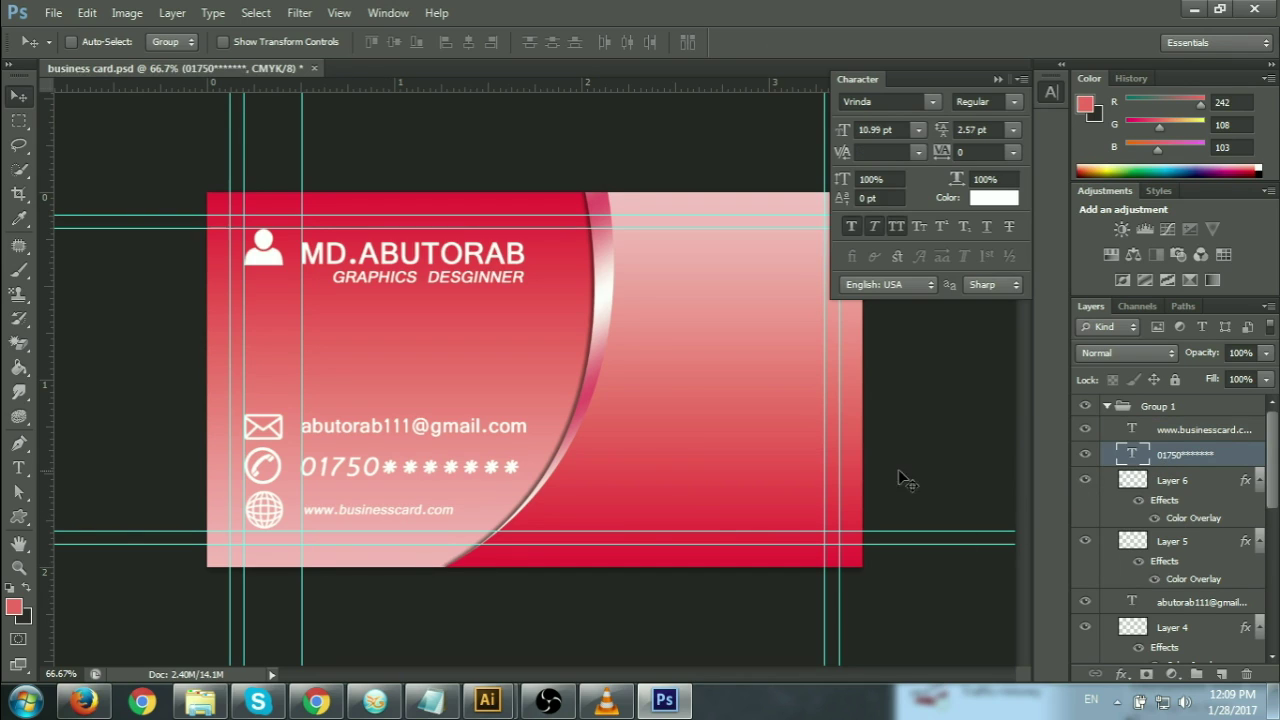
key("ctrl+t")
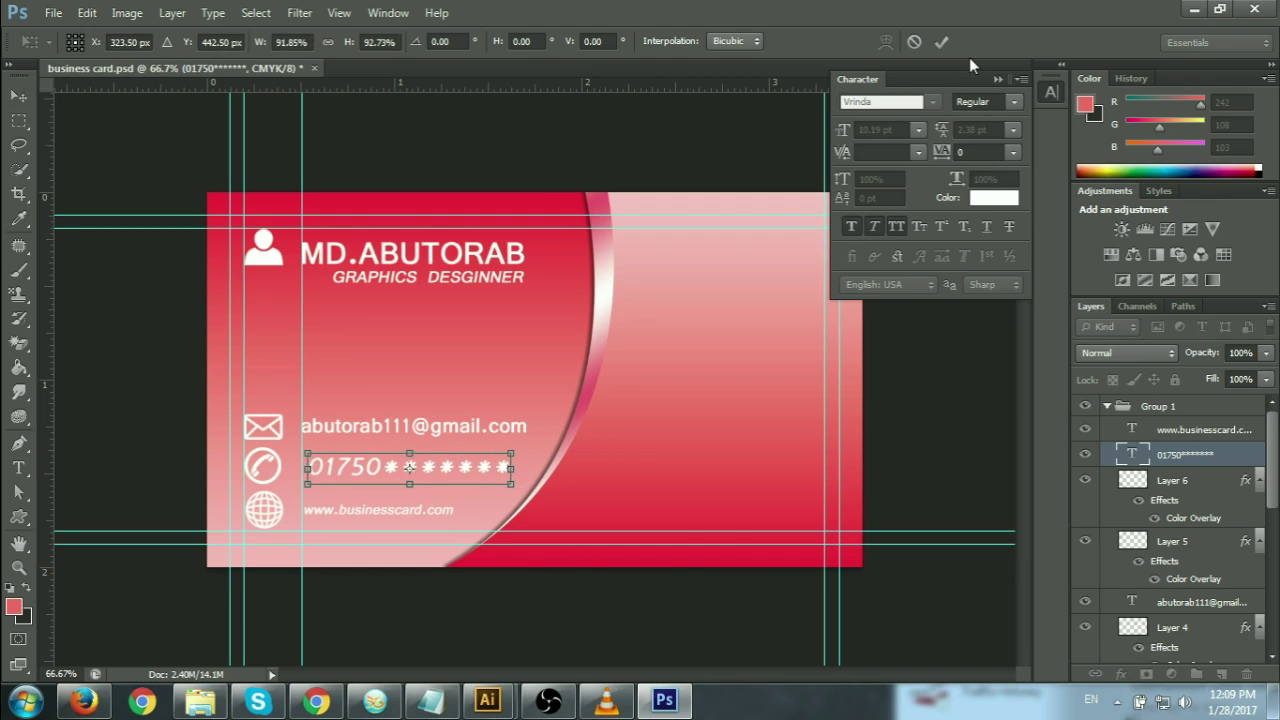
left_click(940, 42)
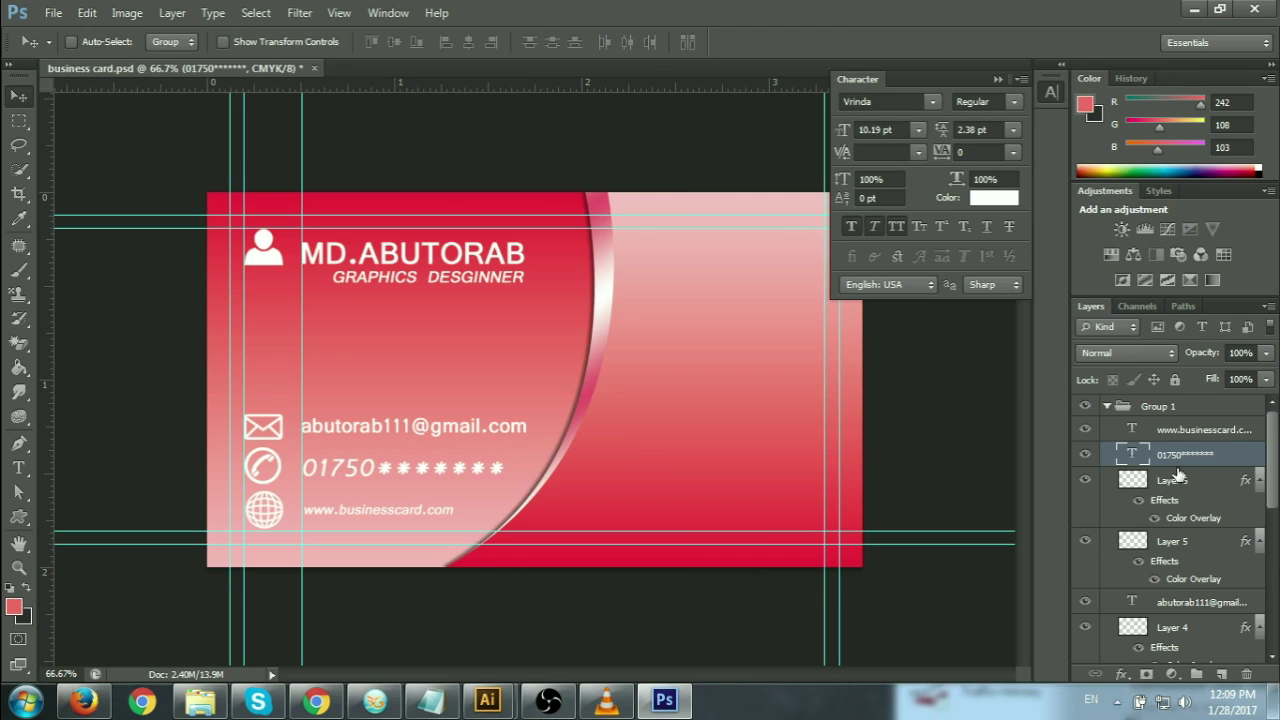
left_click(1106, 406)
left_click(1084, 407)
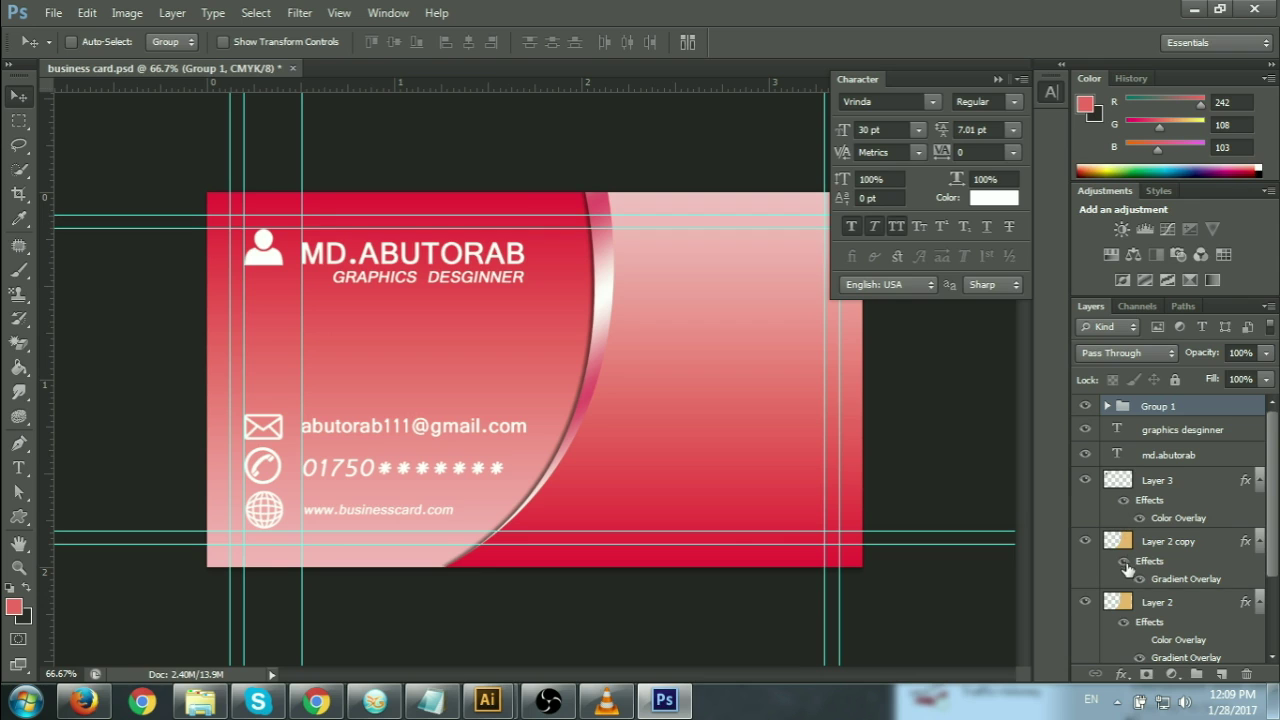
Give the contact group a pure black (000000) Color Overlay.
left_click(1120, 674)
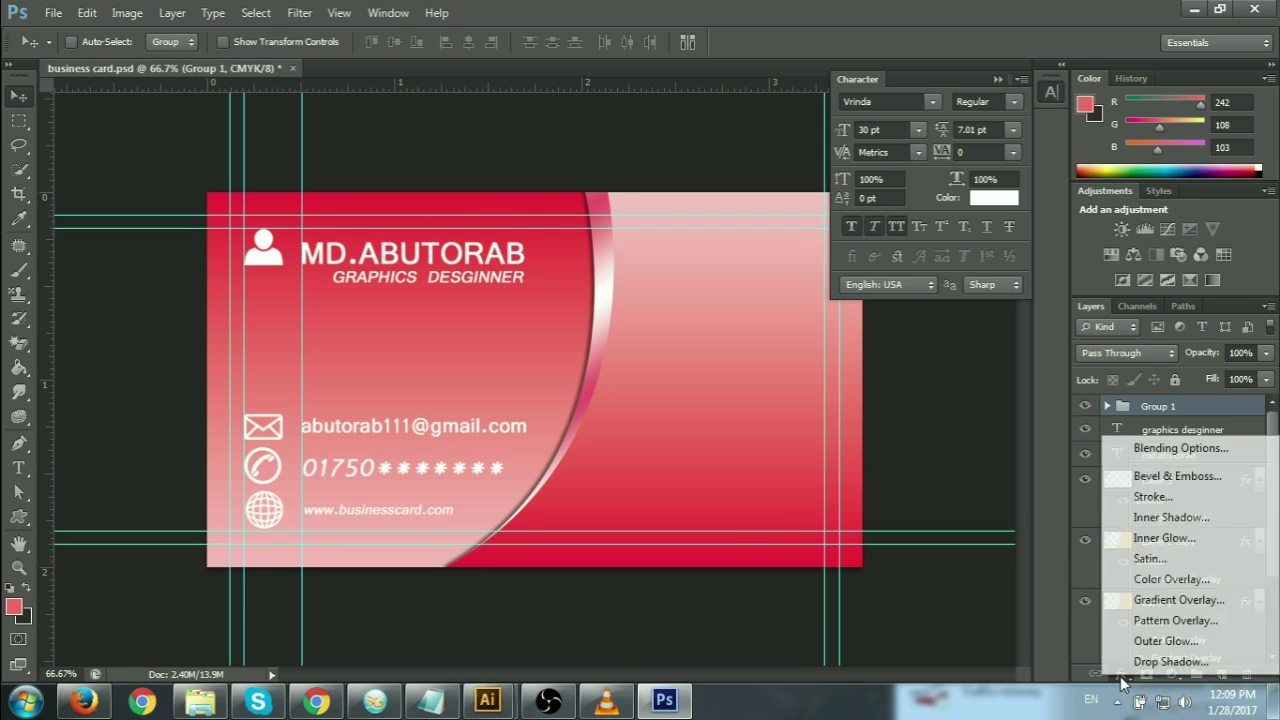
left_click(1165, 584)
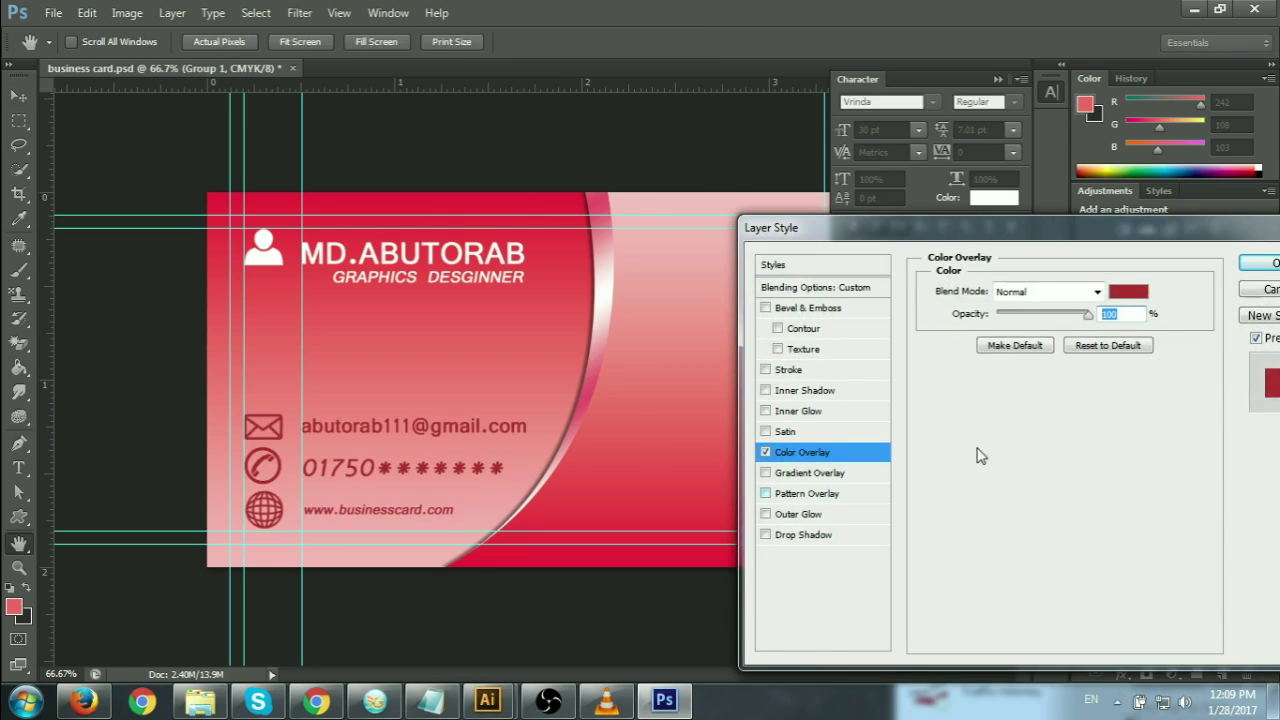
left_click(1128, 291)
left_click(557, 532)
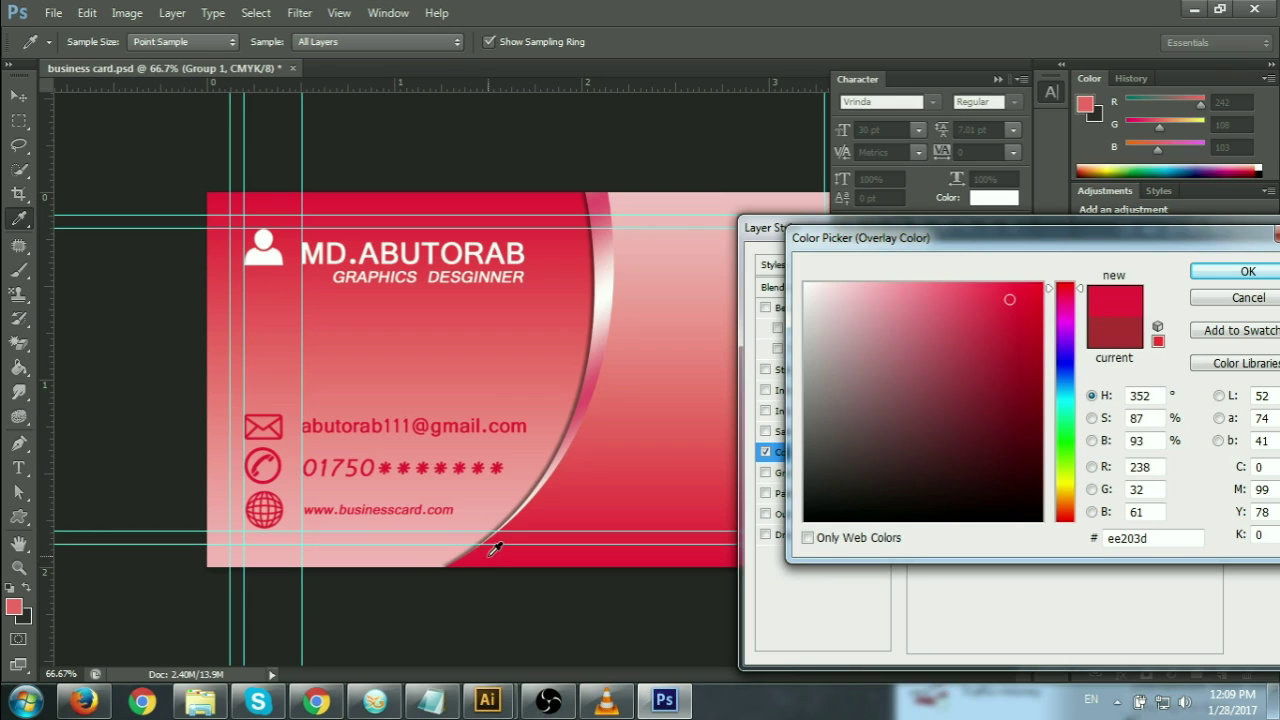
left_click_drag(910, 380, 726, 537)
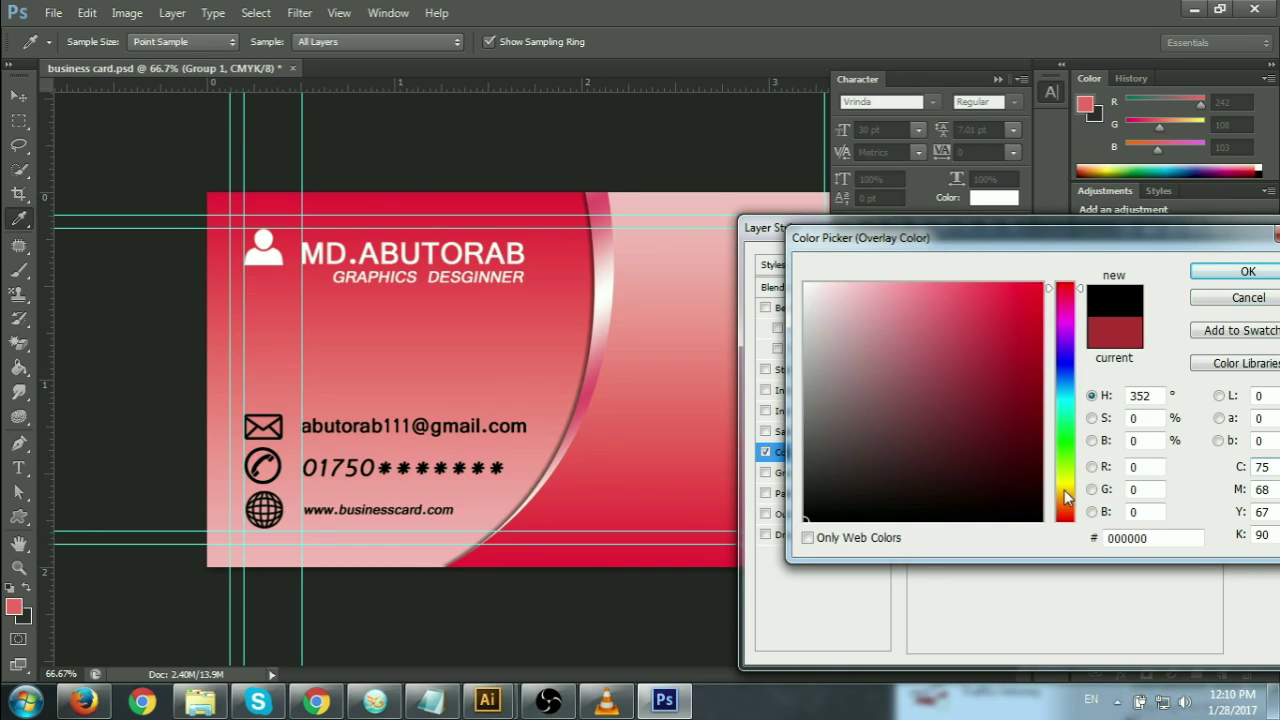
left_click(1064, 487)
left_click(1043, 283)
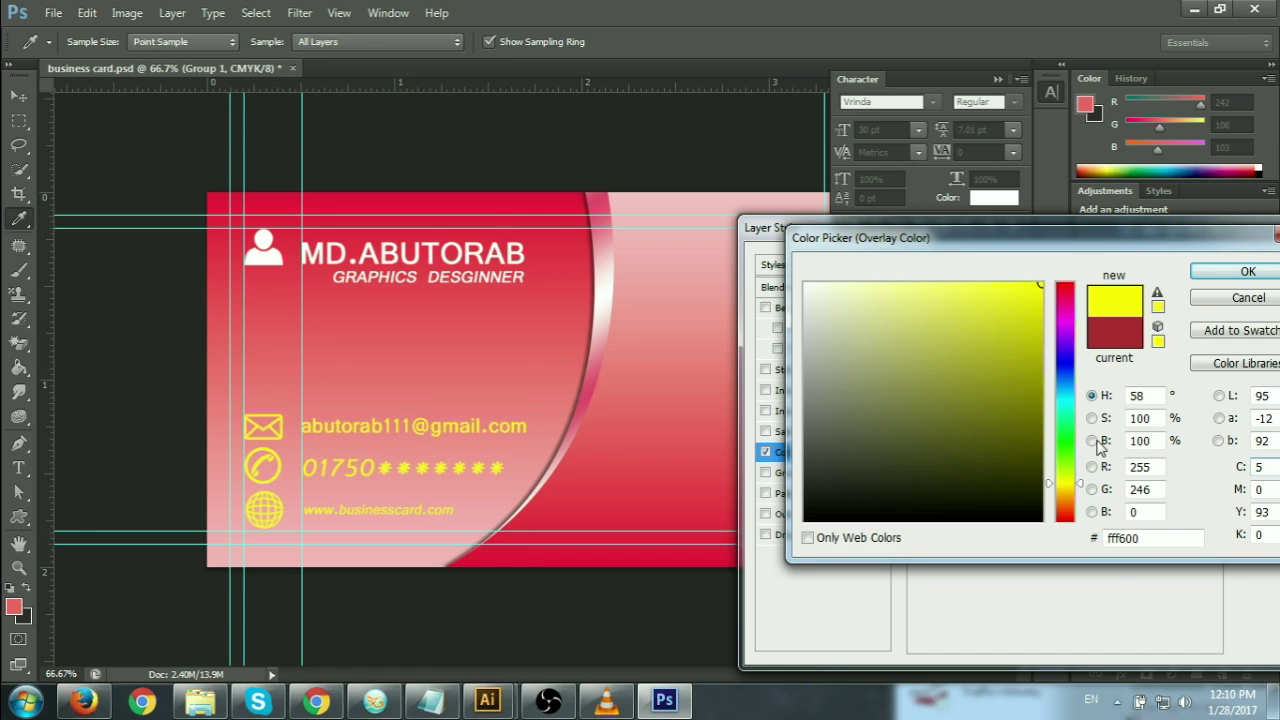
left_click_drag(1064, 455, 1064, 359)
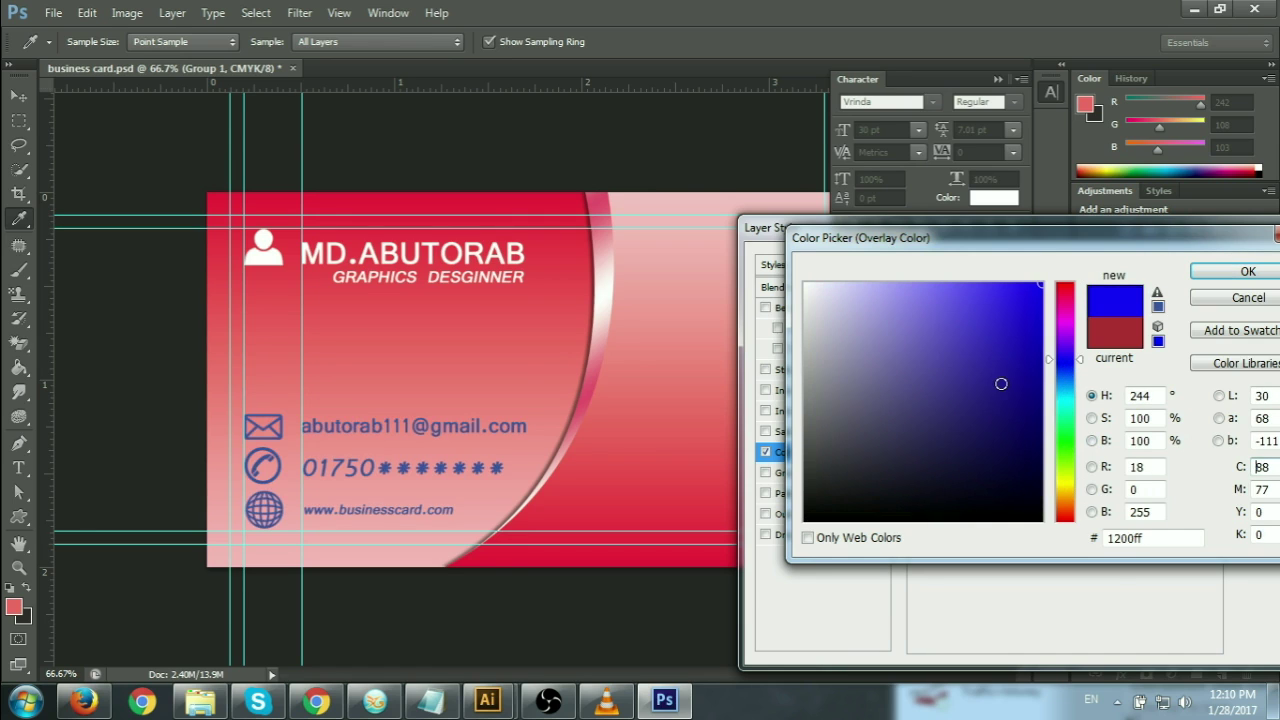
left_click_drag(979, 332, 1070, 446)
mouse_move(981, 511)
left_mouse_down()
mouse_move(1043, 484)
mouse_move(1043, 285)
left_mouse_up()
left_click_drag(924, 470, 741, 539)
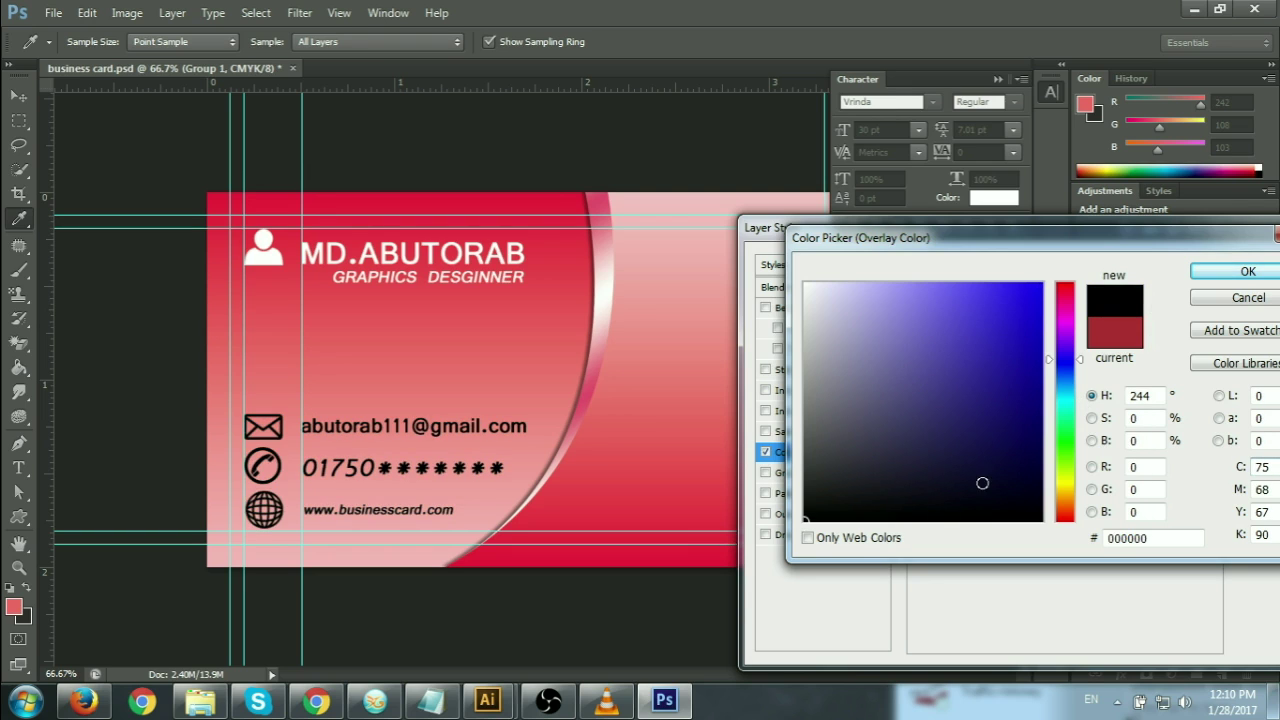
left_click(1240, 272)
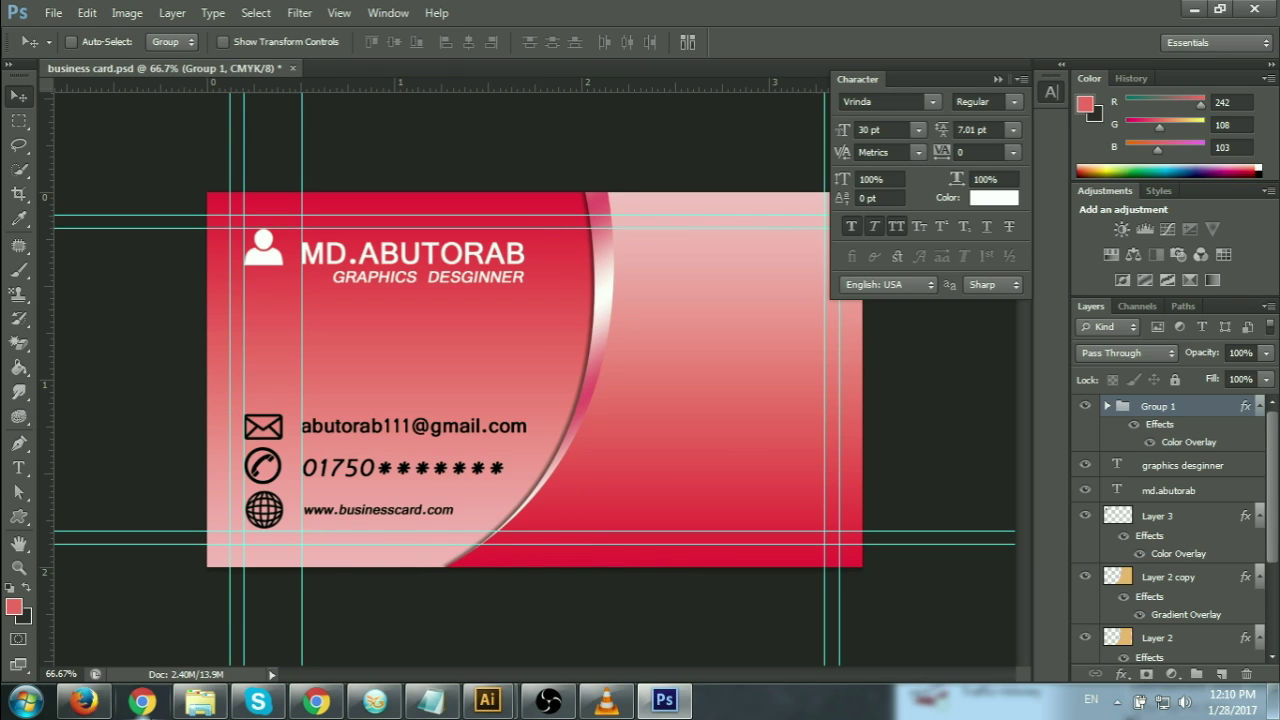
Search Google for 'logo design' in Chrome.
left_click(316, 700)
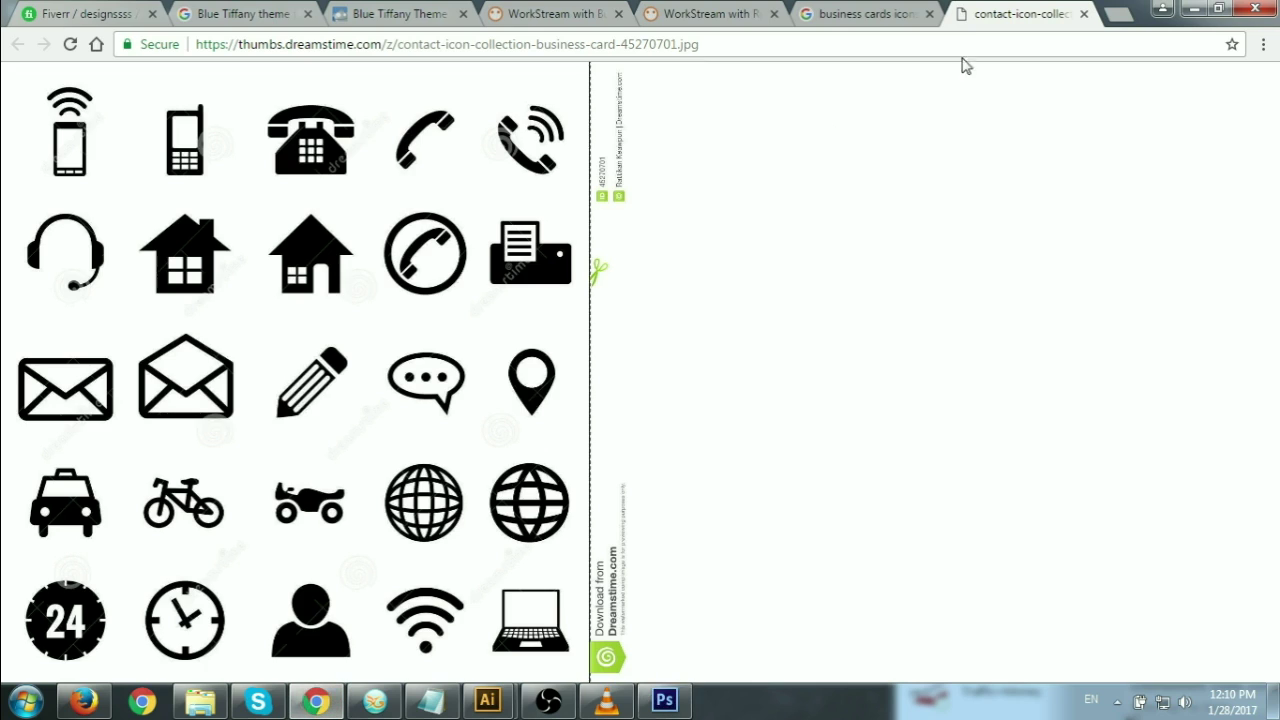
left_click(803, 46)
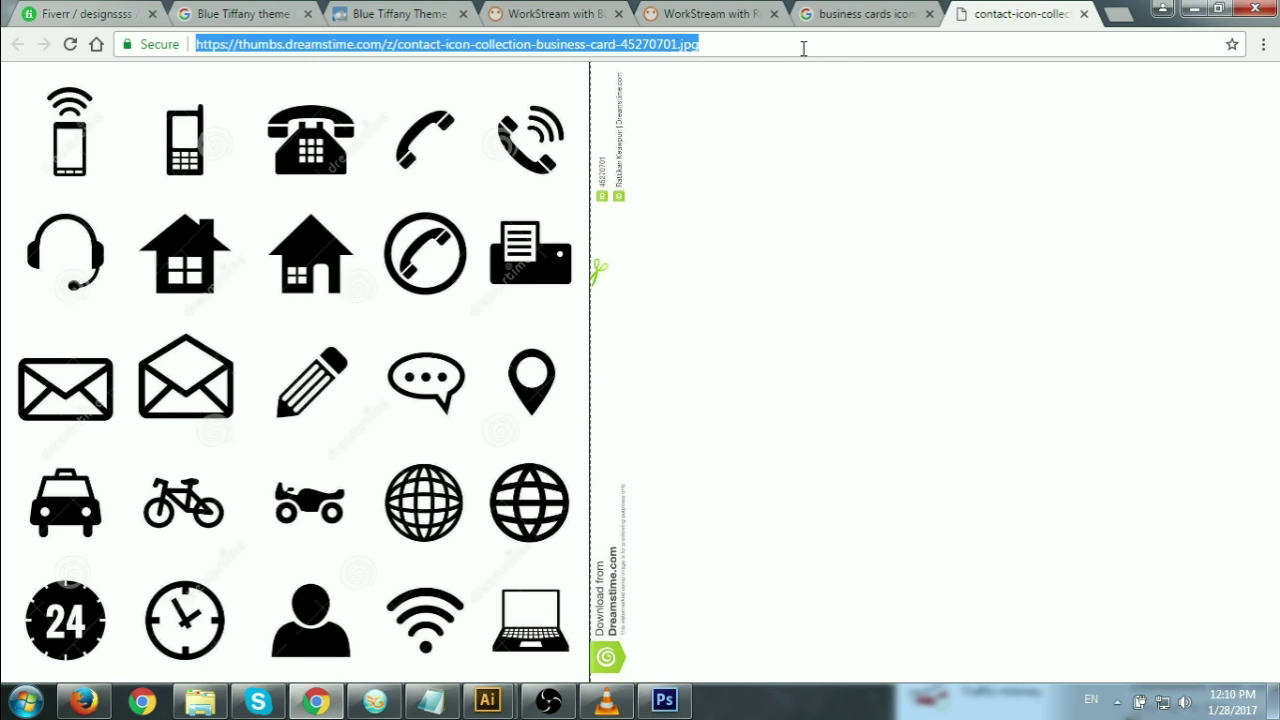
type("lgoo")
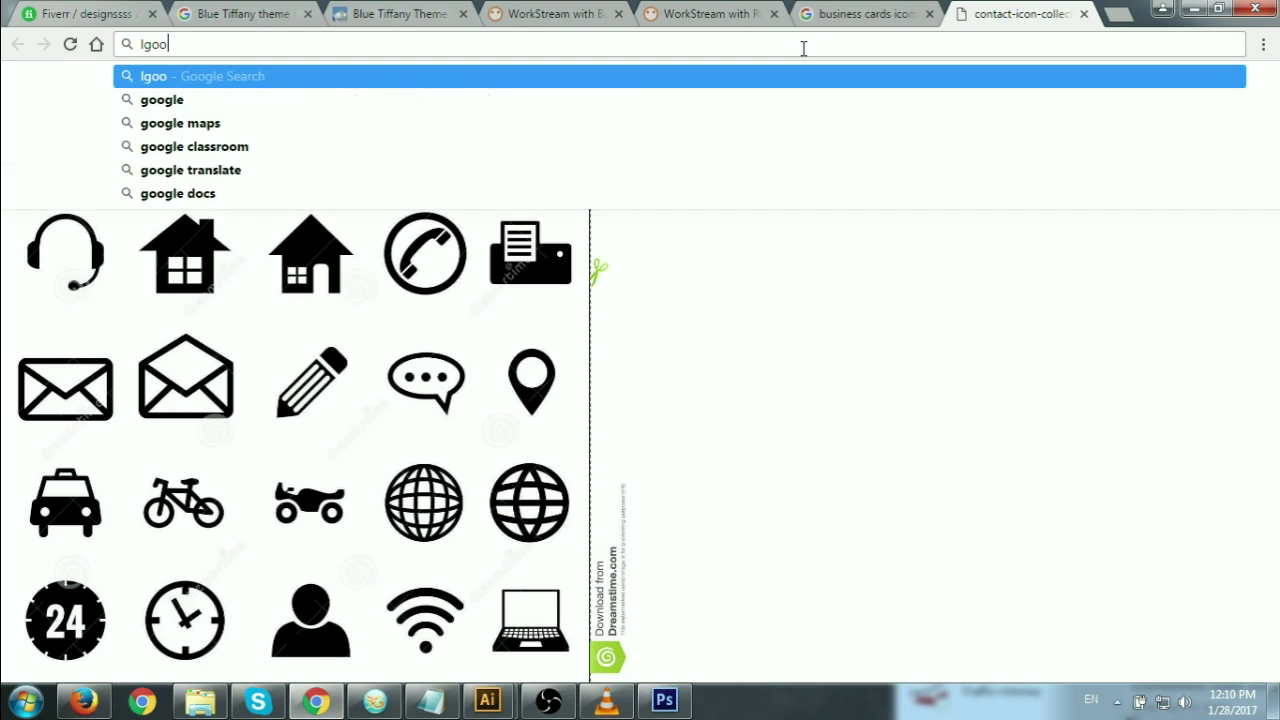
key("BackSpace")
key("BackSpace")
key("BackSpace")
type("ogo design")
key("Return")
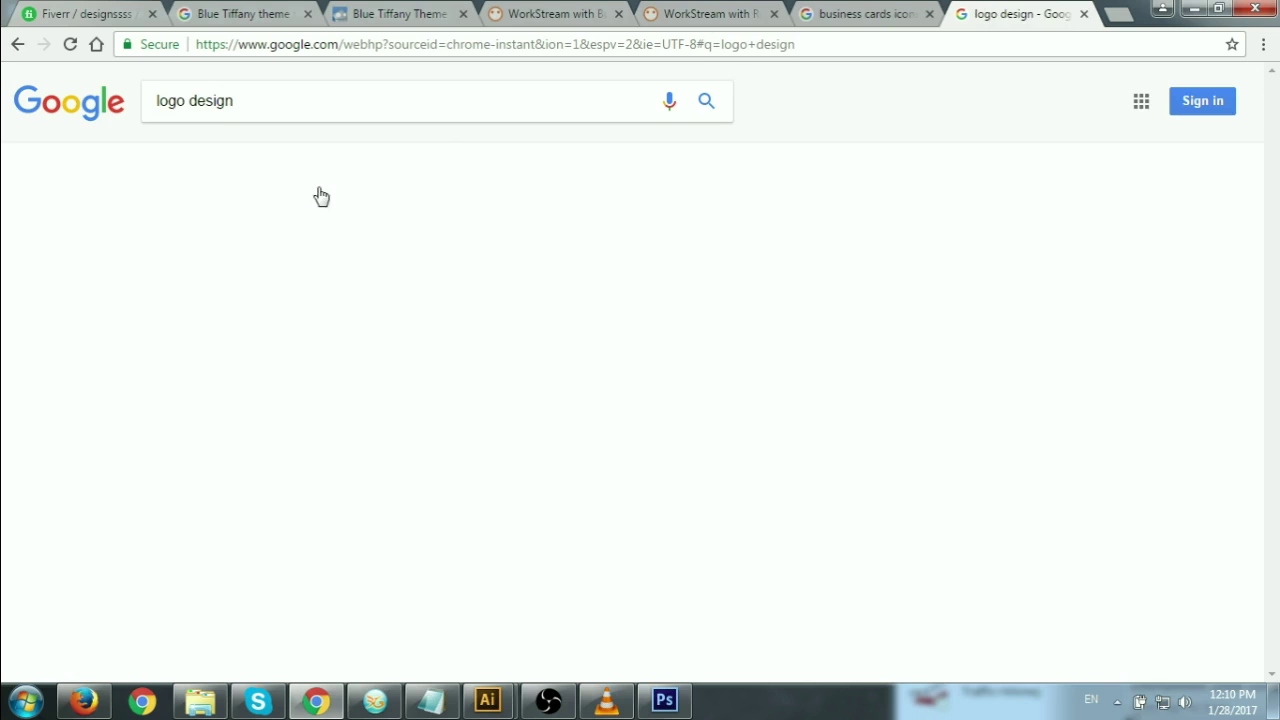
Copy the colourful hexagon logo from the image results and paste it onto the card.
left_click(221, 158)
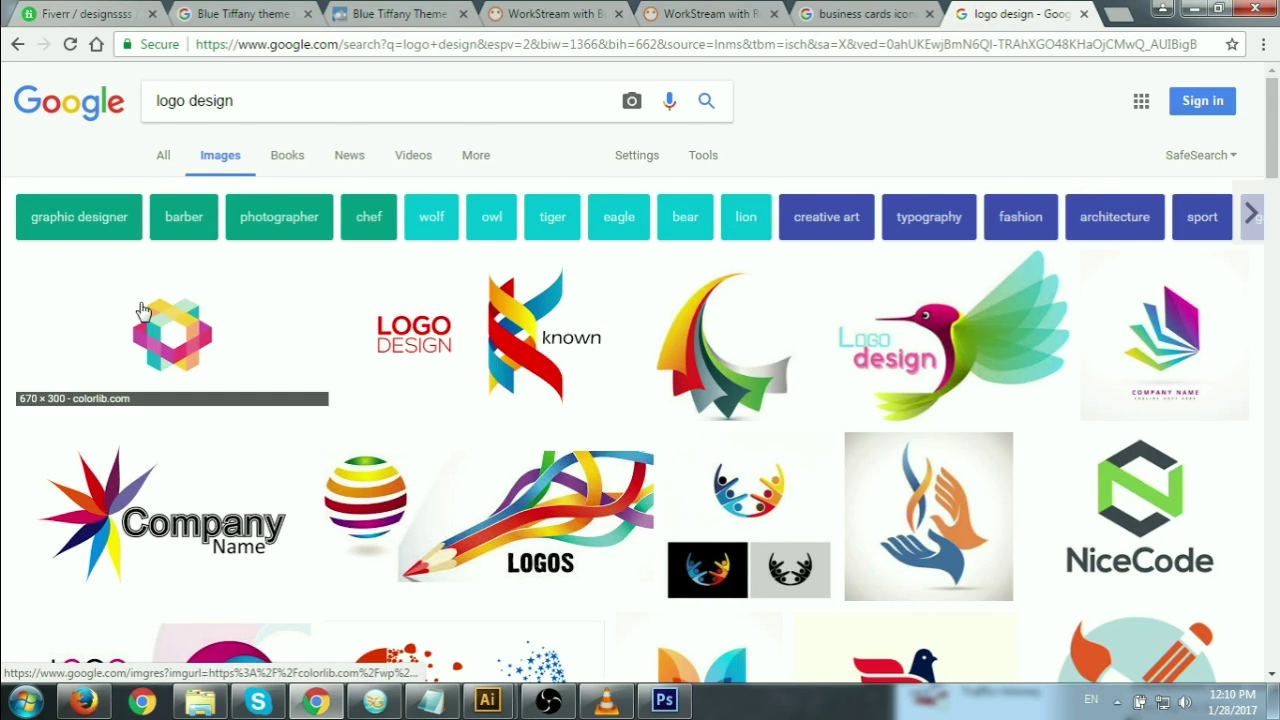
left_click(185, 330)
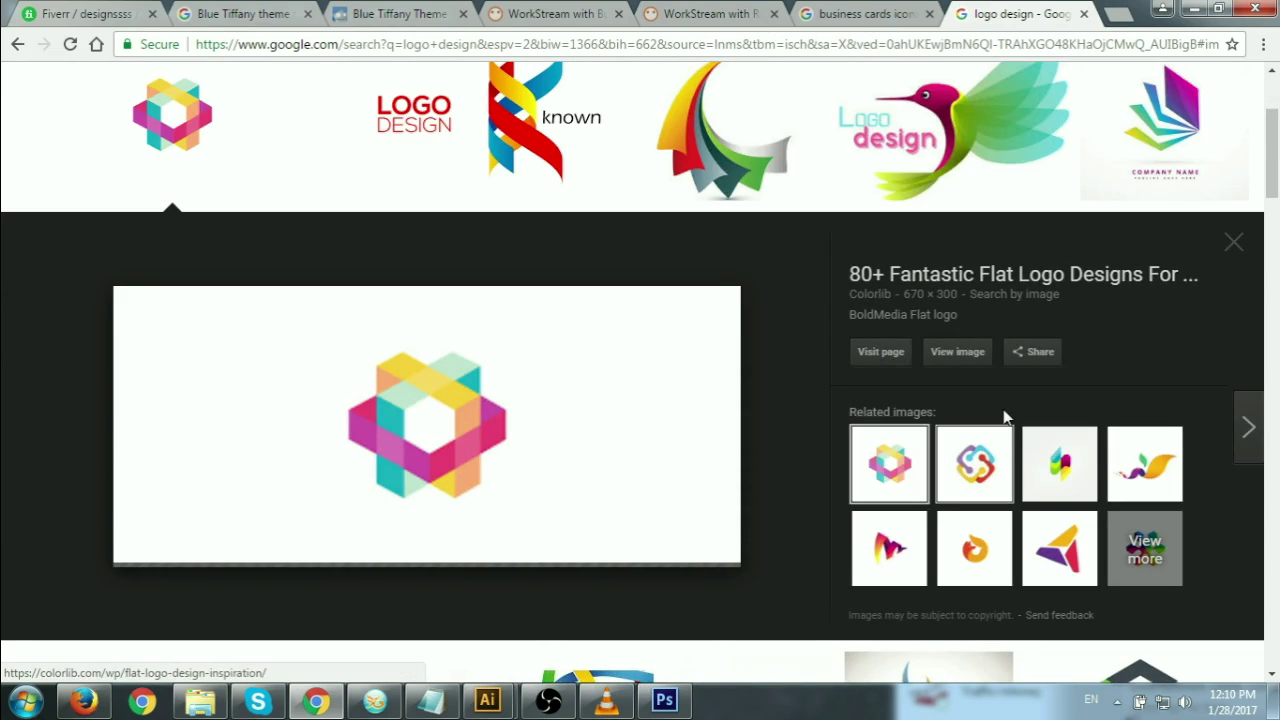
left_click(950, 366)
right_click(234, 203)
left_click(300, 262)
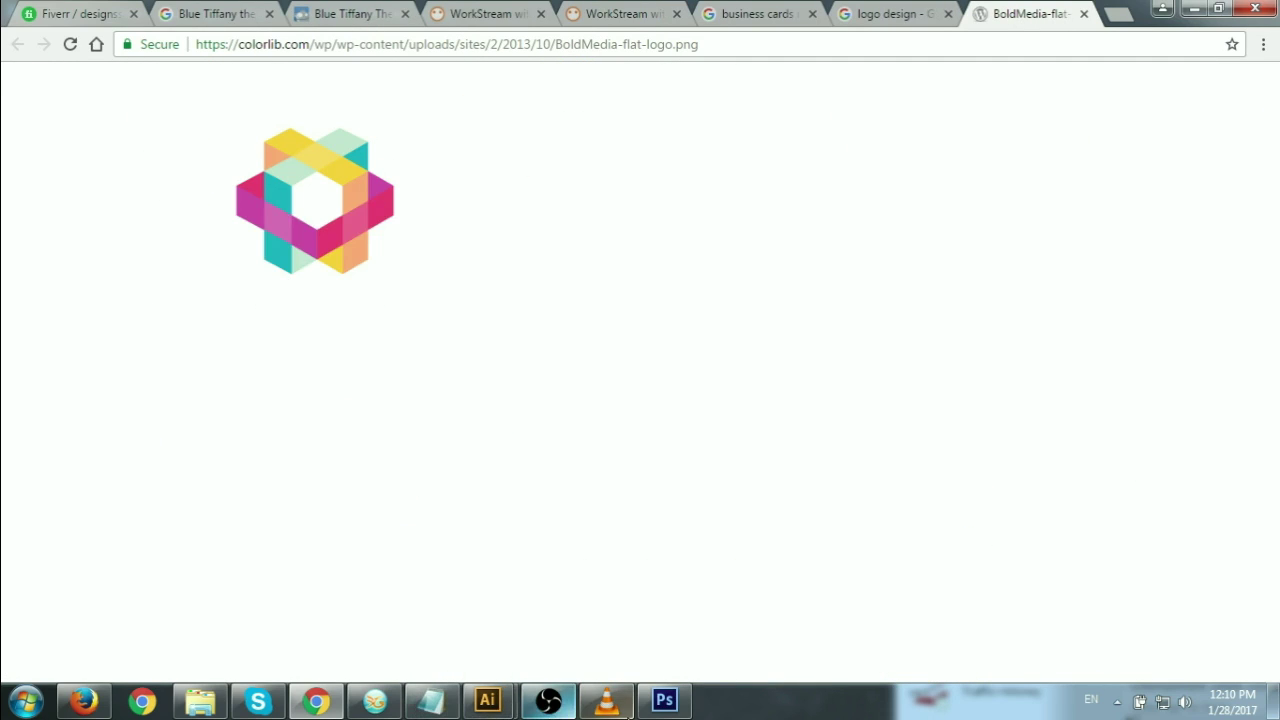
left_click(684, 706)
key("ctrl+v")
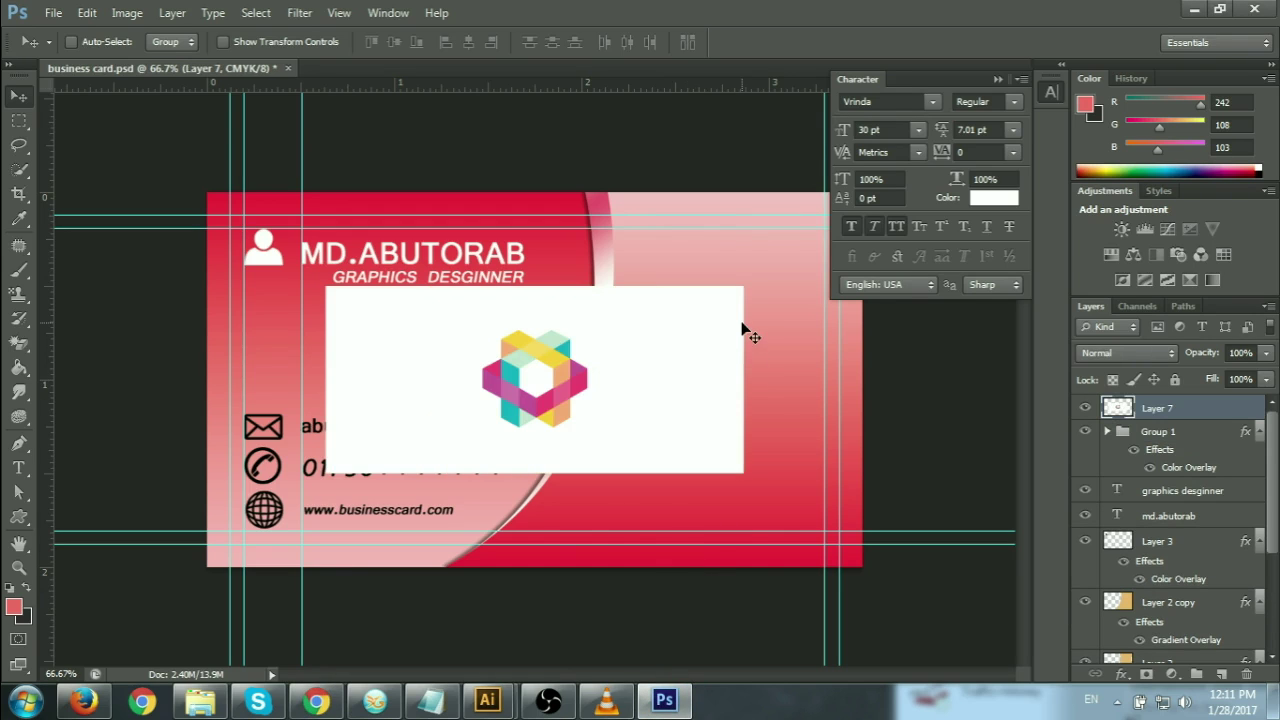
Erase the hexagon logo's white background and centre with the Magic Eraser Tool.
mouse_move(566, 394)
left_mouse_down()
mouse_move(703, 397)
mouse_move(580, 398)
left_mouse_up()
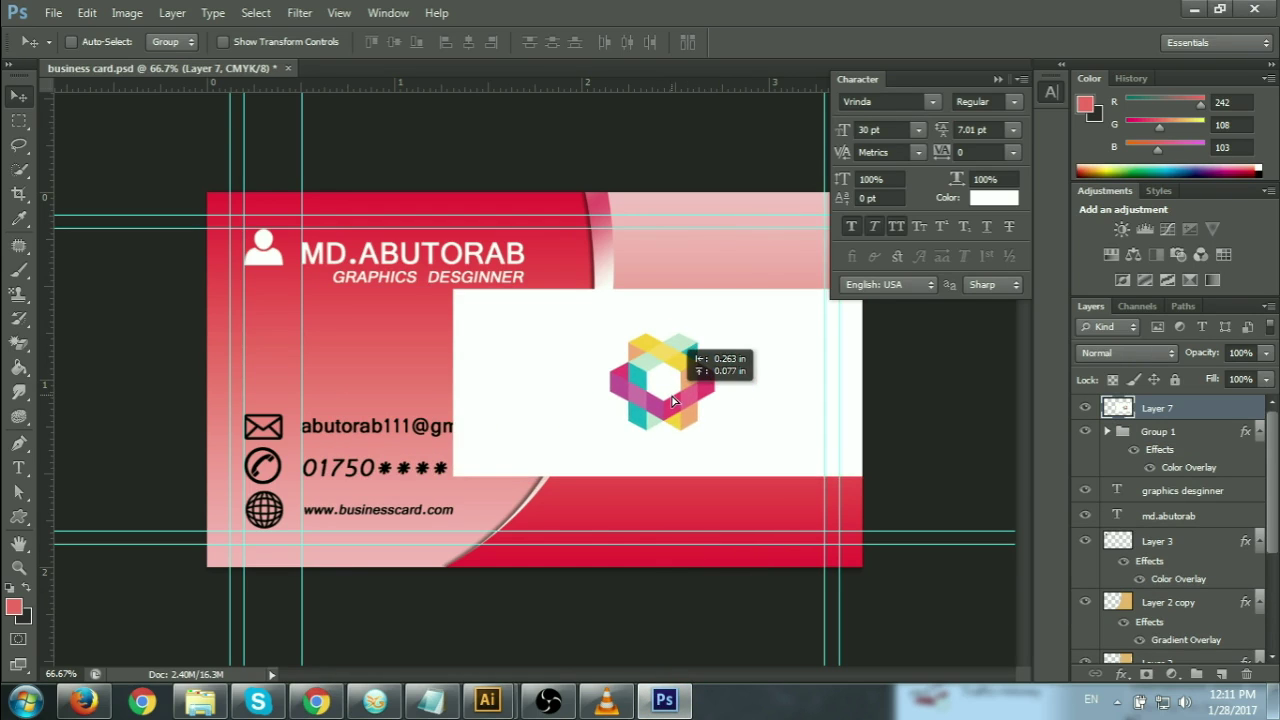
left_click(18, 345)
right_click(13, 347)
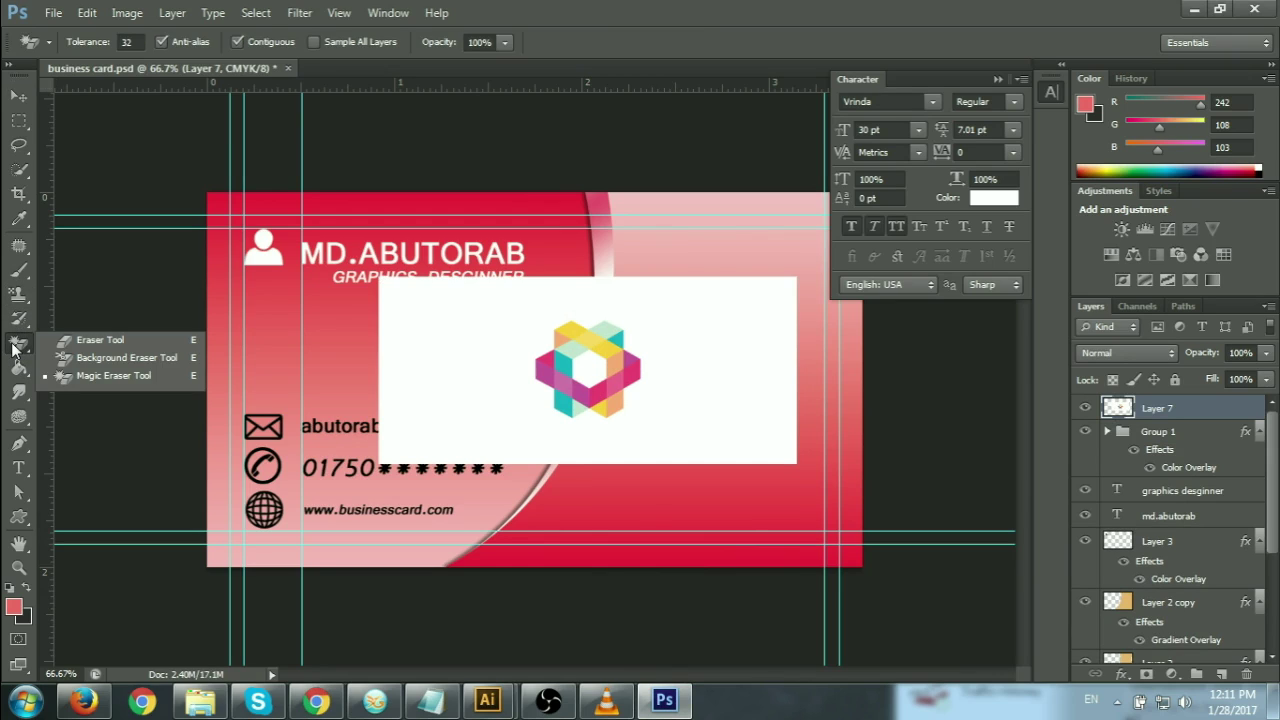
left_click(98, 377)
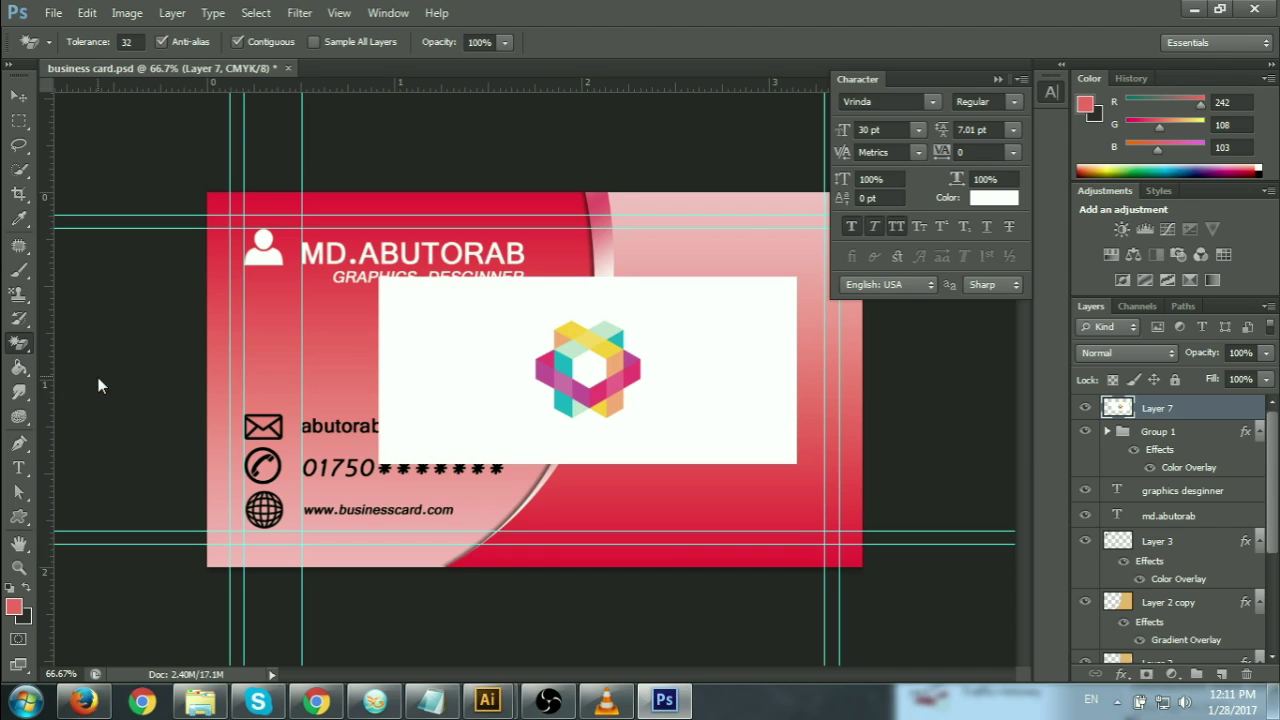
left_click(715, 378)
left_click(595, 370)
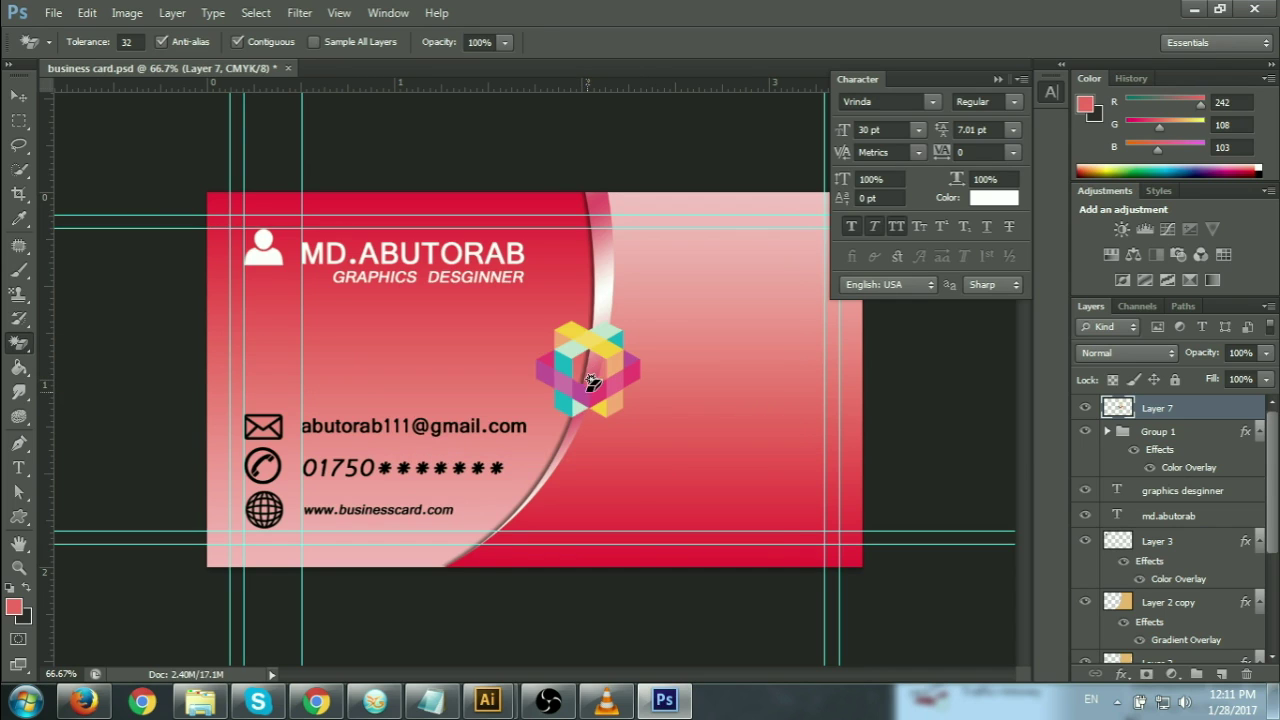
Shrink the logo to about two-thirds size and settle it near the card's bottom edge.
left_click(18, 96)
left_click_drag(636, 433, 712, 272)
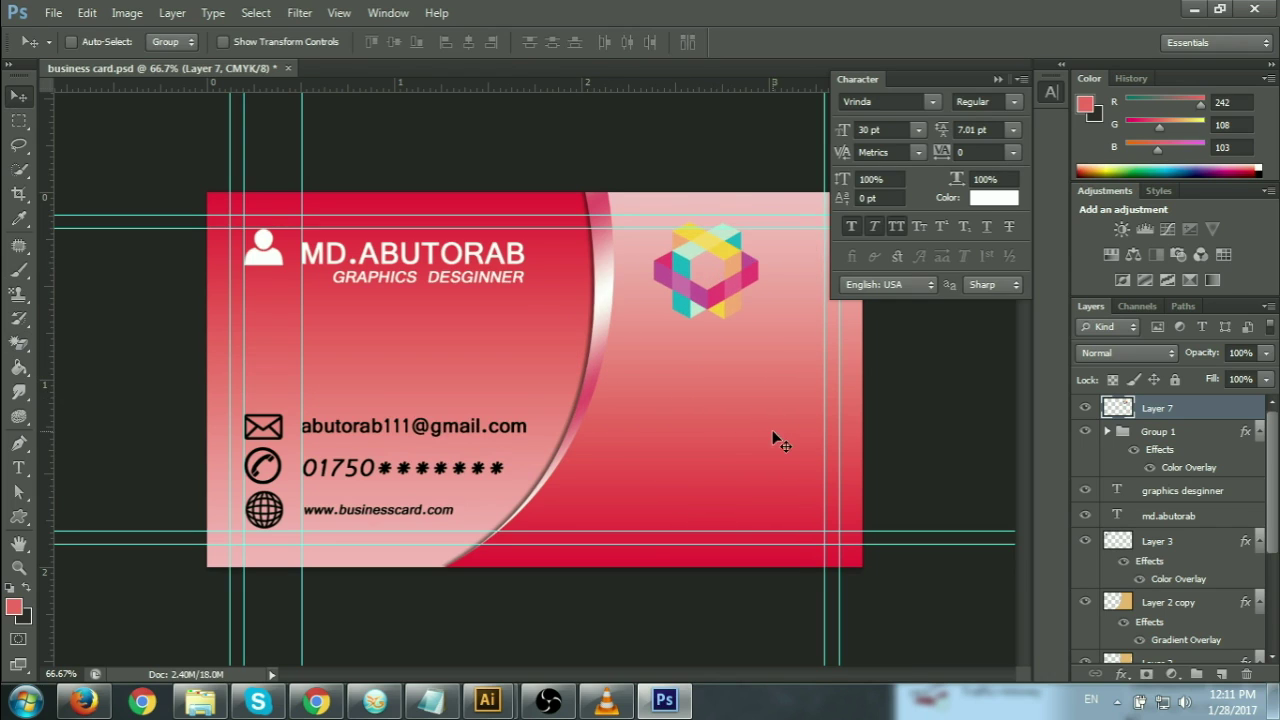
key("ctrl+t")
mouse_move(760, 321)
left_mouse_down()
mouse_move(742, 302)
mouse_move(612, 505)
left_mouse_up()
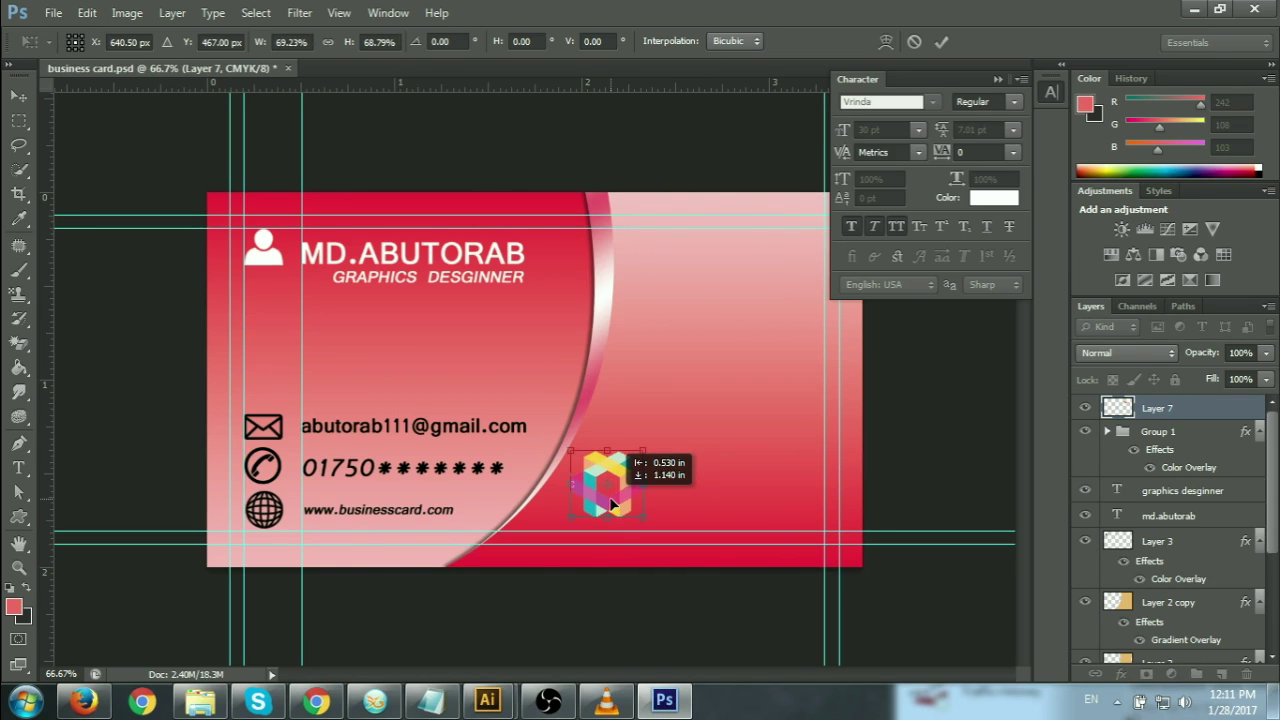
left_click_drag(614, 503, 647, 510)
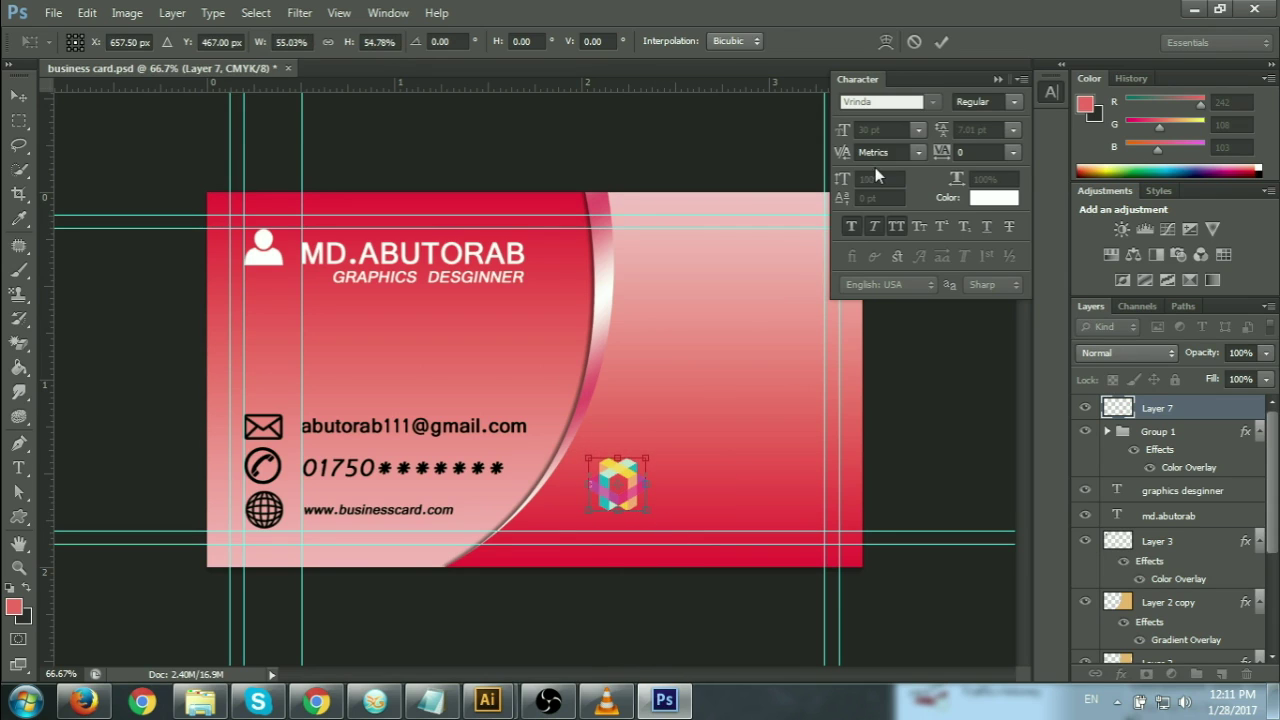
left_click(941, 43)
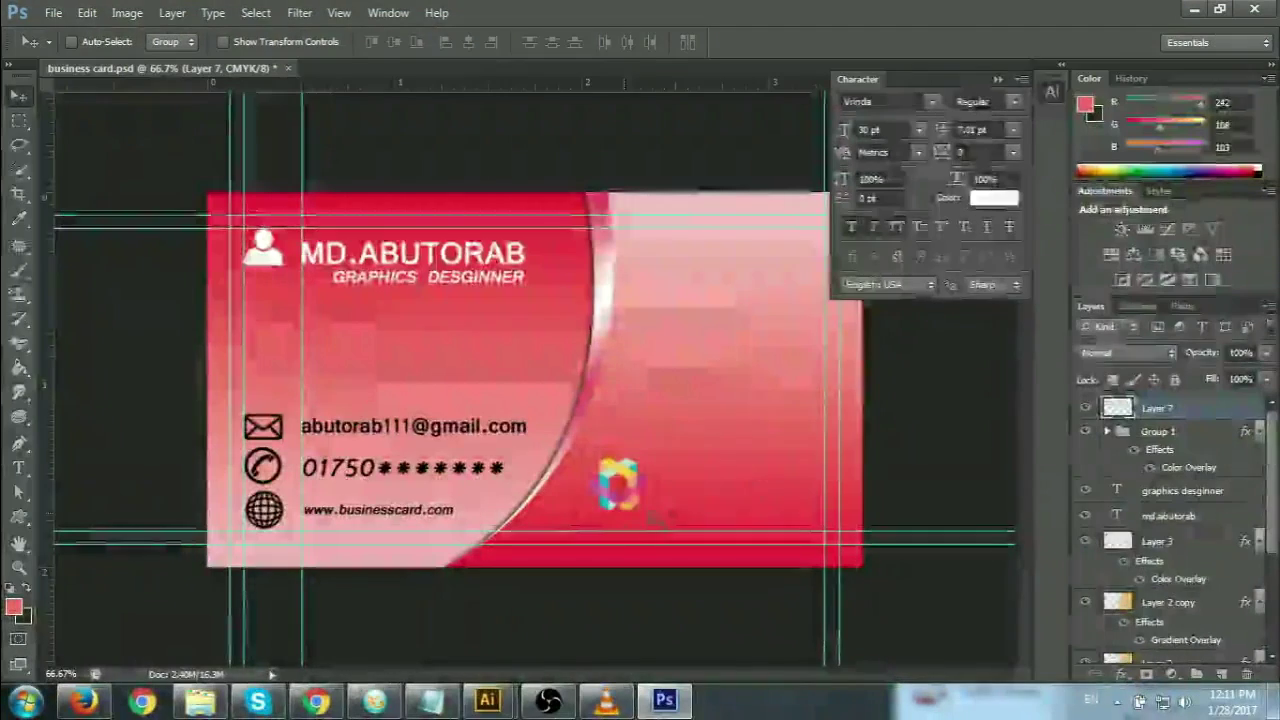
left_click_drag(618, 492, 601, 490)
mouse_move(648, 534)
left_mouse_down()
mouse_move(695, 274)
mouse_move(596, 510)
left_mouse_up()
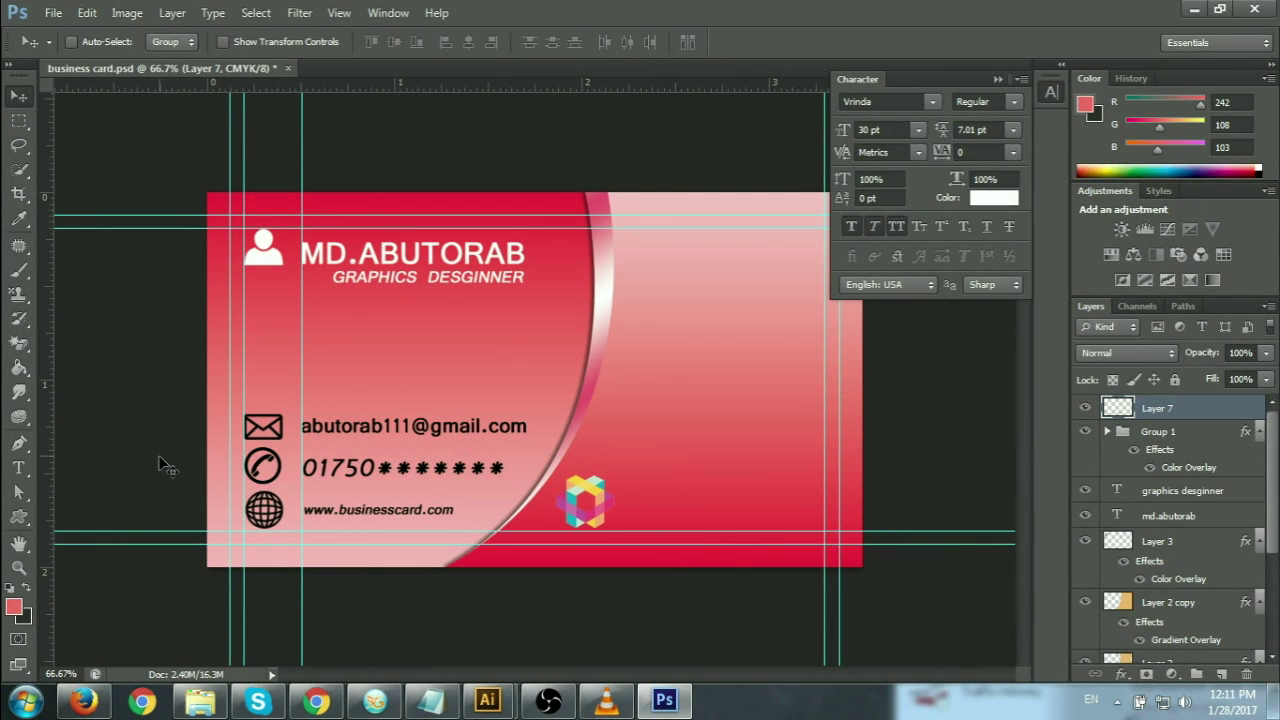
left_click(18, 467)
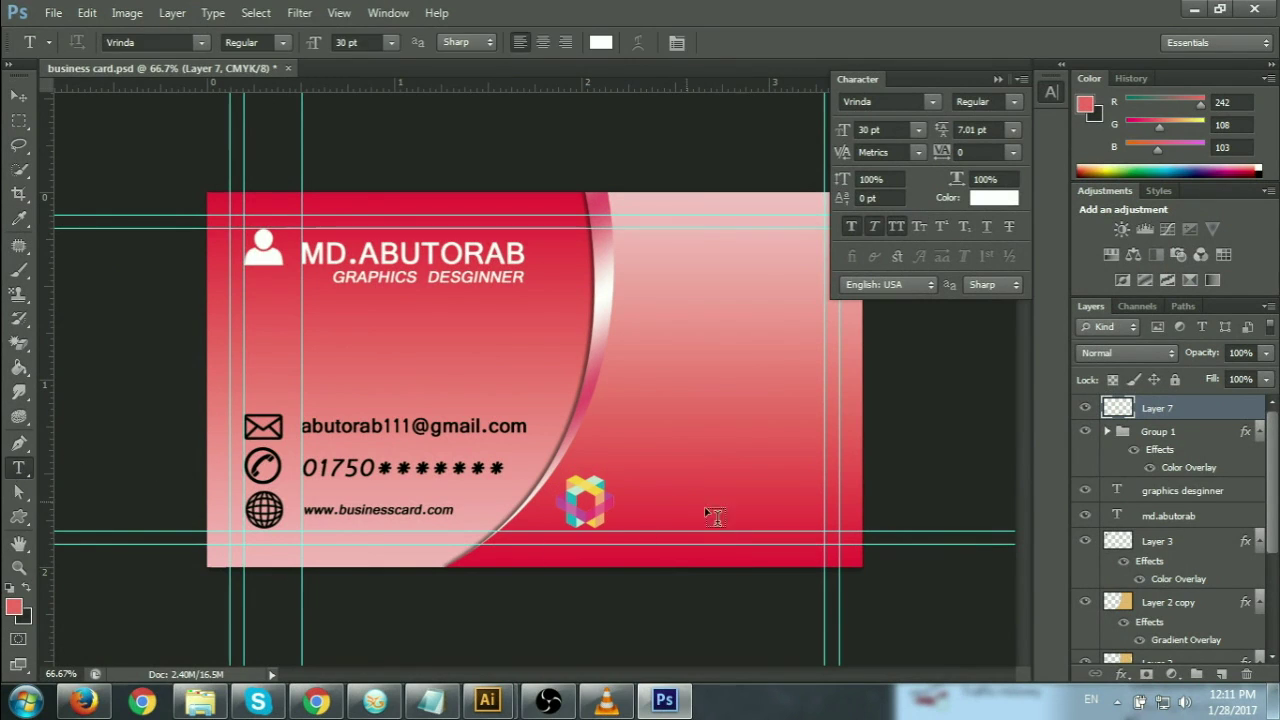
Type COMPANY beside the logo and shrink it to about 60%.
left_click(633, 465)
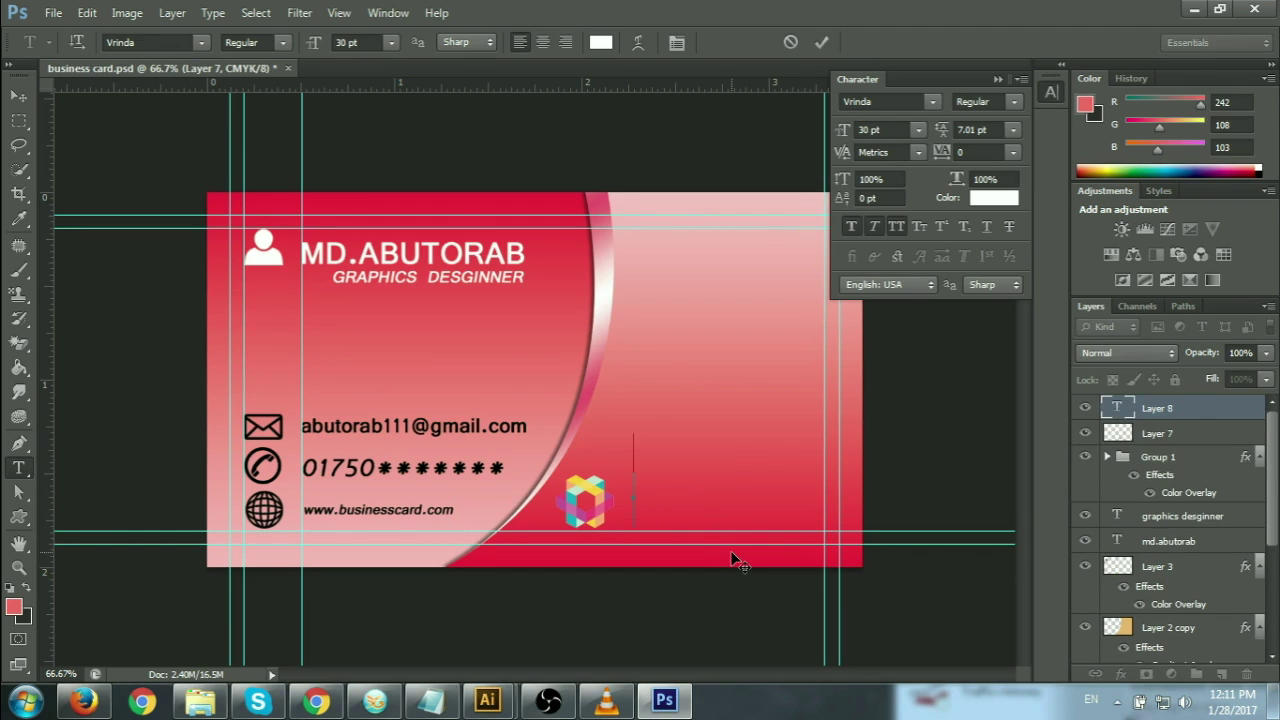
type("CO")
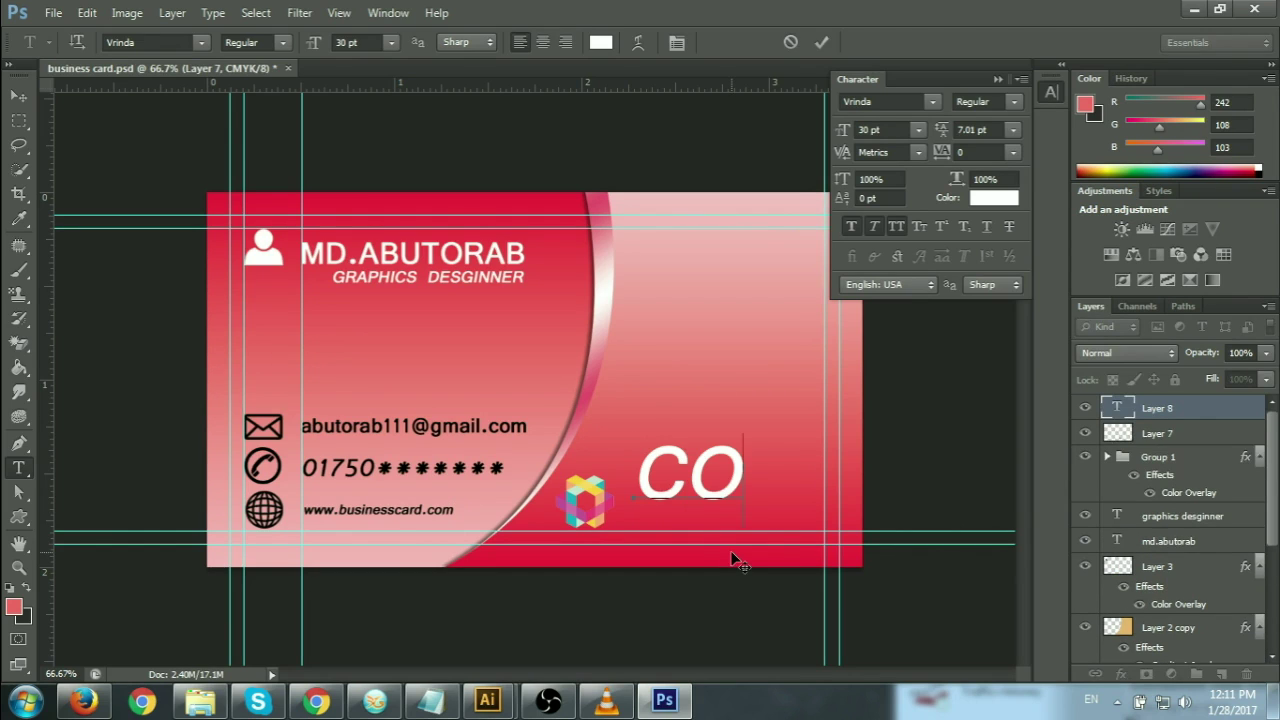
type("MPA")
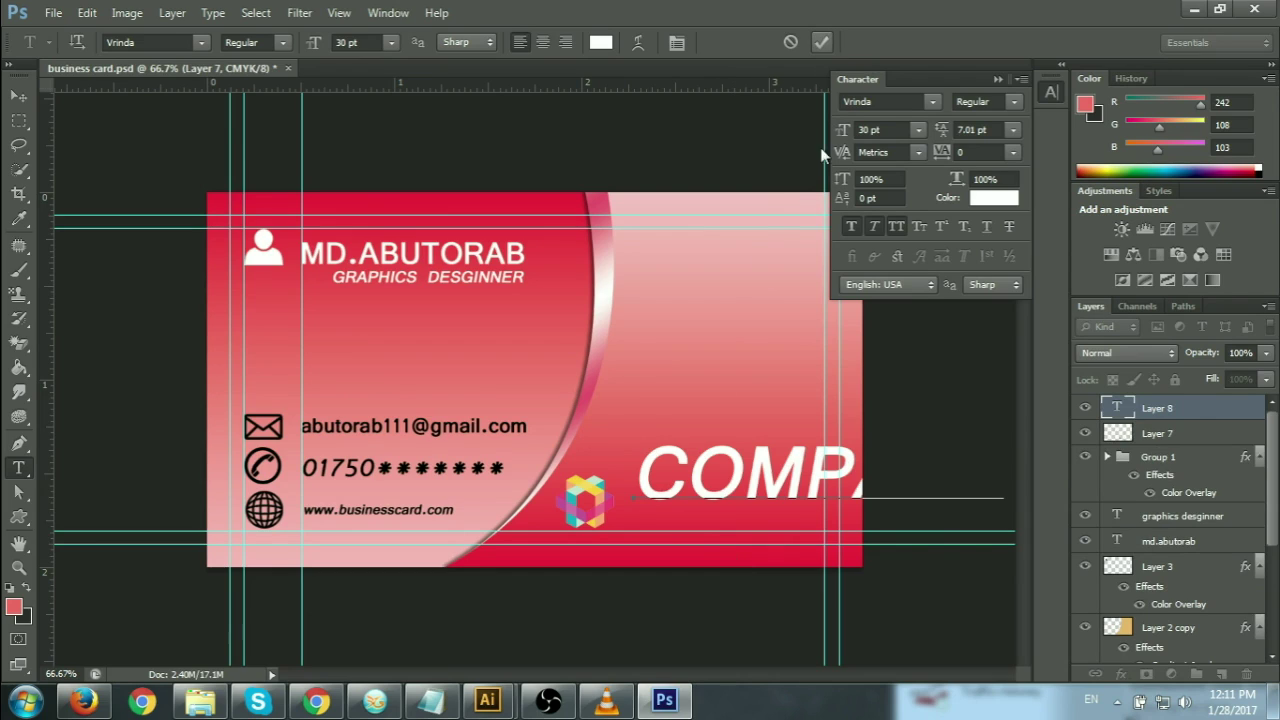
key("ctrl+Return")
key("ctrl+t")
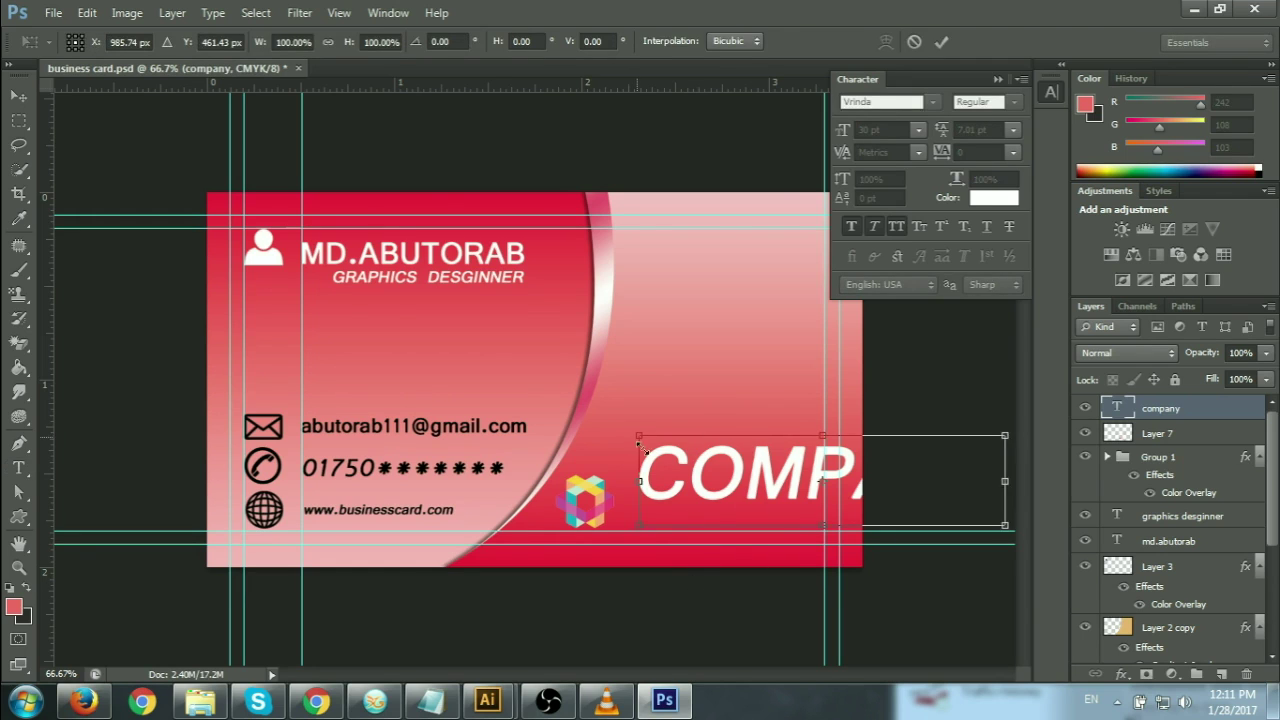
left_click_drag(639, 437, 708, 453)
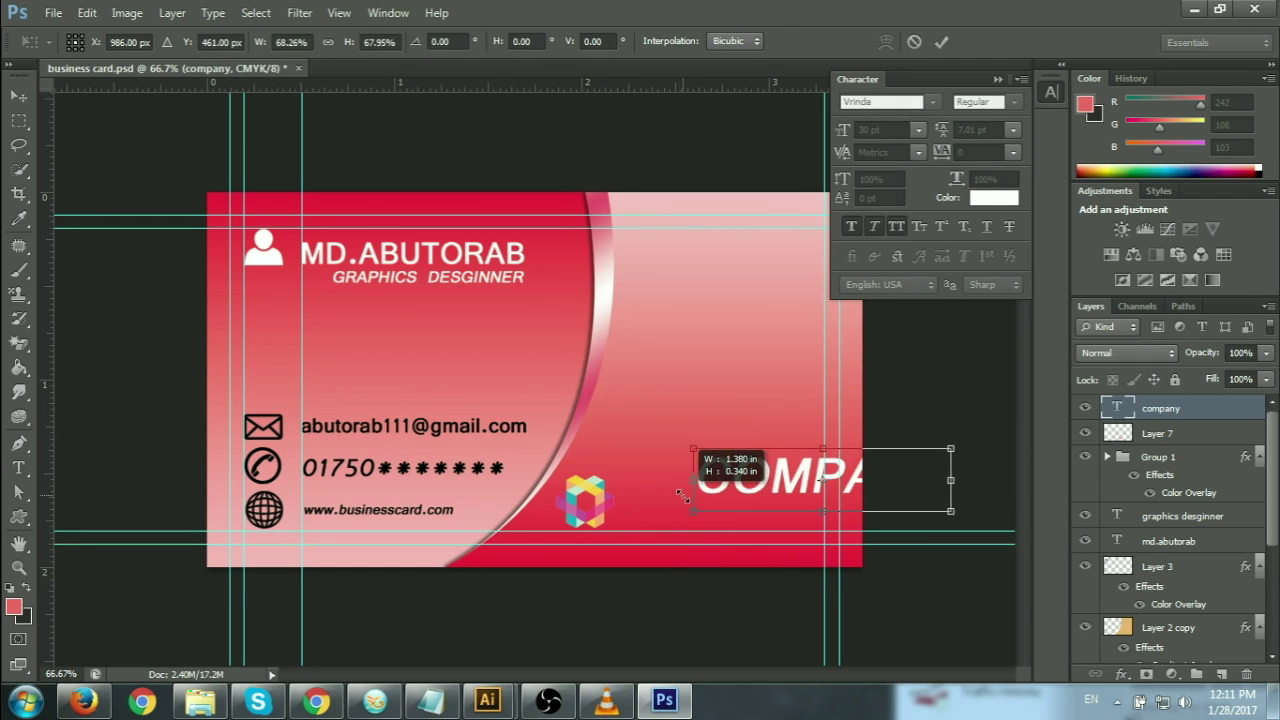
left_click(940, 42)
Move and rescale the COMPANY text to fit snugly beside the logo.
key("v")
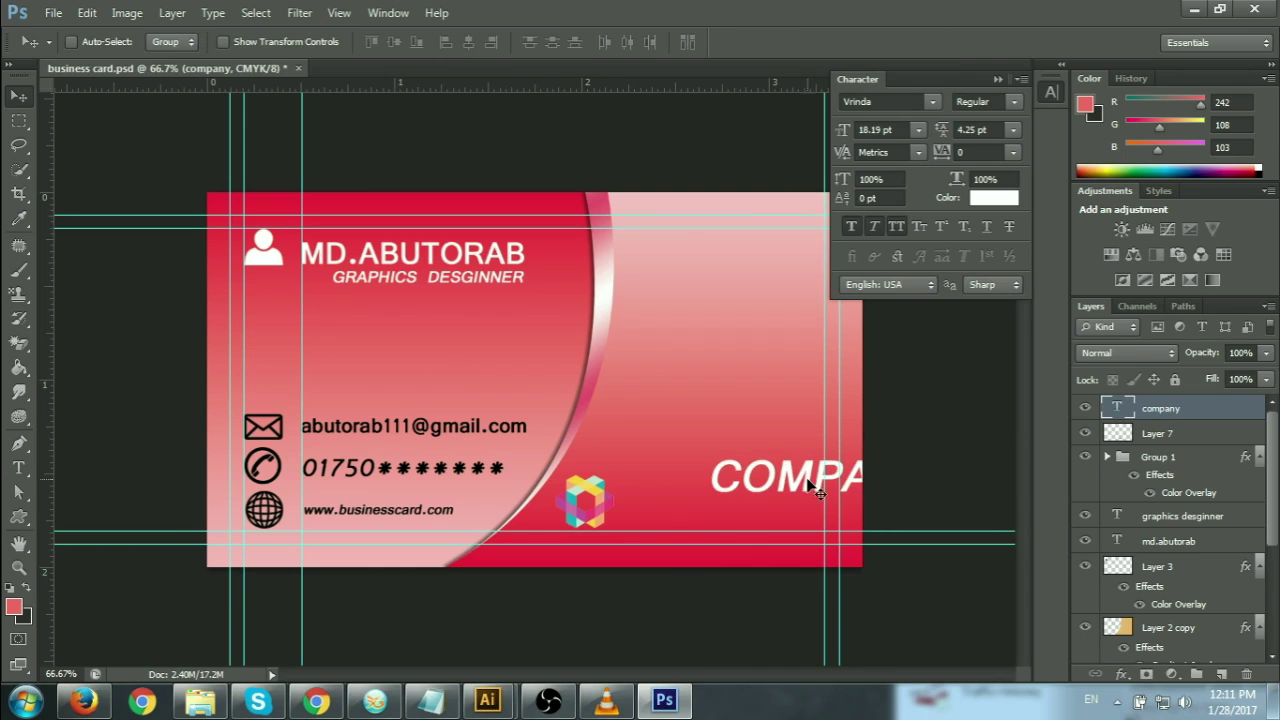
left_click_drag(812, 487, 705, 512)
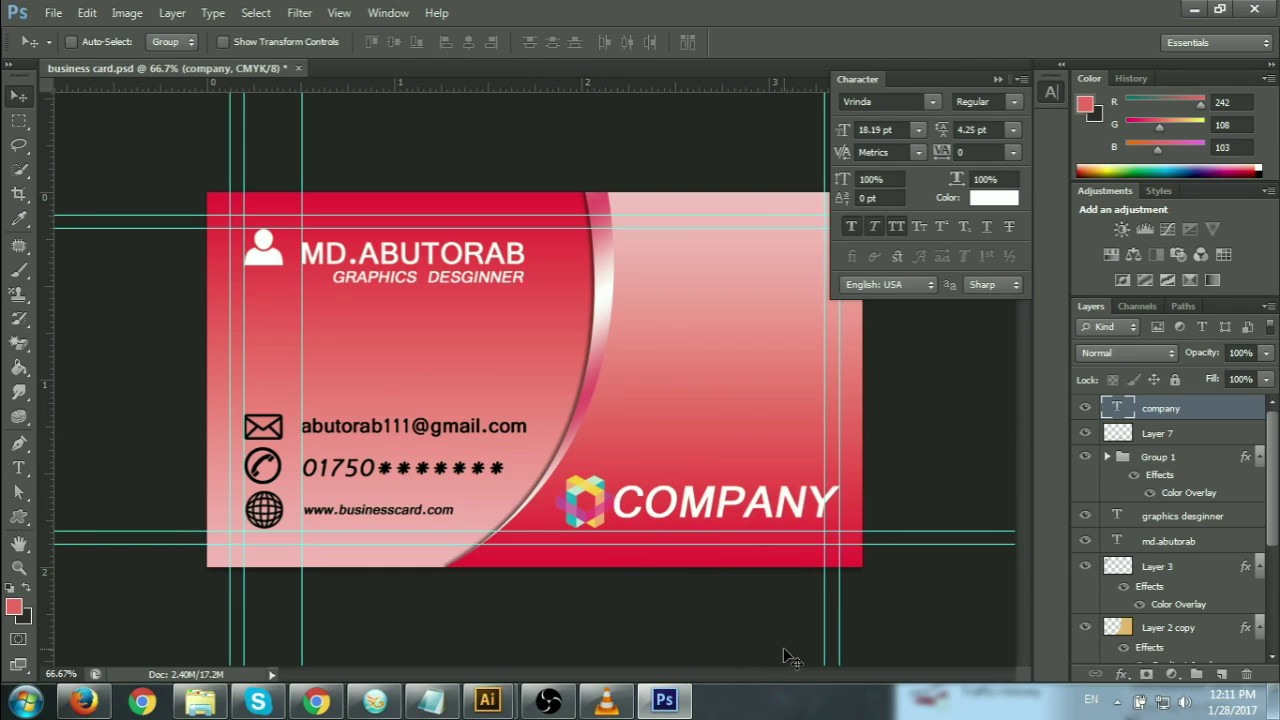
key("ctrl+t")
left_click_drag(769, 526, 798, 540)
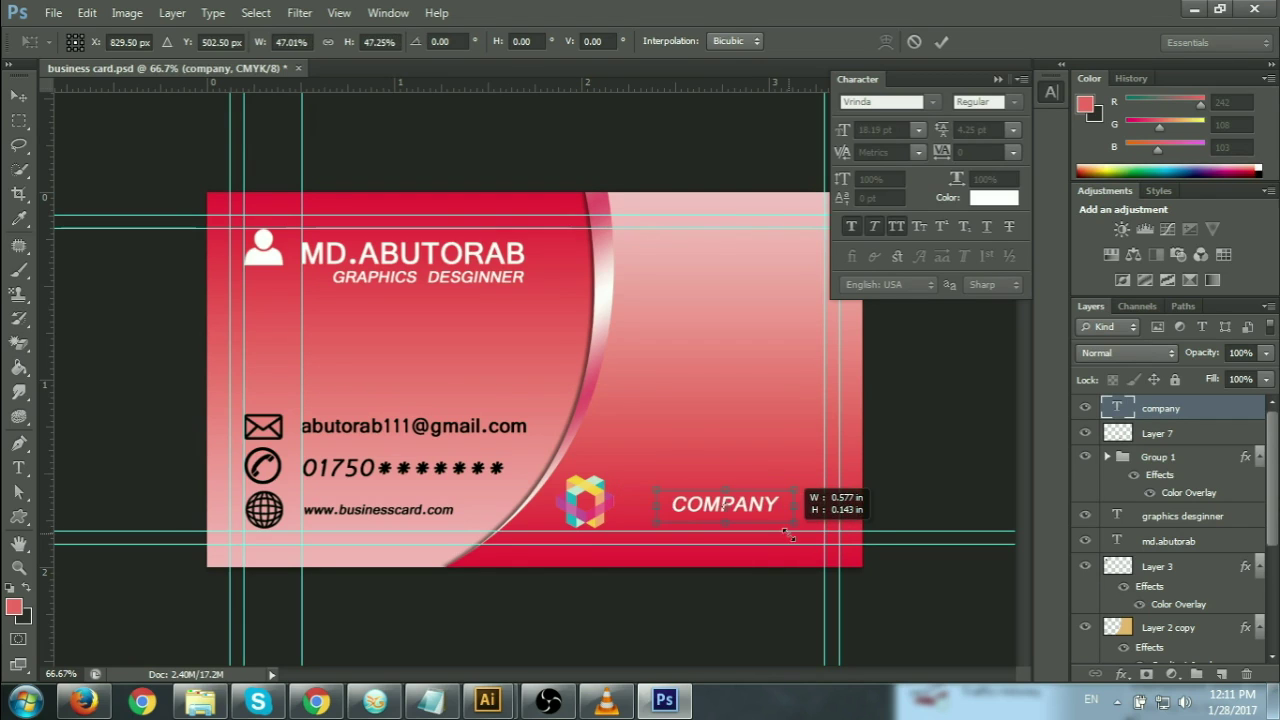
left_click(940, 42)
left_click_drag(777, 531, 745, 525)
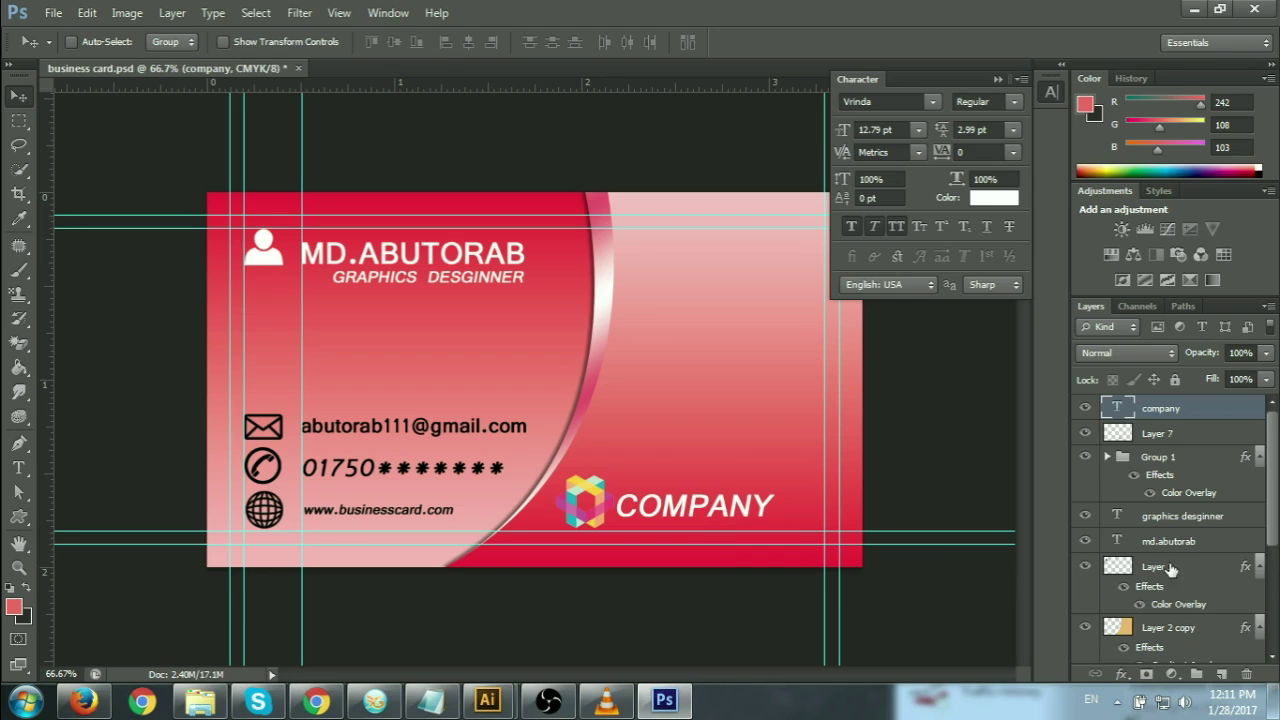
Shift the logo and COMPANY text together toward the lower right.
left_click(1168, 433, "shift")
left_click_drag(734, 520, 784, 514)
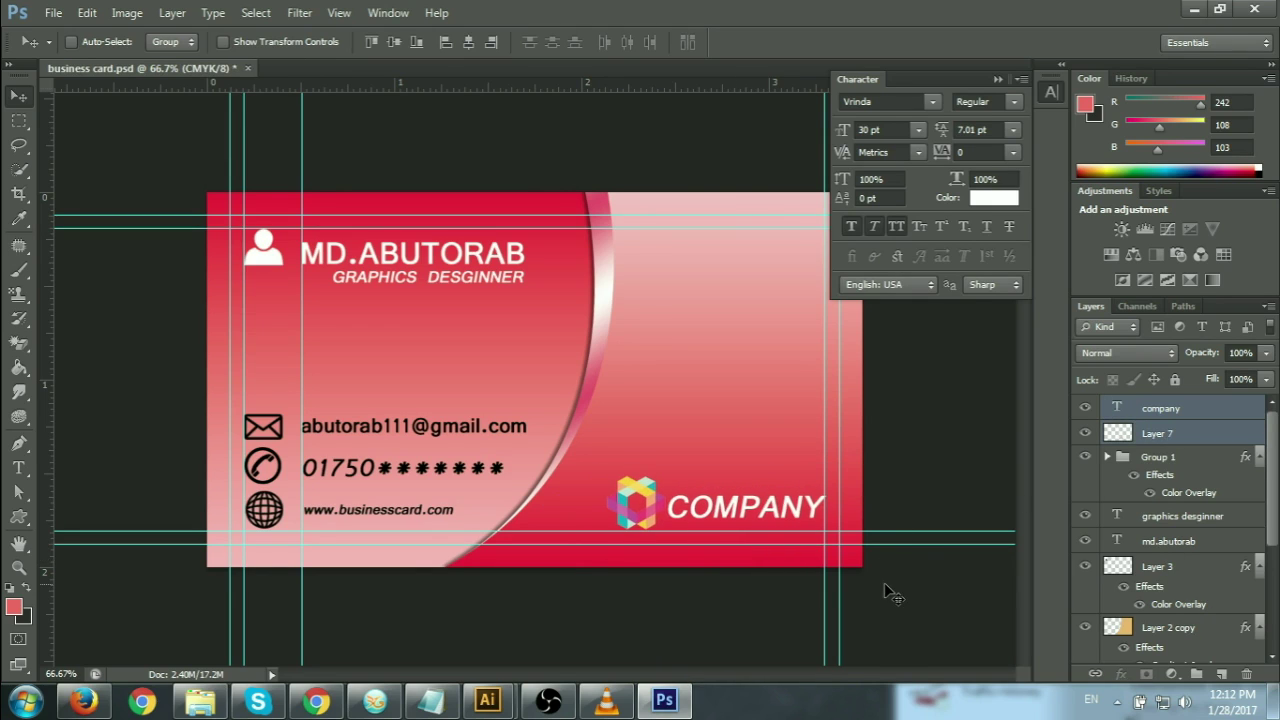
key("Down")
key("Down")
key("Down")
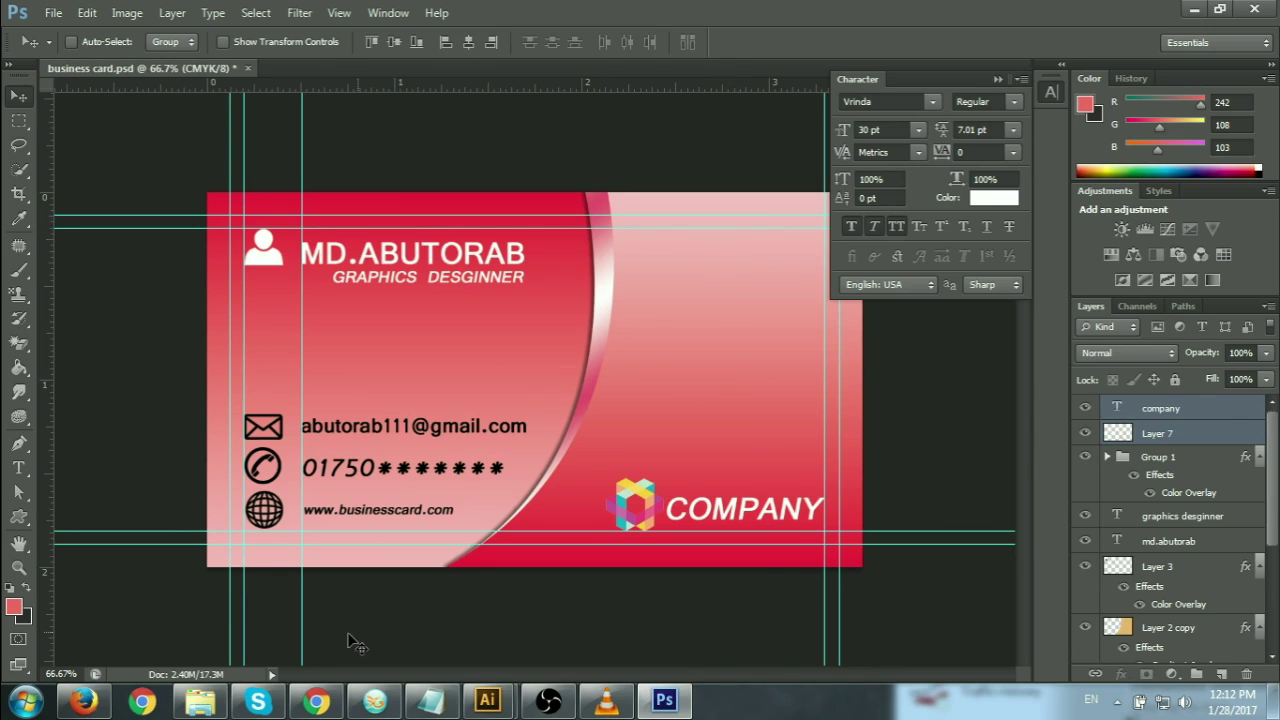
left_click(318, 705)
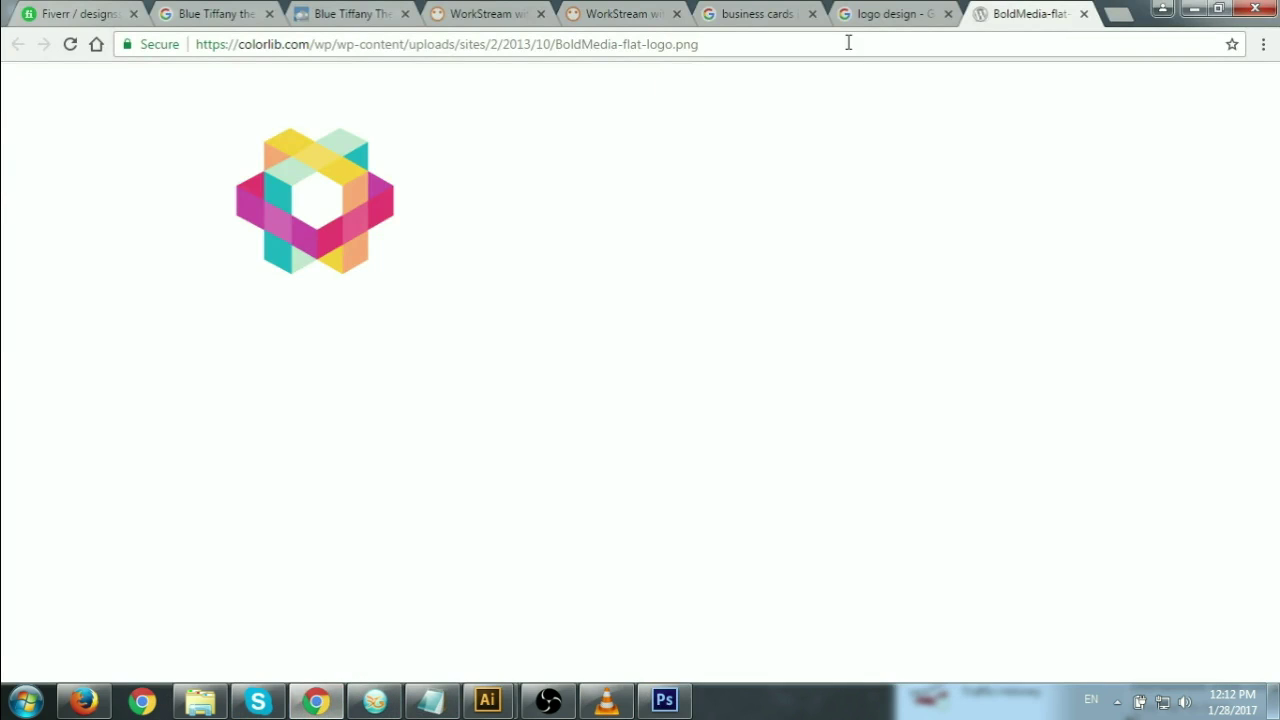
Find the orange-and-blue leaf logo in the image results and open it full size.
left_click(889, 14)
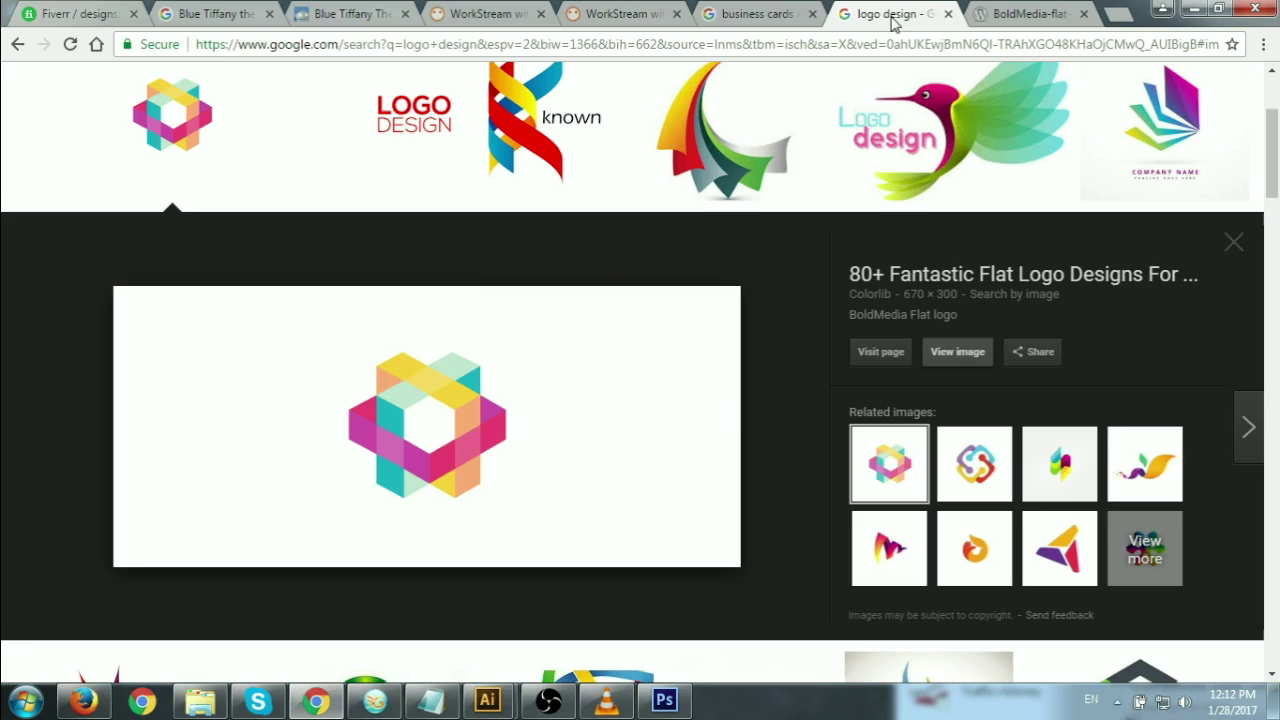
scroll(912, 498, "down", 2)
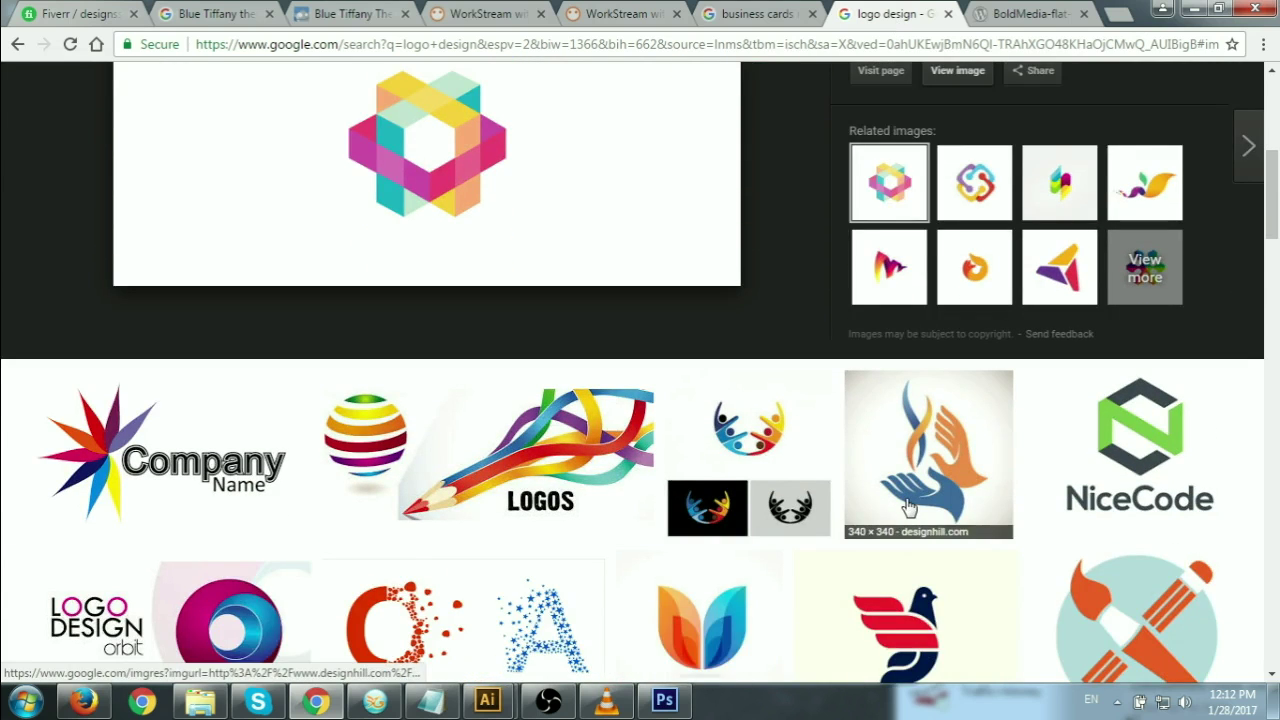
scroll(910, 490, "down", 2)
scroll(905, 470, "down", 2)
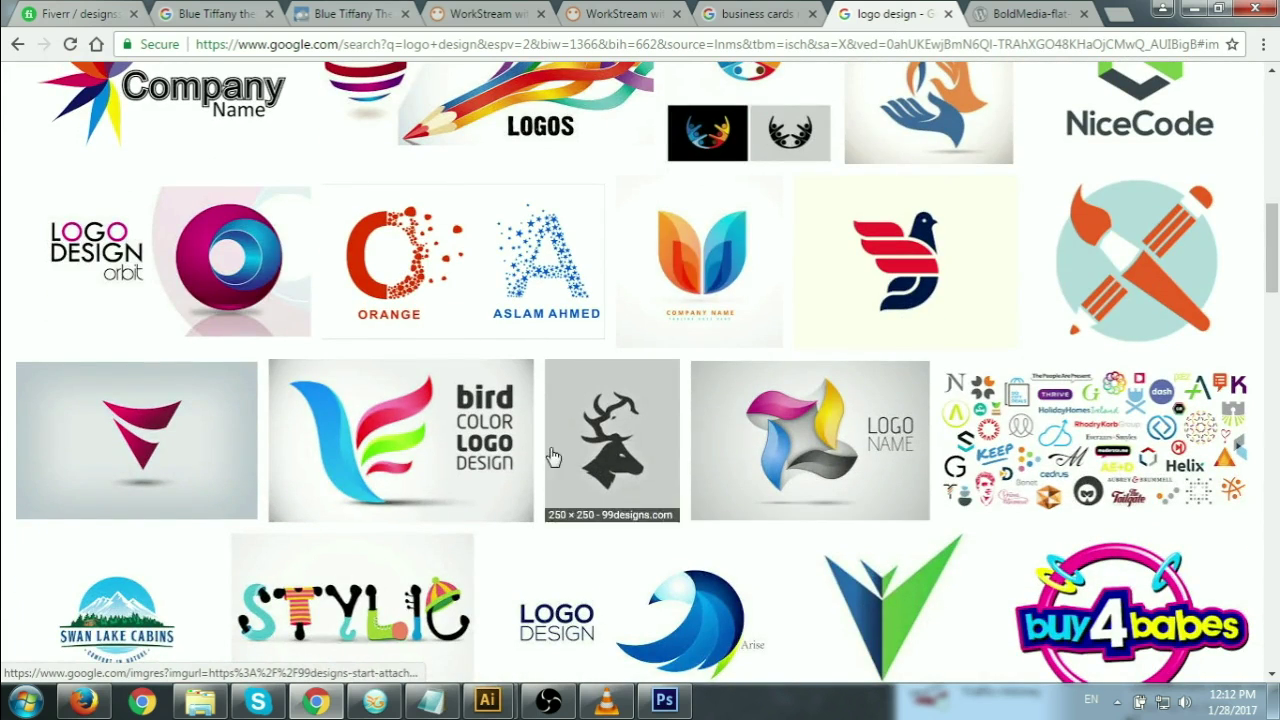
left_click(733, 283)
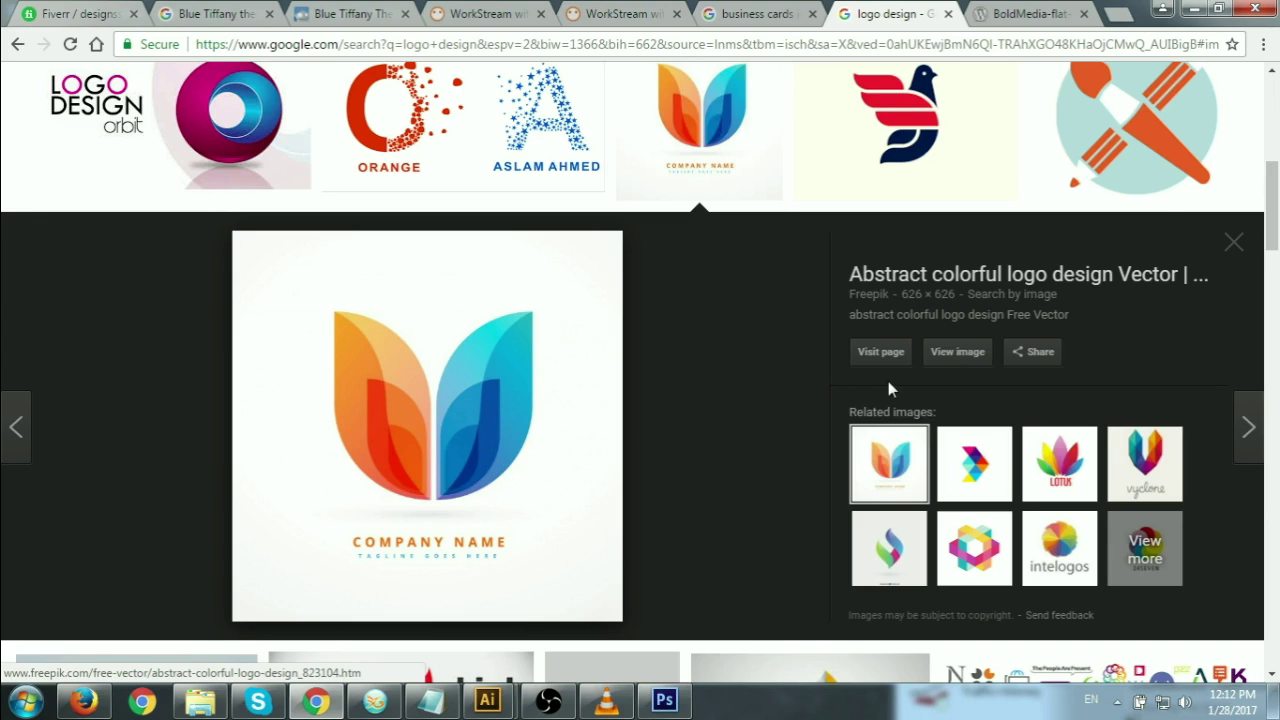
left_click(956, 352)
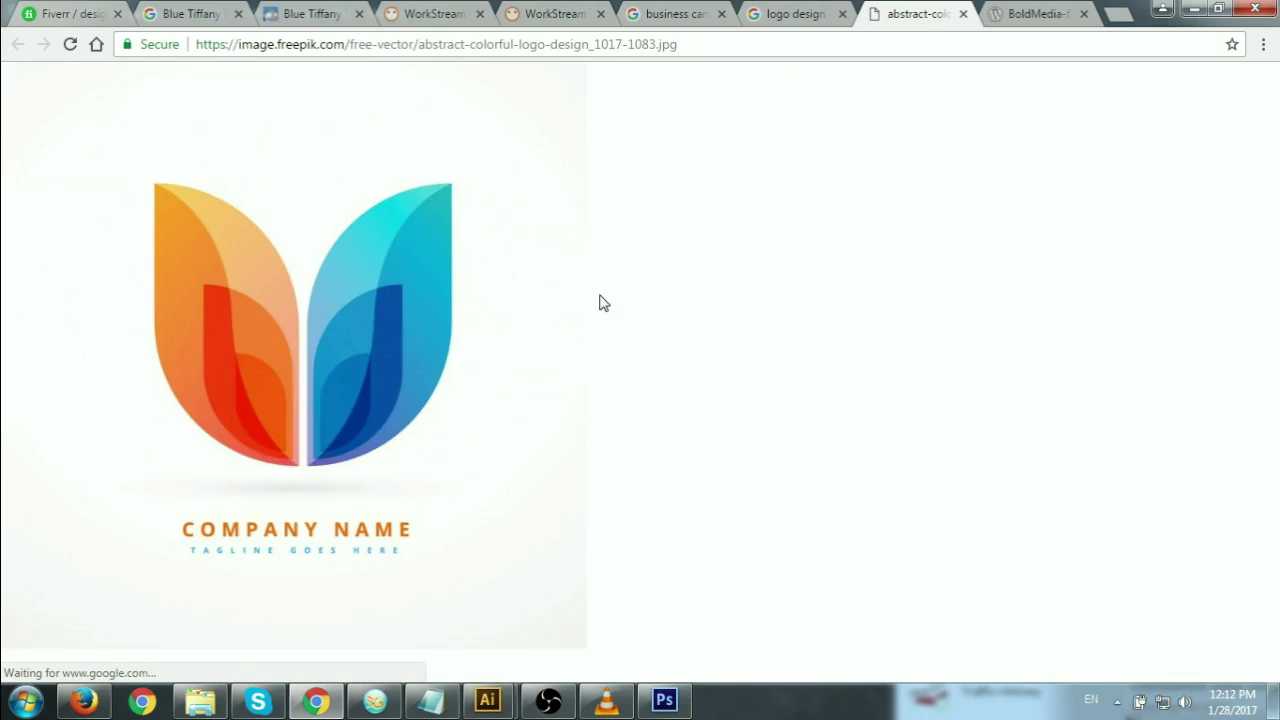
Copy the leaf logo image and return to the Photoshop business card.
right_click(436, 300)
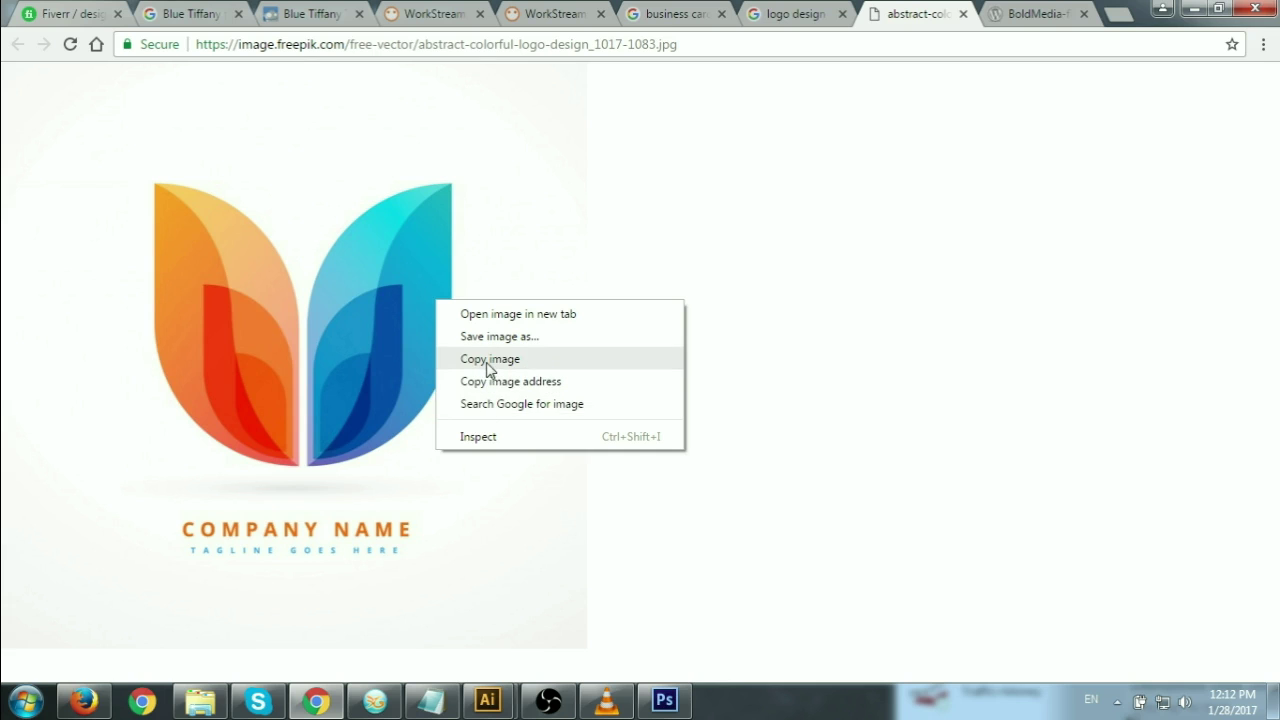
left_click(488, 359)
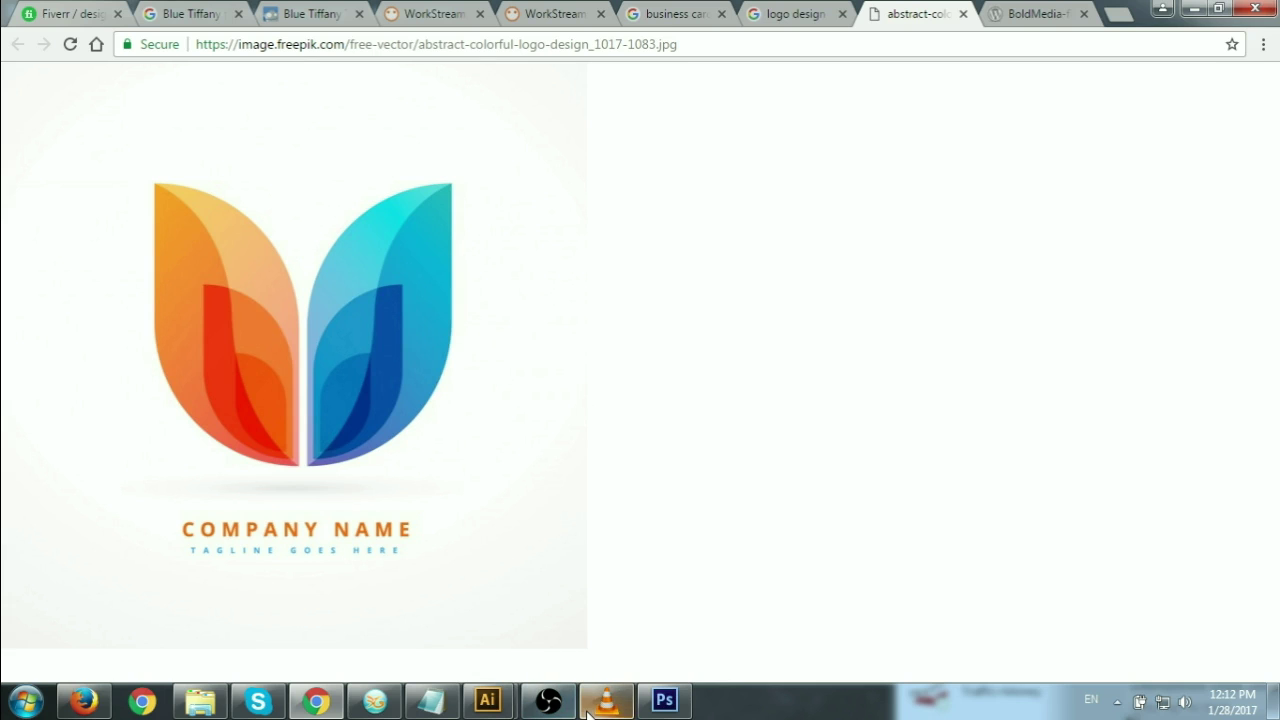
left_click(547, 707)
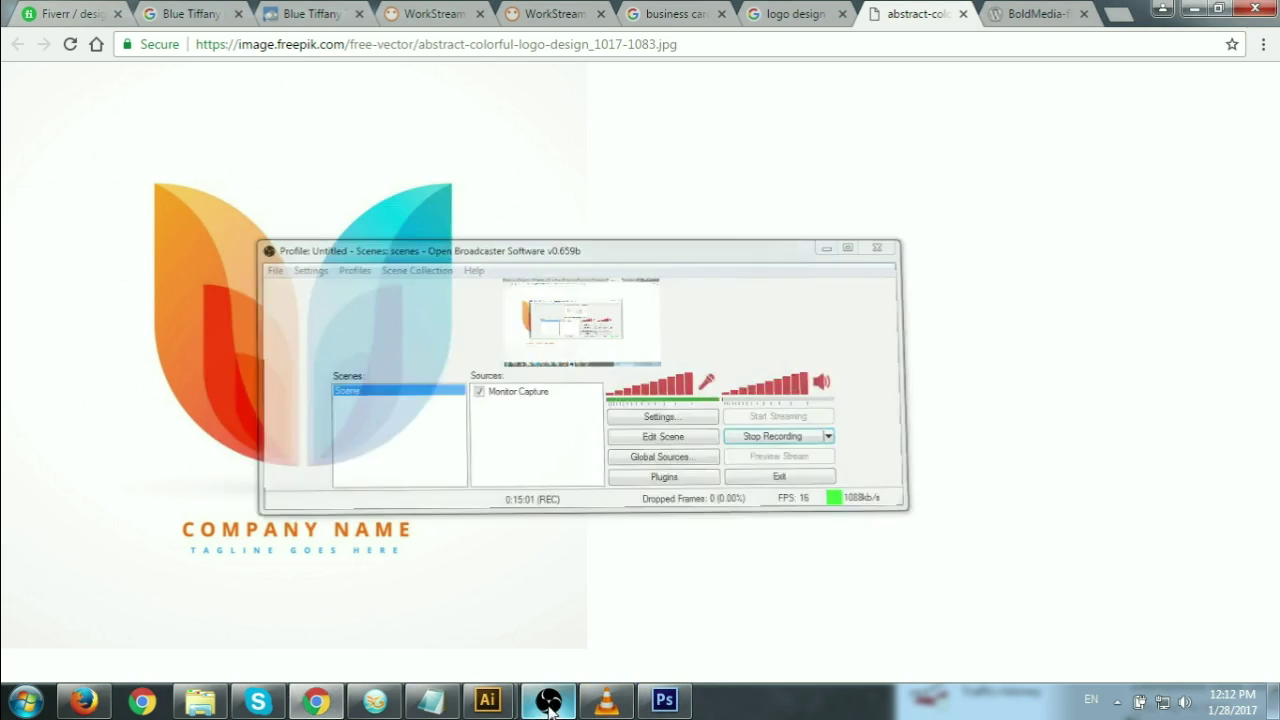
left_click(547, 707)
left_click(664, 700)
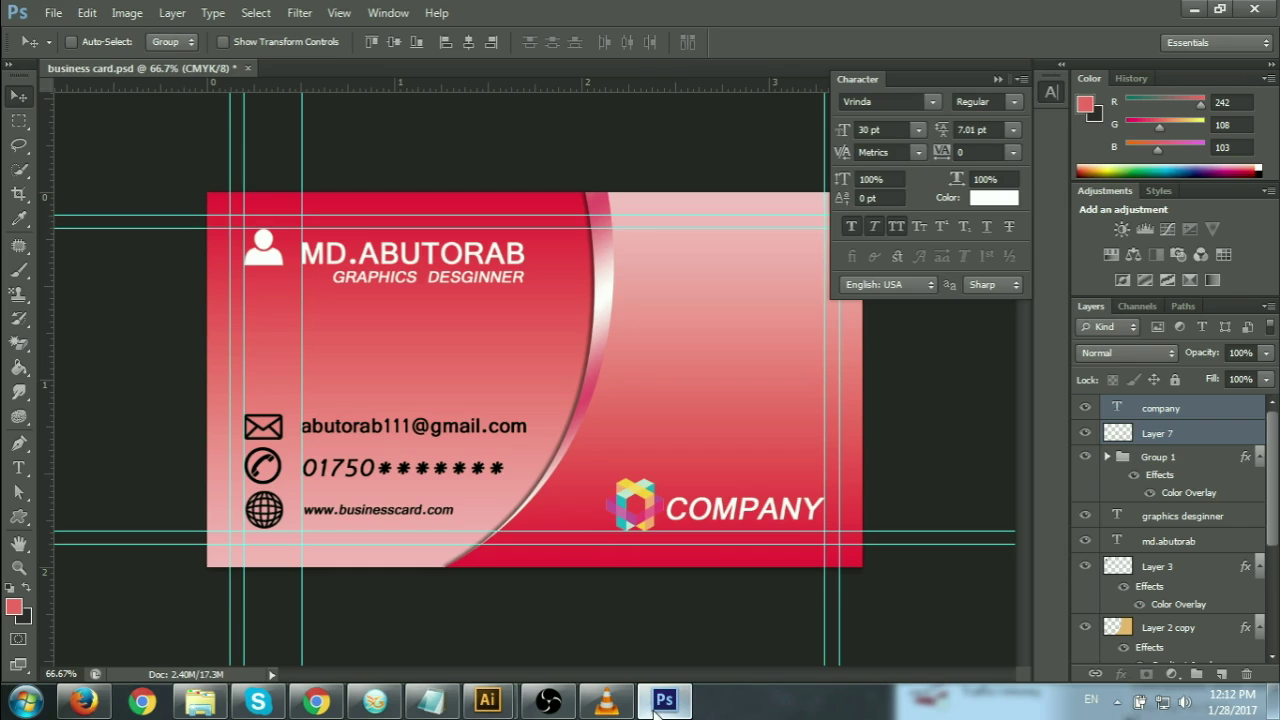
Paste the leaf logo onto the card and shrink it to about half size.
key("ctrl+v")
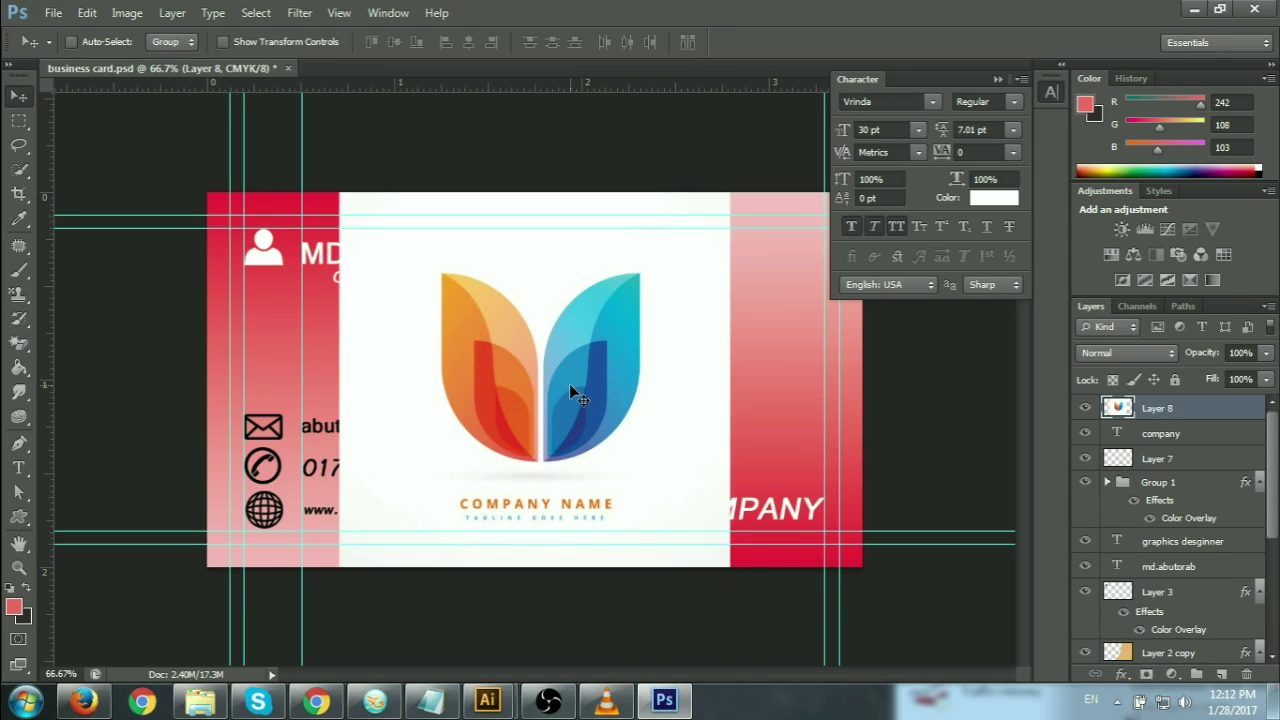
left_click_drag(572, 390, 692, 352)
key("ctrl+t")
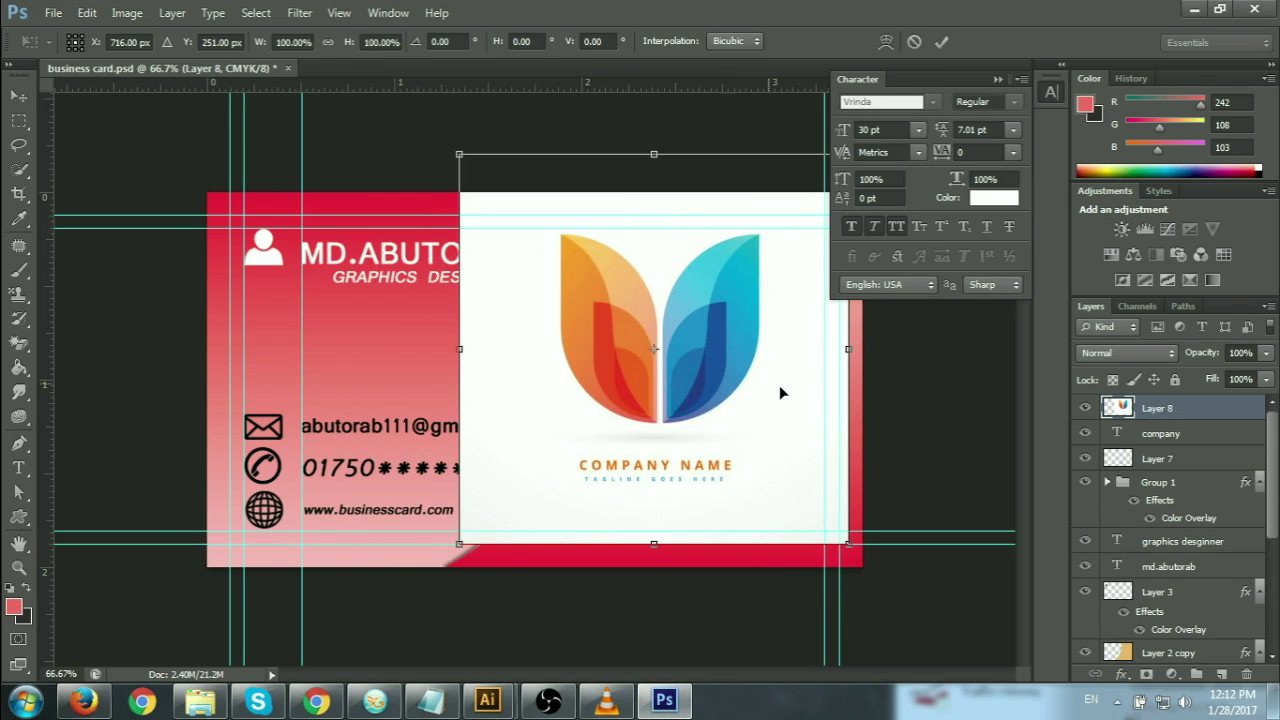
left_click_drag(848, 544, 752, 432)
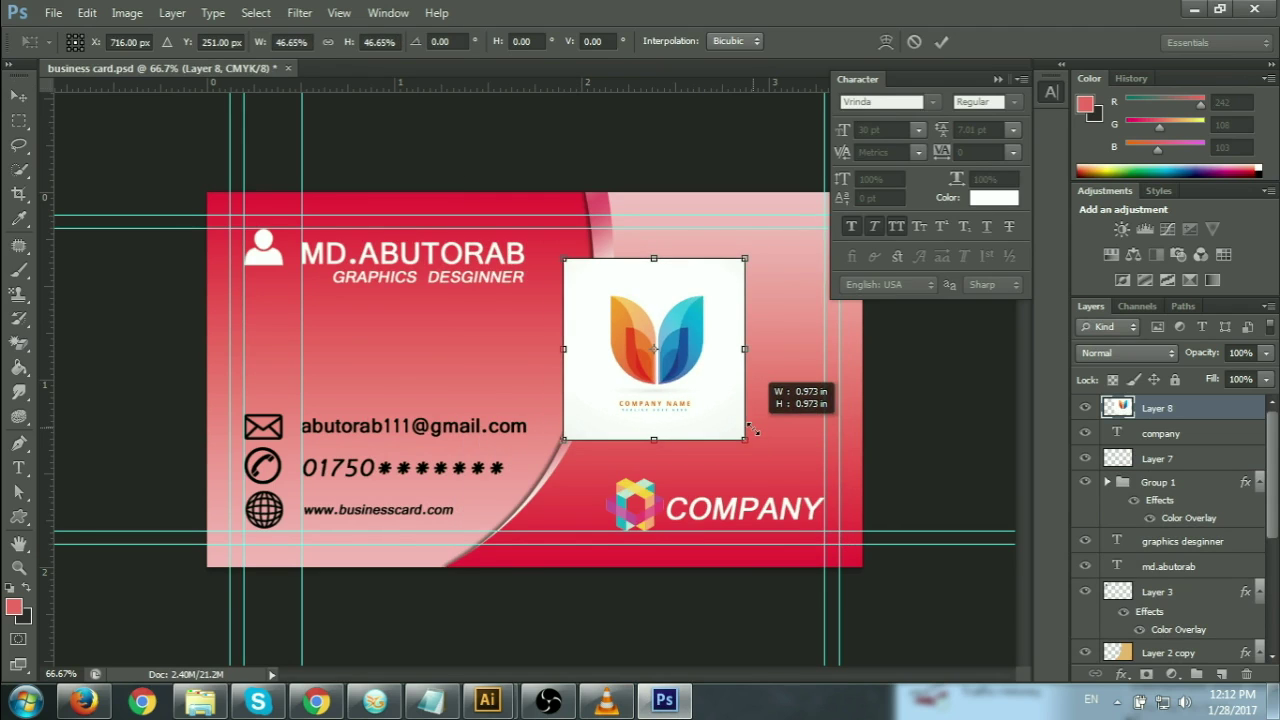
key("Return")
Shrink the leaf logo slightly more and fit it into the card's top-right corner.
mouse_move(666, 361)
left_mouse_down()
mouse_move(746, 318)
mouse_move(741, 332)
left_mouse_up()
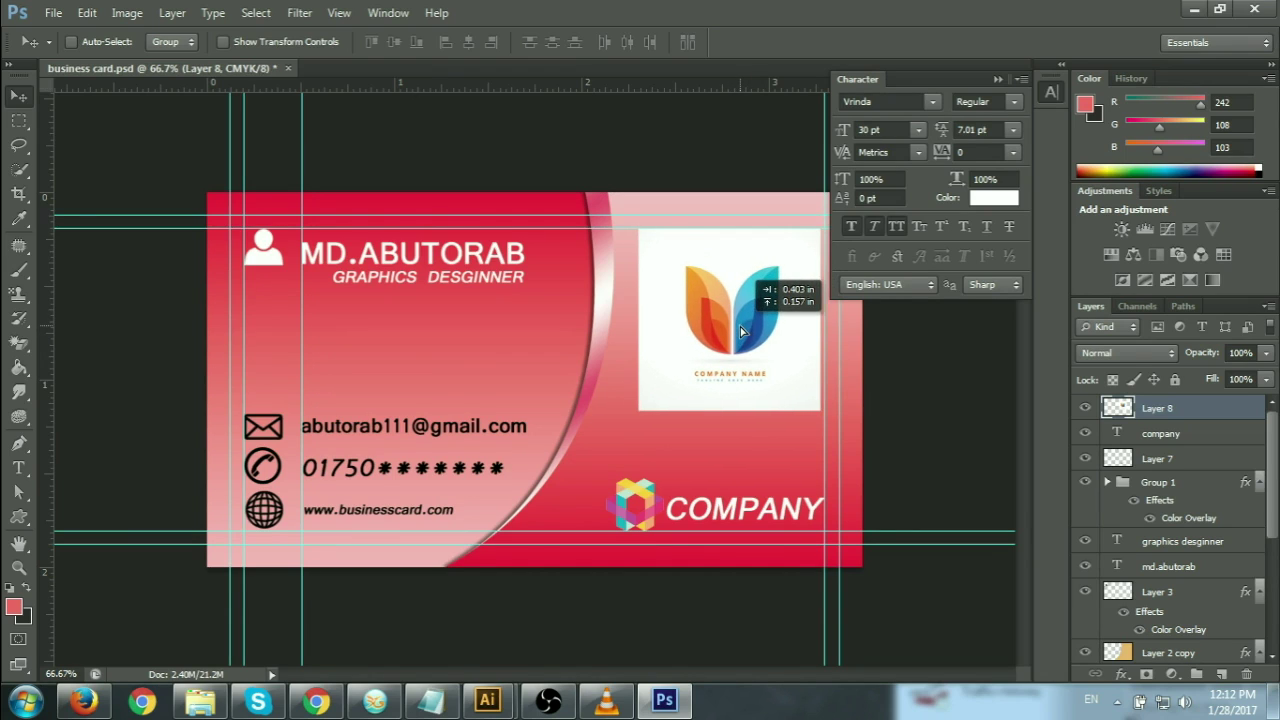
left_click_drag(741, 332, 745, 333)
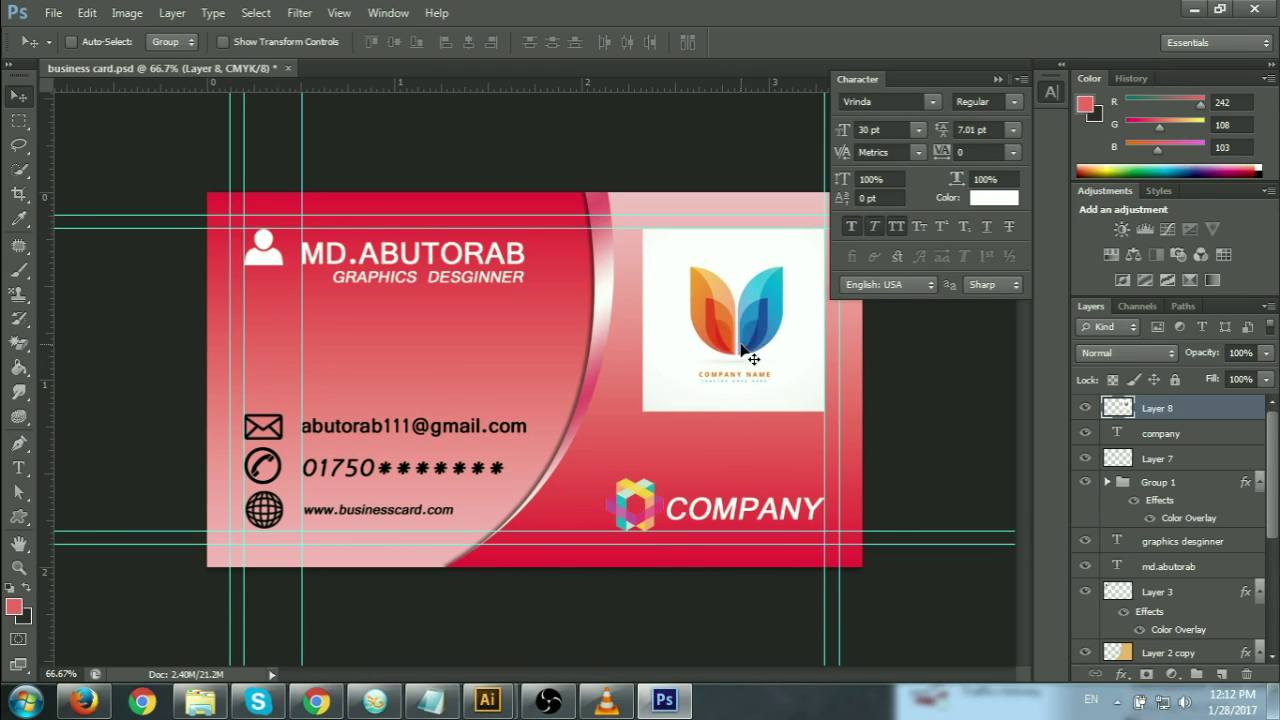
key("ctrl+t")
left_click_drag(824, 411, 813, 393)
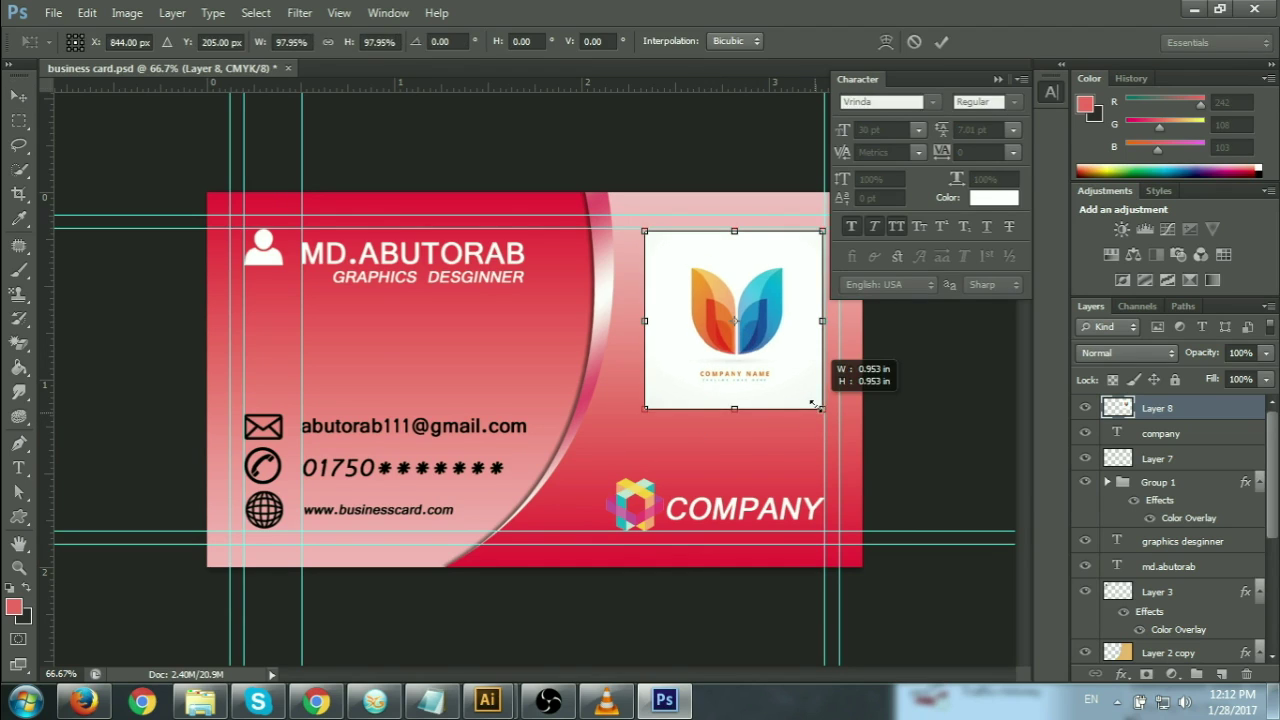
left_click_drag(779, 297, 792, 283)
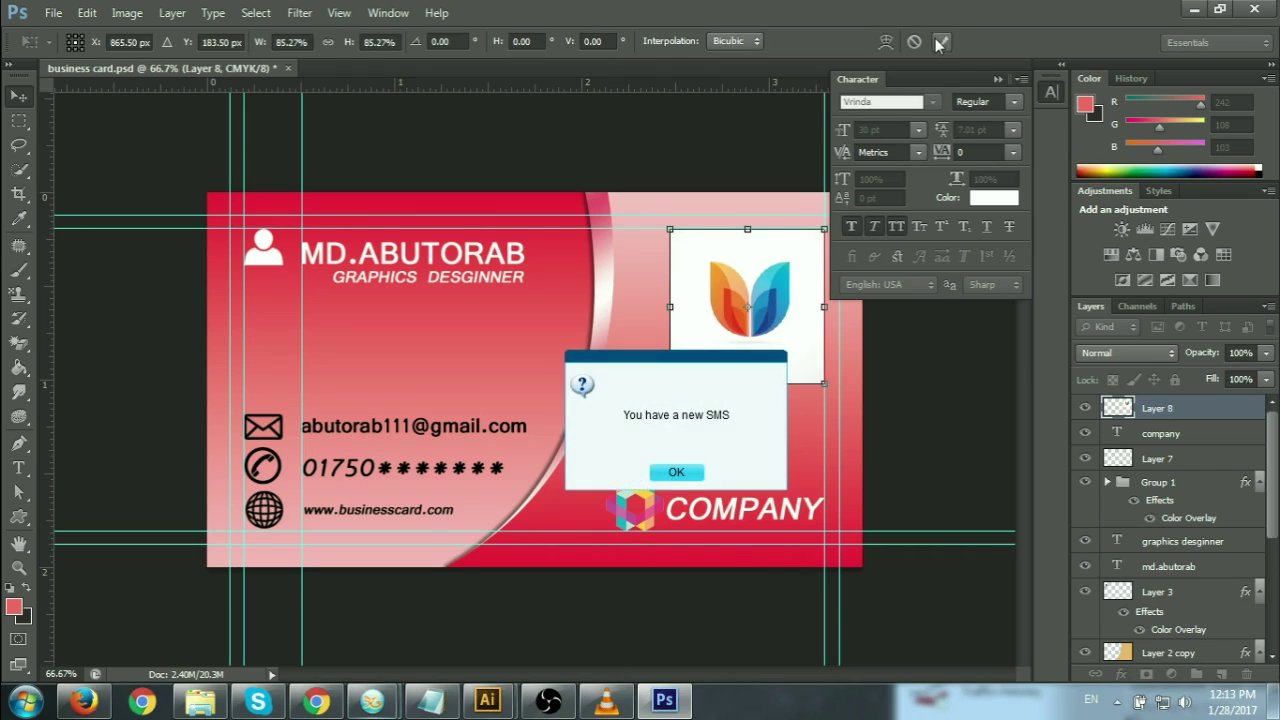
left_click(678, 472)
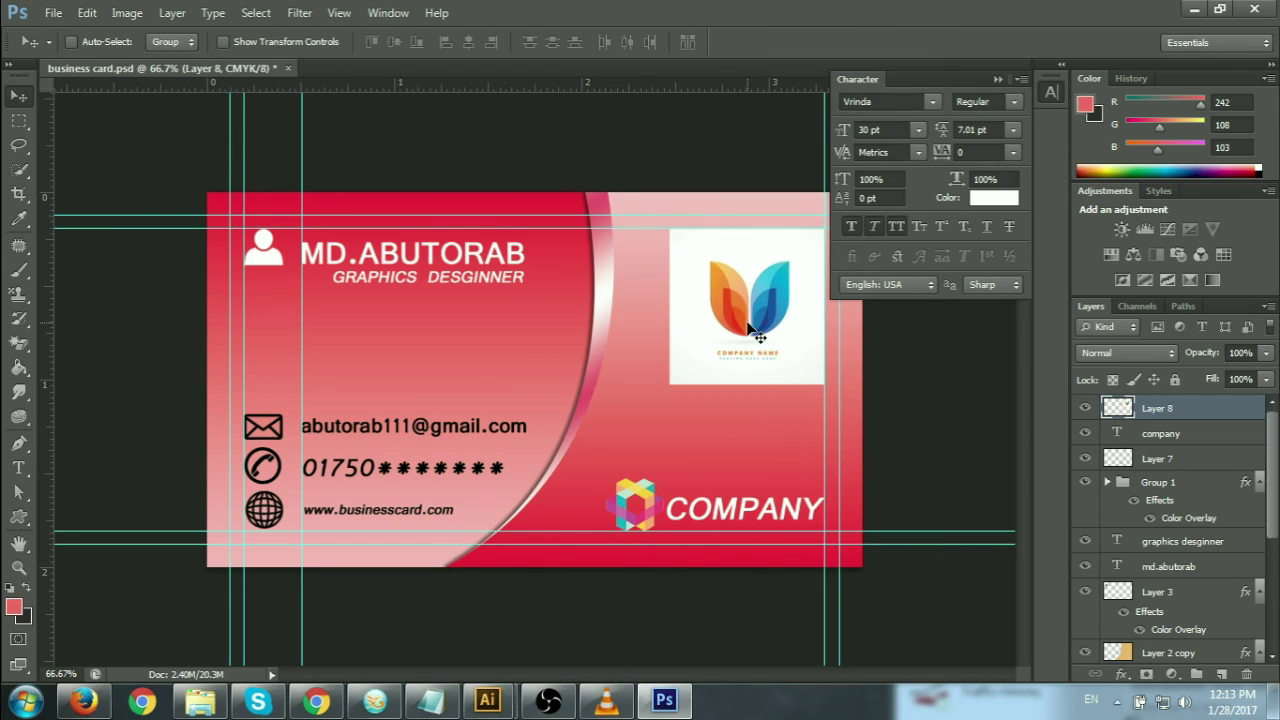
left_click_drag(751, 307, 750, 307)
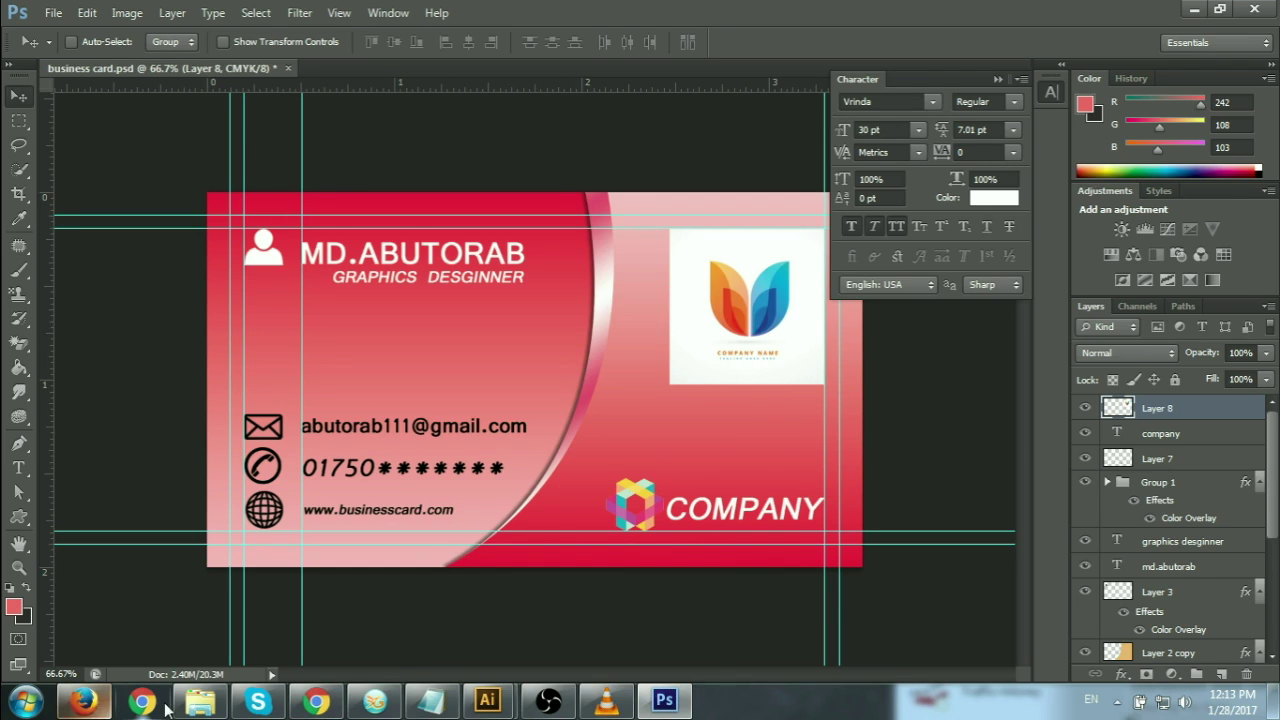
left_click(316, 702)
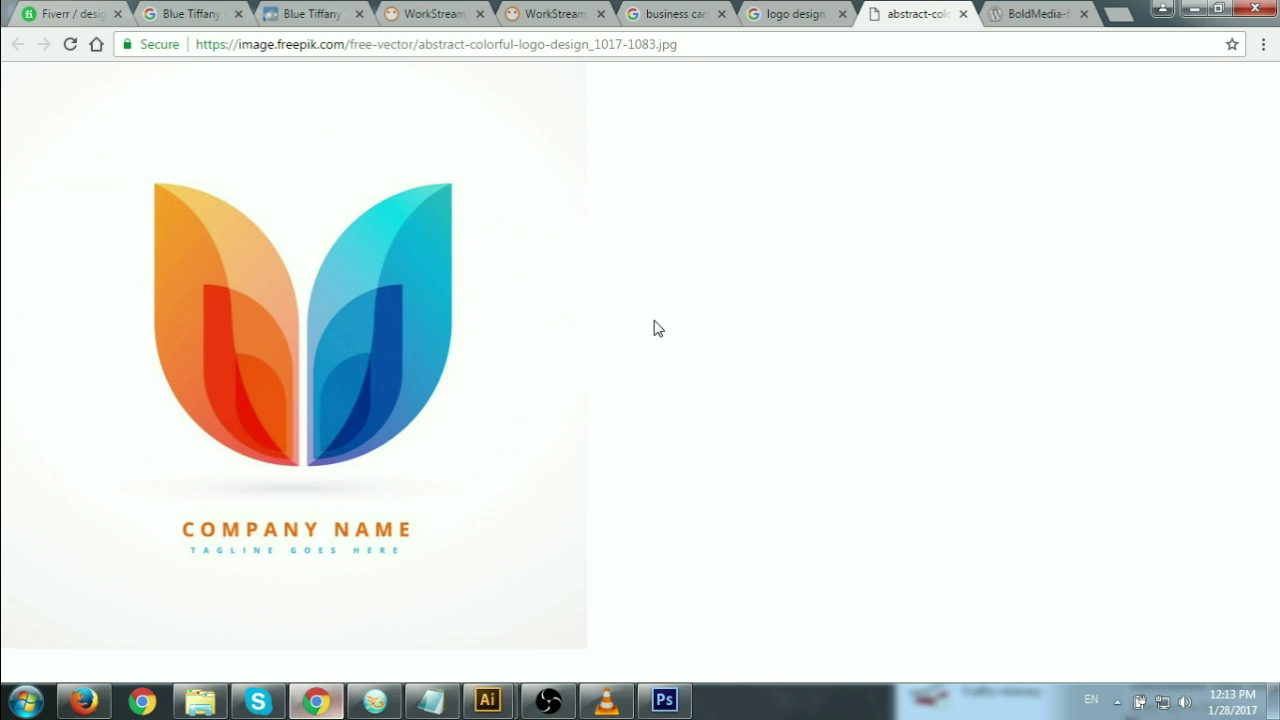
Search Google Images for qr code.
left_click(695, 44)
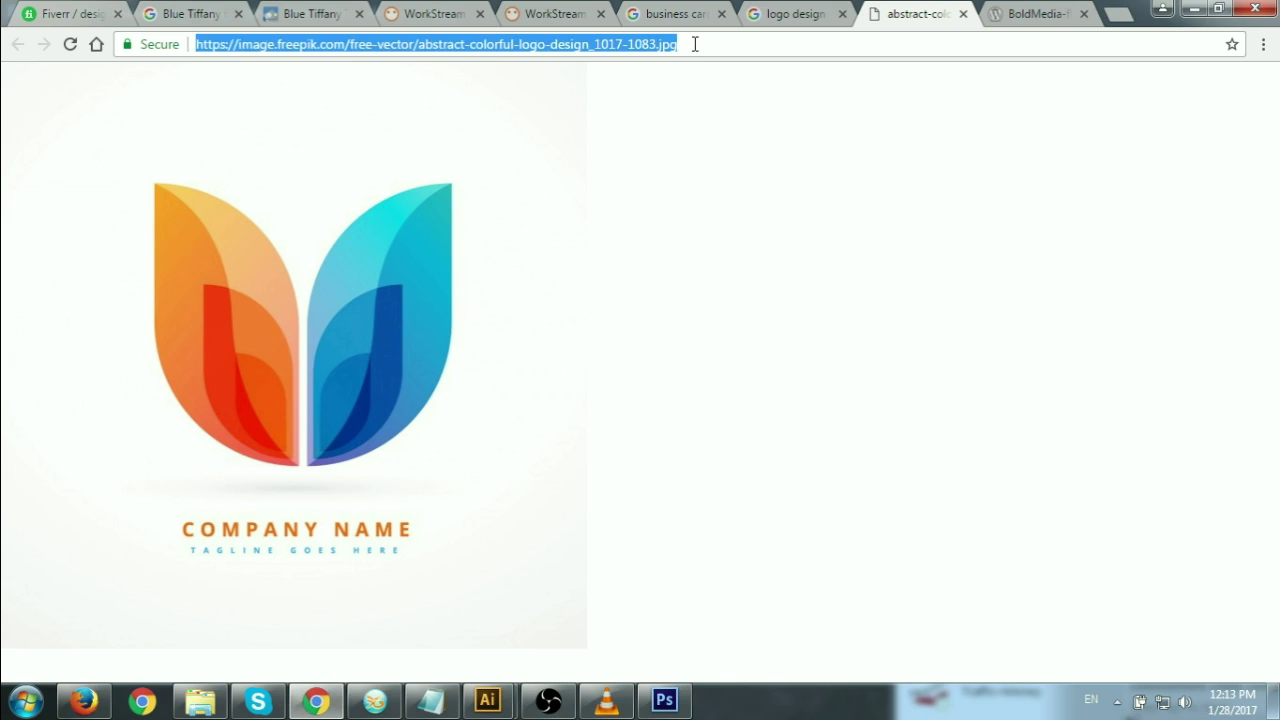
type("qr code")
key("Return")
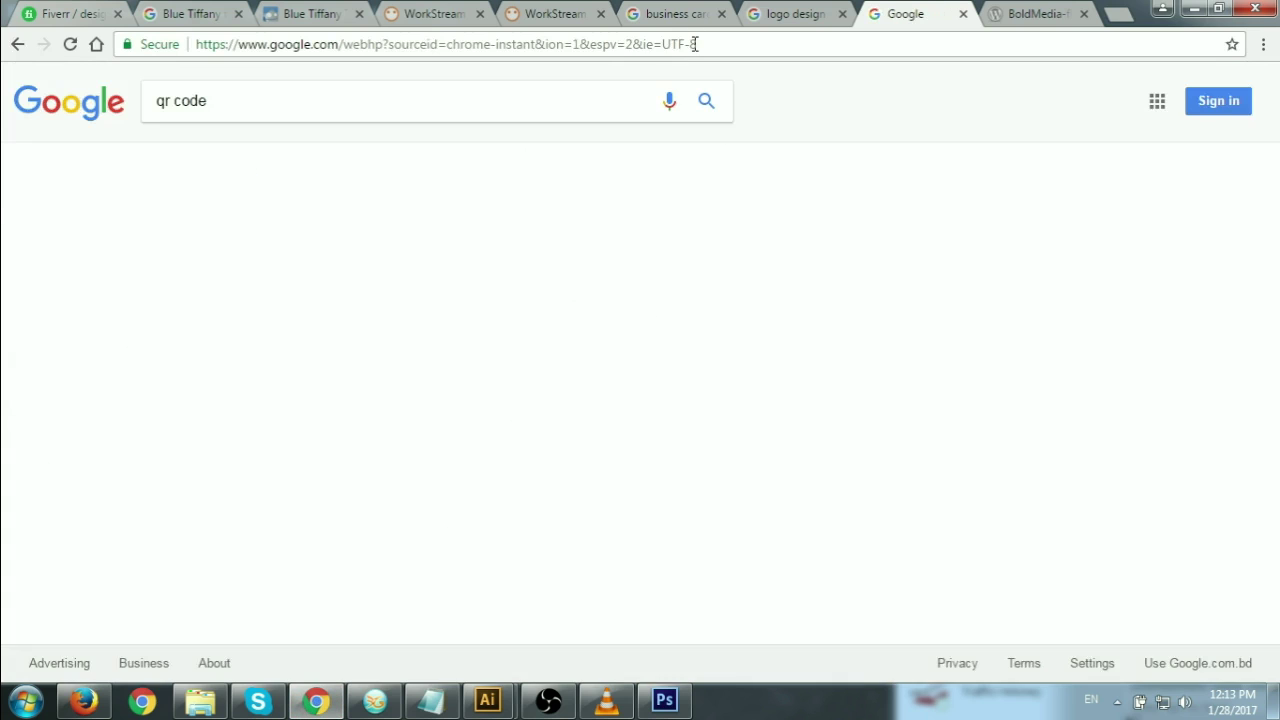
left_click(224, 160)
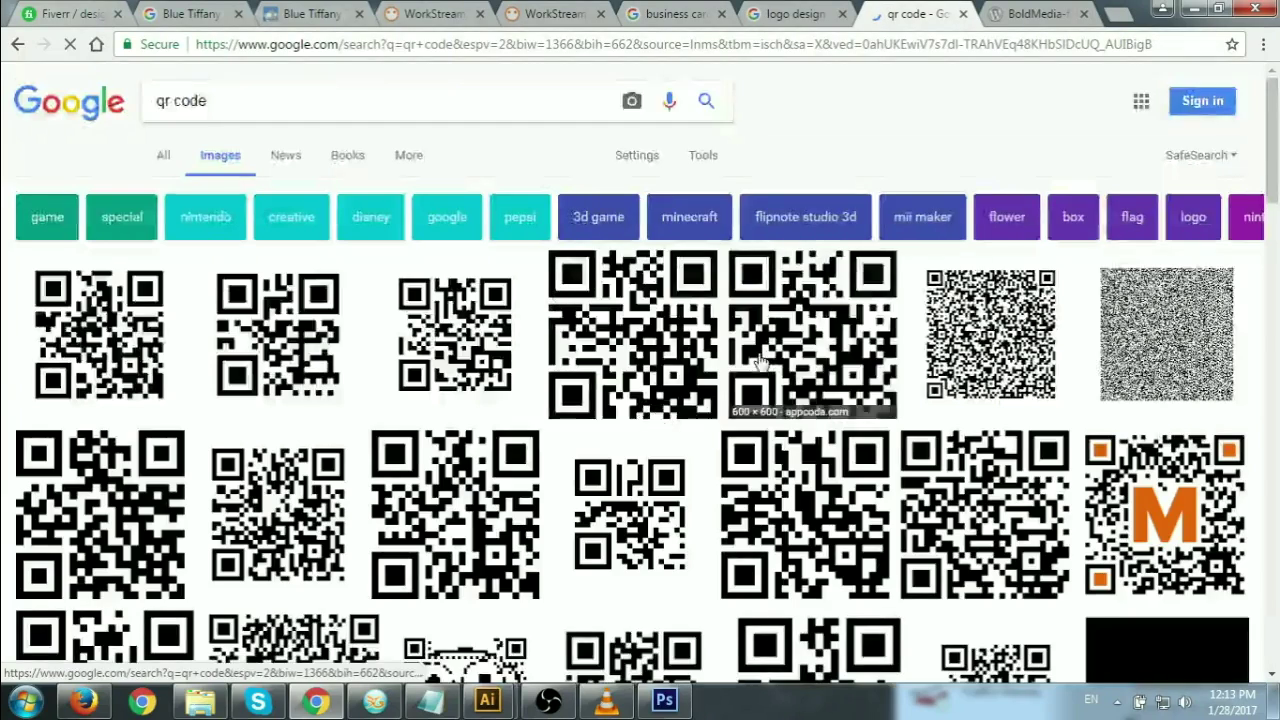
scroll(580, 290, "down", 2)
scroll(648, 233, "up", 1)
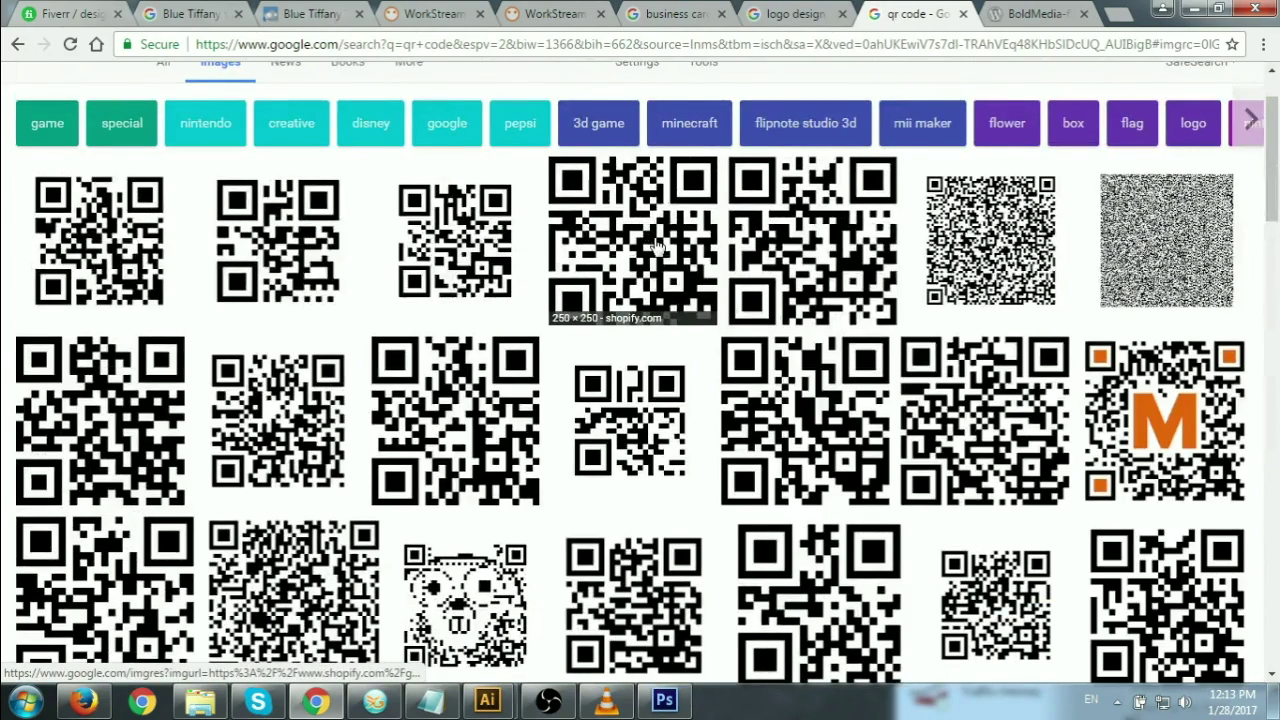
Open the AppCoda QR code at full size and copy the image.
left_click(650, 236)
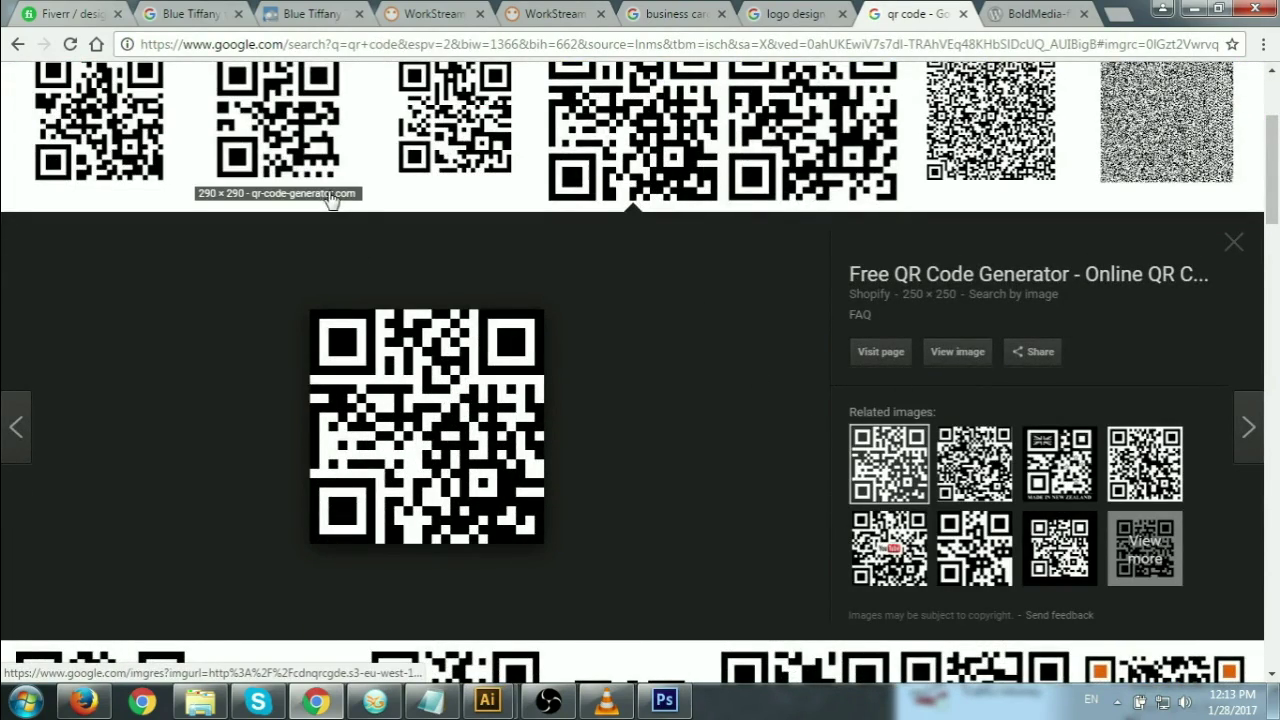
scroll(746, 337, "up", 2)
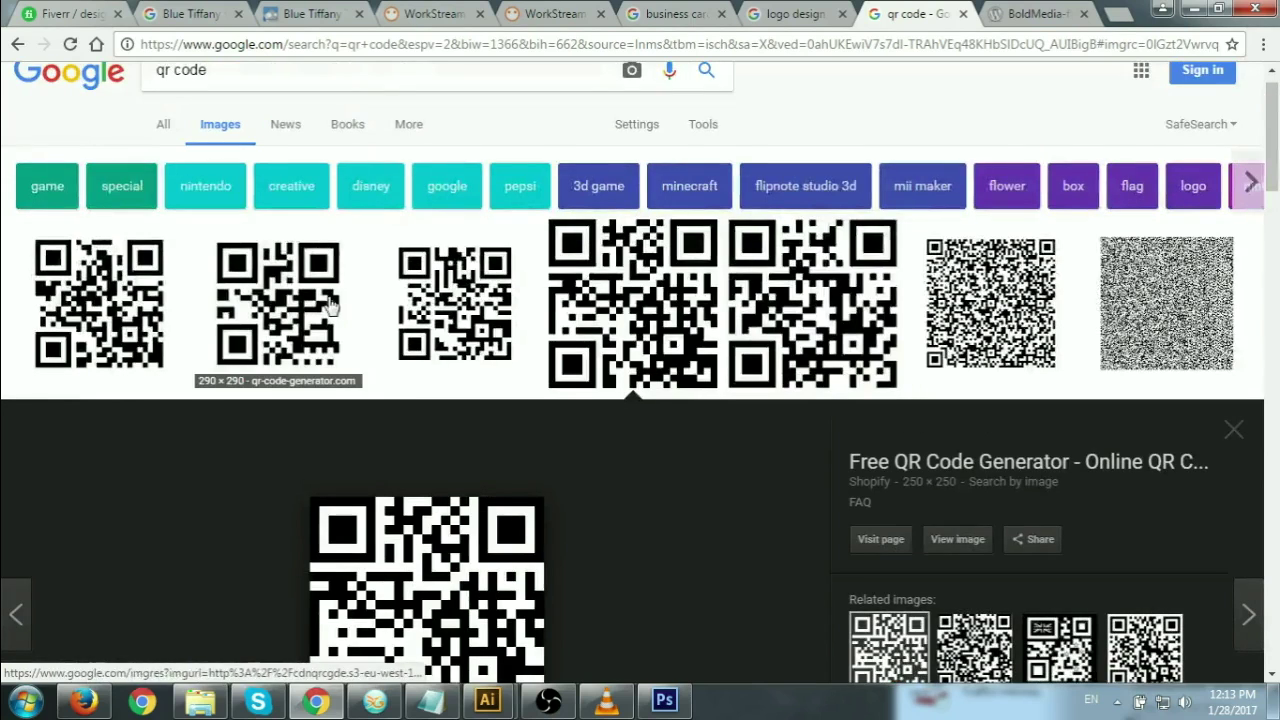
left_click(330, 305)
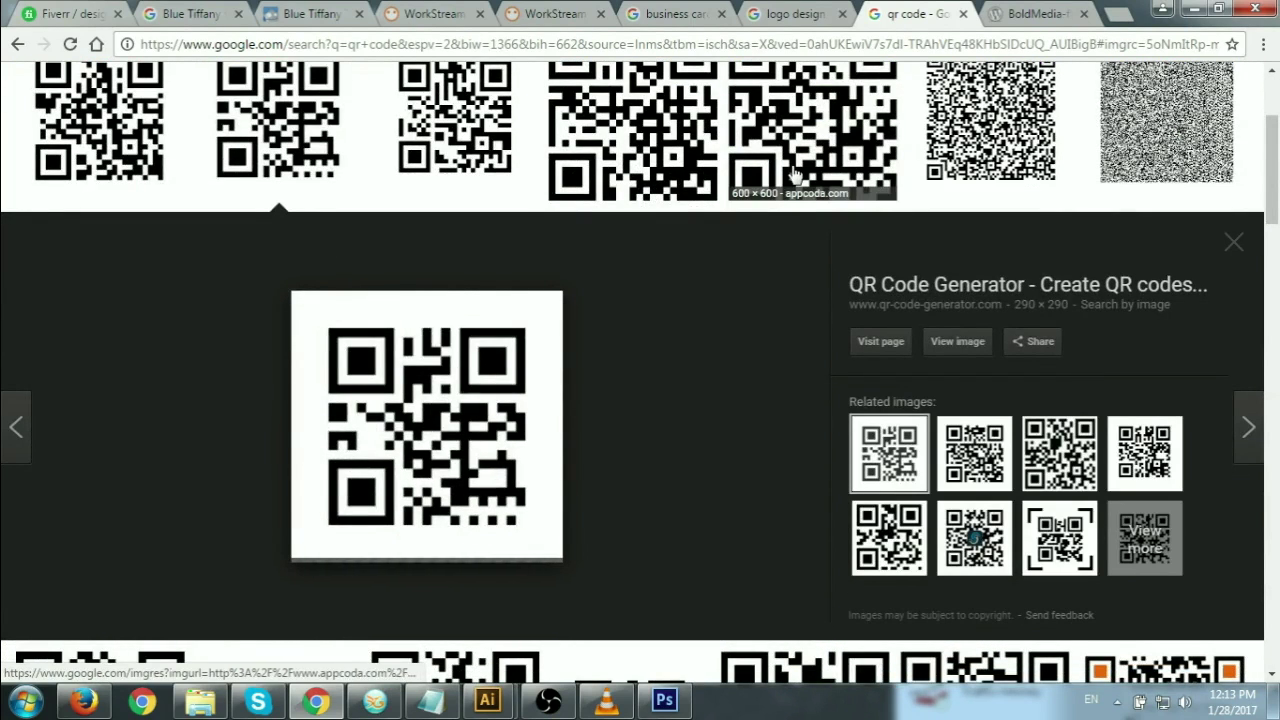
left_click(800, 160)
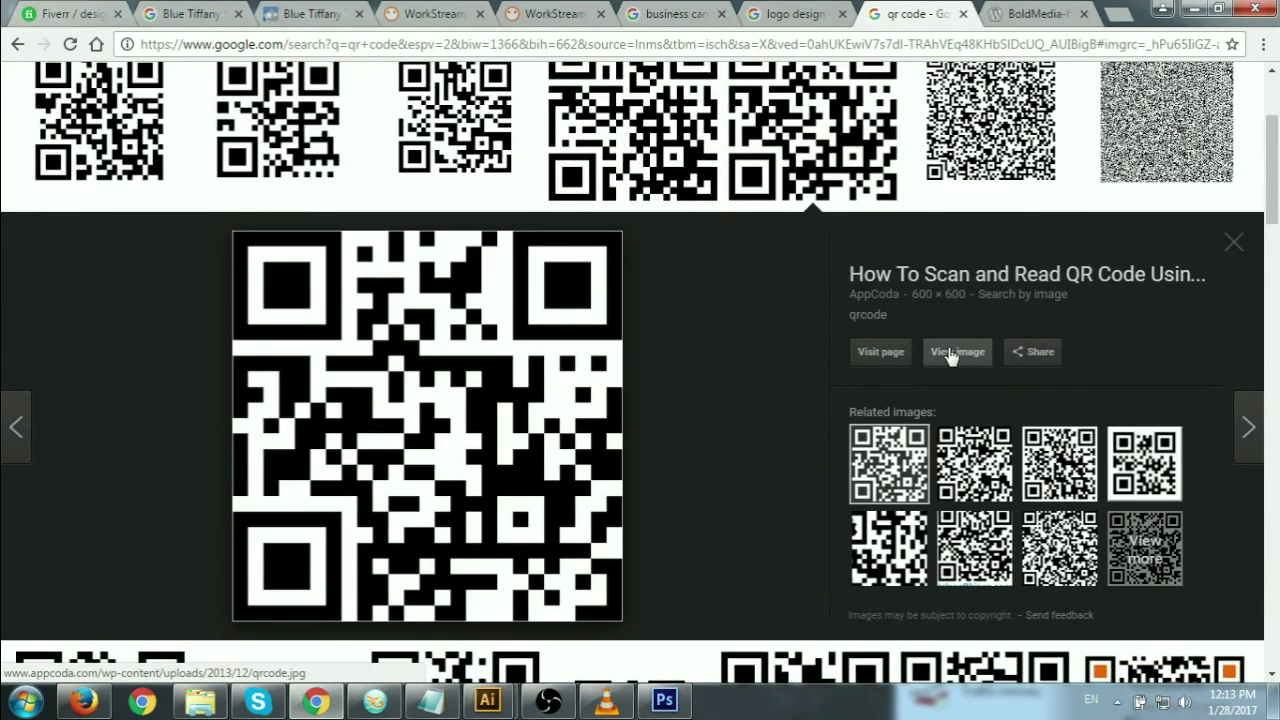
left_click(957, 351)
right_click(433, 228)
left_click(493, 294)
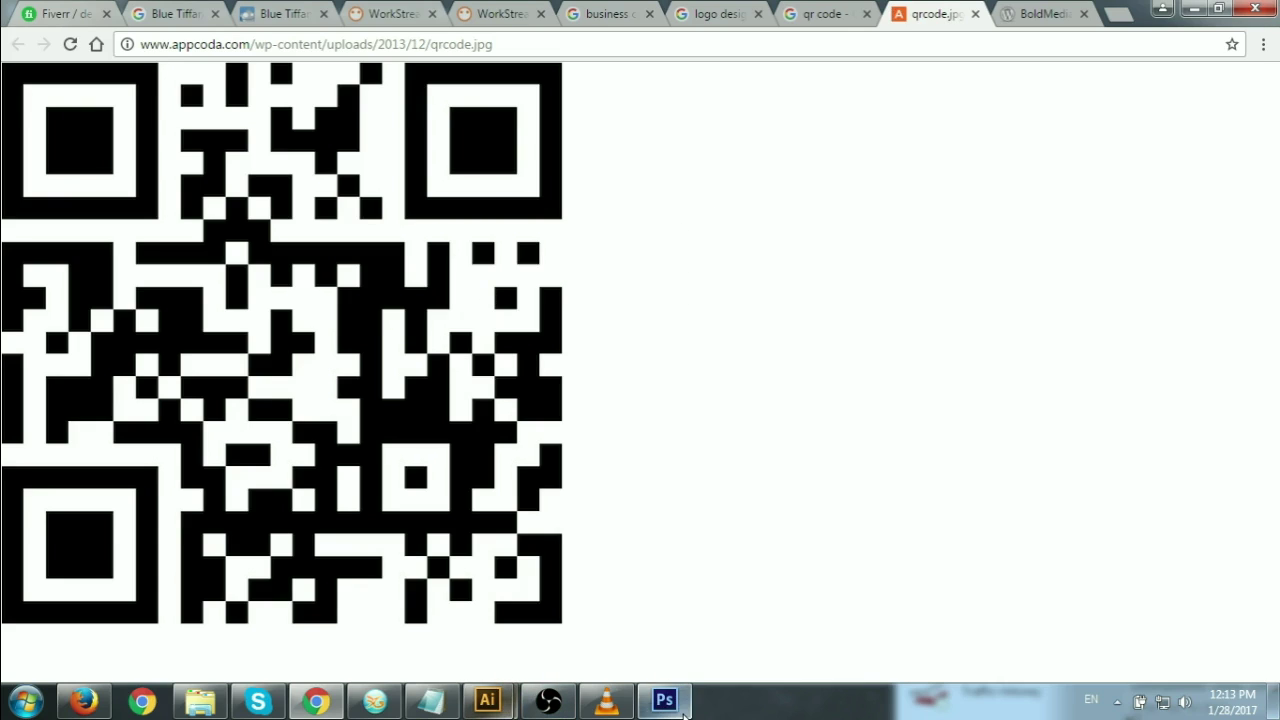
left_click(664, 700)
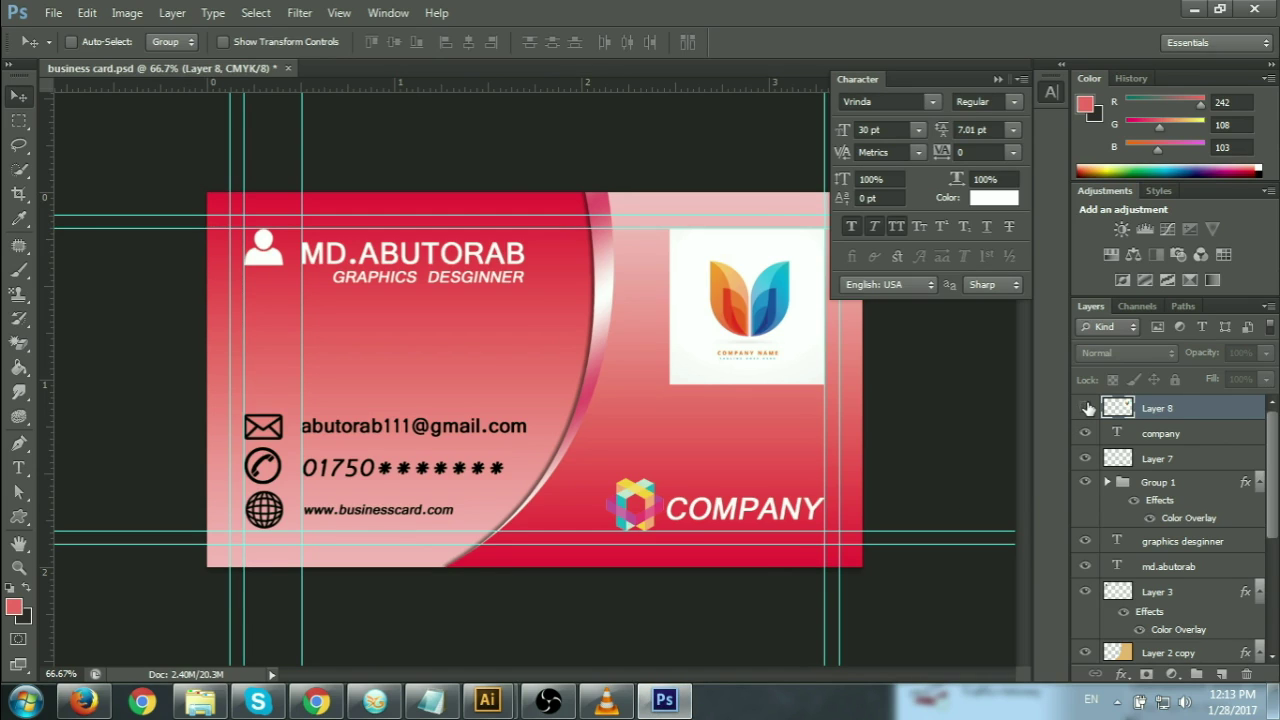
Hide the Layer 8 logo and paste the QR code, scaled to about 38%, in the upper right corner.
left_click(1086, 408)
key("ctrl+v")
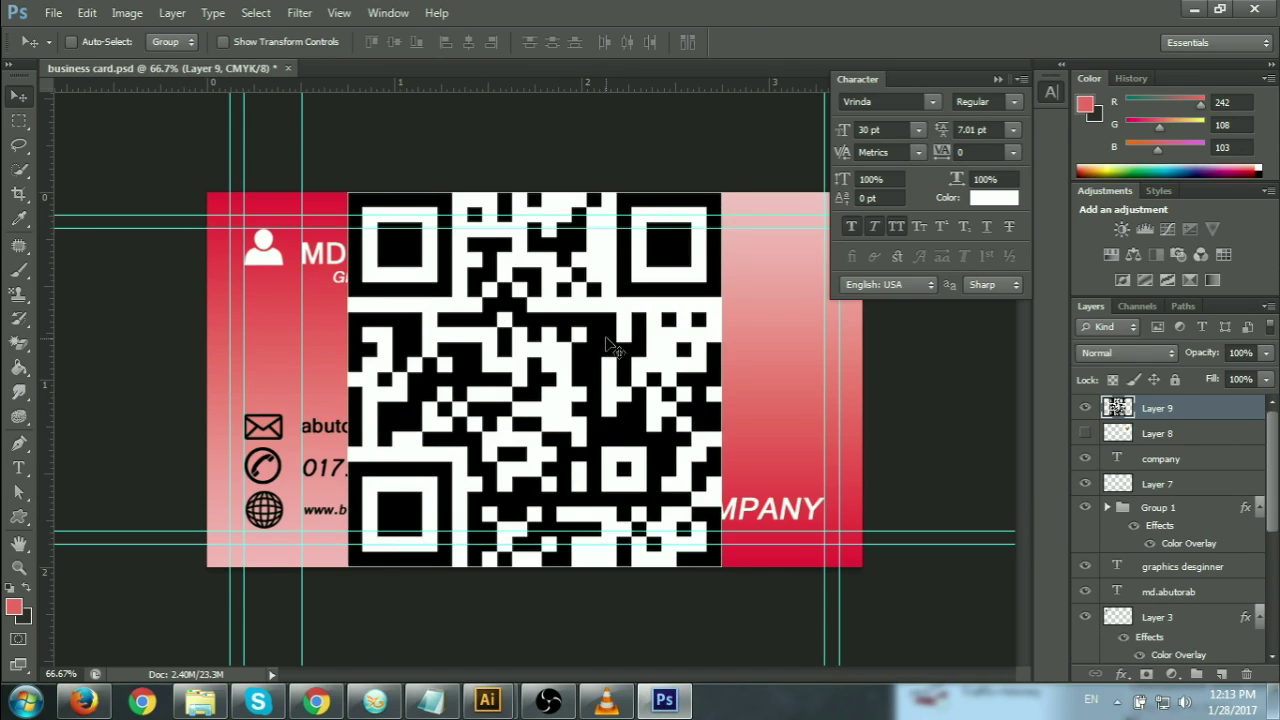
key("ctrl+t")
left_click_drag(720, 190, 609, 294)
left_click_drag(532, 345, 726, 272)
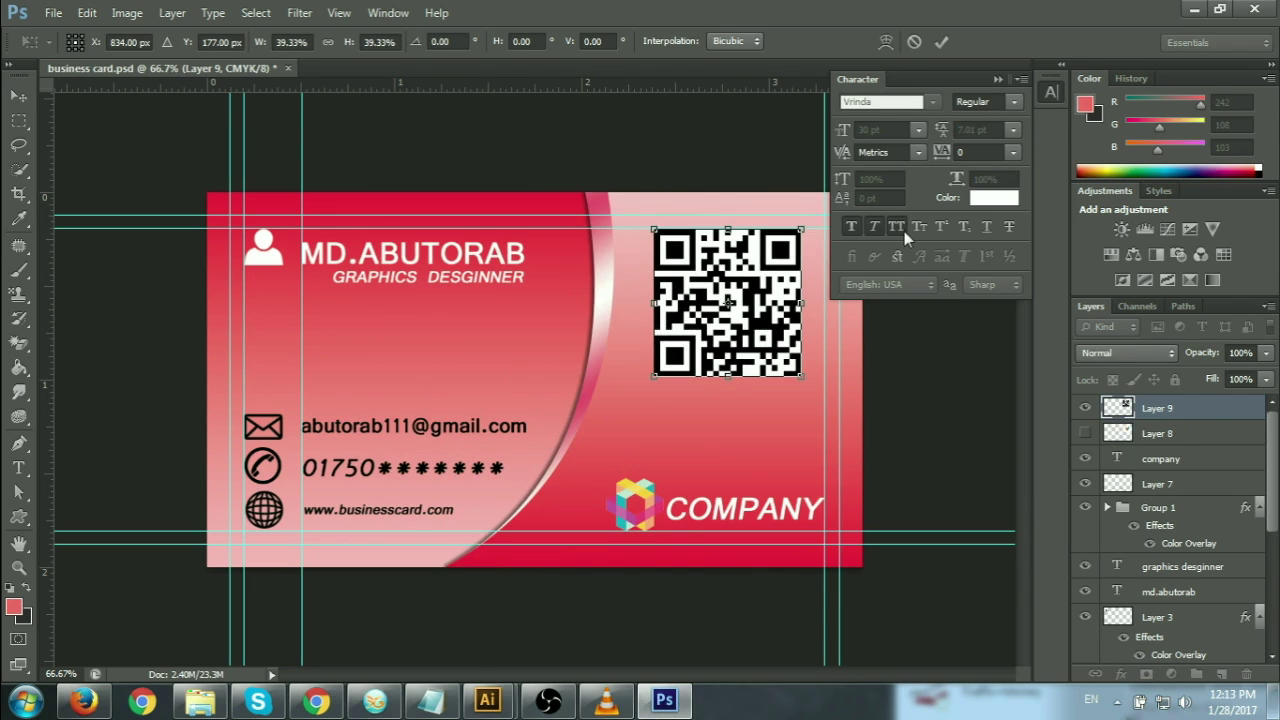
left_click_drag(808, 367, 802, 370)
left_click_drag(731, 312, 775, 310)
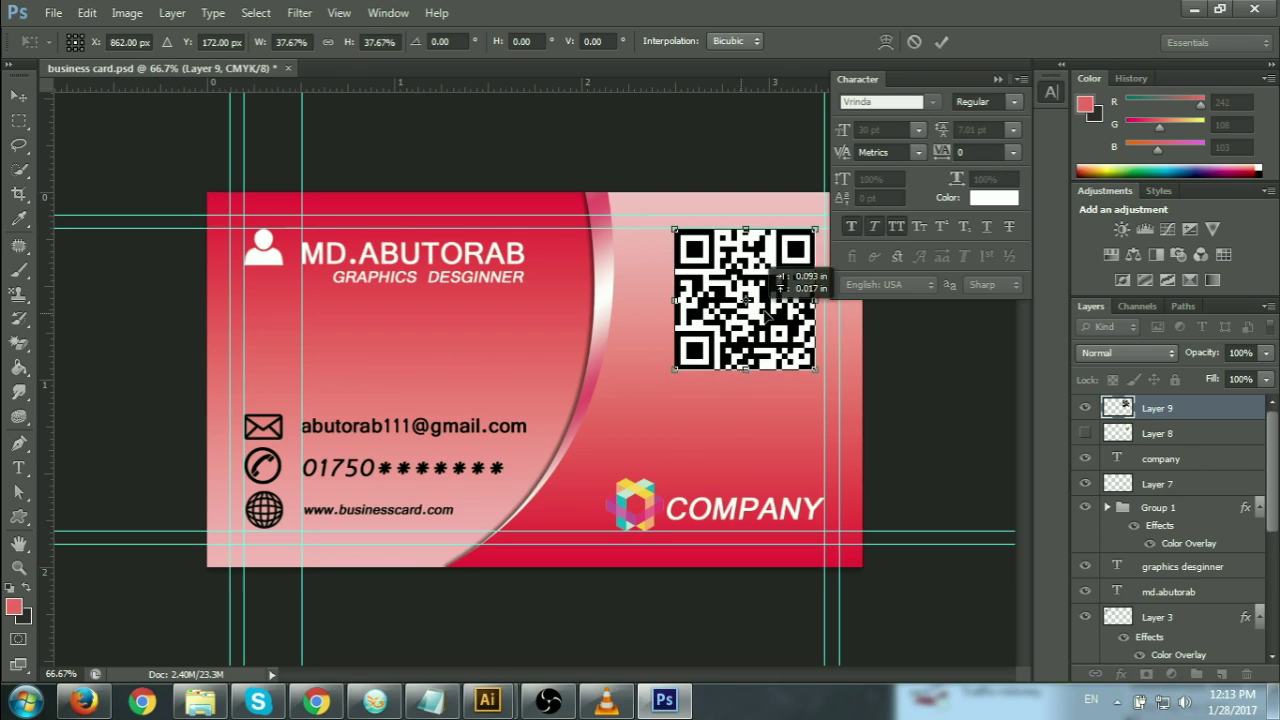
left_click(938, 44)
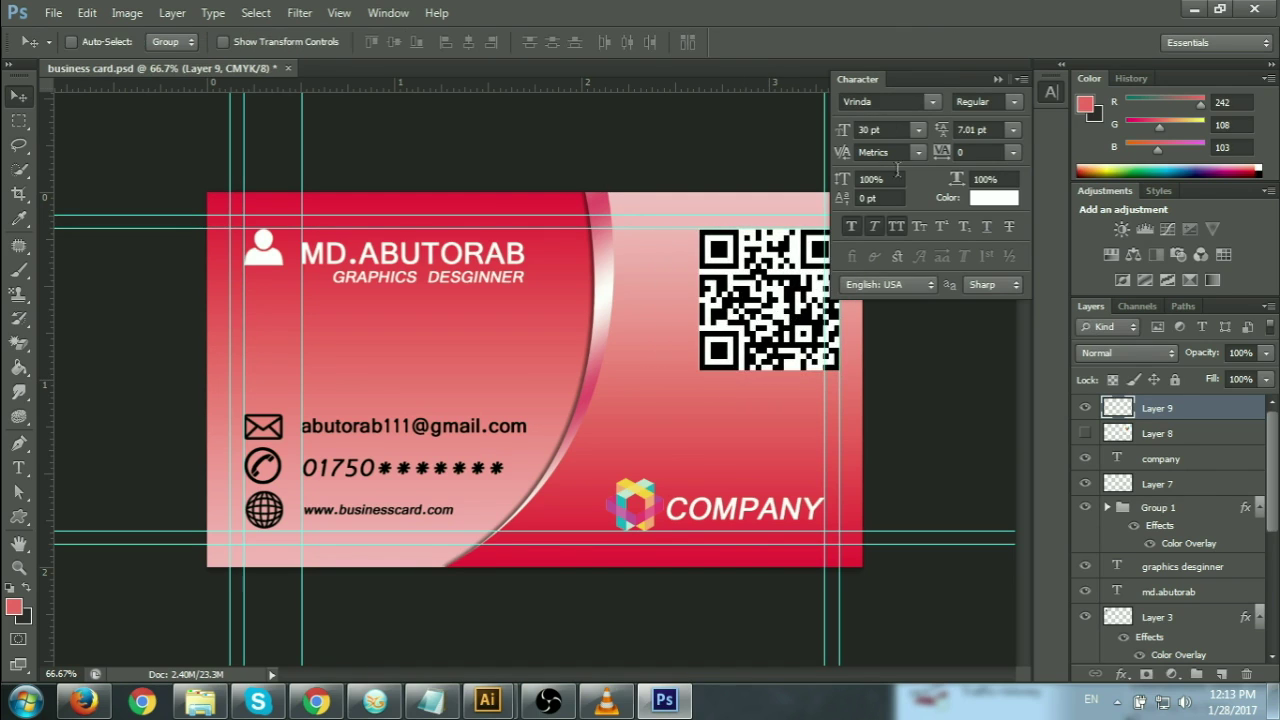
left_click_drag(821, 300, 809, 330)
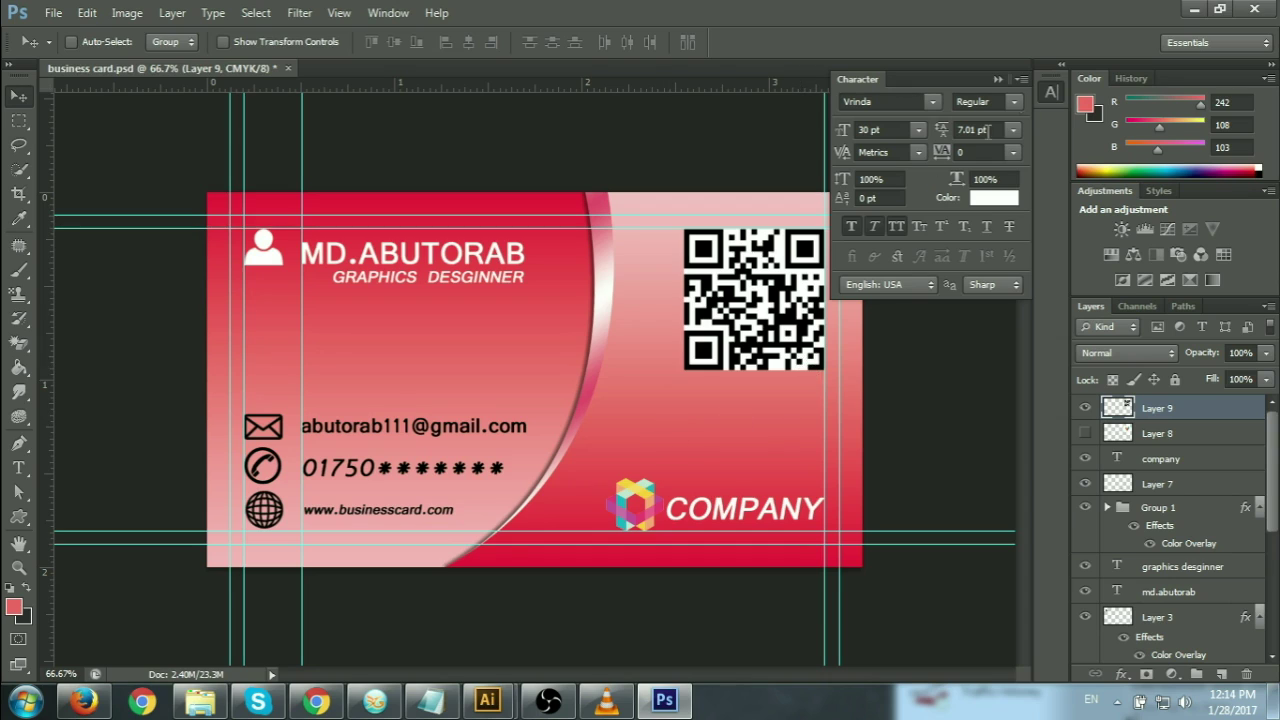
Collapse the character panel, then open and cancel the Save As dialog.
left_click(997, 79)
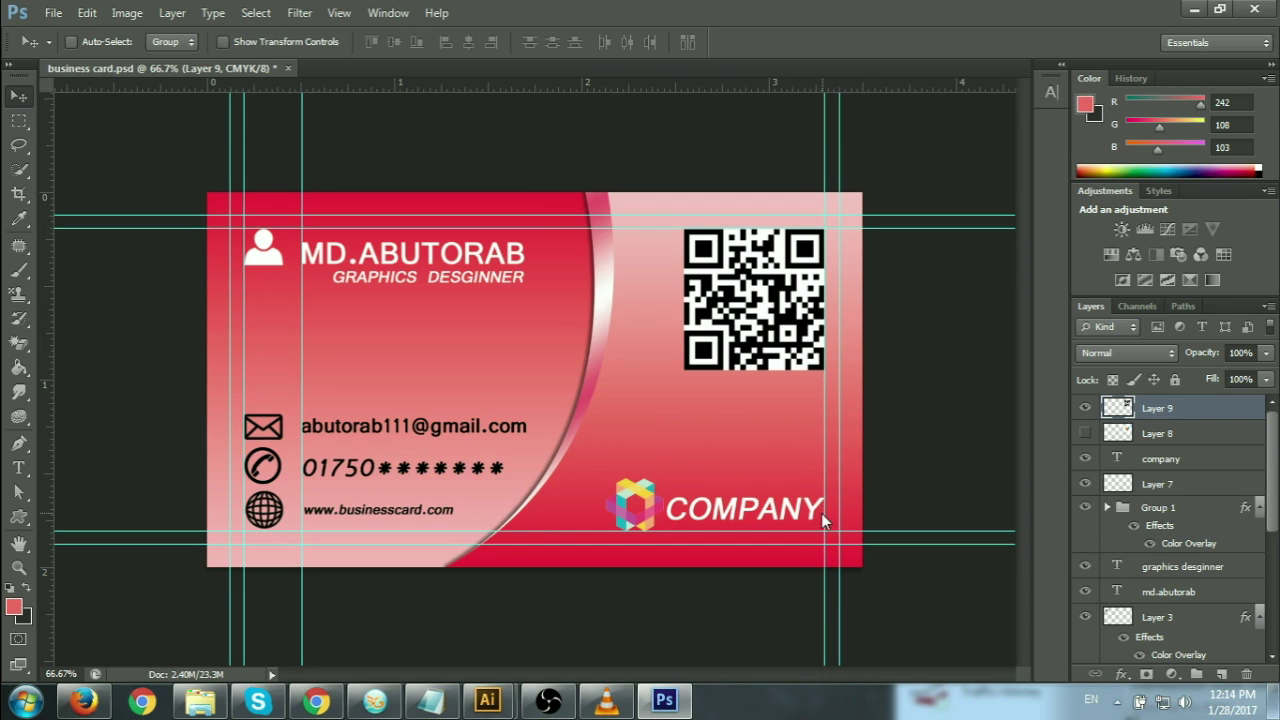
key("ctrl+shift+s")
left_click(1256, 88)
Choose Photoshop PDF as the Save As file format.
key("ctrl+shift+s")
left_click(988, 455)
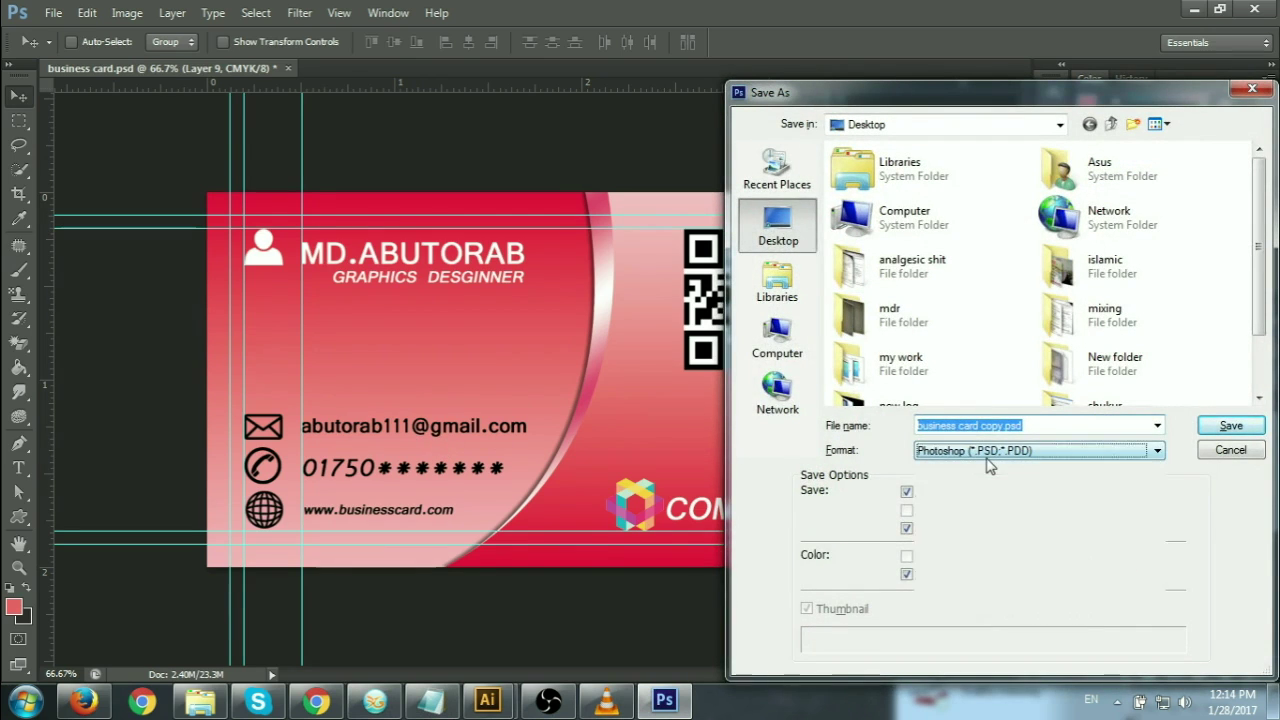
left_click(992, 450)
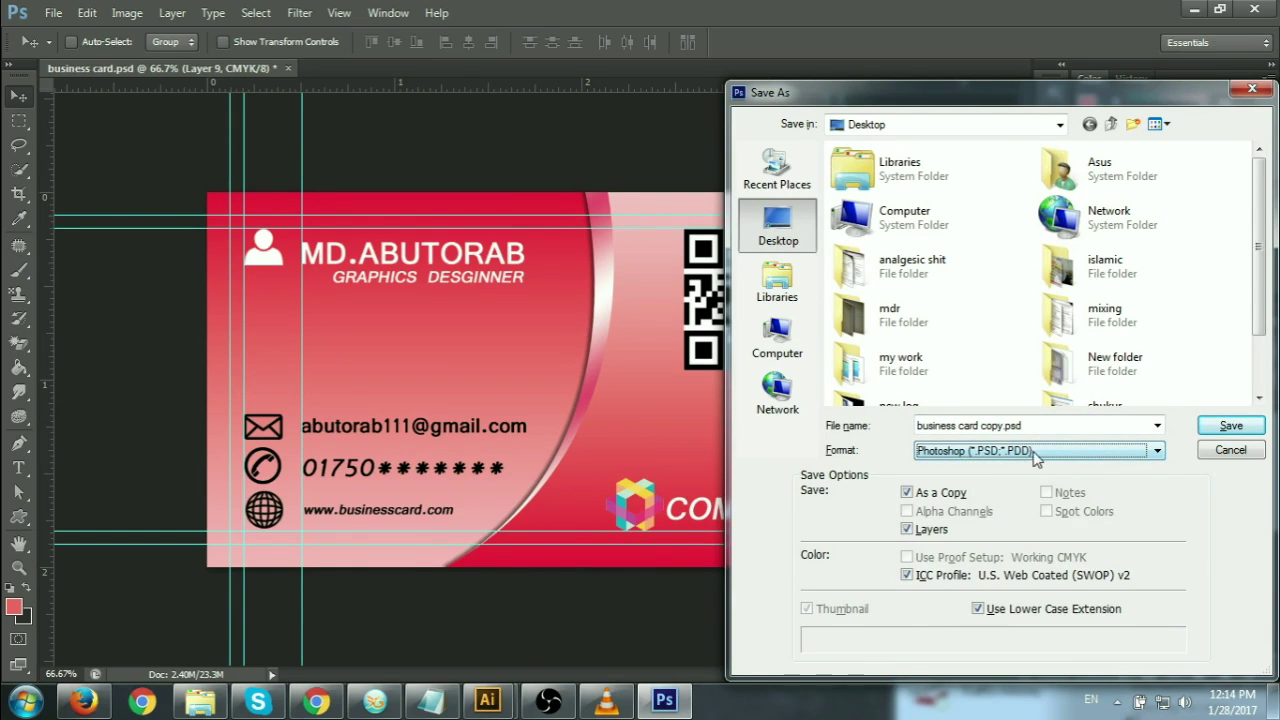
left_click(1050, 455)
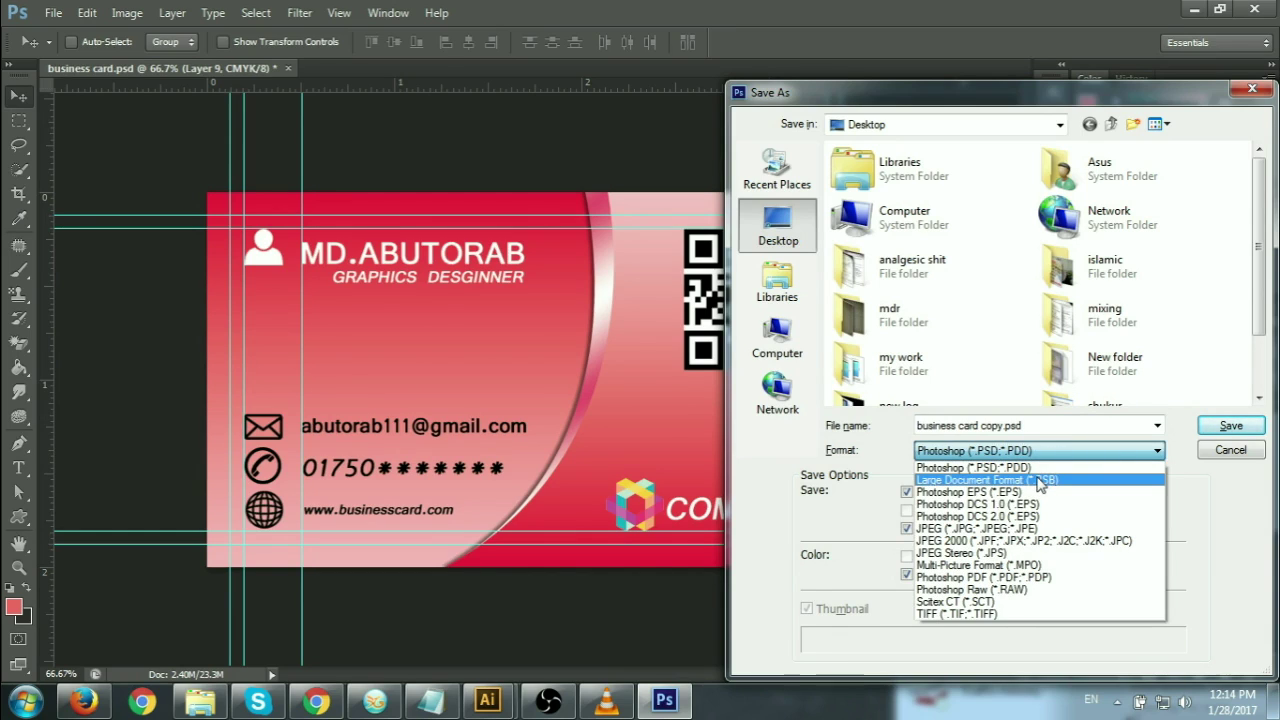
left_click(1040, 481)
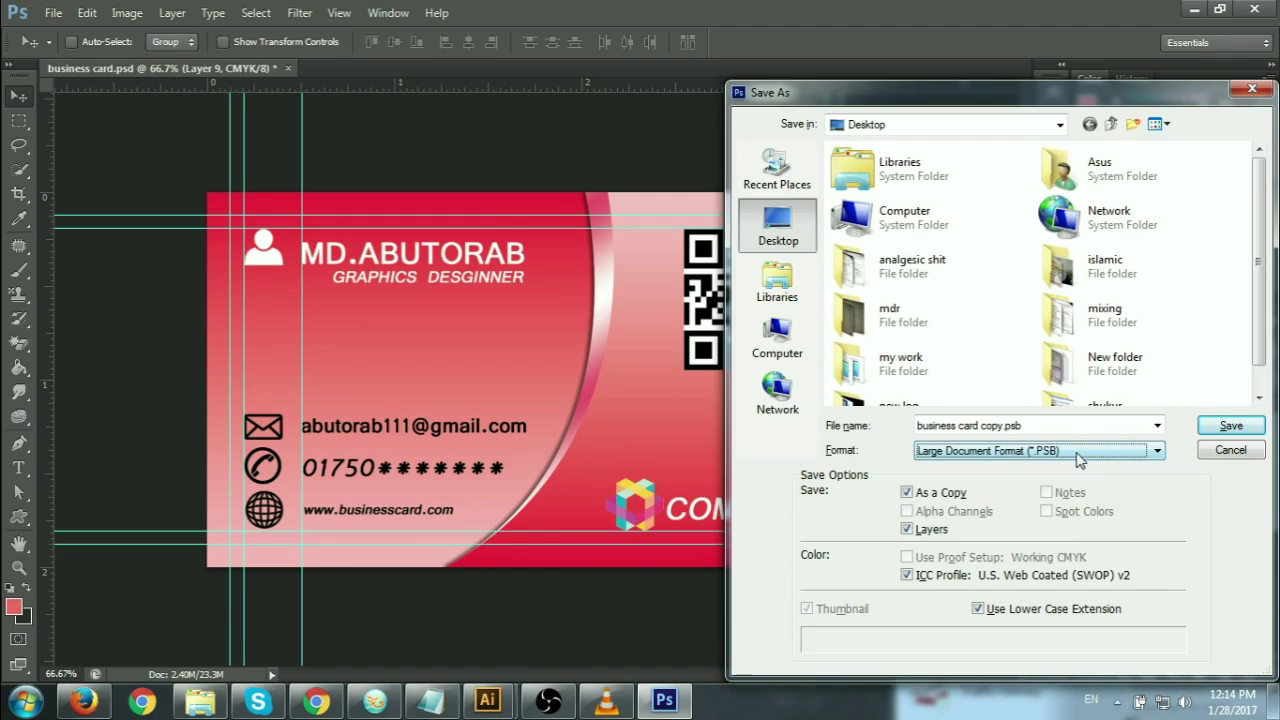
left_click(1078, 455)
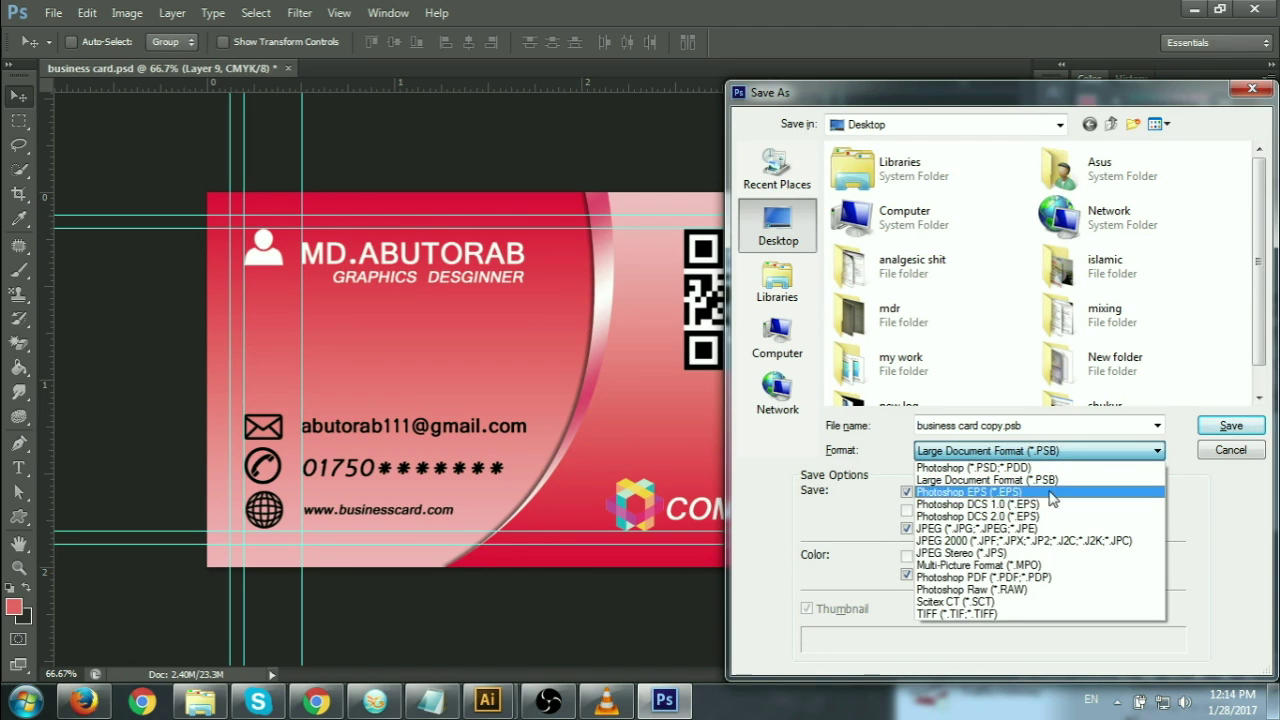
left_click(983, 577)
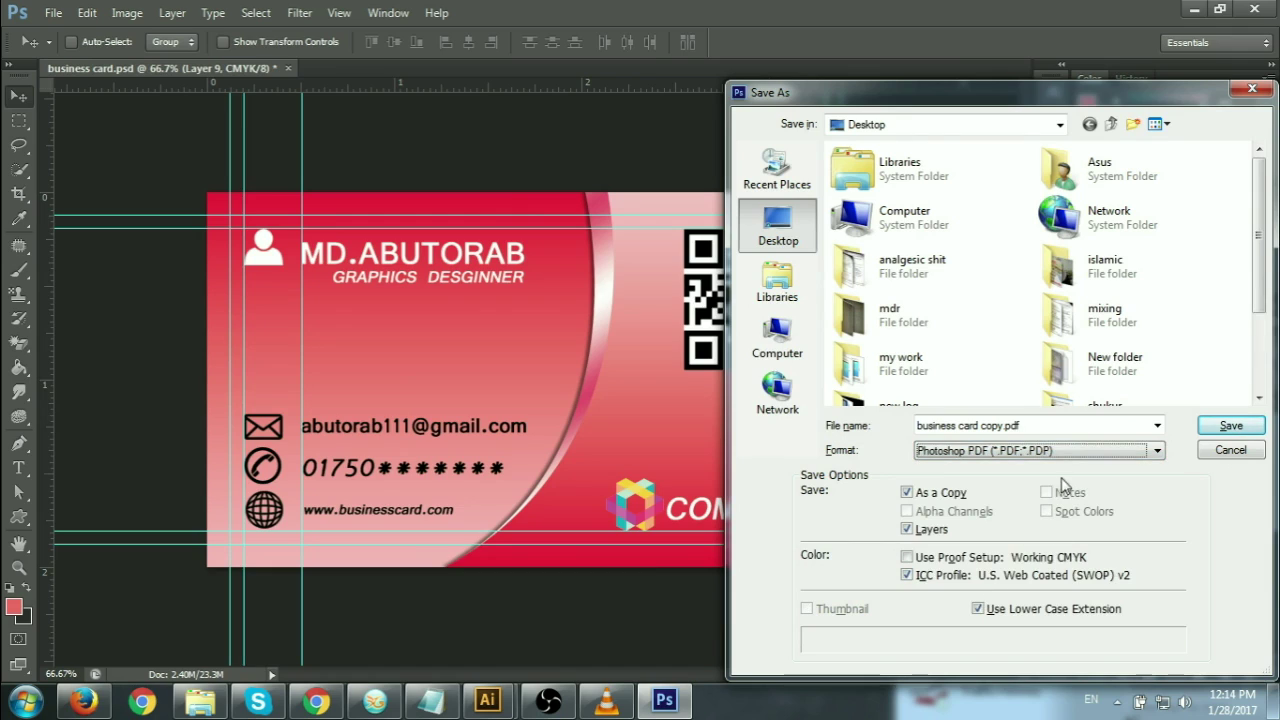
left_click(1056, 427)
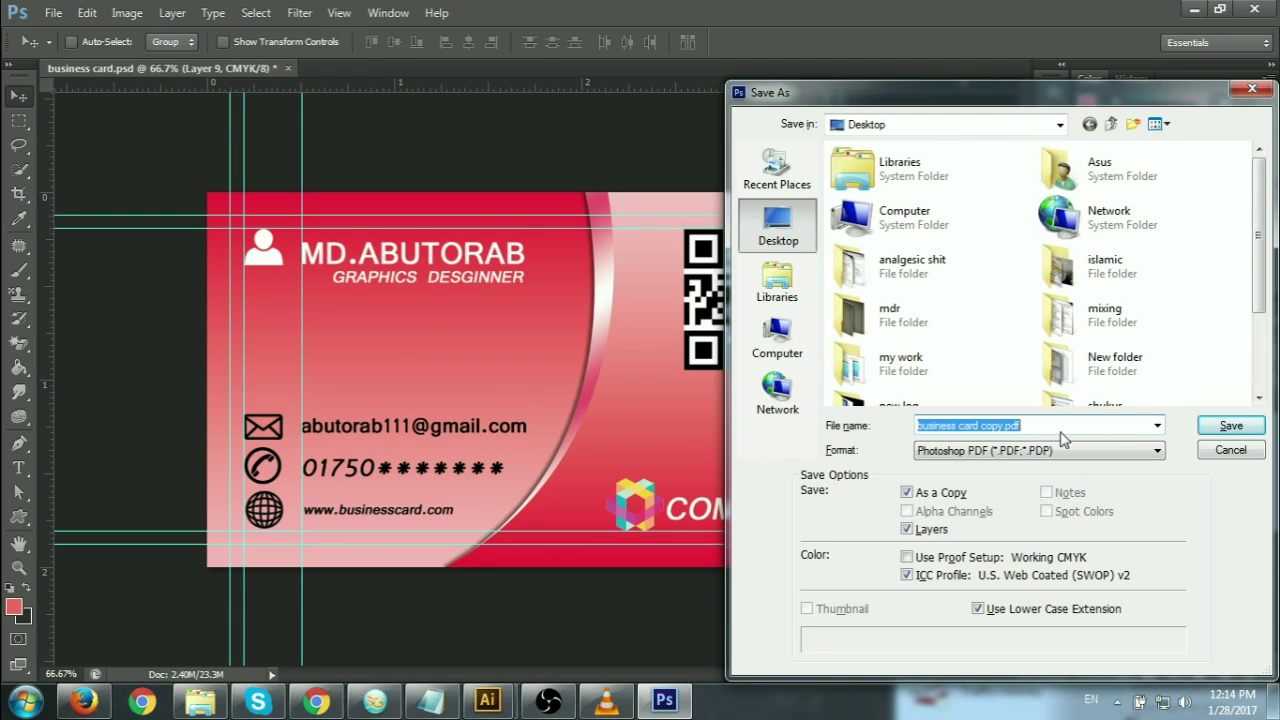
left_click(1155, 451)
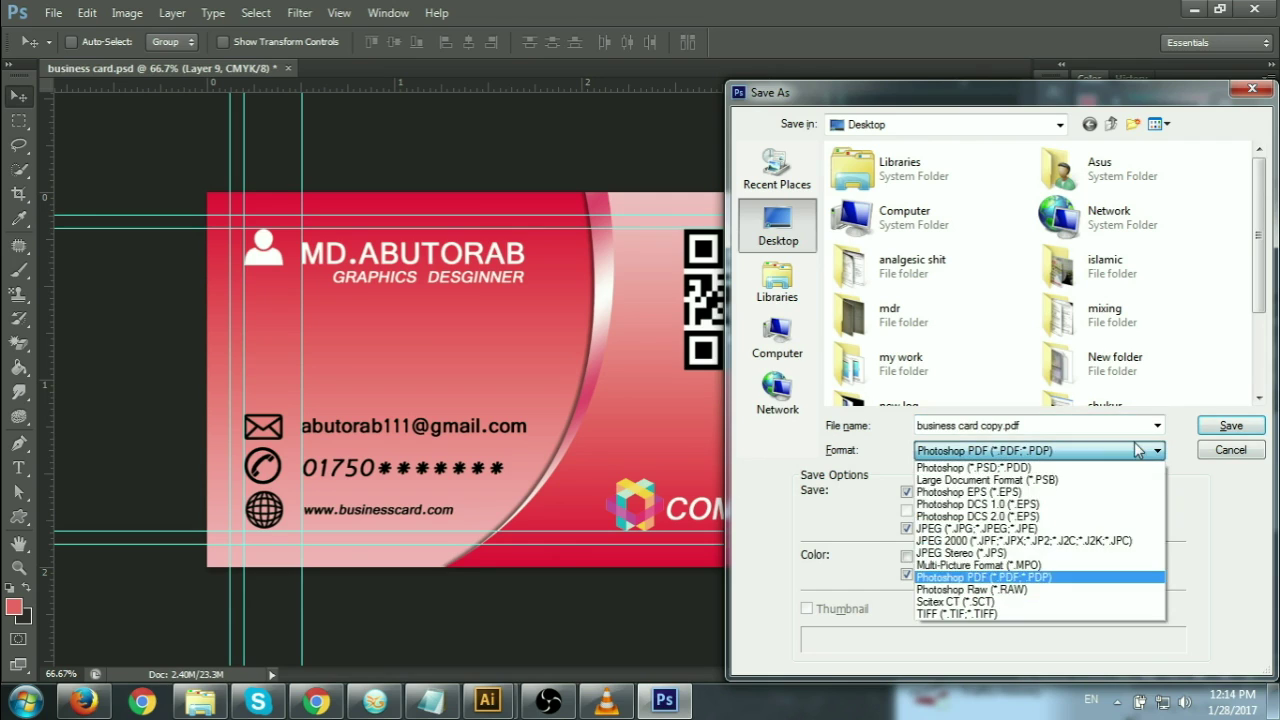
left_click(996, 580)
Save the card as business card PDF, accepting the preset and compatibility warnings.
left_click(1041, 428)
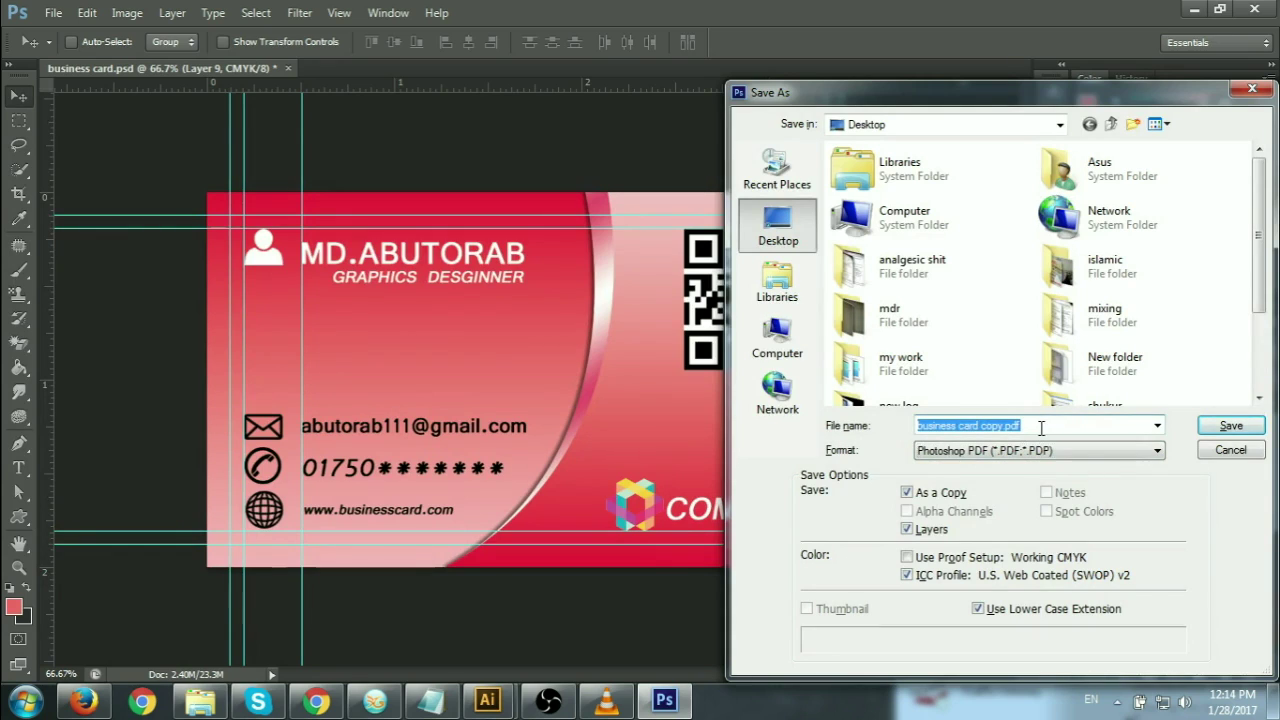
type("b")
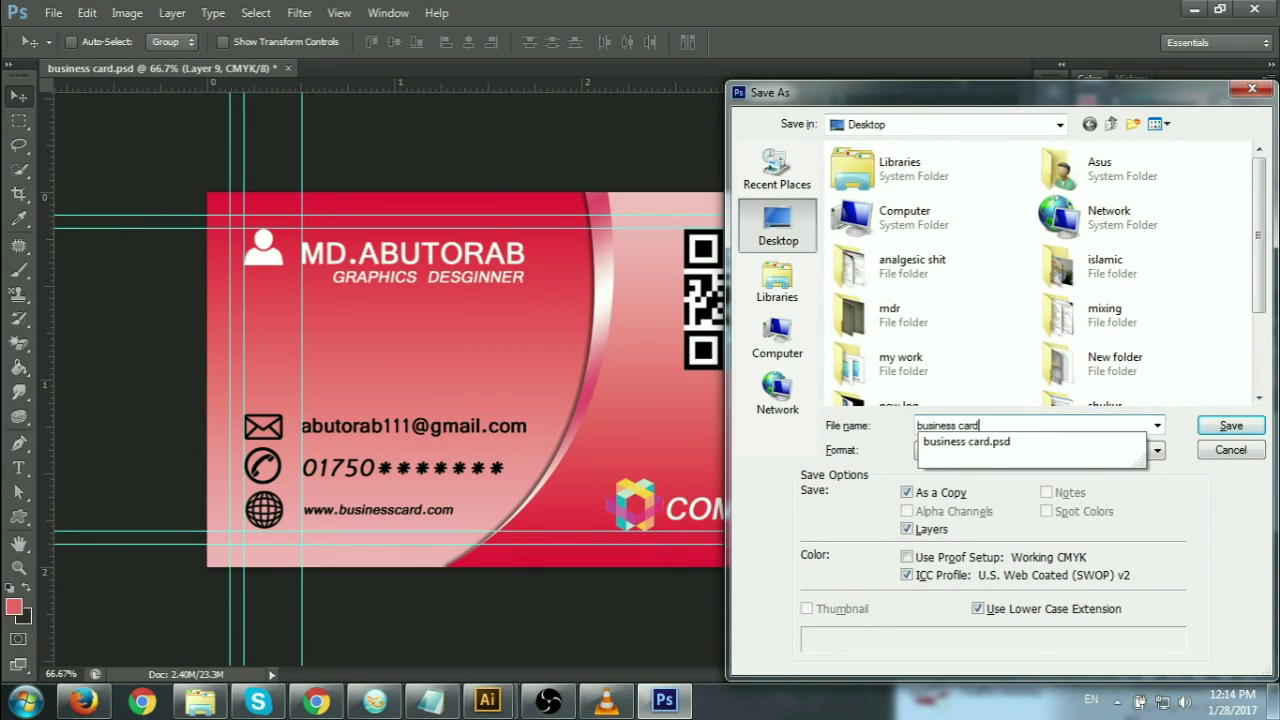
left_click(1220, 426)
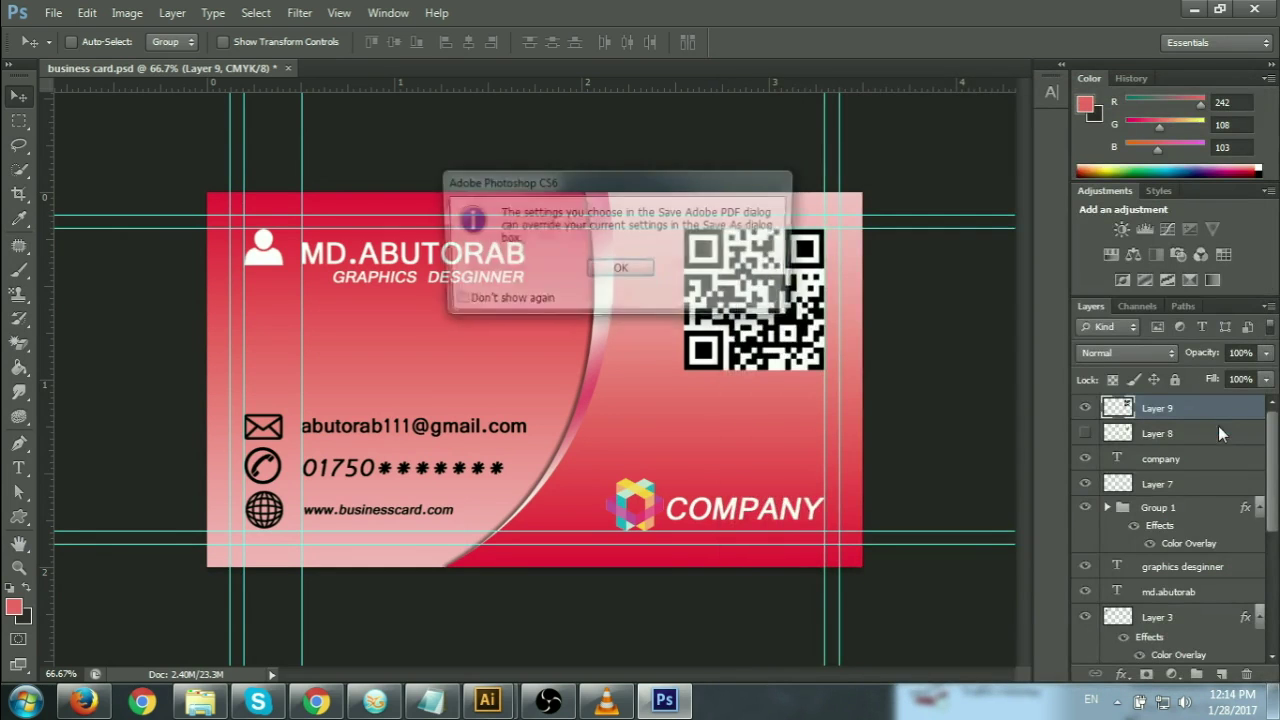
left_click(621, 271)
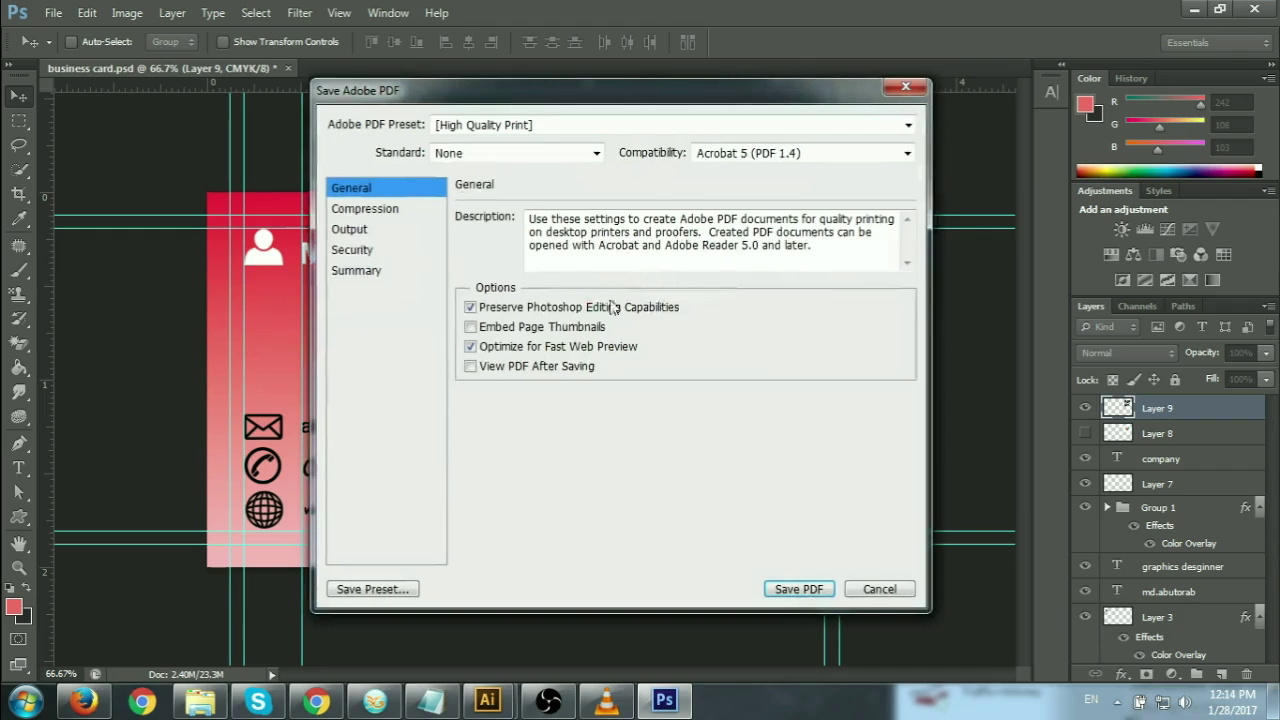
left_click(796, 592)
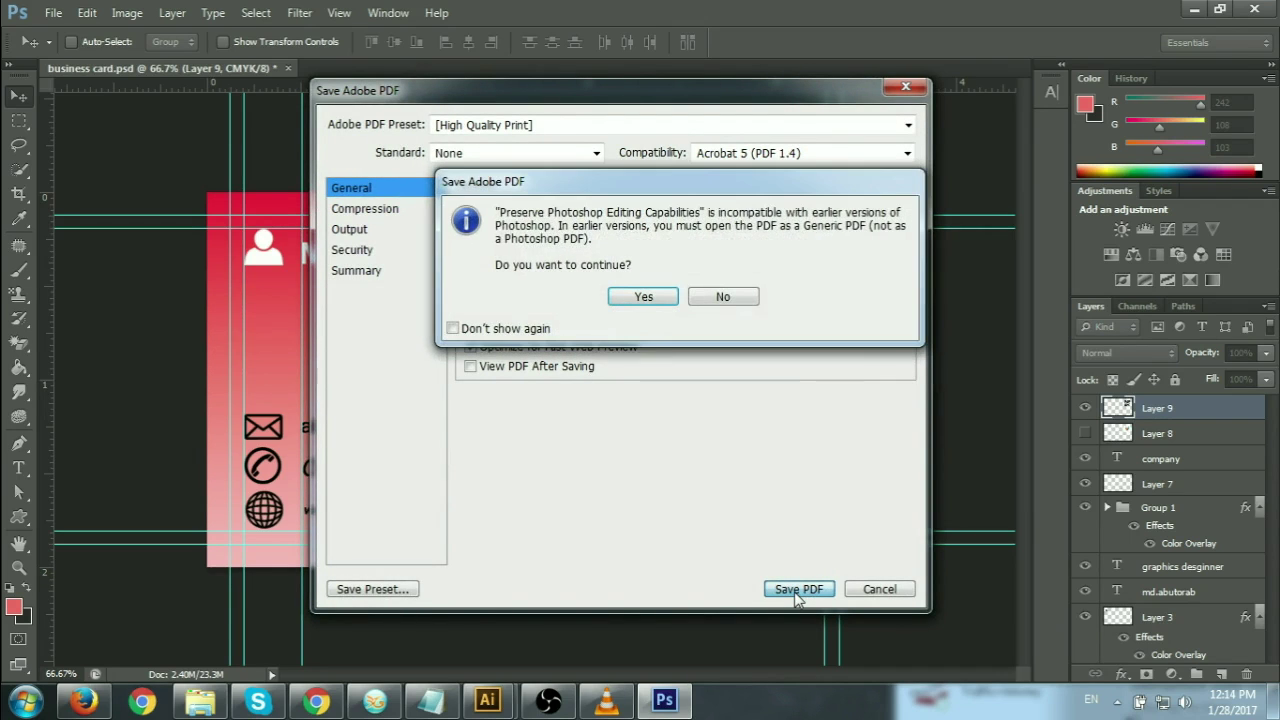
left_click(644, 298)
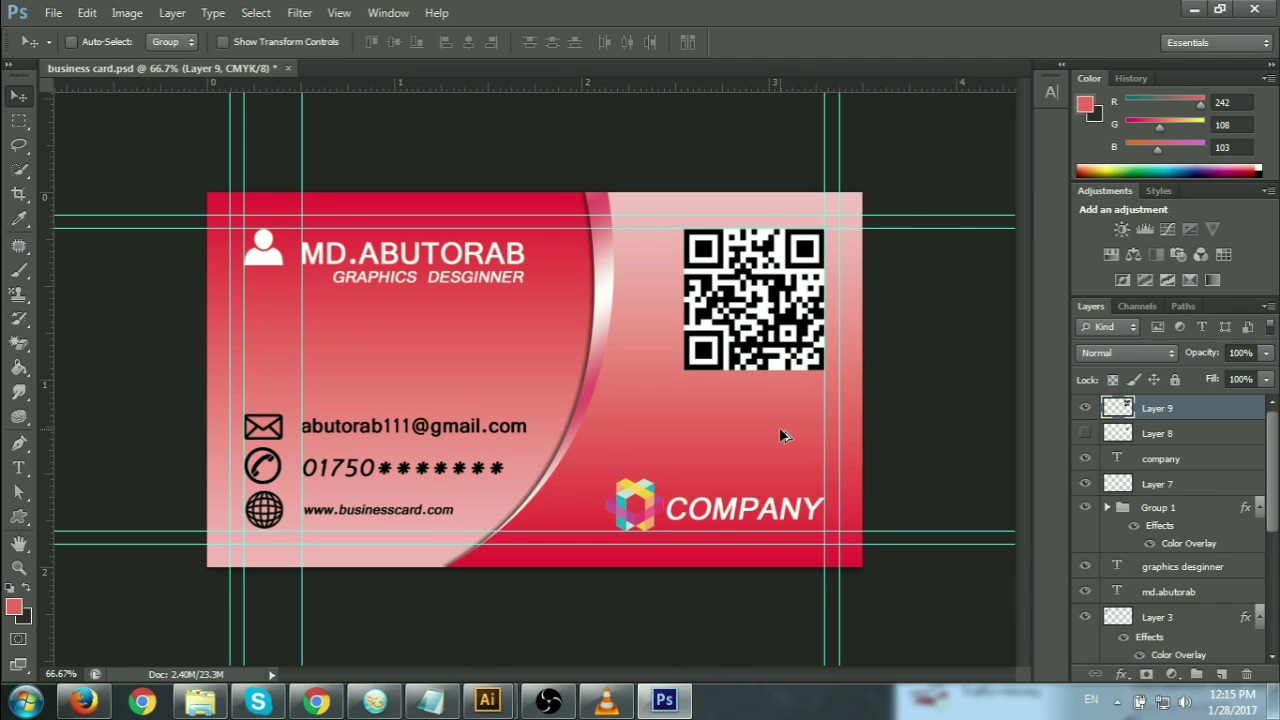
key("ctrl+shift+s")
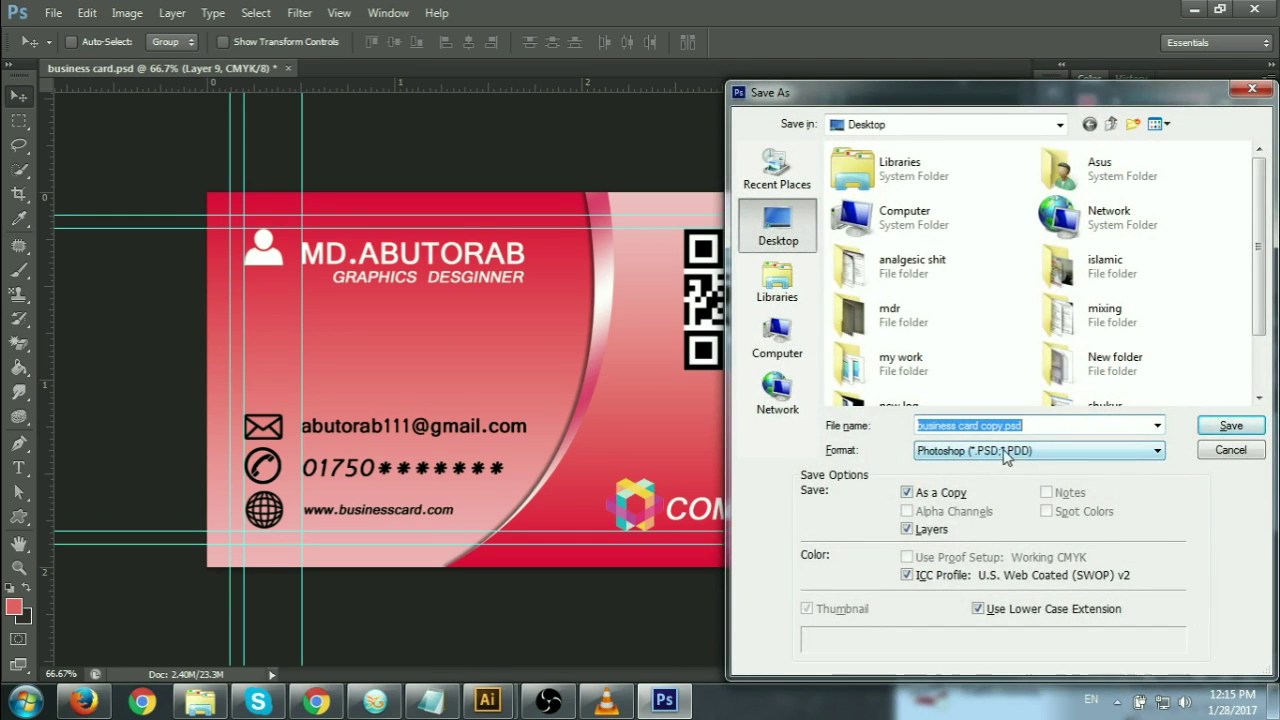
Overwrite business card.psd on the Desktop, keeping Maximize Compatibility.
left_click_drag(1266, 232, 1262, 345)
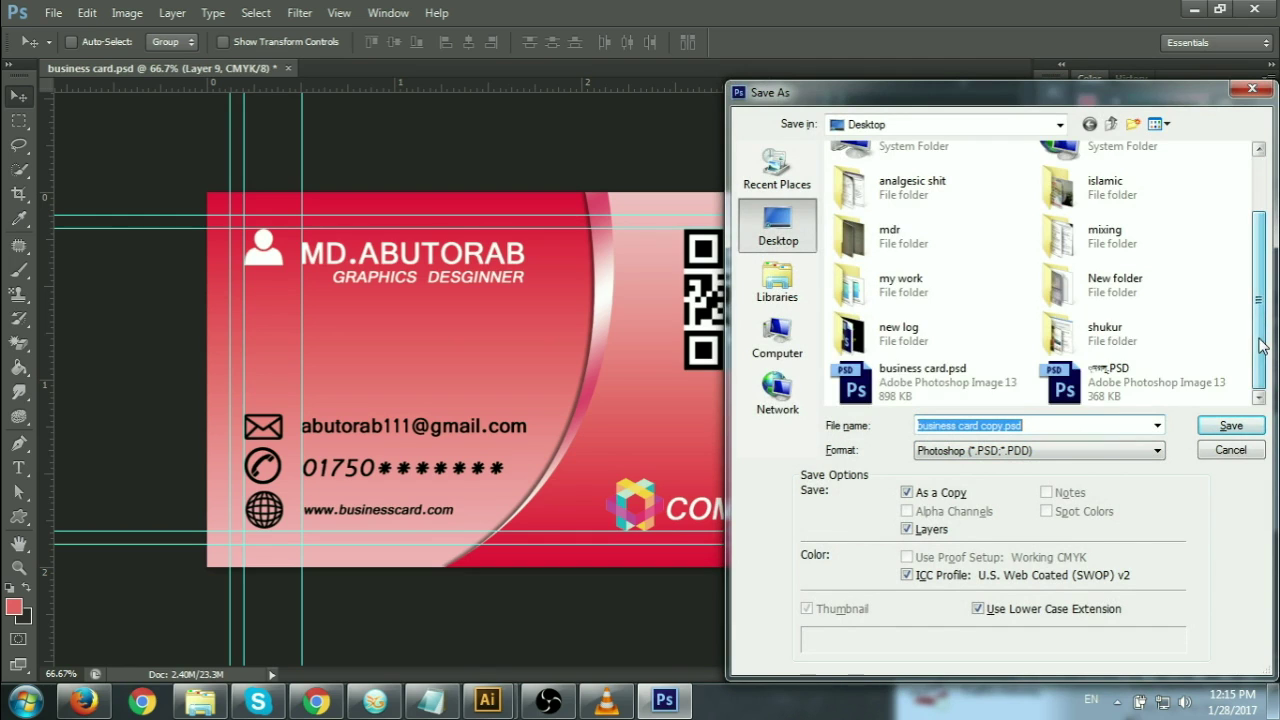
double_click(878, 385)
left_click(571, 272)
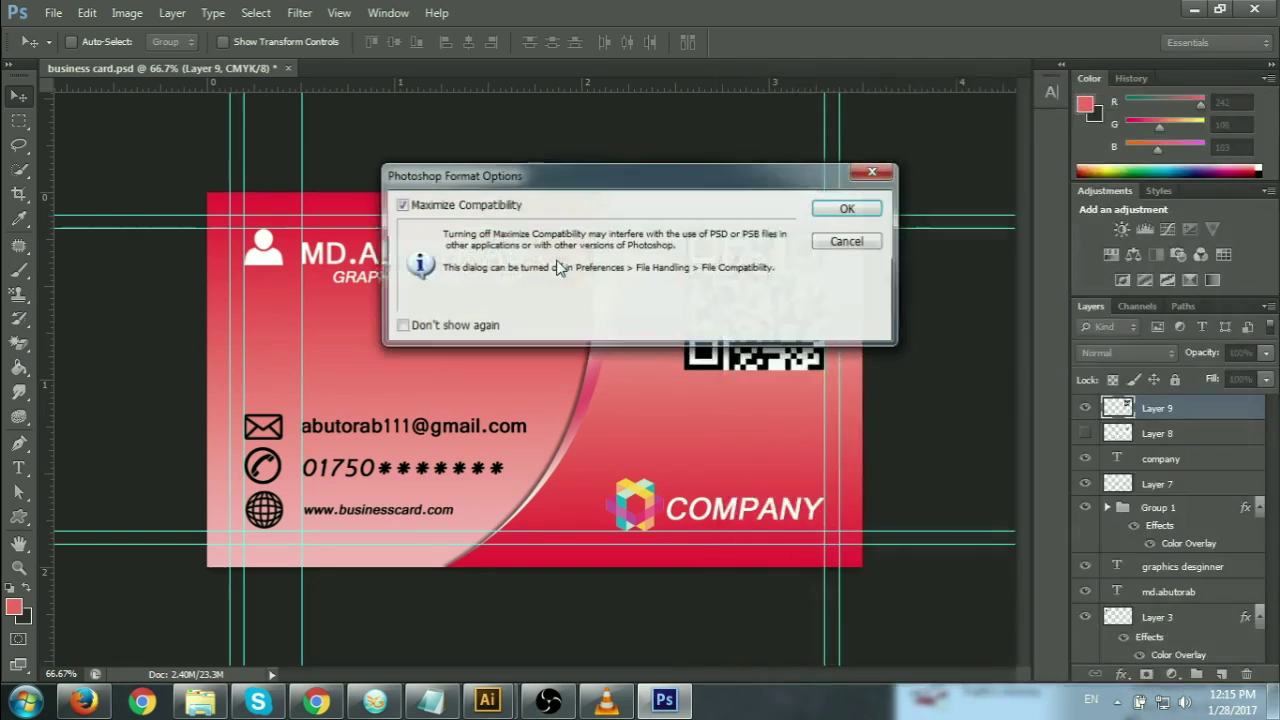
left_click(848, 212)
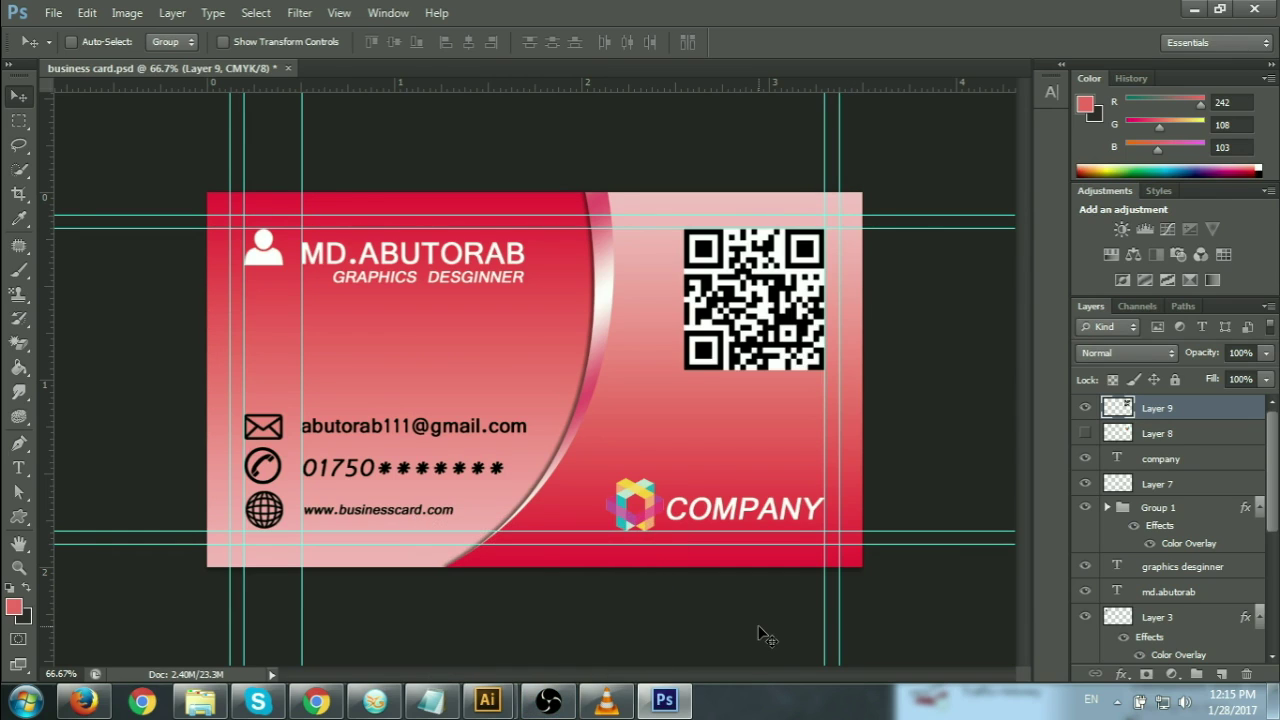
Replace Layer 2 copy's Gradient Overlay with a Color Overlay.
scroll(1134, 652, "down", 2)
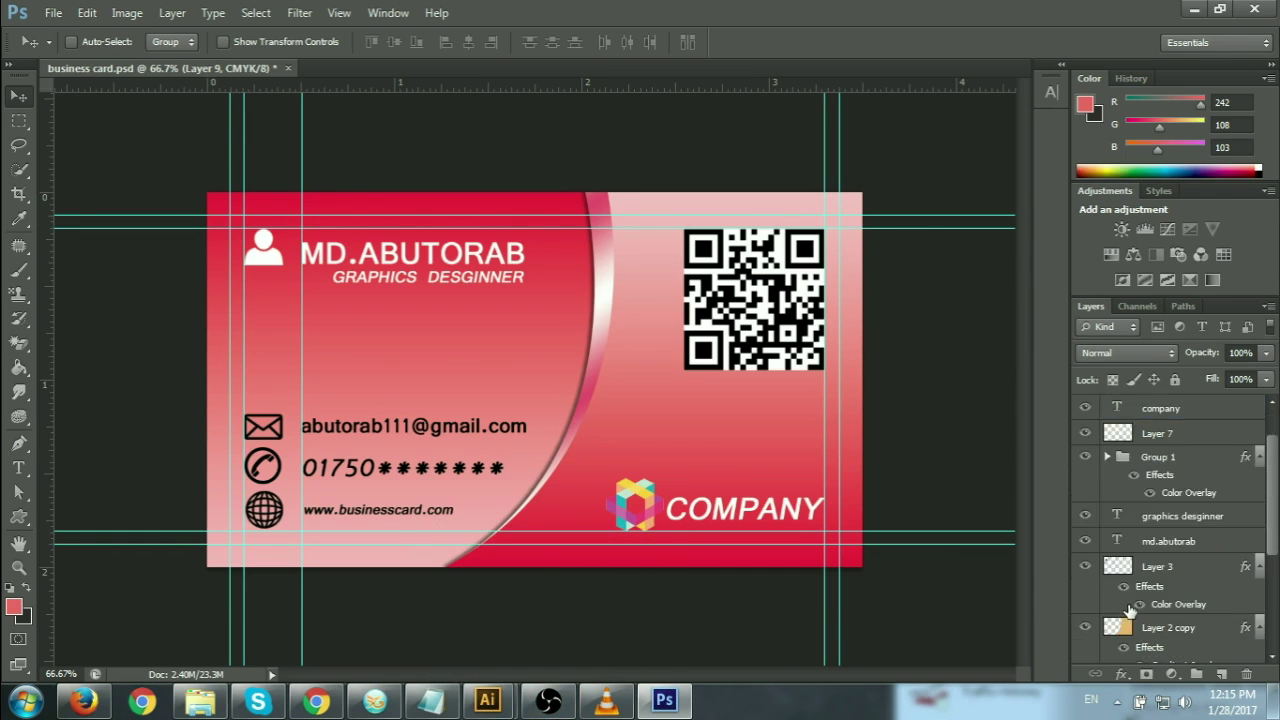
scroll(1134, 652, "down", 1)
left_click(1133, 606)
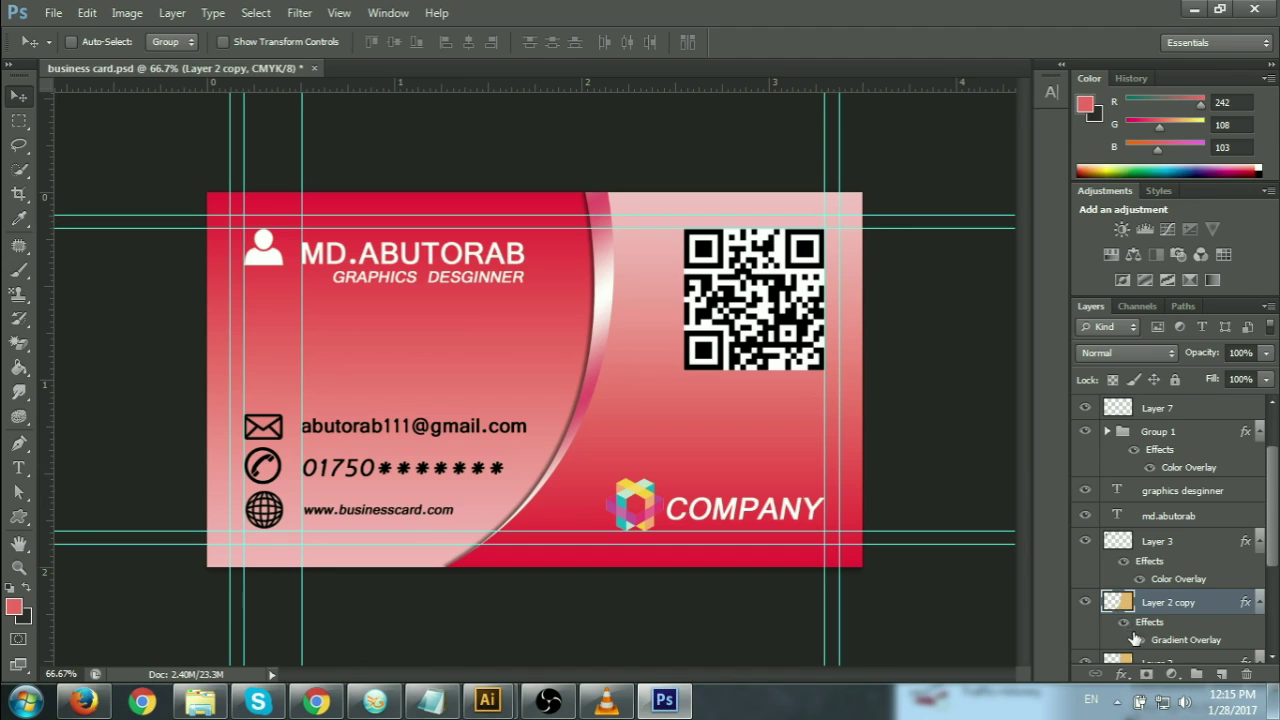
left_click(1124, 623)
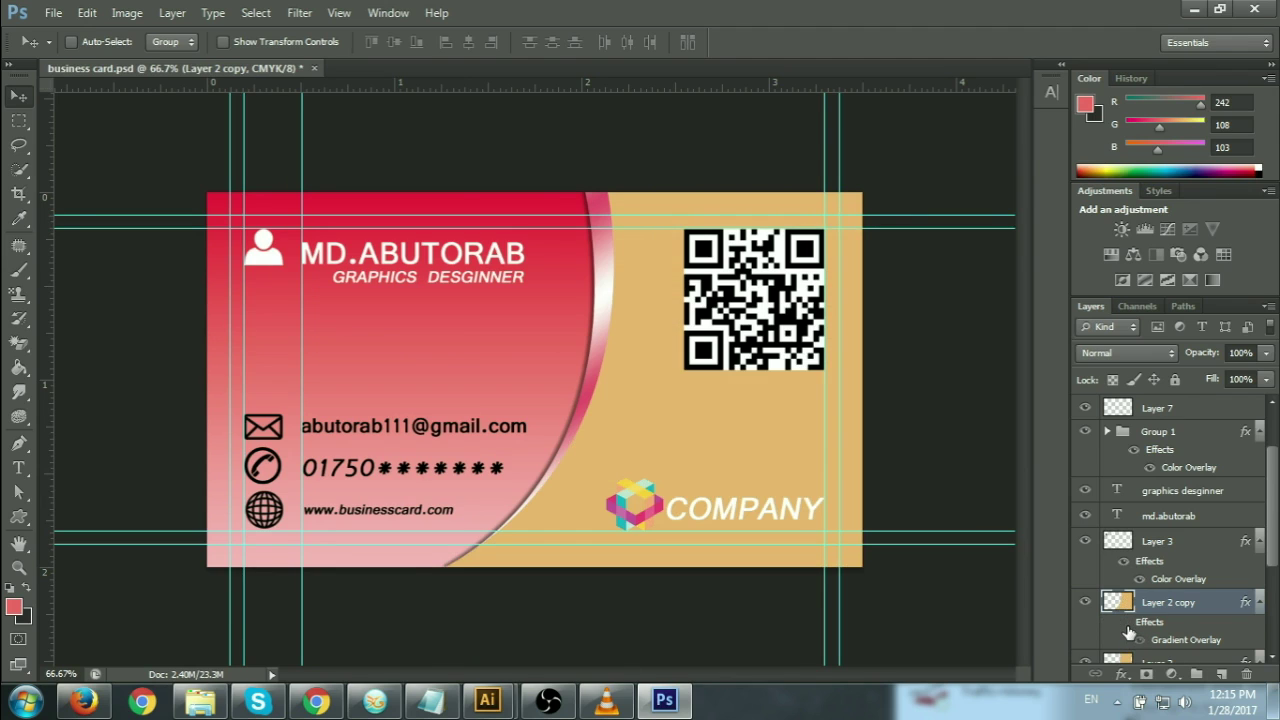
left_click(1124, 622)
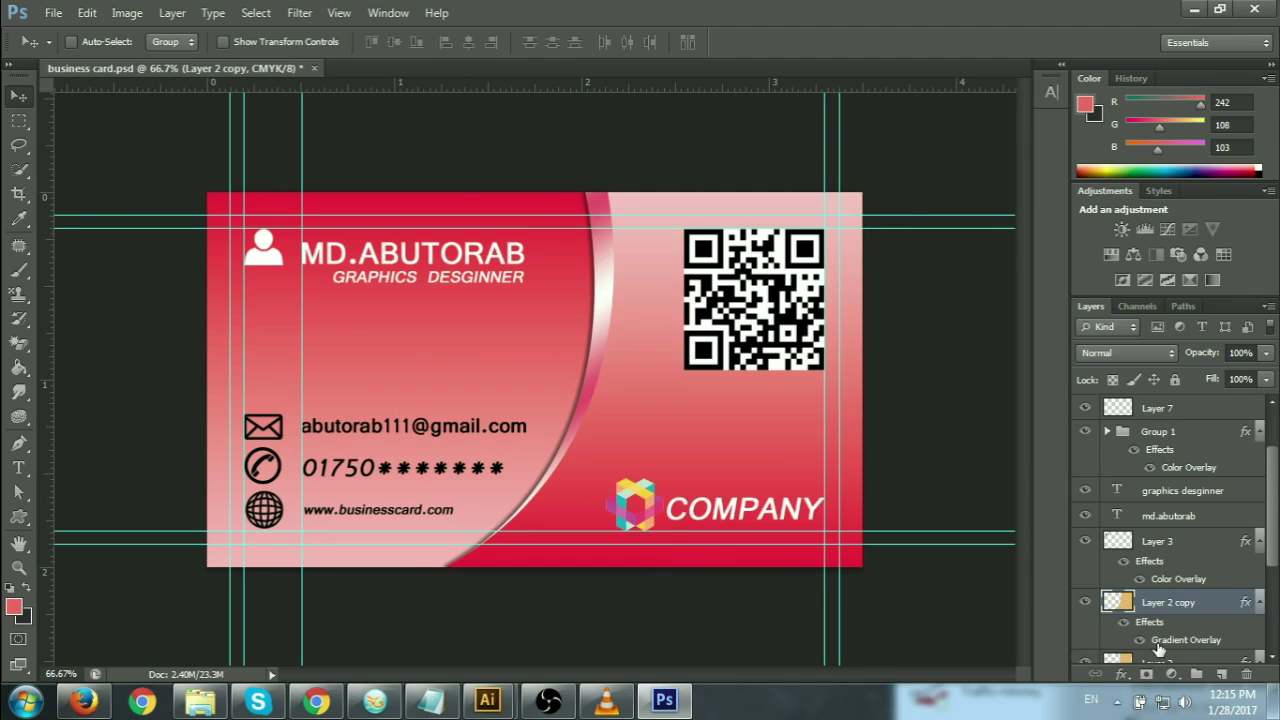
double_click(1160, 643)
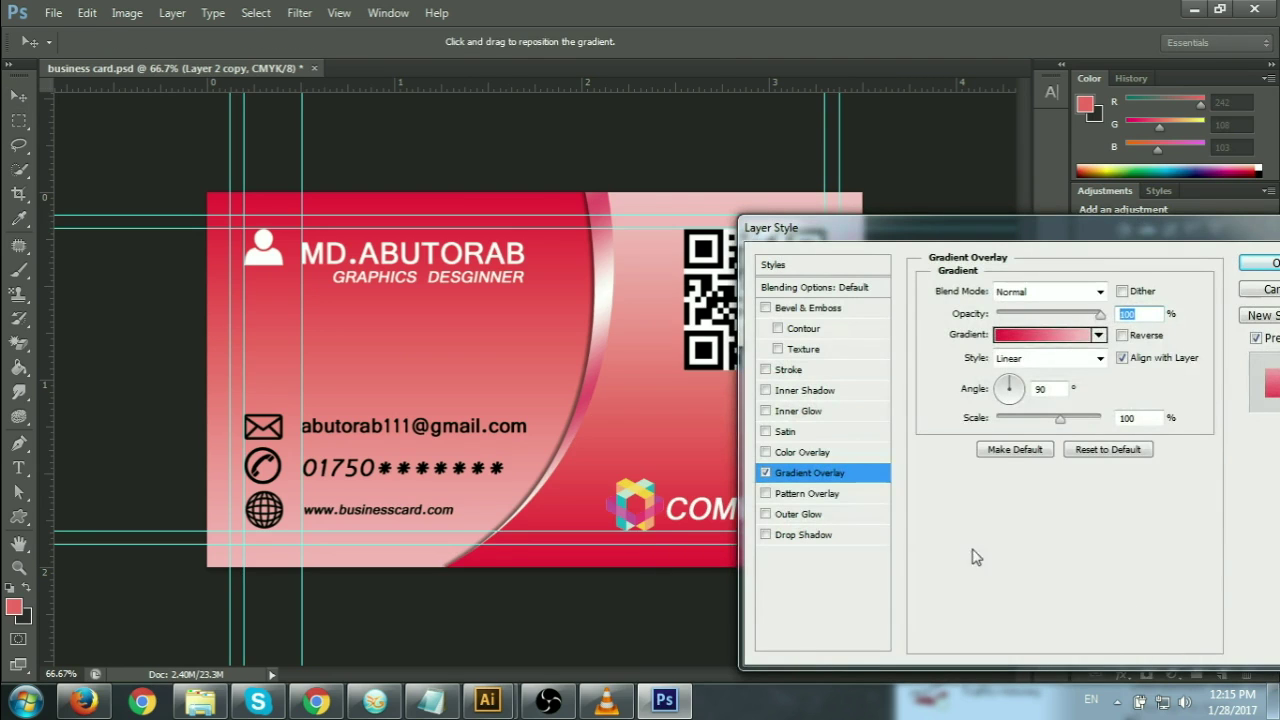
left_click(765, 473)
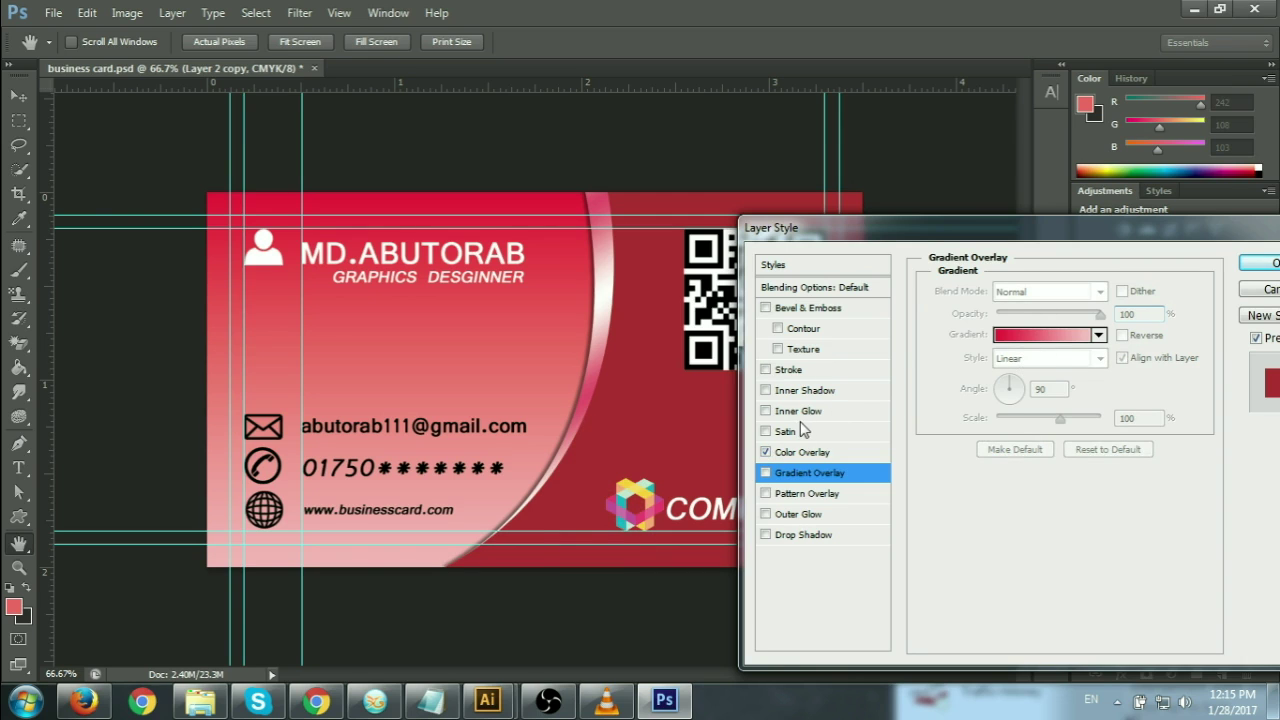
left_click(800, 455)
Set the Color Overlay to near-black #121212 and apply the layer style.
left_click(1128, 291)
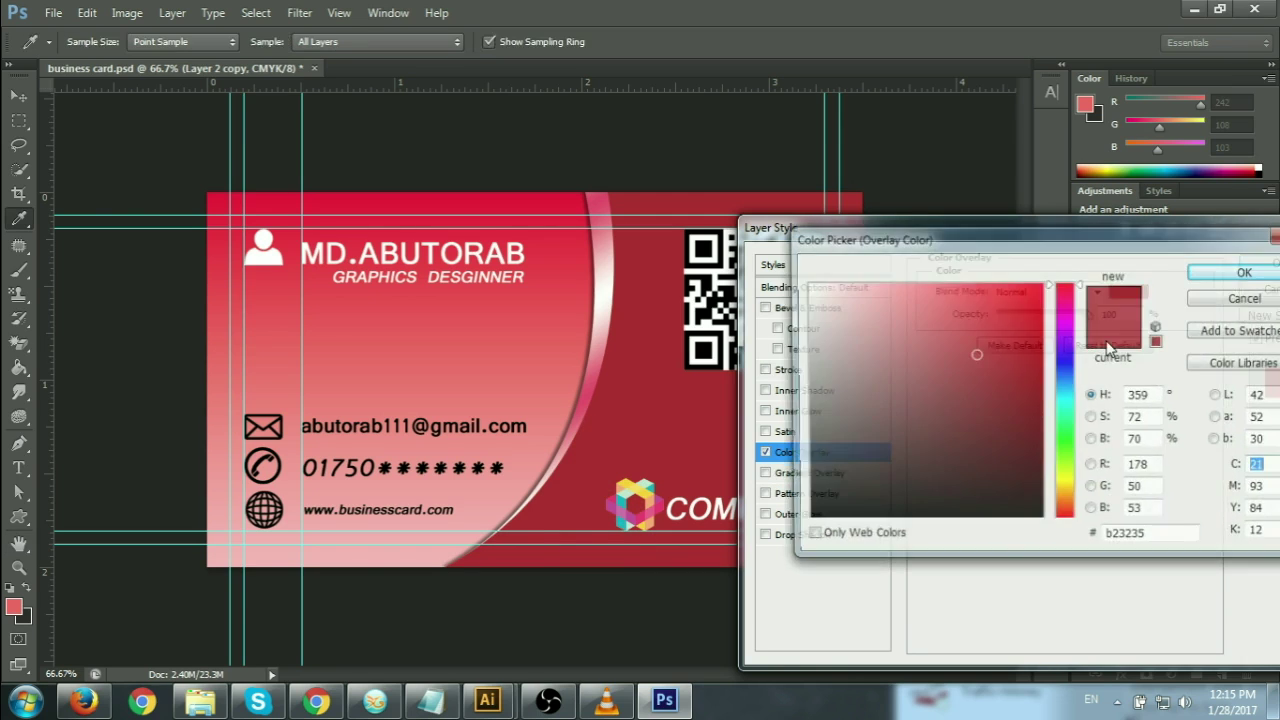
left_click_drag(988, 429, 803, 522)
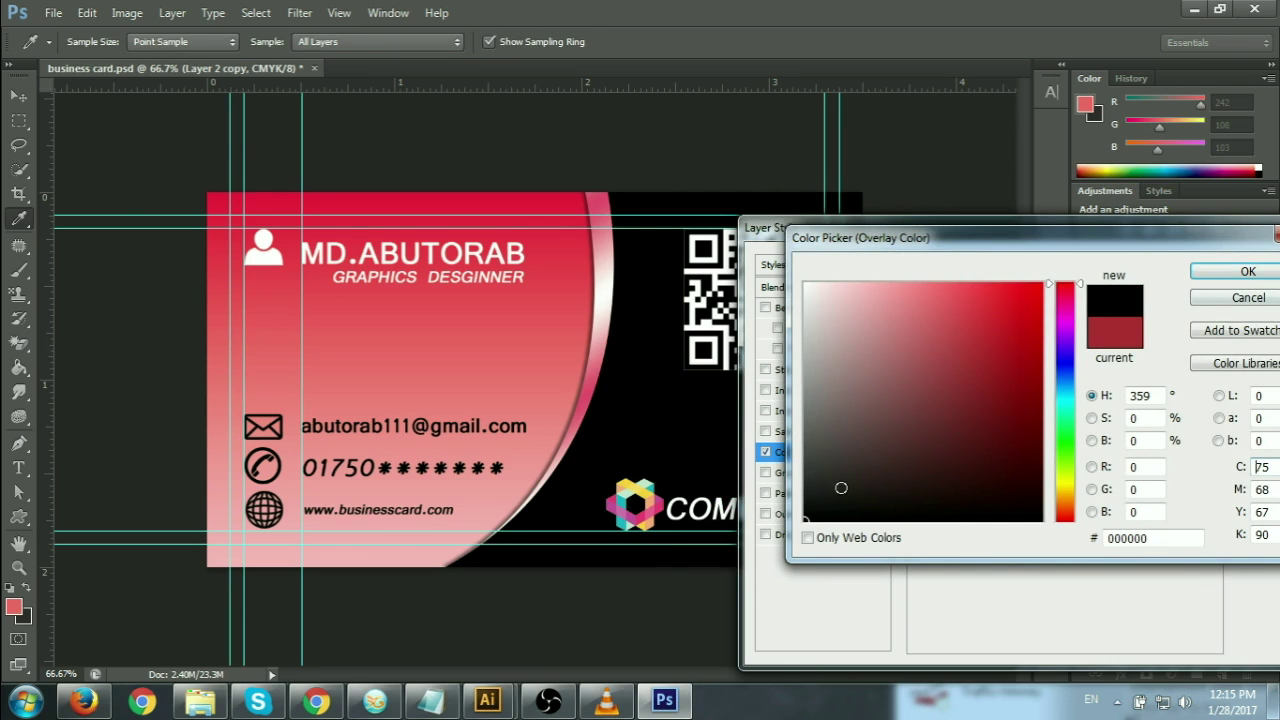
left_click(803, 491)
left_click(804, 507)
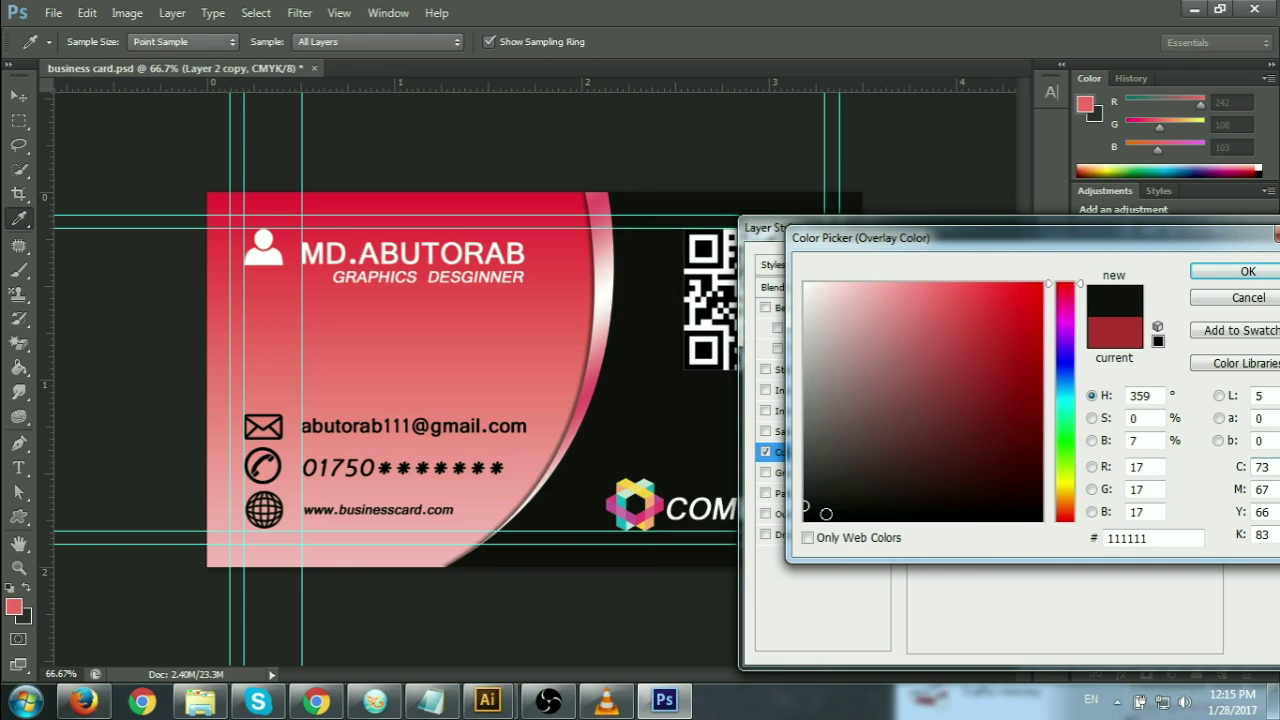
left_click_drag(805, 518, 782, 492)
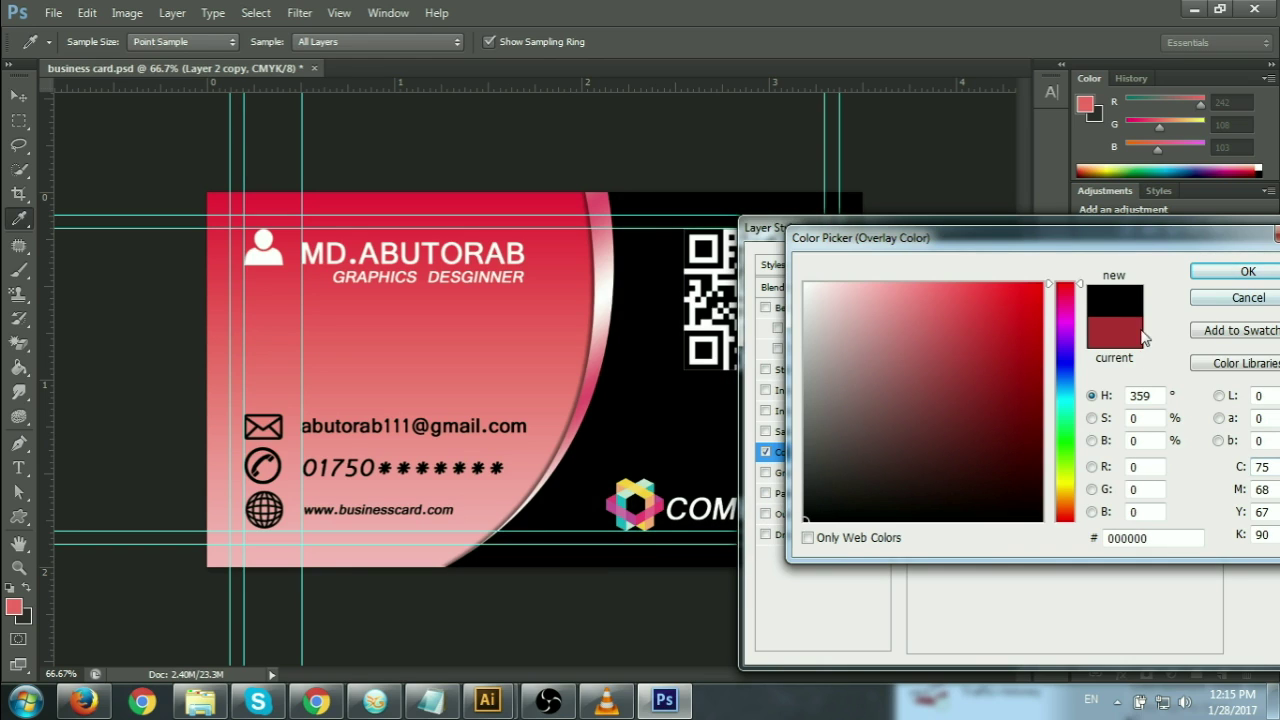
left_click_drag(782, 492, 780, 505)
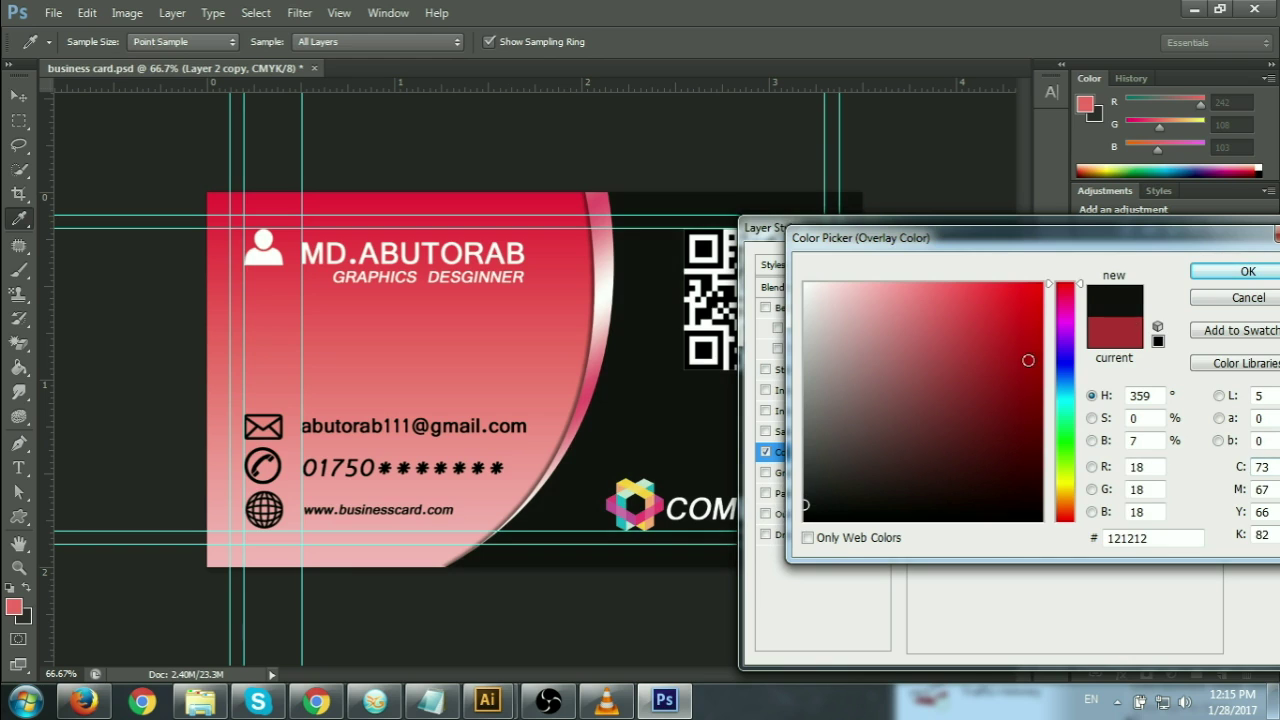
left_click(1237, 278)
left_click(1256, 264)
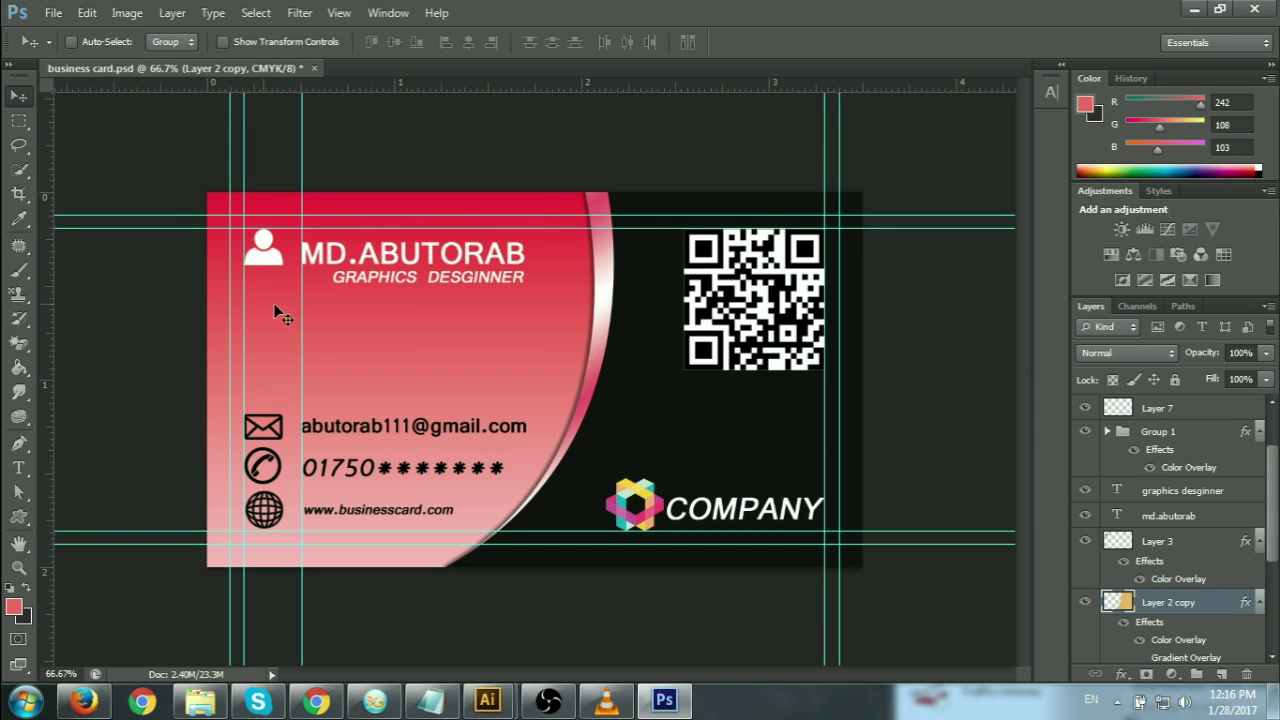
Draw a rectangular selection band around the name and job title.
left_click(19, 121)
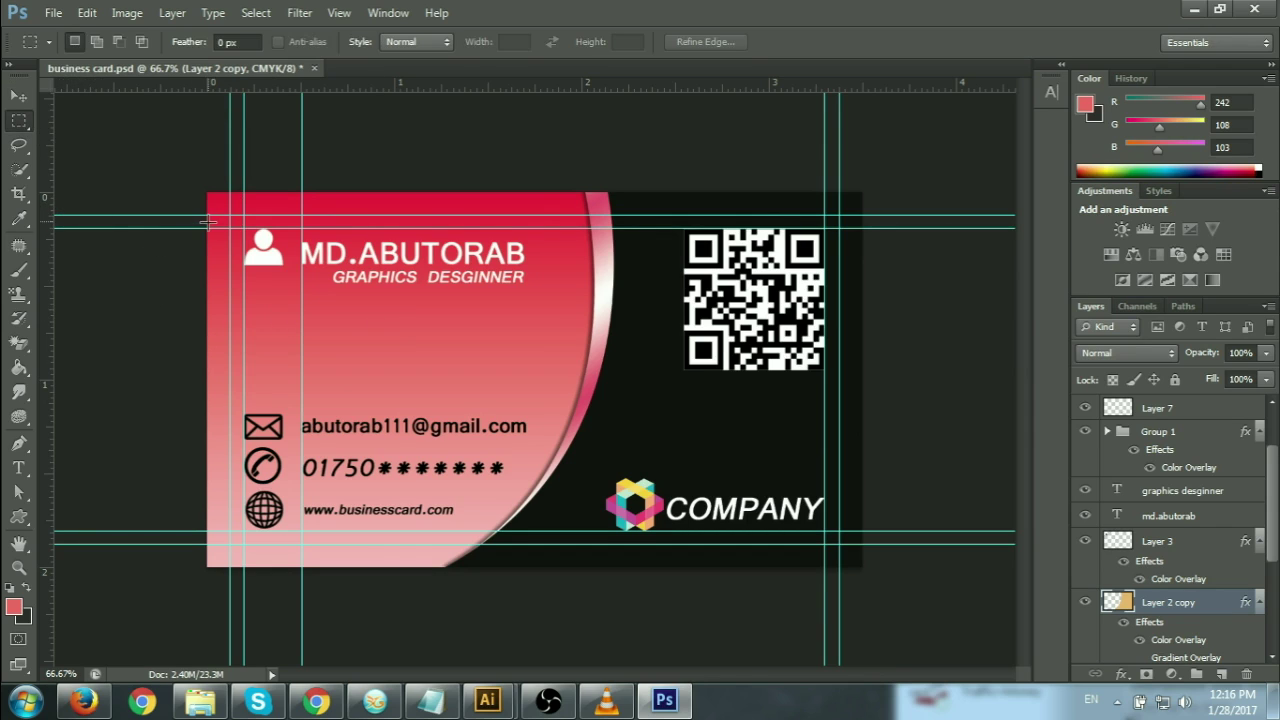
left_click_drag(229, 214, 567, 298)
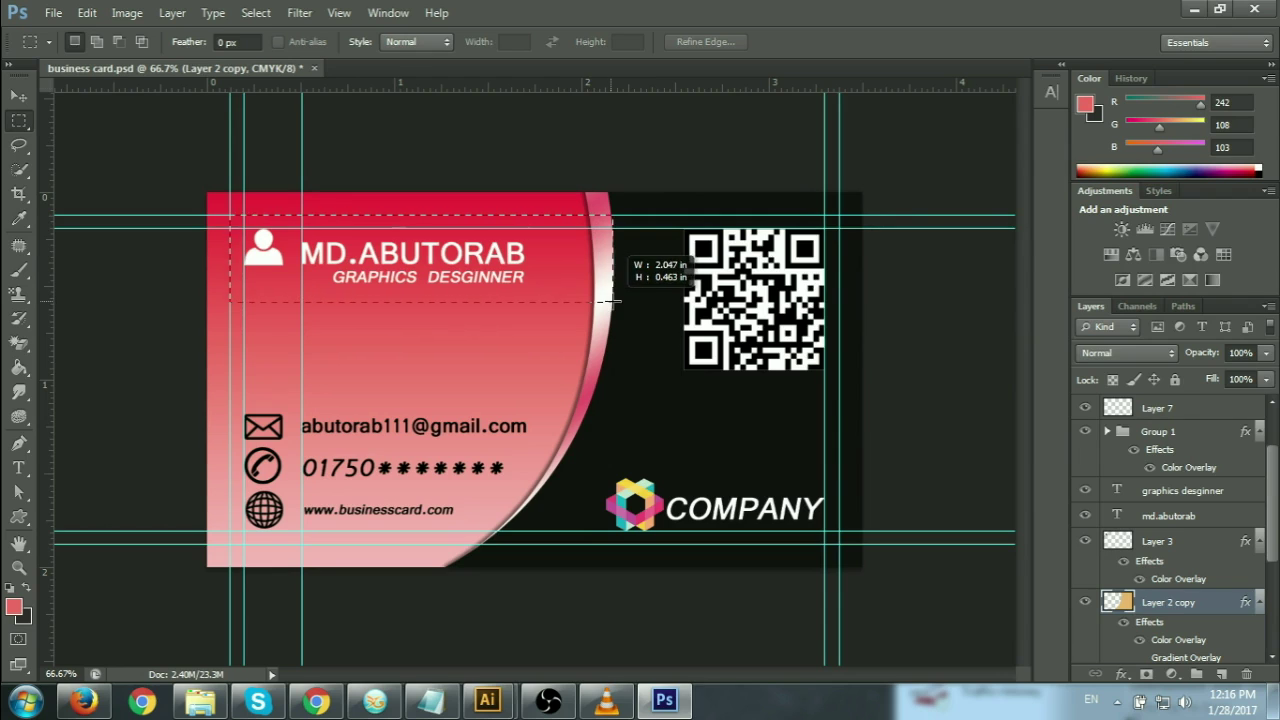
left_click_drag(567, 298, 624, 302)
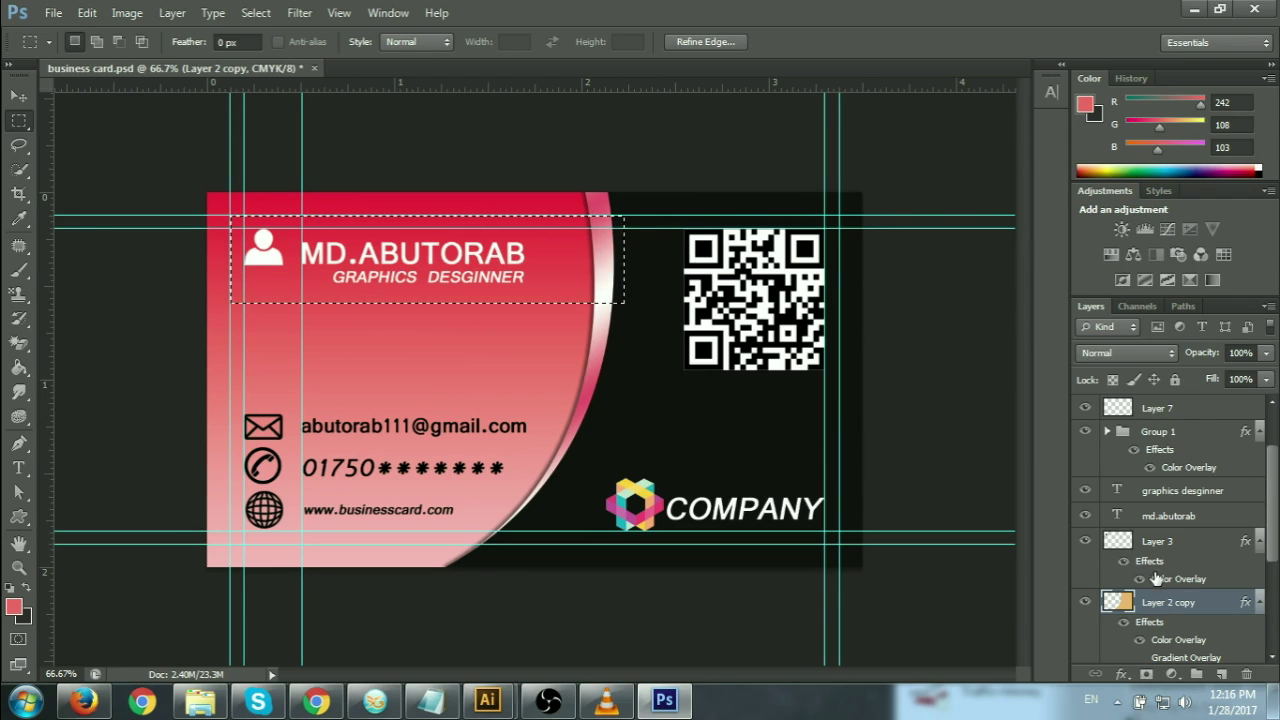
scroll(1130, 473, "up", 2)
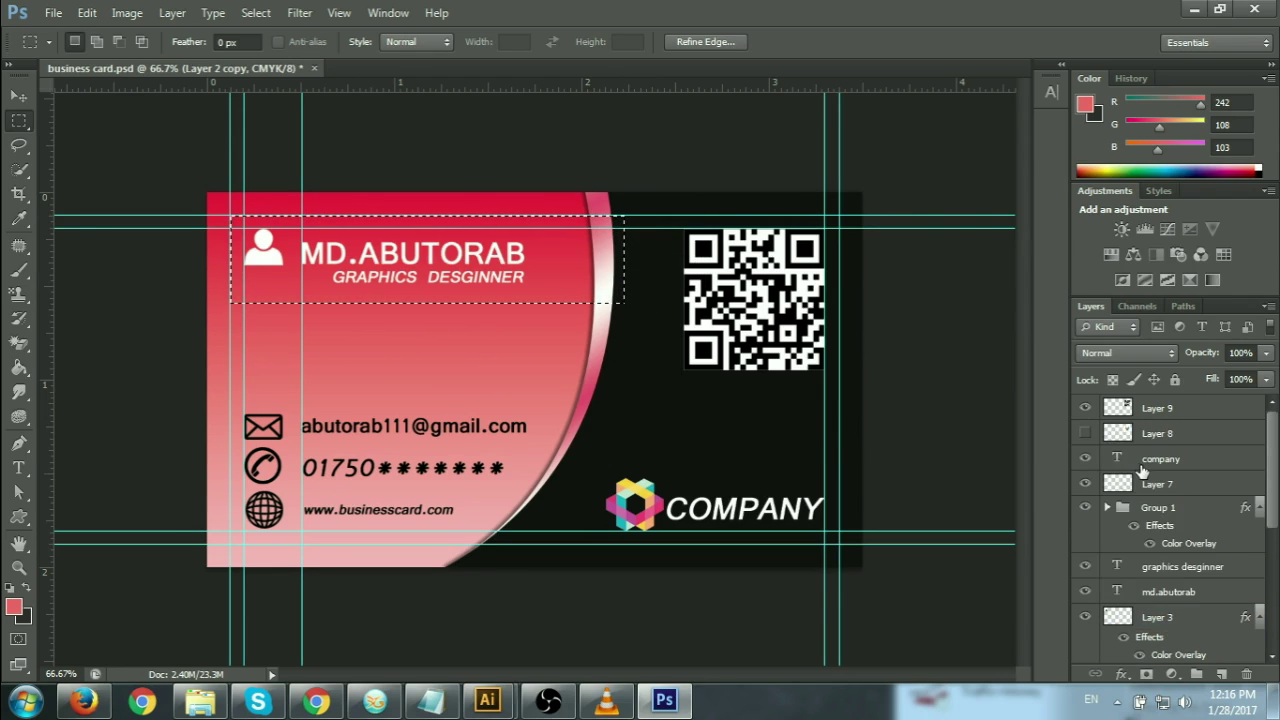
scroll(1160, 530, "down", 3)
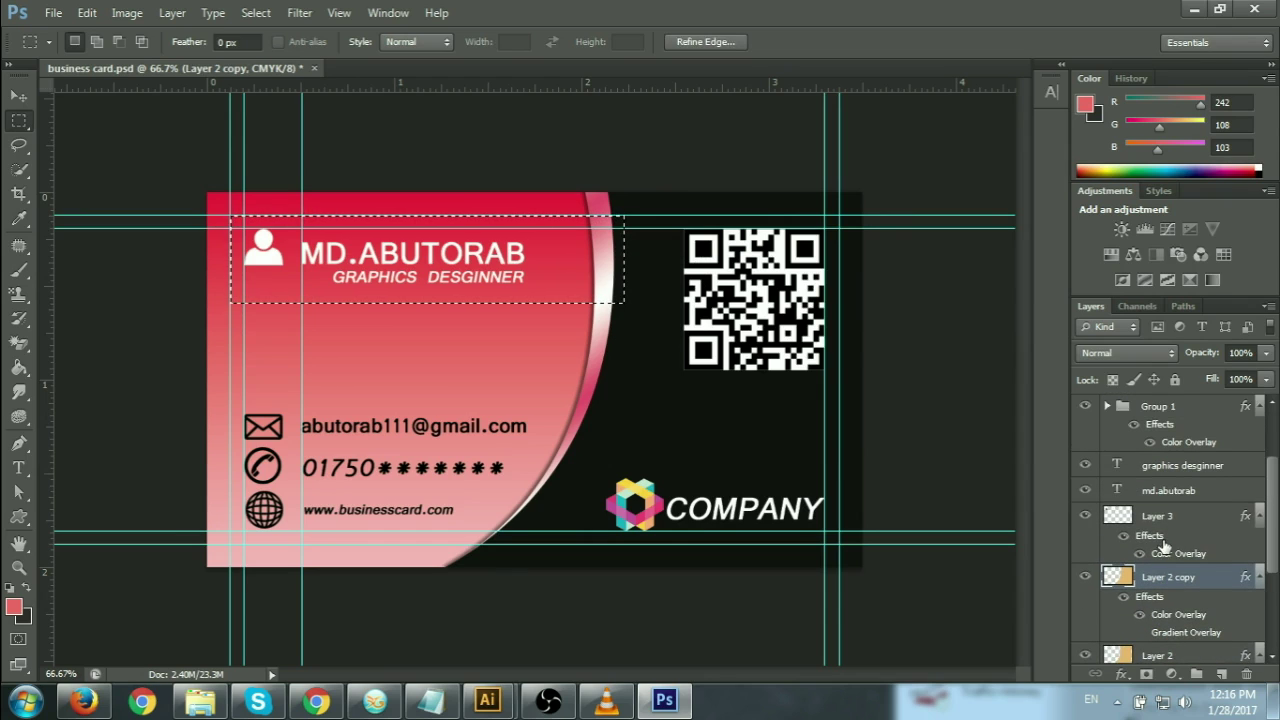
Fill the band with #242424 on a new layer above Layer 3, then deselect.
left_click(1165, 530)
left_click(1222, 674)
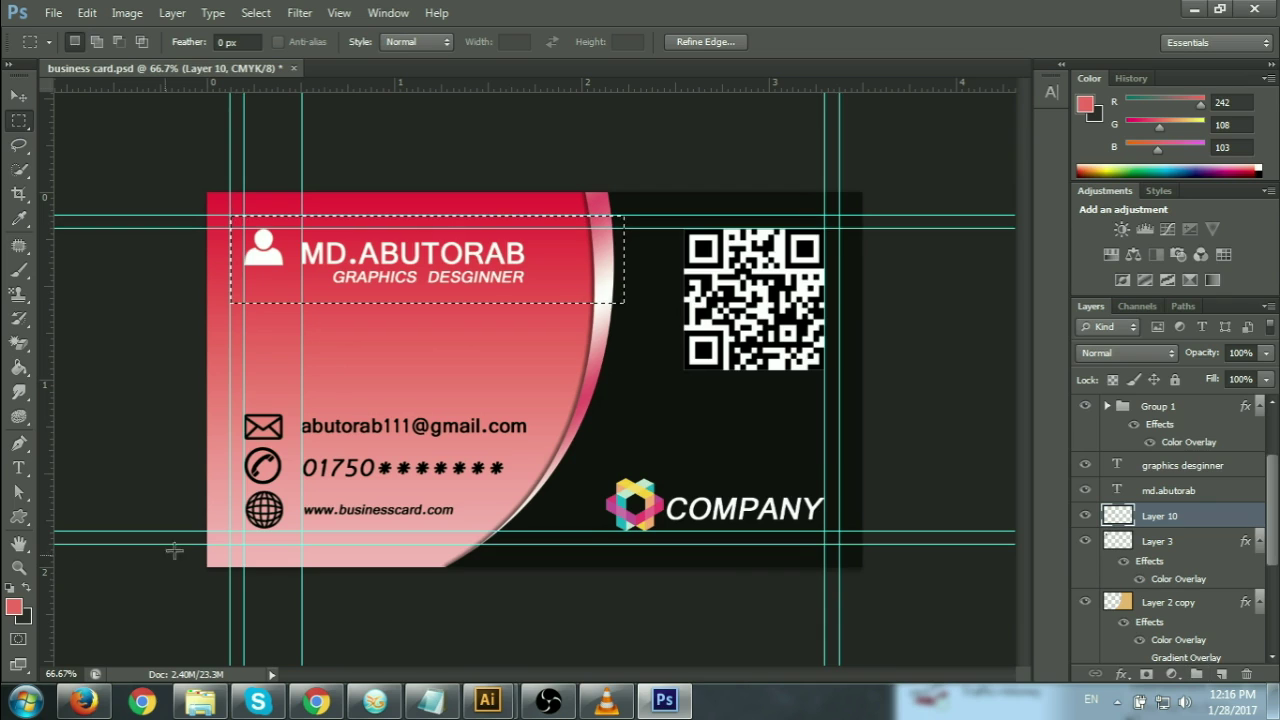
left_click(14, 606)
left_click_drag(890, 400, 770, 247)
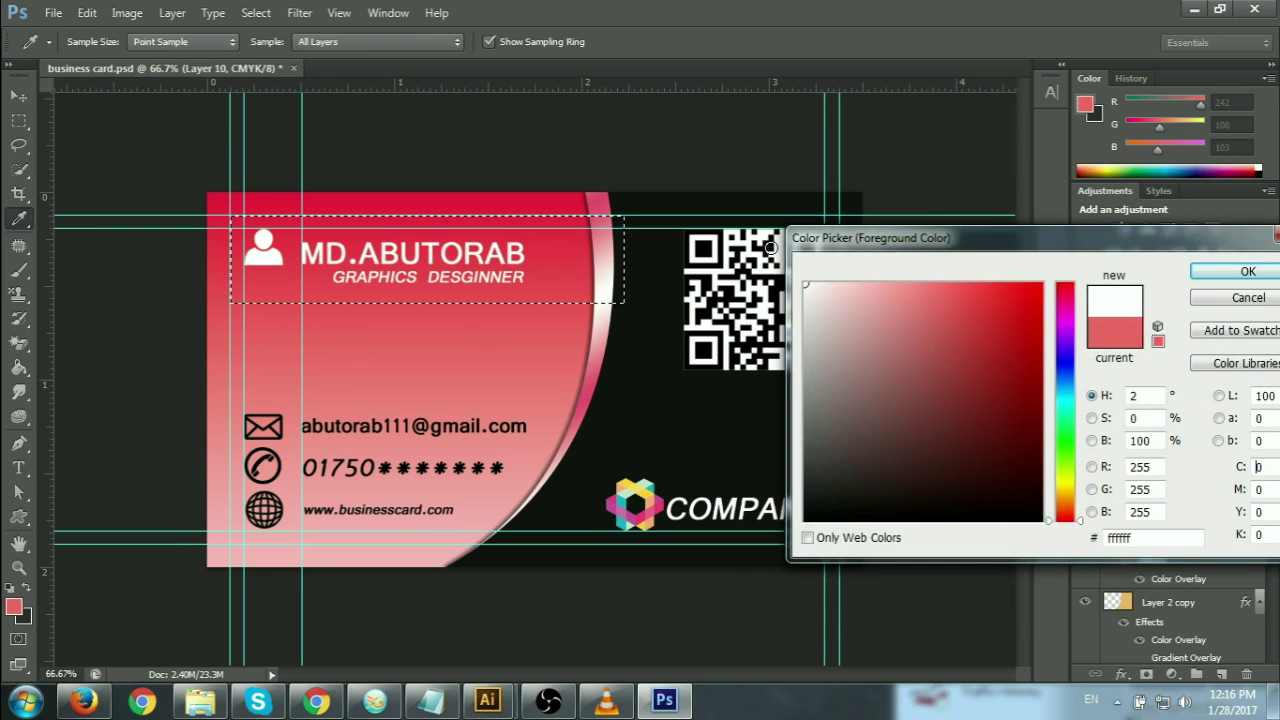
mouse_move(926, 409)
left_mouse_down()
mouse_move(788, 518)
mouse_move(805, 488)
left_mouse_up()
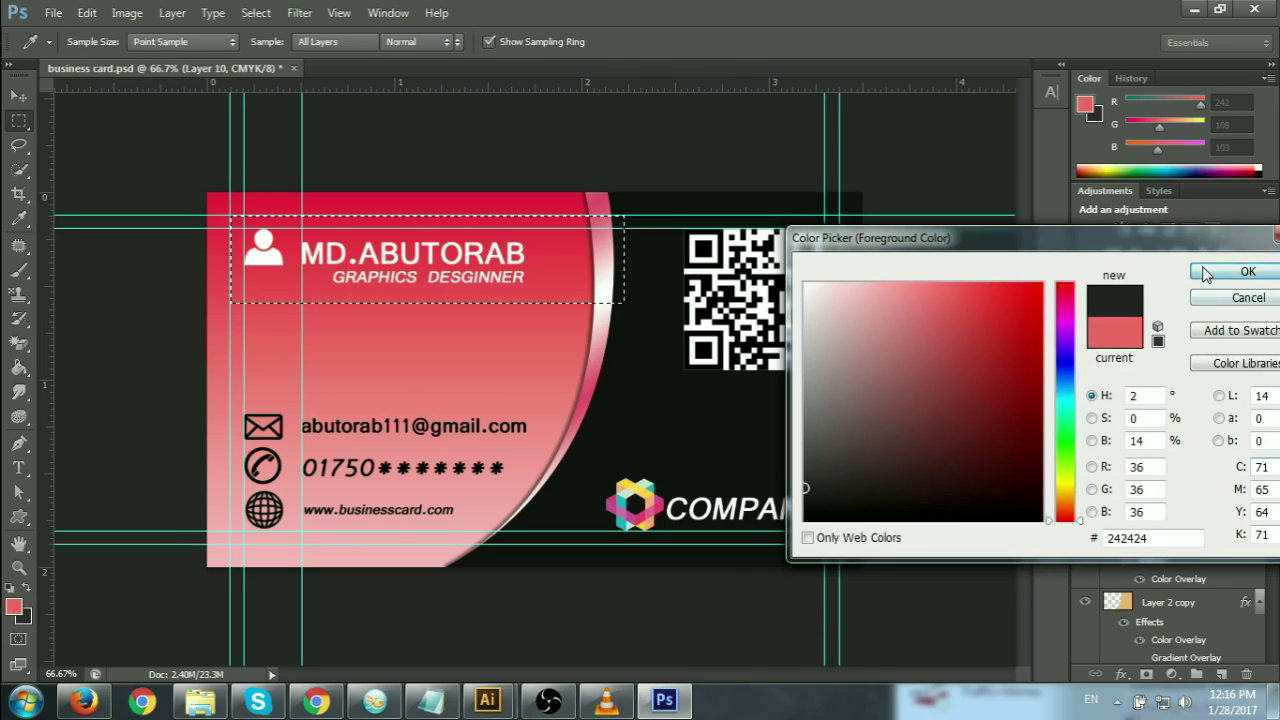
left_click(1205, 275)
key("alt+BackSpace")
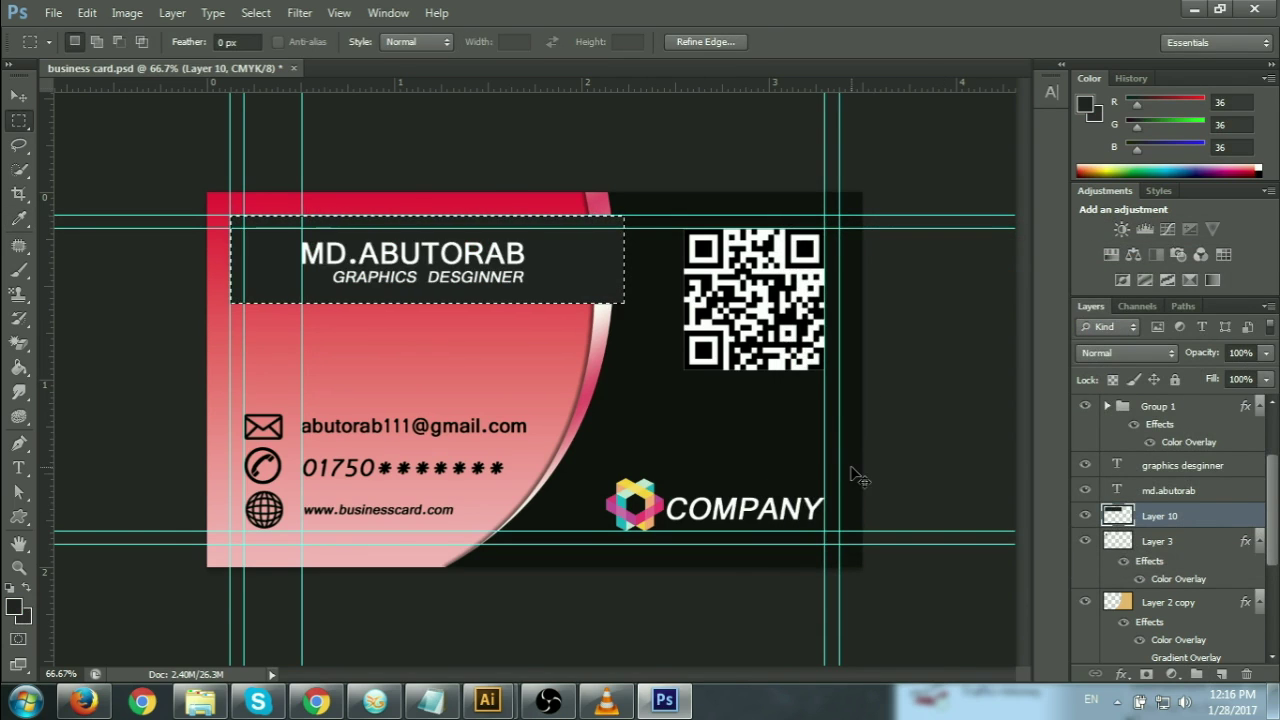
key("ctrl+d")
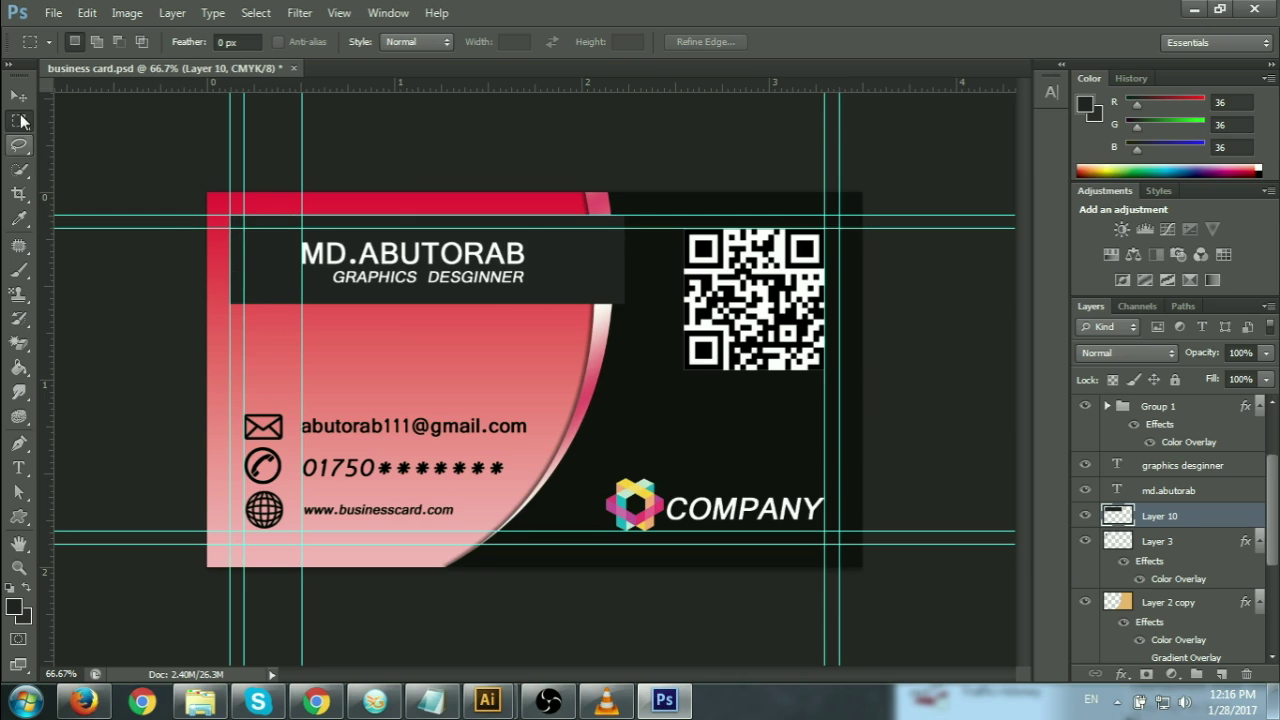
Move Layer 10 below Layer 2 copy in the layer stack.
left_click(18, 96)
left_click_drag(1170, 516, 1150, 655)
scroll(1080, 585, "down", 3)
left_click_drag(1160, 554, 1150, 670)
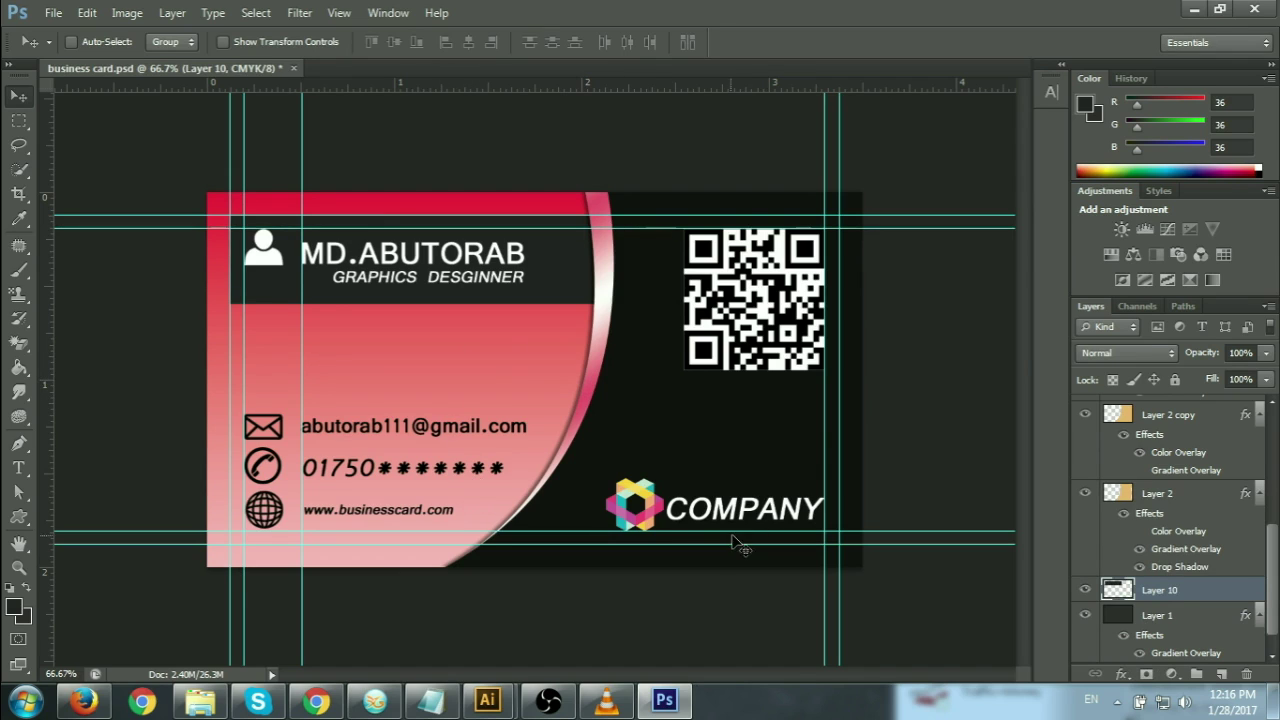
scroll(1120, 608, "down", 1)
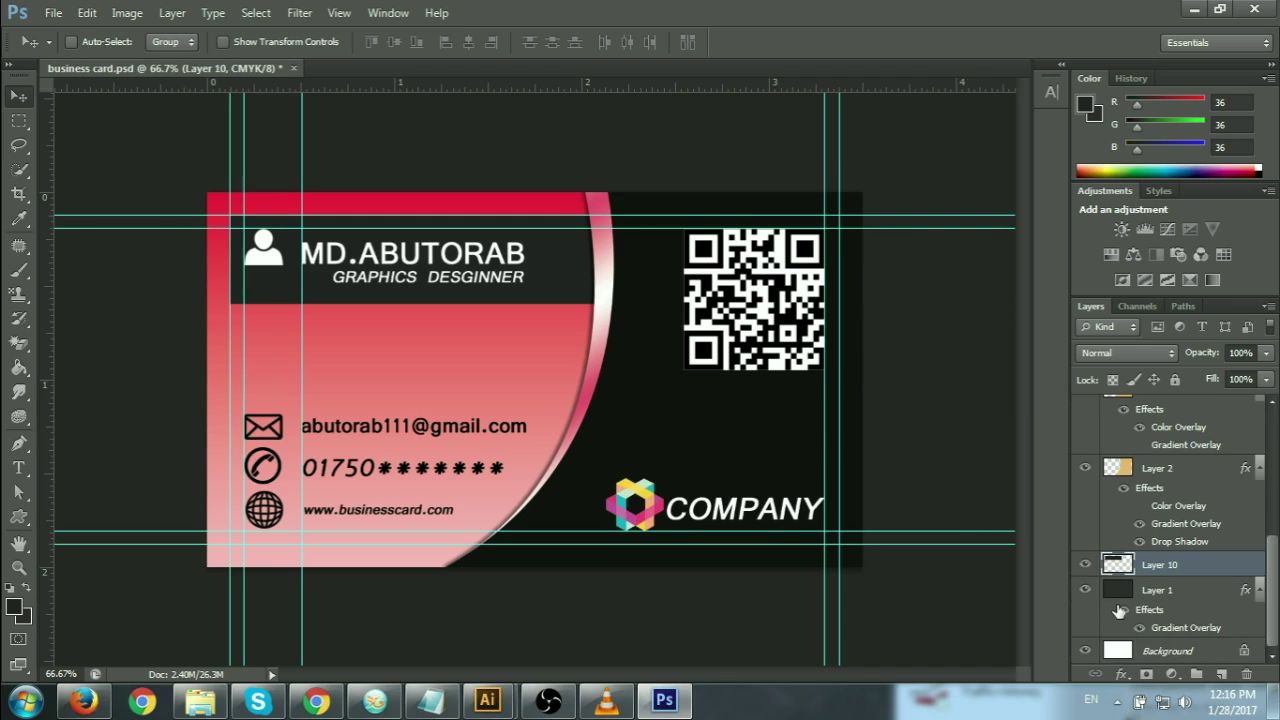
Toggle Layer 1, Layer 2 copy and Layer 2 visibility to inspect the card.
left_click(1085, 590)
left_click(1086, 591)
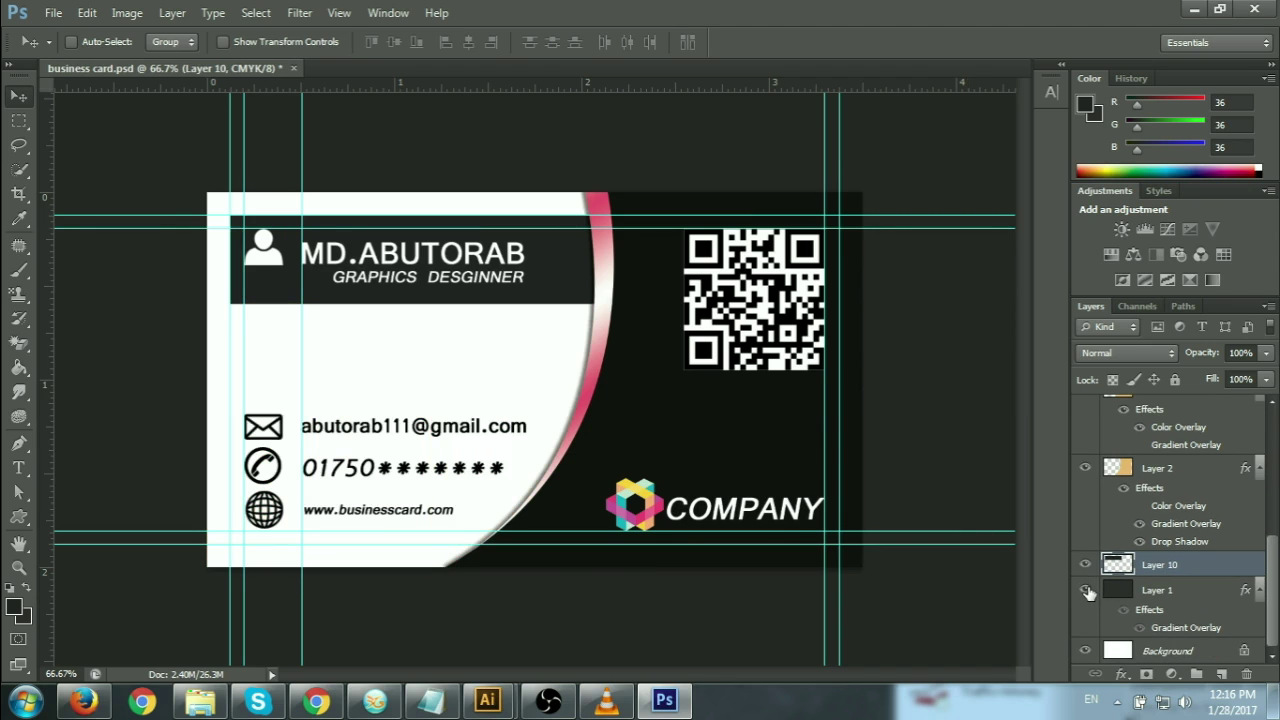
left_click(1086, 591)
scroll(1127, 581, "up", 3)
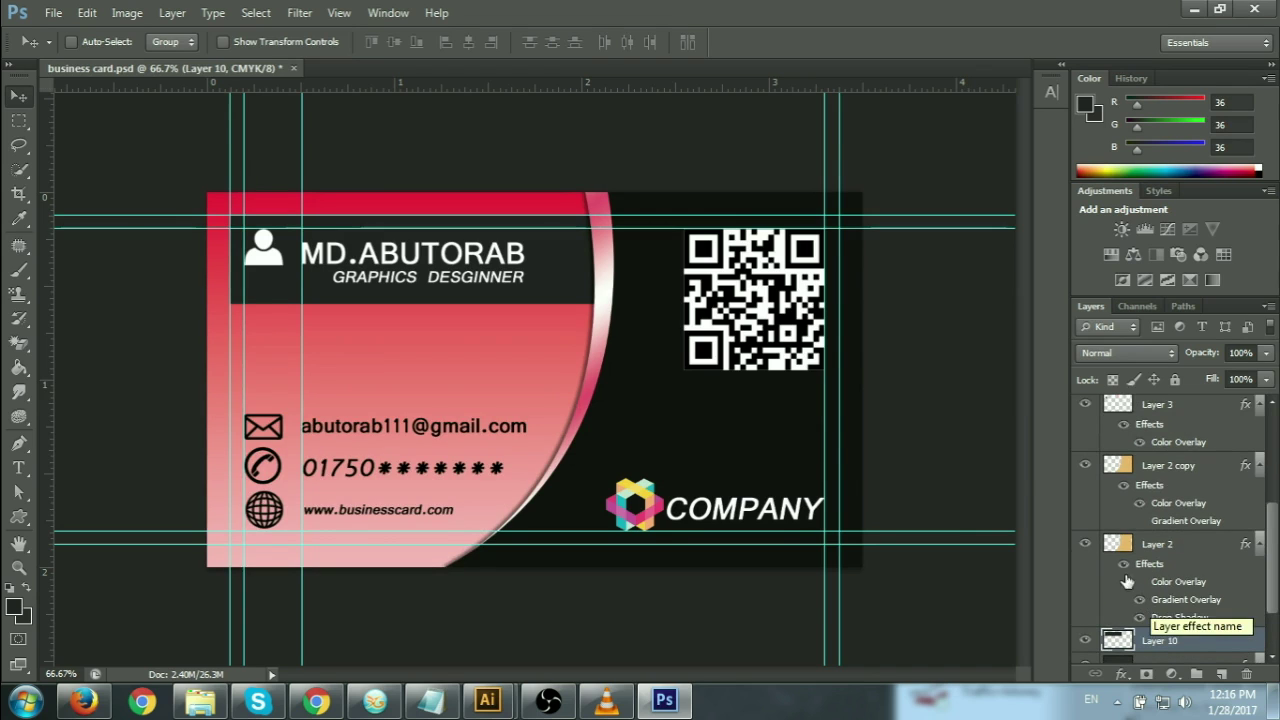
left_click(1086, 466)
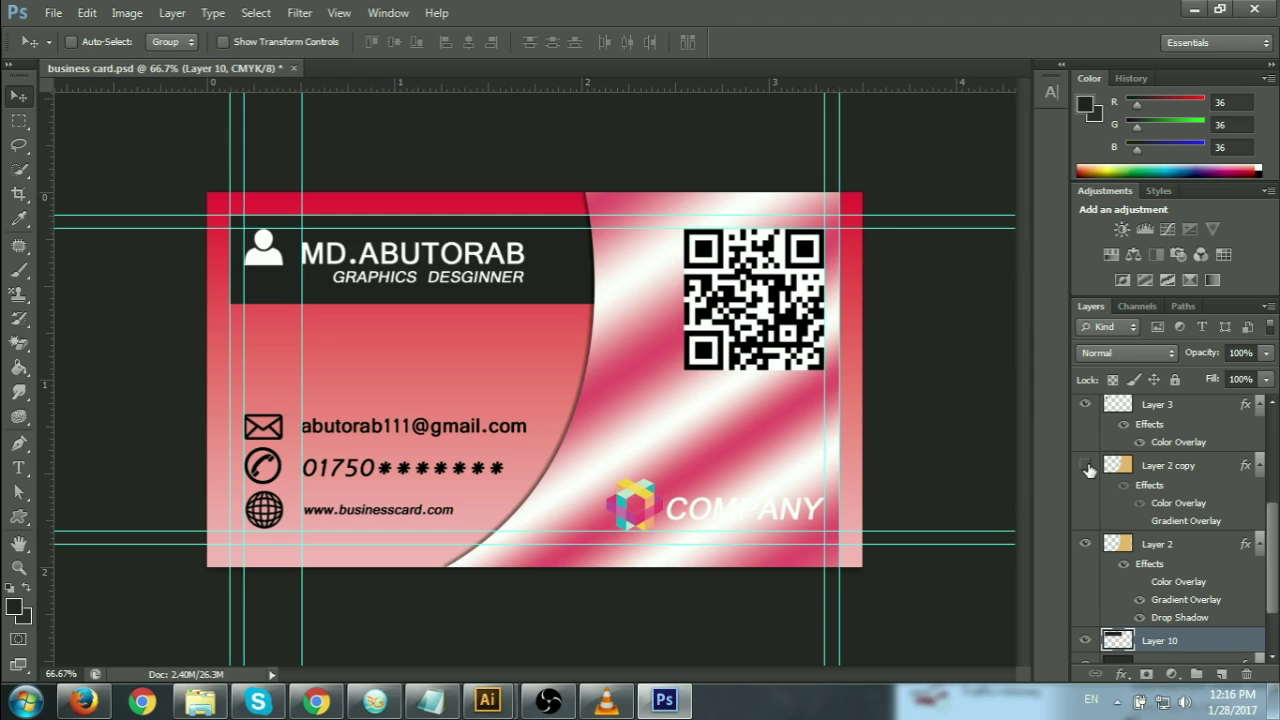
left_click(1086, 466)
left_click(1086, 544)
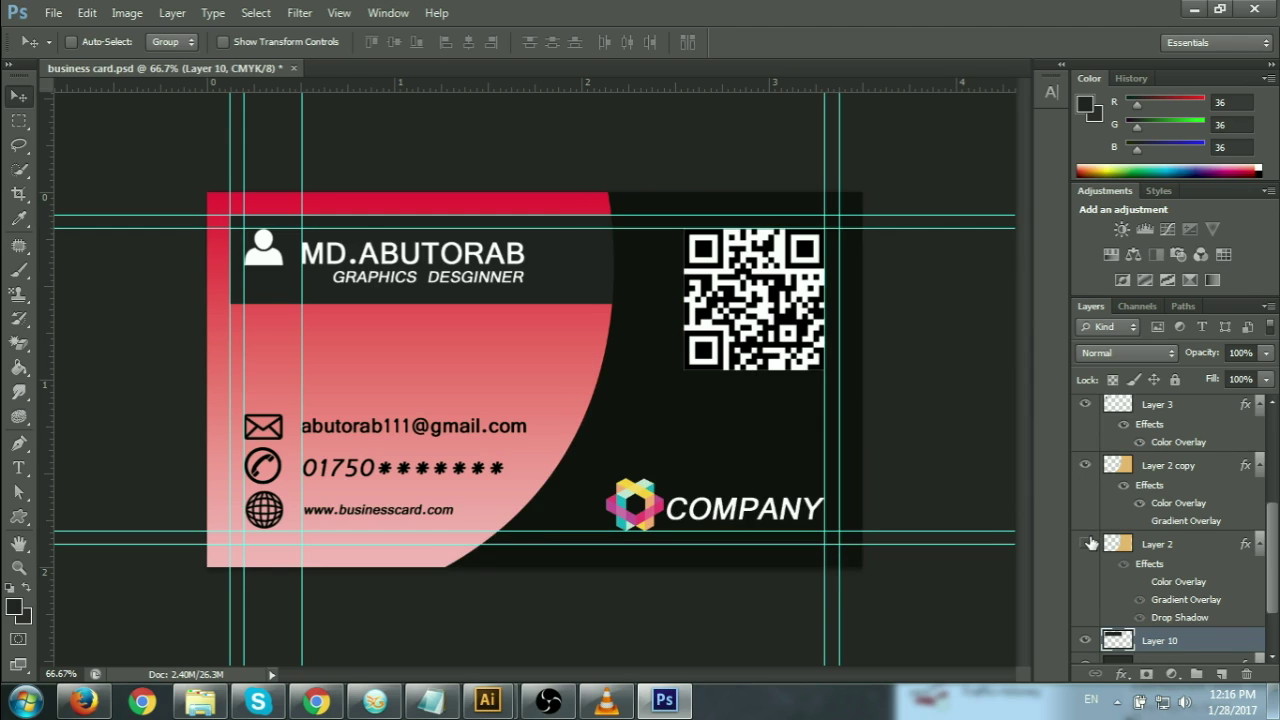
left_click(1091, 543)
left_click(1140, 614)
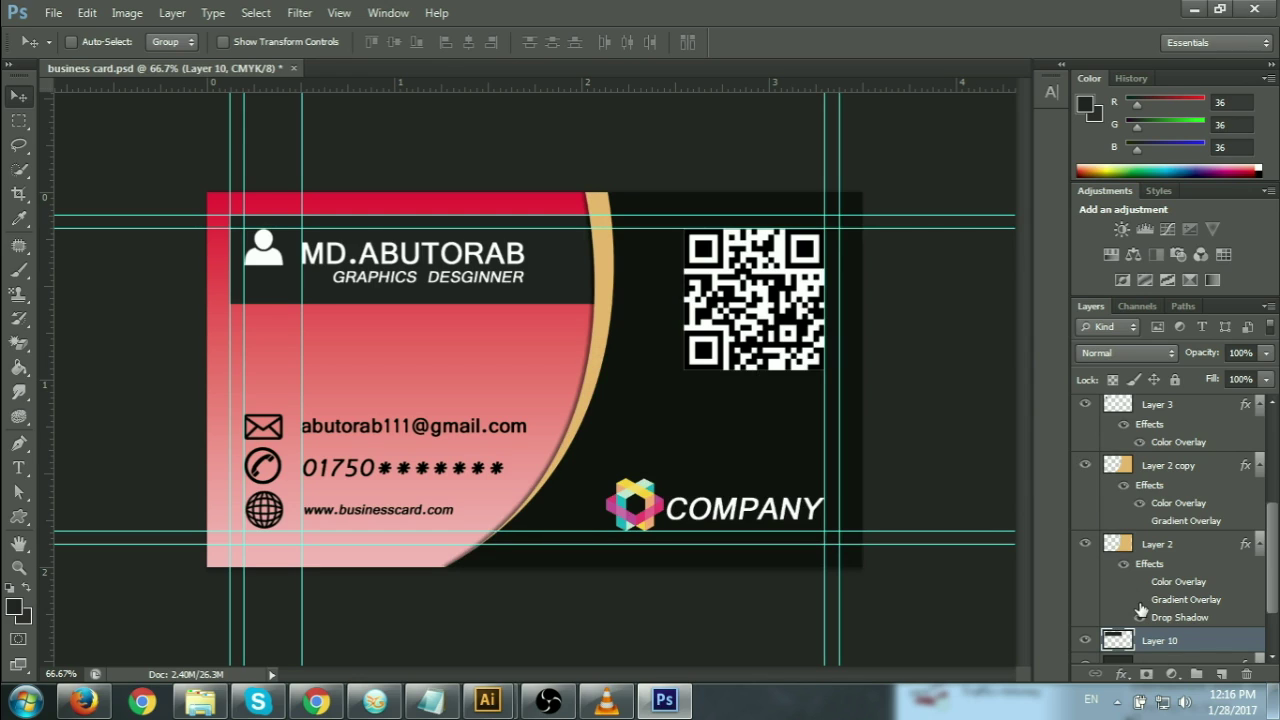
Hide Layer 2 copy's Color Overlay and re-enable its red Gradient Overlay.
left_click(1124, 486)
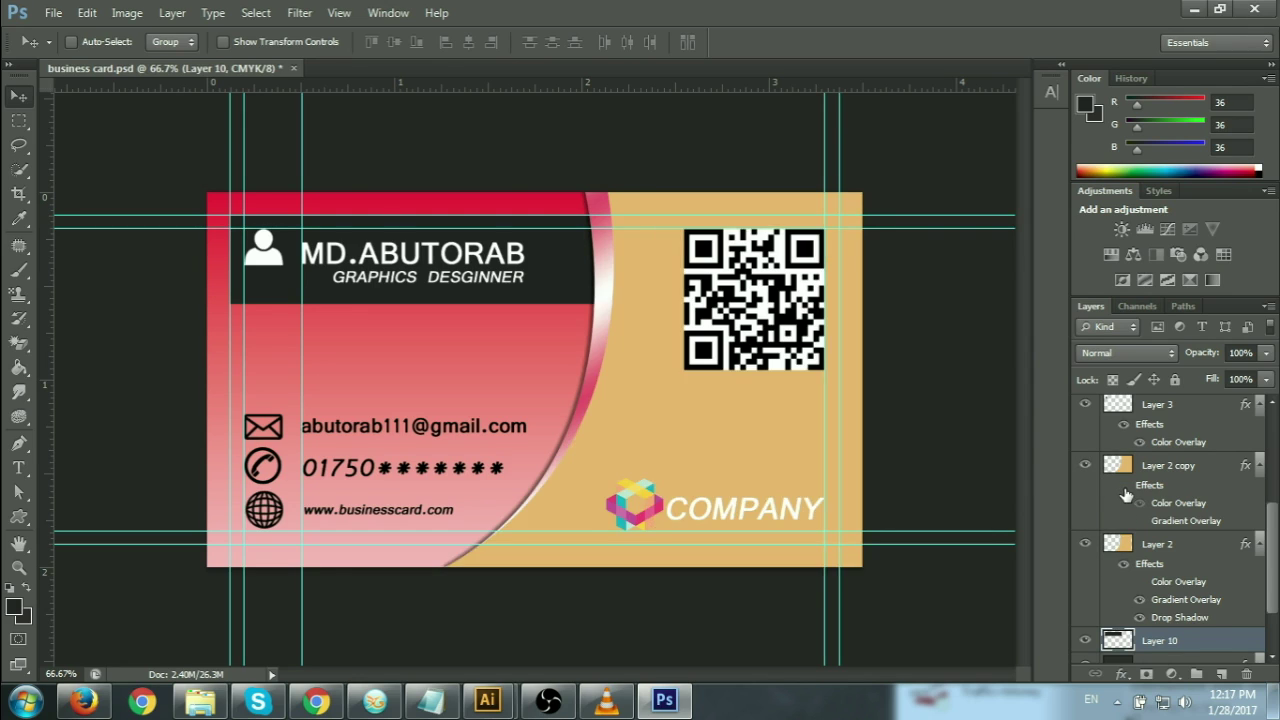
left_click(1124, 486)
left_click(1143, 522)
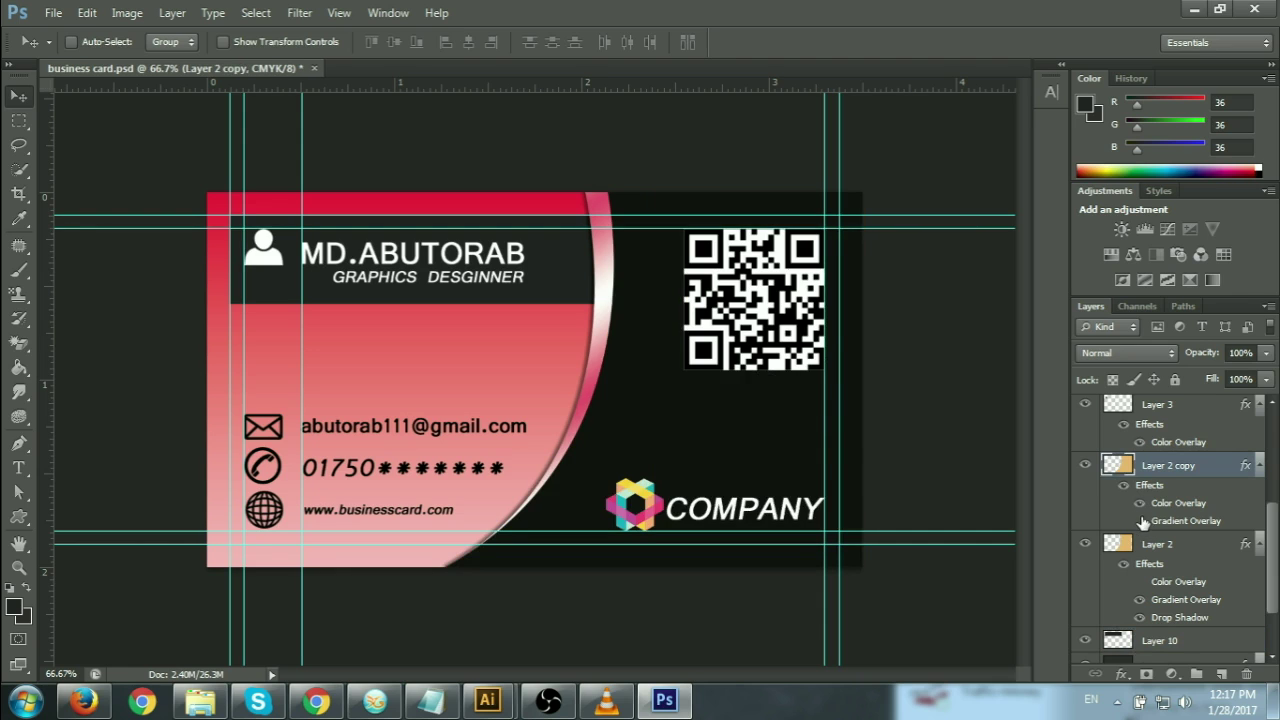
left_click(1138, 504)
left_click(1140, 521)
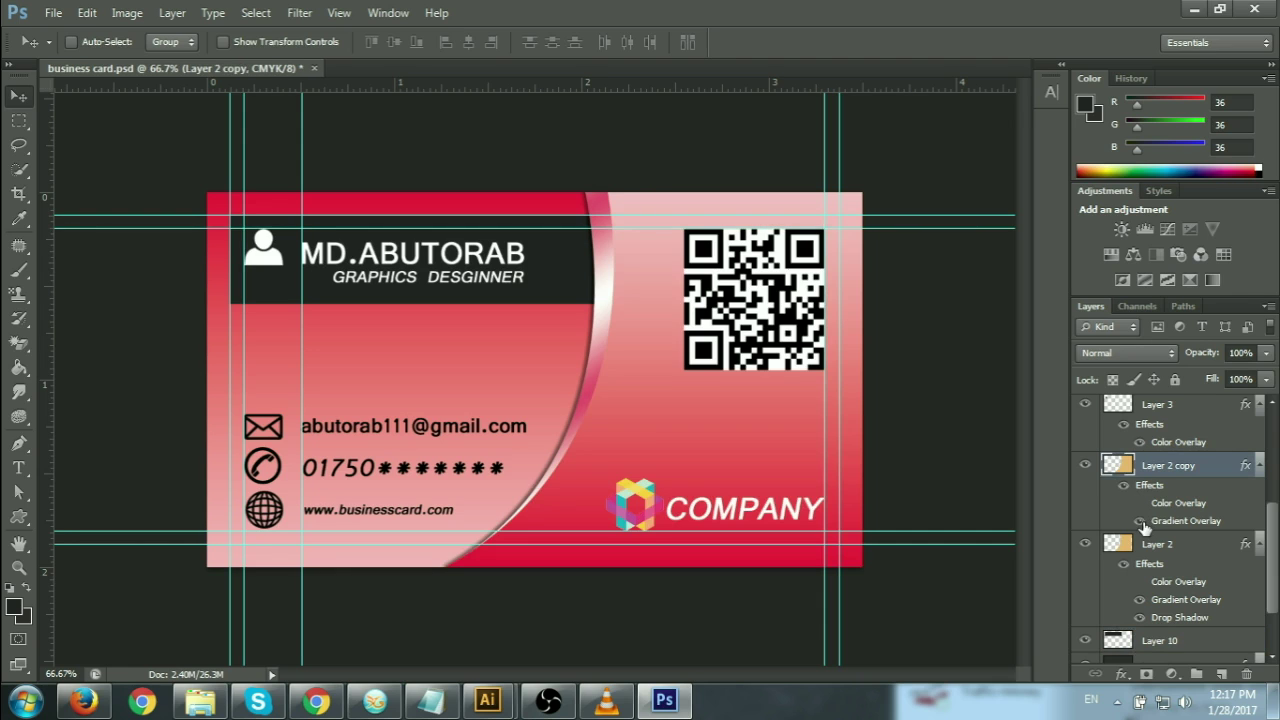